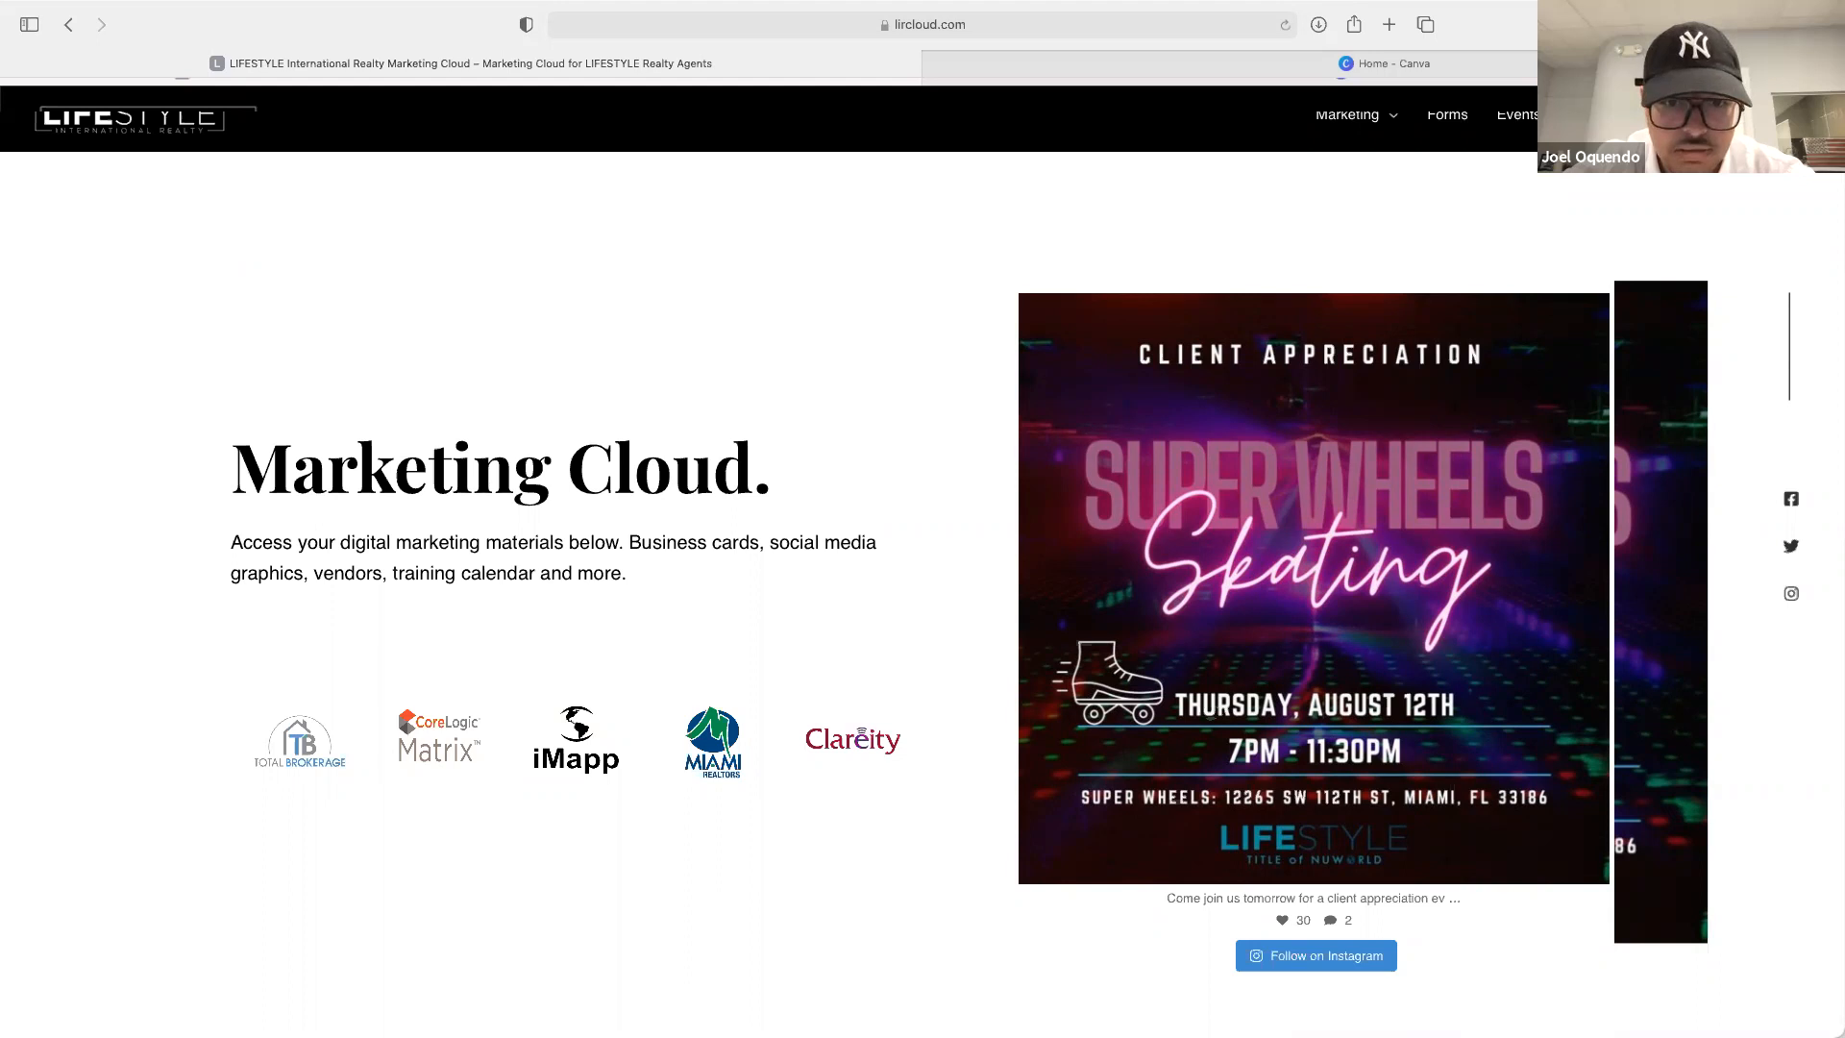
Switch to the Canva design and search the templates for "real estate" again
key(ctrl+Right)
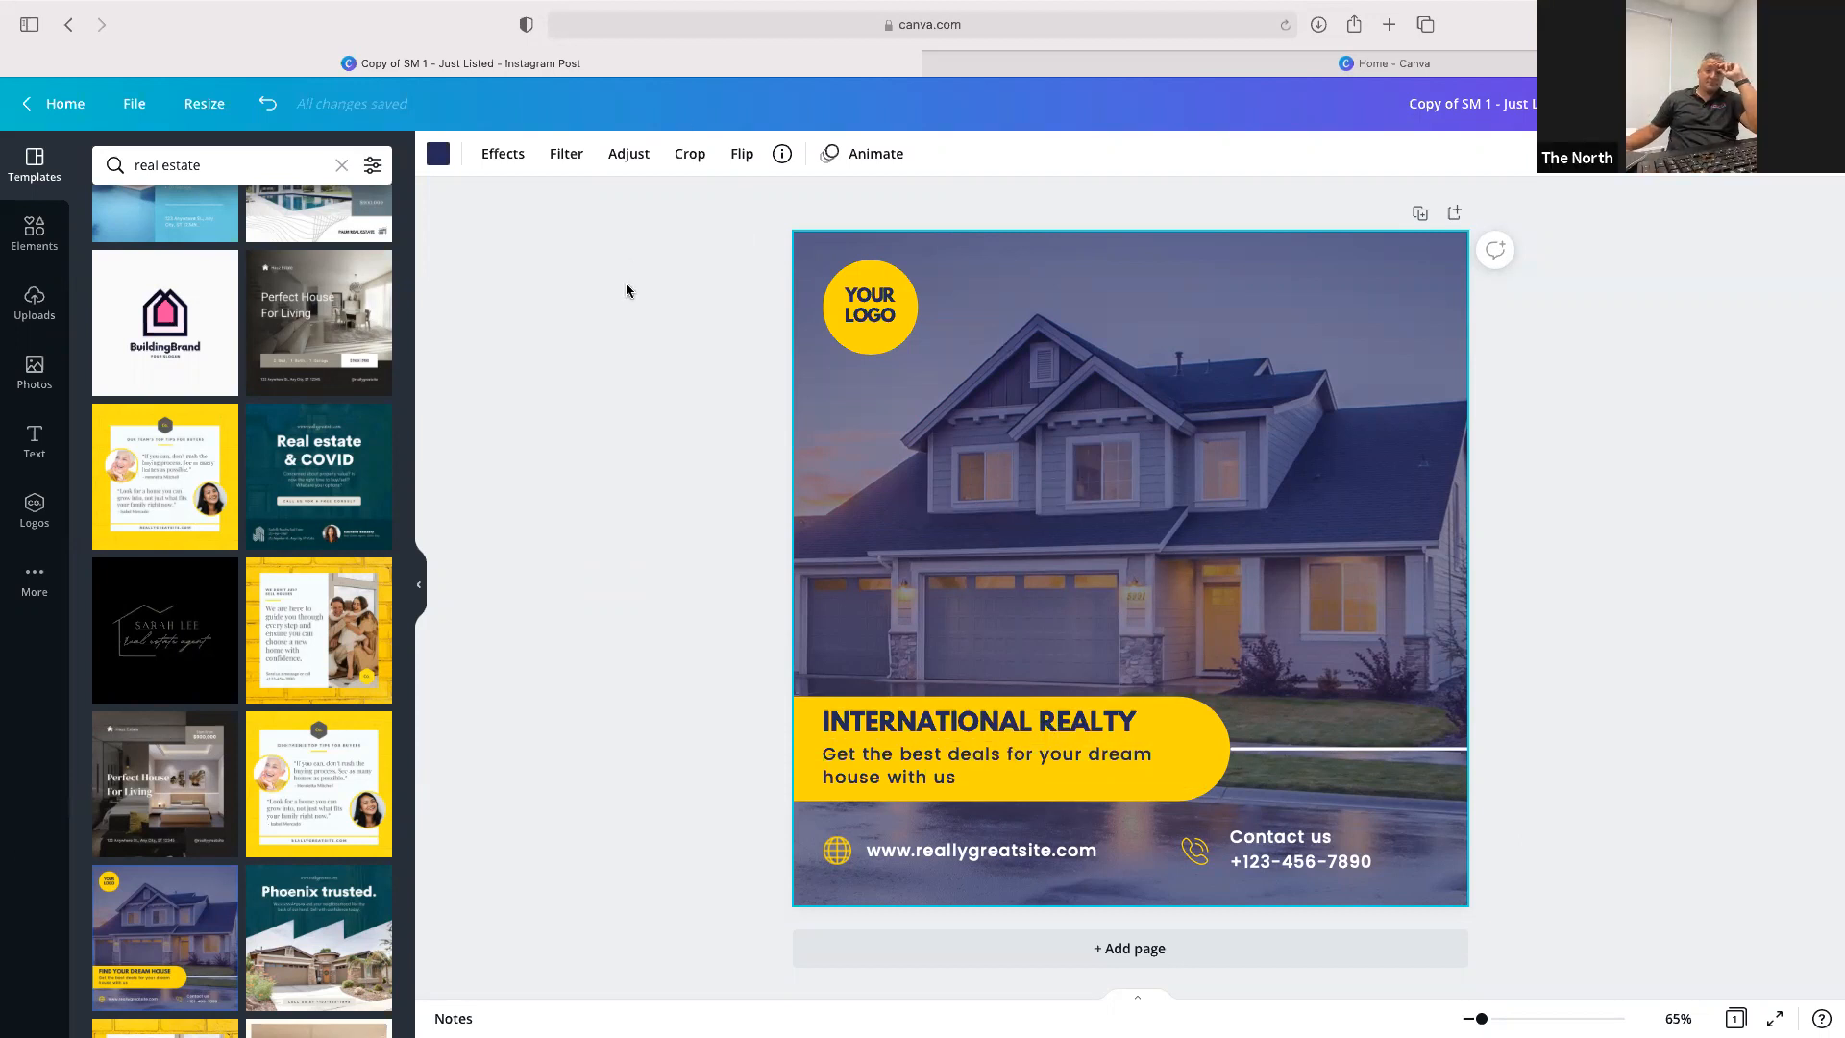
scroll(164, 414, up, 10)
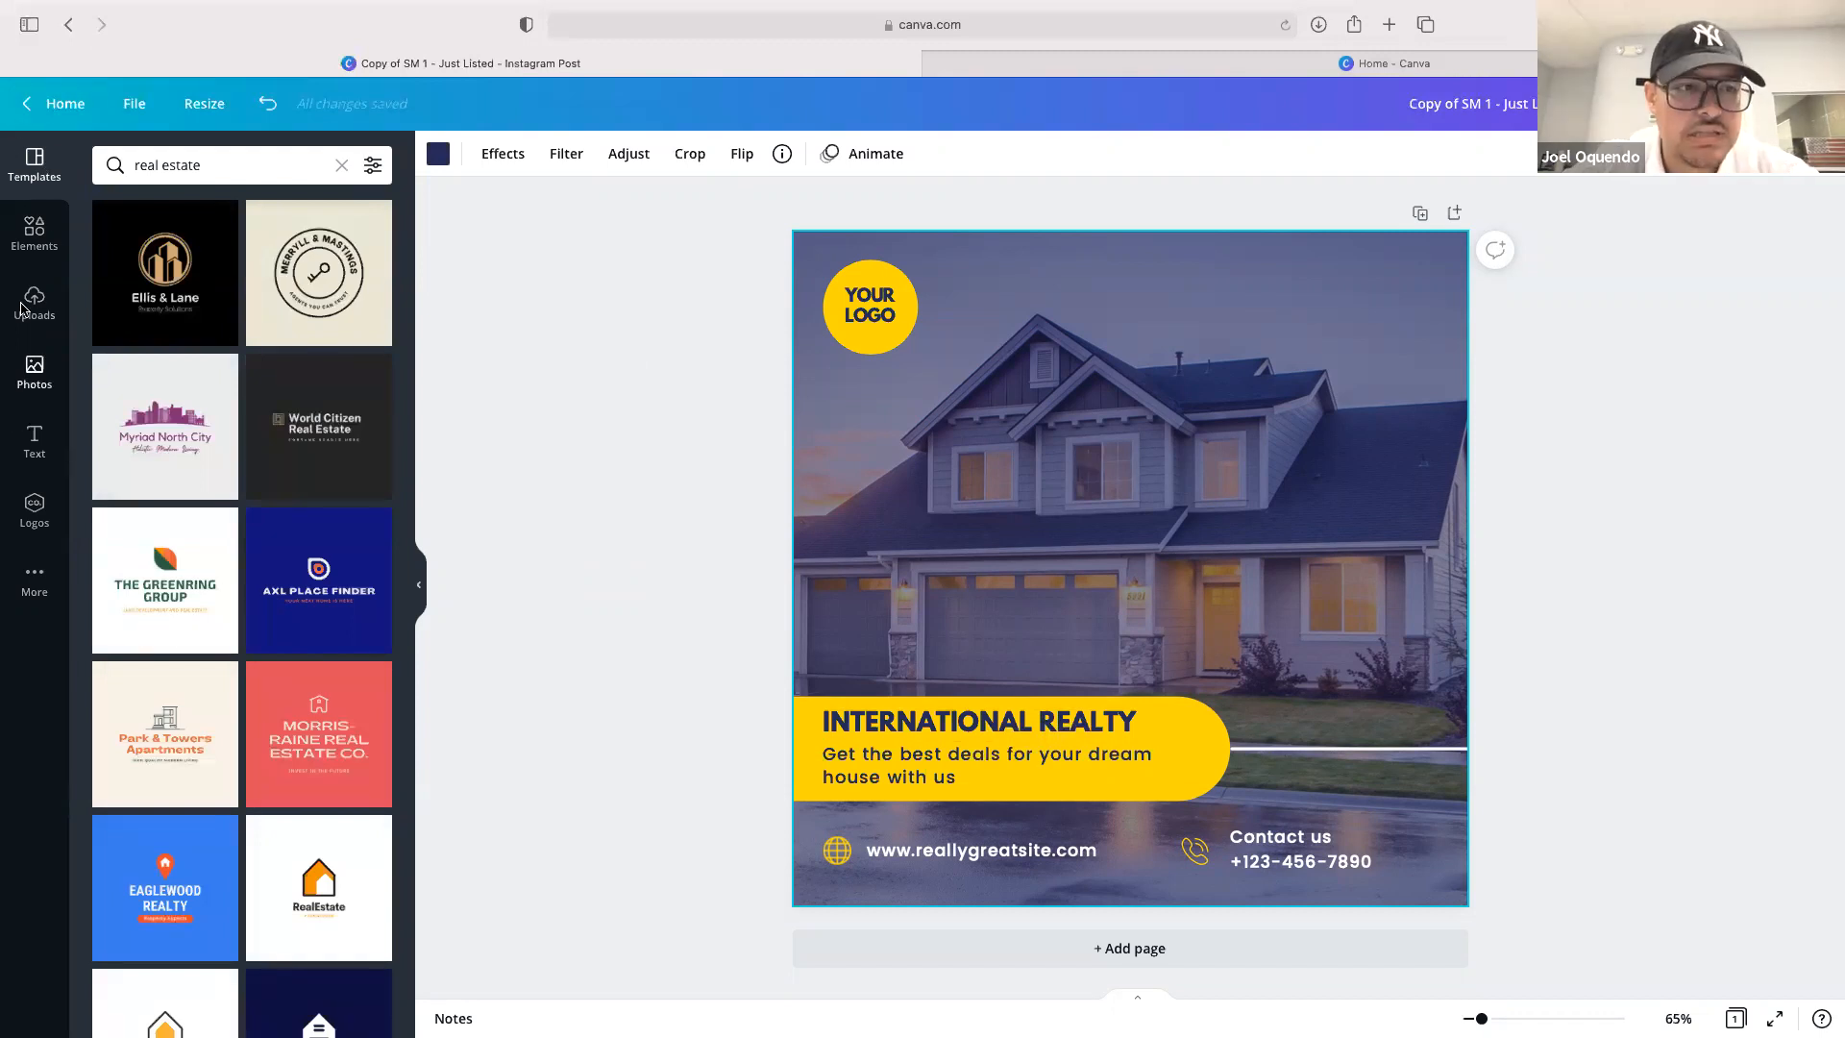
double_click(204, 165)
triple_click(203, 164)
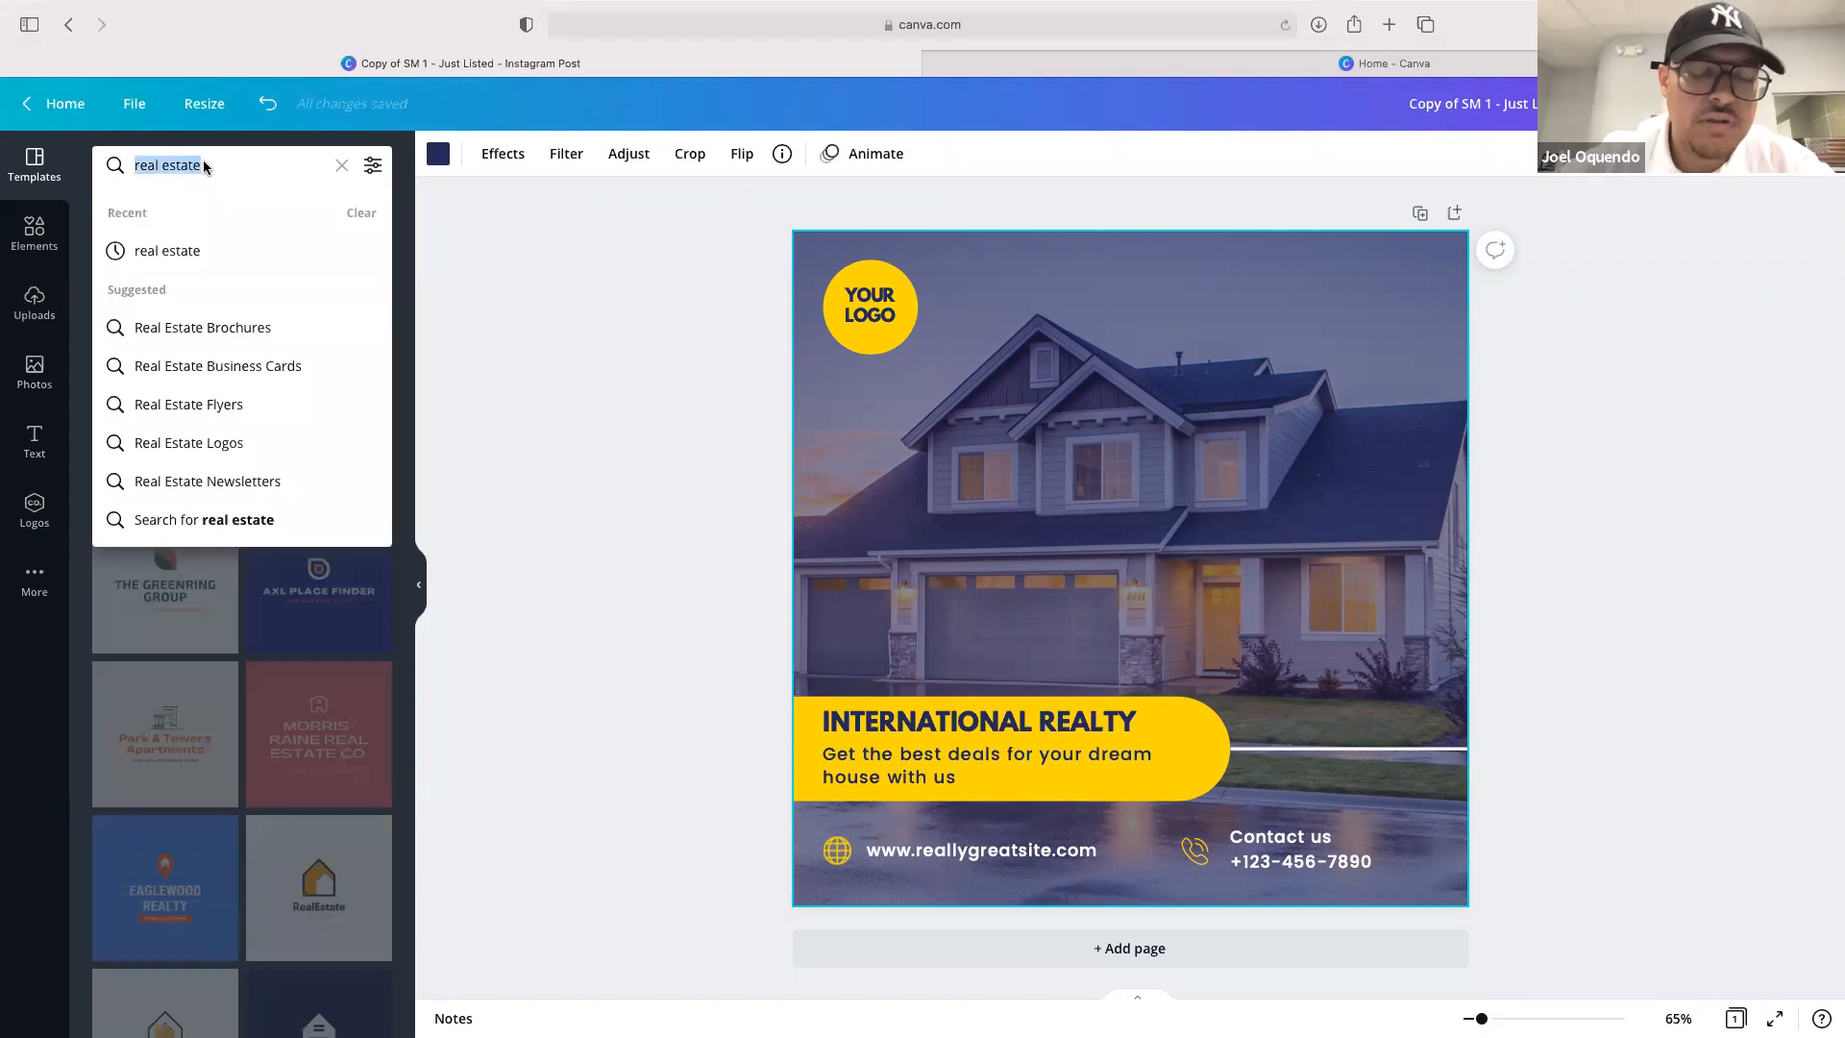
key(BackSpace)
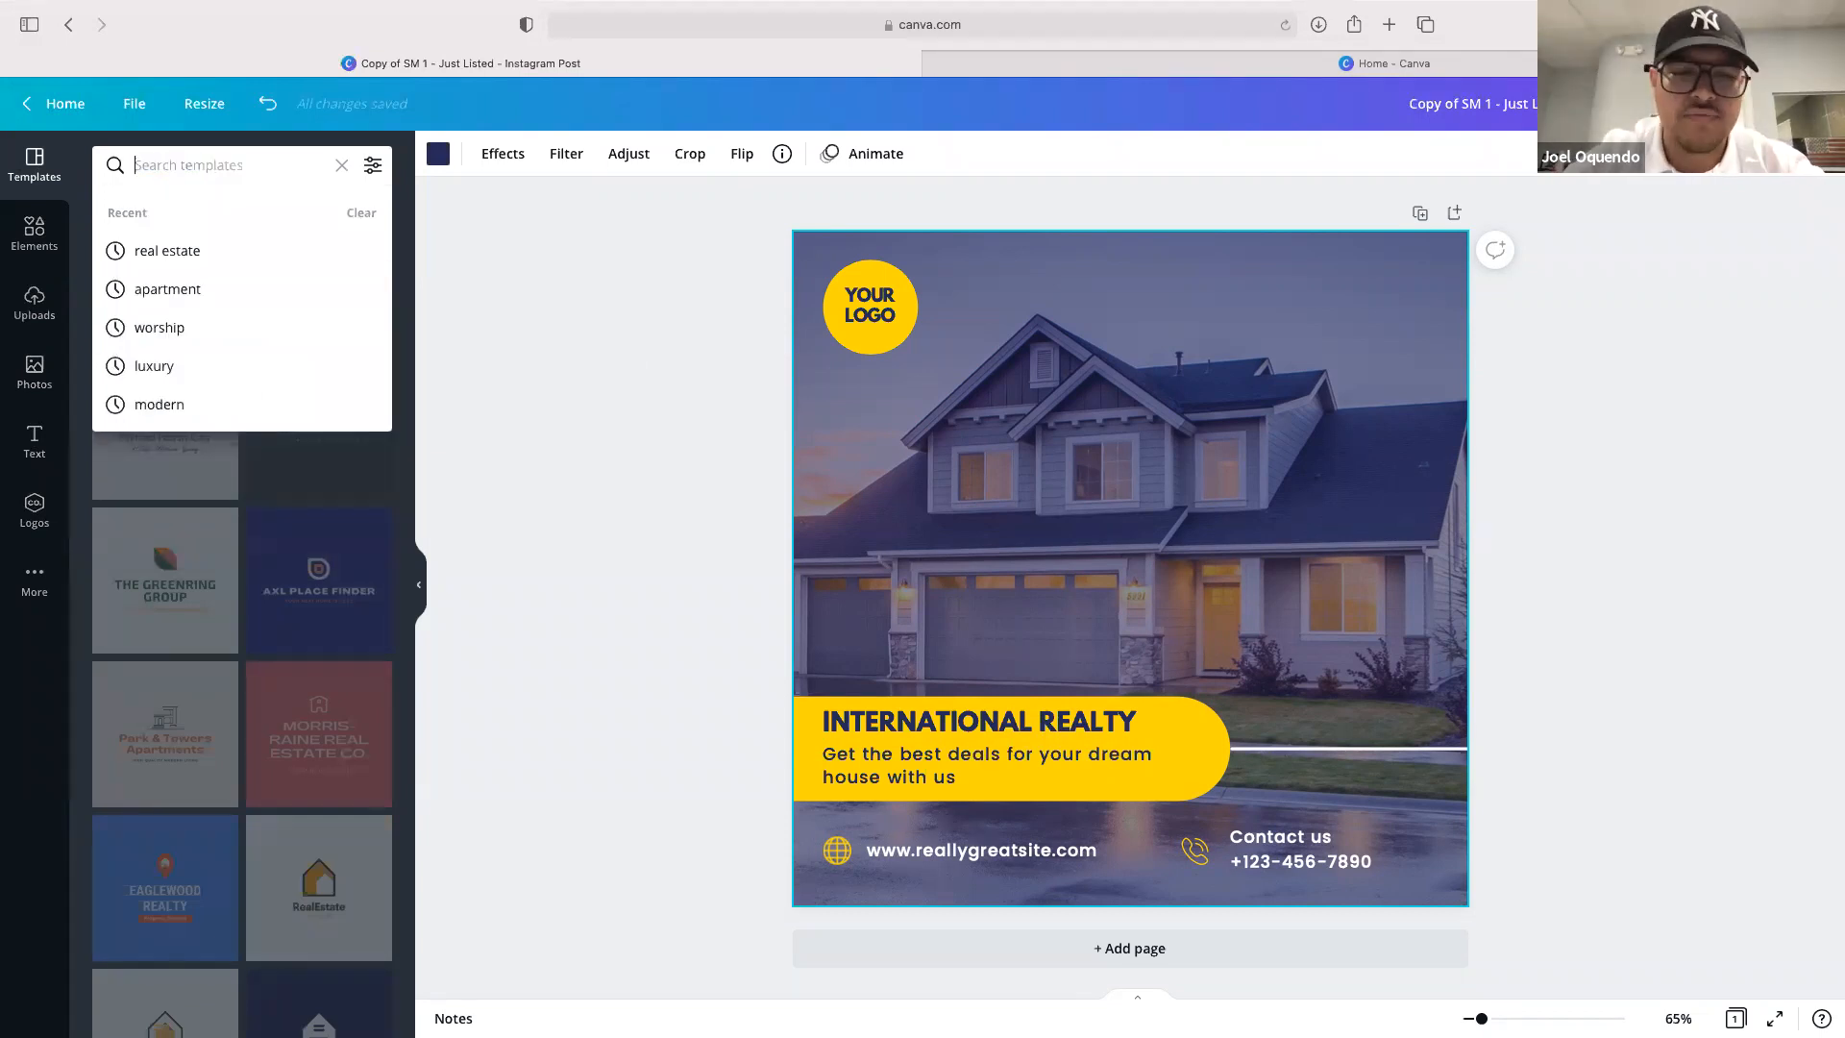
click(191, 252)
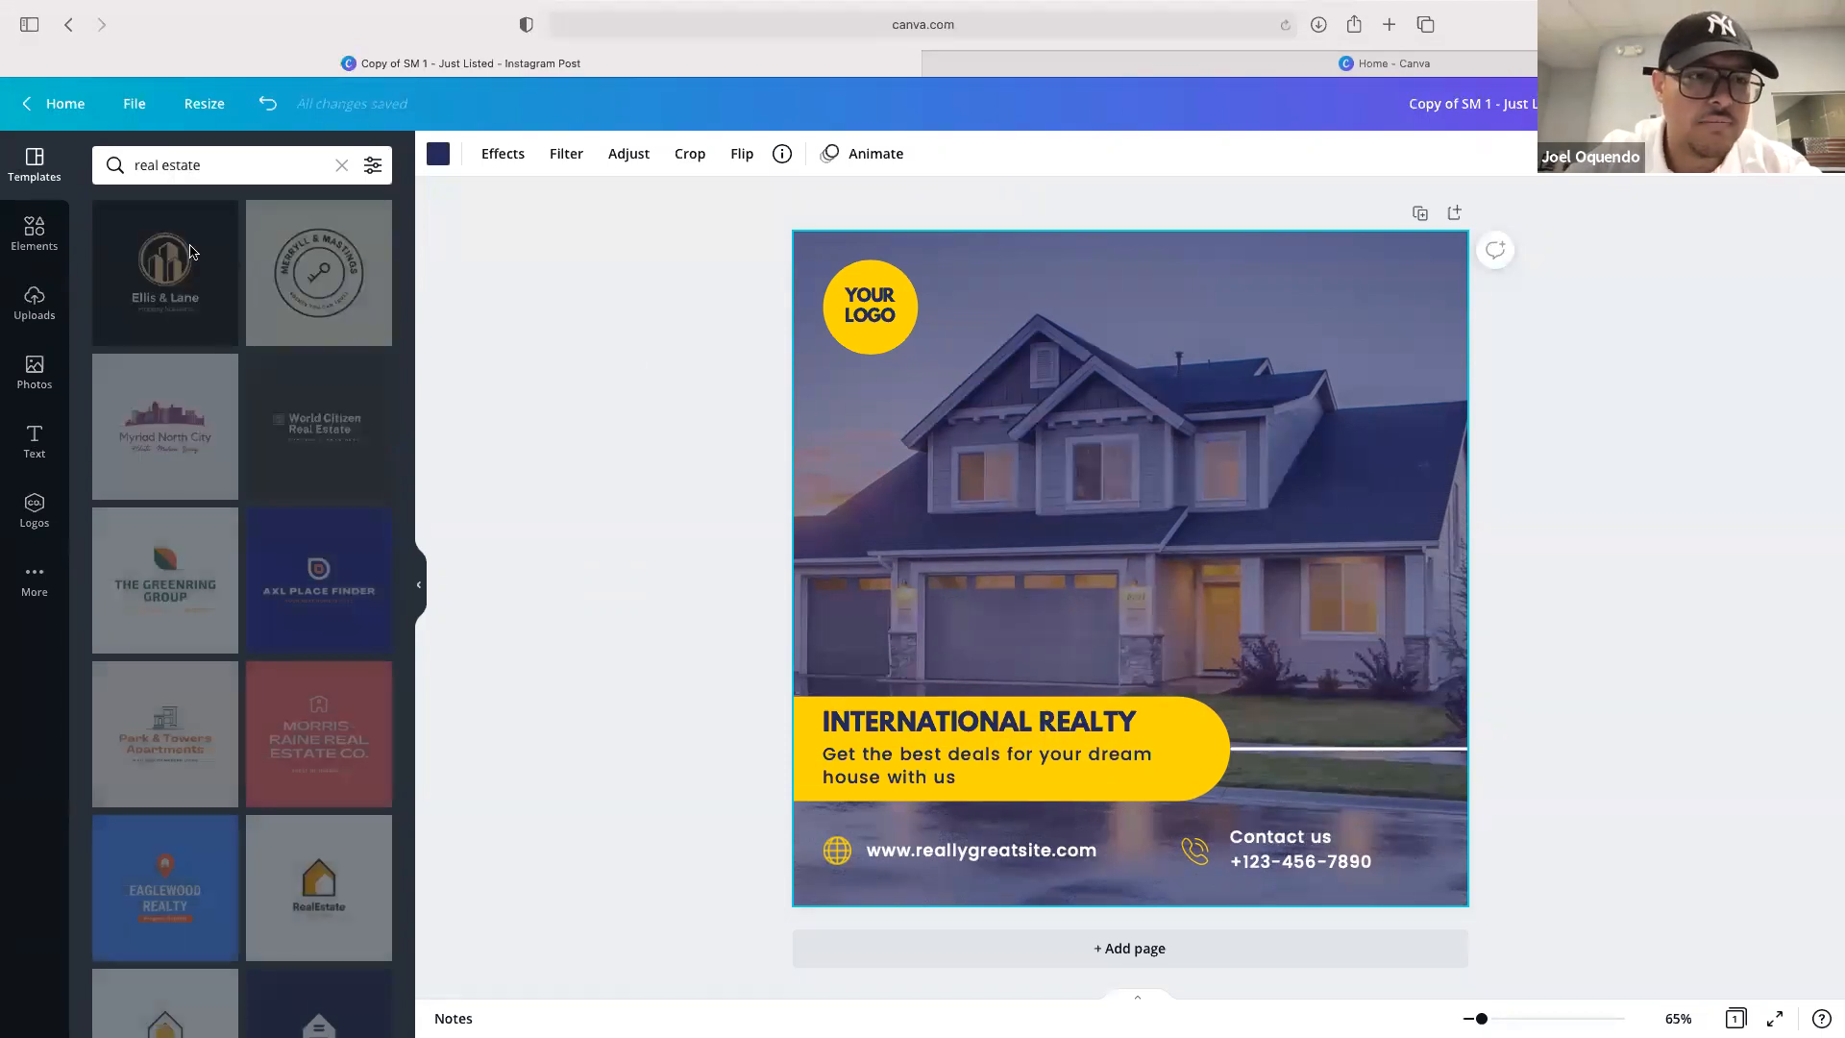
Apply the blue "Just Listed" pool template from the real estate results
scroll(271, 375, down, 1)
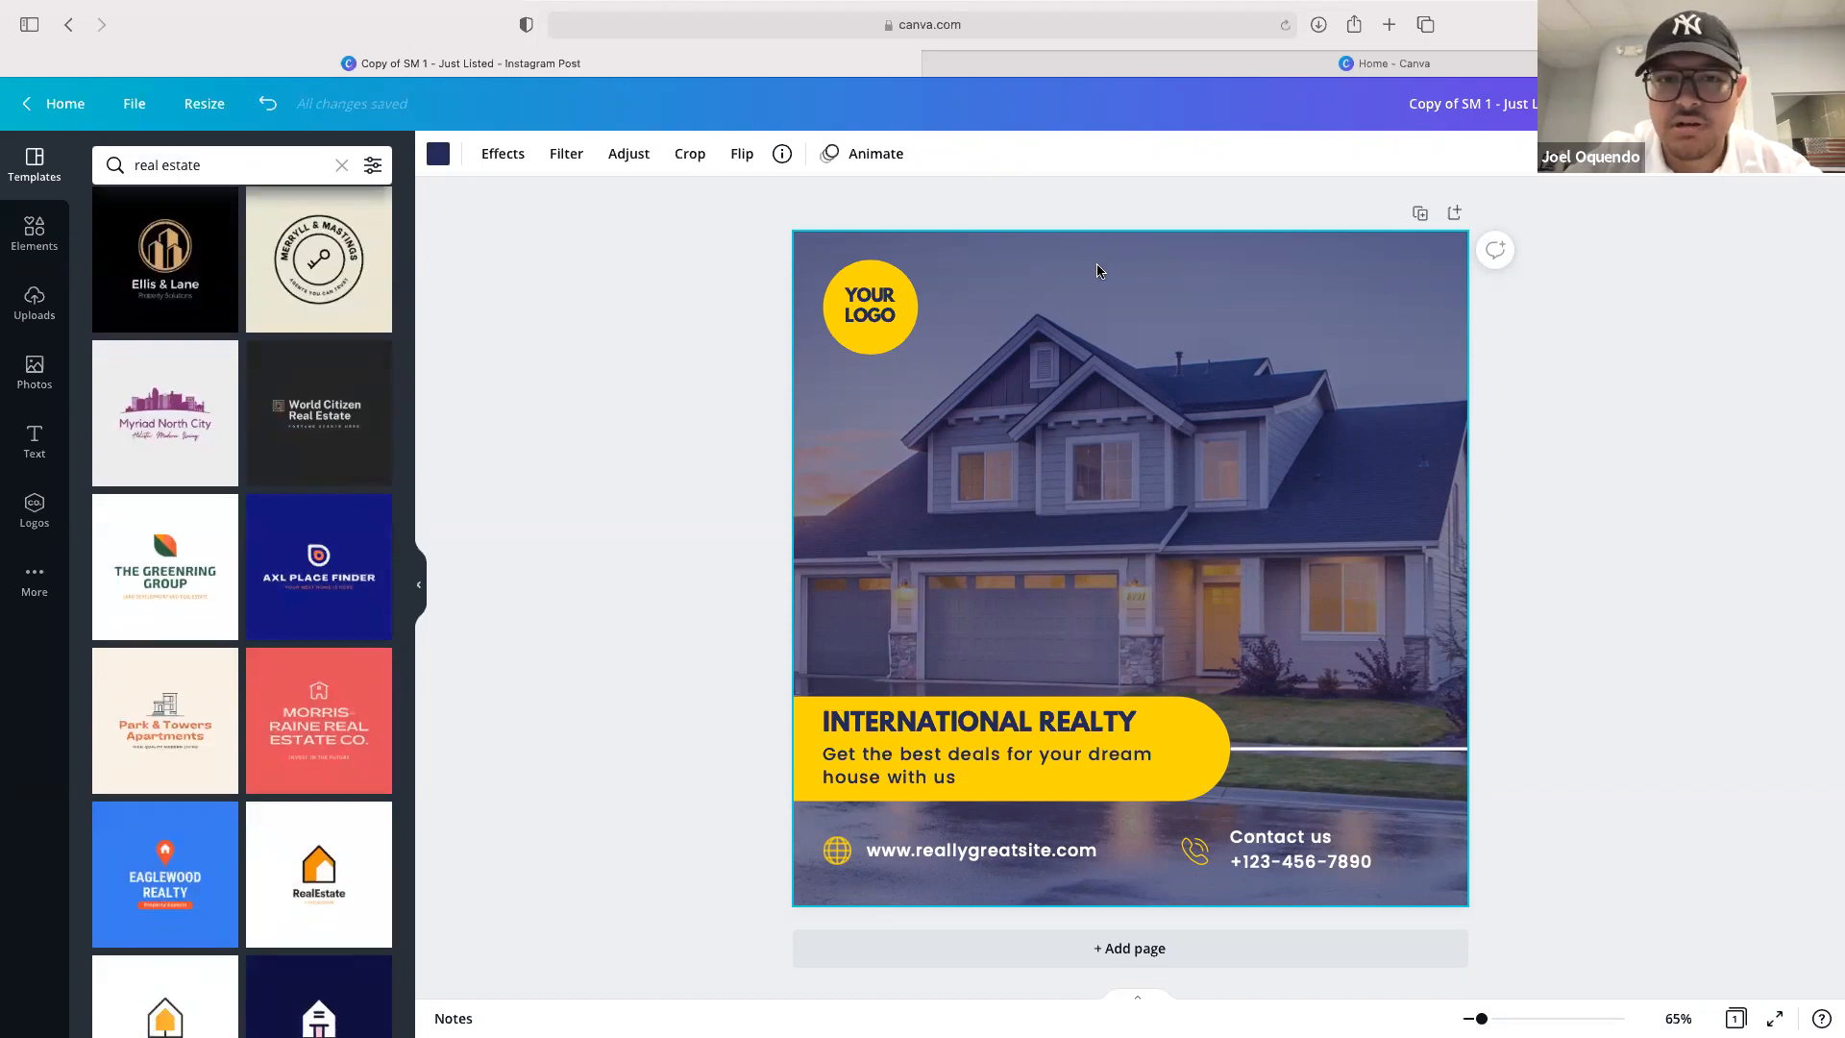
scroll(306, 428, down, 5)
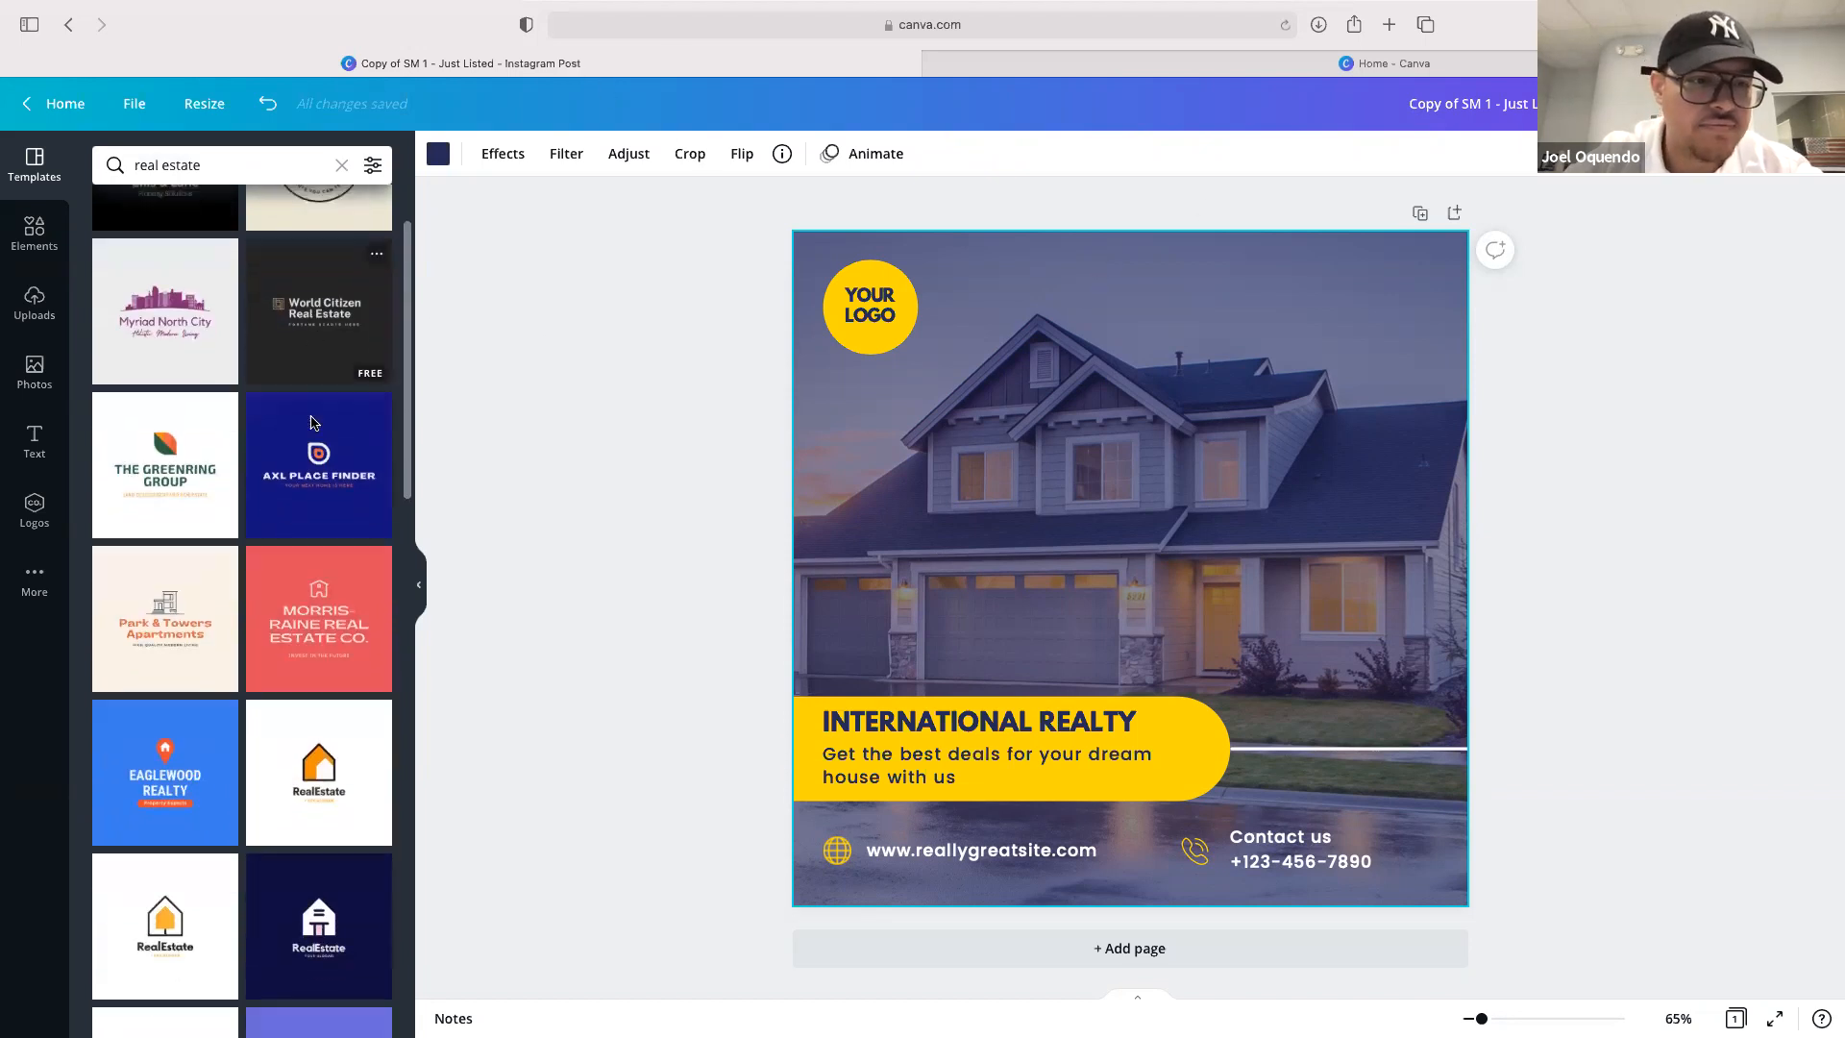
scroll(284, 442, down, 15)
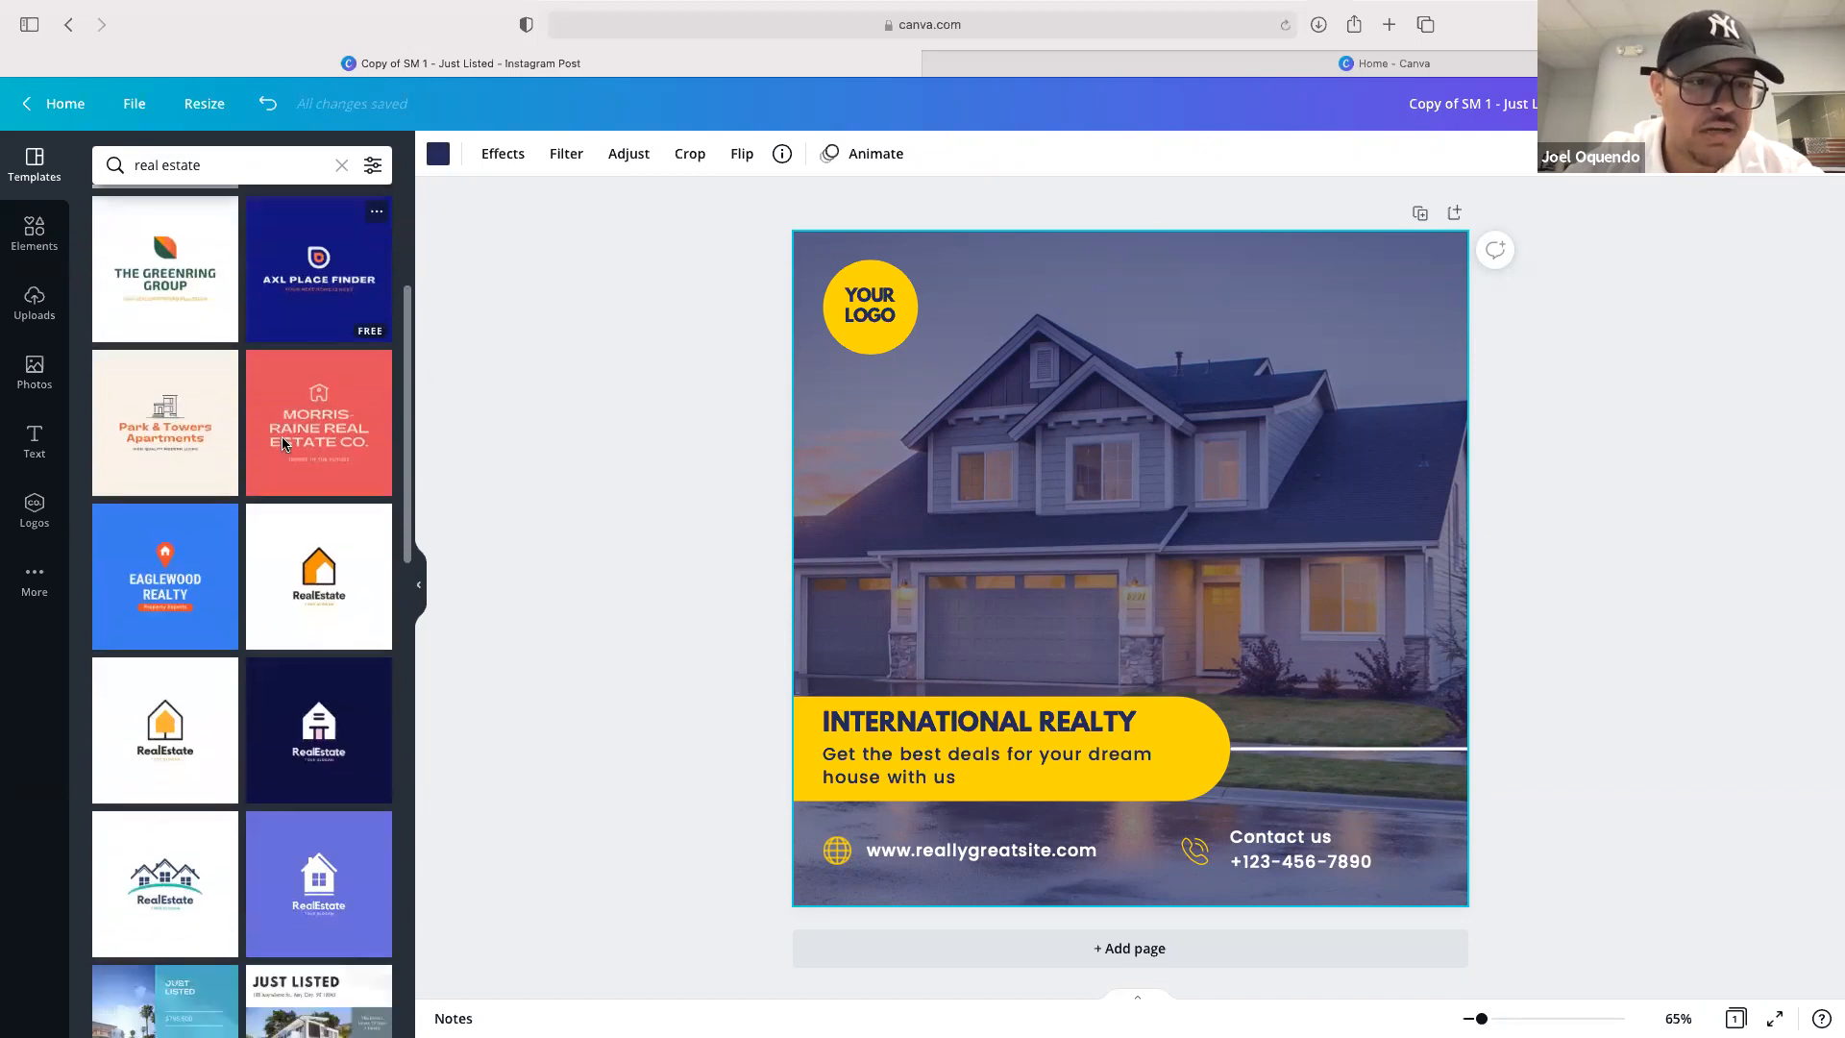
scroll(283, 443, down, 4)
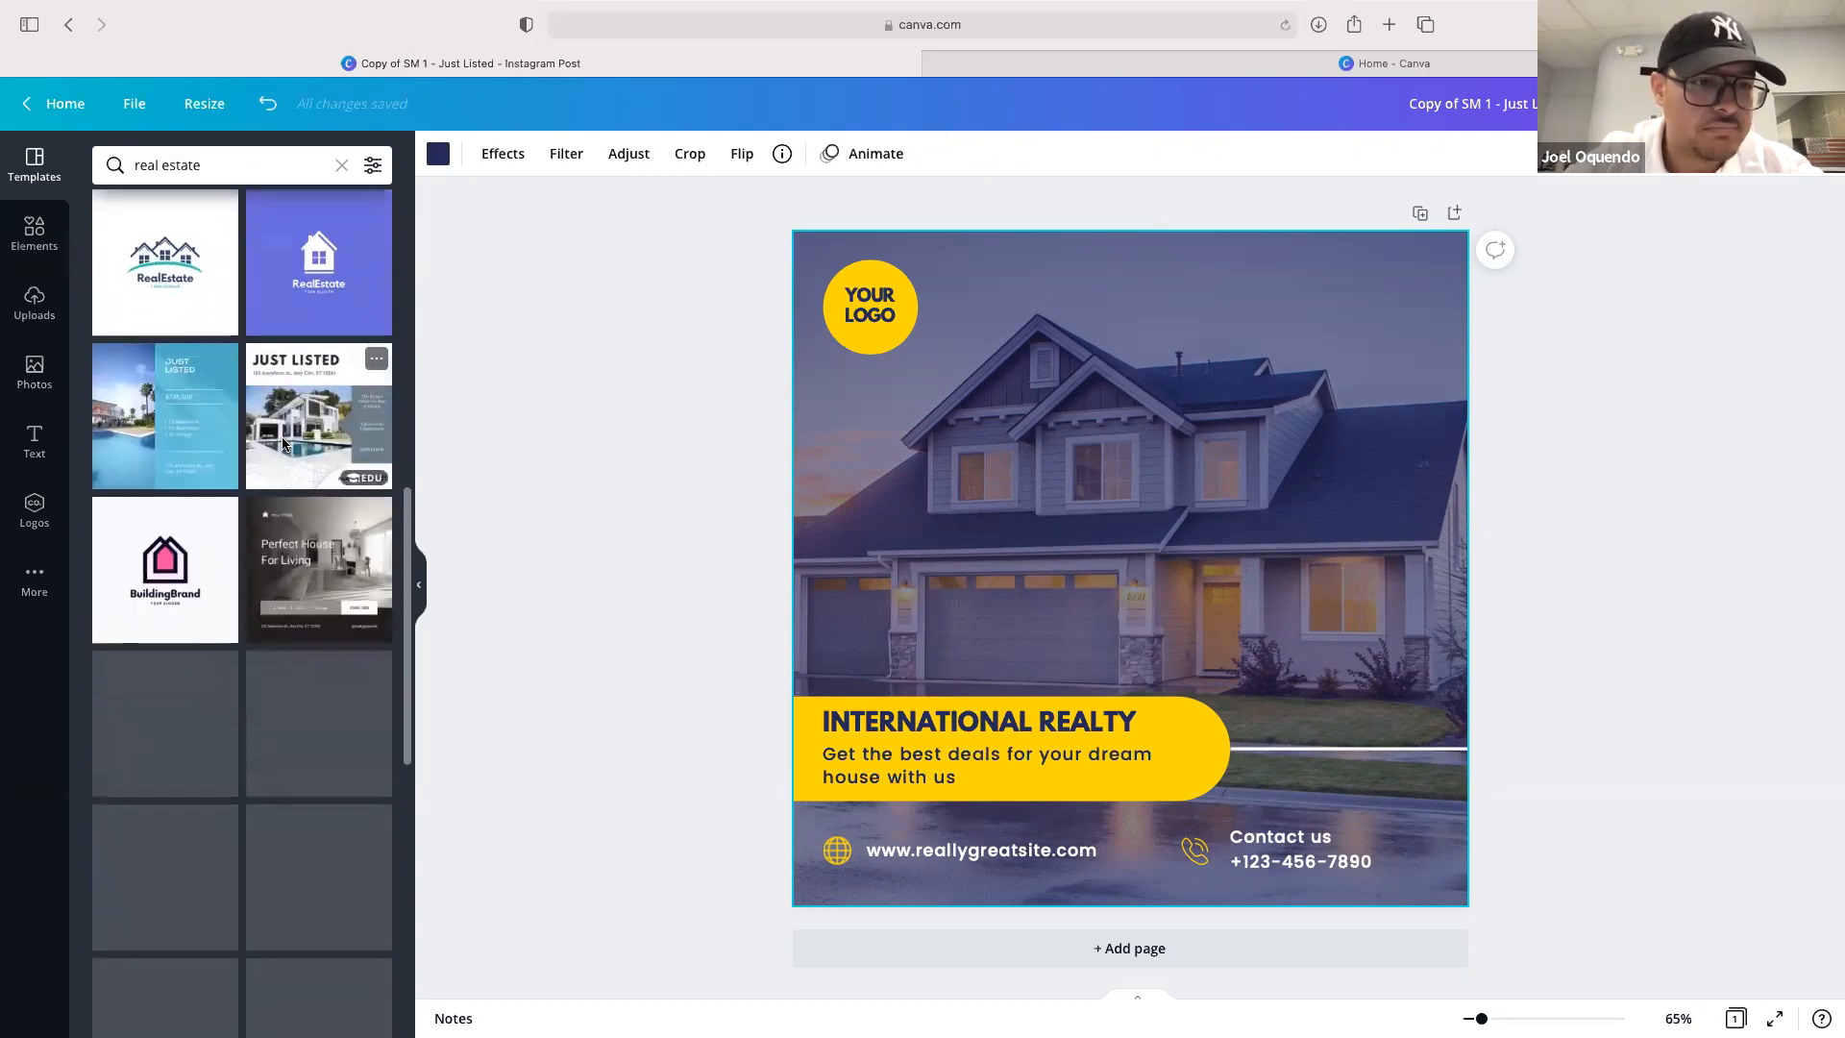
click(171, 348)
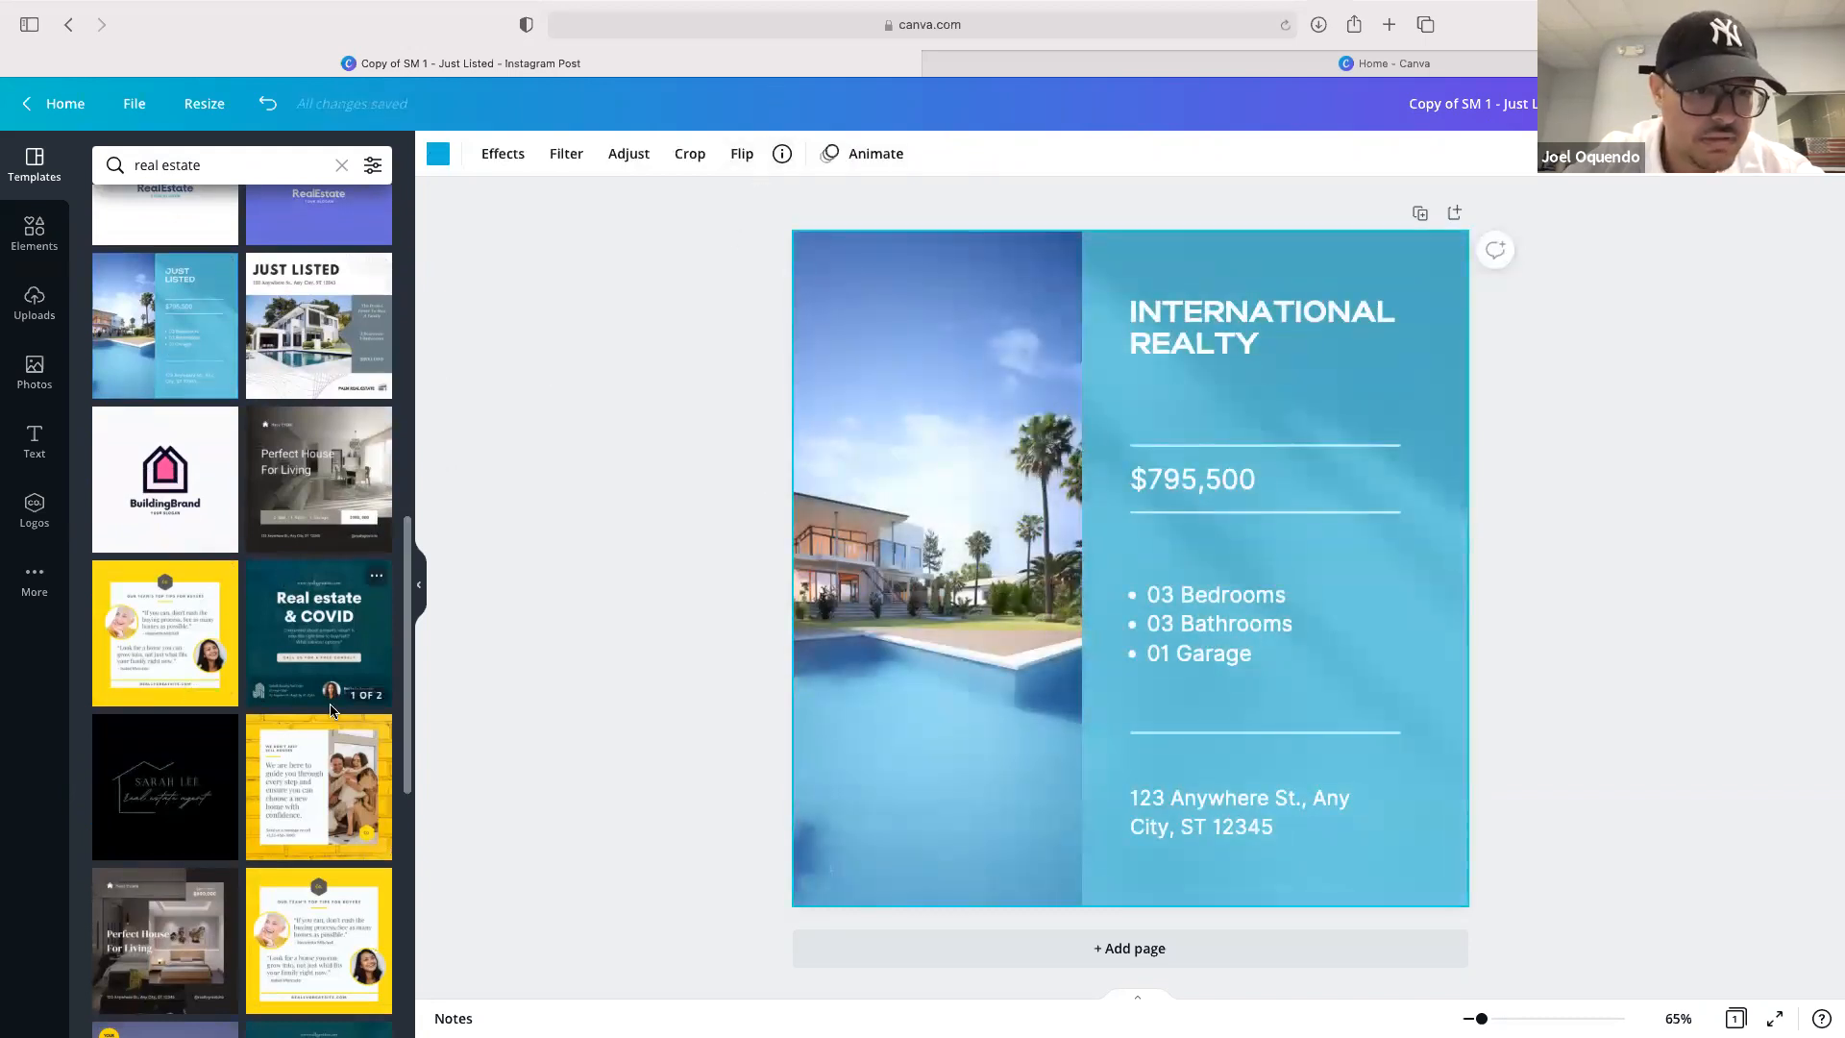
Apply the first page of the green "Real estate & COVID" Instagram post template
scroll(300, 716, down, 1)
scroll(302, 717, down, 8)
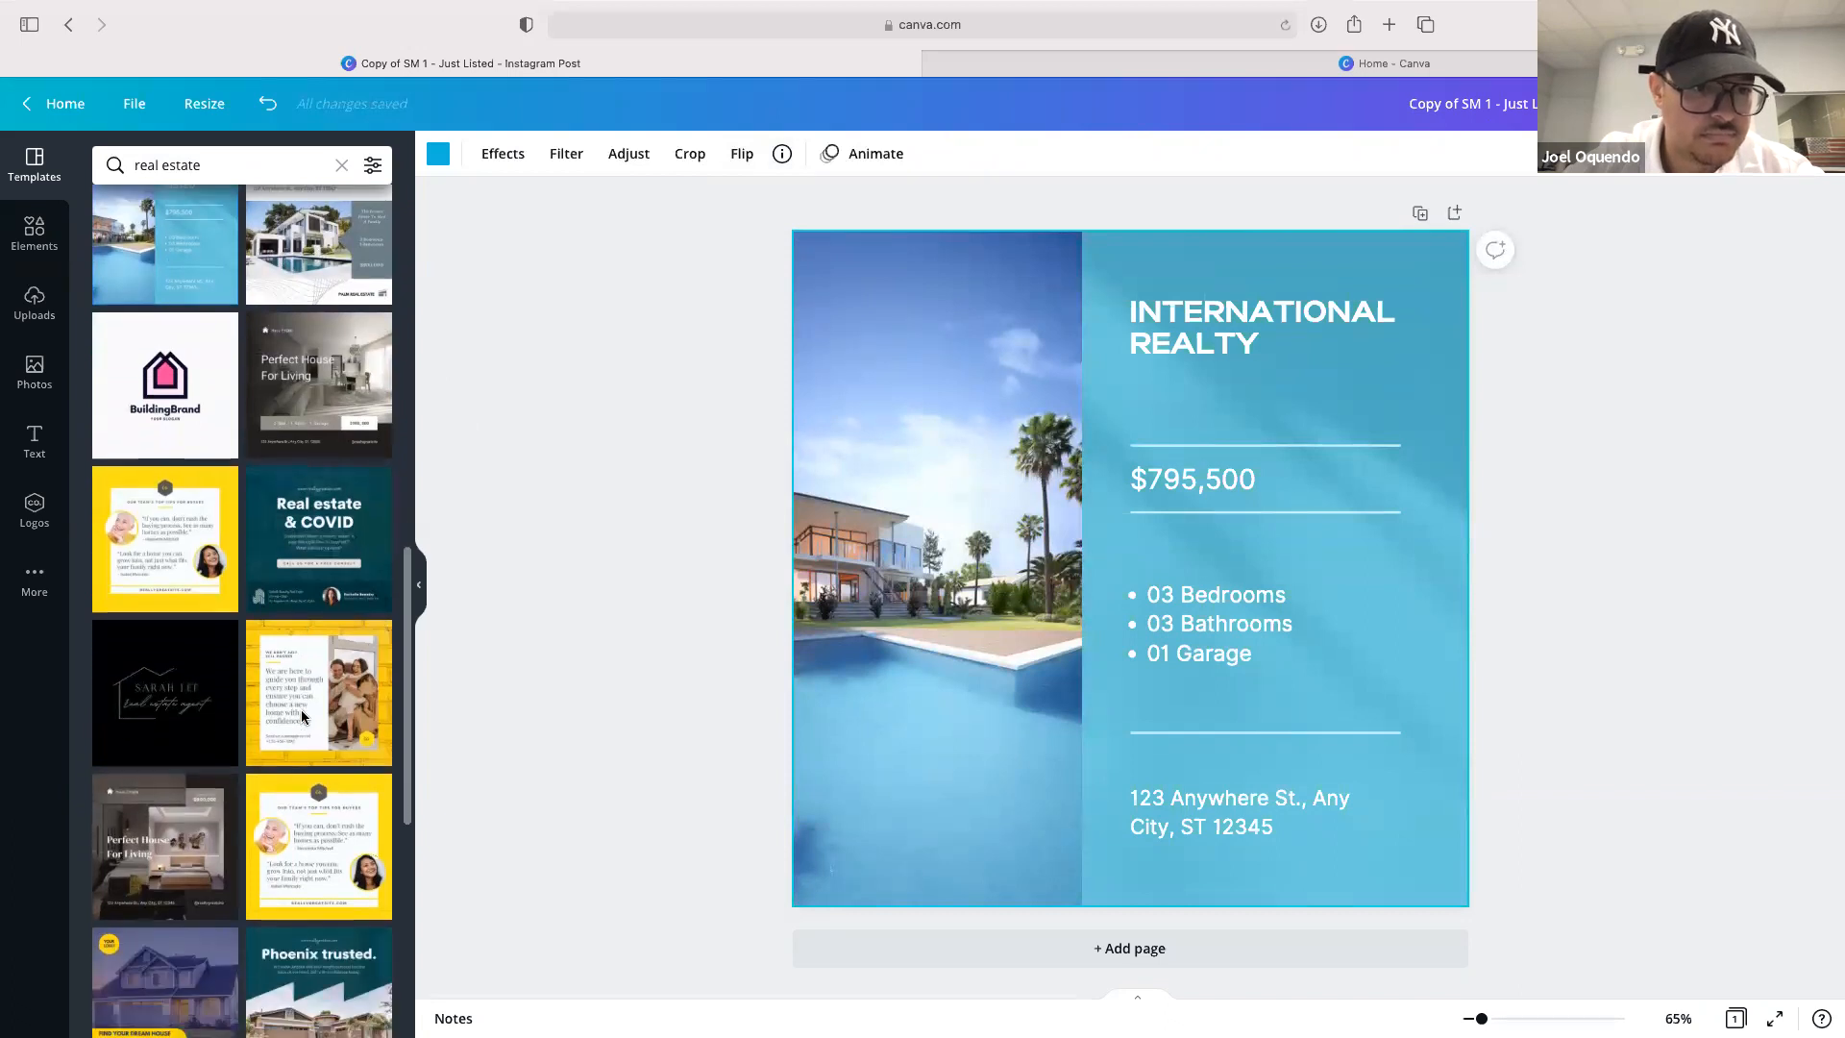
click(320, 334)
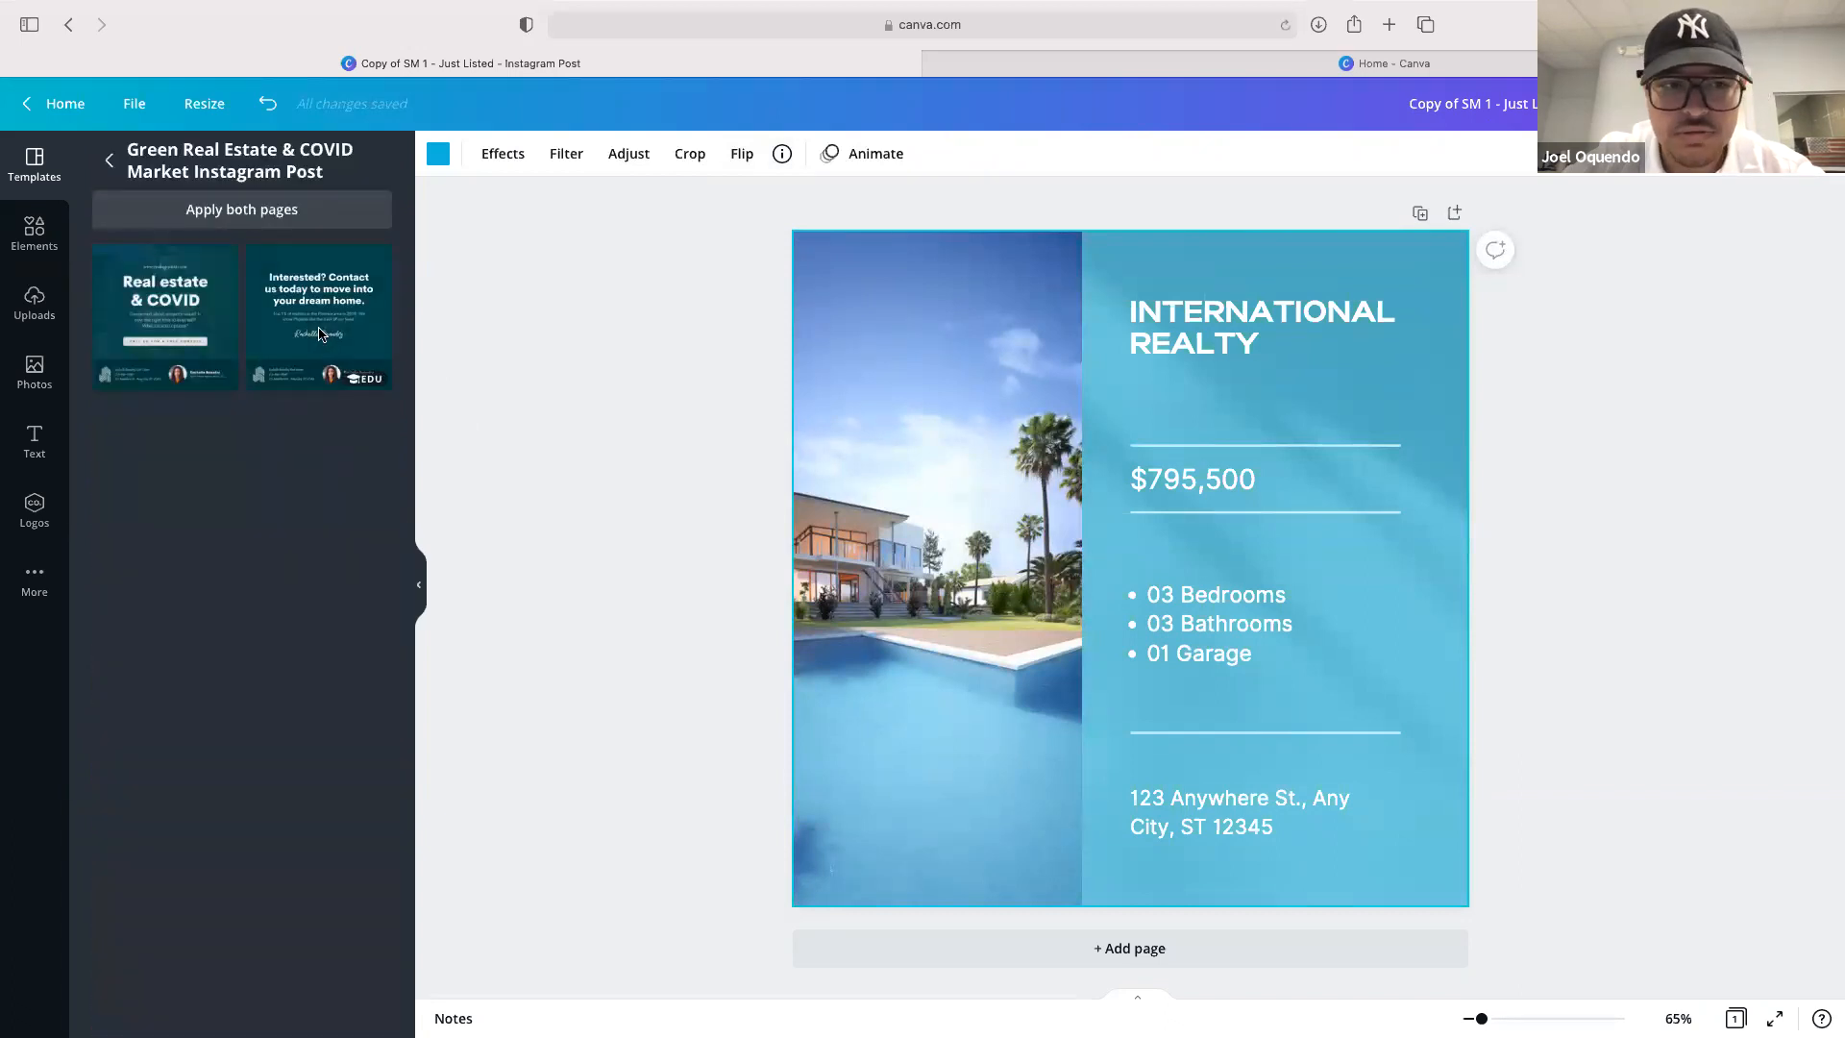
click(144, 330)
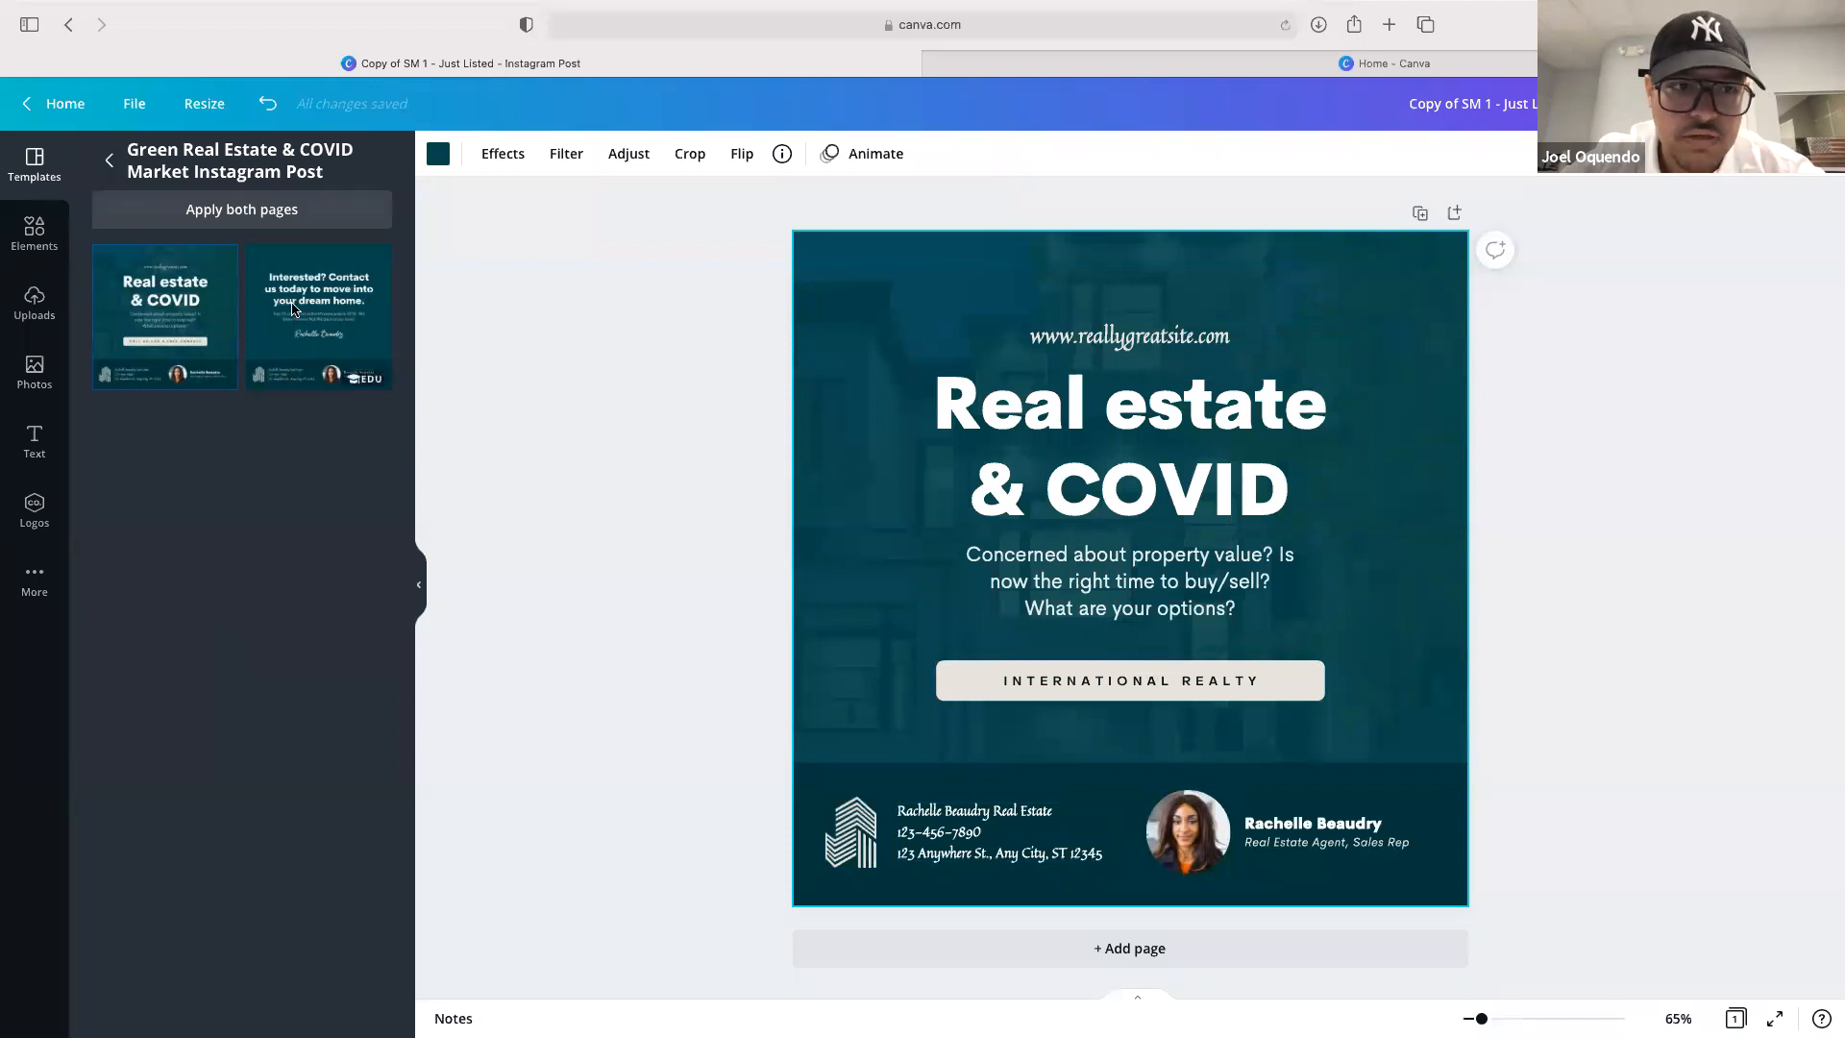
Return to the template results and apply the navy-and-yellow "Find Your Dream House" template
click(108, 159)
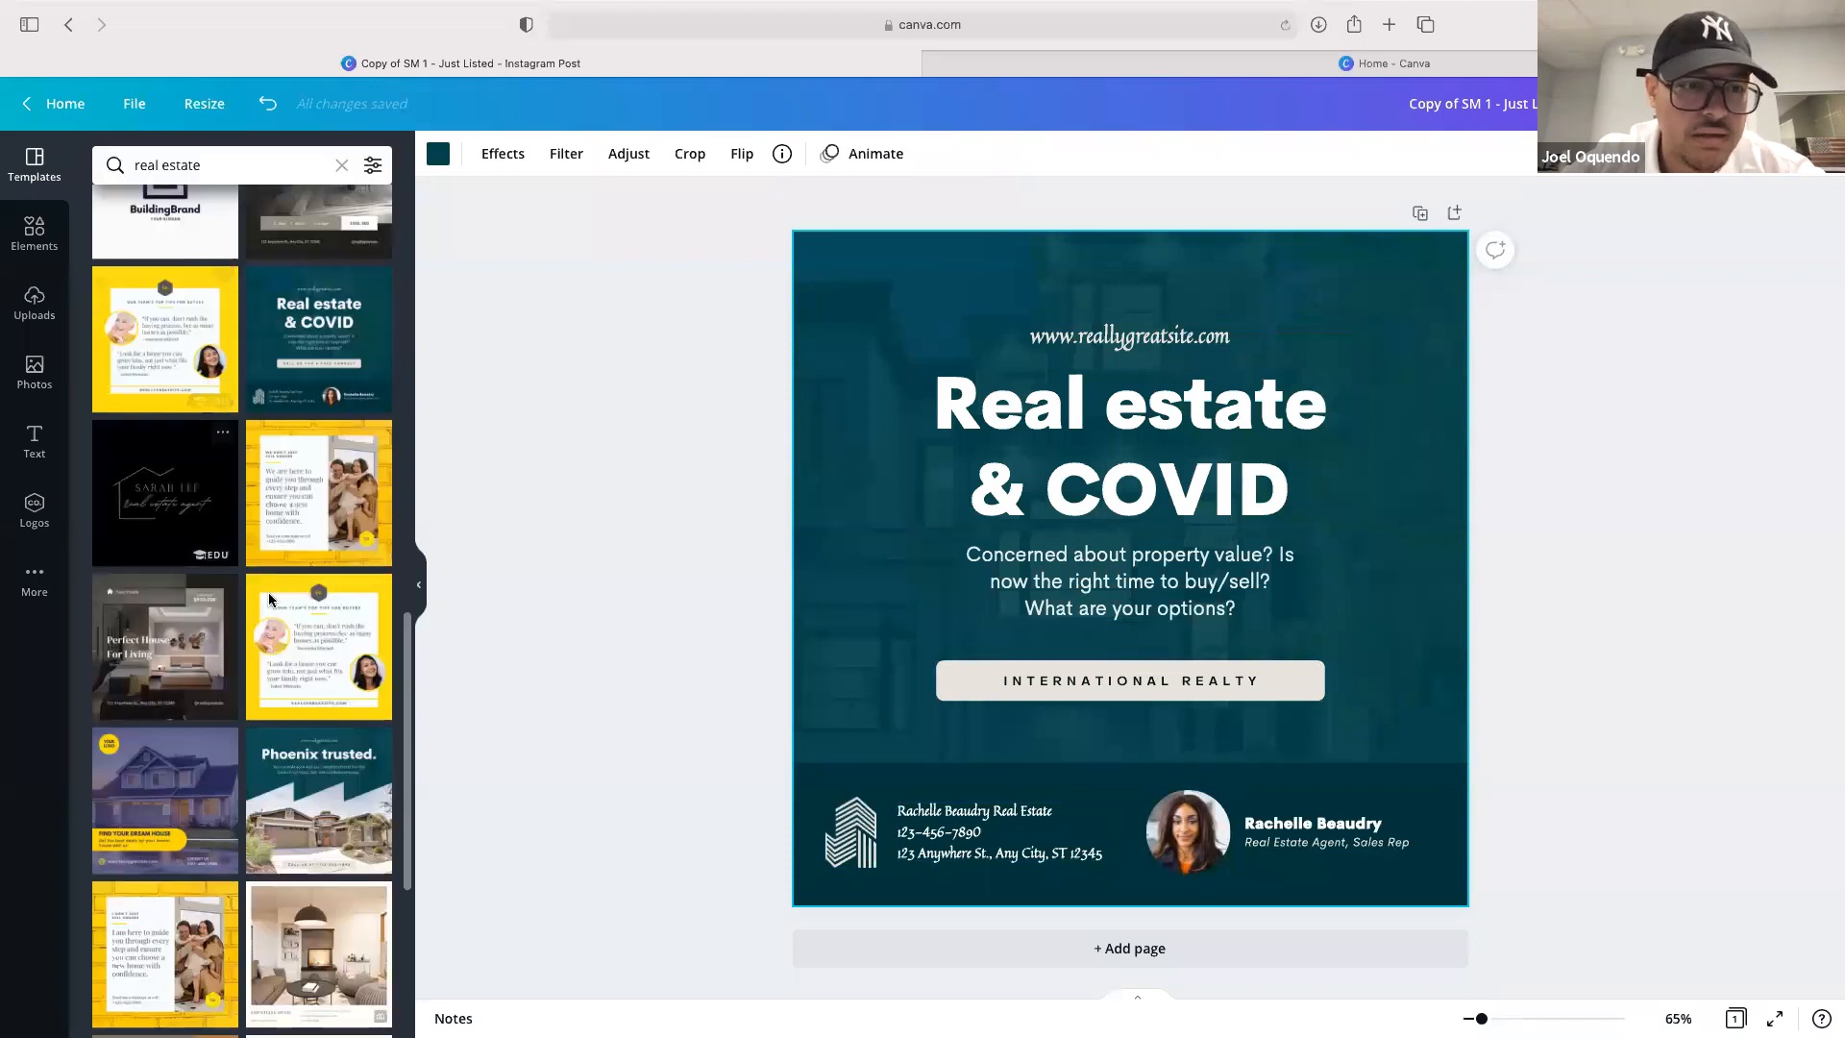
scroll(268, 592, down, 6)
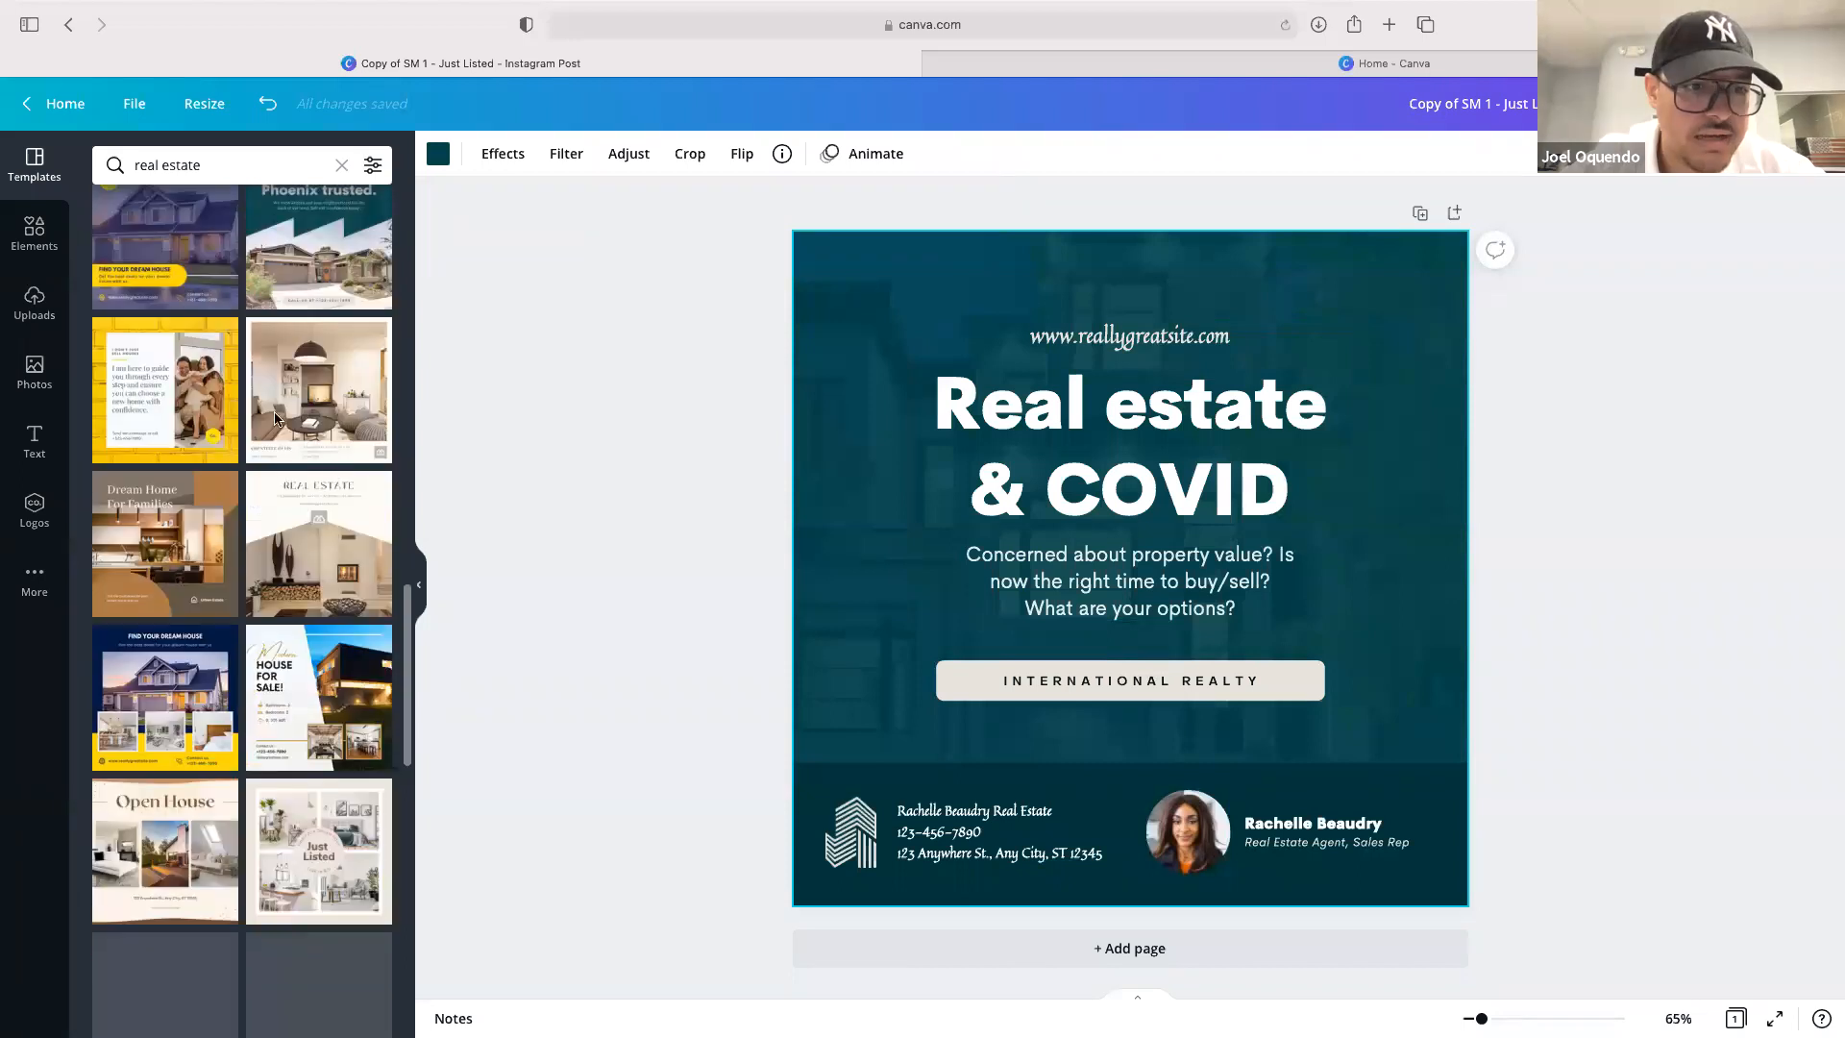
scroll(276, 419, down, 1)
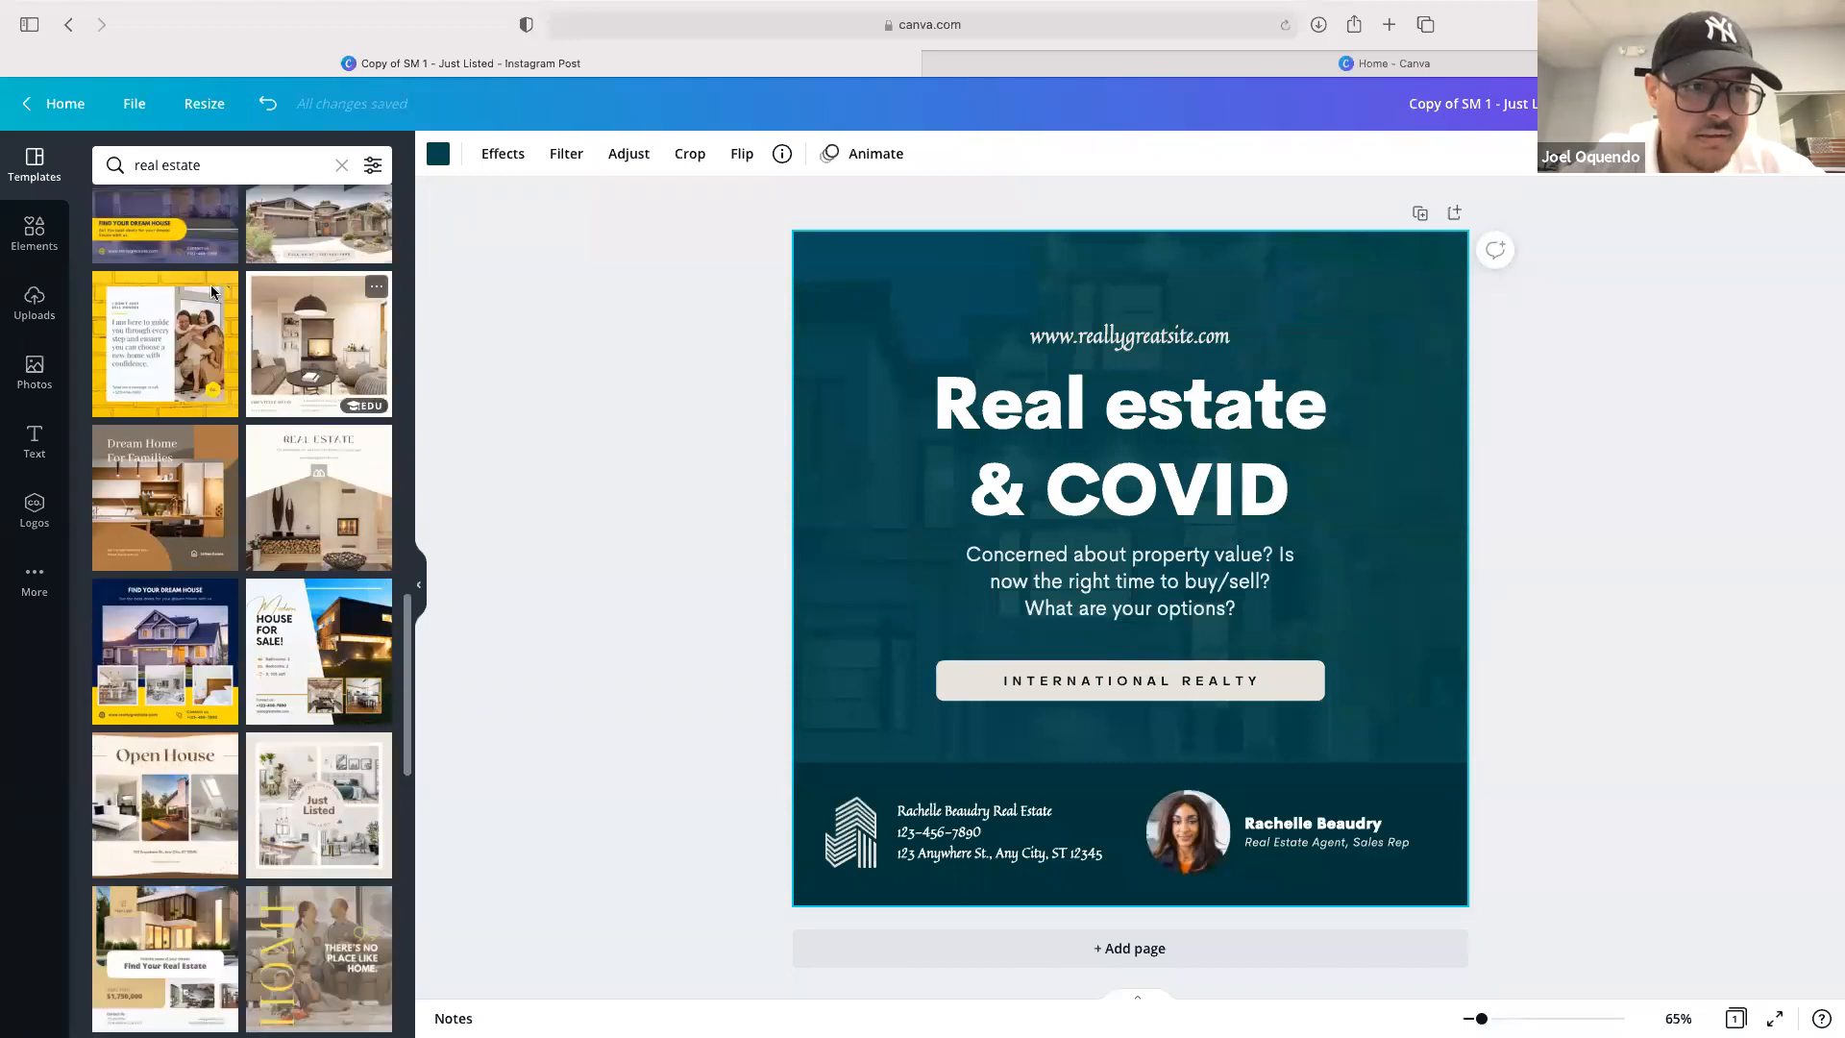
click(146, 661)
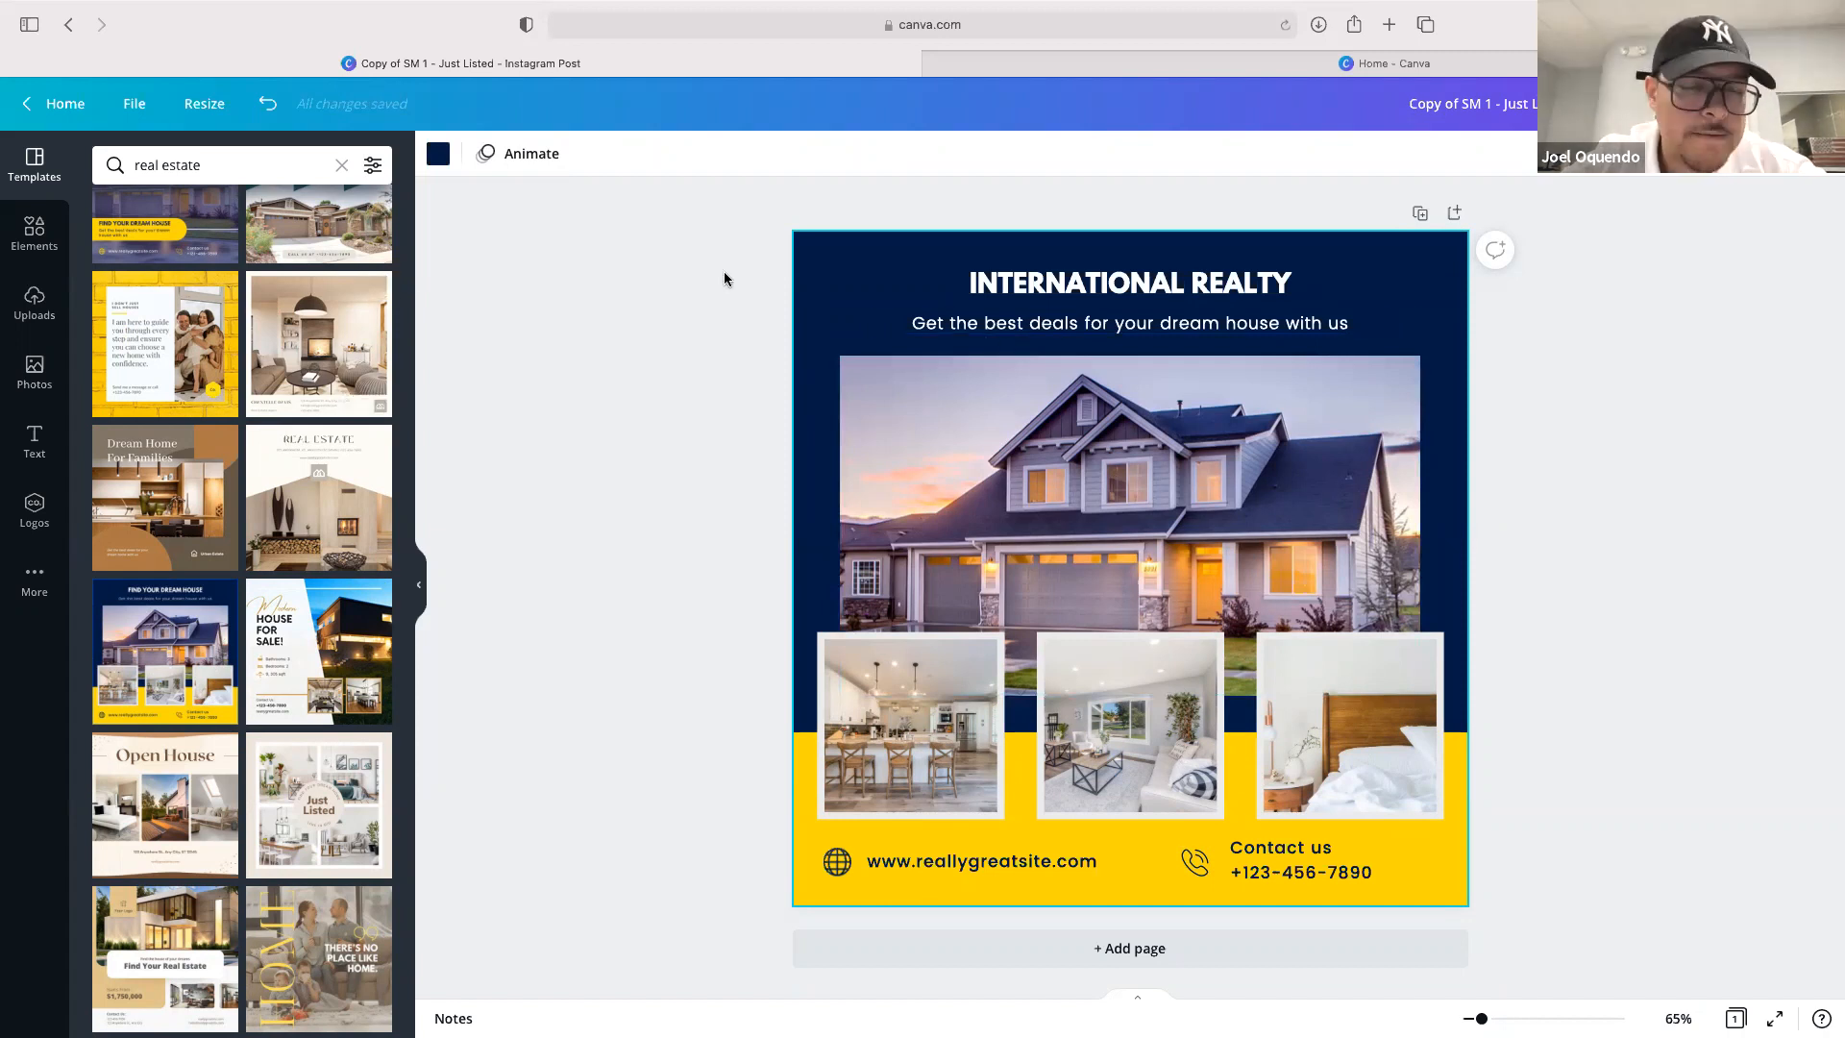
Add a circle frame from Elements and place it, shrunk, at the design's bottom-left corner
click(35, 231)
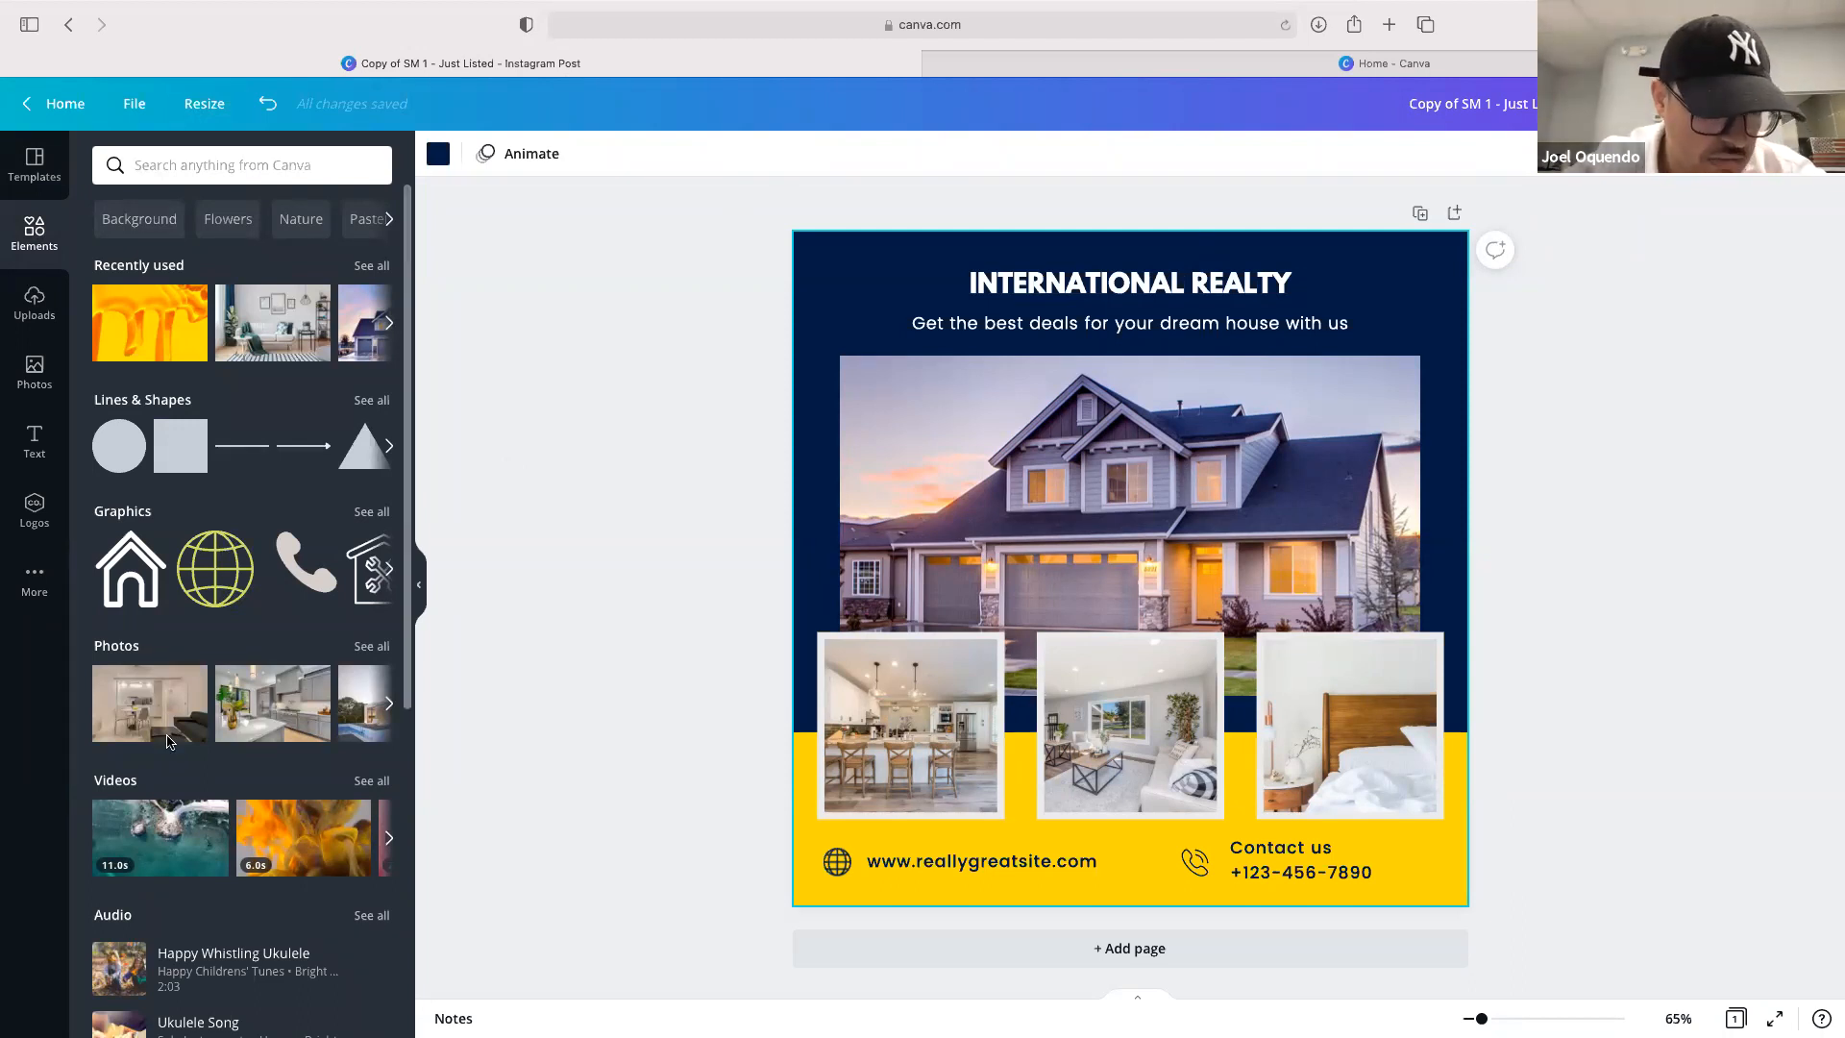
scroll(201, 735, down, 2)
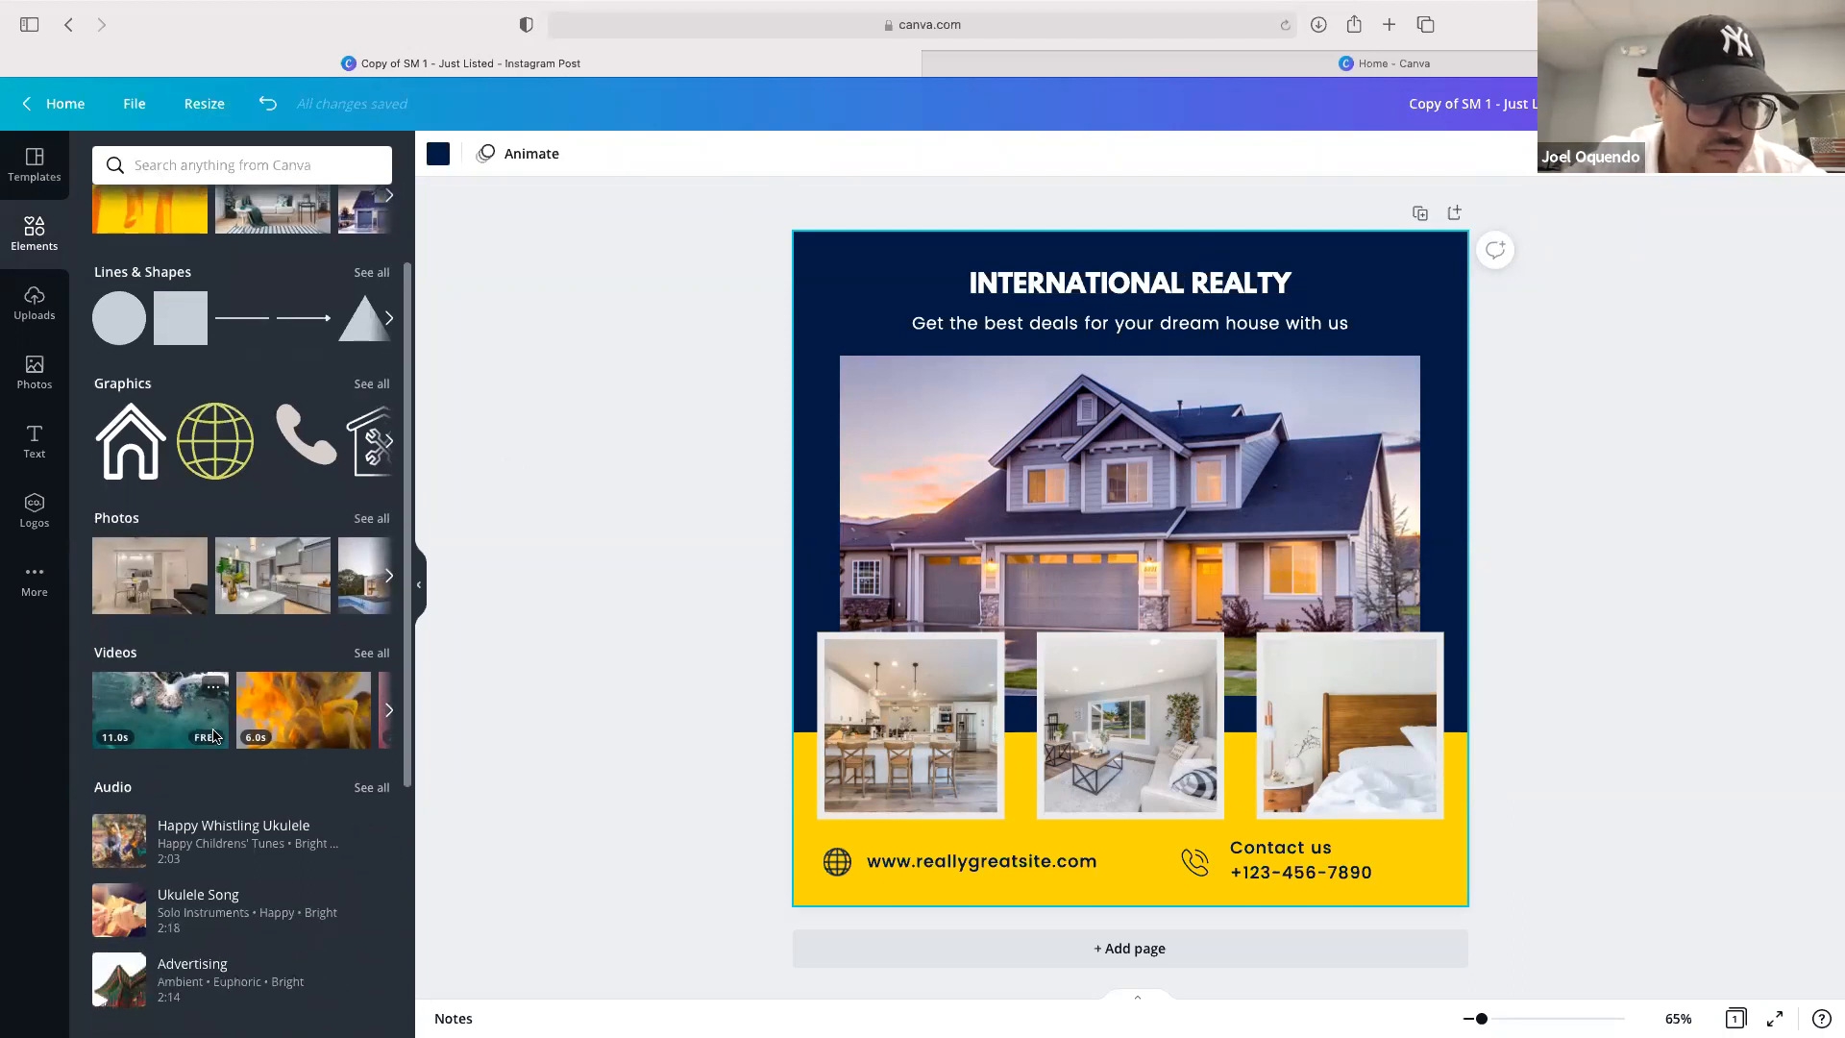
scroll(213, 736, down, 2)
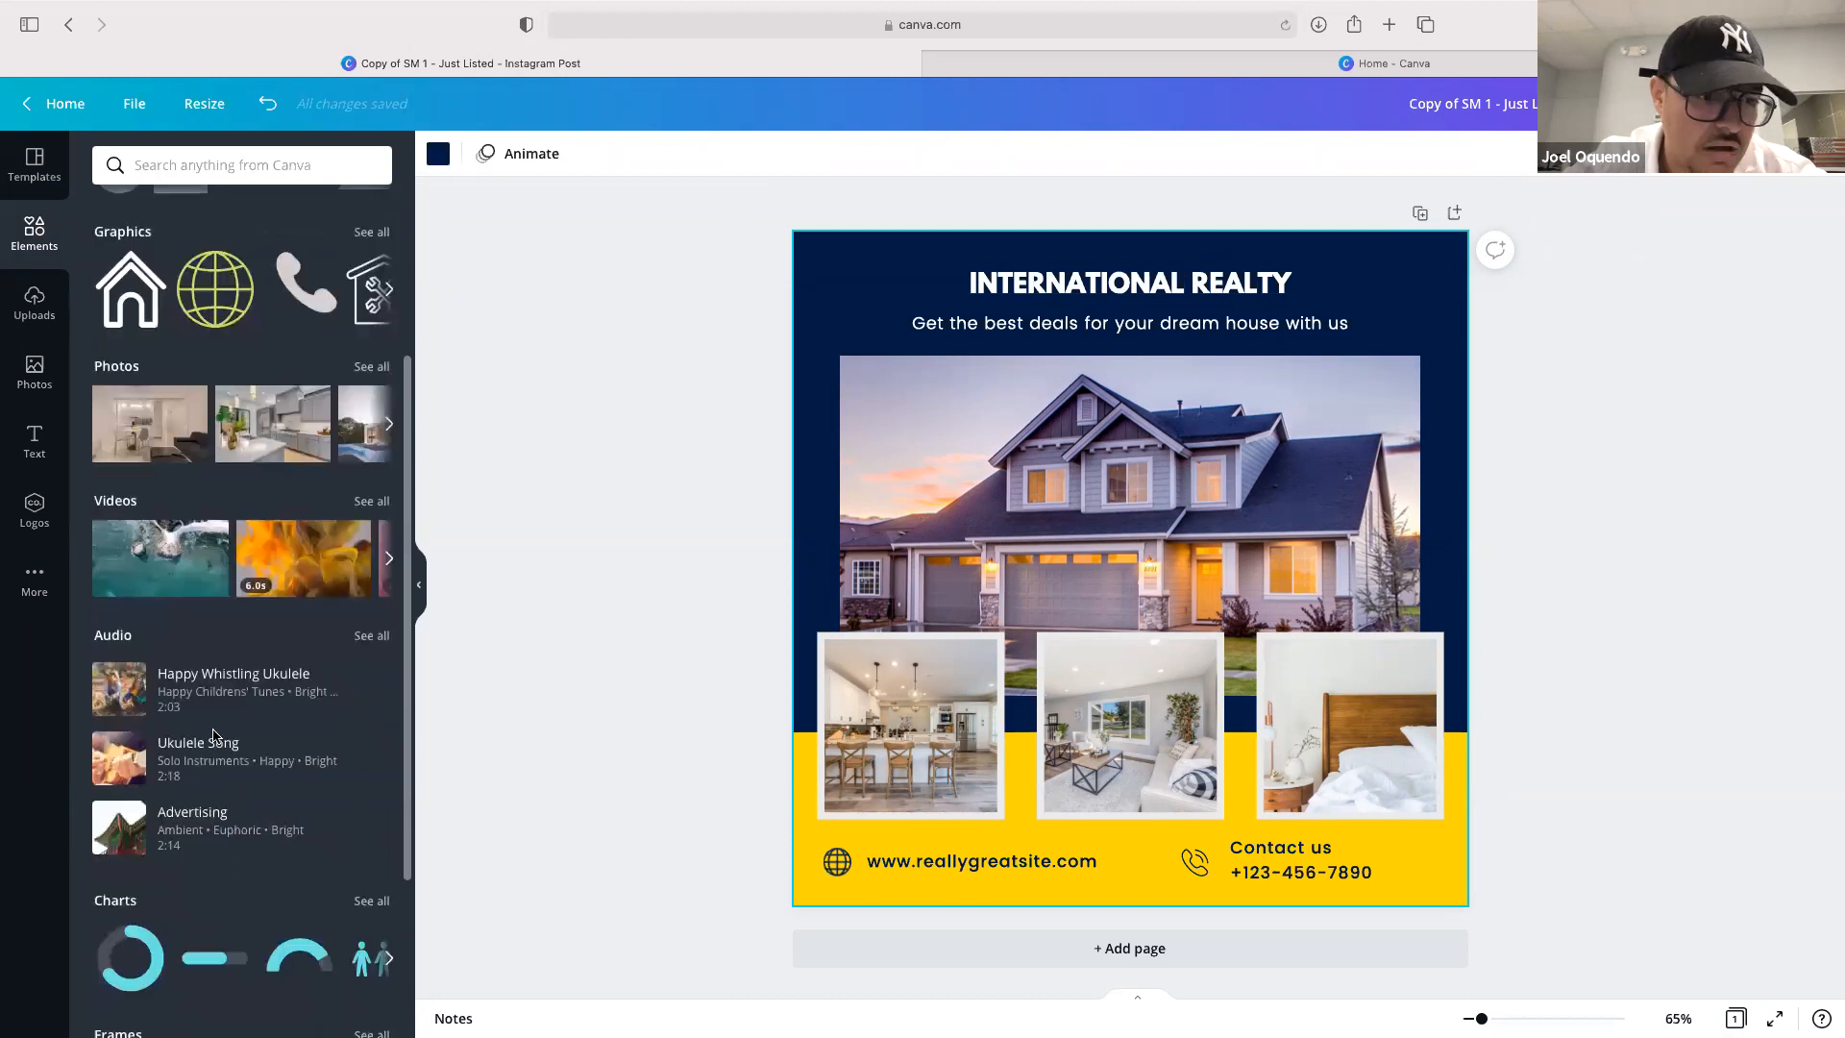
scroll(202, 842, down, 1)
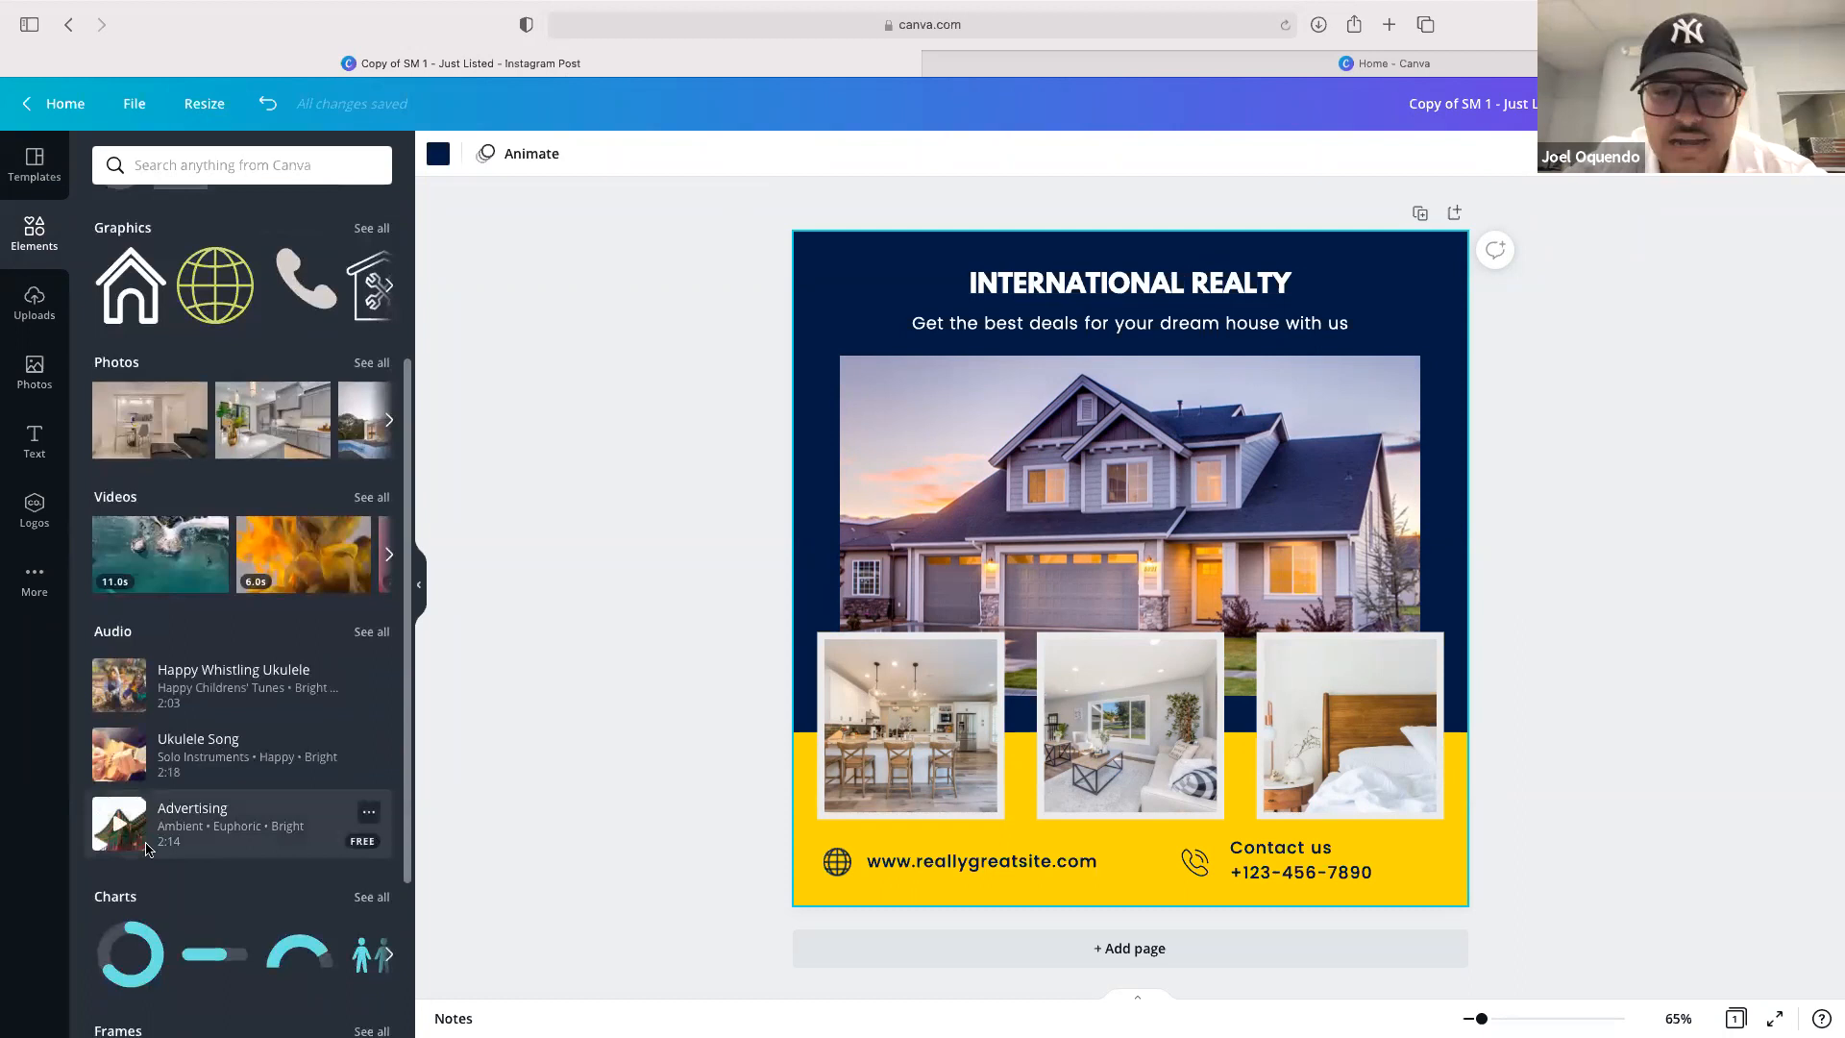
scroll(146, 847, down, 5)
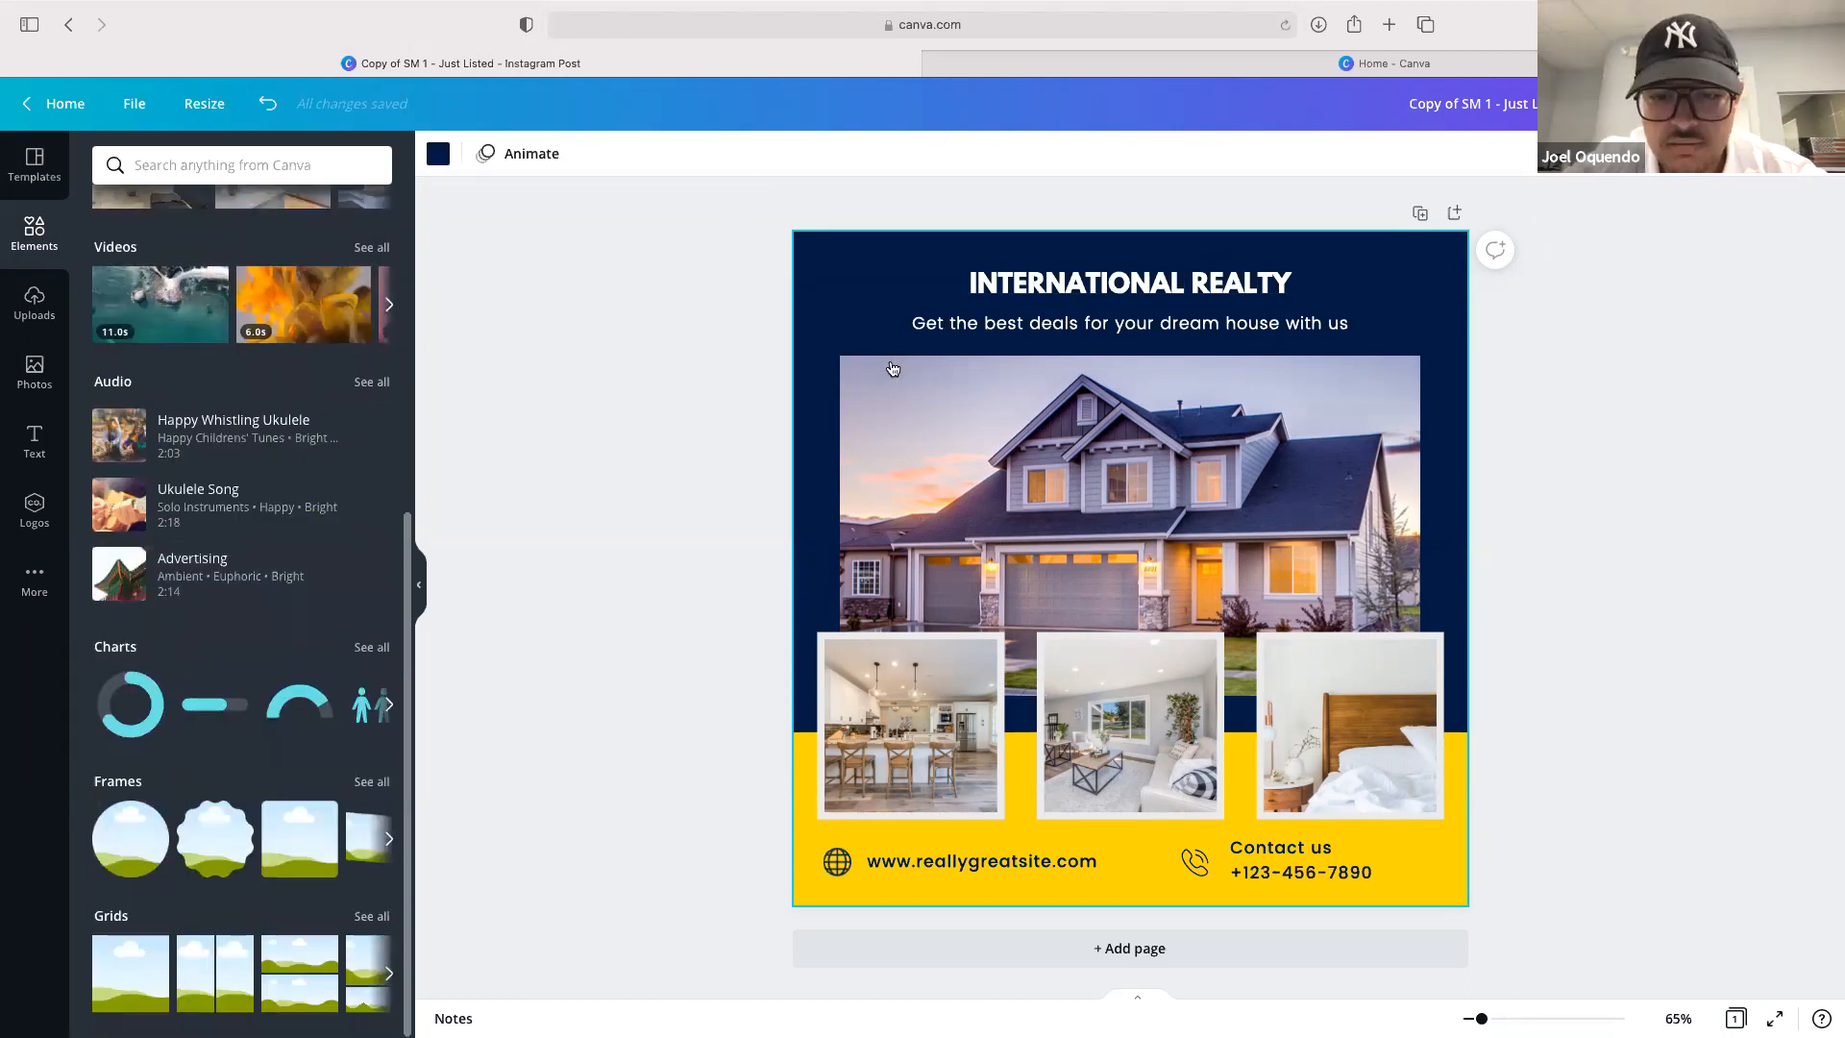
drag(154, 817, 1242, 325)
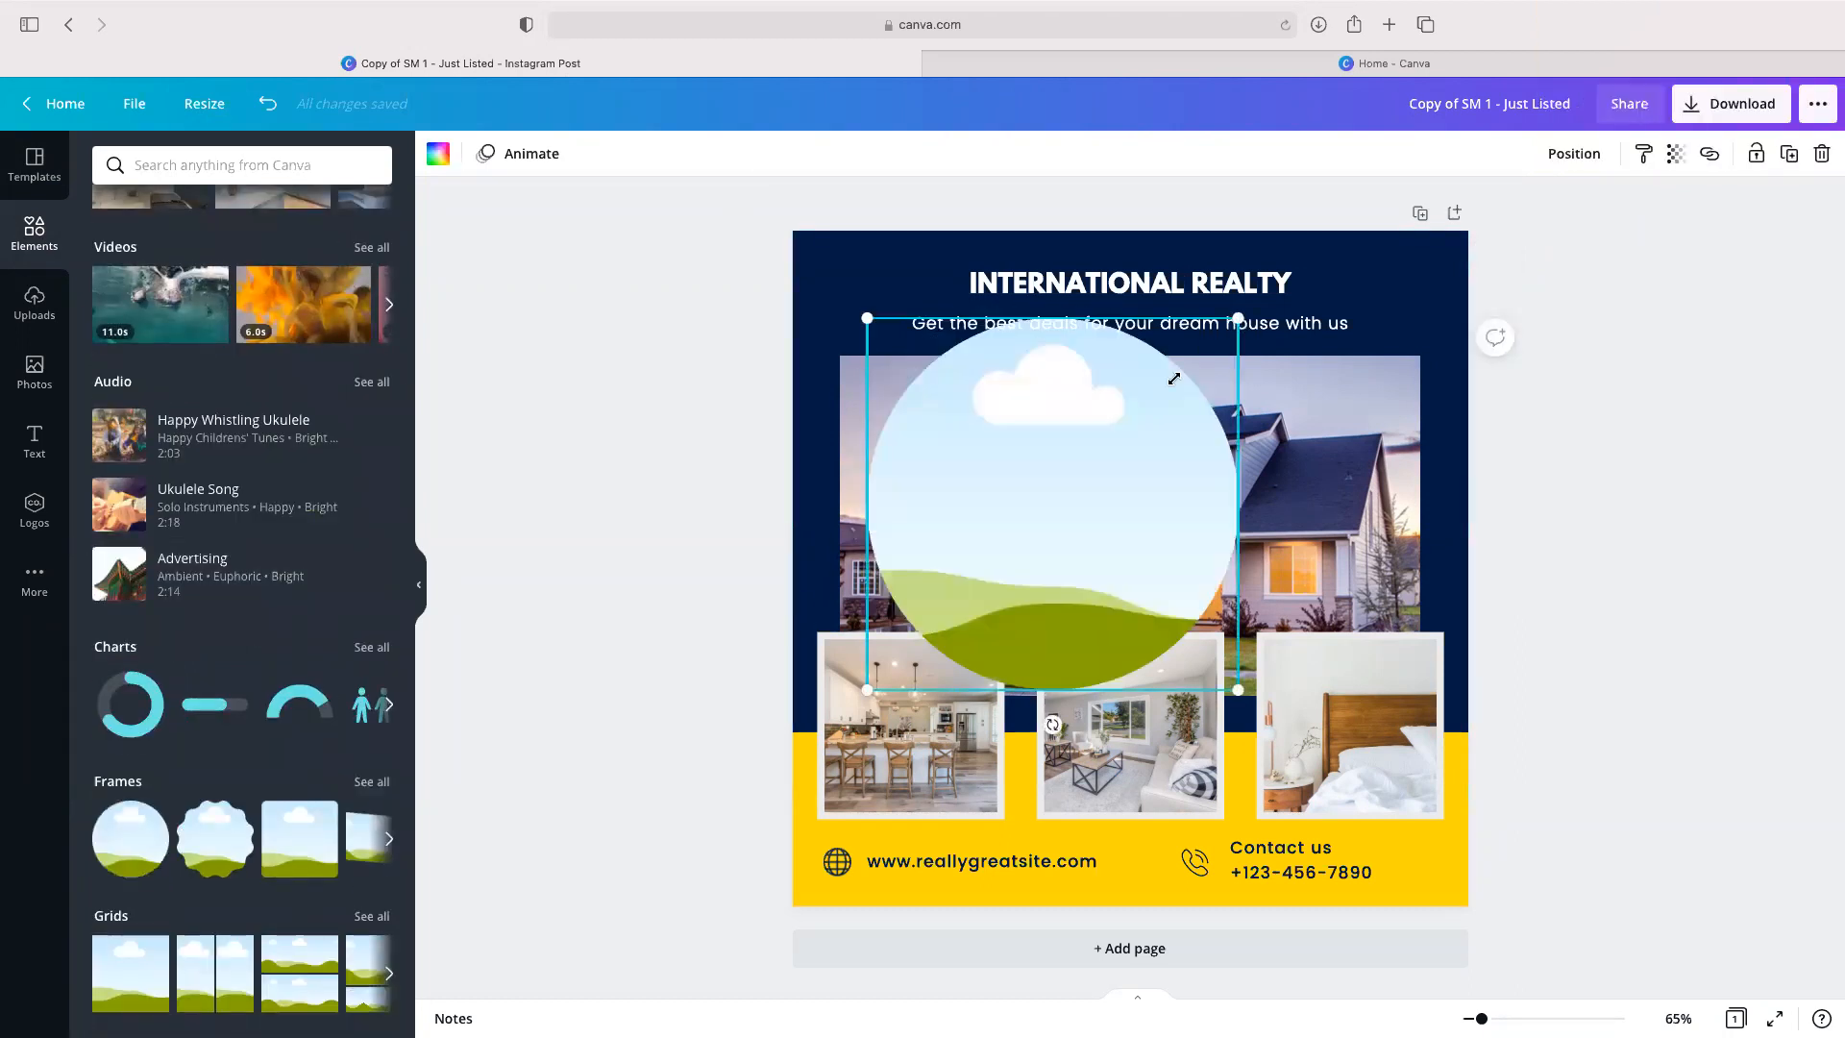
drag(1081, 482, 1012, 544)
drag(964, 755, 924, 845)
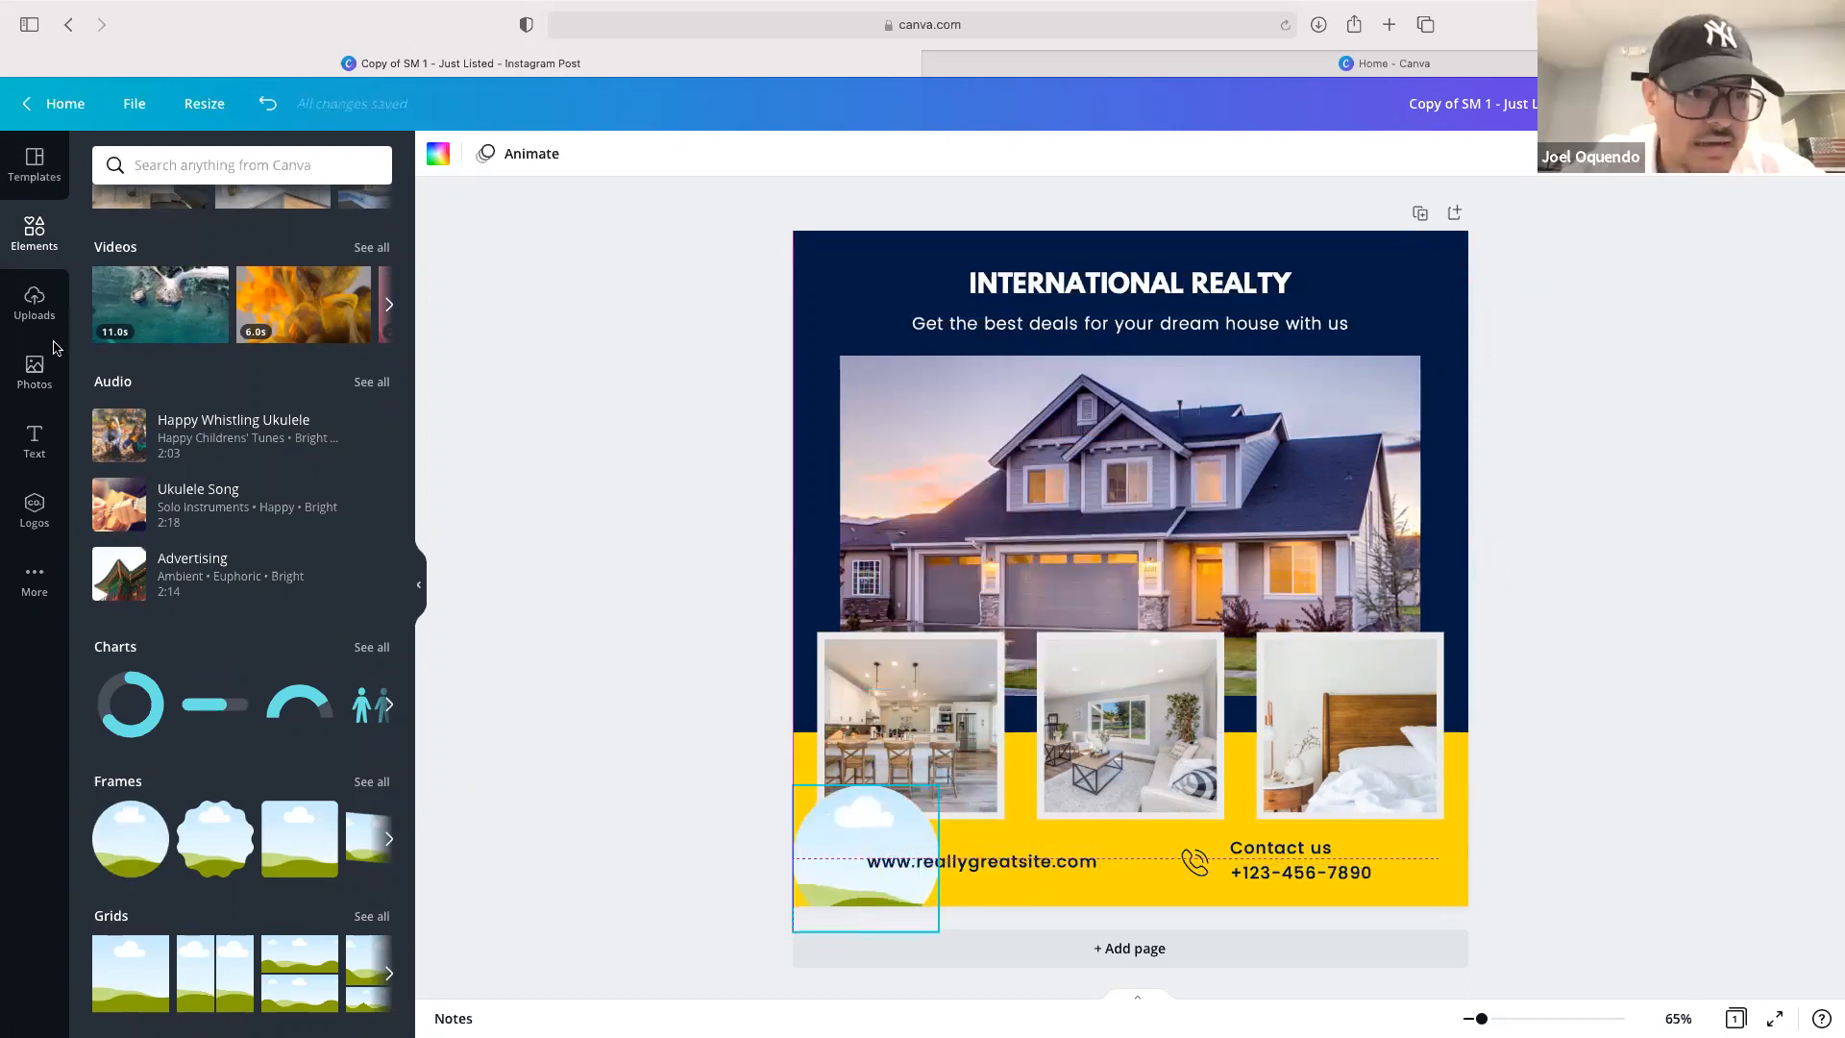
Drop the uploaded agent headshot into the circle frame, then undo the follow-up move
click(29, 320)
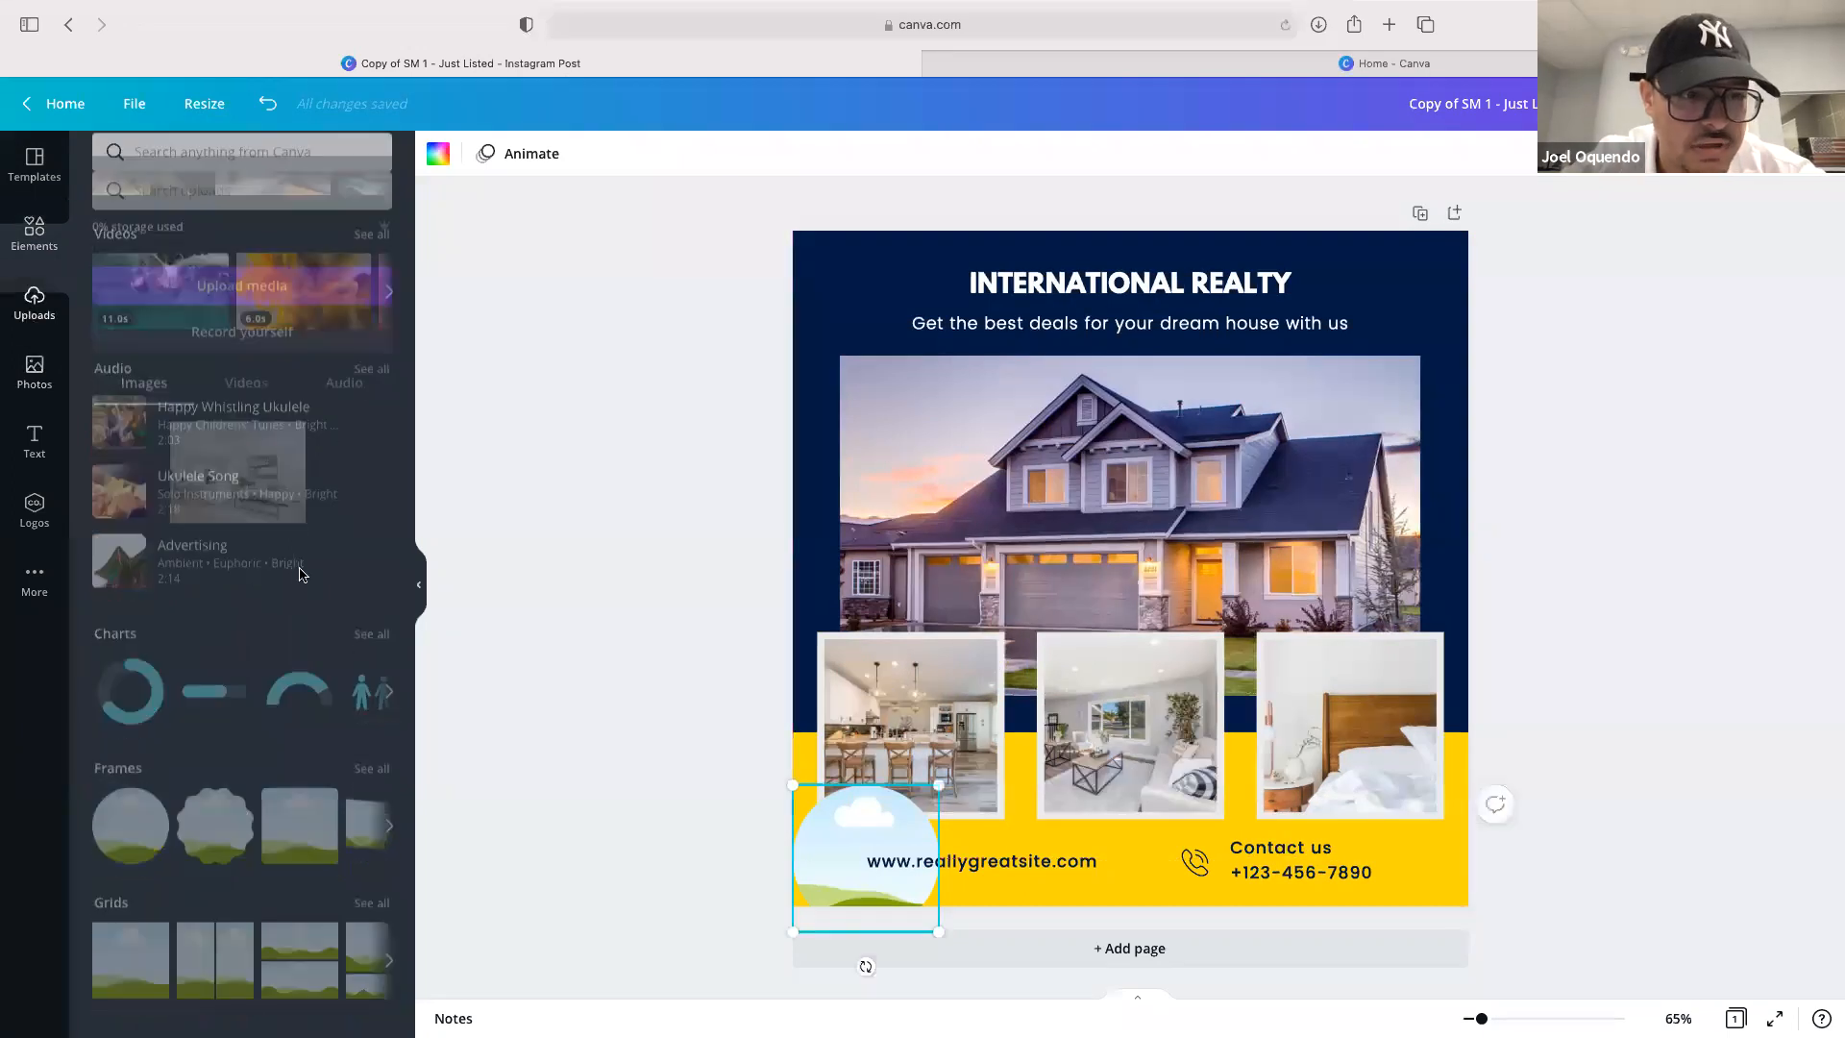
drag(632, 717, 820, 818)
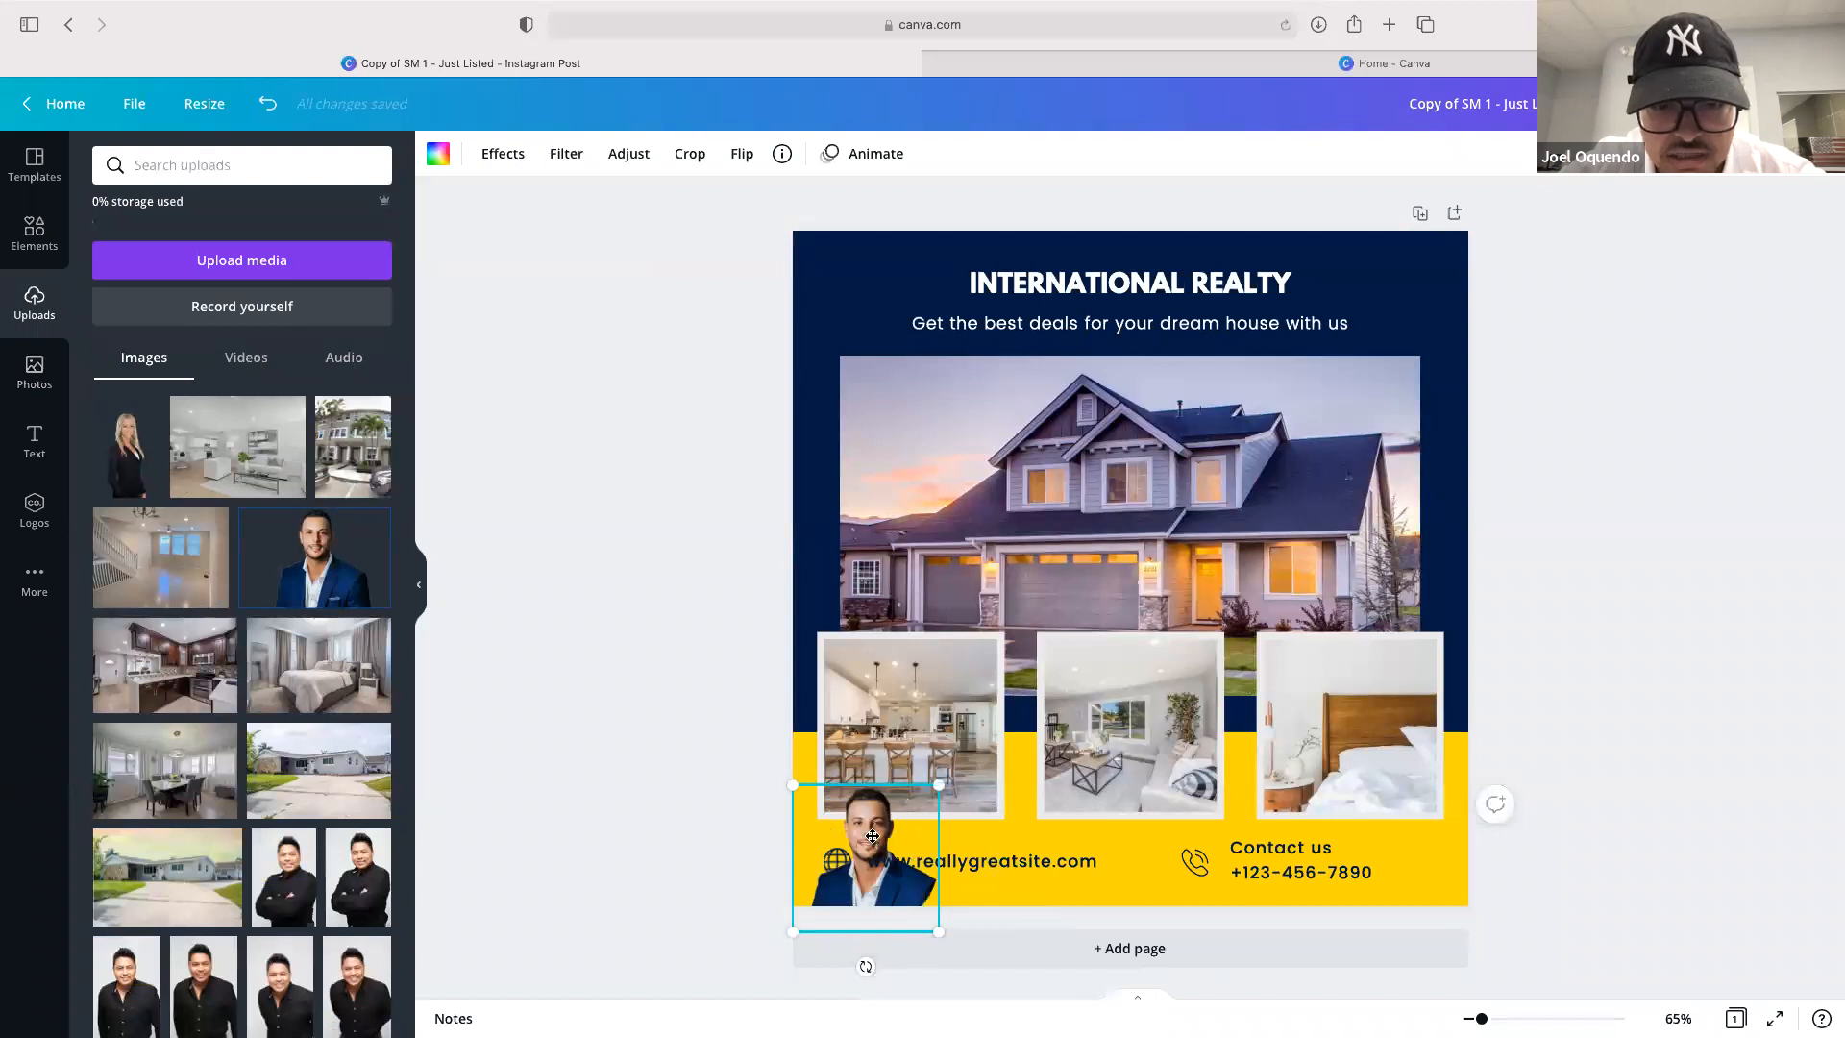
drag(872, 783, 1110, 790)
key(super+z)
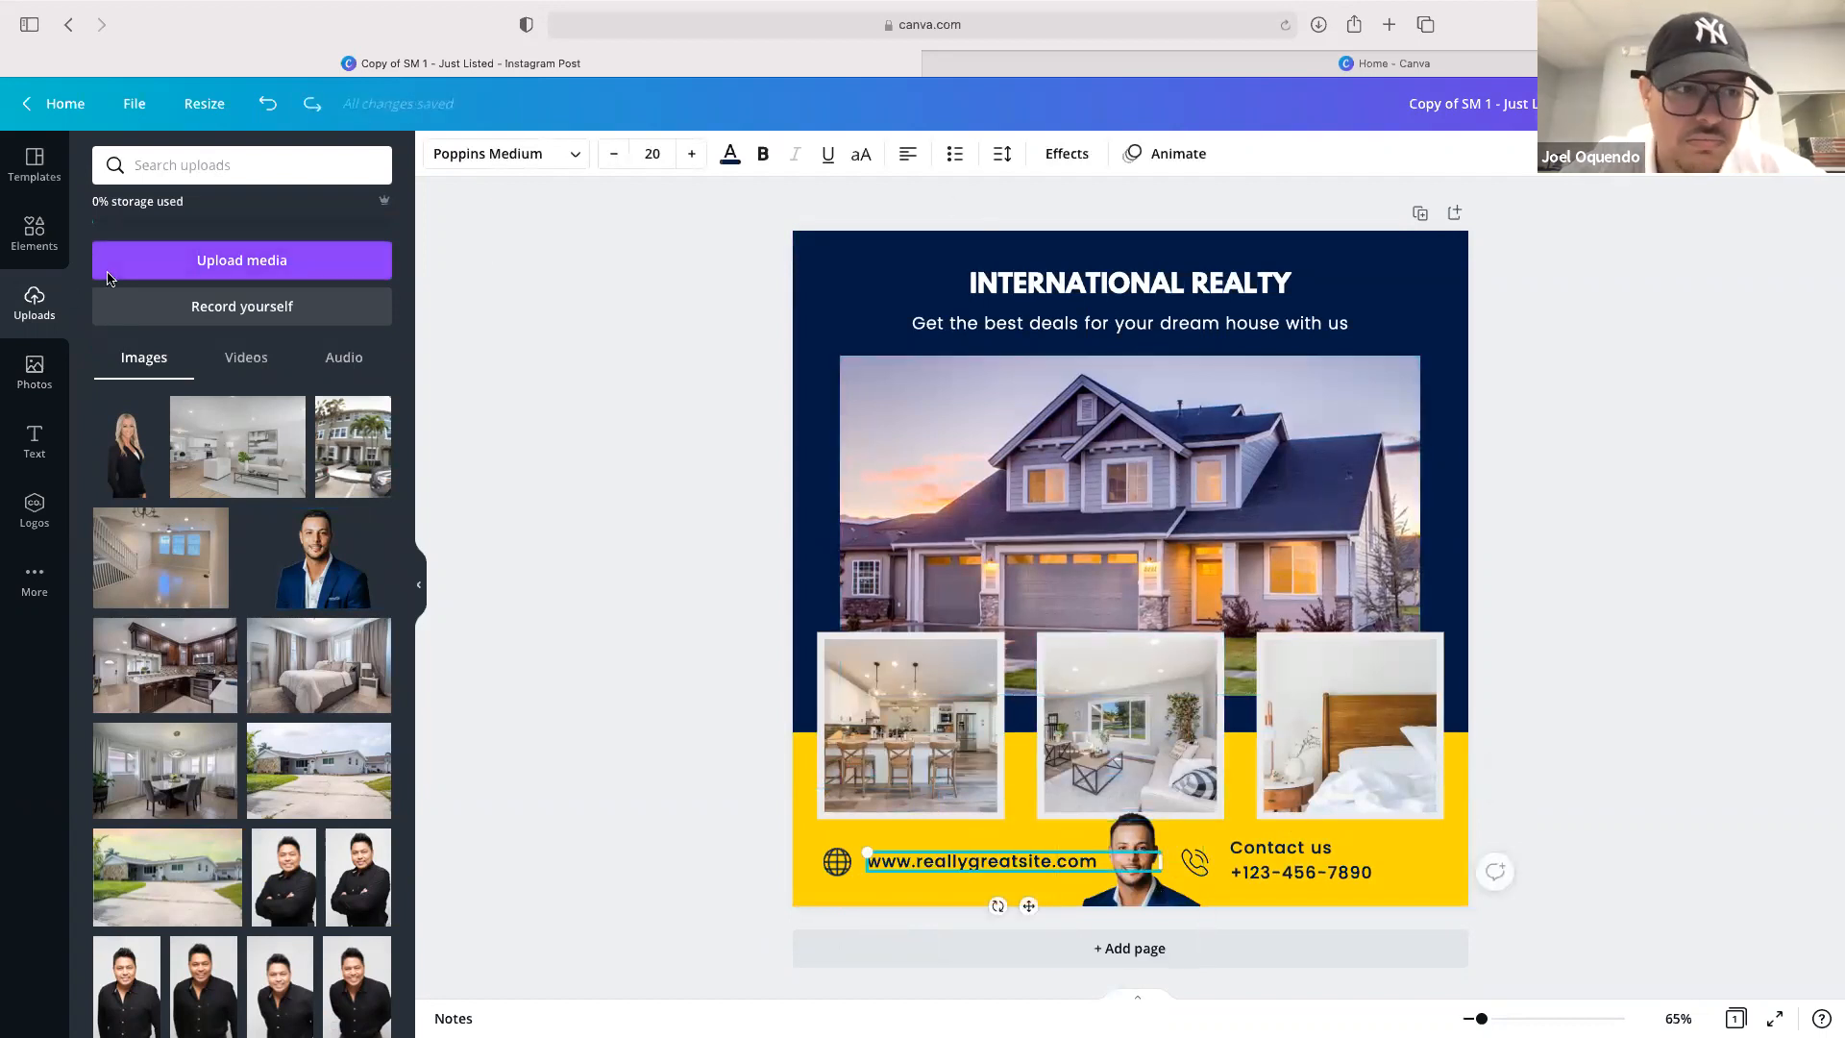
click(34, 234)
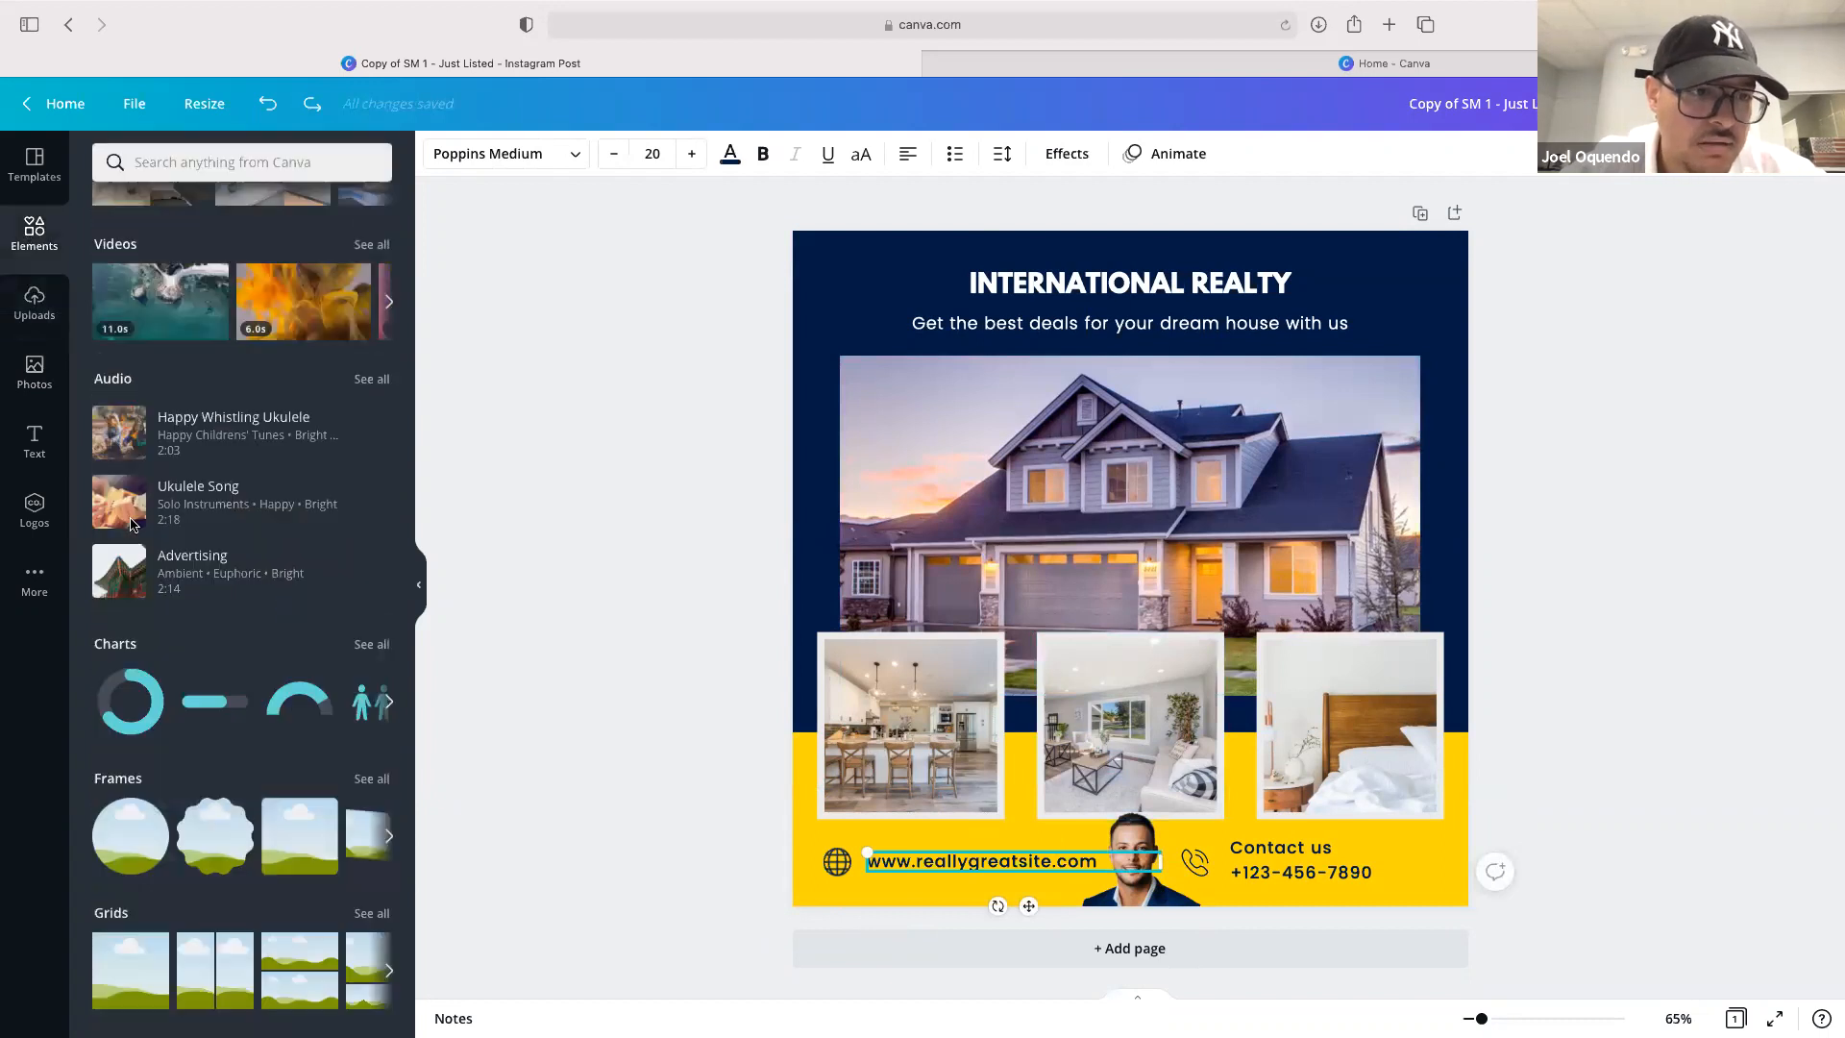
key(super+shift+backslash)
click(171, 380)
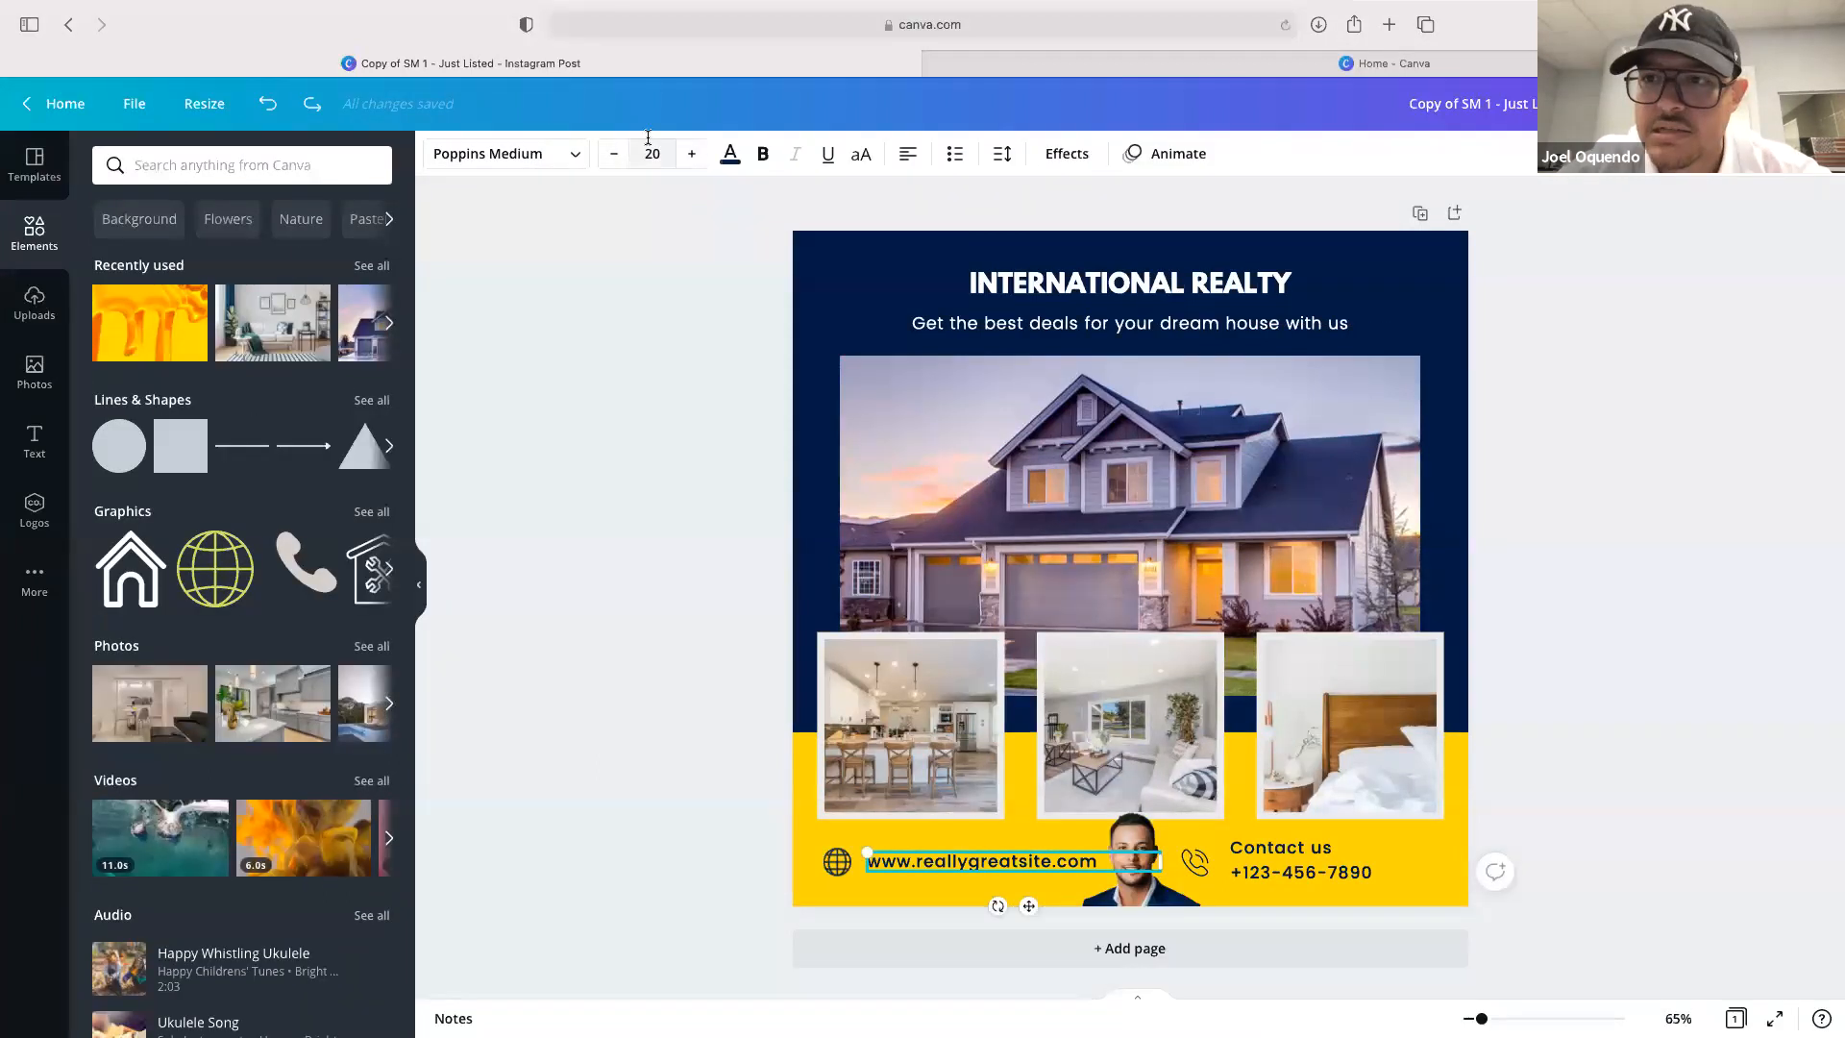
click(19, 171)
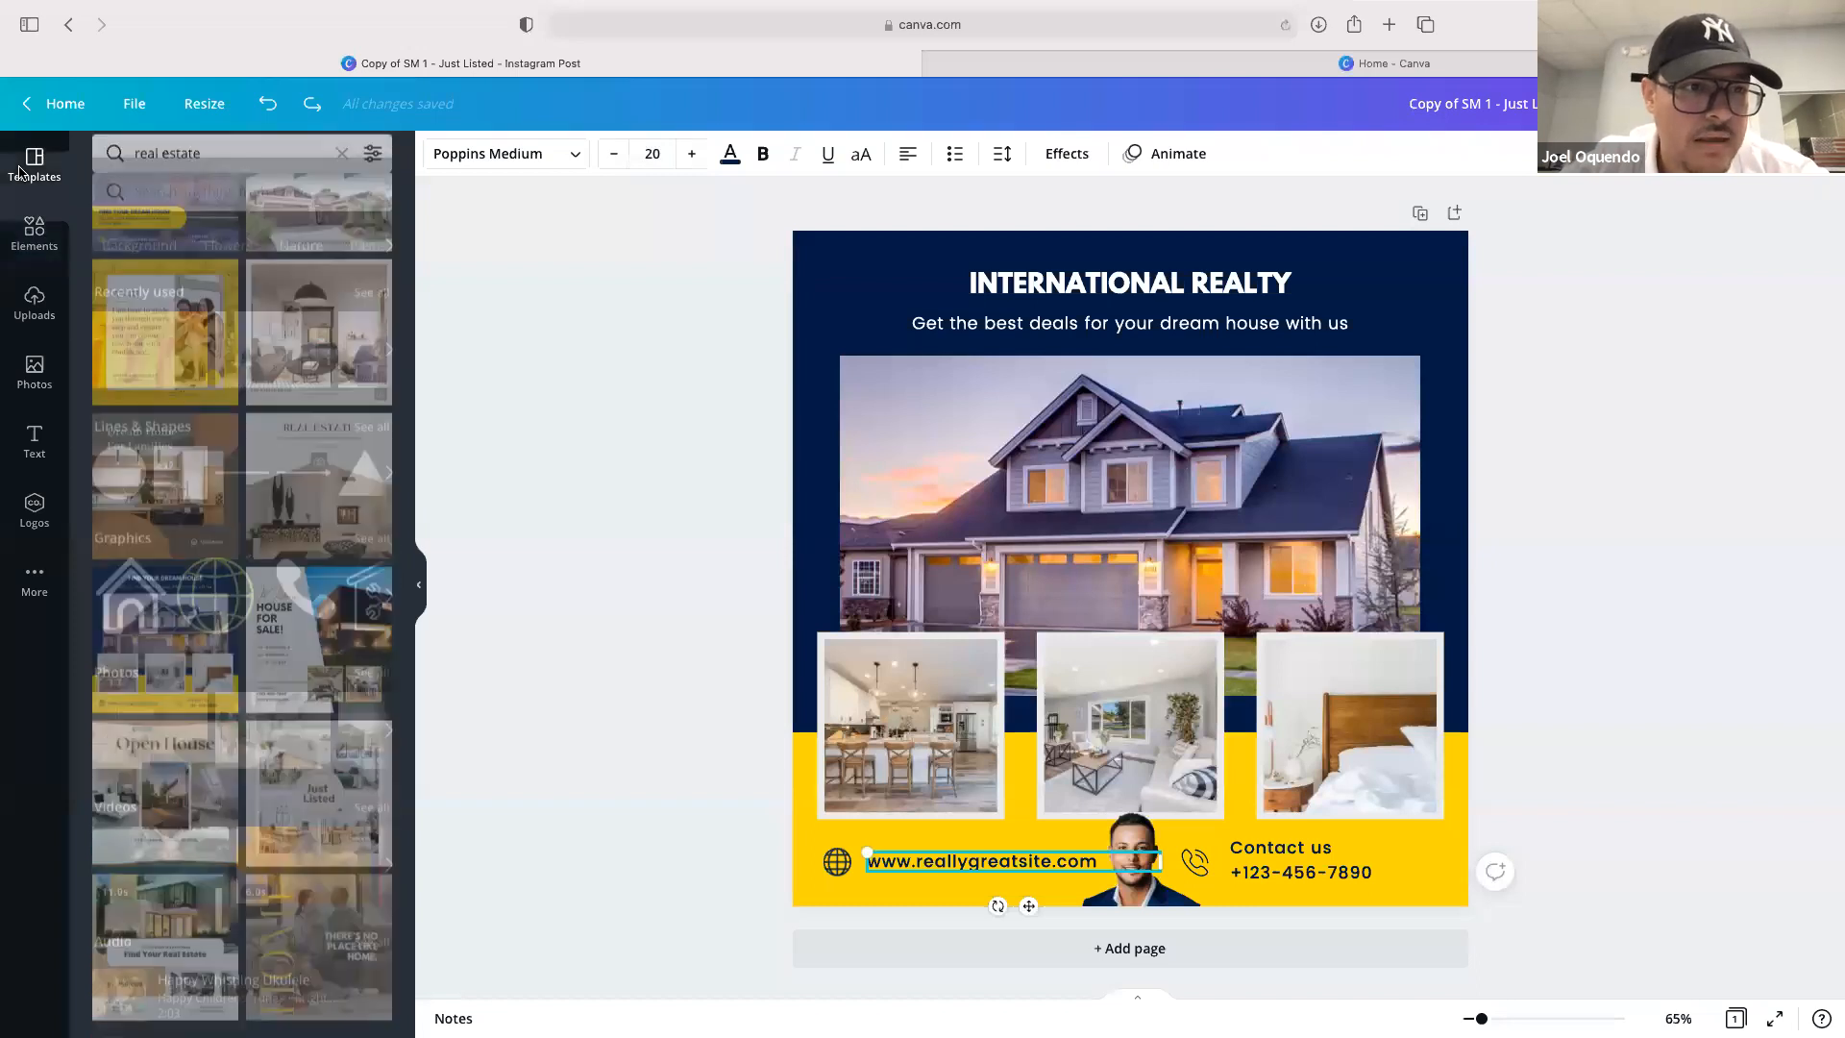
Delete the background, main house photo, its leftover frame and all remaining elements to leave a blank page
click(807, 252)
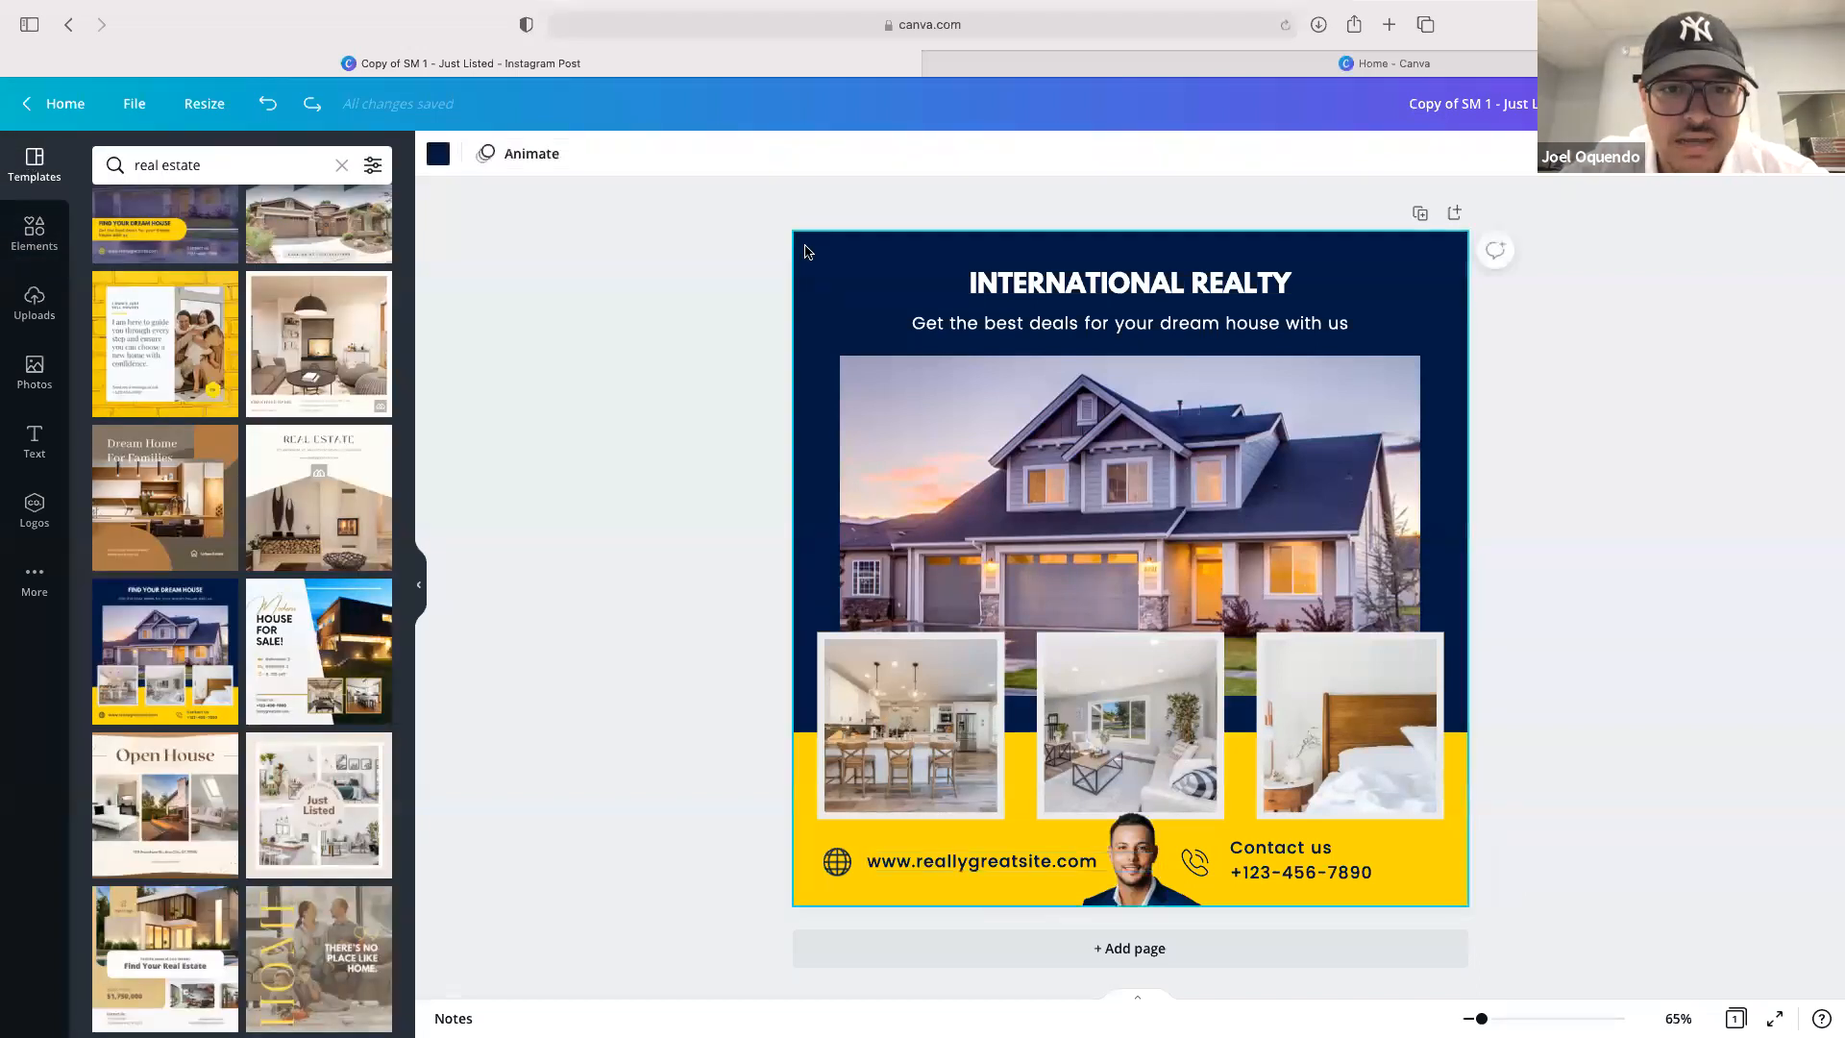
key(Delete)
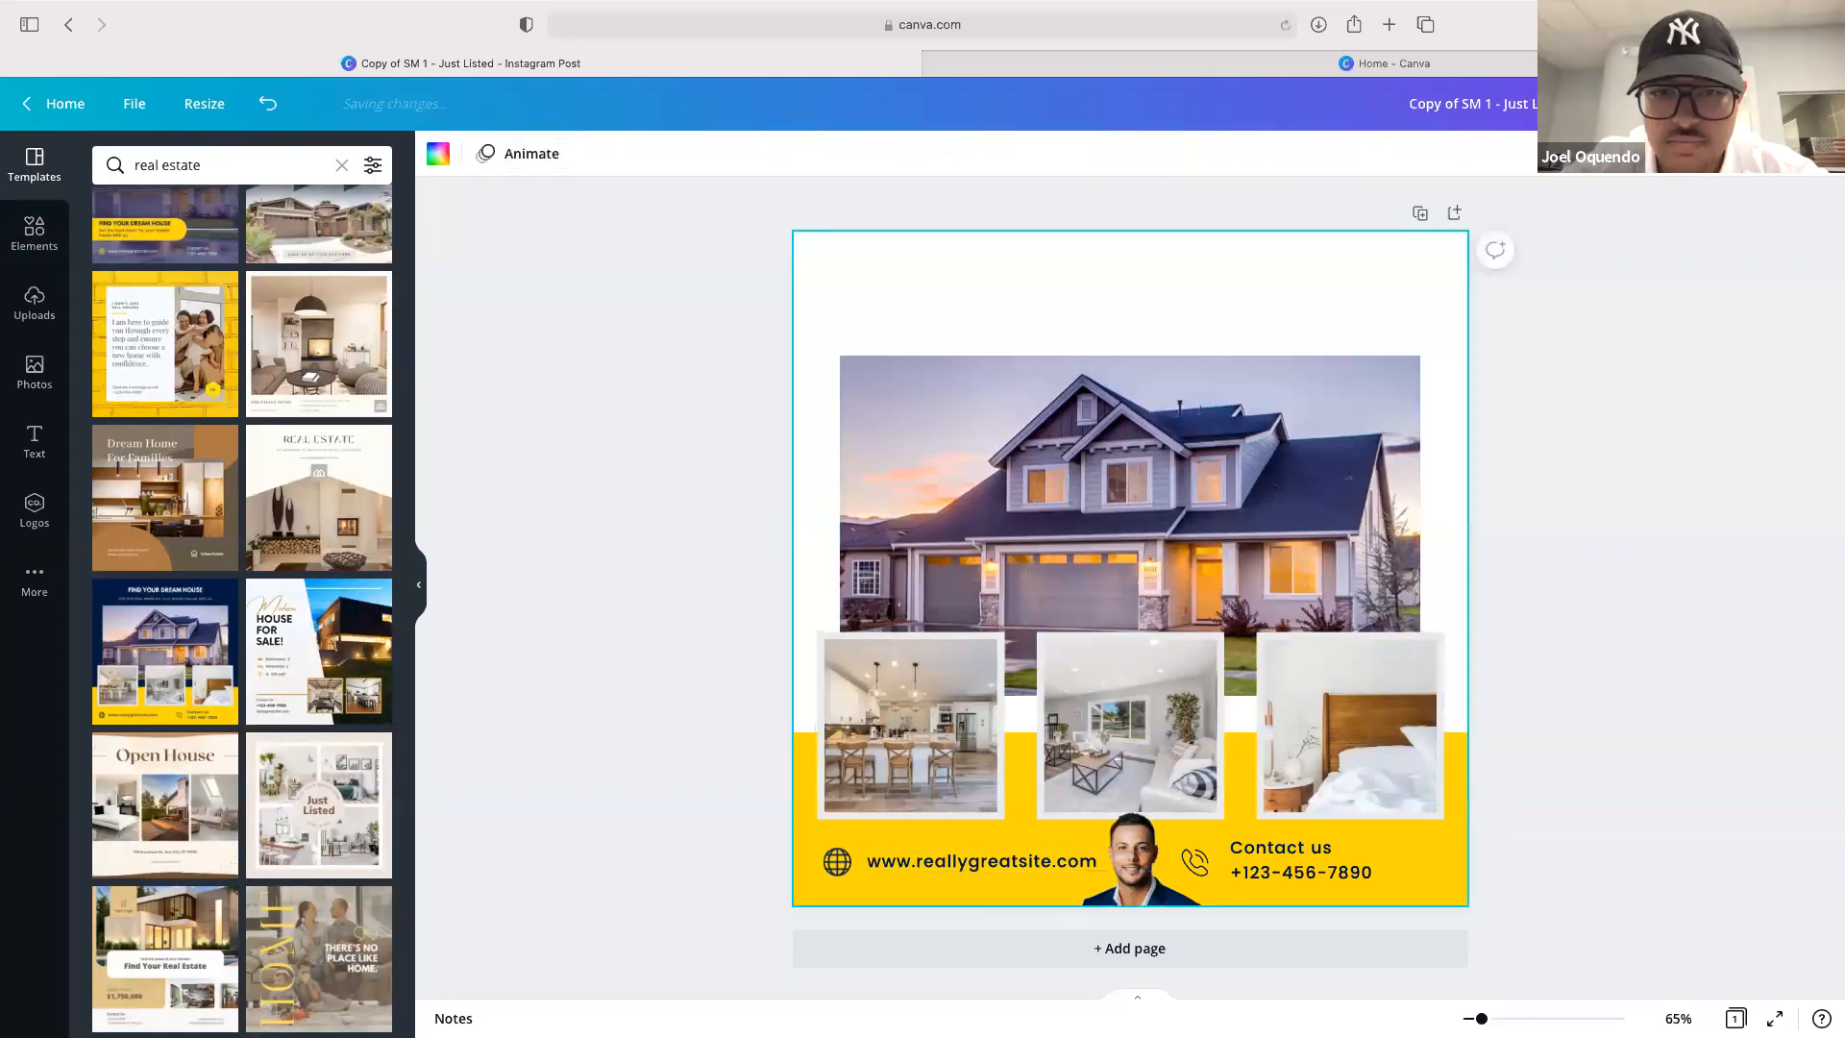
click(925, 419)
key(Delete)
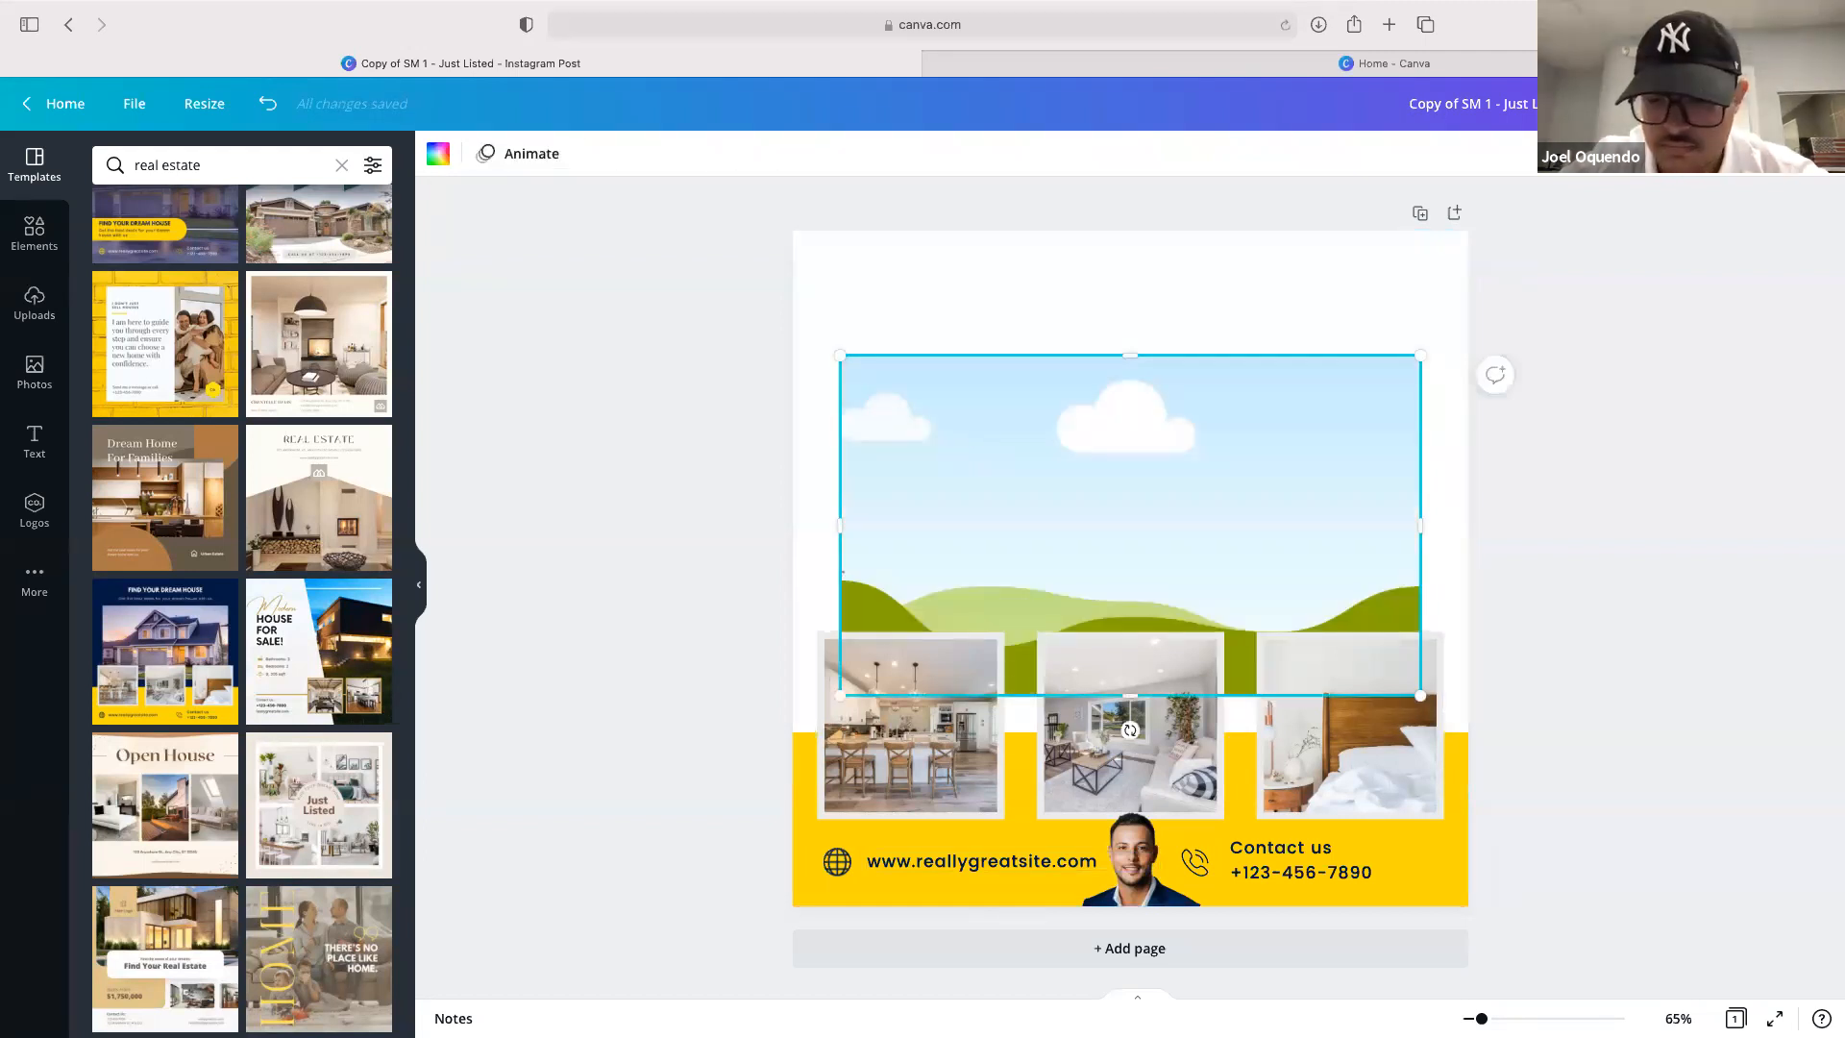
key(Delete)
drag(766, 544, 1509, 892)
key(Delete)
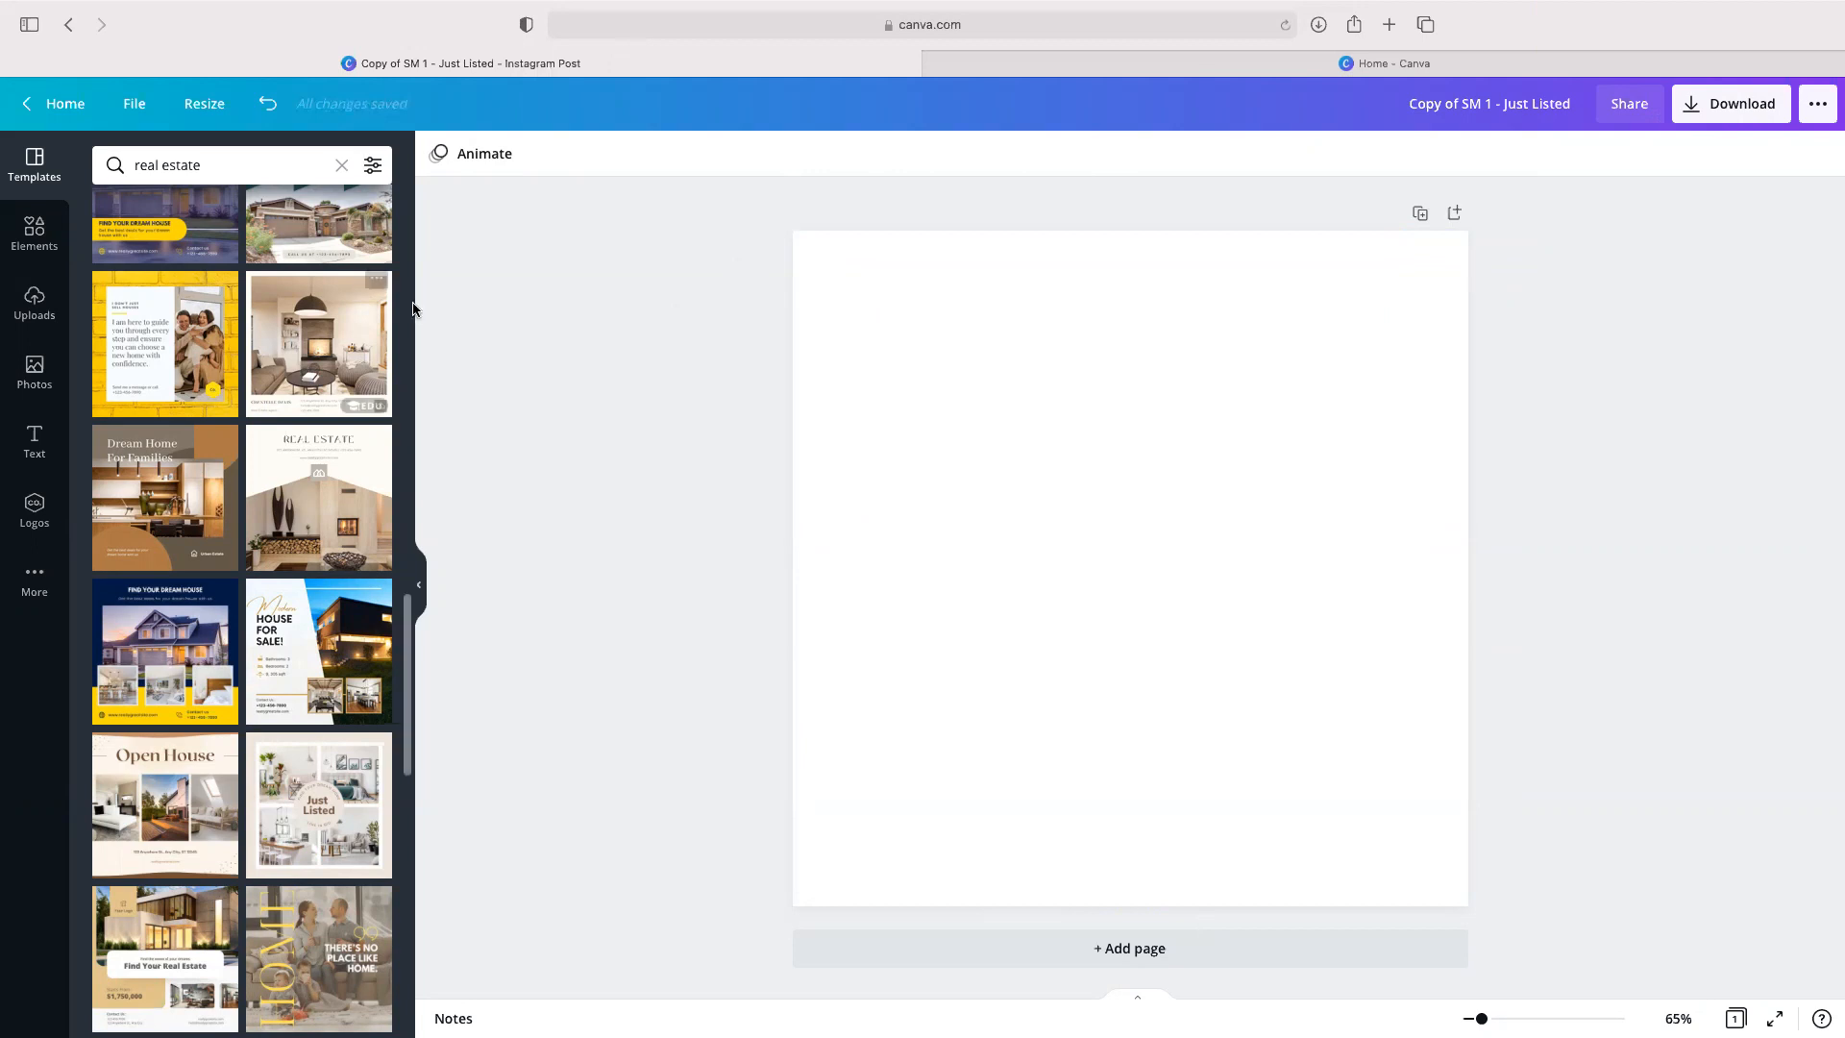
scroll(213, 367, down, 15)
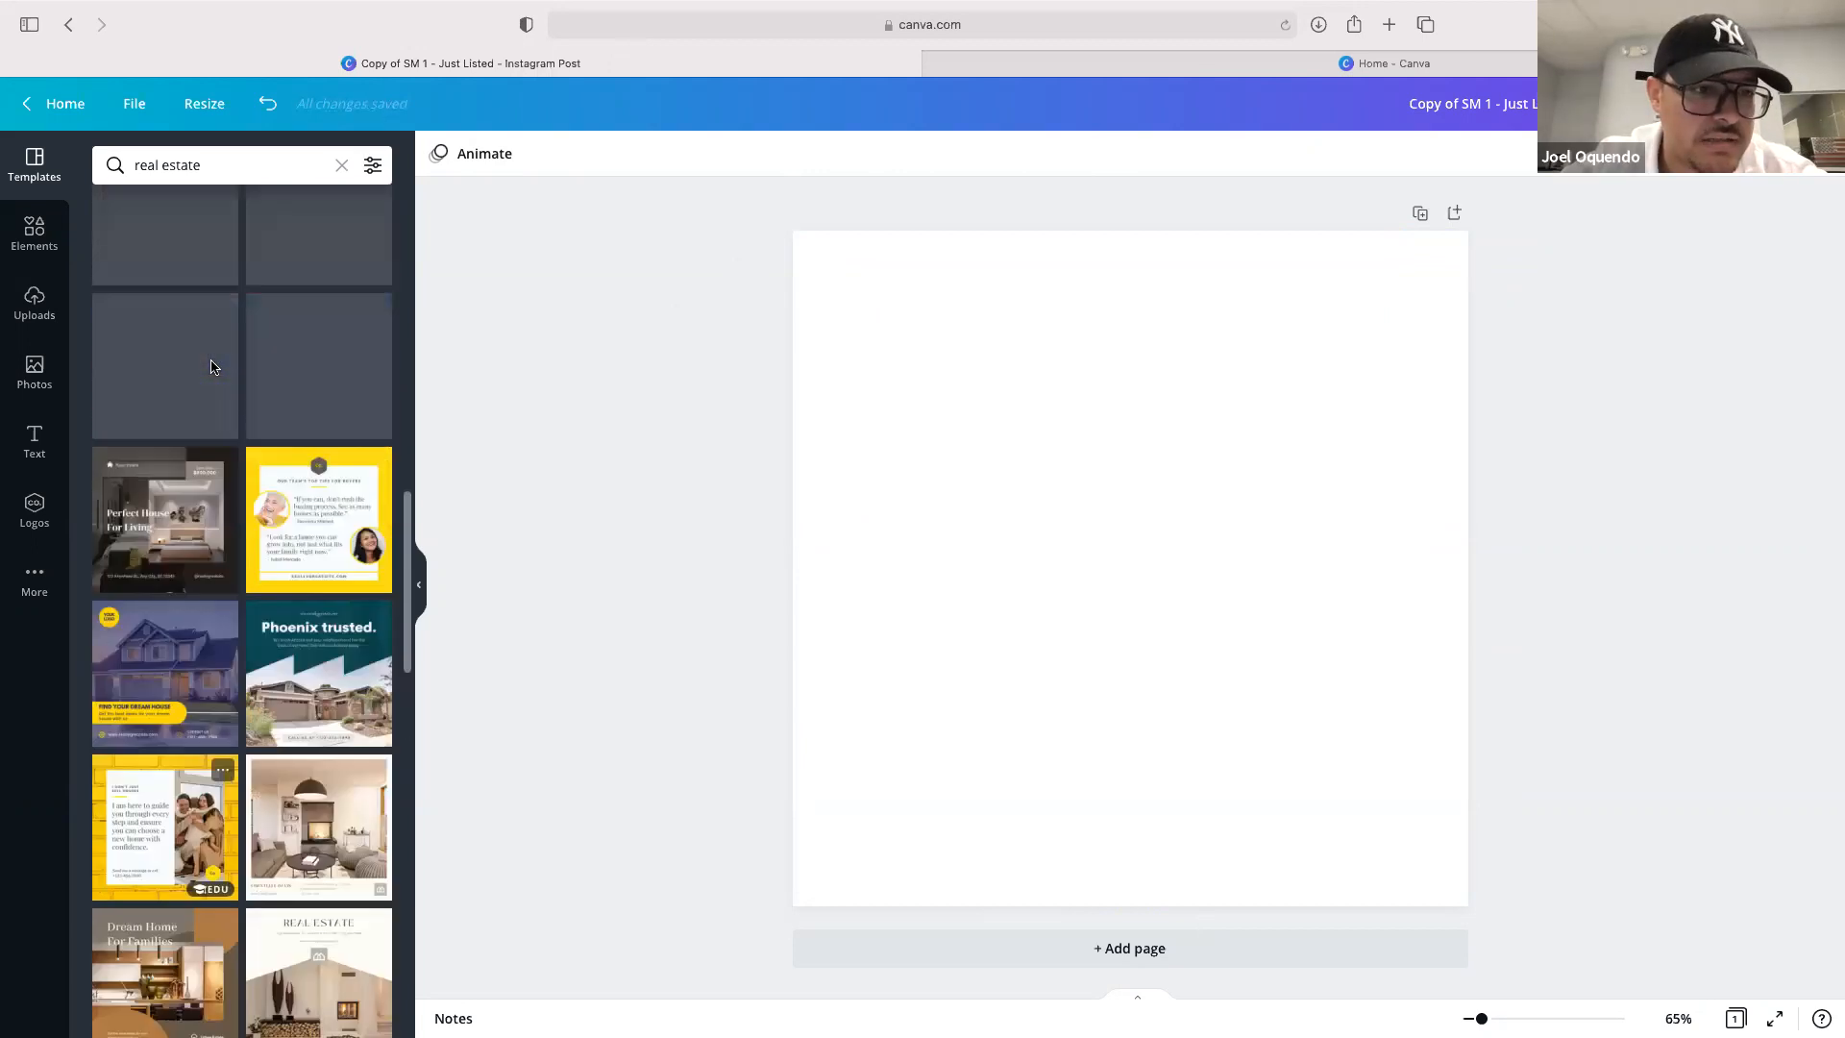
Place the uploaded staircase interior photo on the blank page as its full background
click(39, 304)
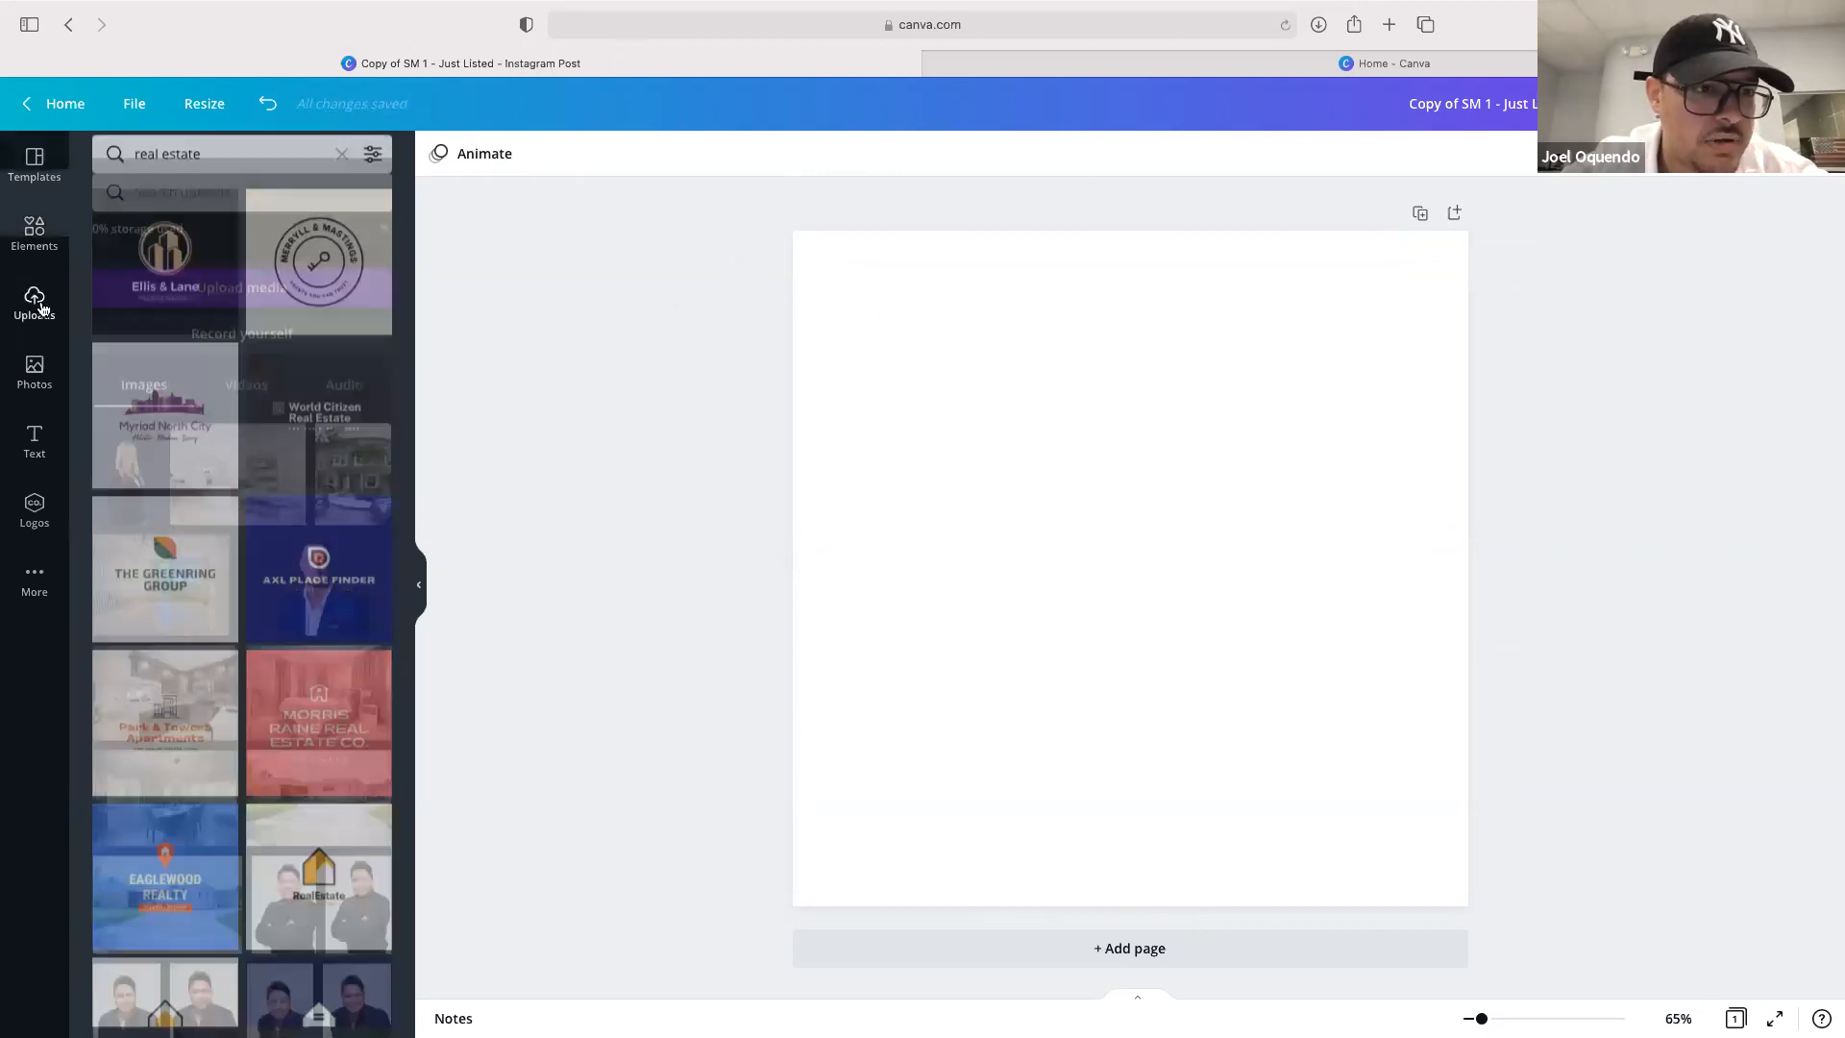
drag(101, 567, 804, 485)
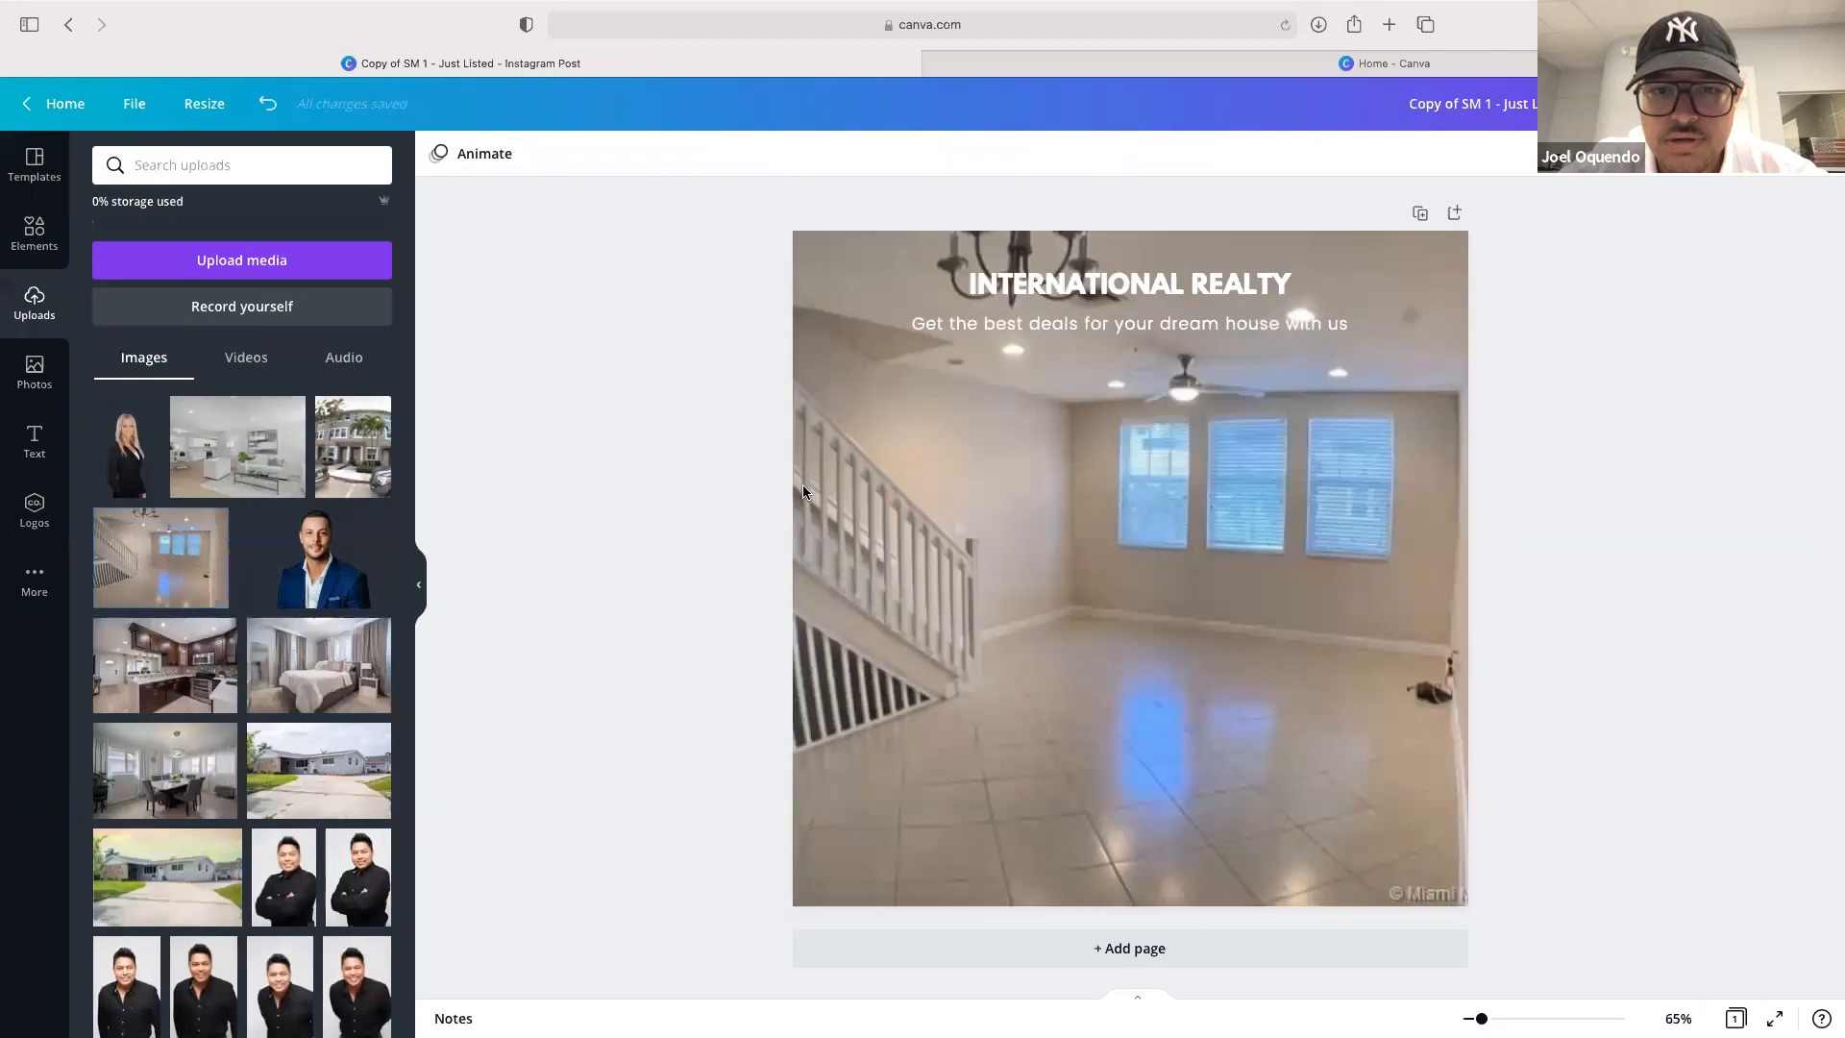
Delete the leftover INTERNATIONAL REALTY heading and its subtitle line from the photo
click(1028, 301)
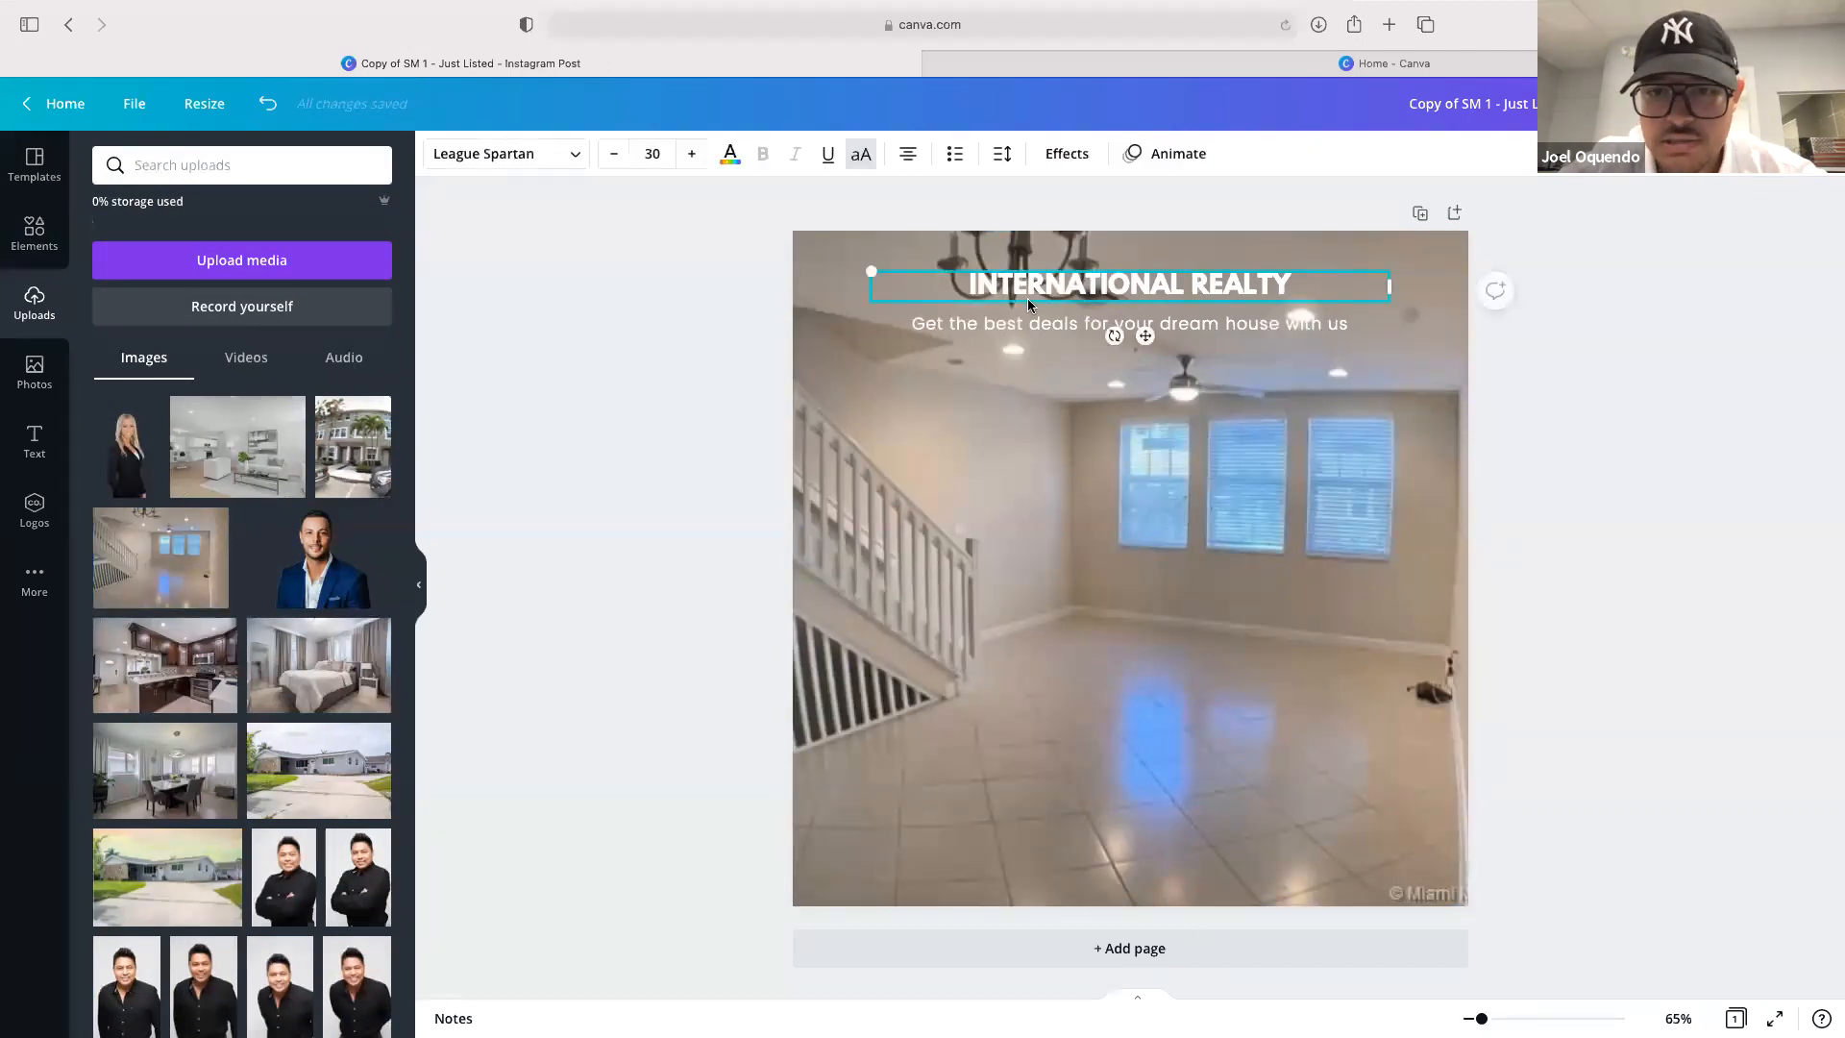
key(BackSpace)
click(1033, 320)
key(BackSpace)
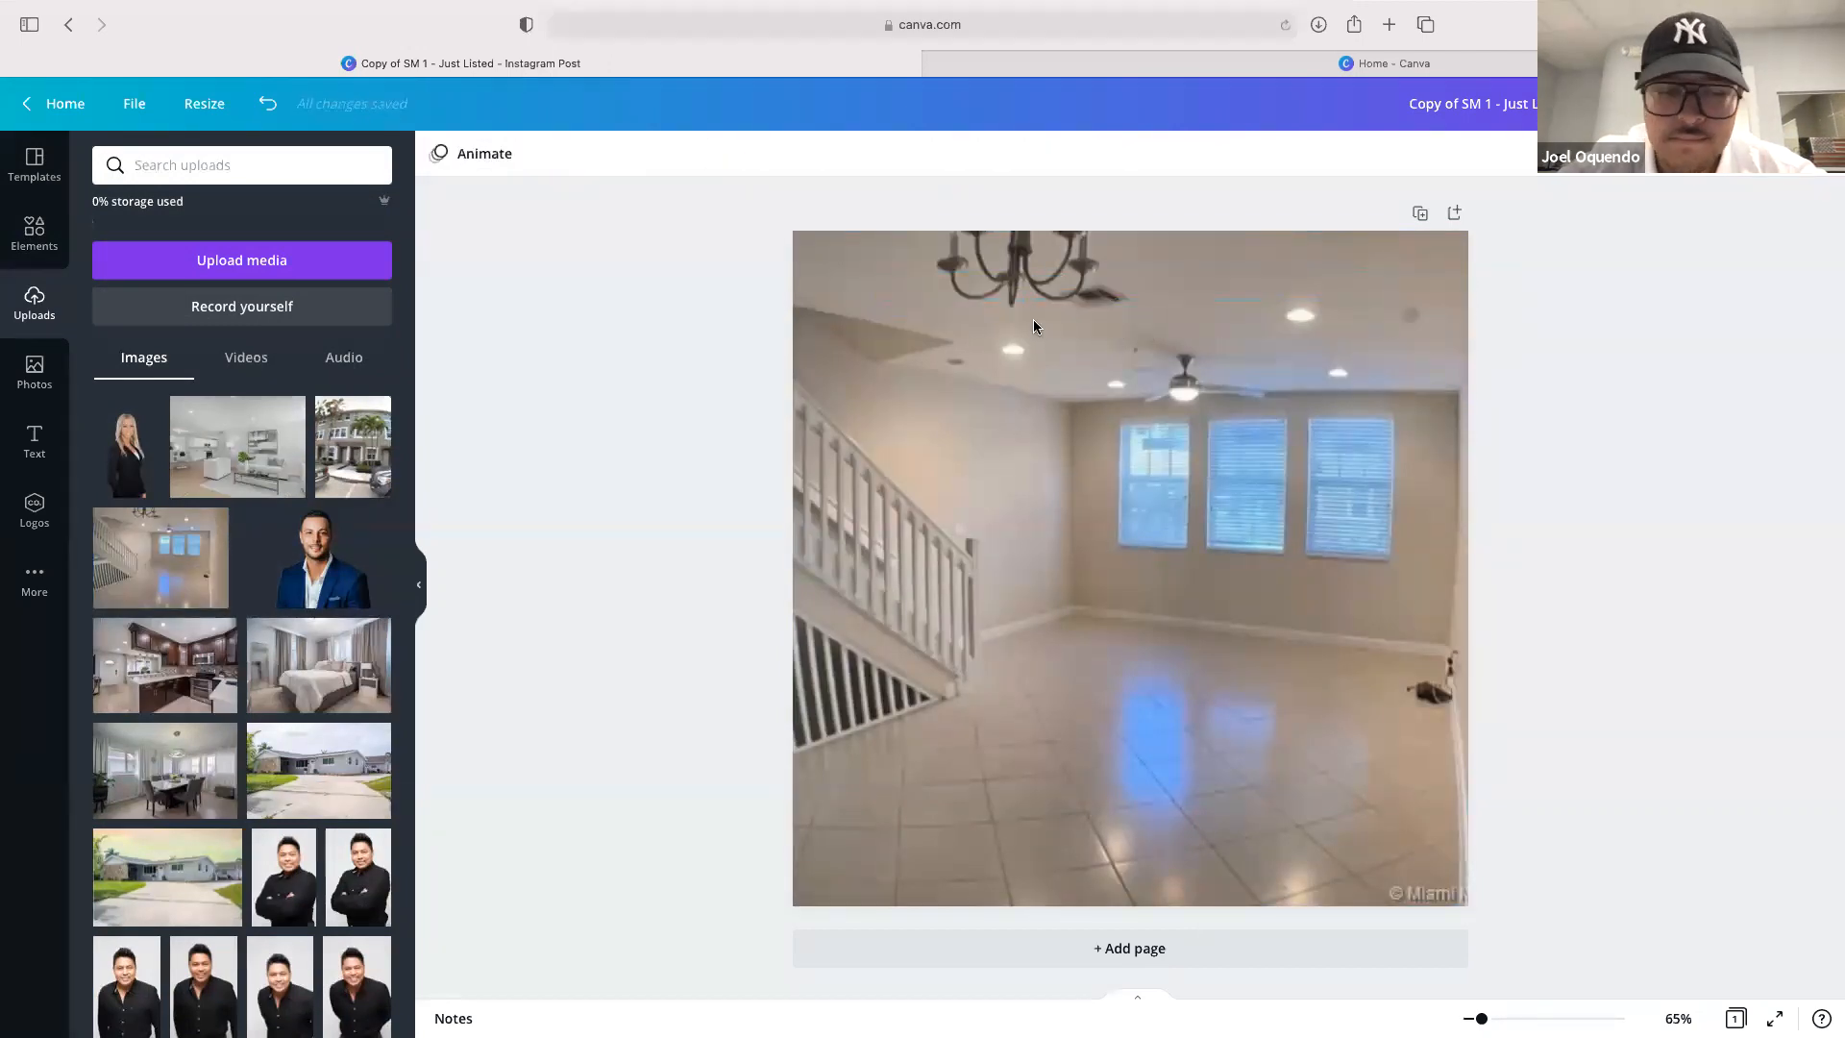
Add a square shape from Elements and stretch it to cover the whole page
click(34, 234)
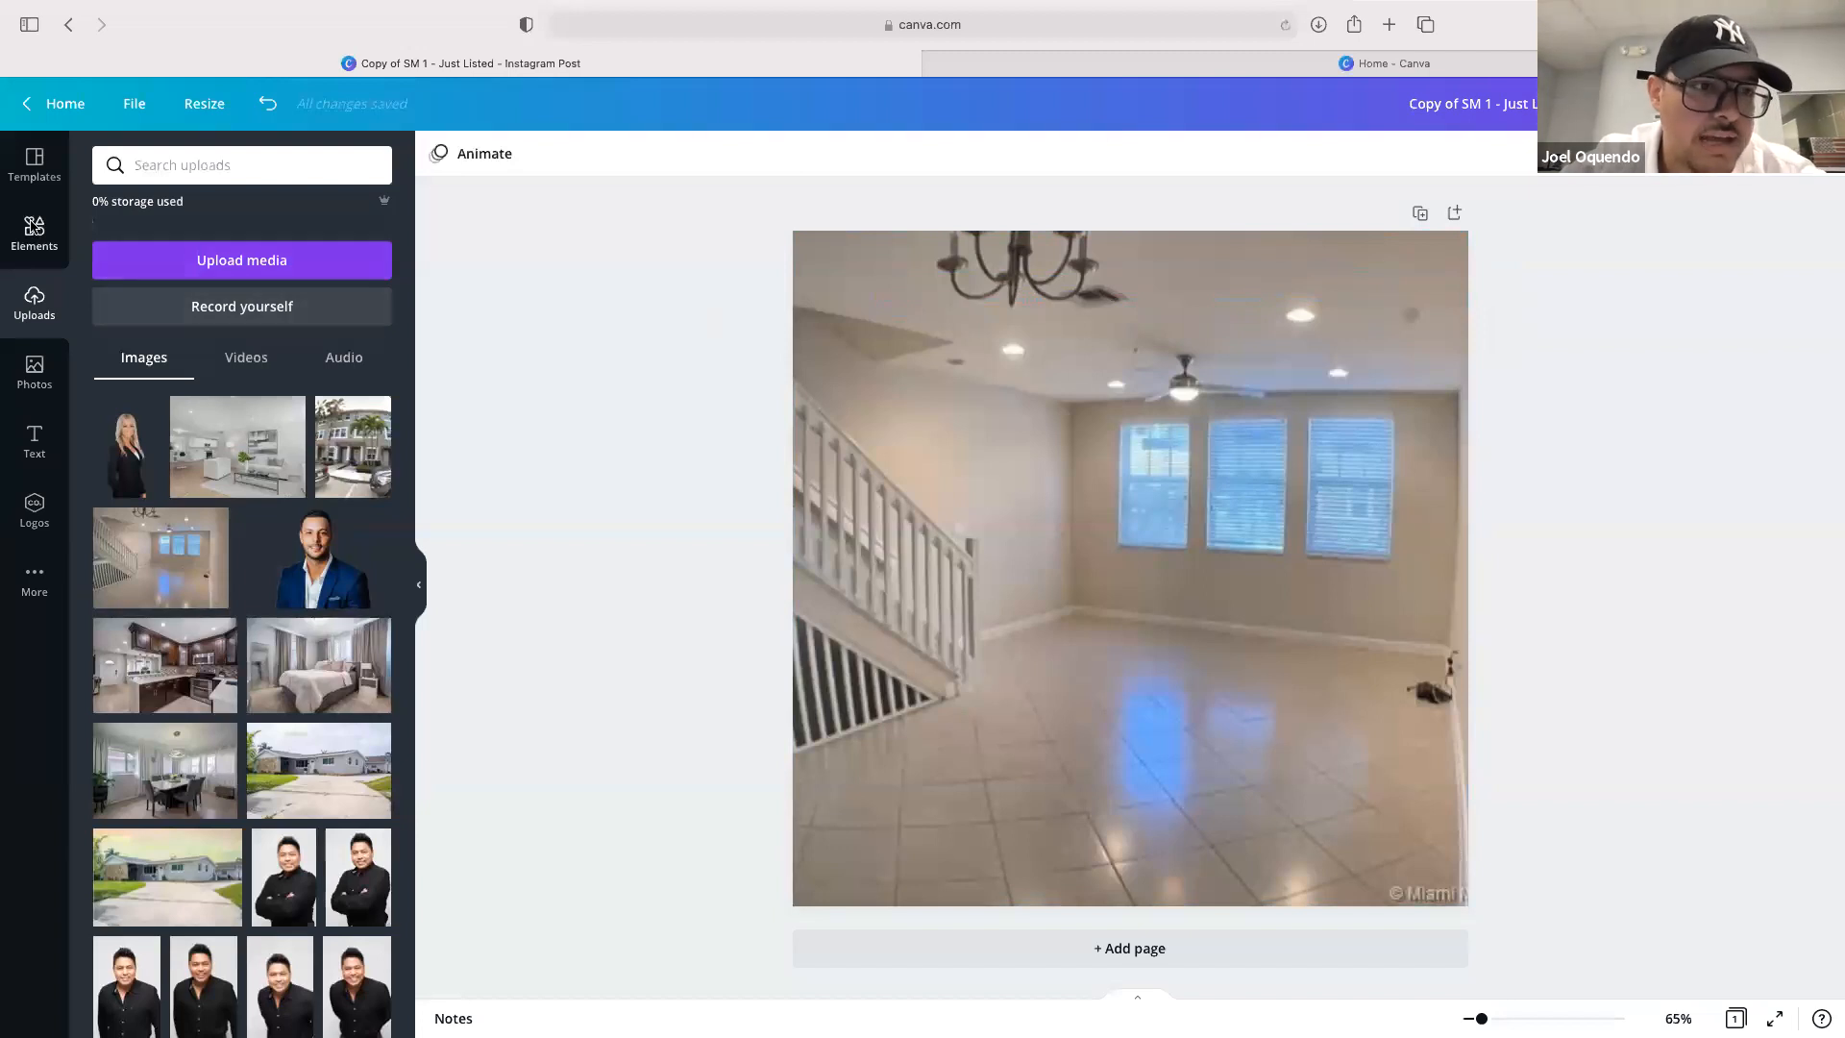
drag(161, 440, 823, 289)
drag(1268, 298, 1371, 267)
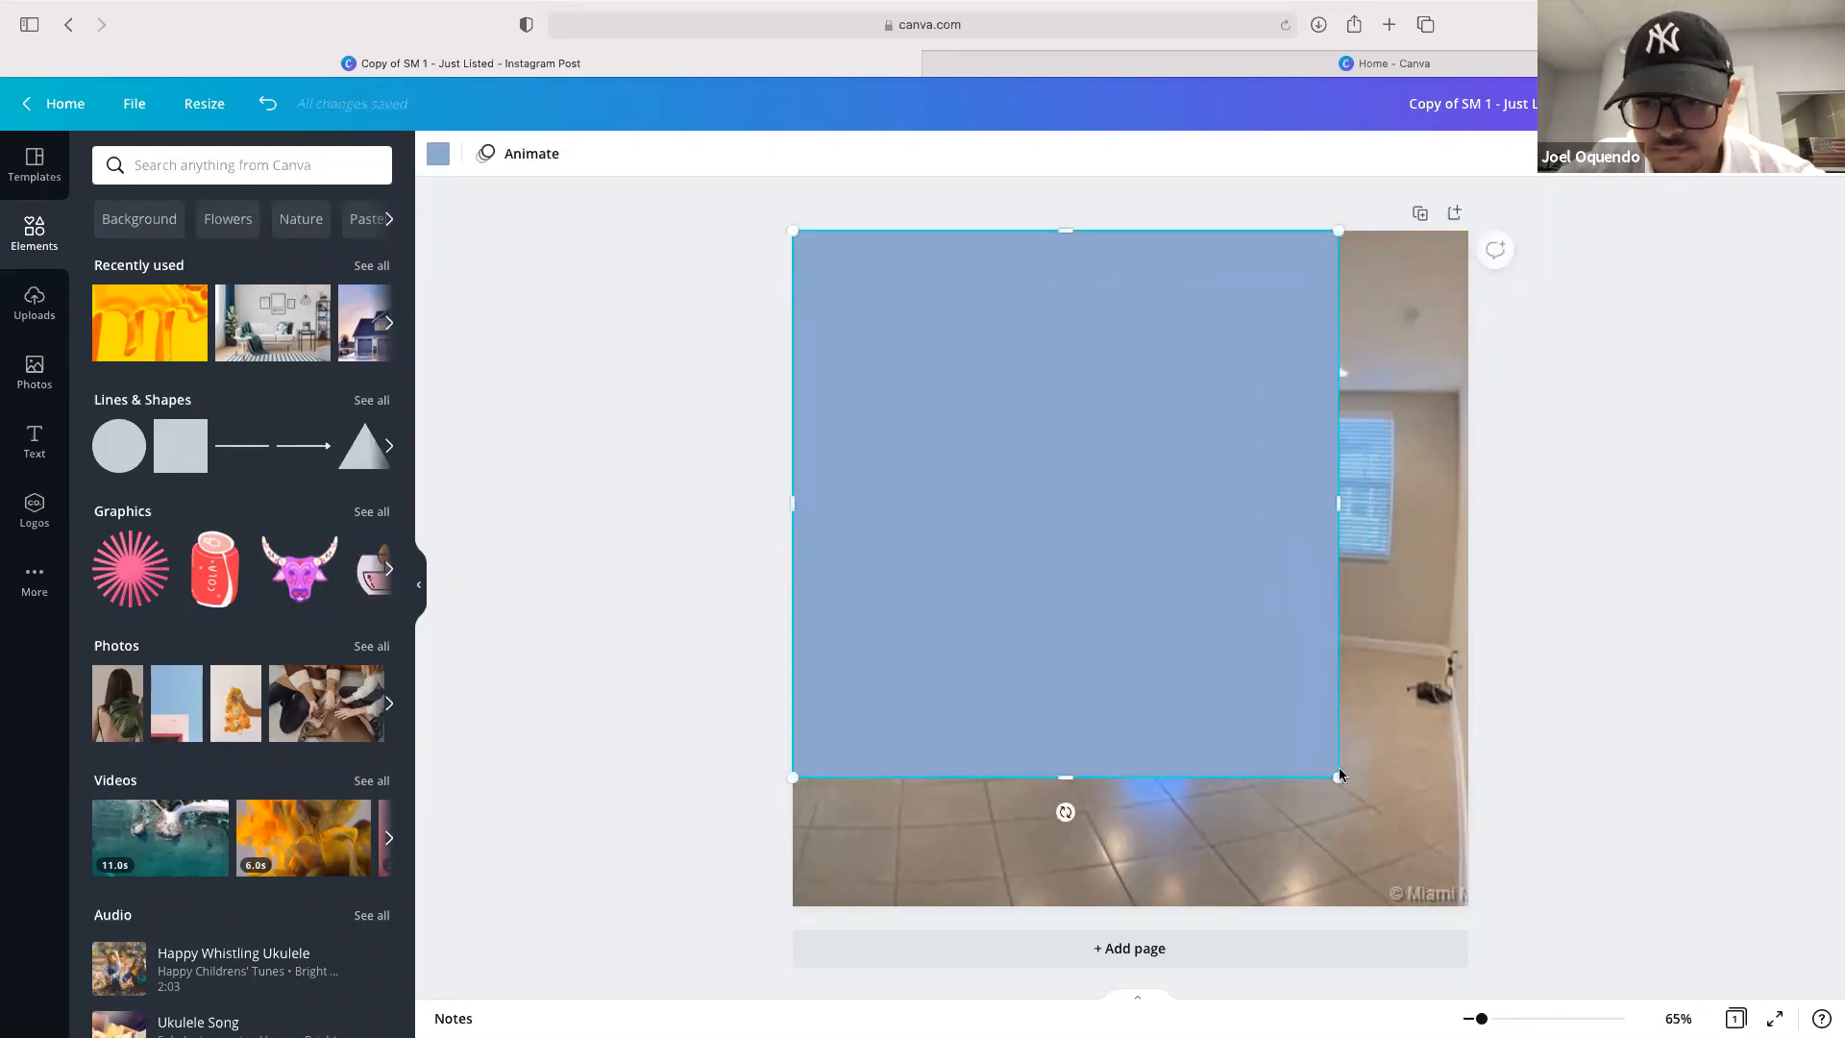
drag(1338, 776, 1467, 906)
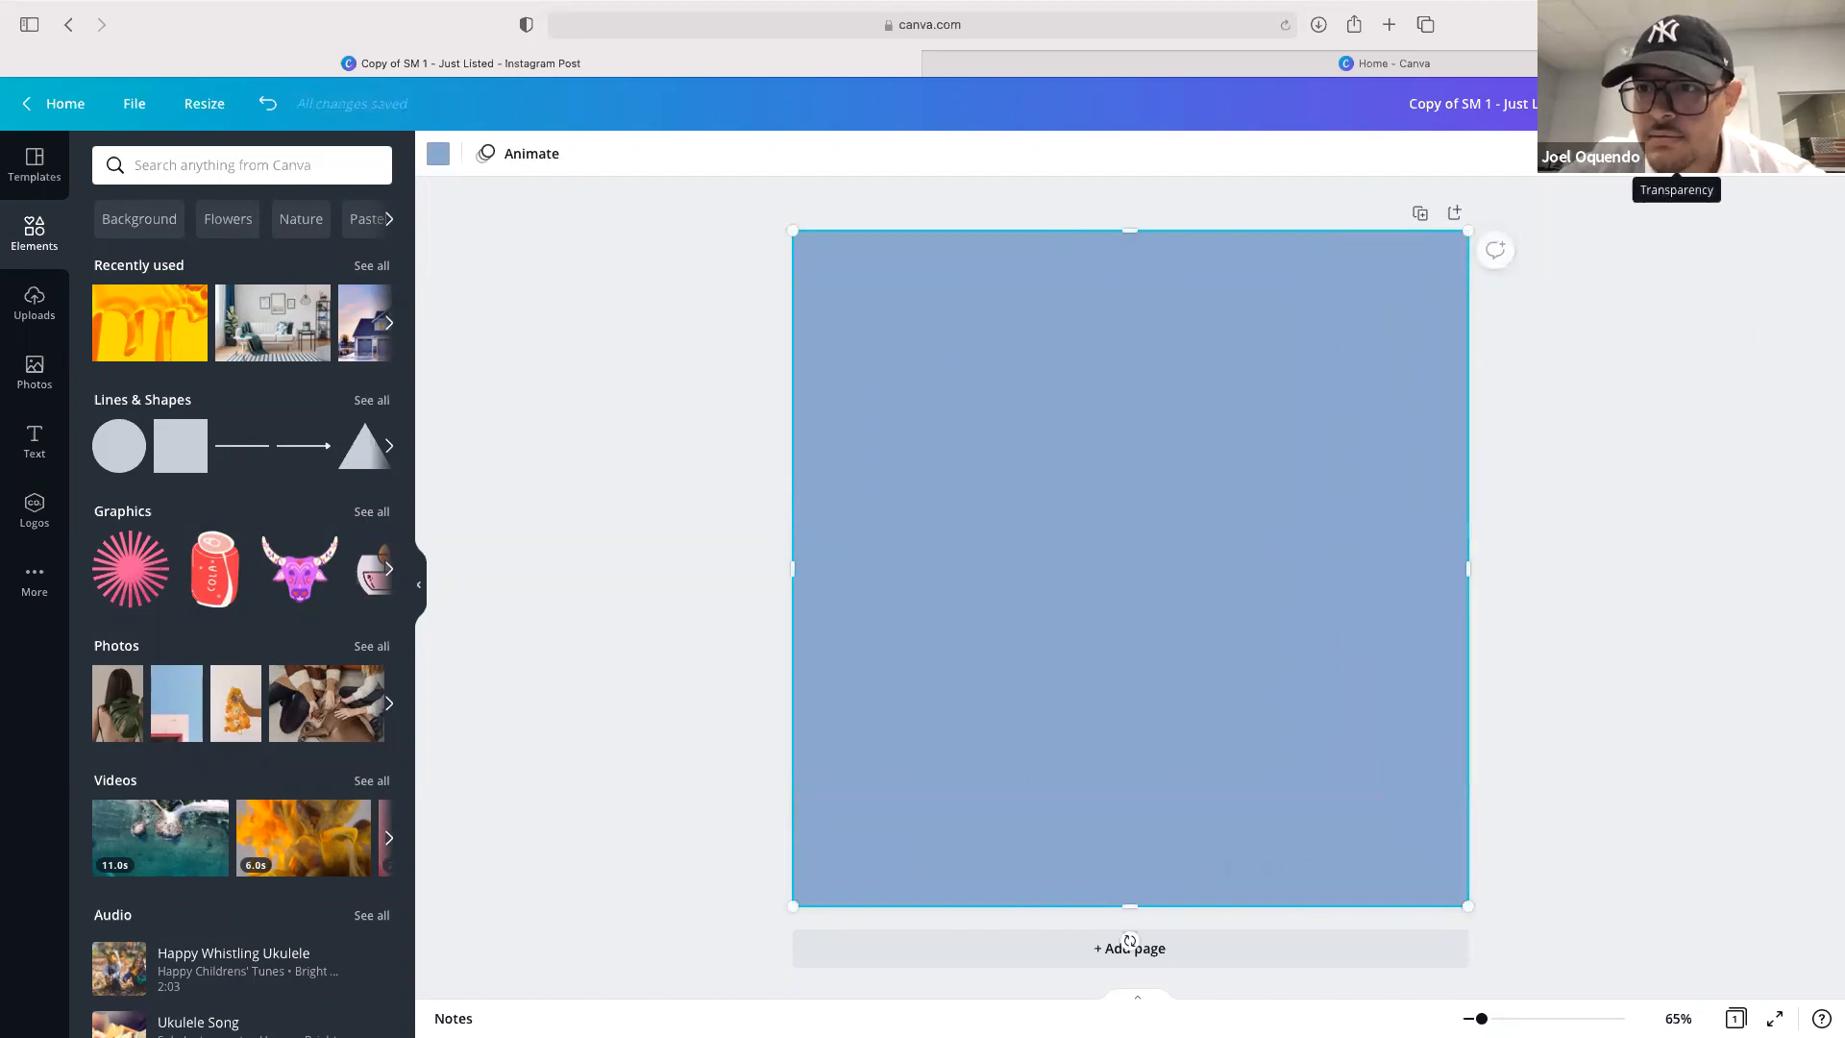
Set the square's transparency to 75 so the interior photo shows through
click(1676, 154)
drag(1617, 213, 1579, 213)
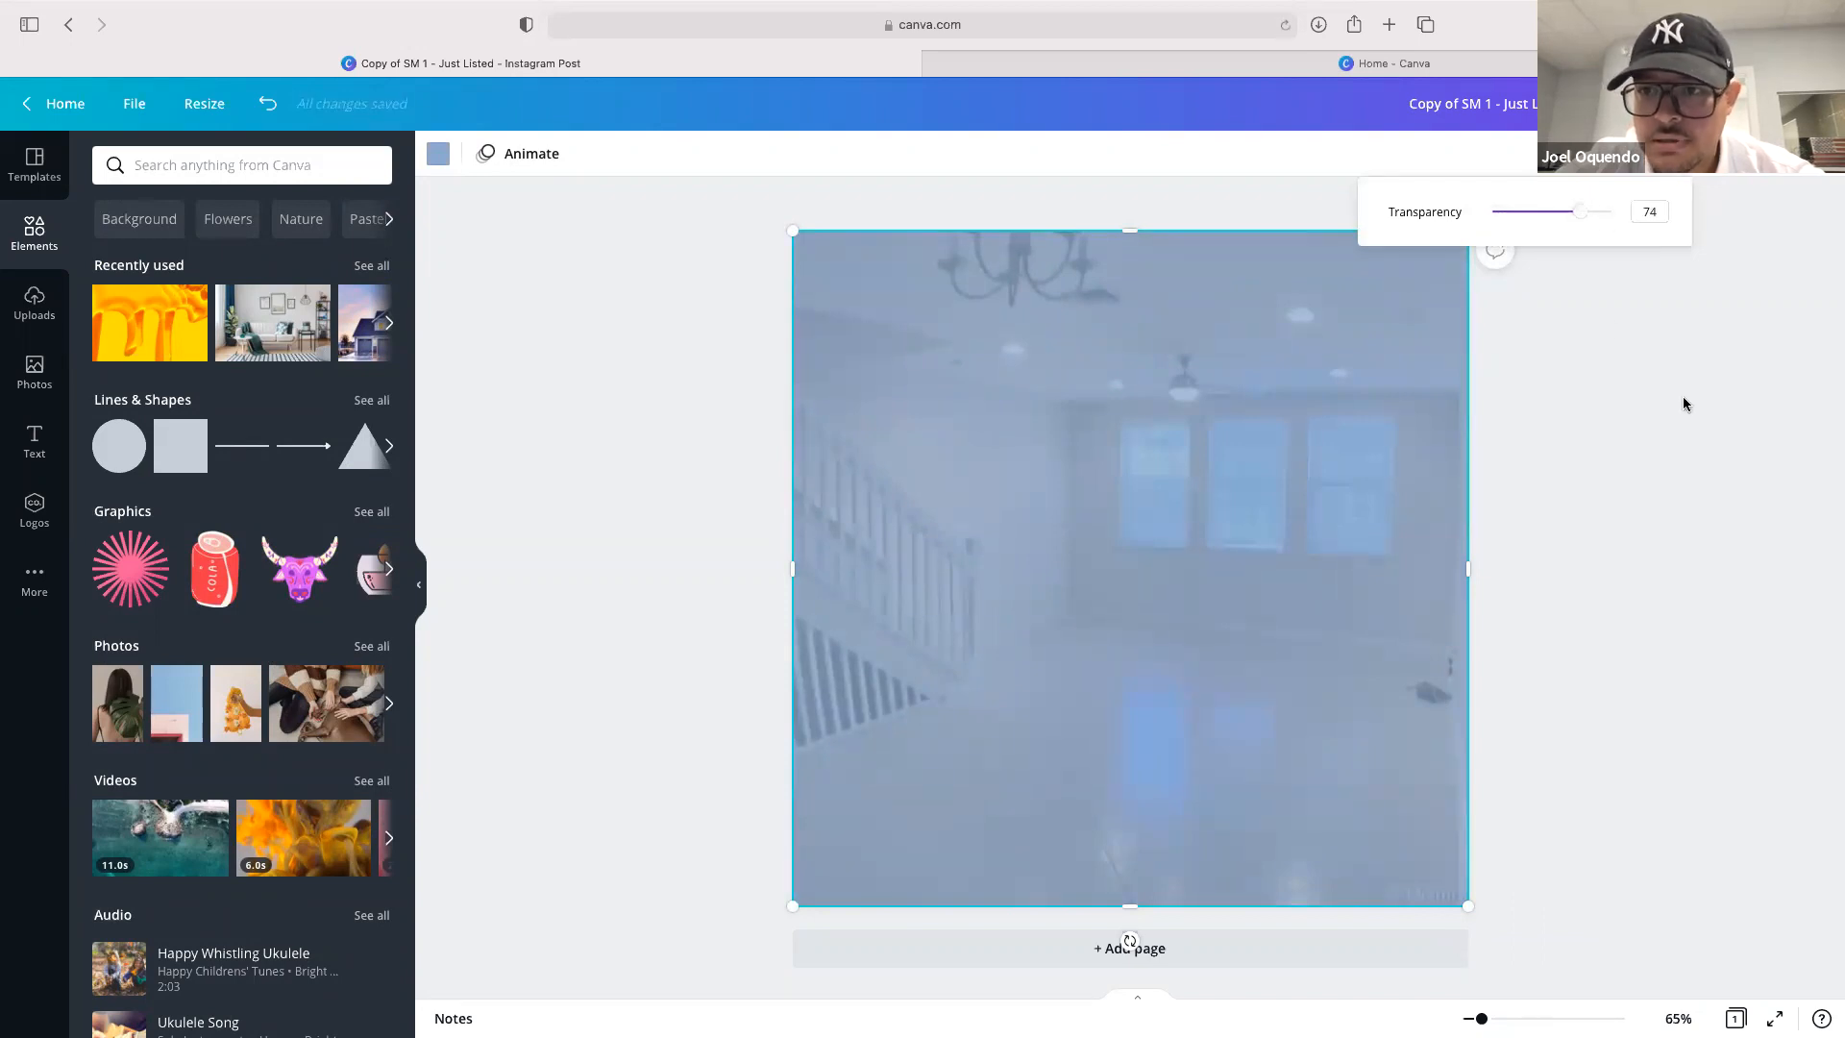
click(1649, 212)
text(75)
key(Return)
click(1739, 255)
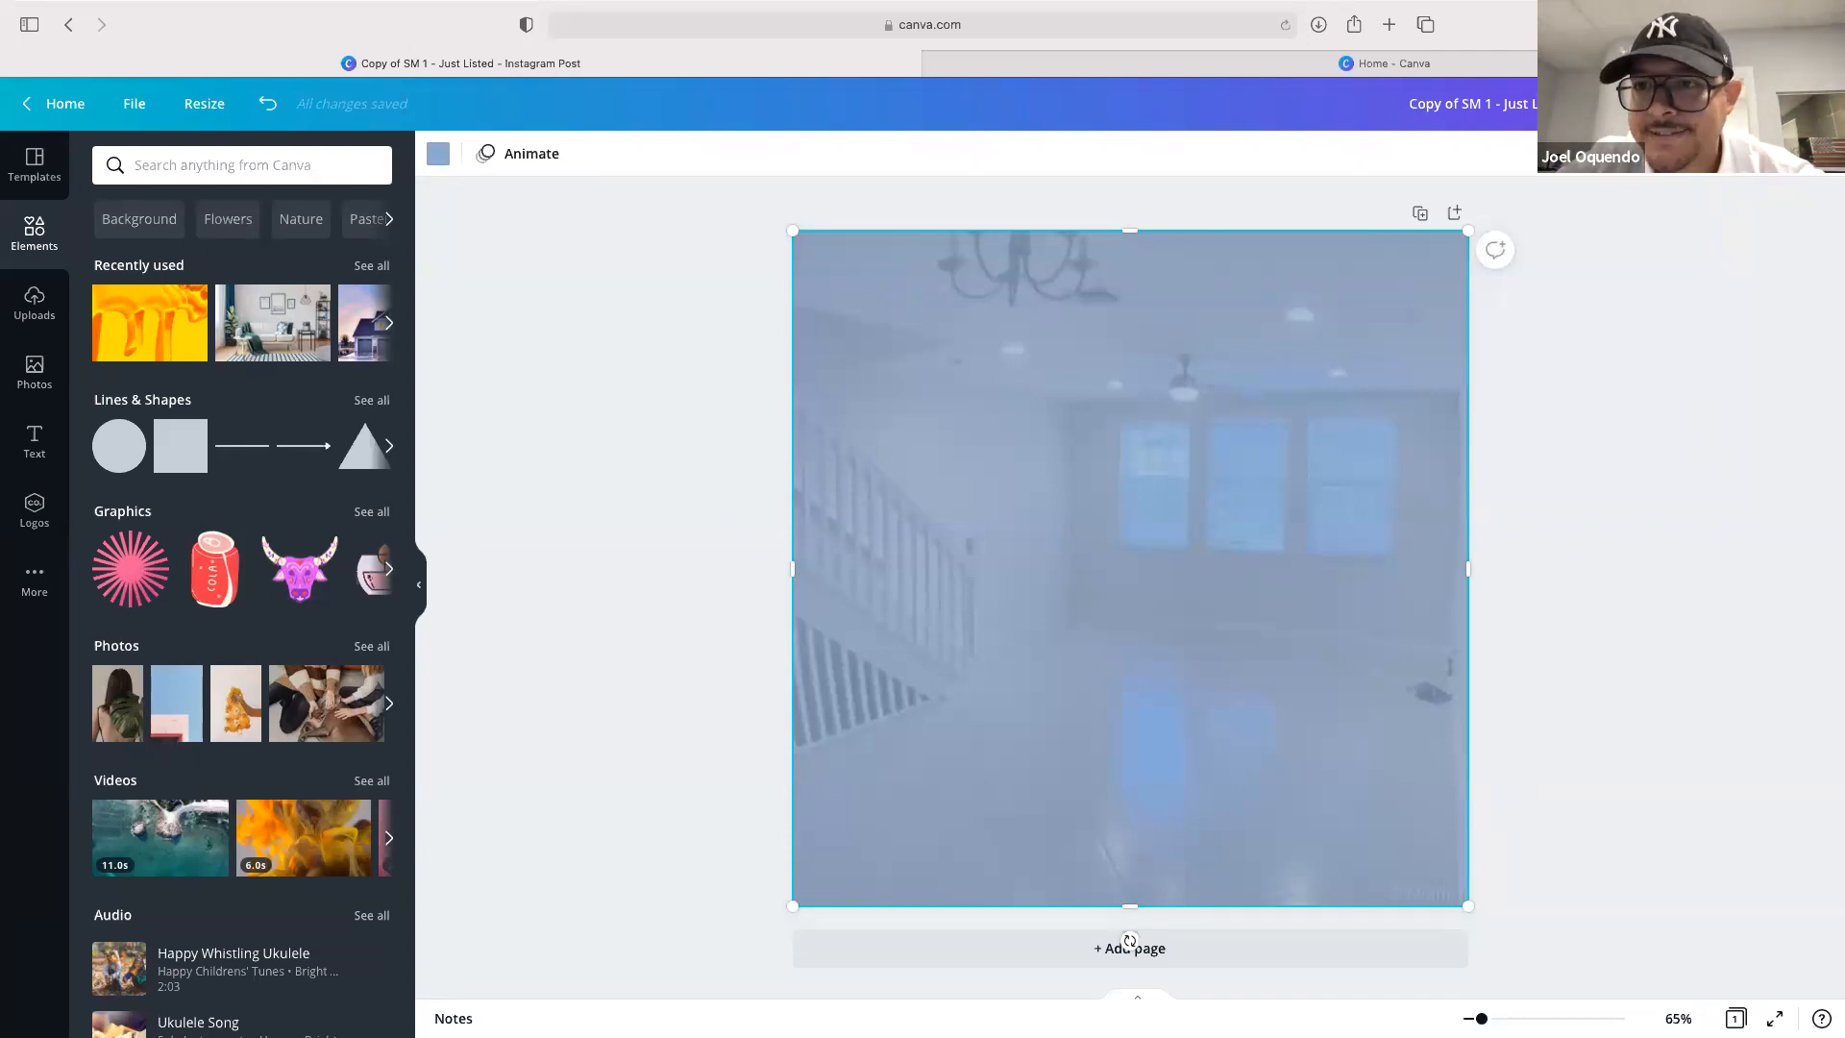
click(1608, 154)
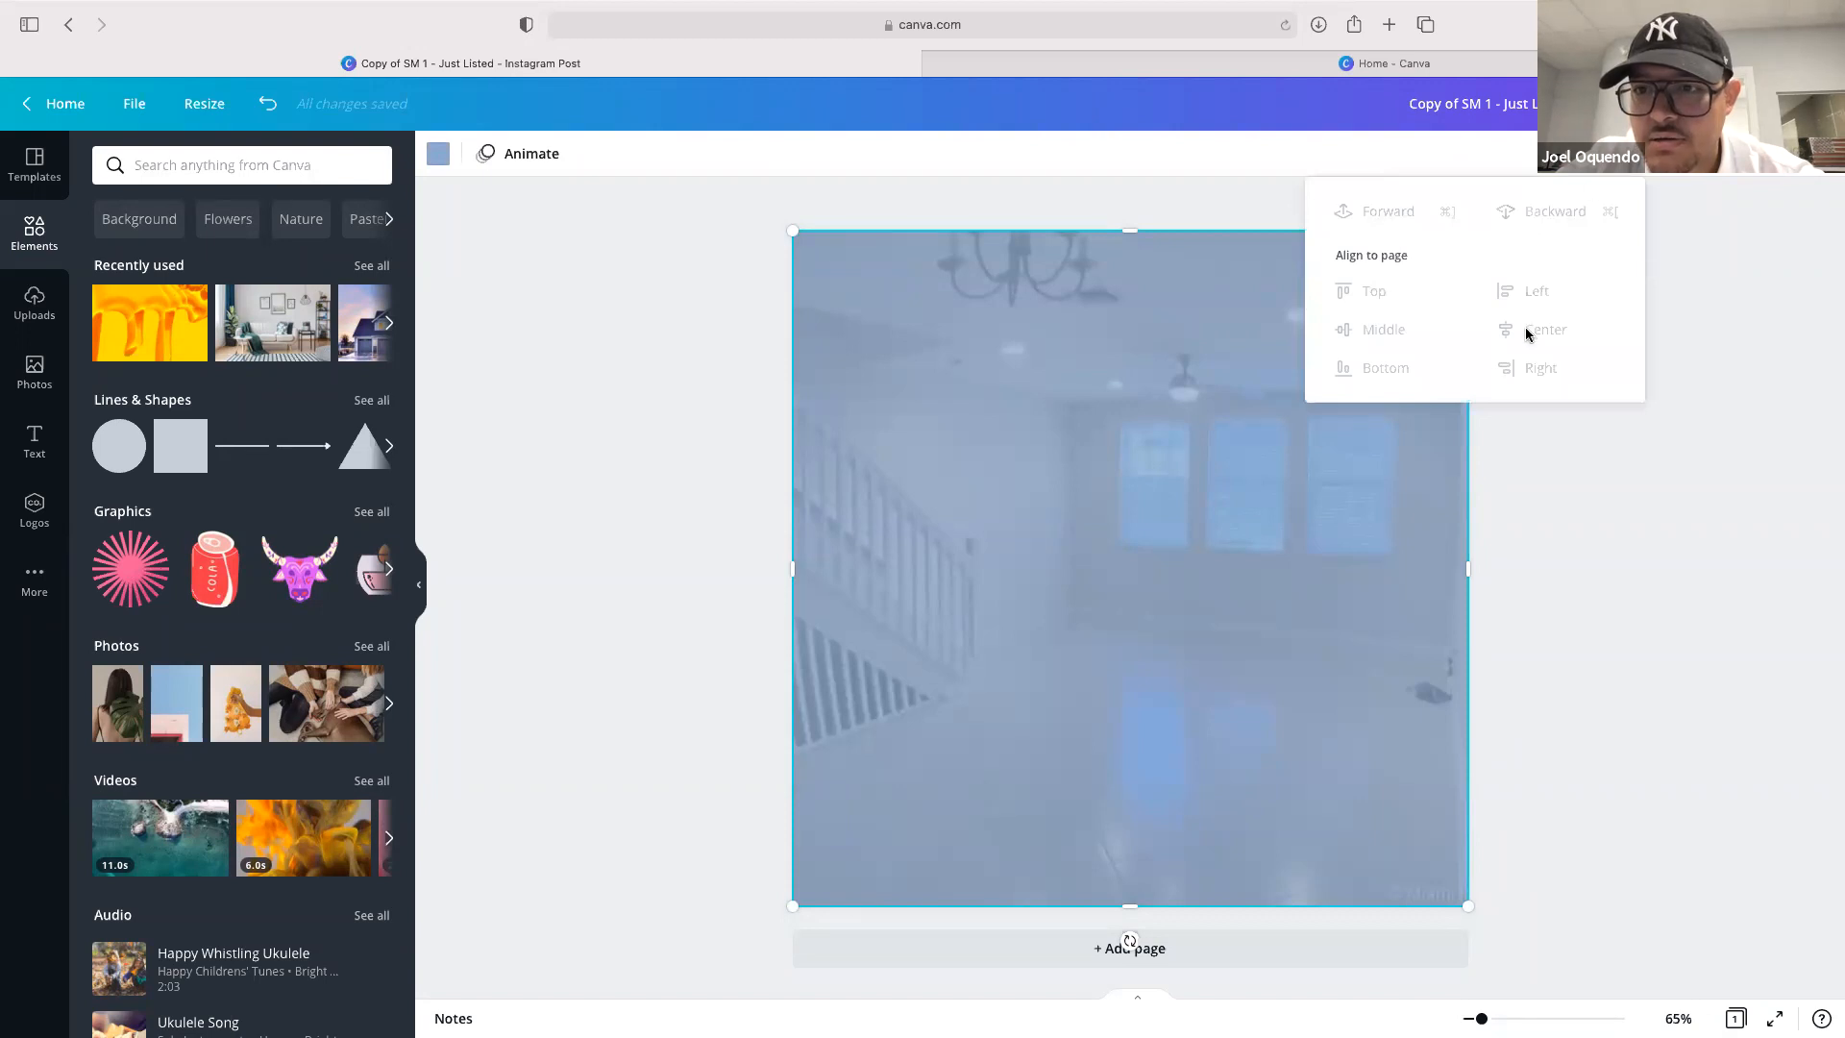
click(1640, 528)
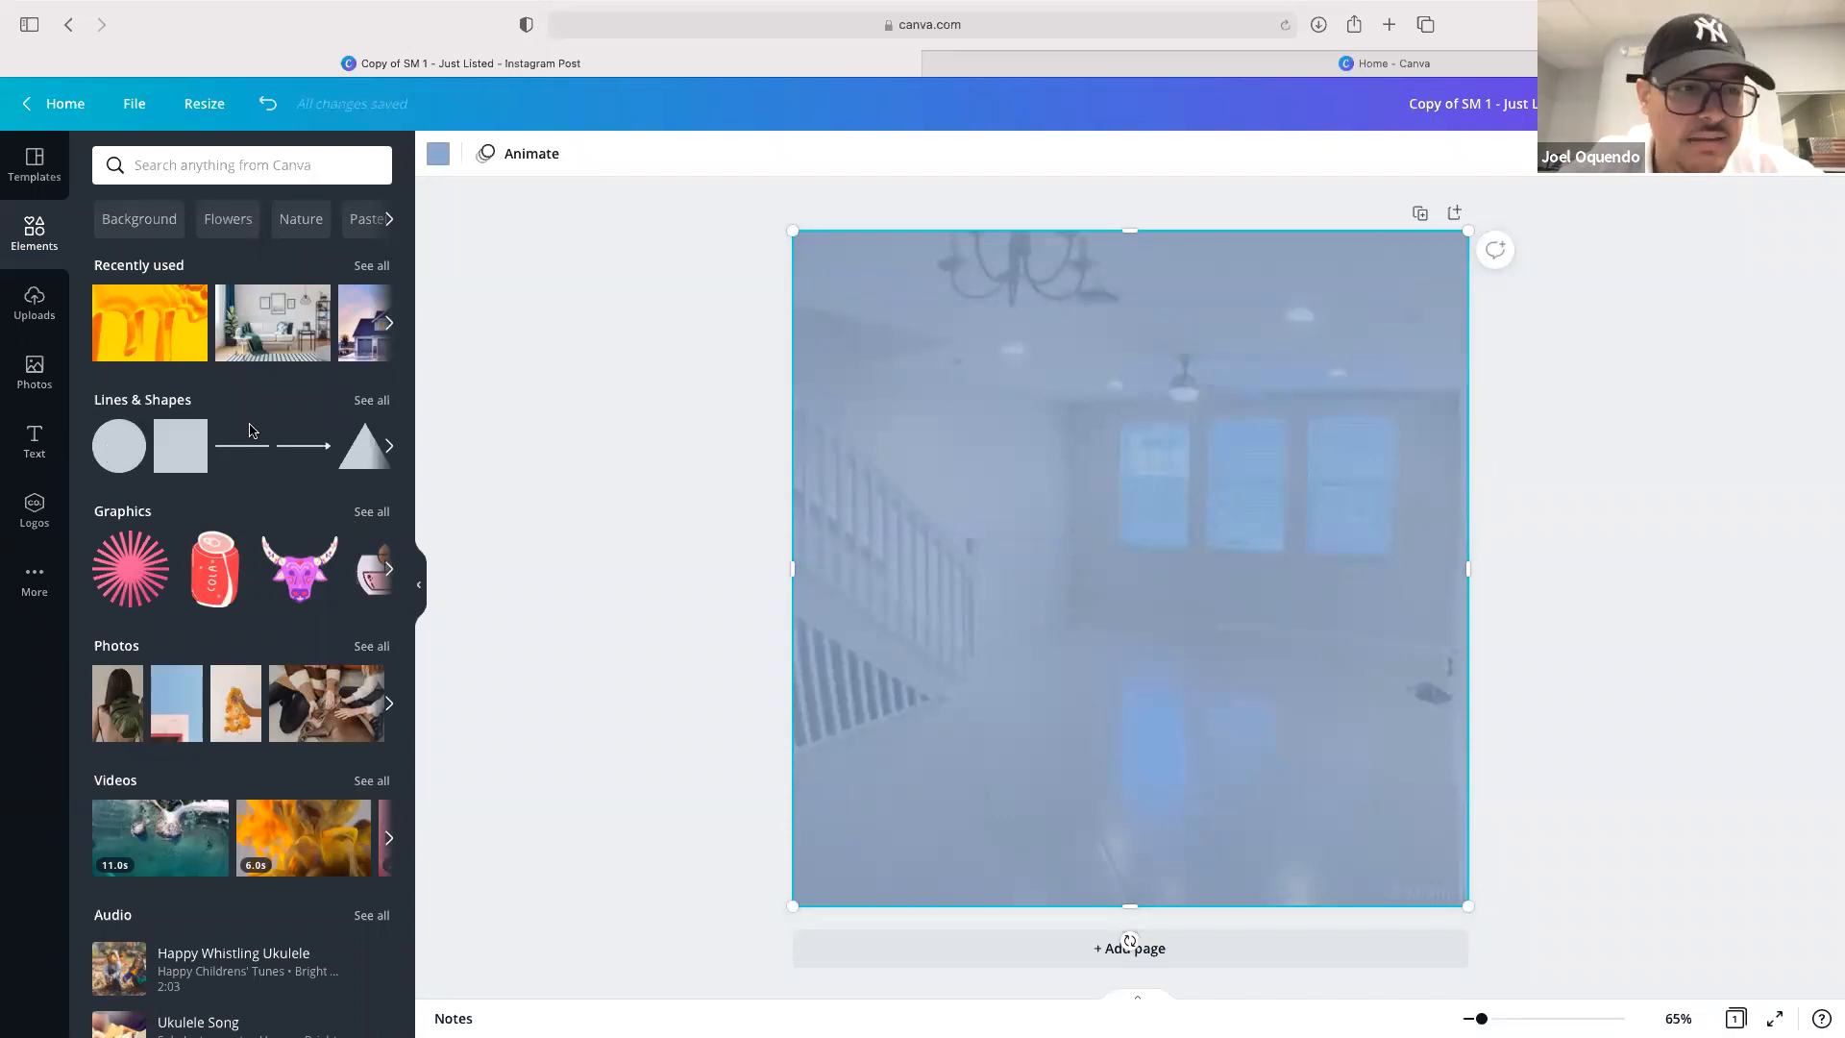
Add the "cold, smooth & tasty" font combination to the page
click(35, 440)
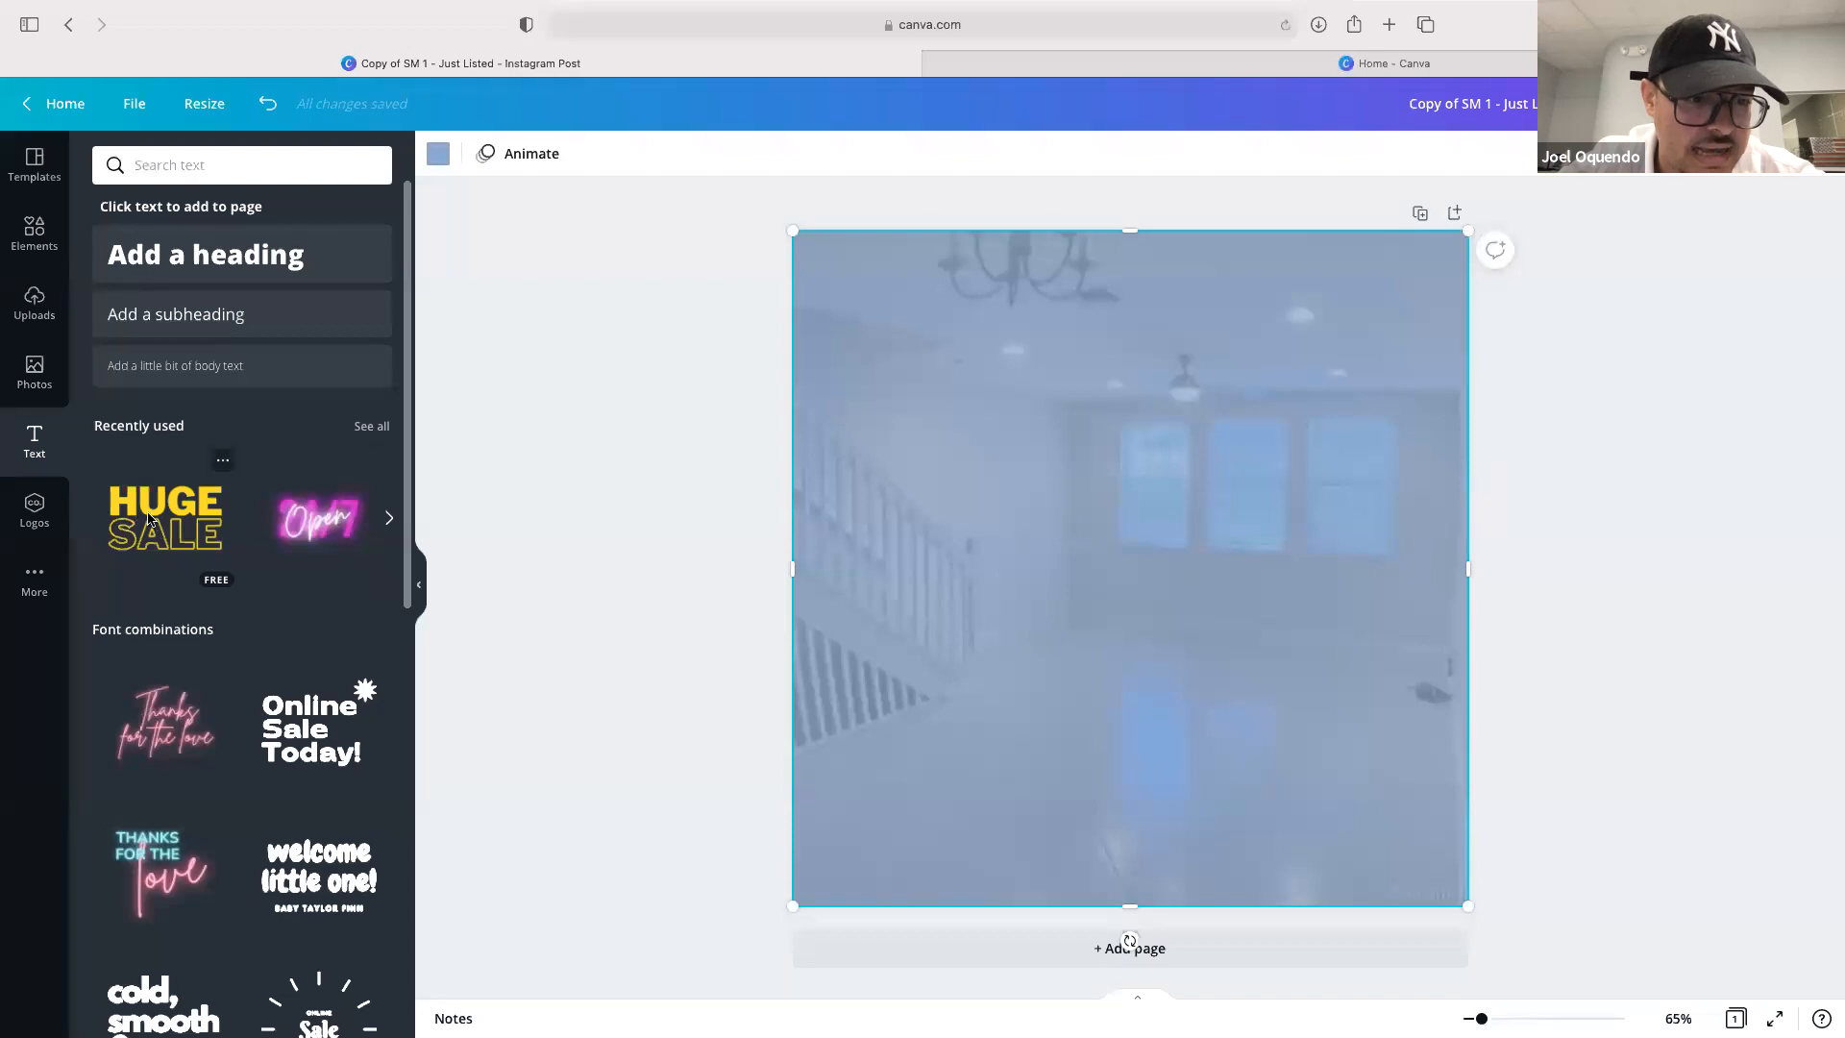
scroll(149, 519, down, 3)
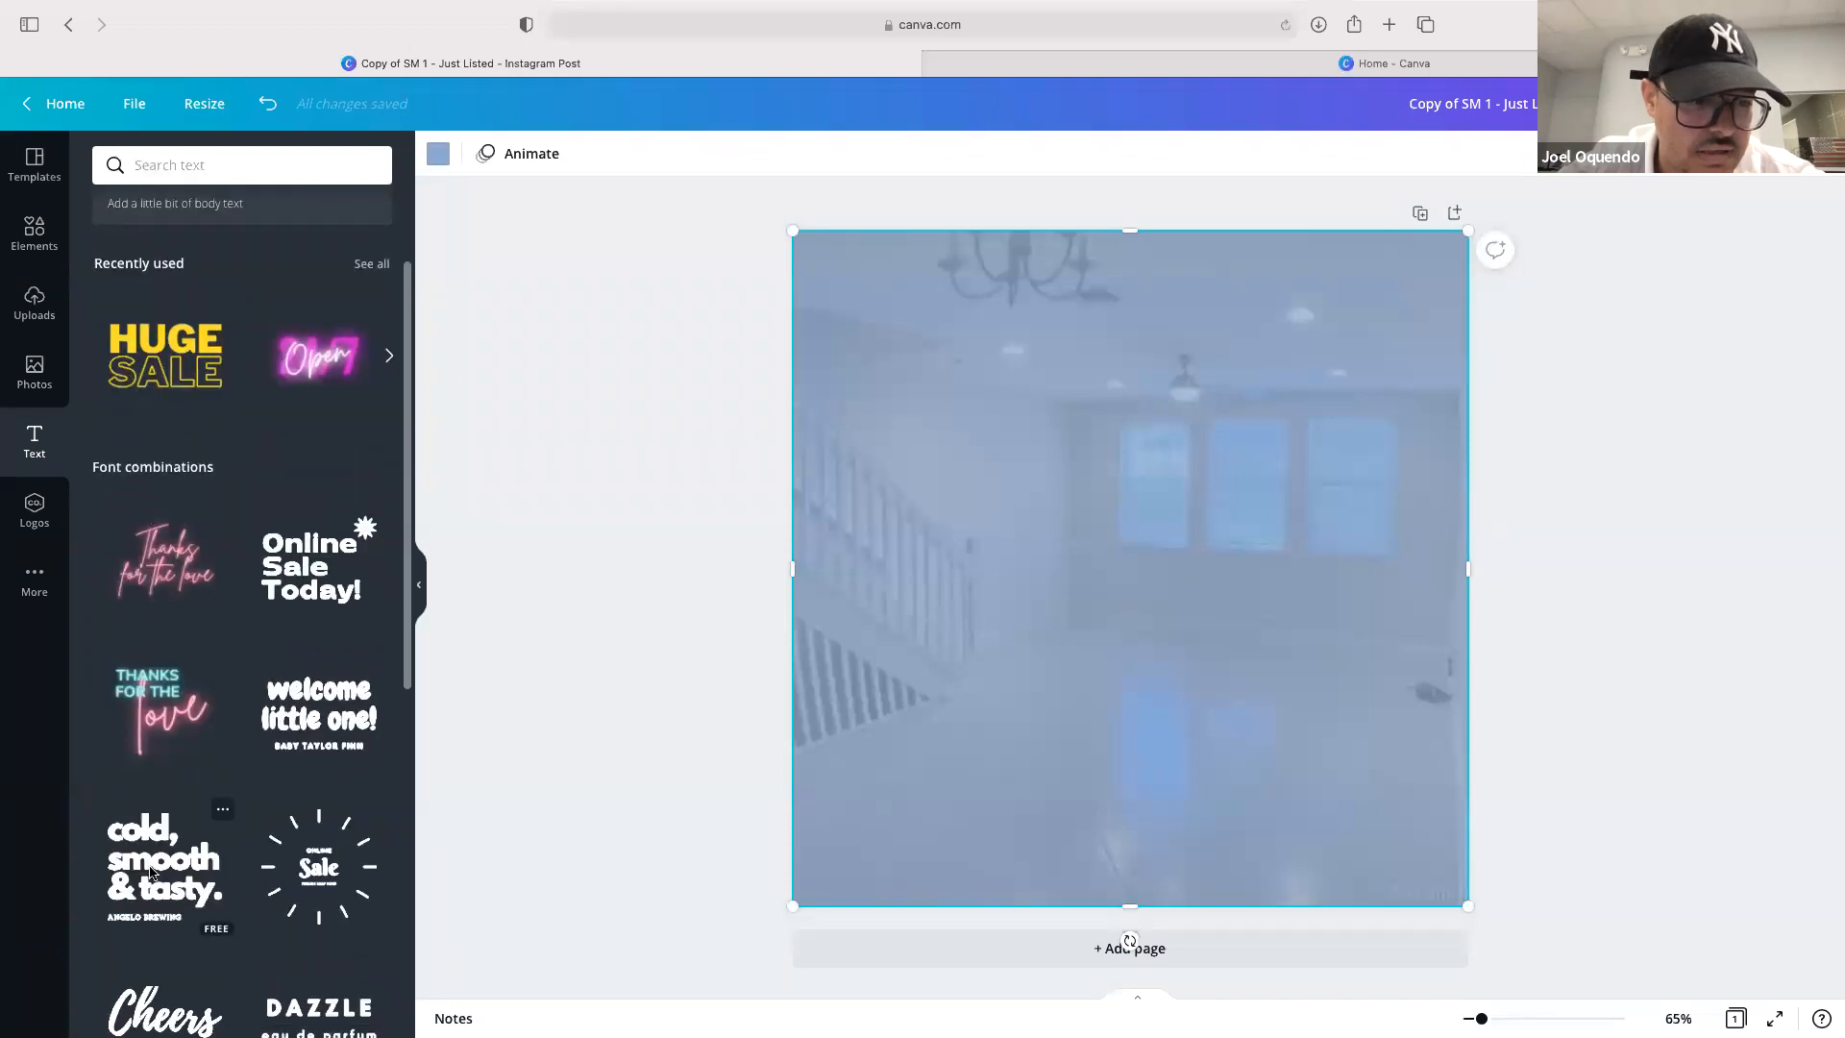
click(144, 854)
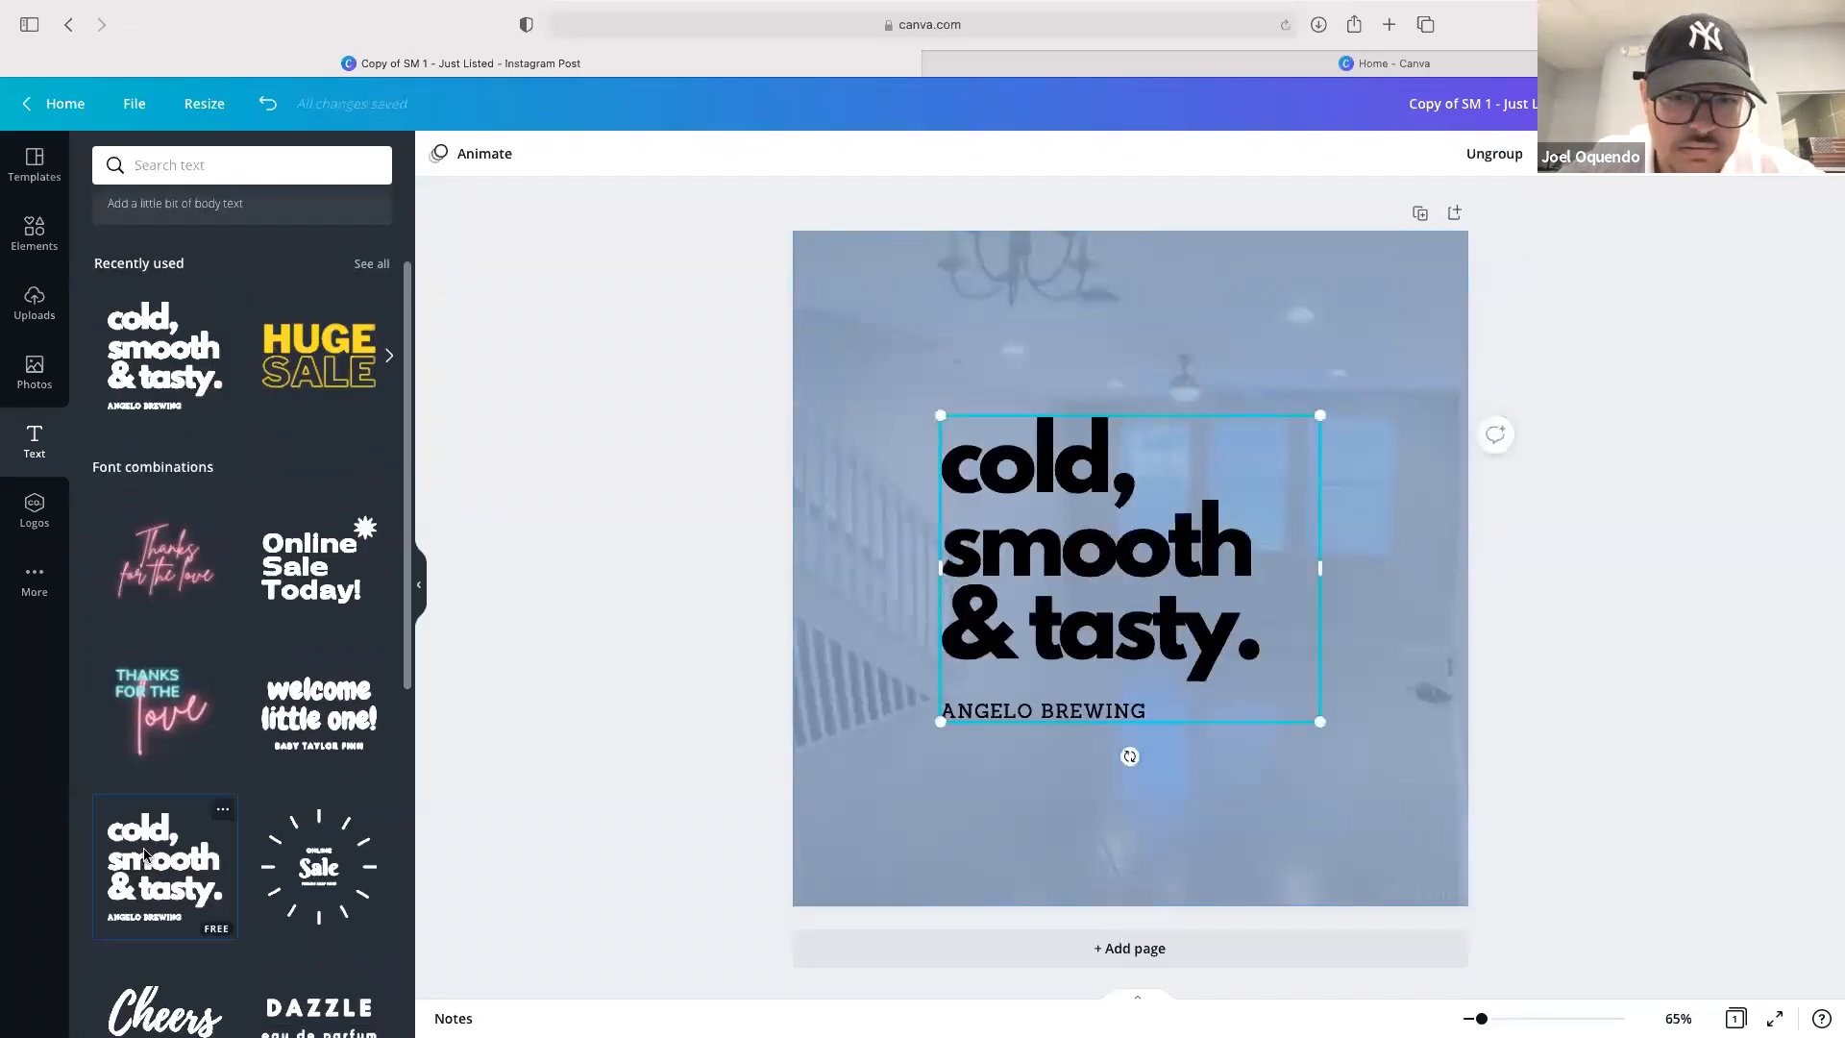
Clear the combination's large heading text, leaving the ANGELO BREWING lines
double_click(1038, 512)
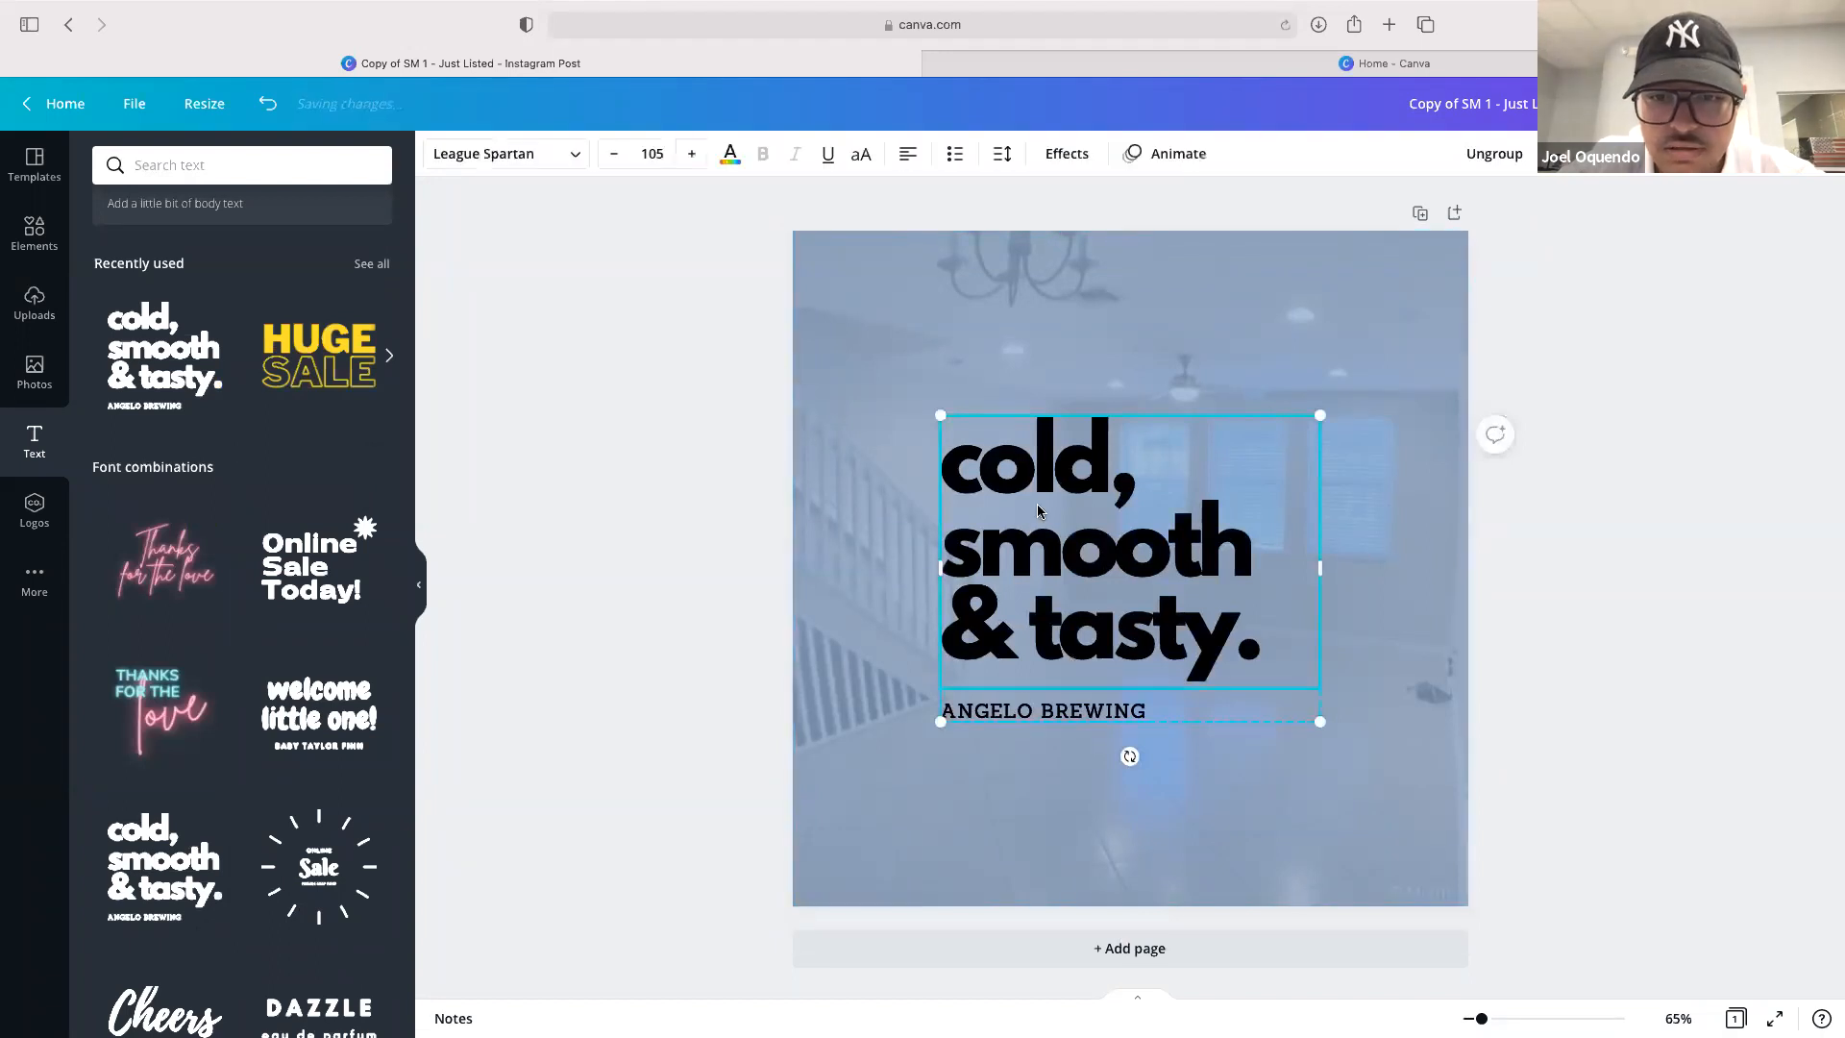
key(BackSpace)
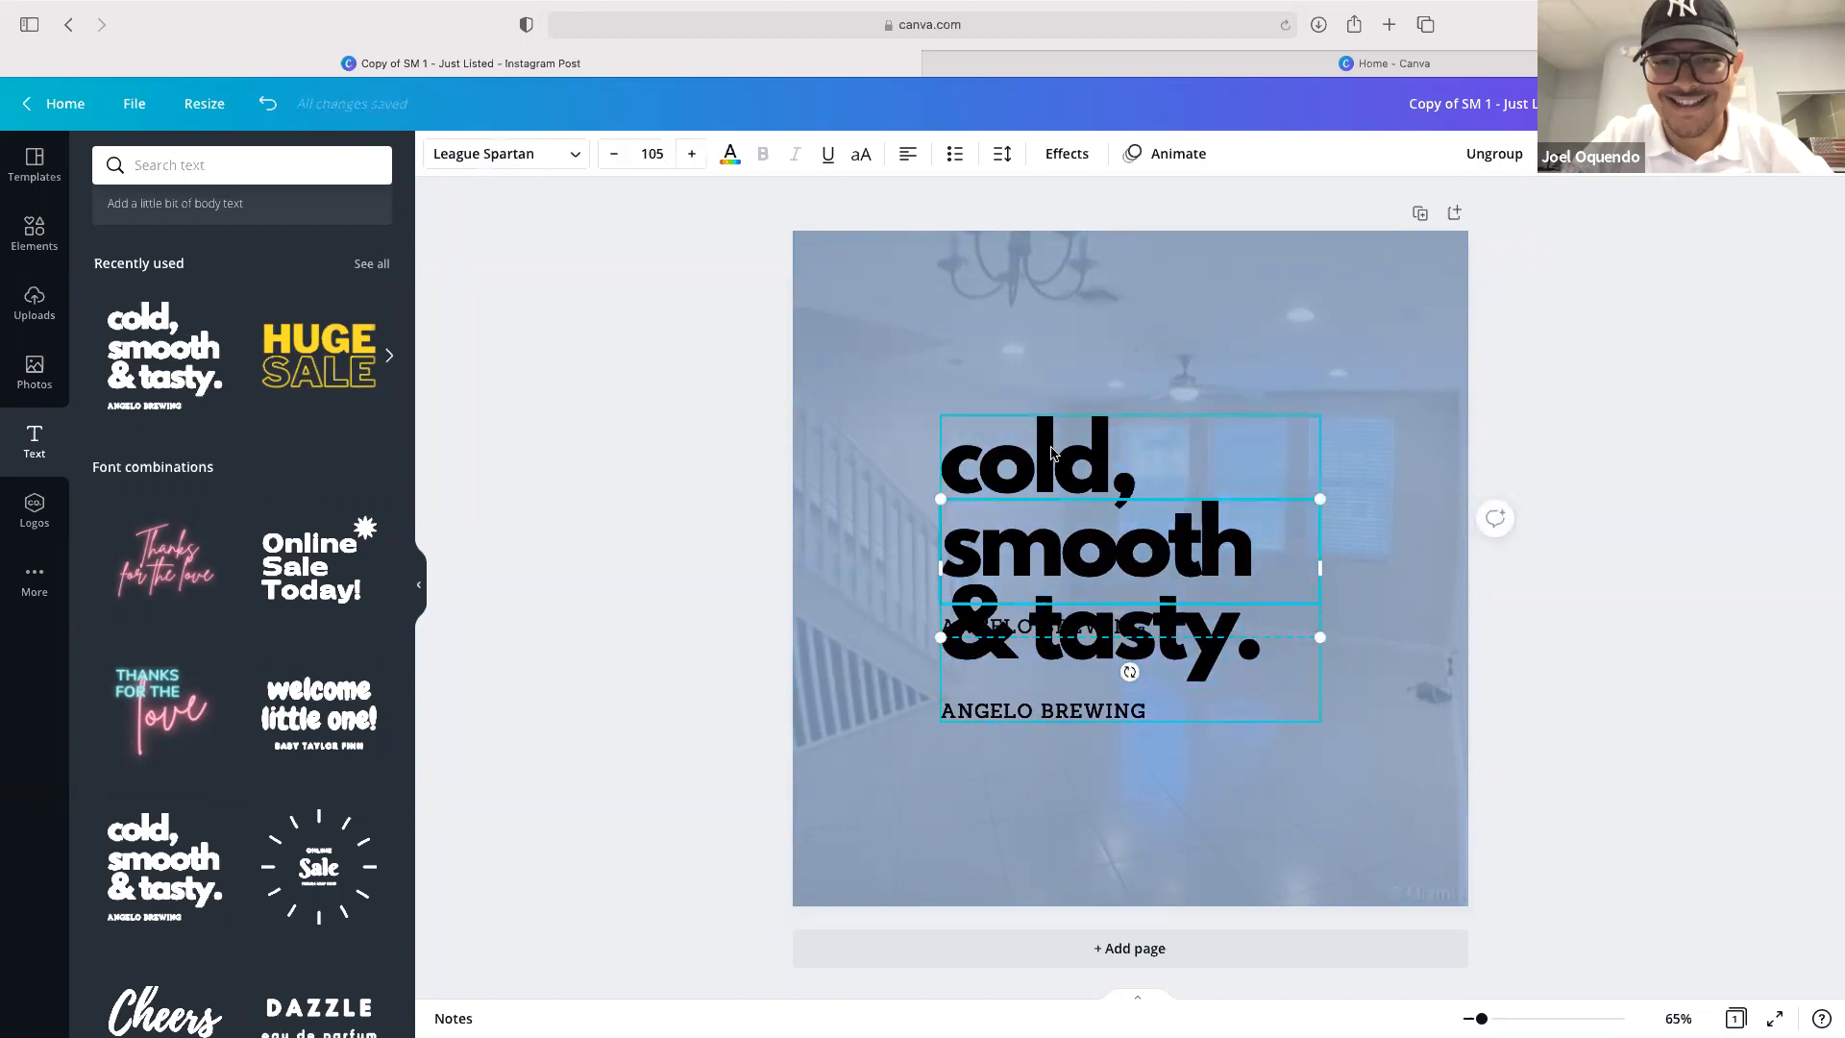
key(cmd+z)
key(BackSpace)
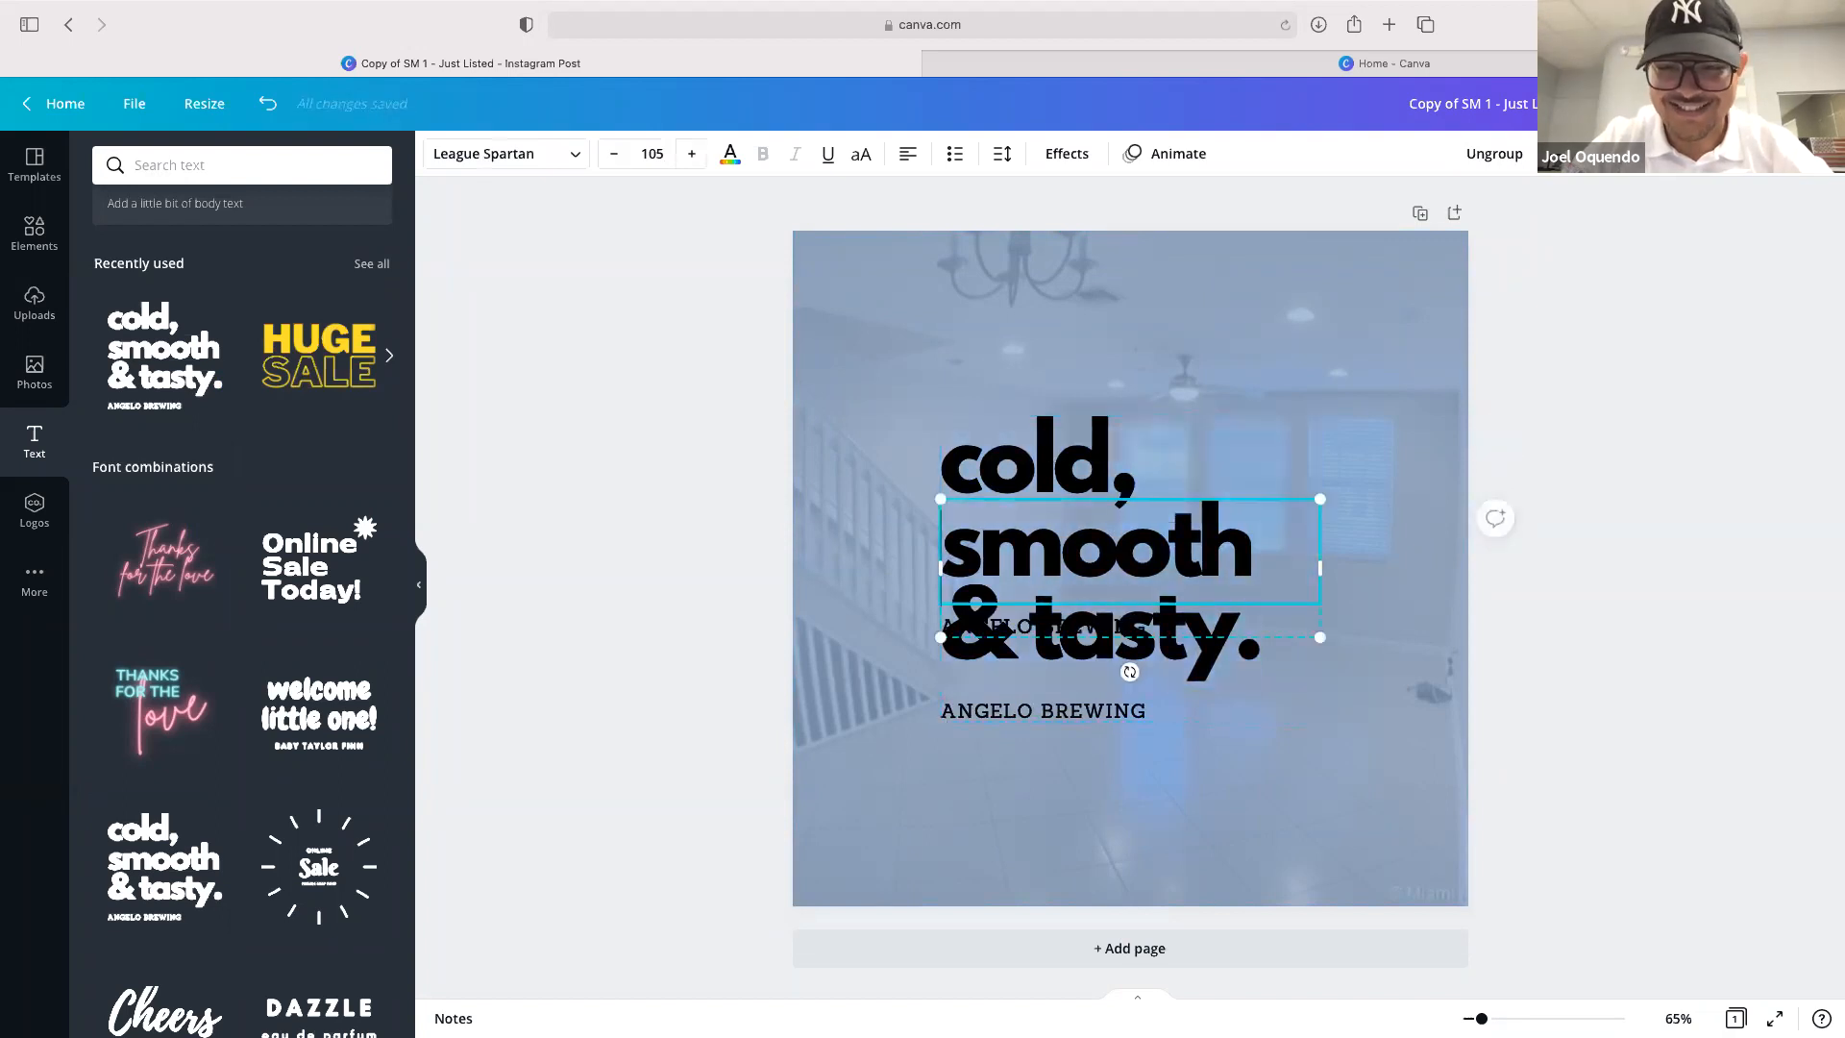
click(1093, 479)
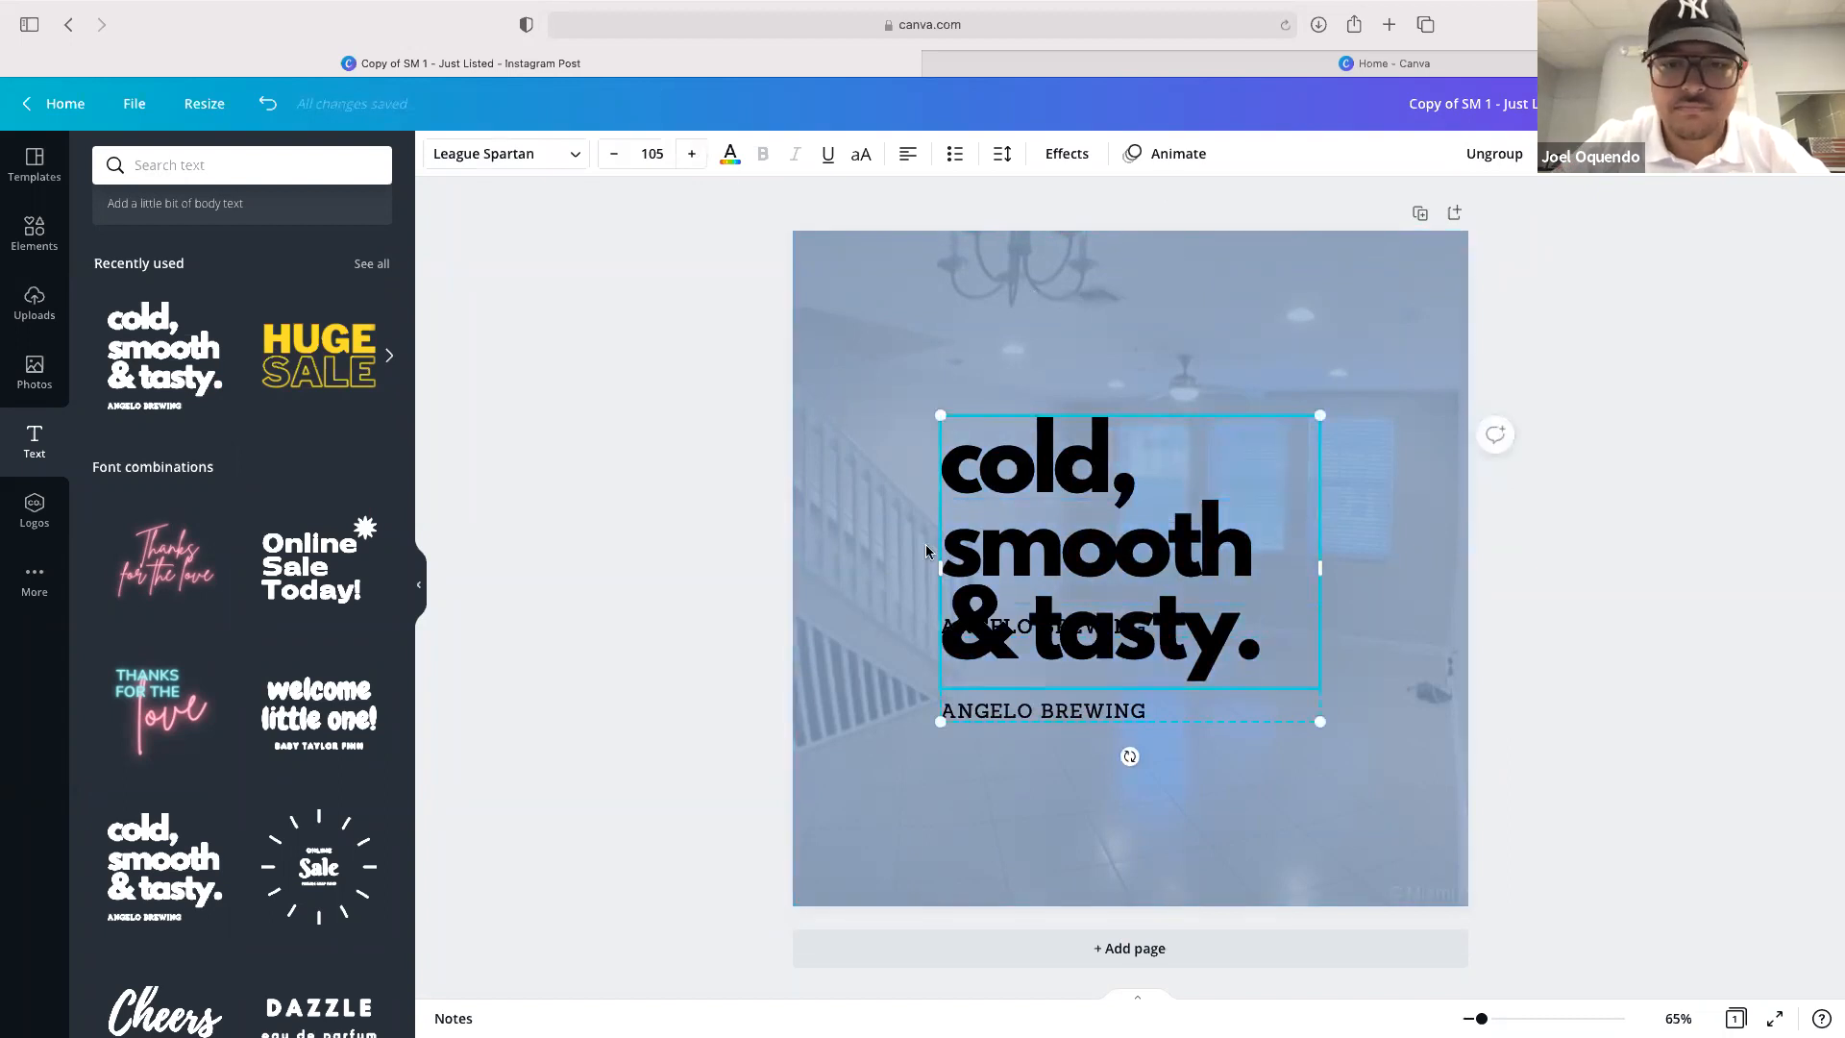
click(1172, 505)
double_click(1150, 477)
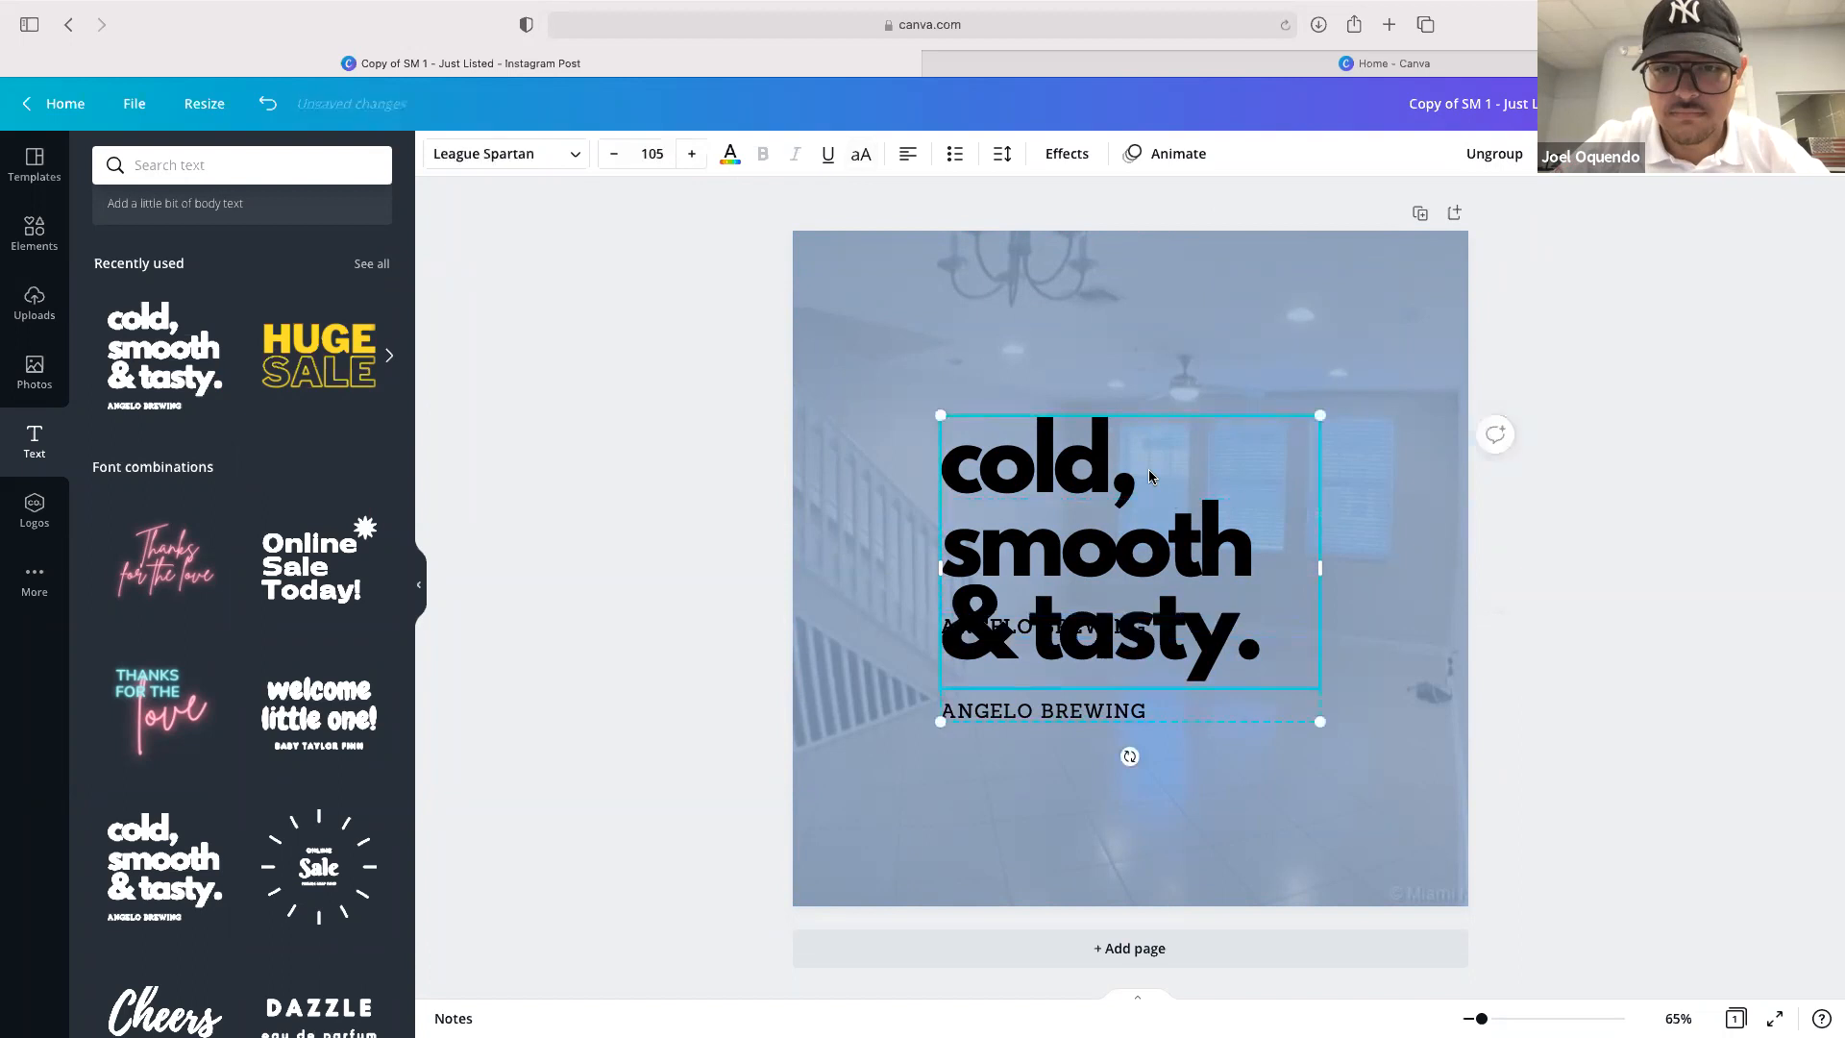
text(fasdf)
key(BackSpace)
key(BackSpace)
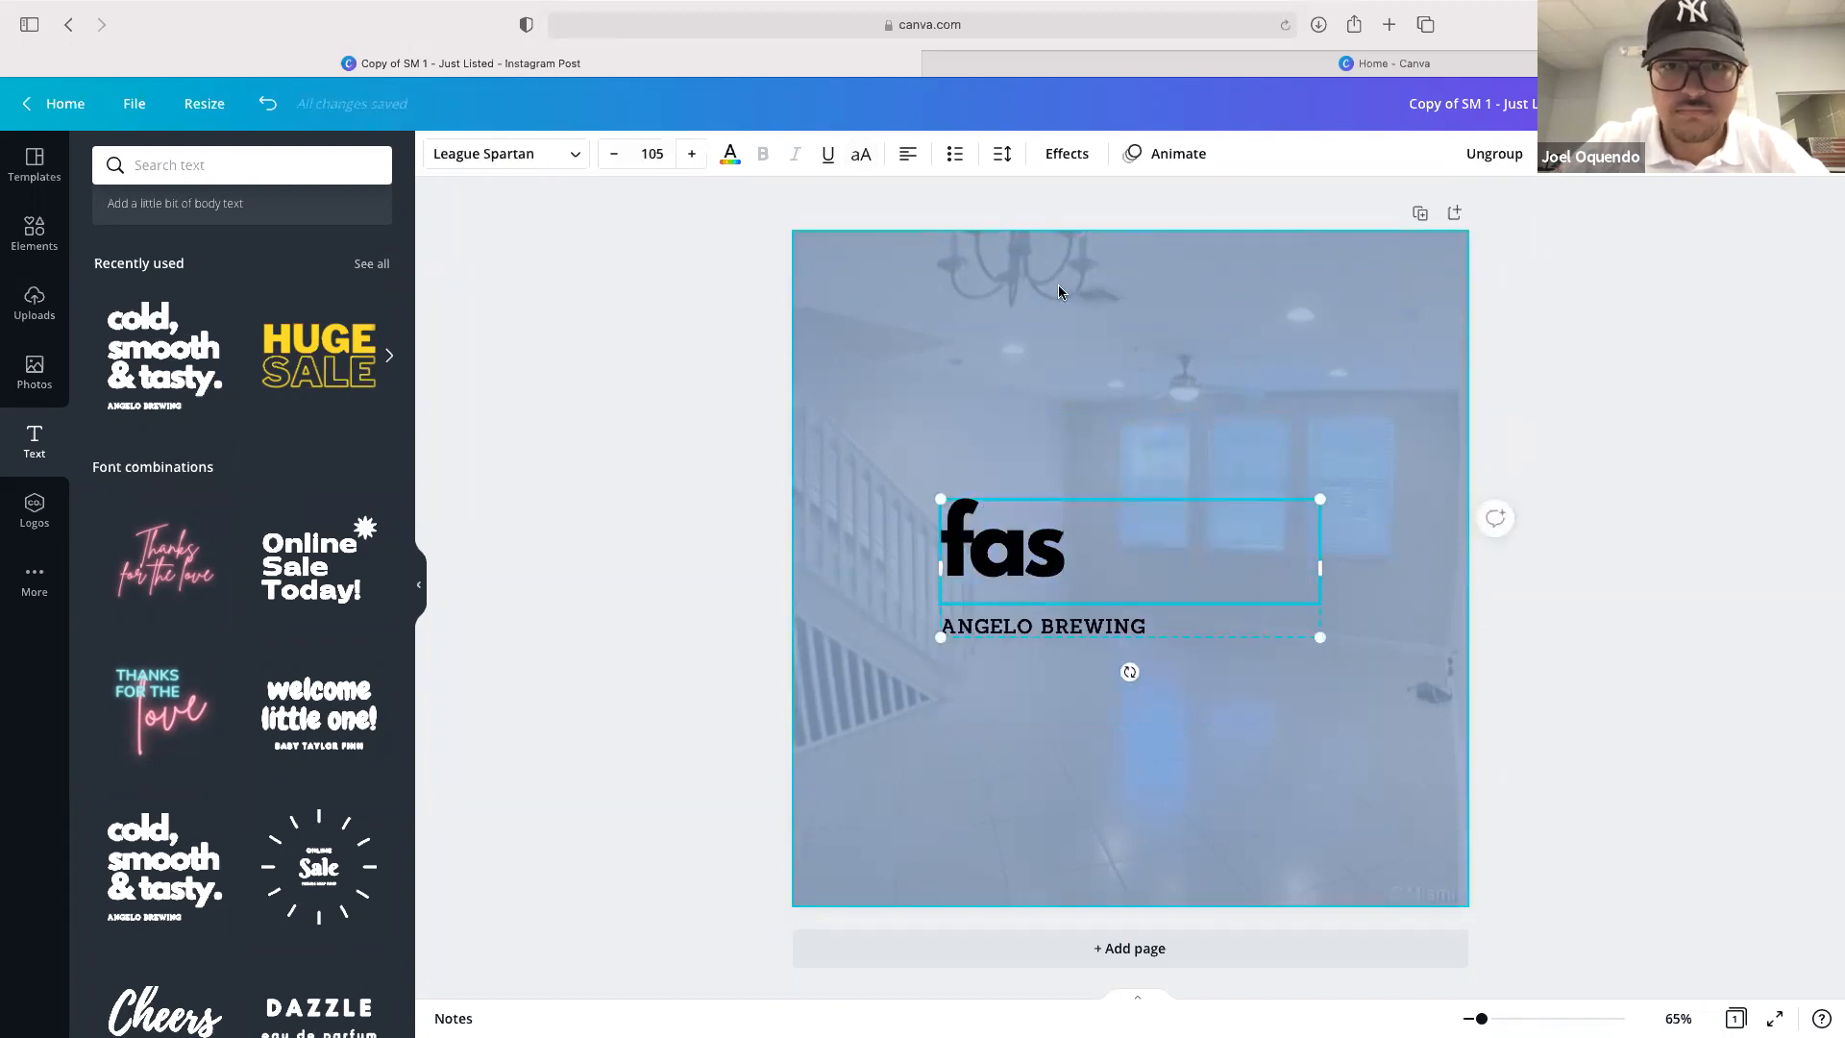
double_click(1033, 544)
key(BackSpace)
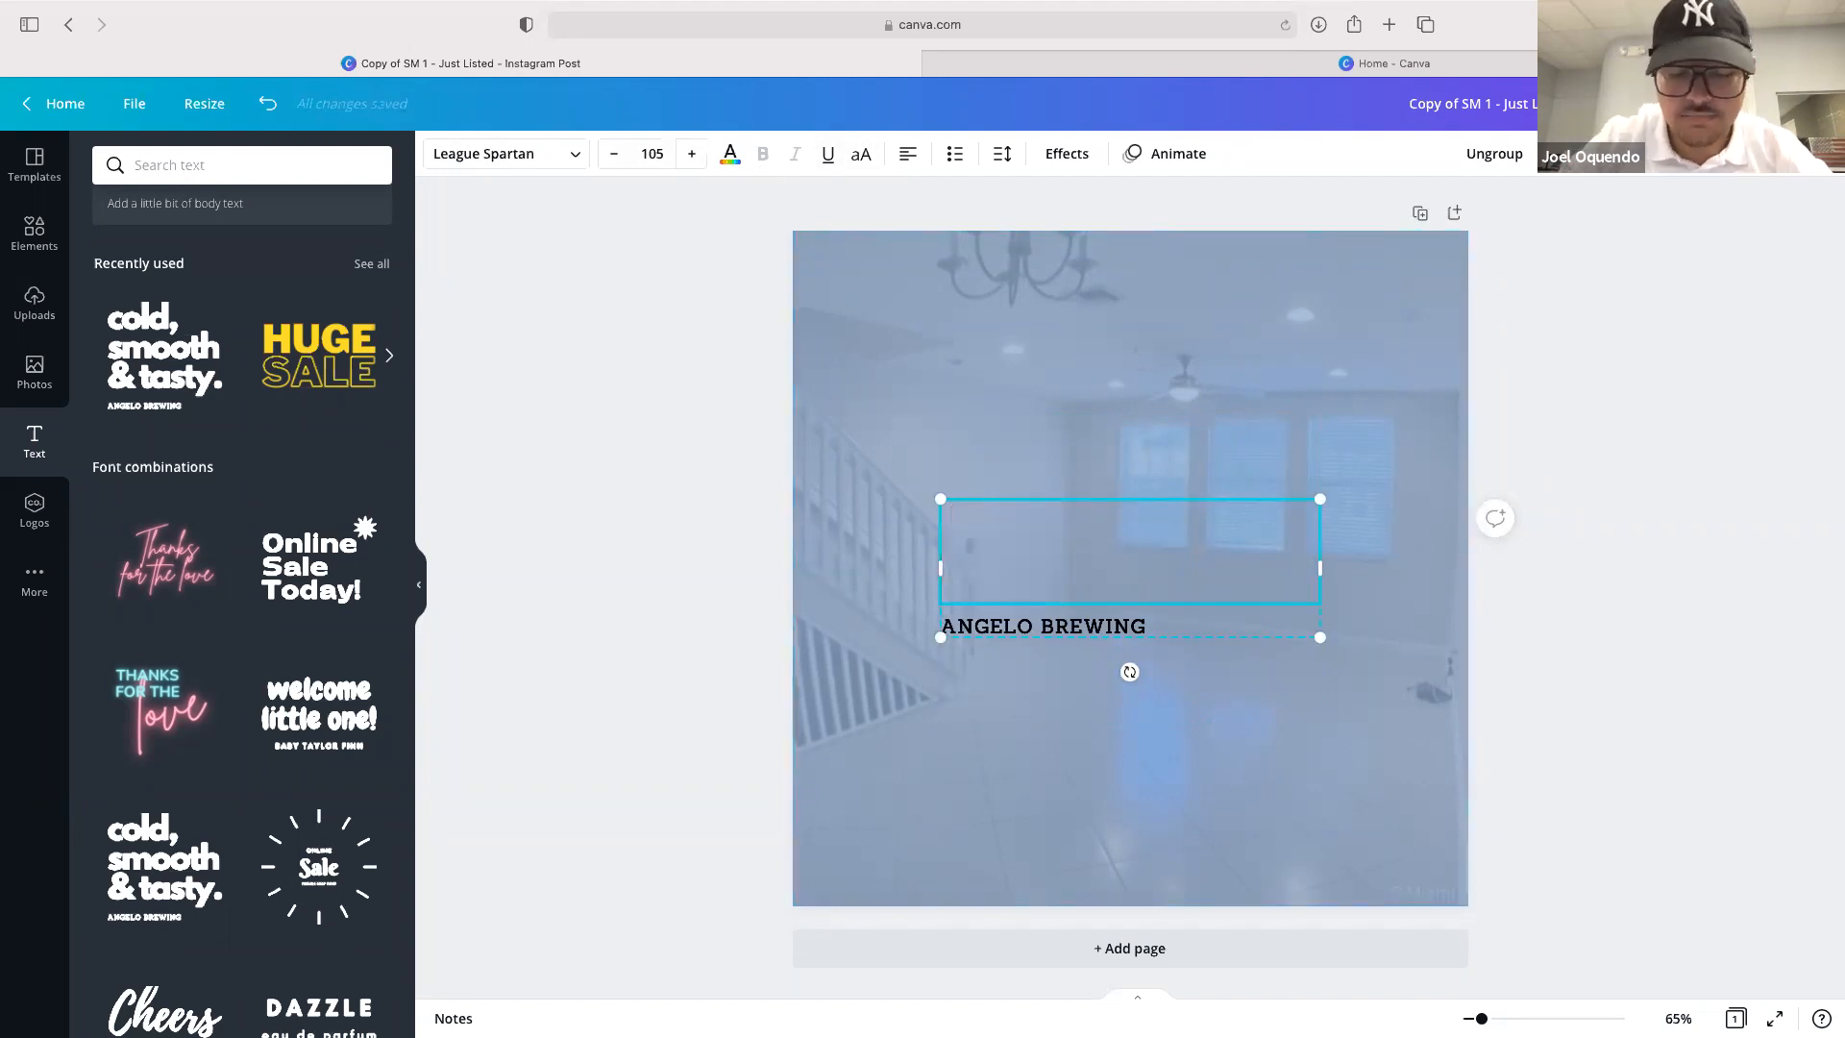
Enter UNDER CONTRACT as the heading and widen its text box so it fits on two lines
text(JUS)
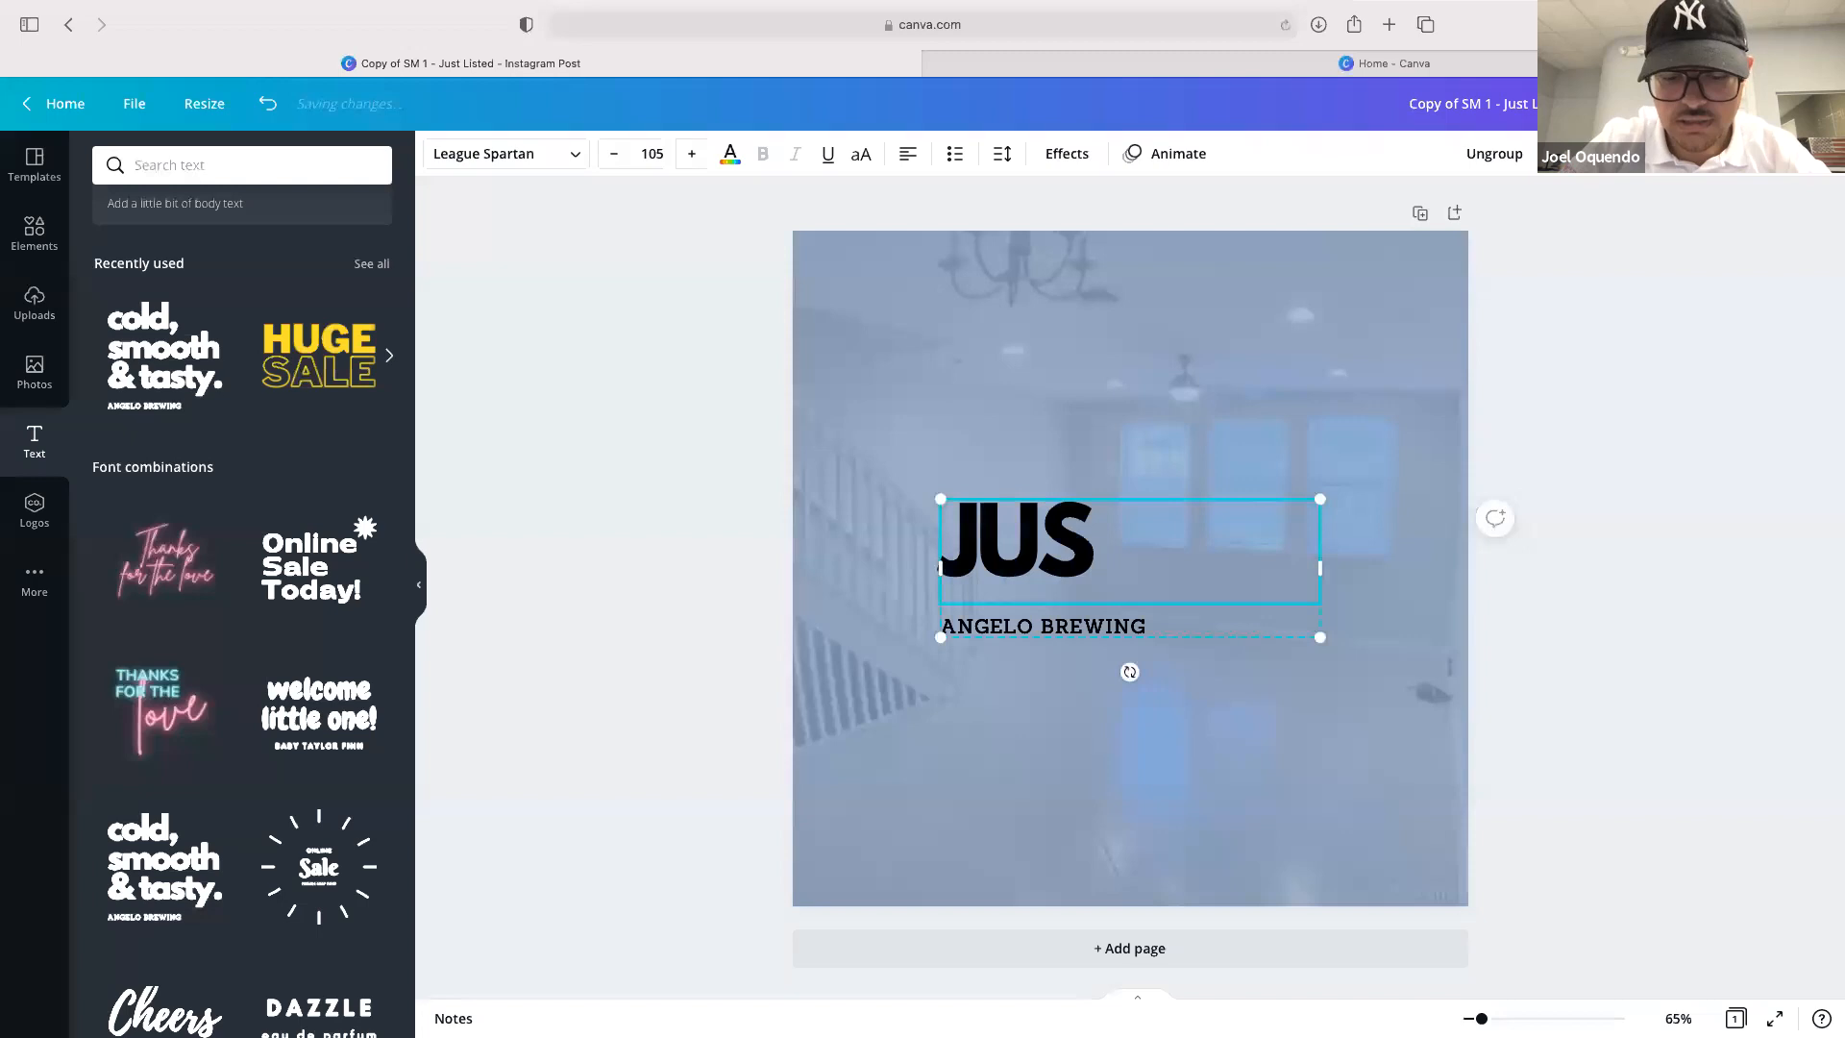
text(T)
key(BackSpace)
key(BackSpace)
key(BackSpace)
key(BackSpace)
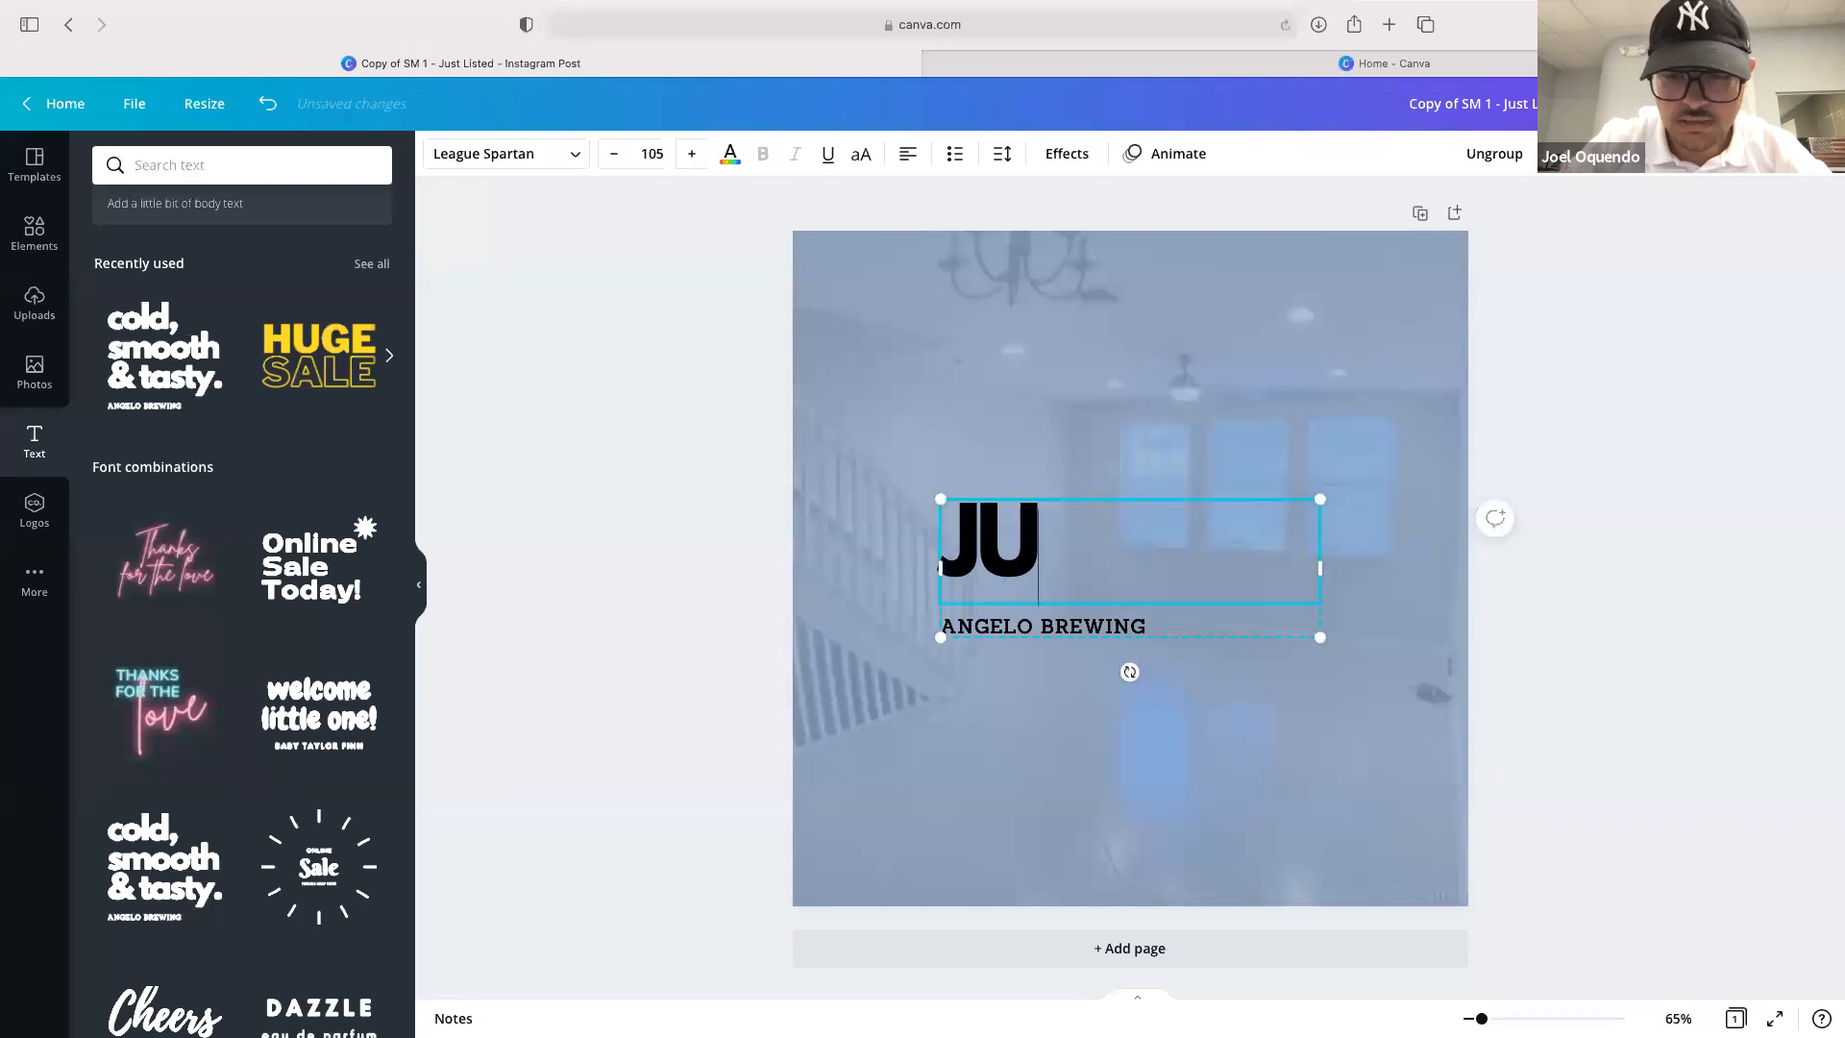
text(UNDER)
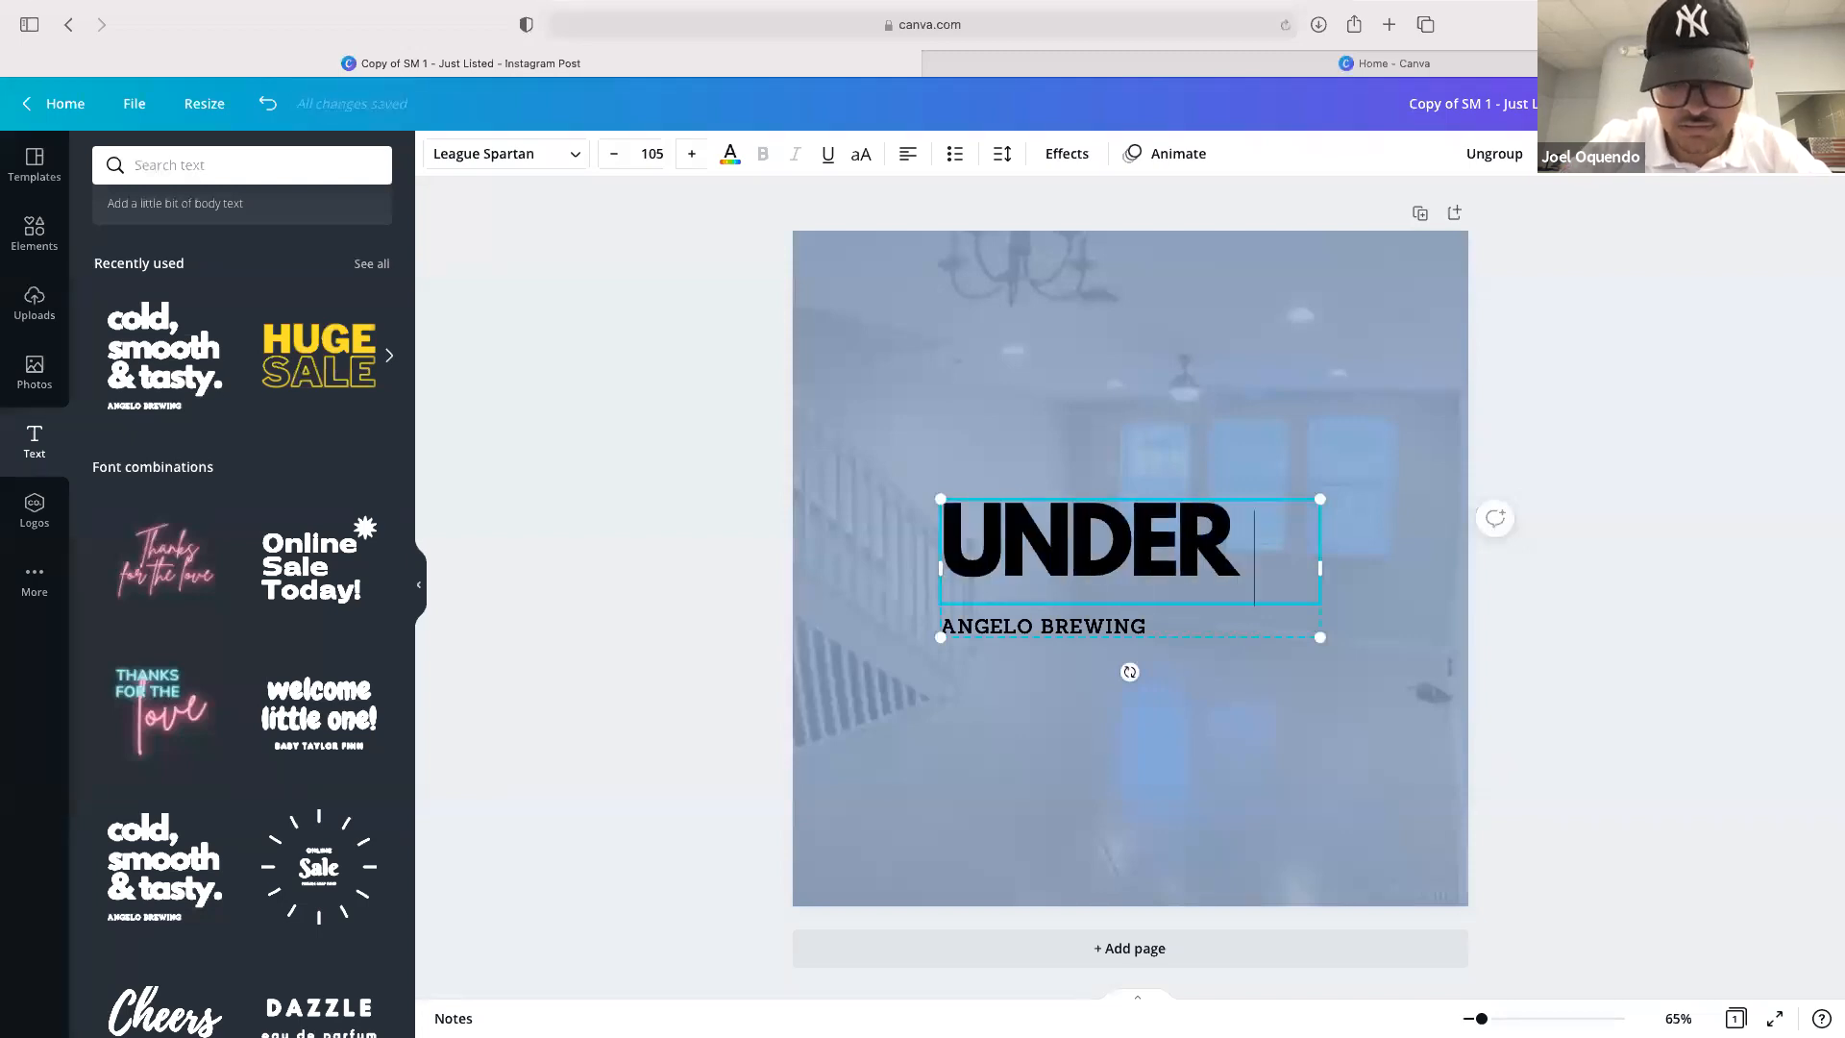
text( CONT)
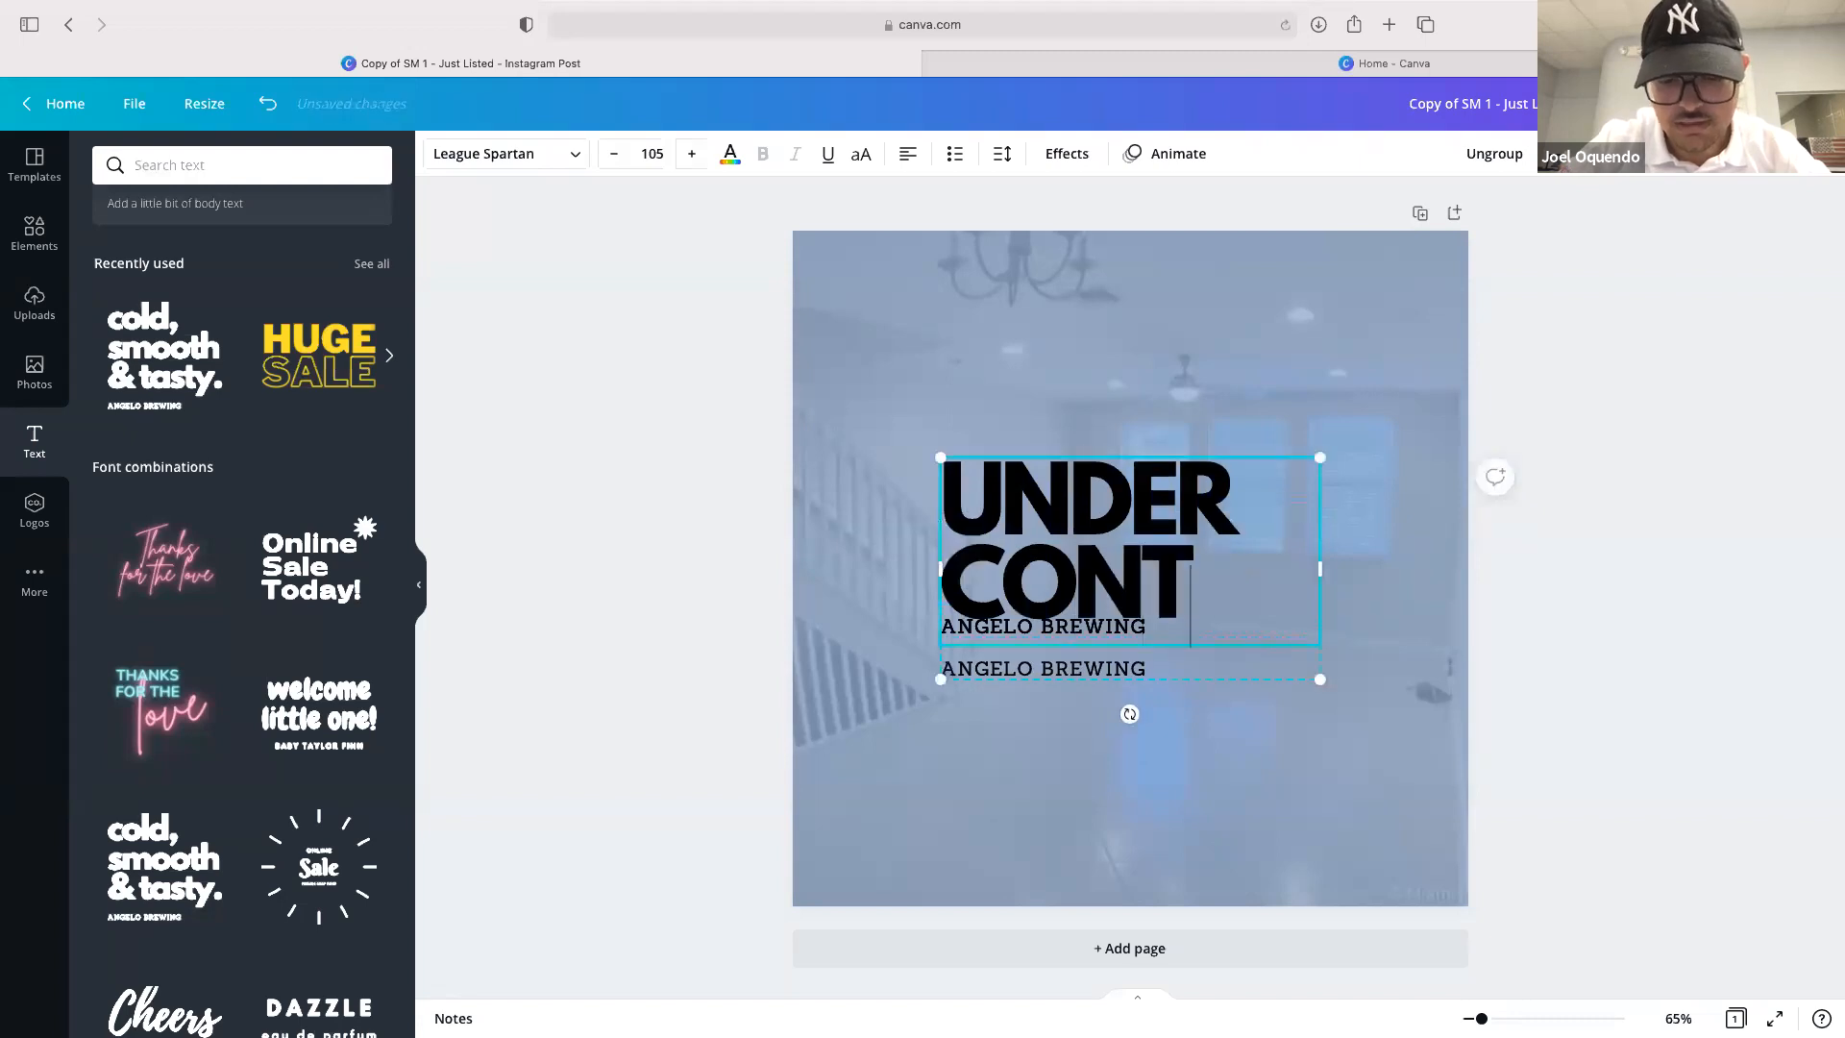
text(RACT)
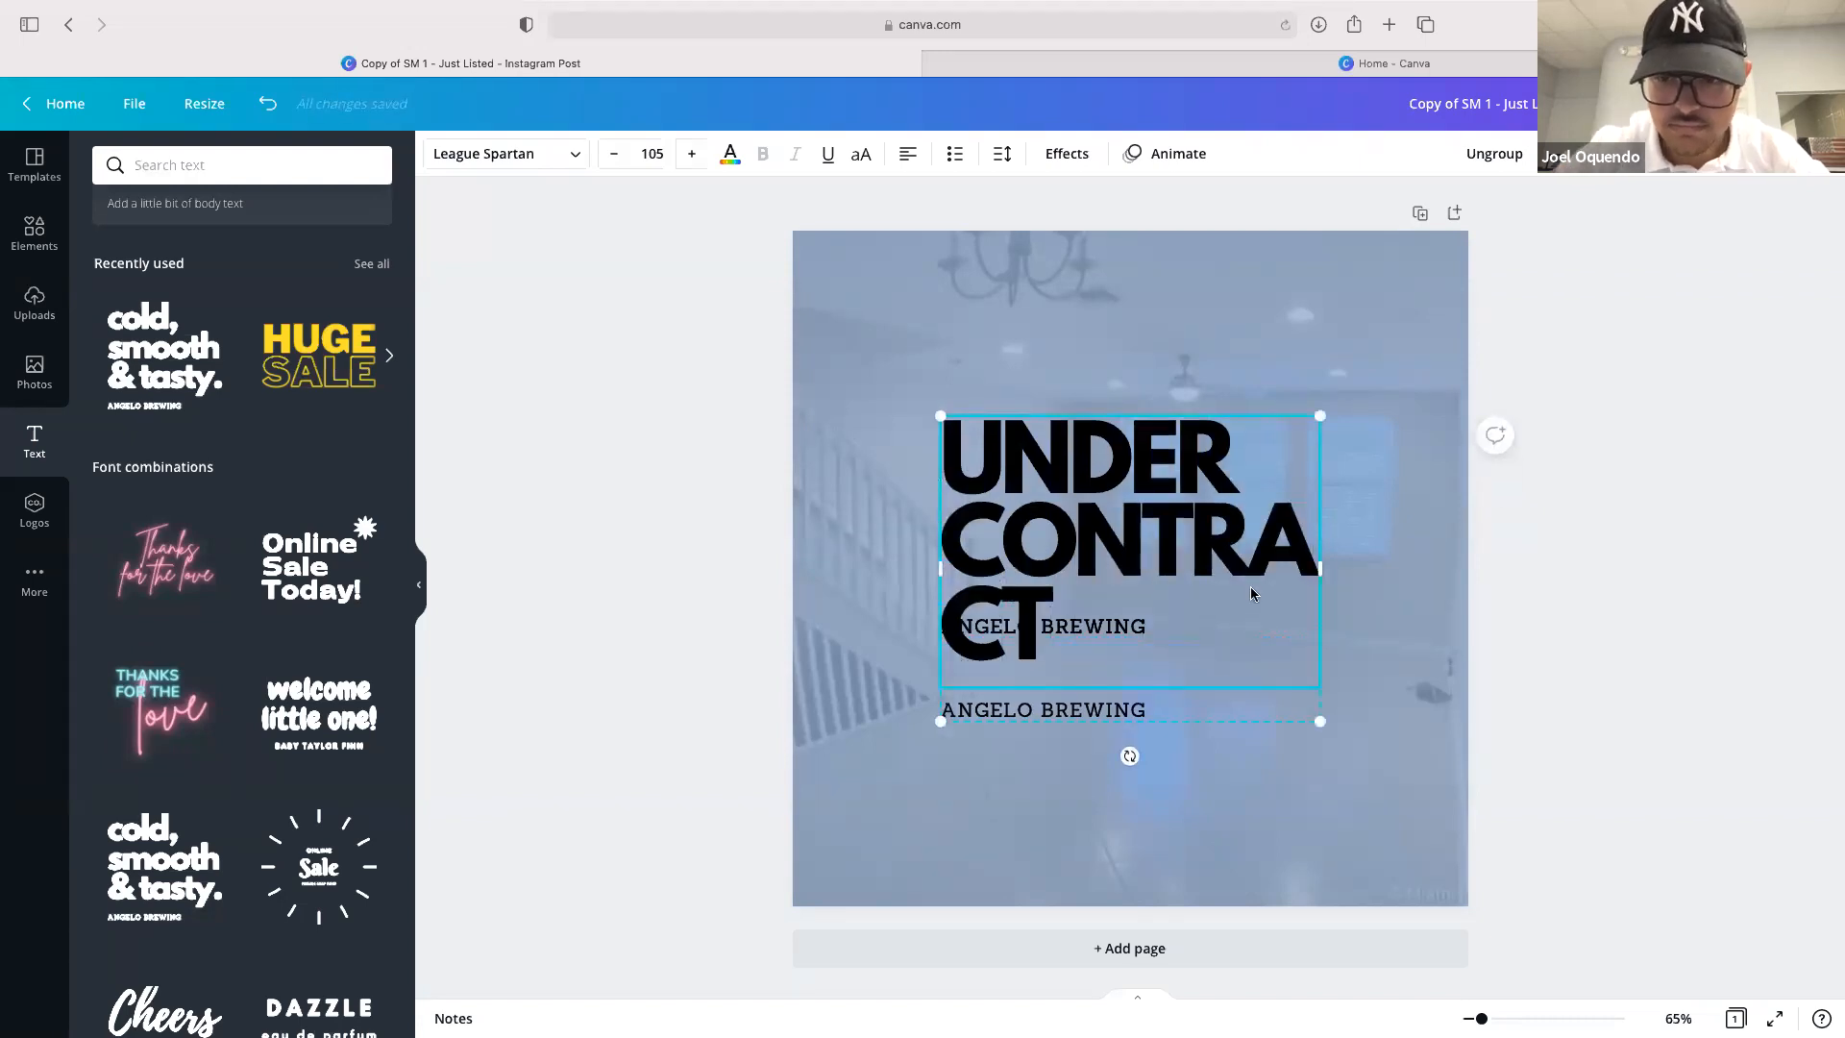
drag(1334, 571, 1433, 571)
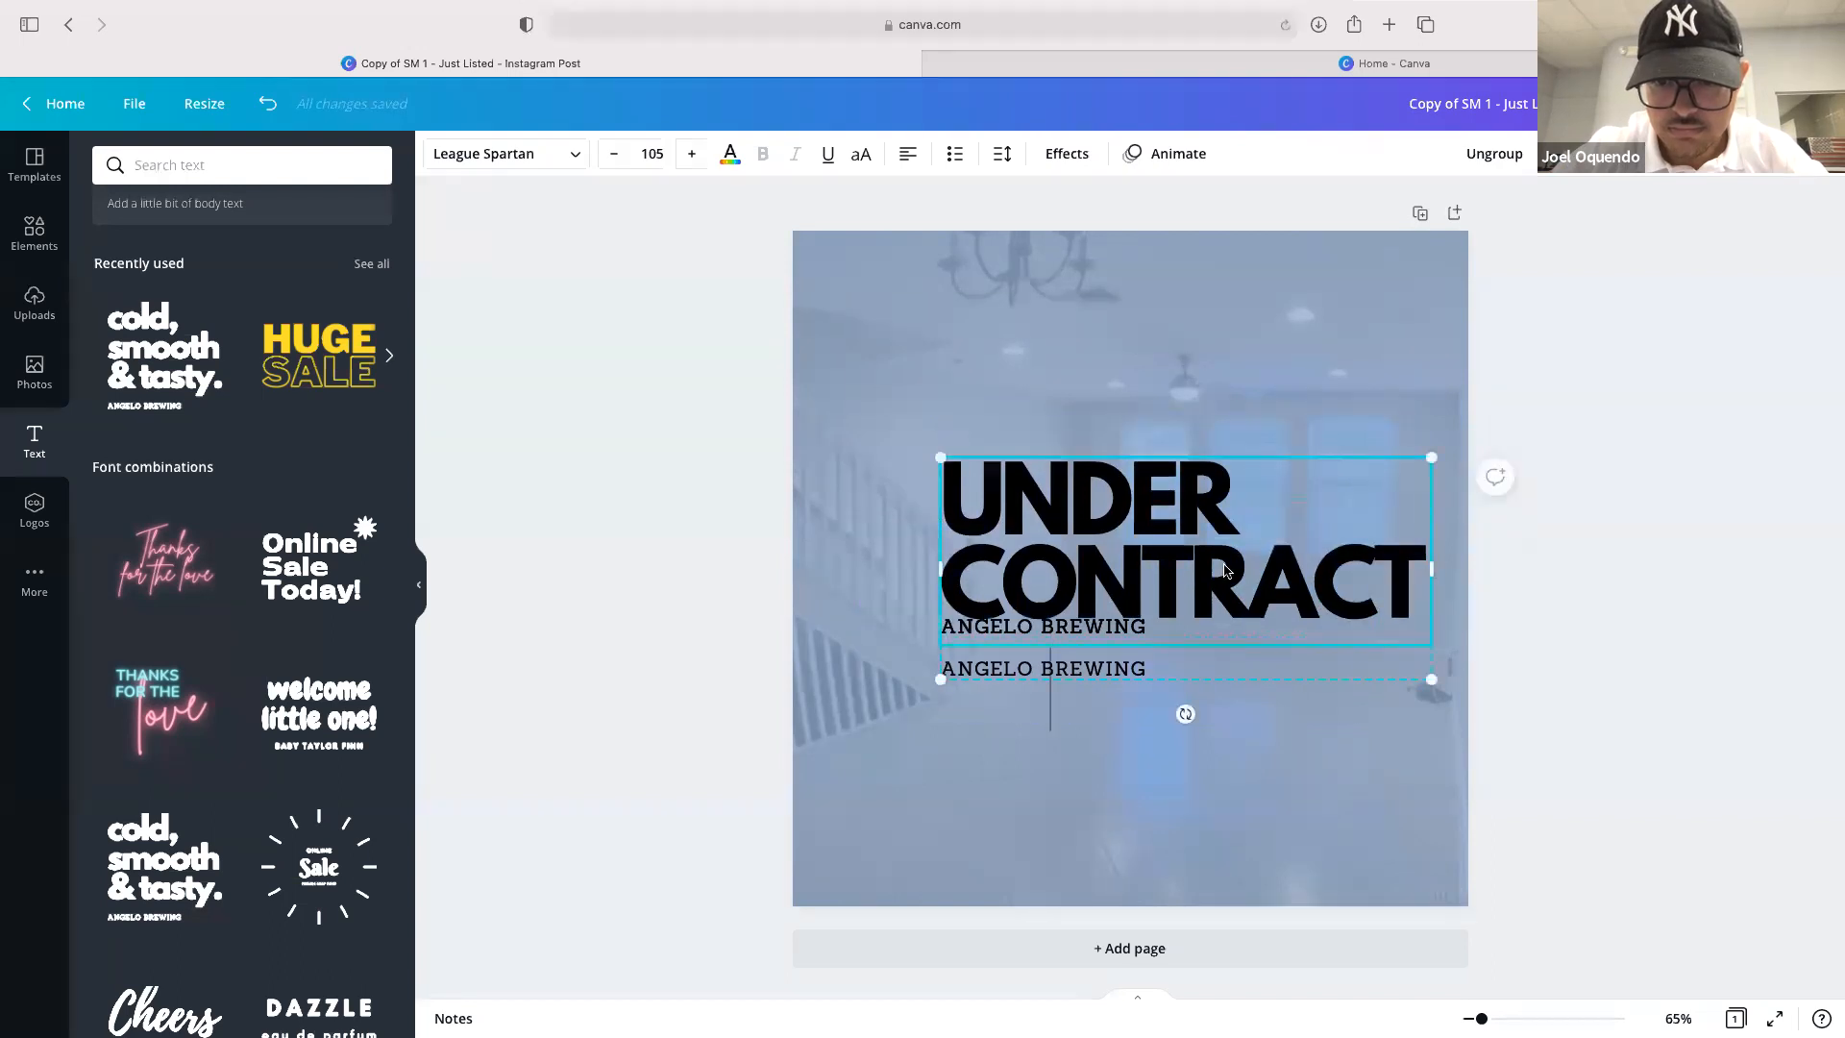
Delete the duplicate ANGELO BREWING line below the heading
double_click(1093, 667)
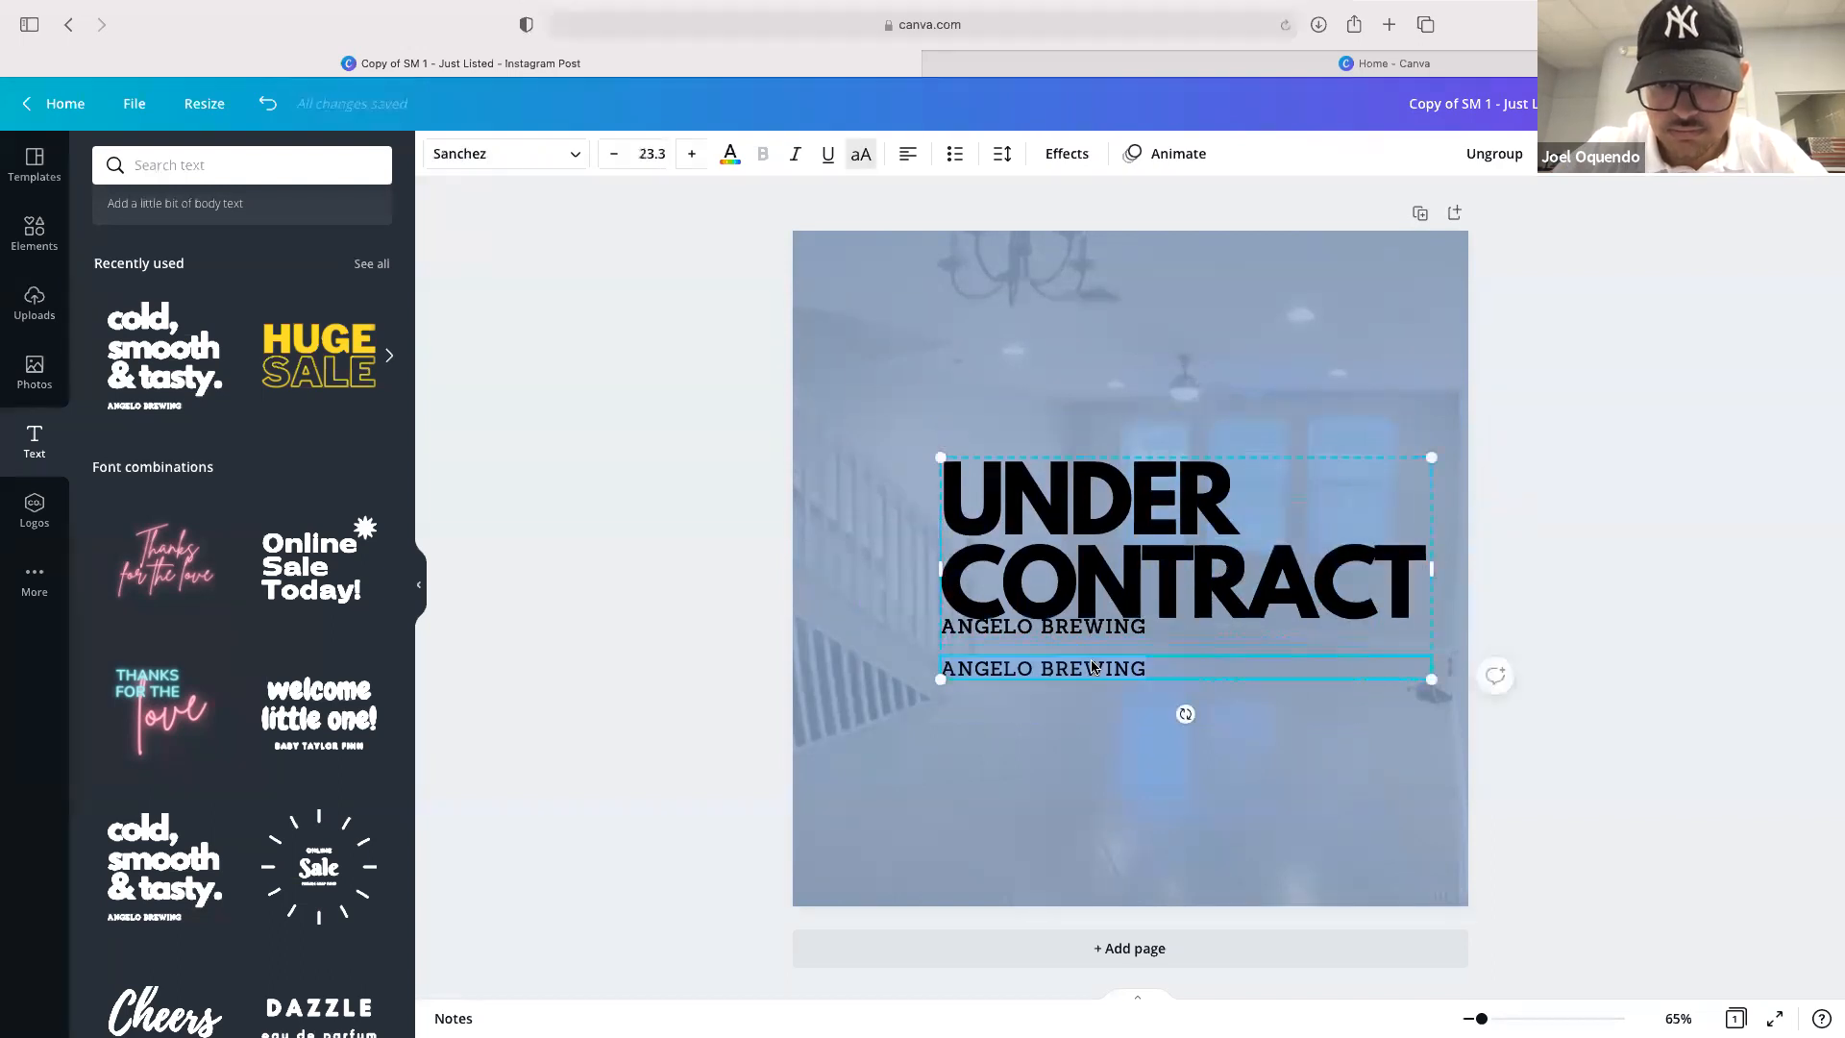
key(BackSpace)
click(1110, 629)
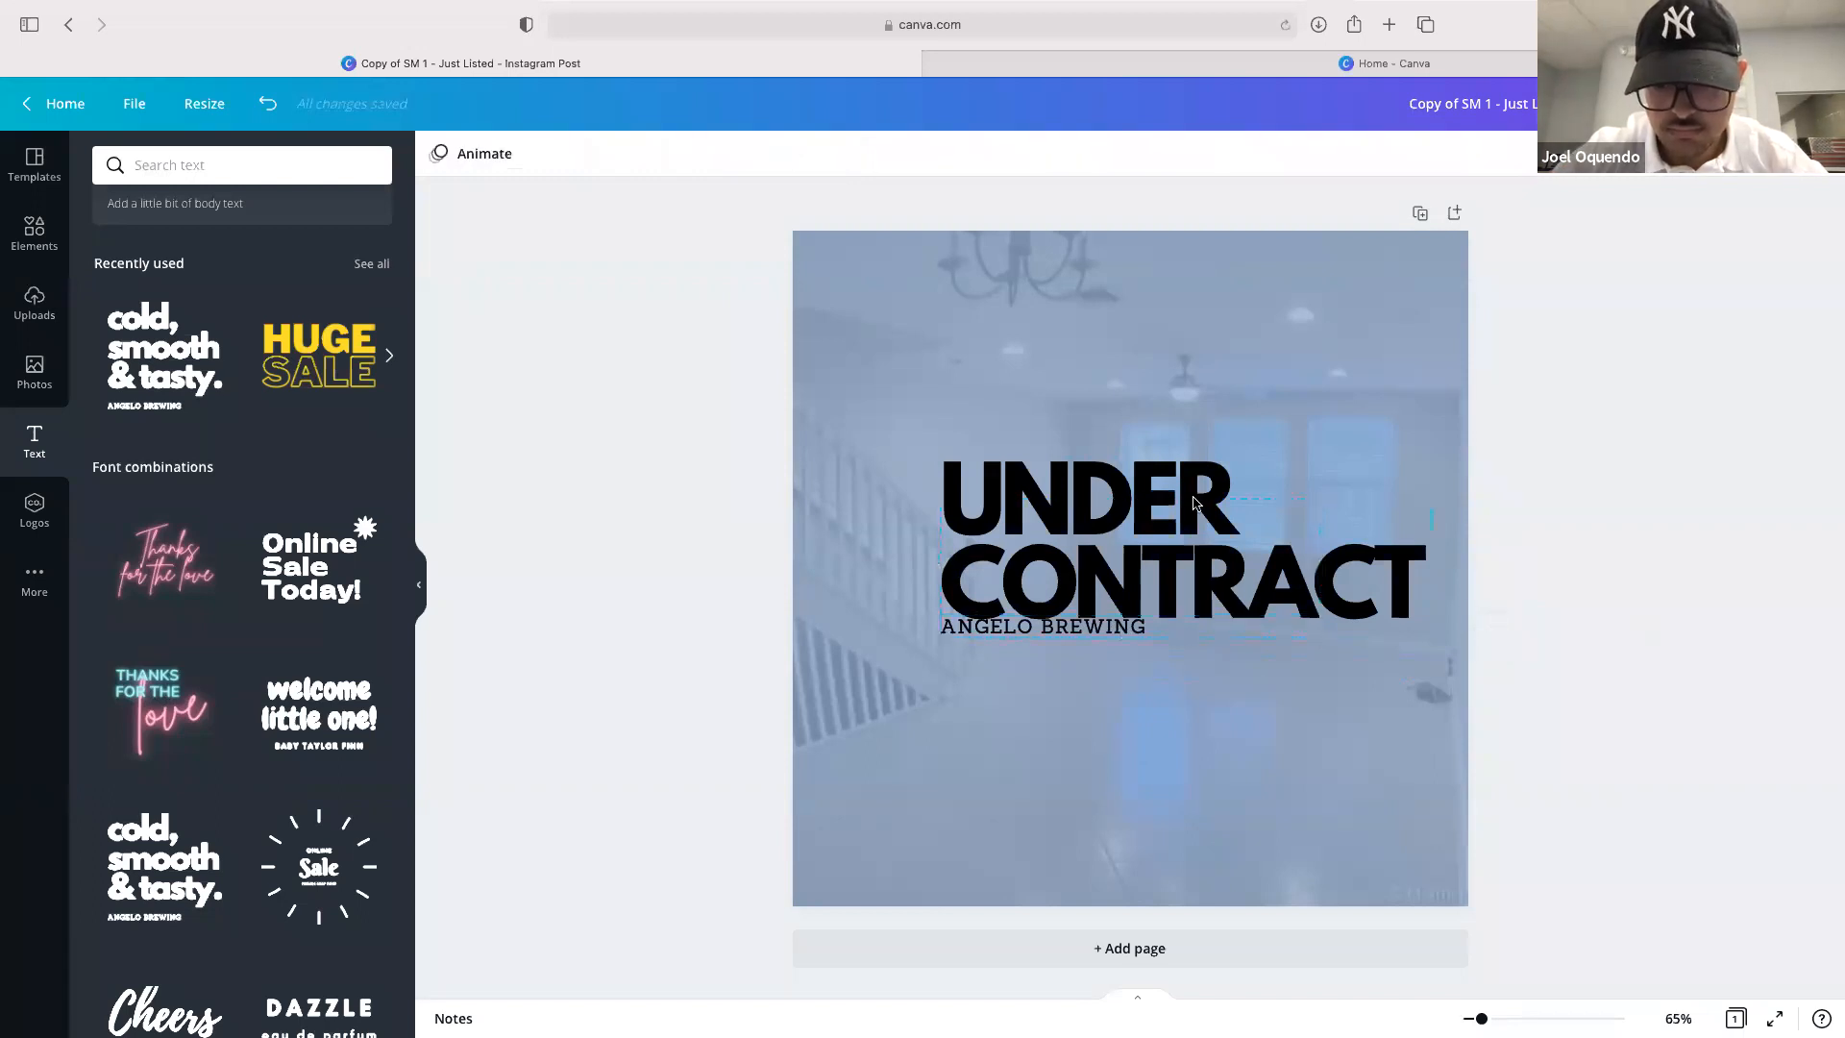
click(1130, 574)
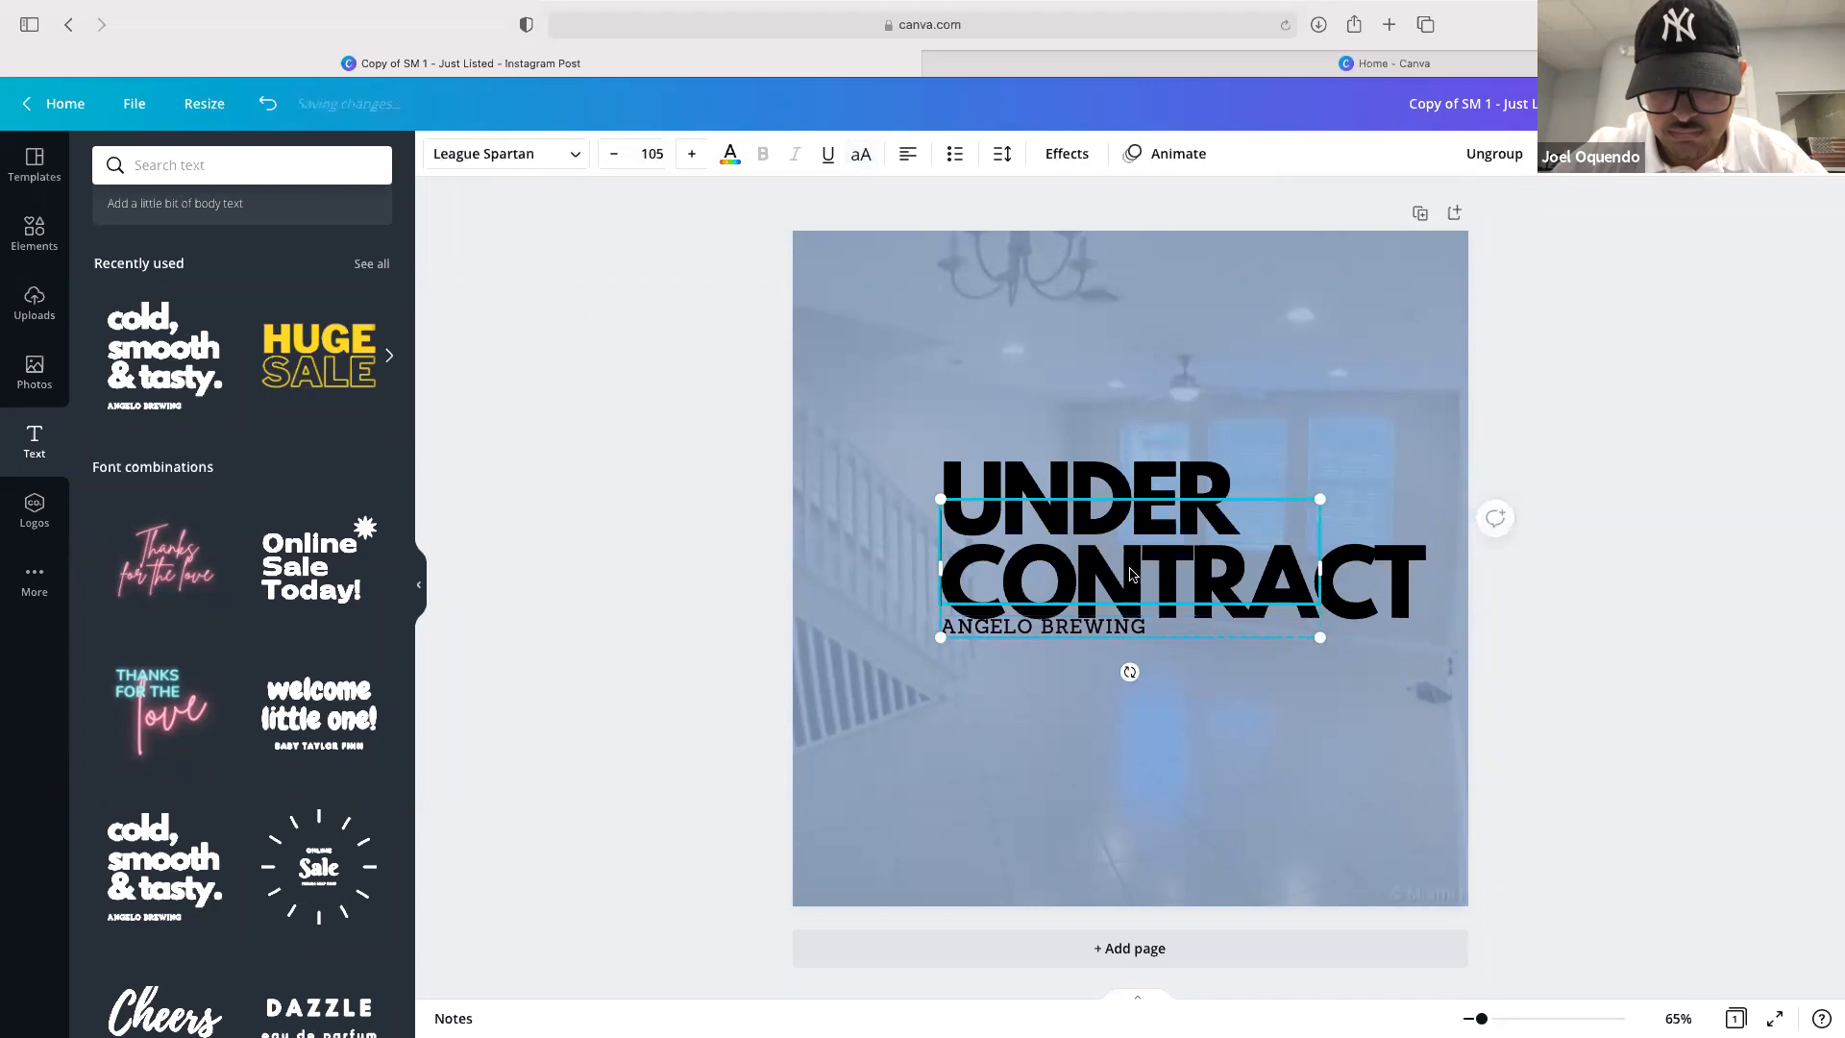
double_click(1129, 492)
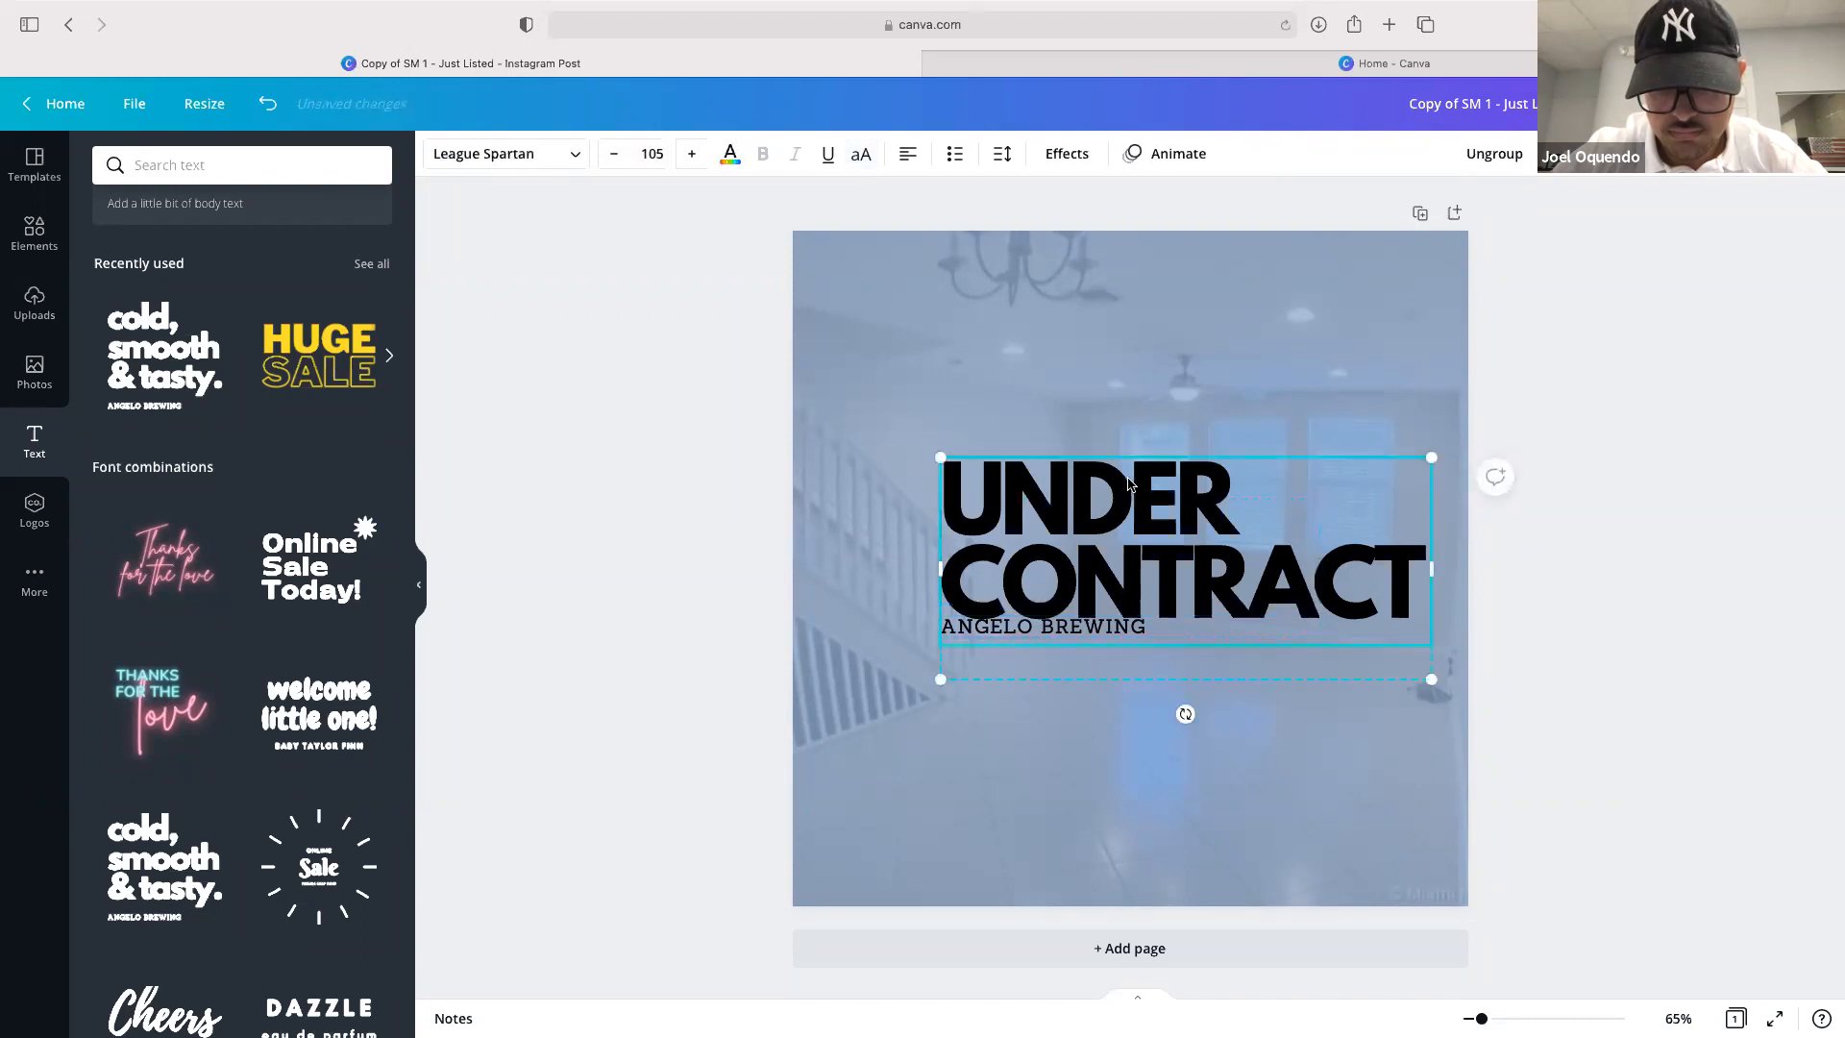
key(Right)
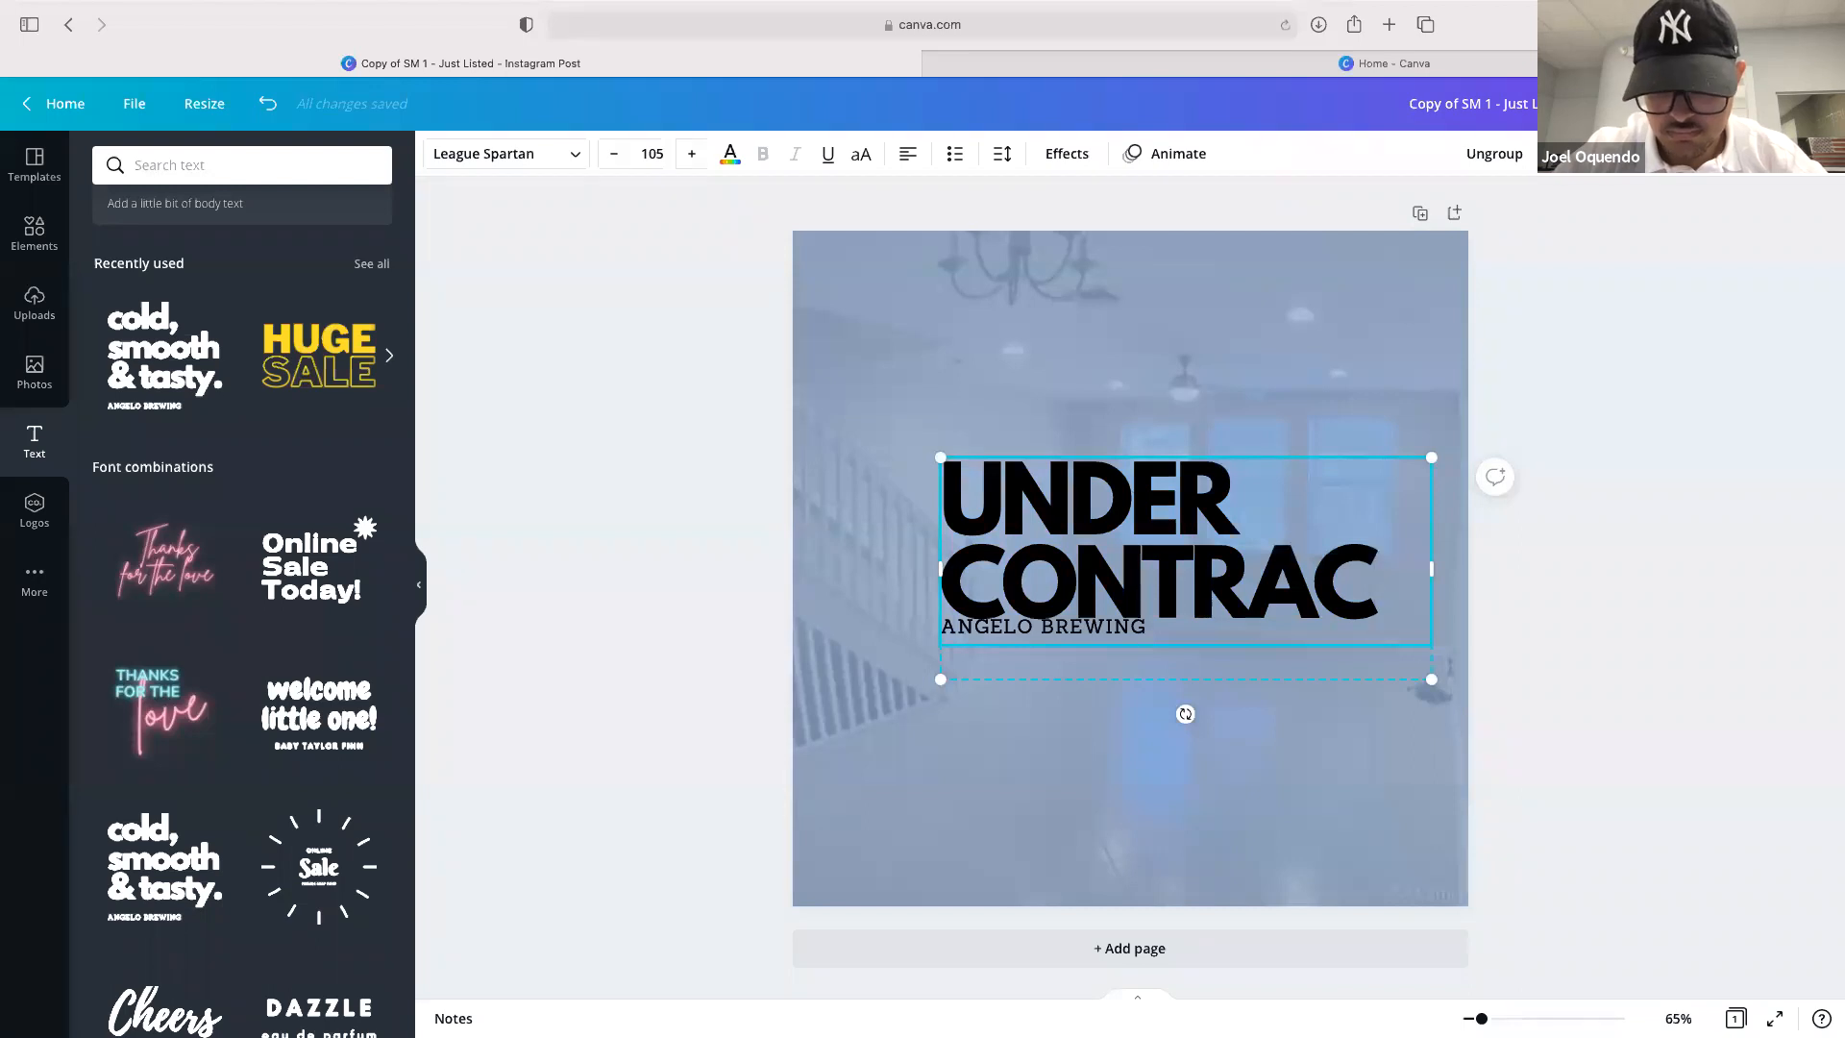
text(T)
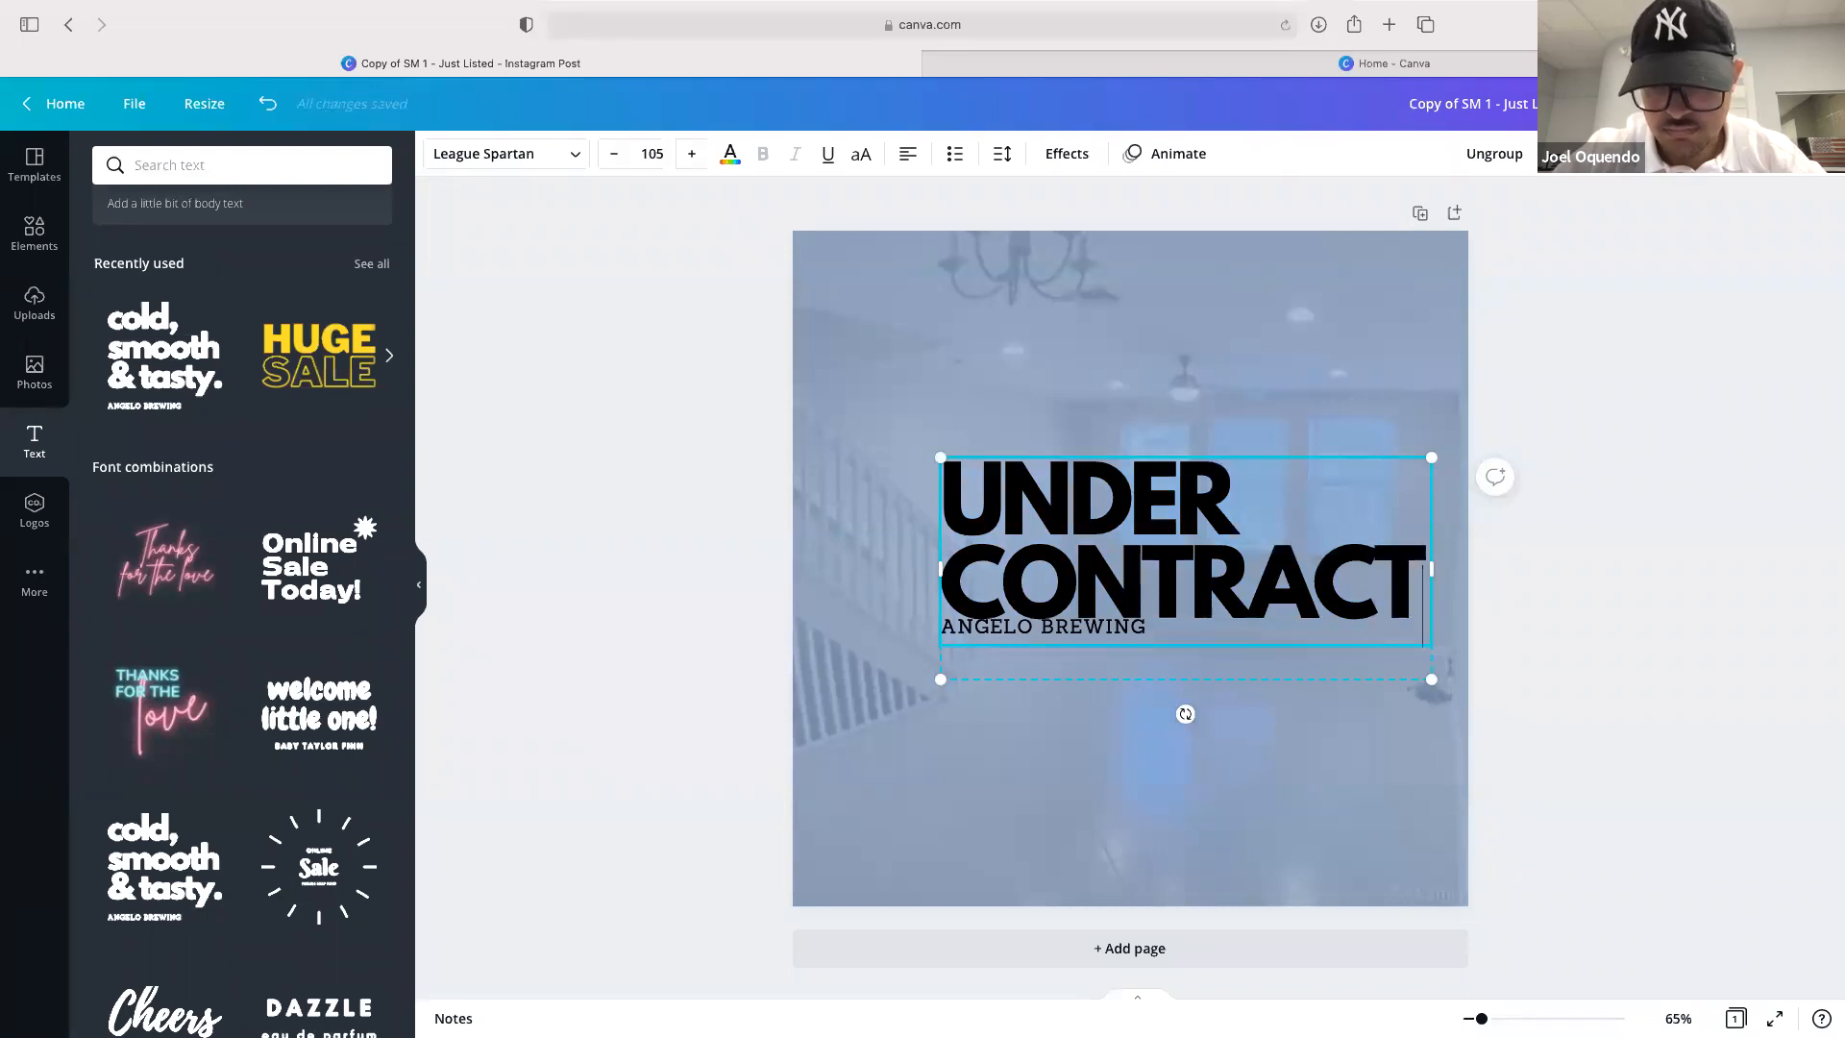
click(1115, 634)
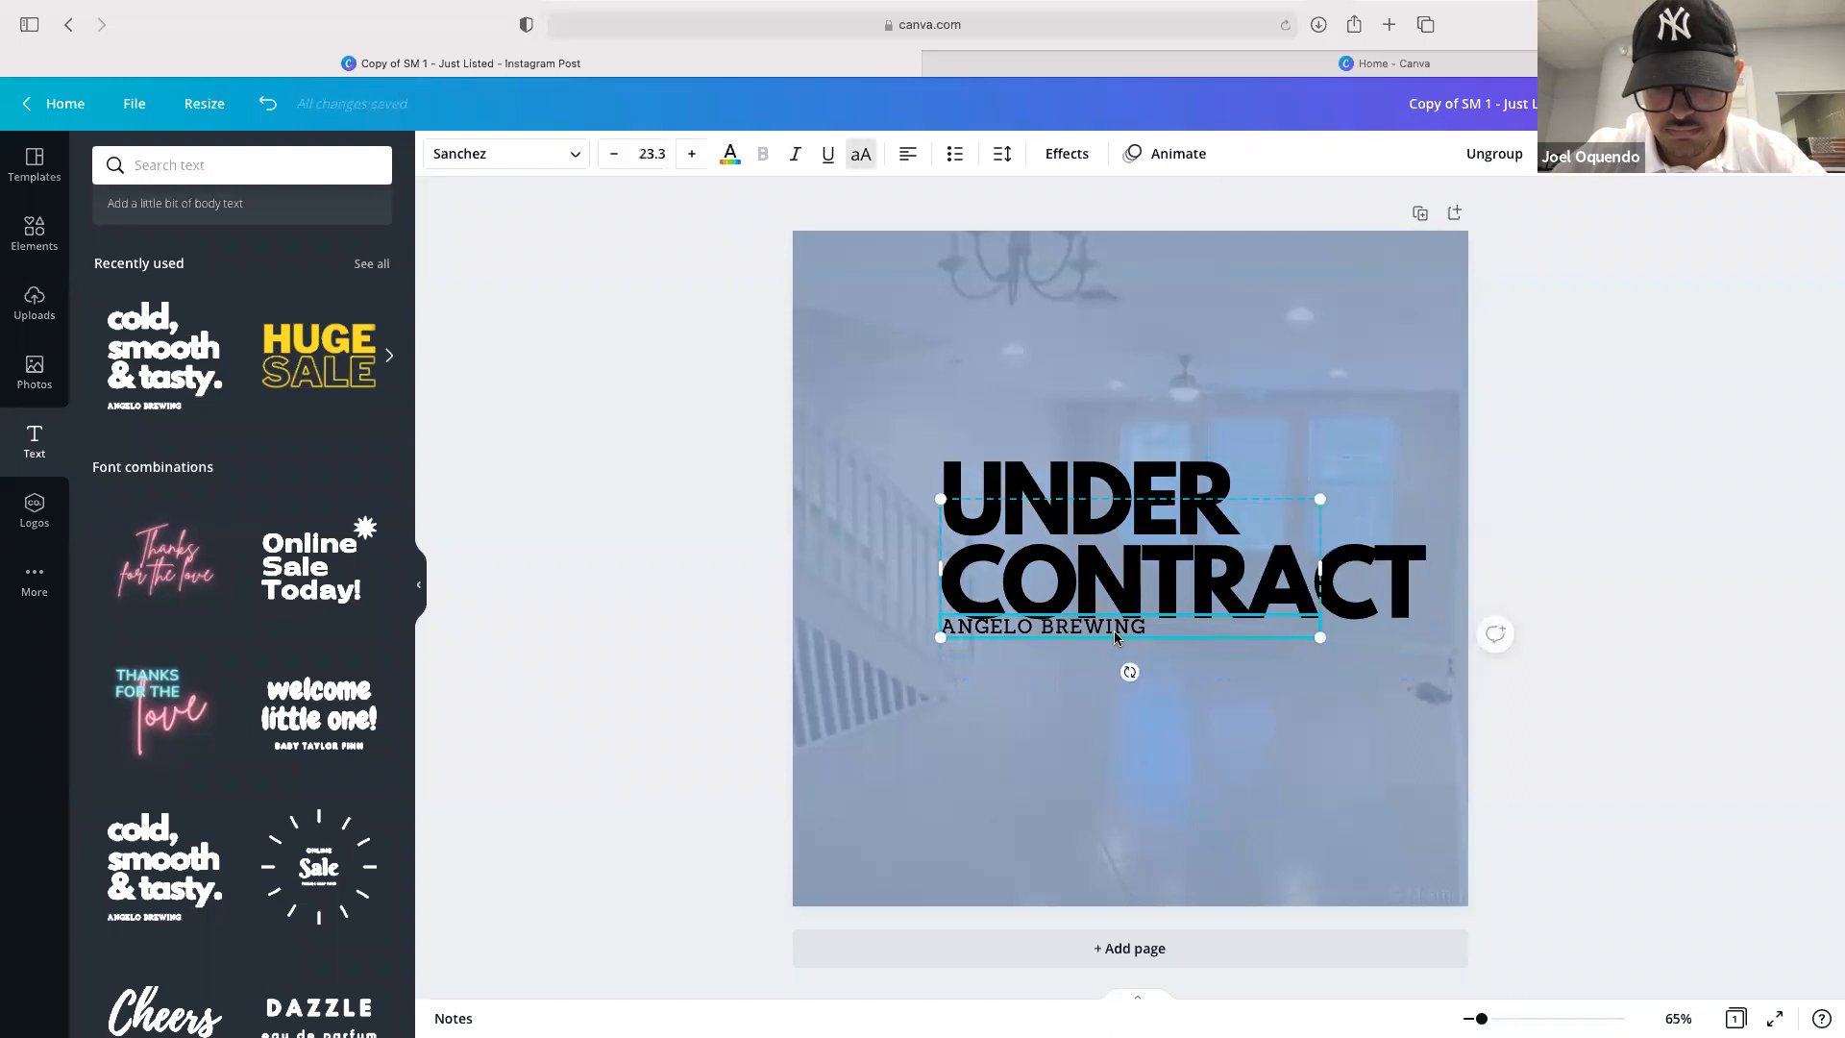
click(1140, 570)
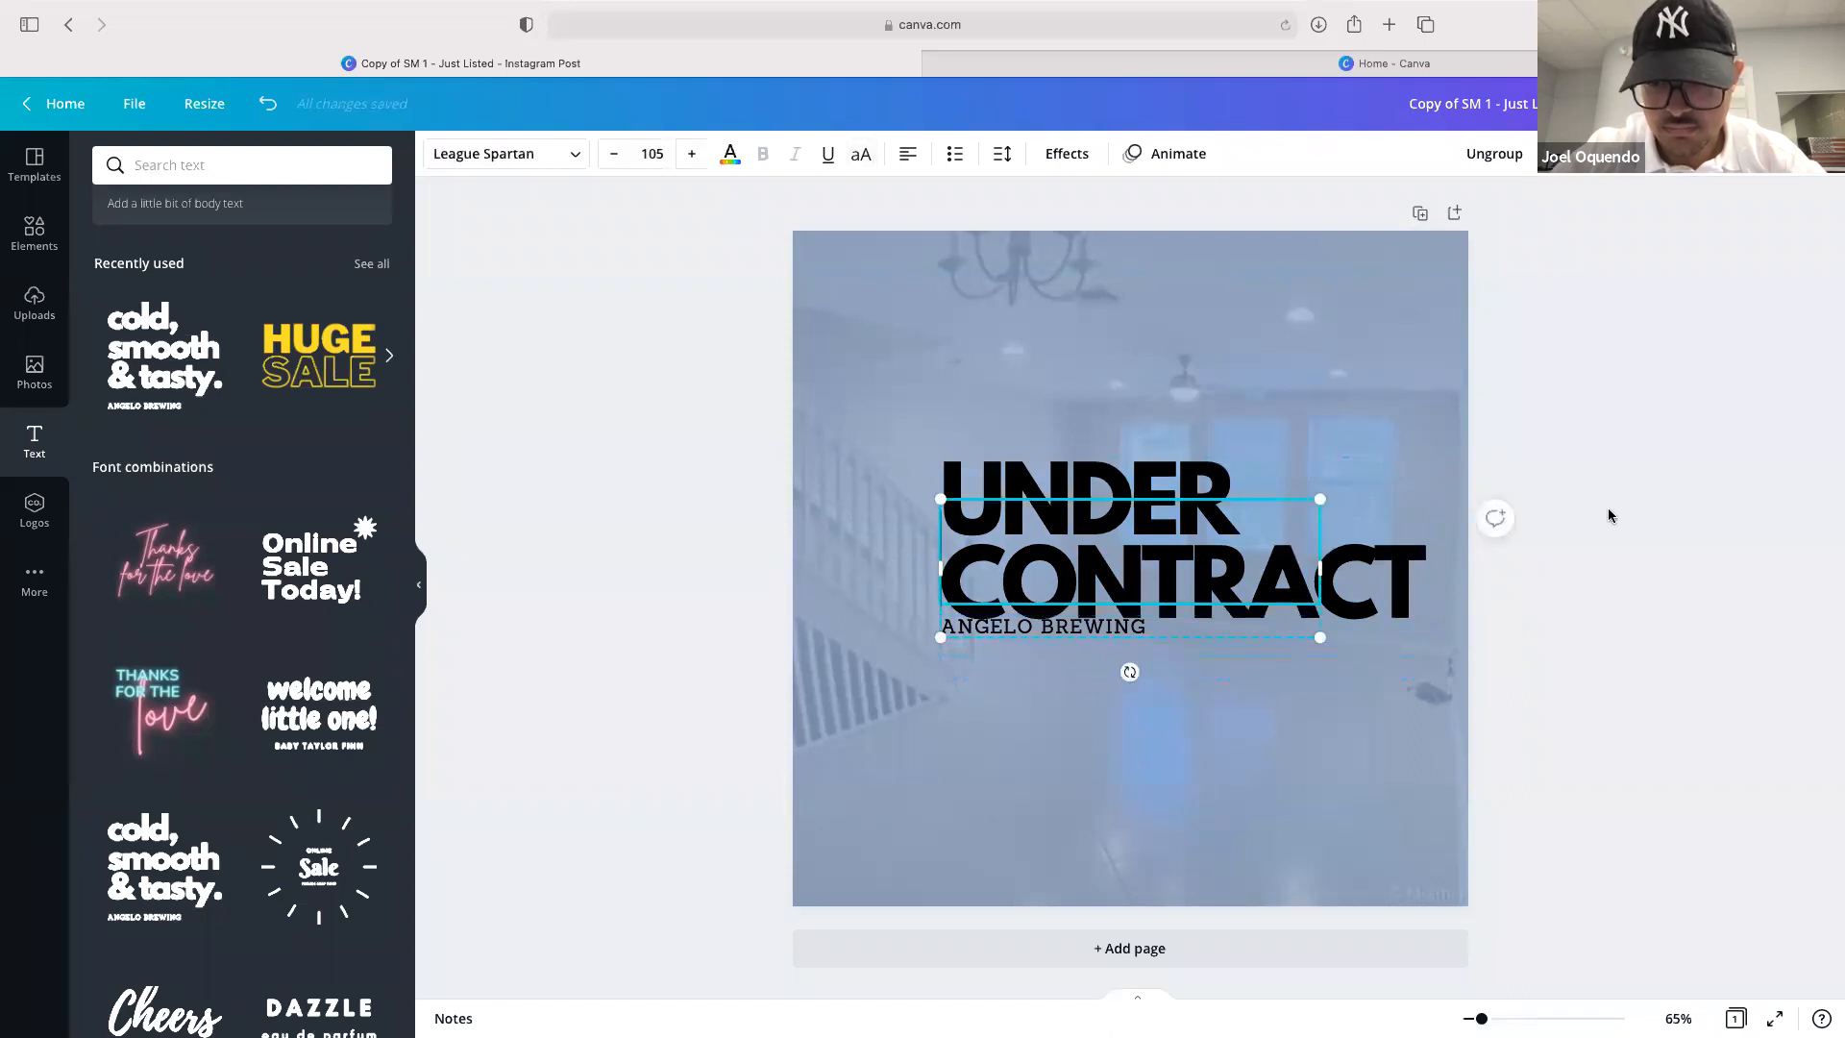
Ungroup the heading's font combination
click(1709, 464)
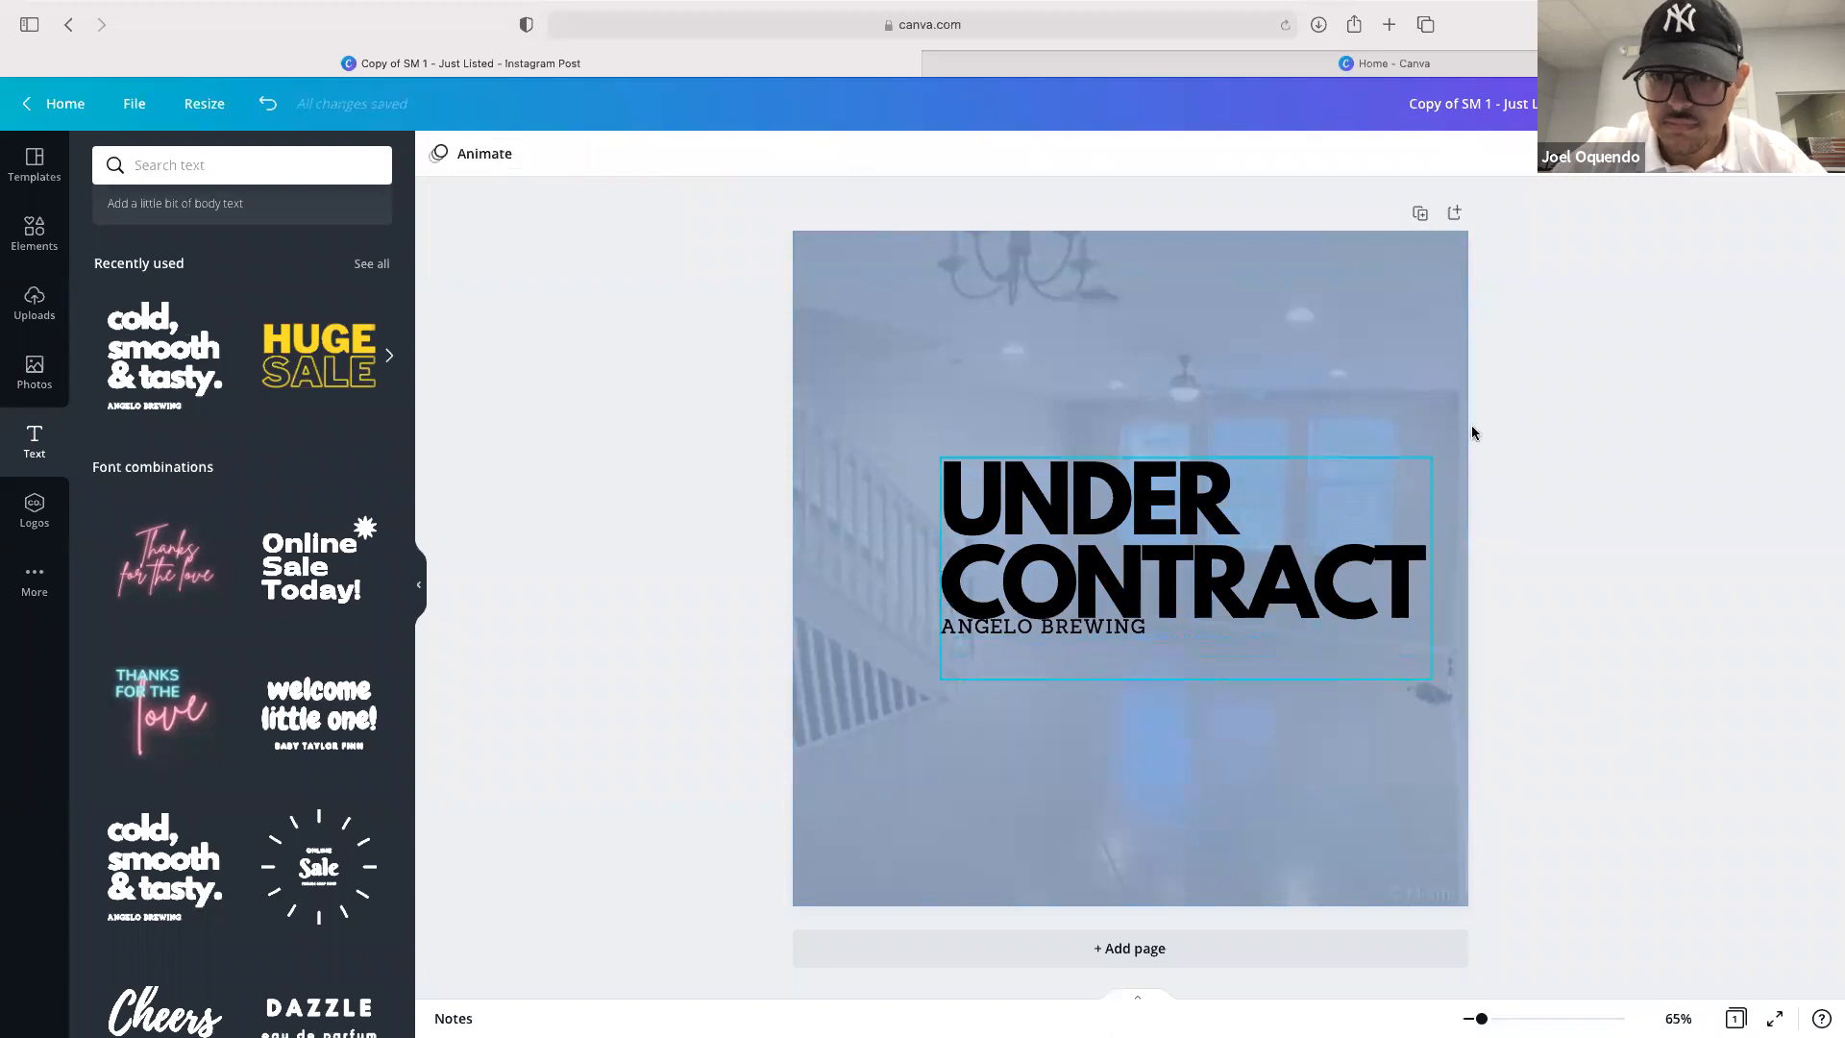
click(1357, 475)
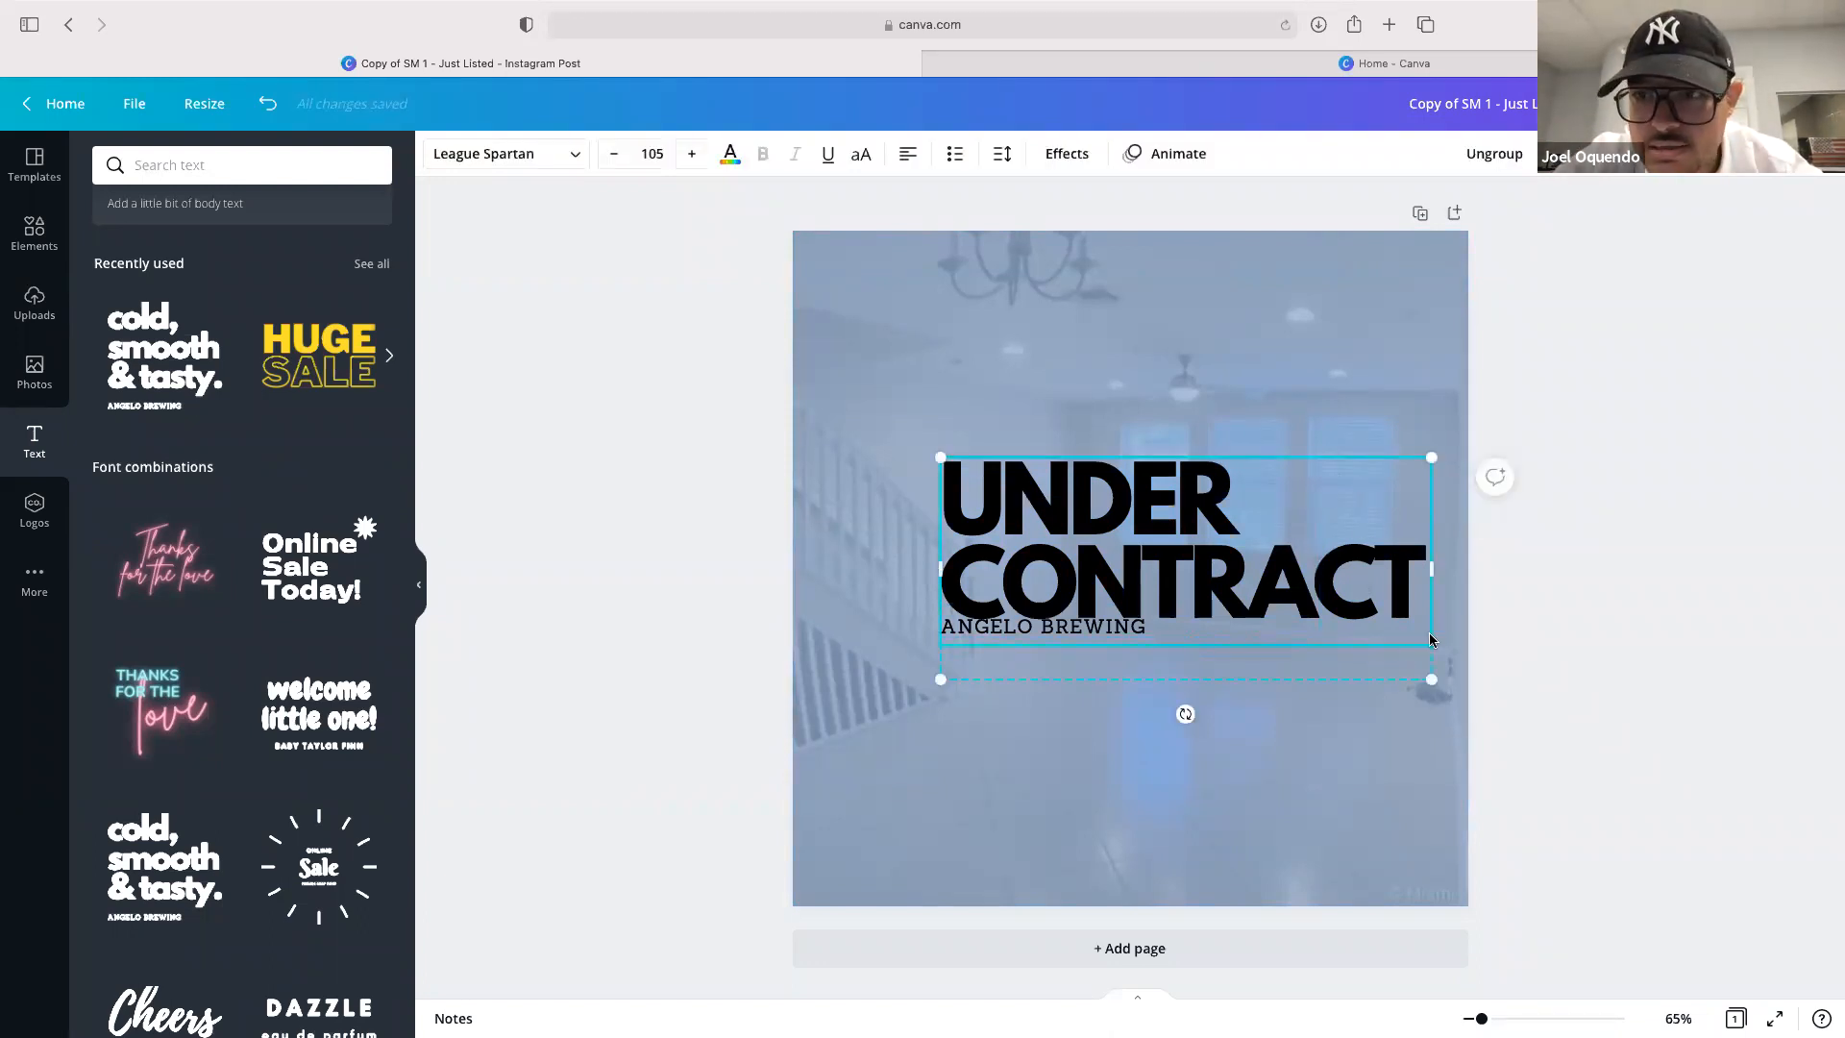
click(1495, 154)
Delete the ANGELO BREWING line and the empty text box beneath the heading
click(1624, 654)
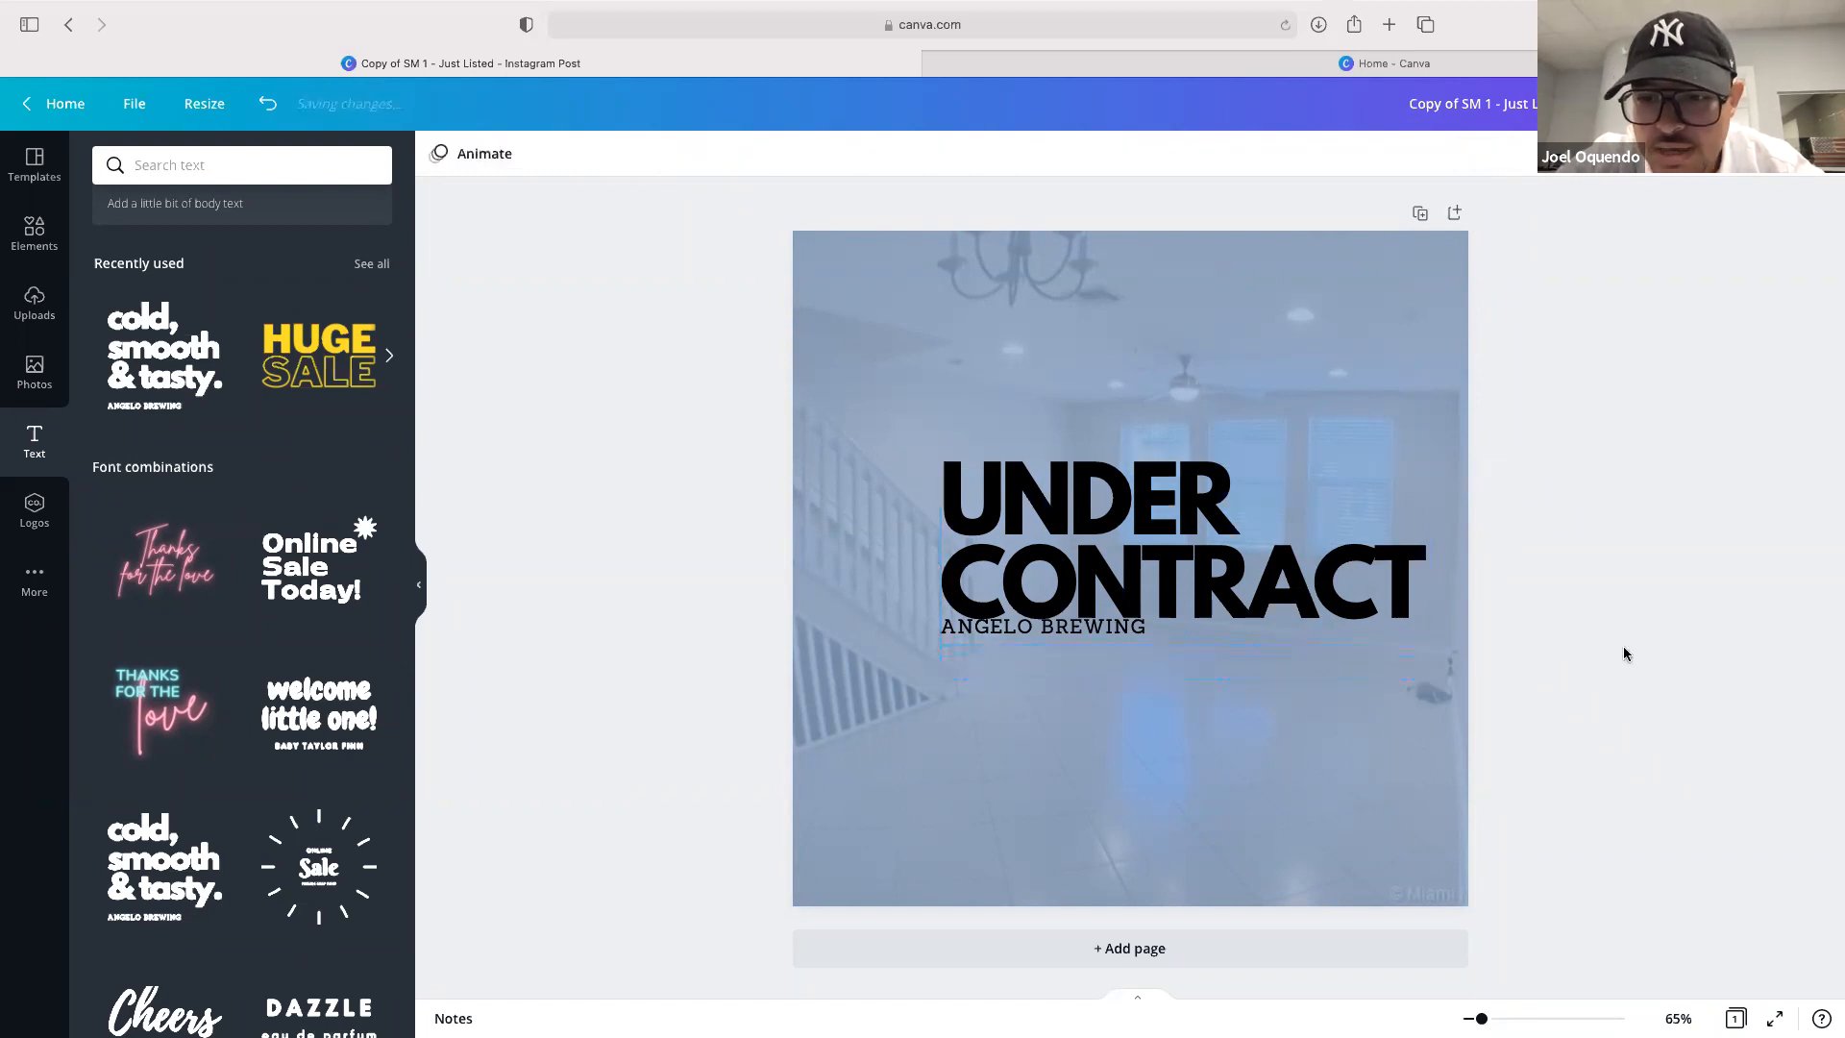
click(1029, 671)
key(Delete)
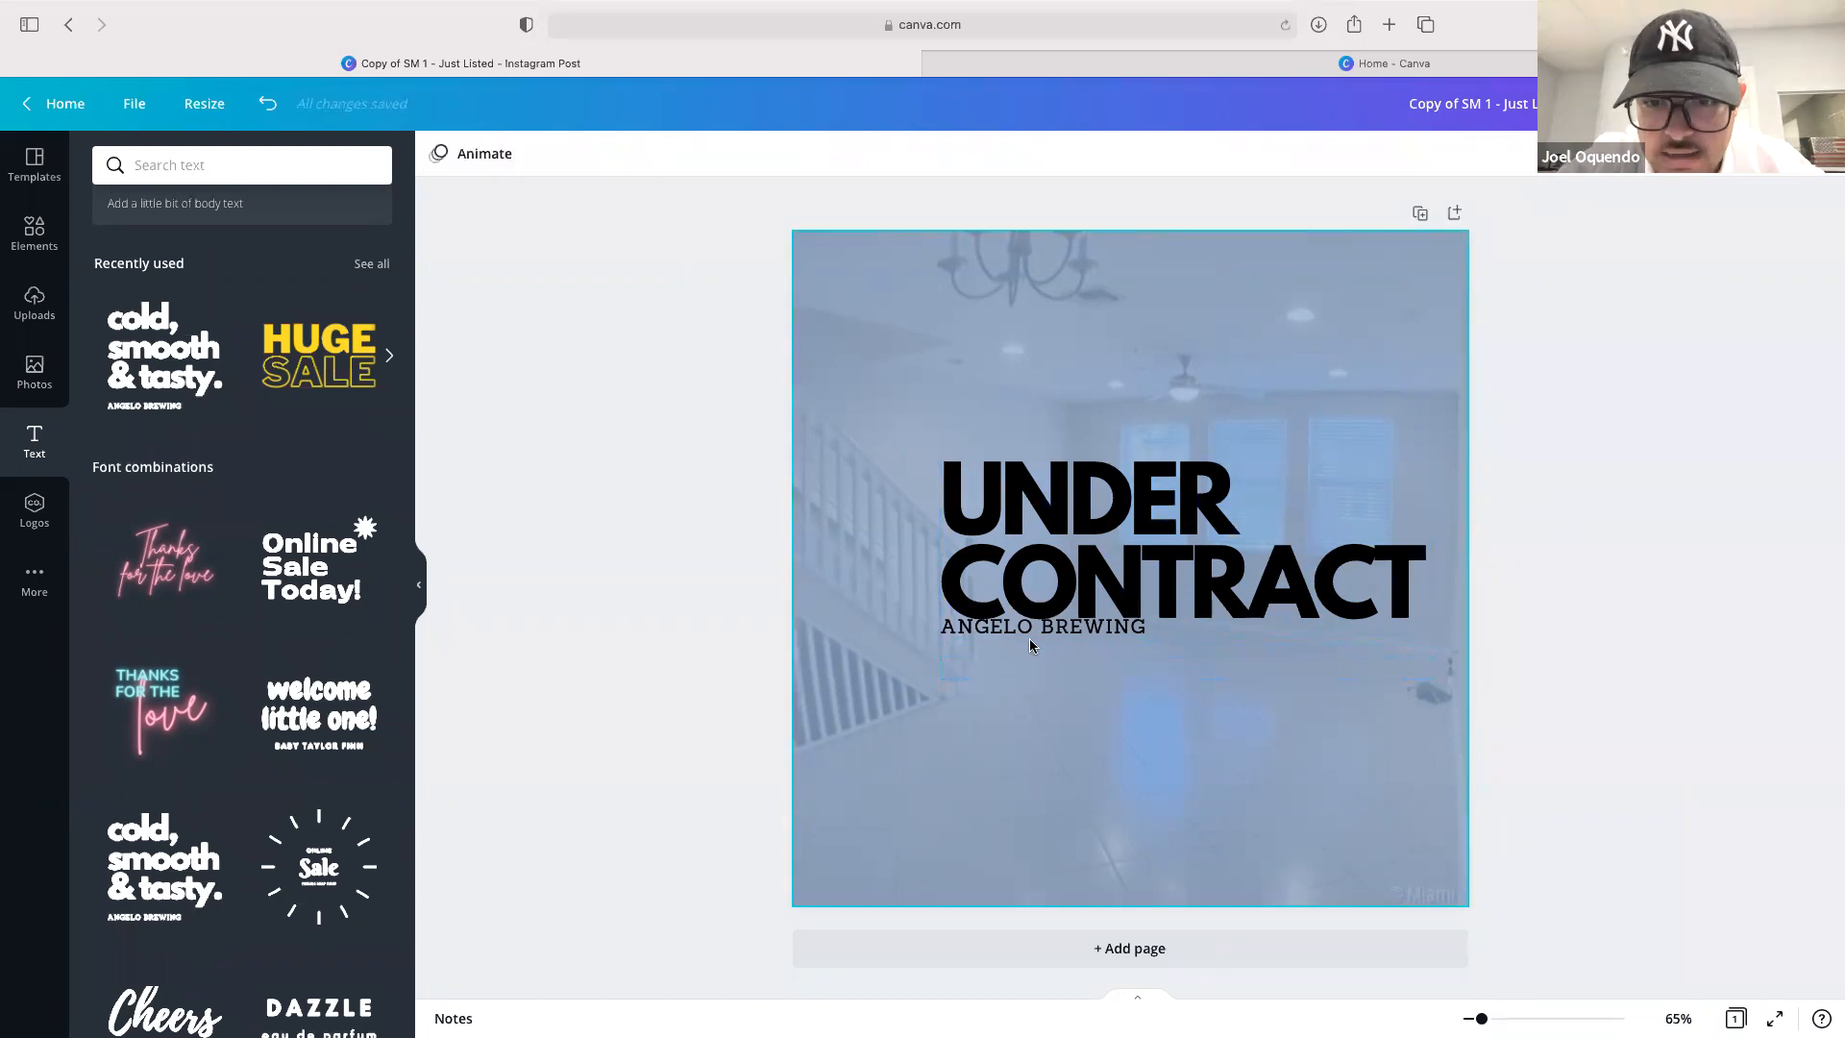
click(1030, 624)
click(1021, 778)
key(Delete)
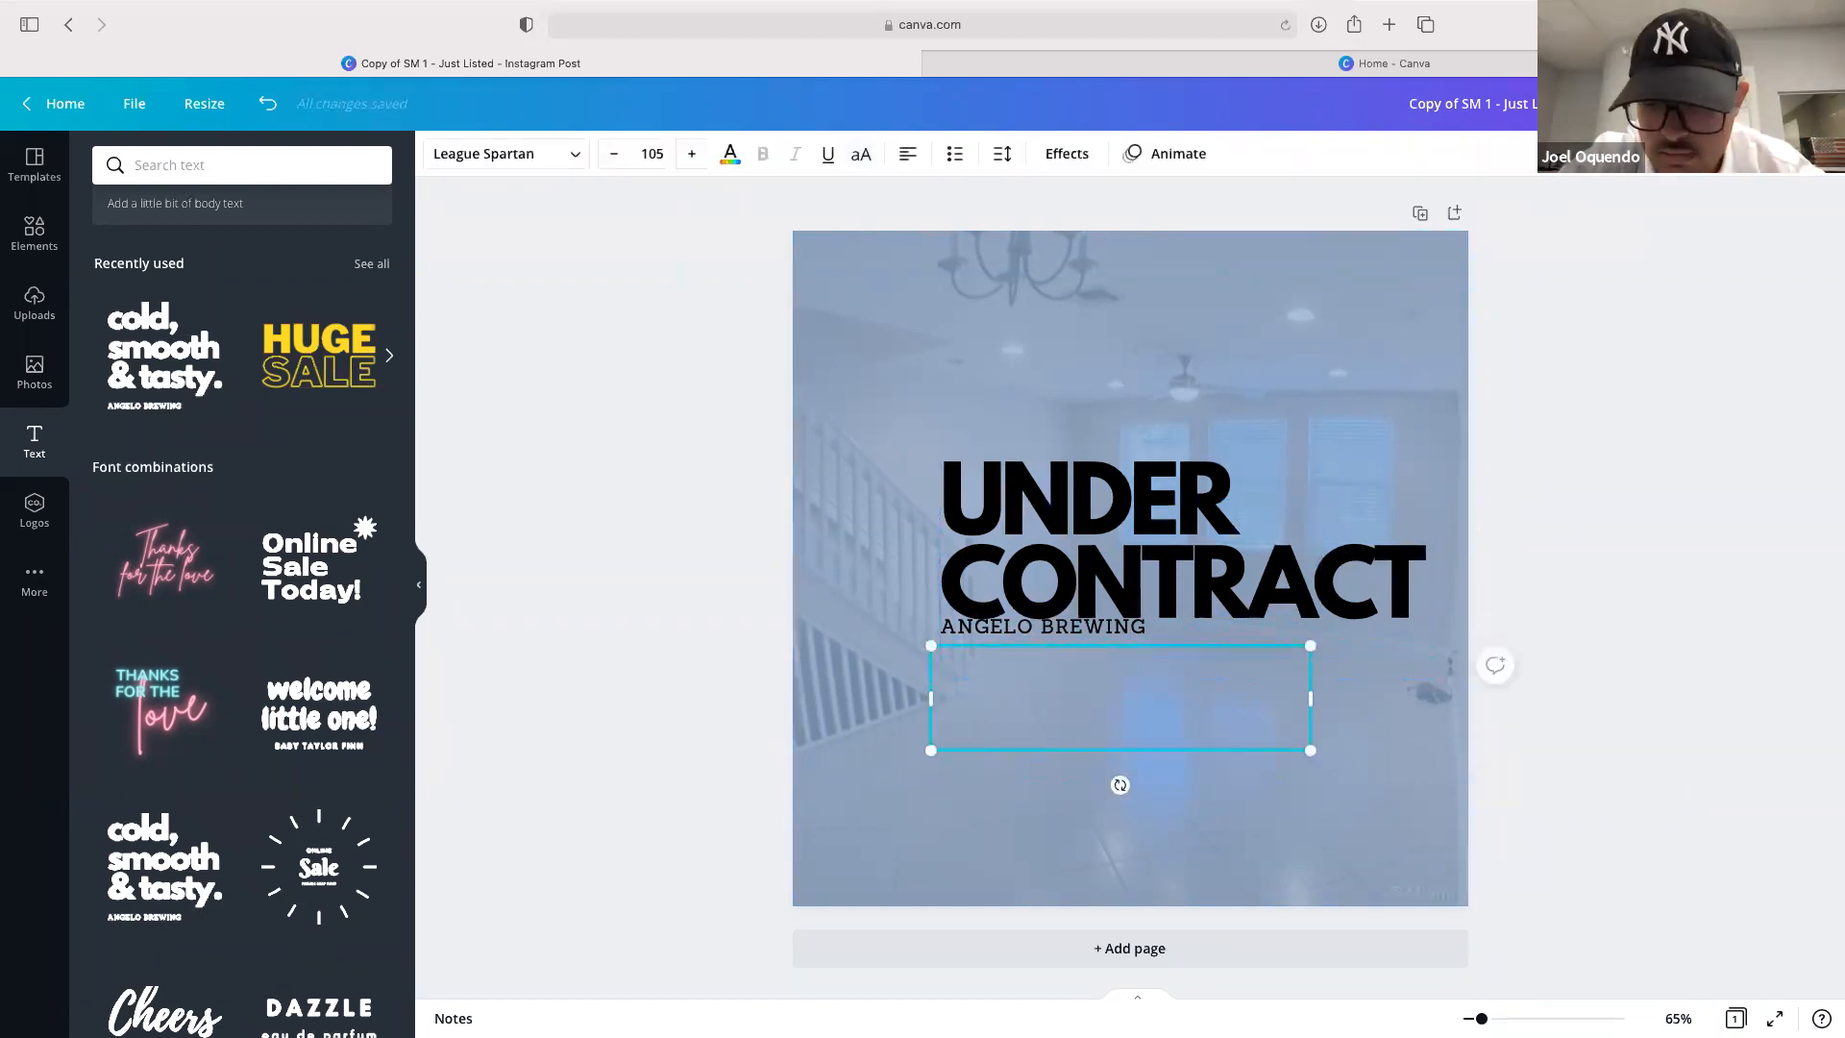
key(Delete)
drag(1012, 630, 991, 811)
key(Delete)
key(Delete)
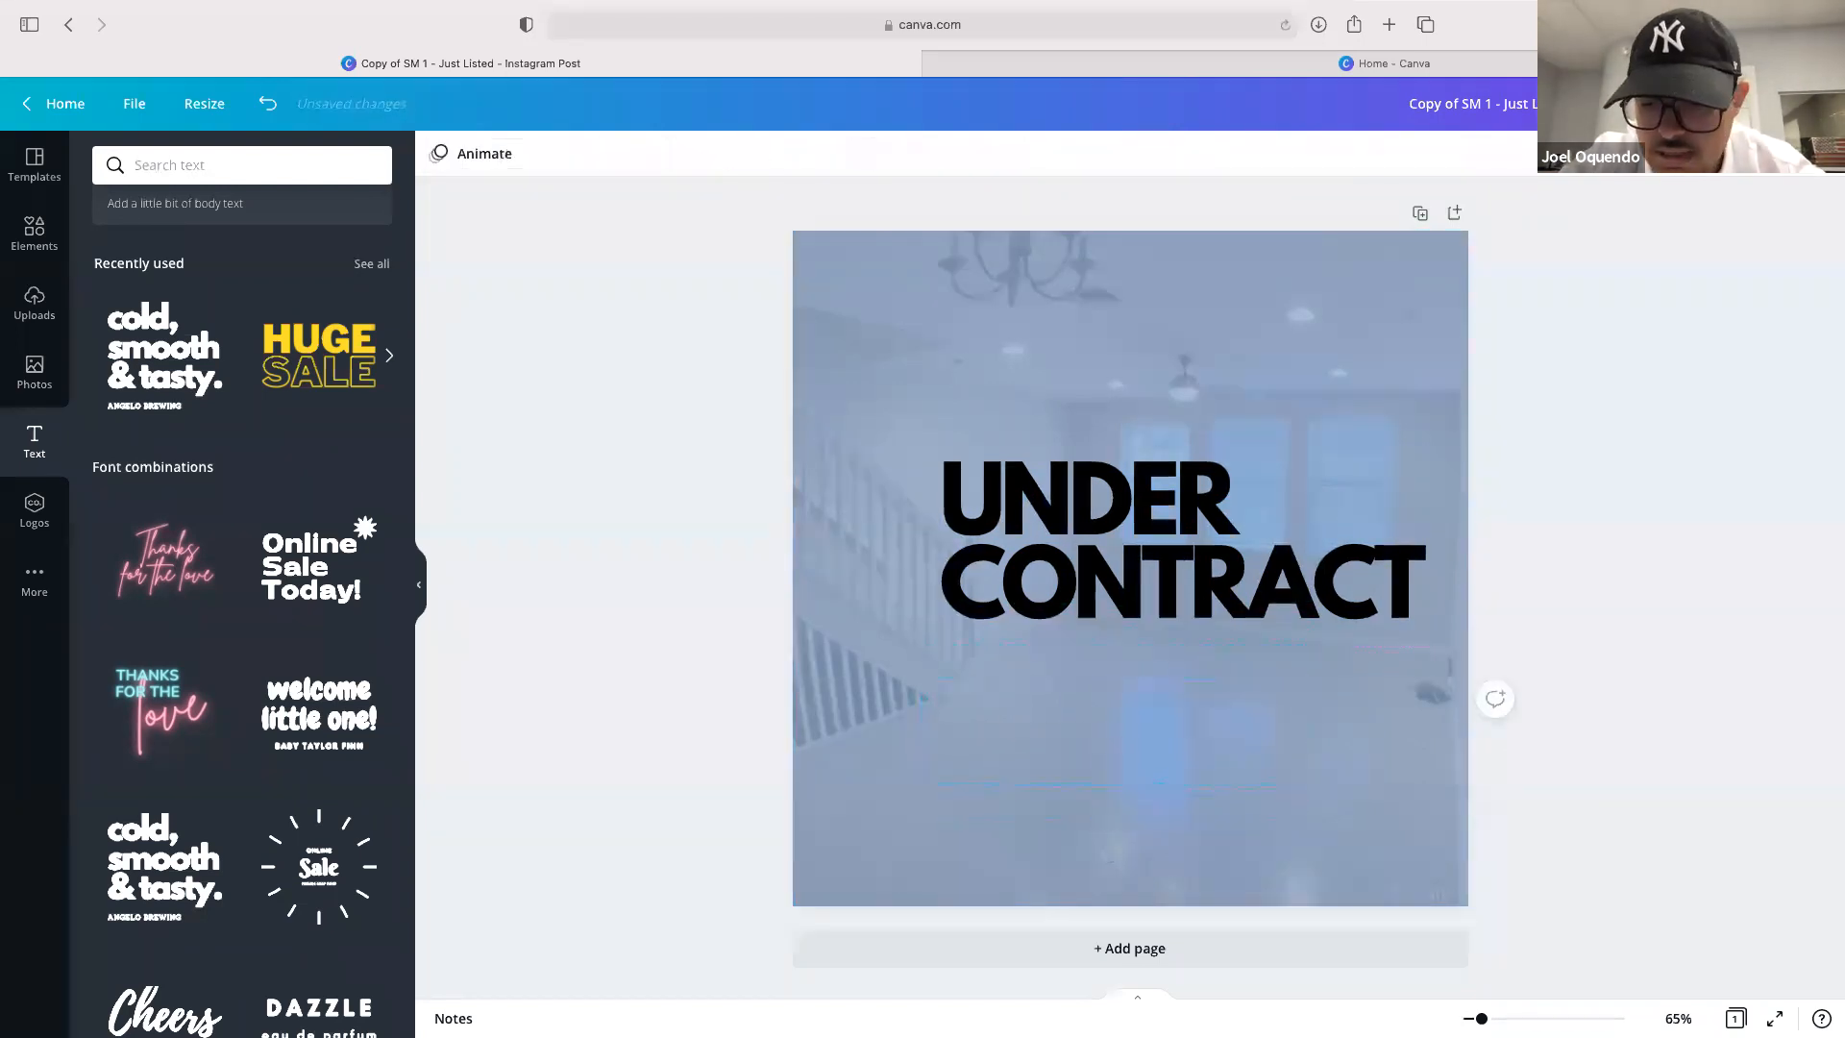
Move the UNDER CONTRACT heading to the bottom-left corner of the post
drag(1216, 538, 1070, 799)
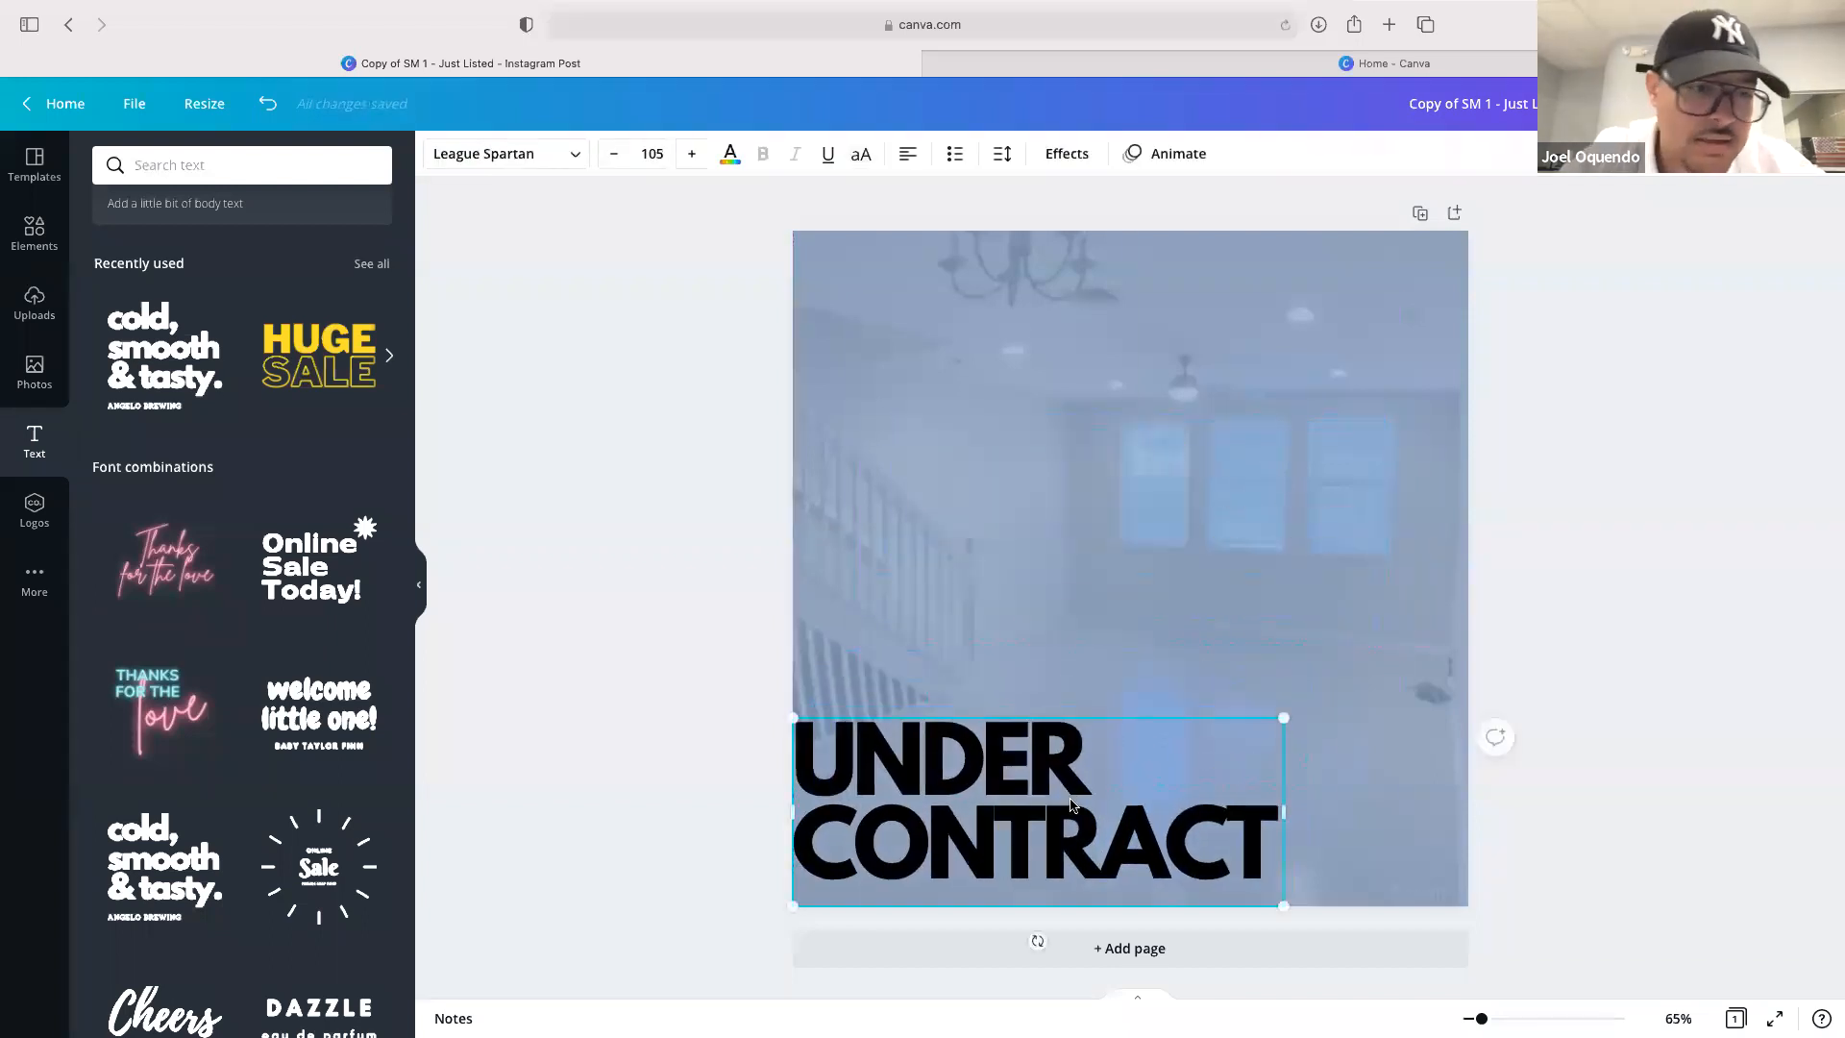
Add the agent's headshot from uploads and shrink it into the bottom-right corner of the post
click(33, 299)
scroll(276, 833, down, 10)
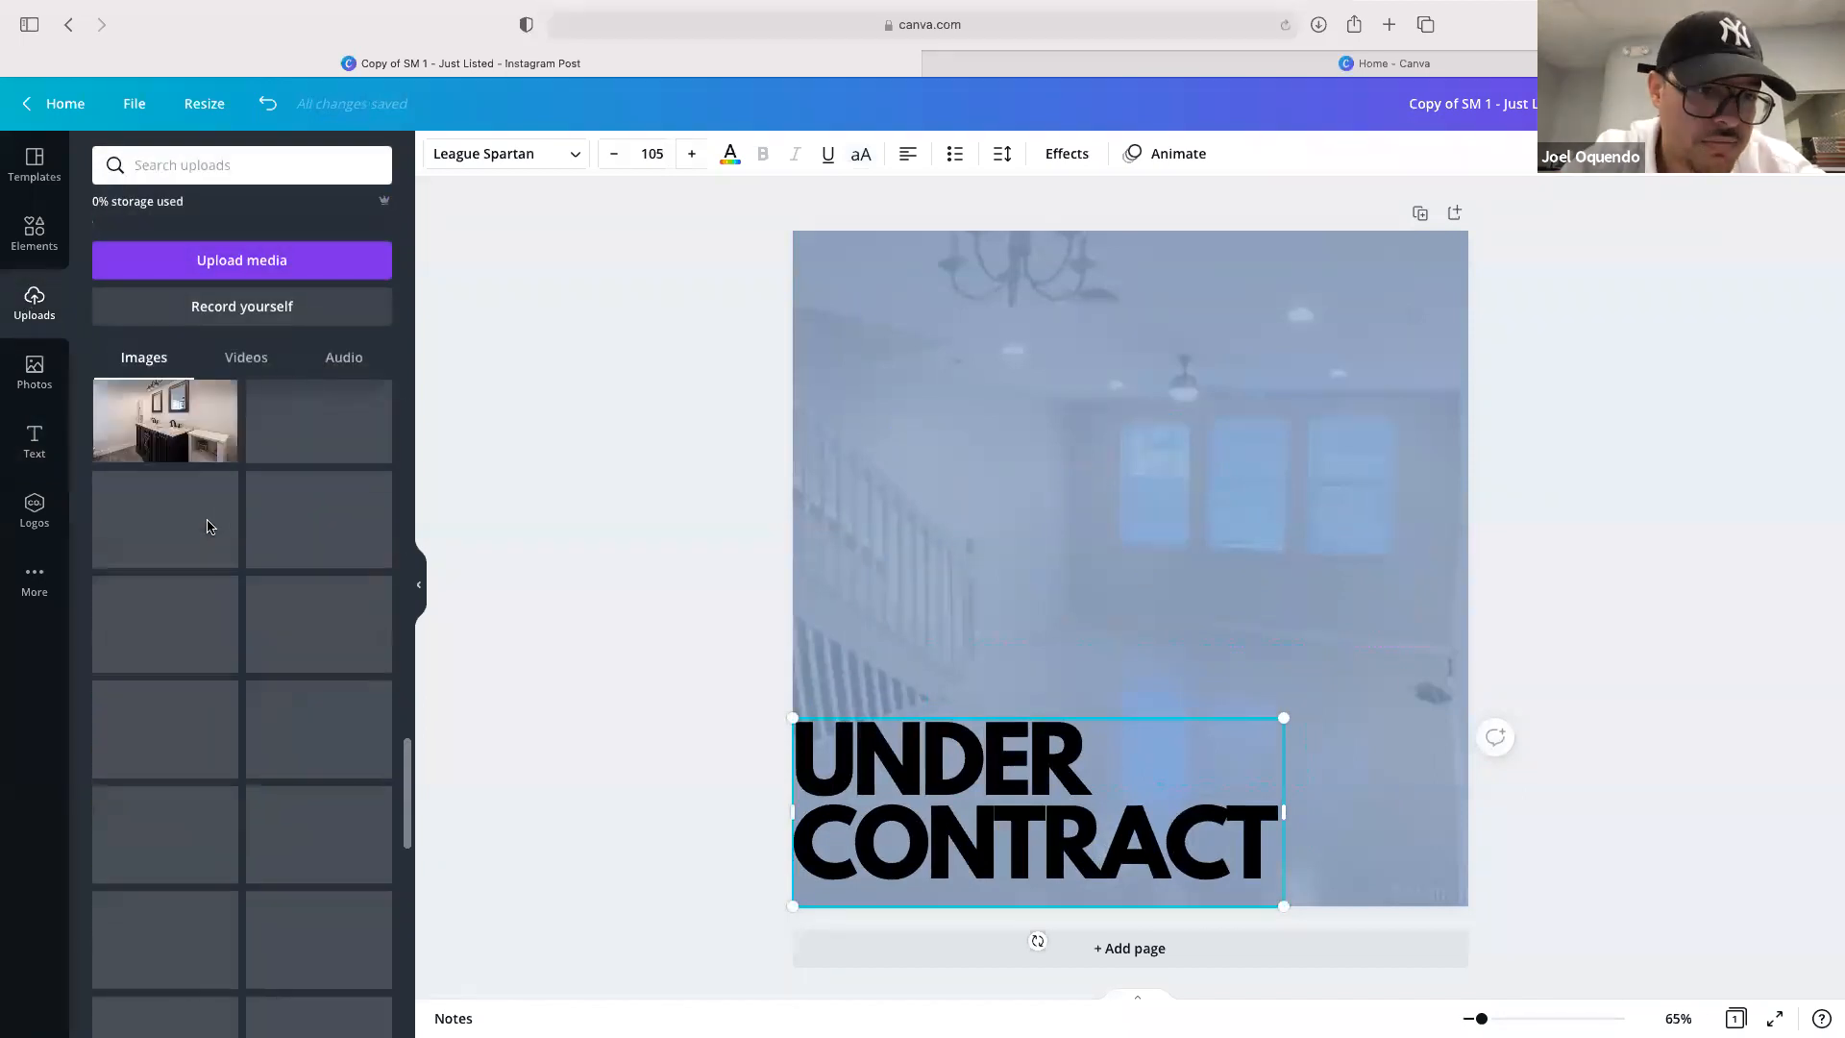
scroll(275, 832, down, 15)
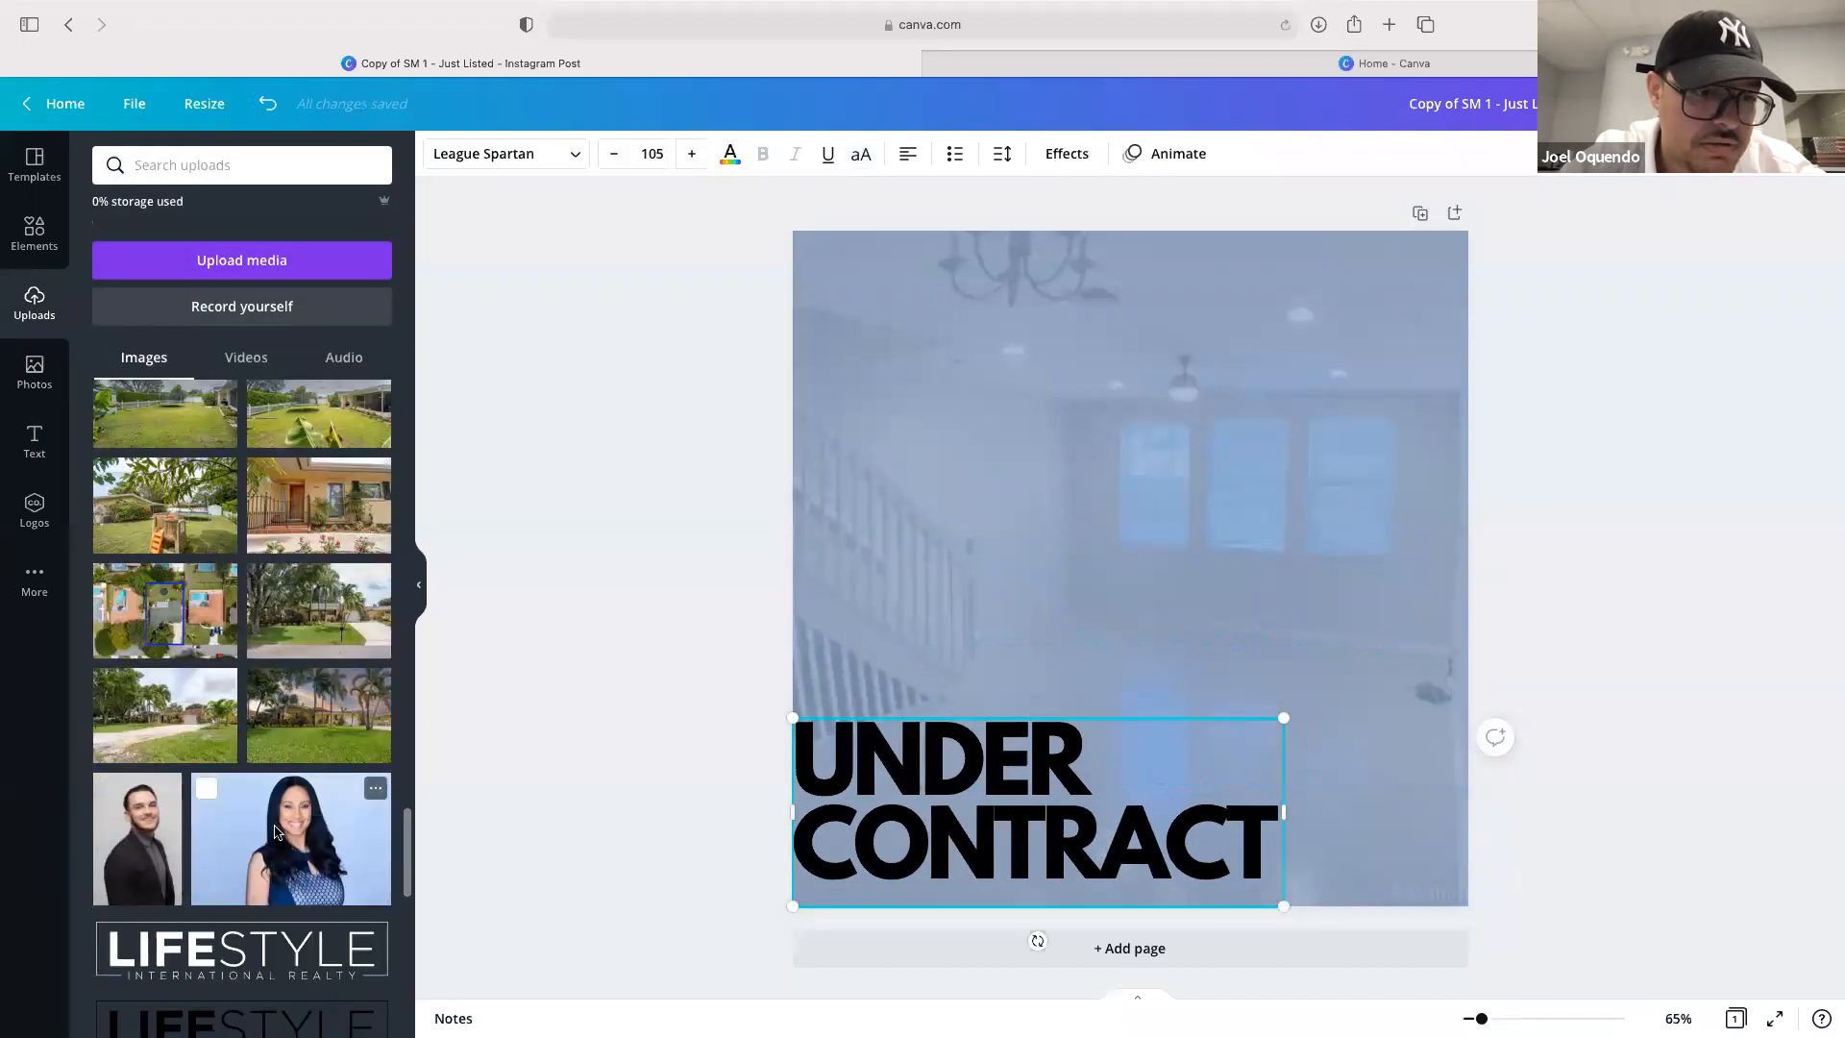
scroll(276, 832, down, 10)
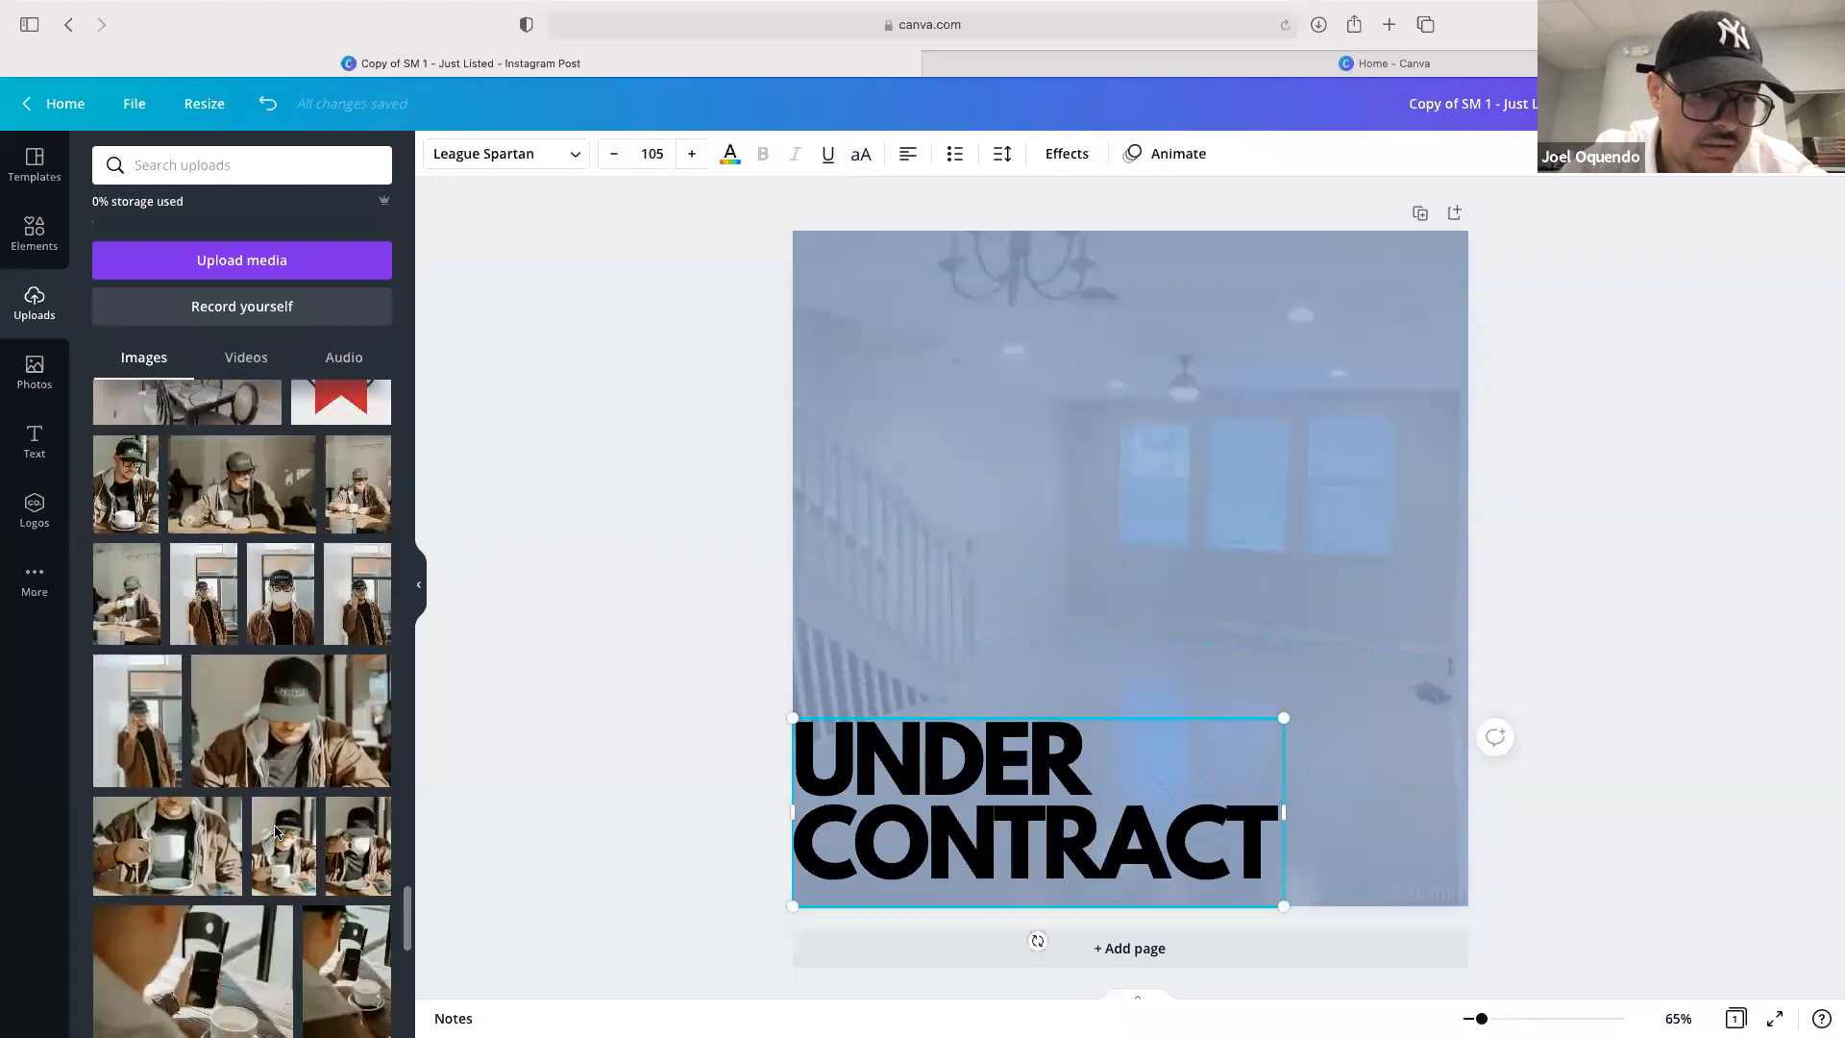
scroll(276, 832, down, 3)
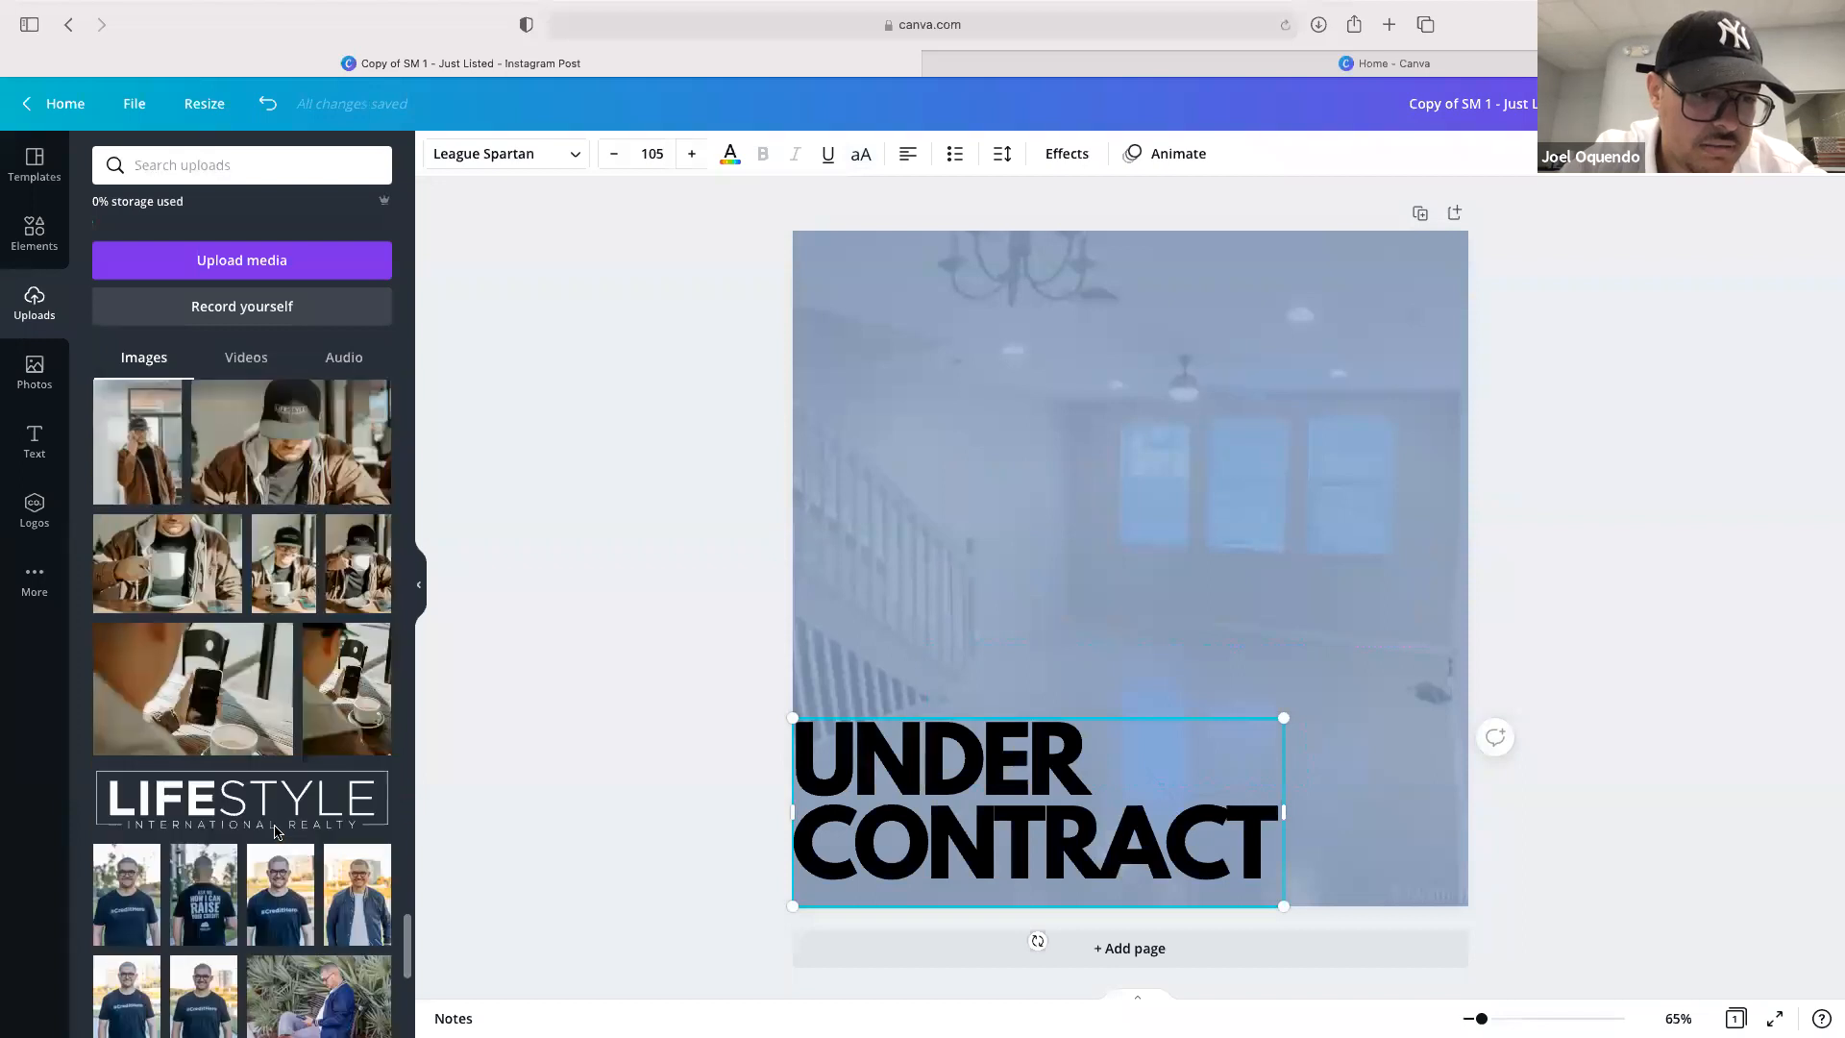
scroll(276, 832, down, 6)
scroll(385, 637, up, 2)
scroll(384, 637, down, 3)
drag(1253, 818, 1361, 781)
drag(1577, 814, 1368, 671)
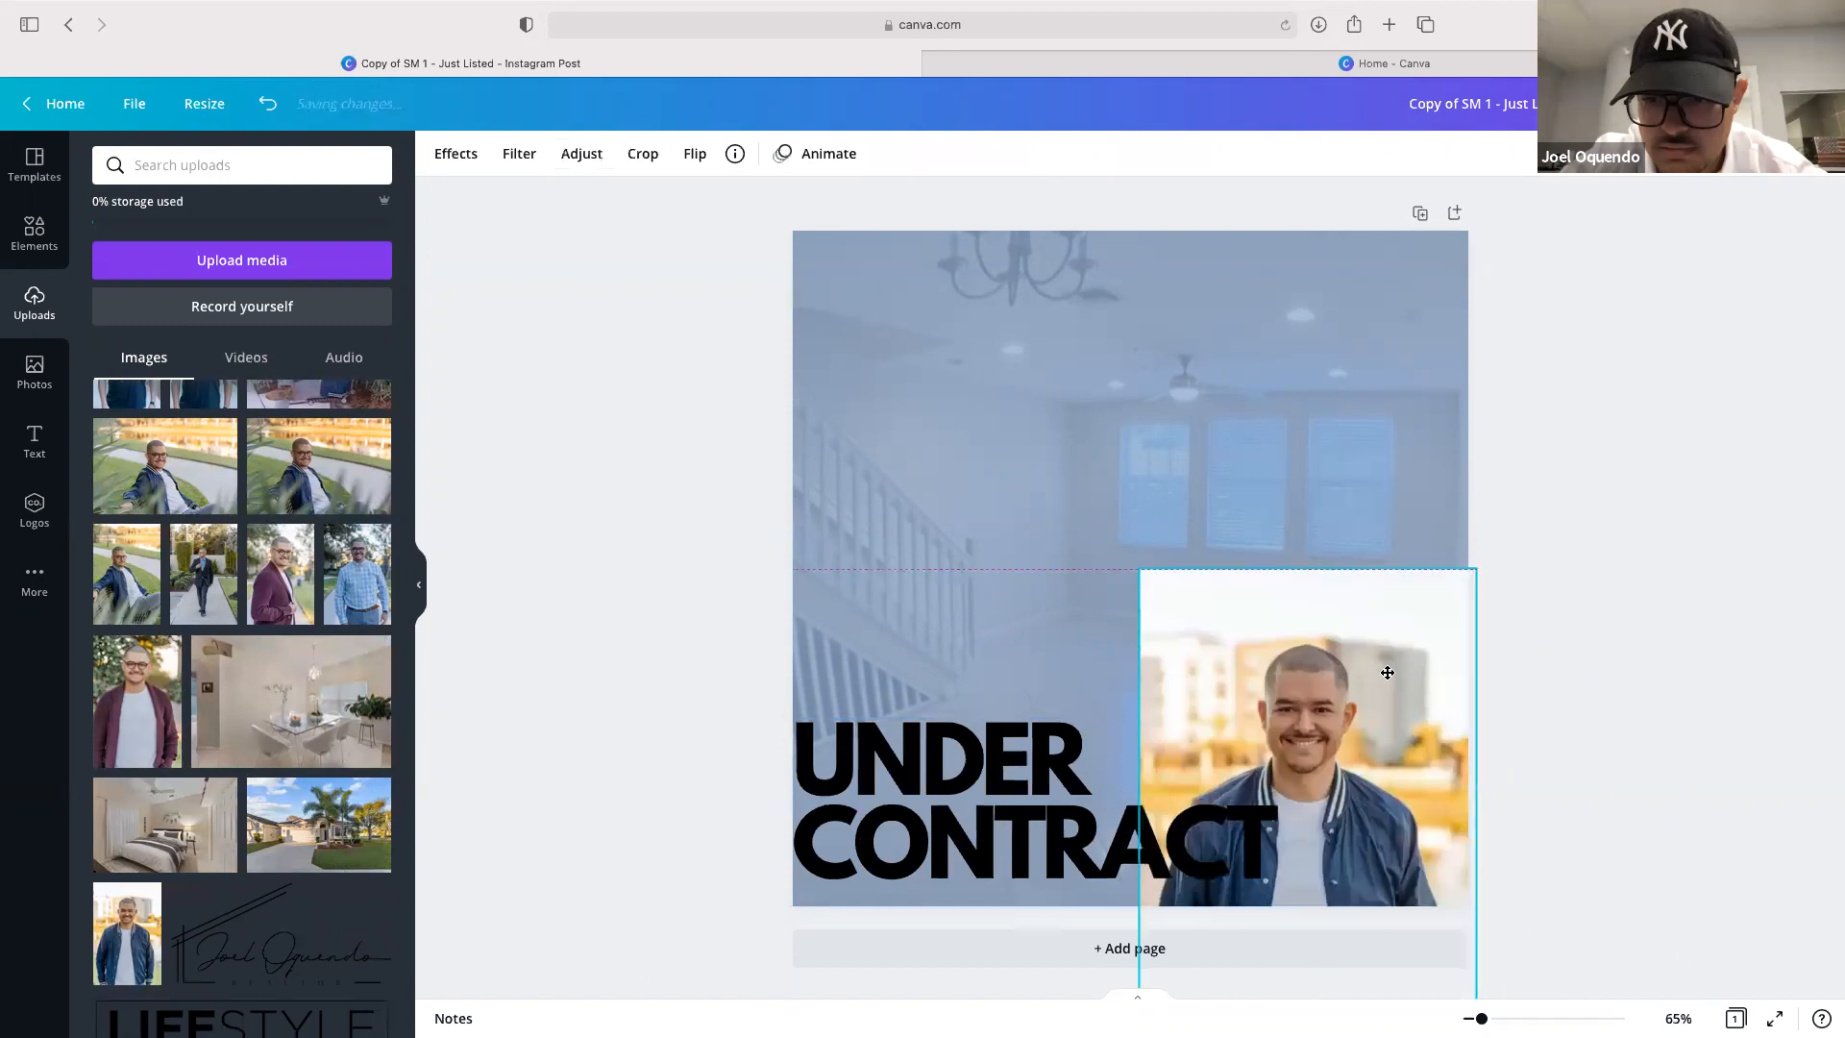
drag(1474, 566, 1372, 785)
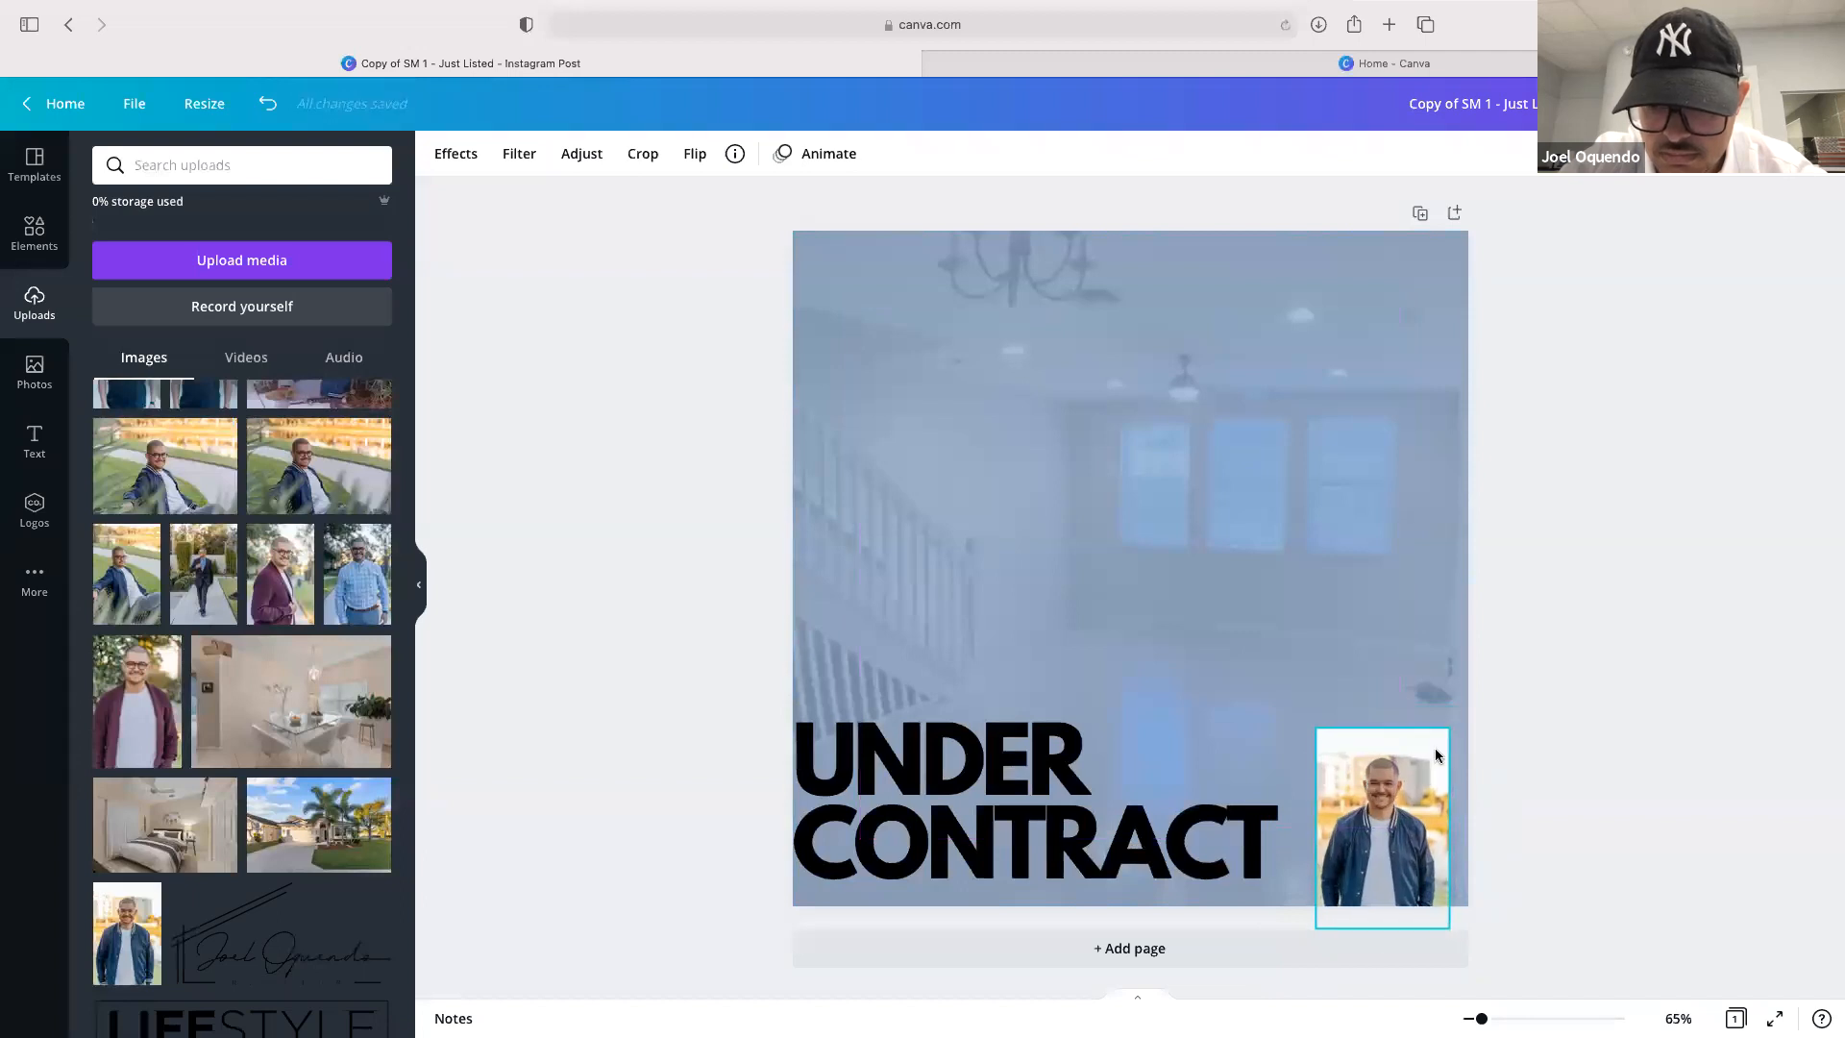
click(1544, 725)
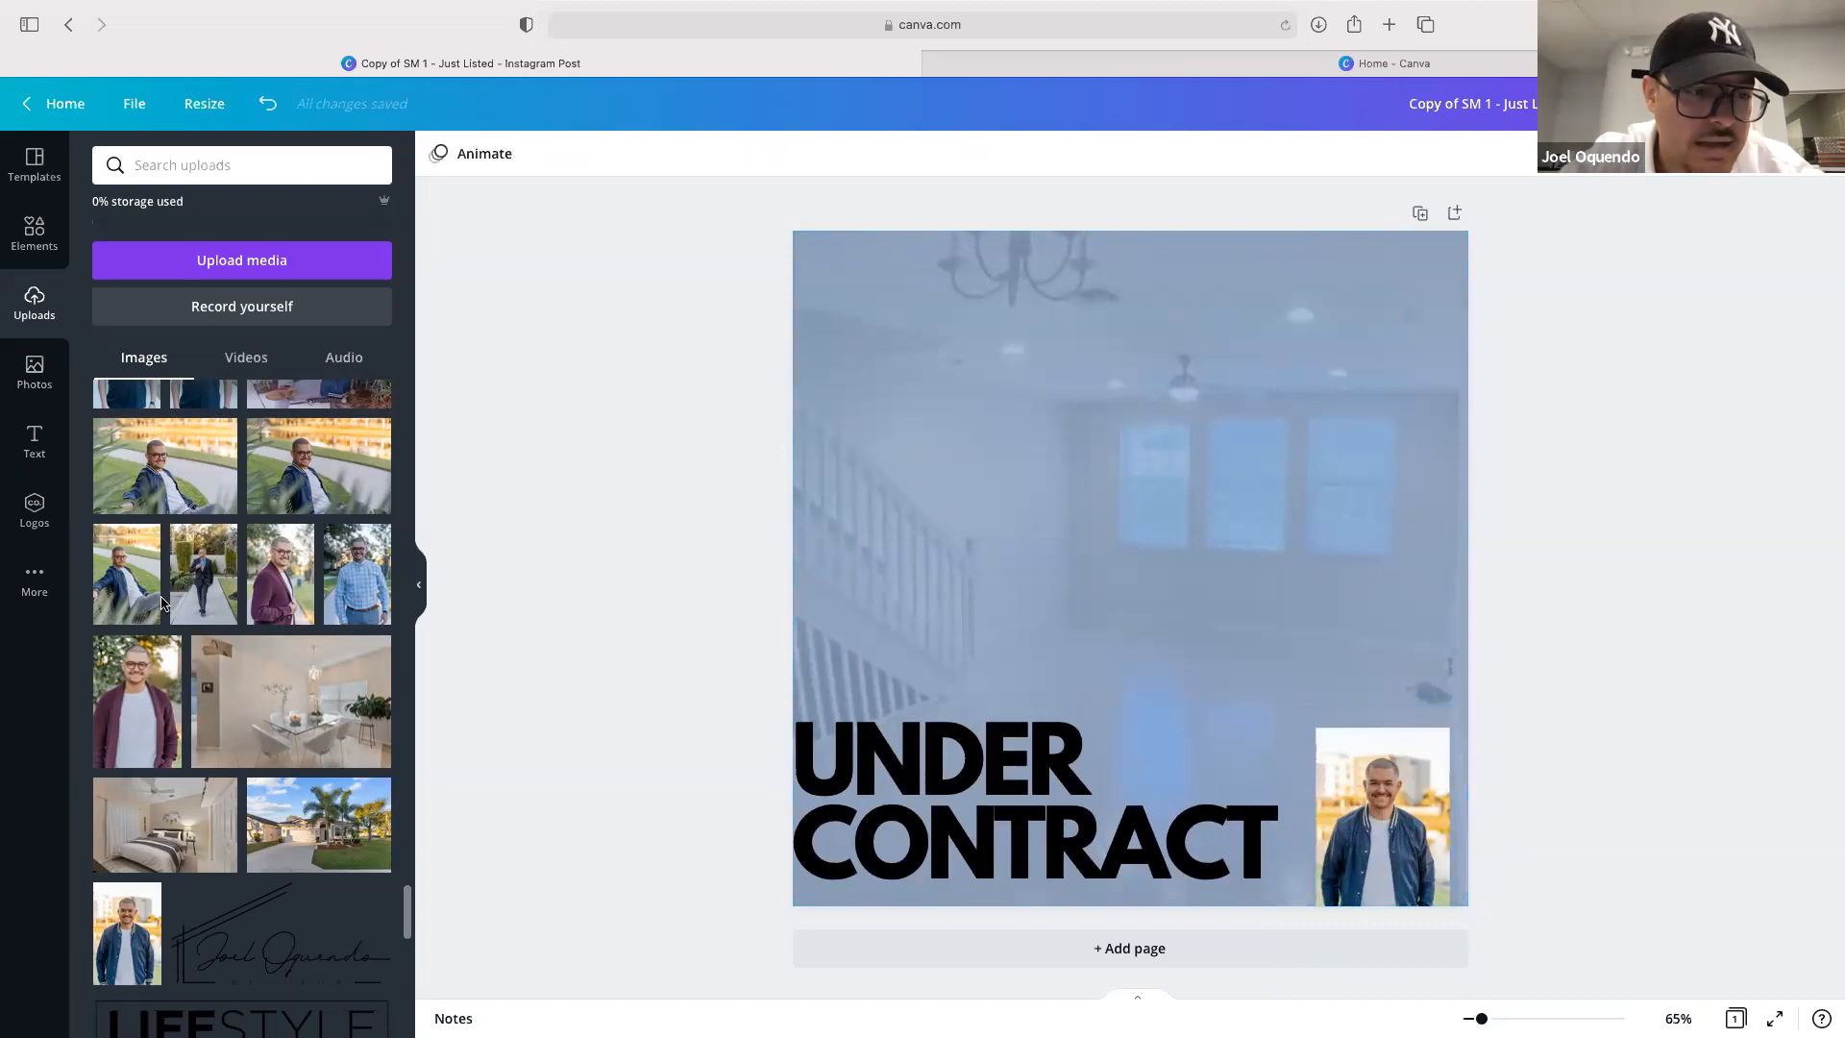
Add a heading reading "Beat multiple offers | represented buyer | west palm beach"
click(33, 444)
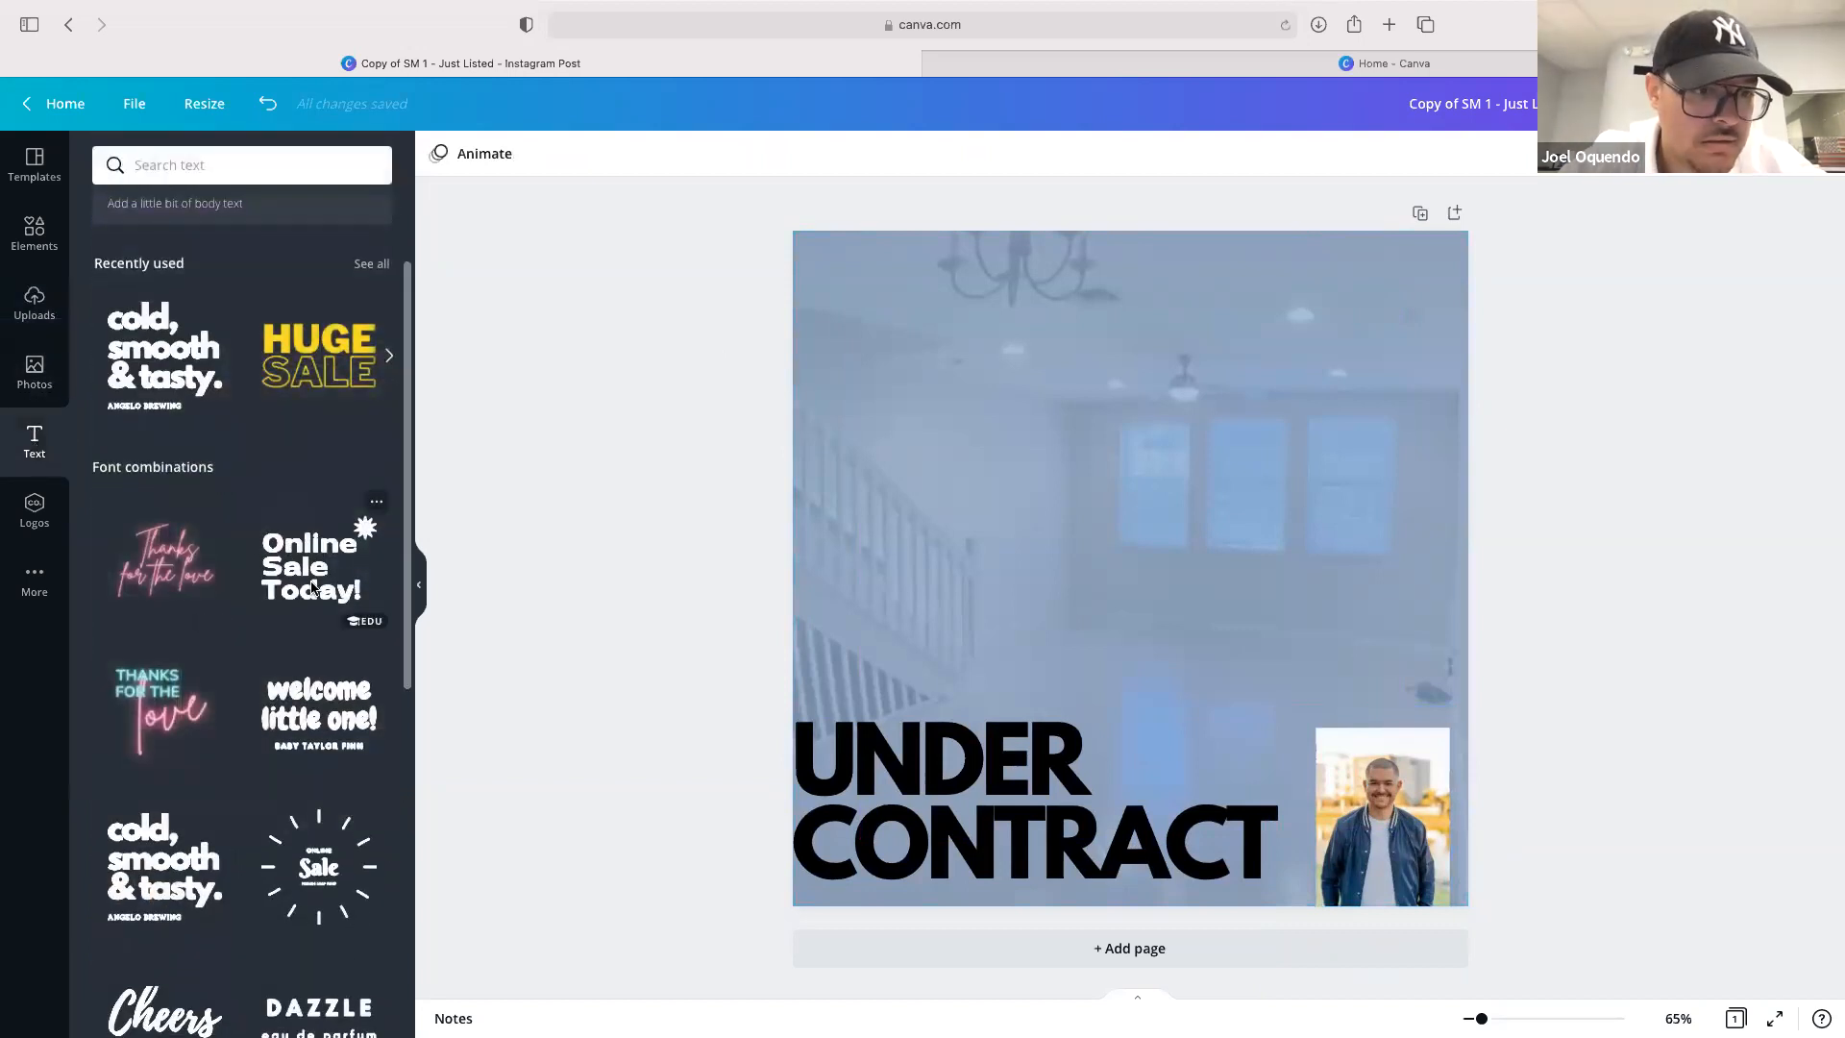
scroll(196, 430, up, 2)
click(202, 266)
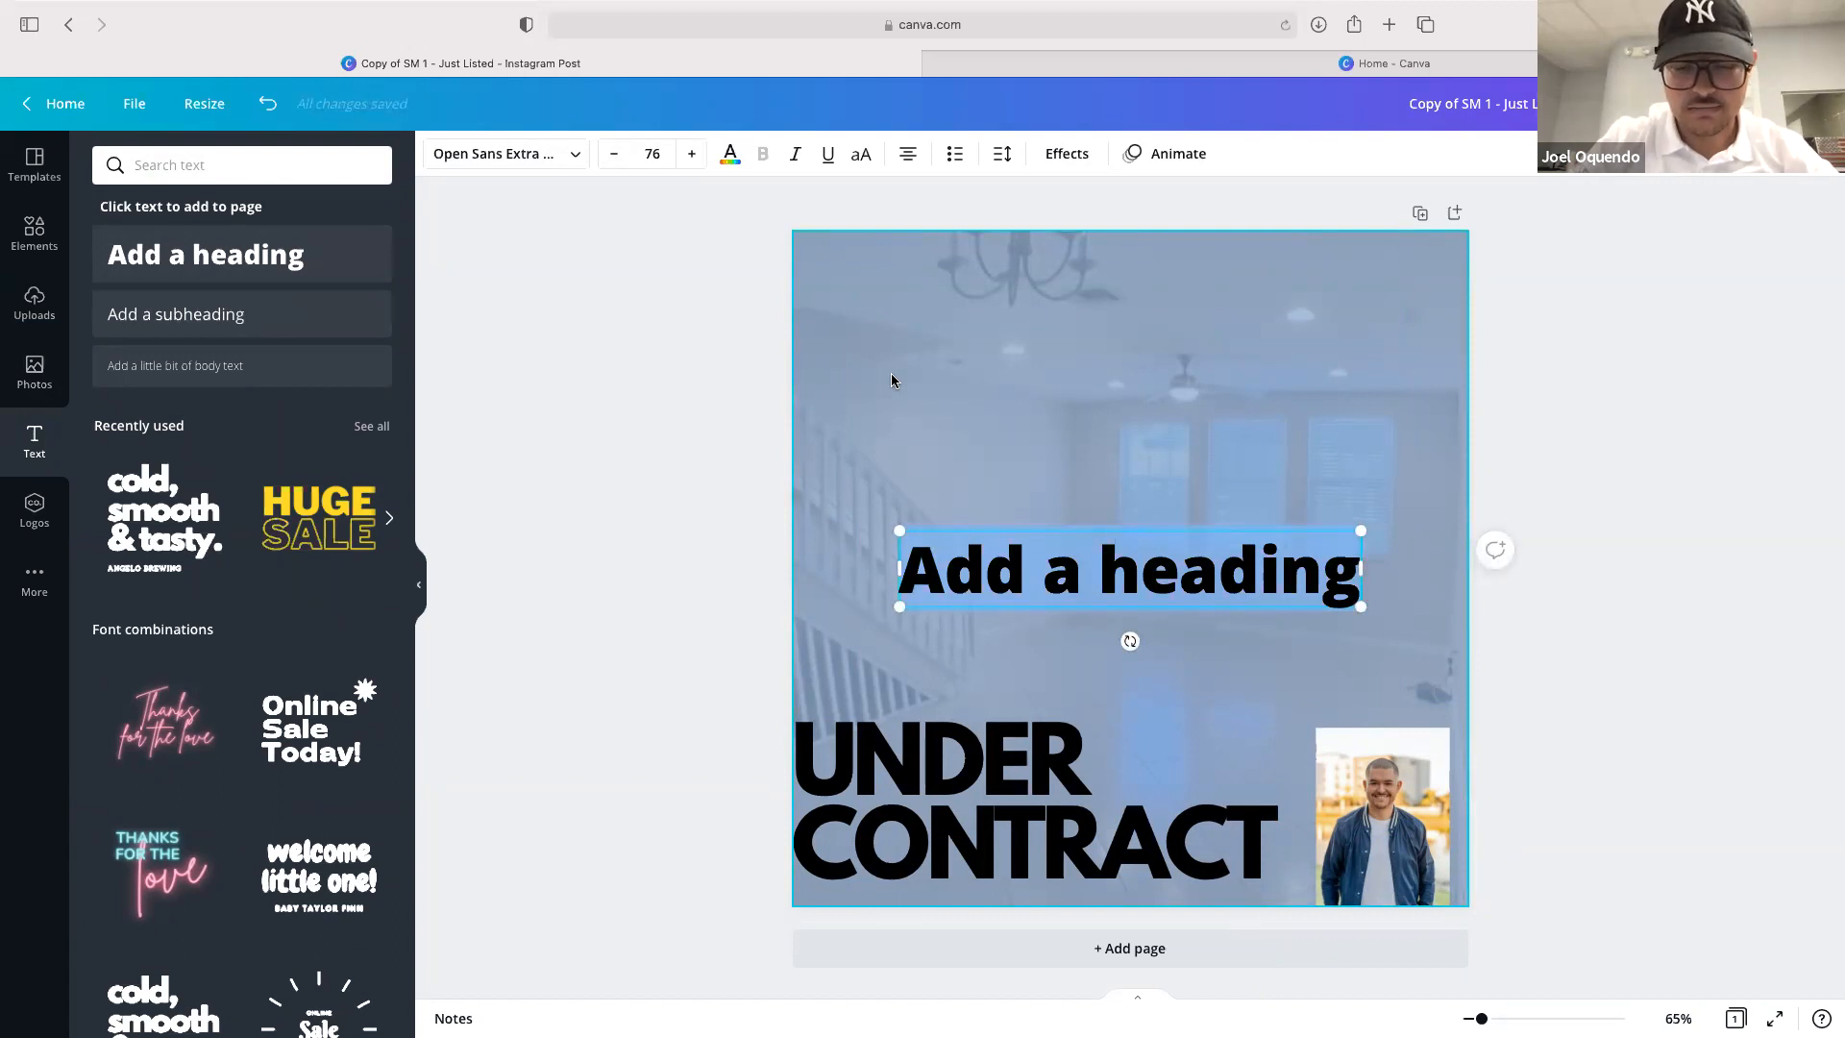
text(Beat)
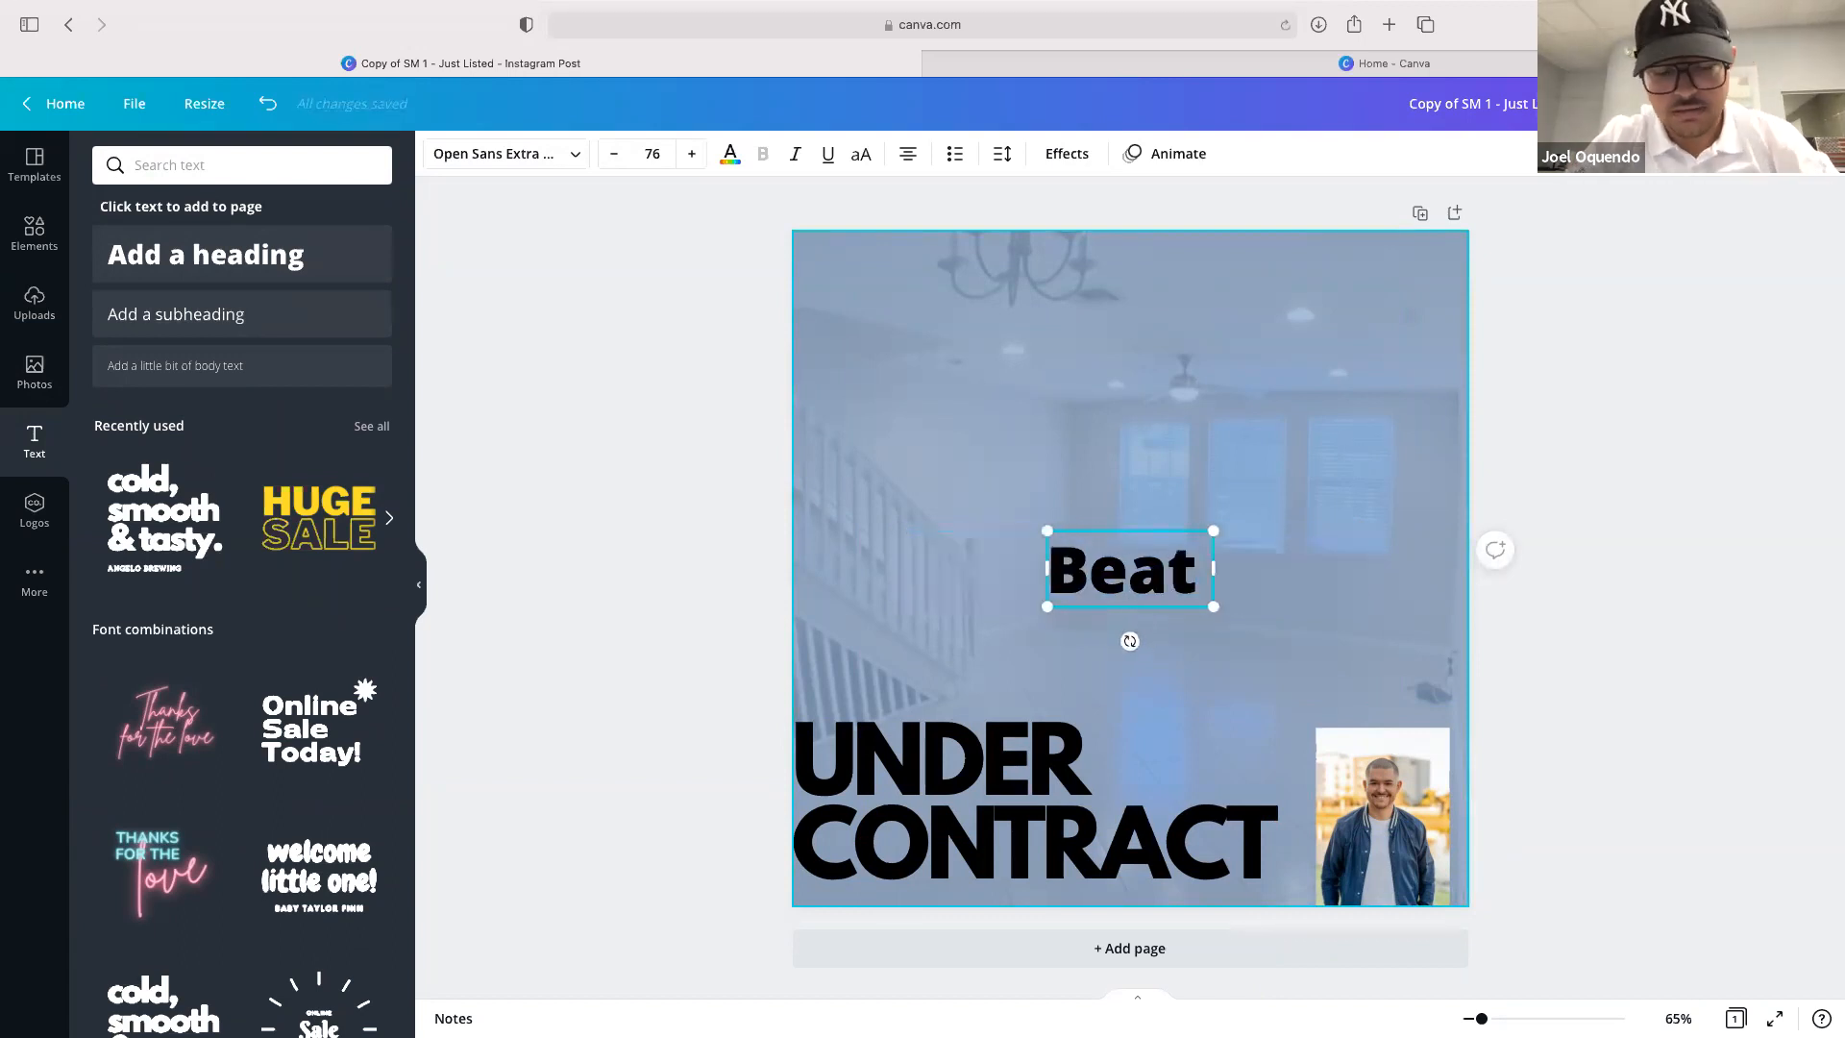
text( multiple of)
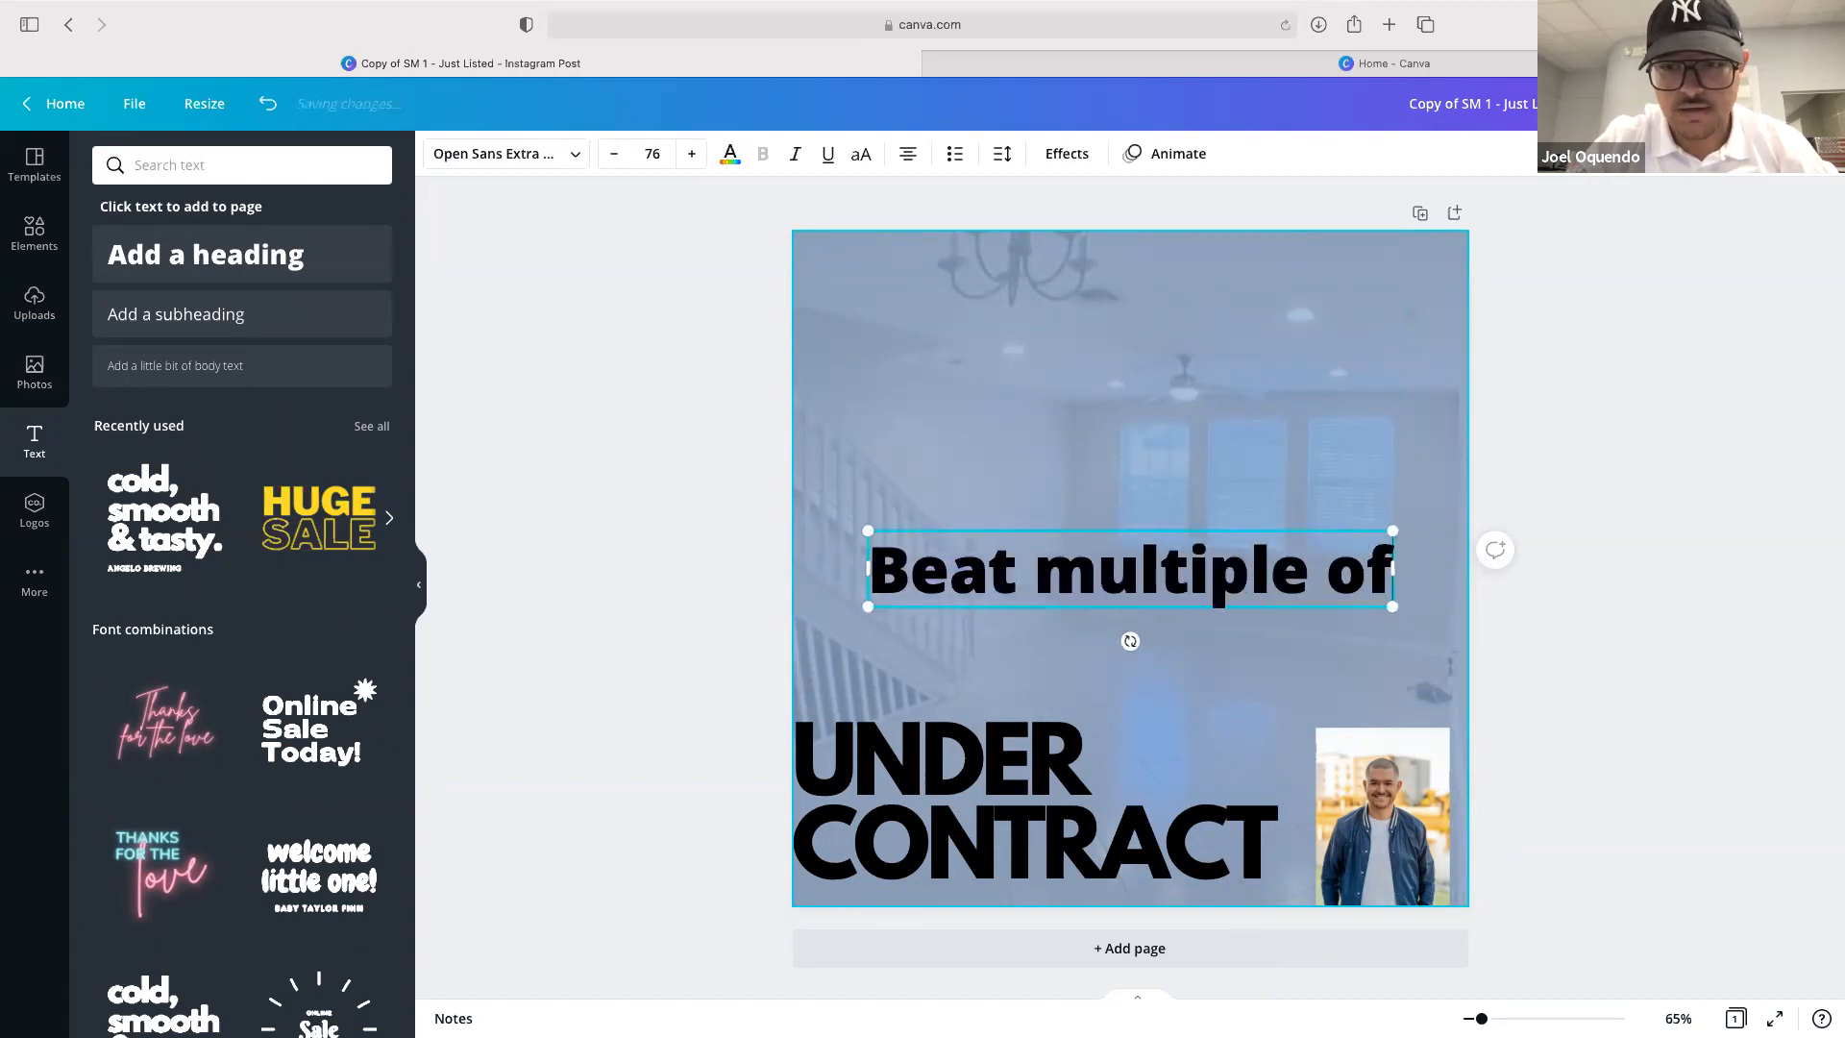
text(fers)
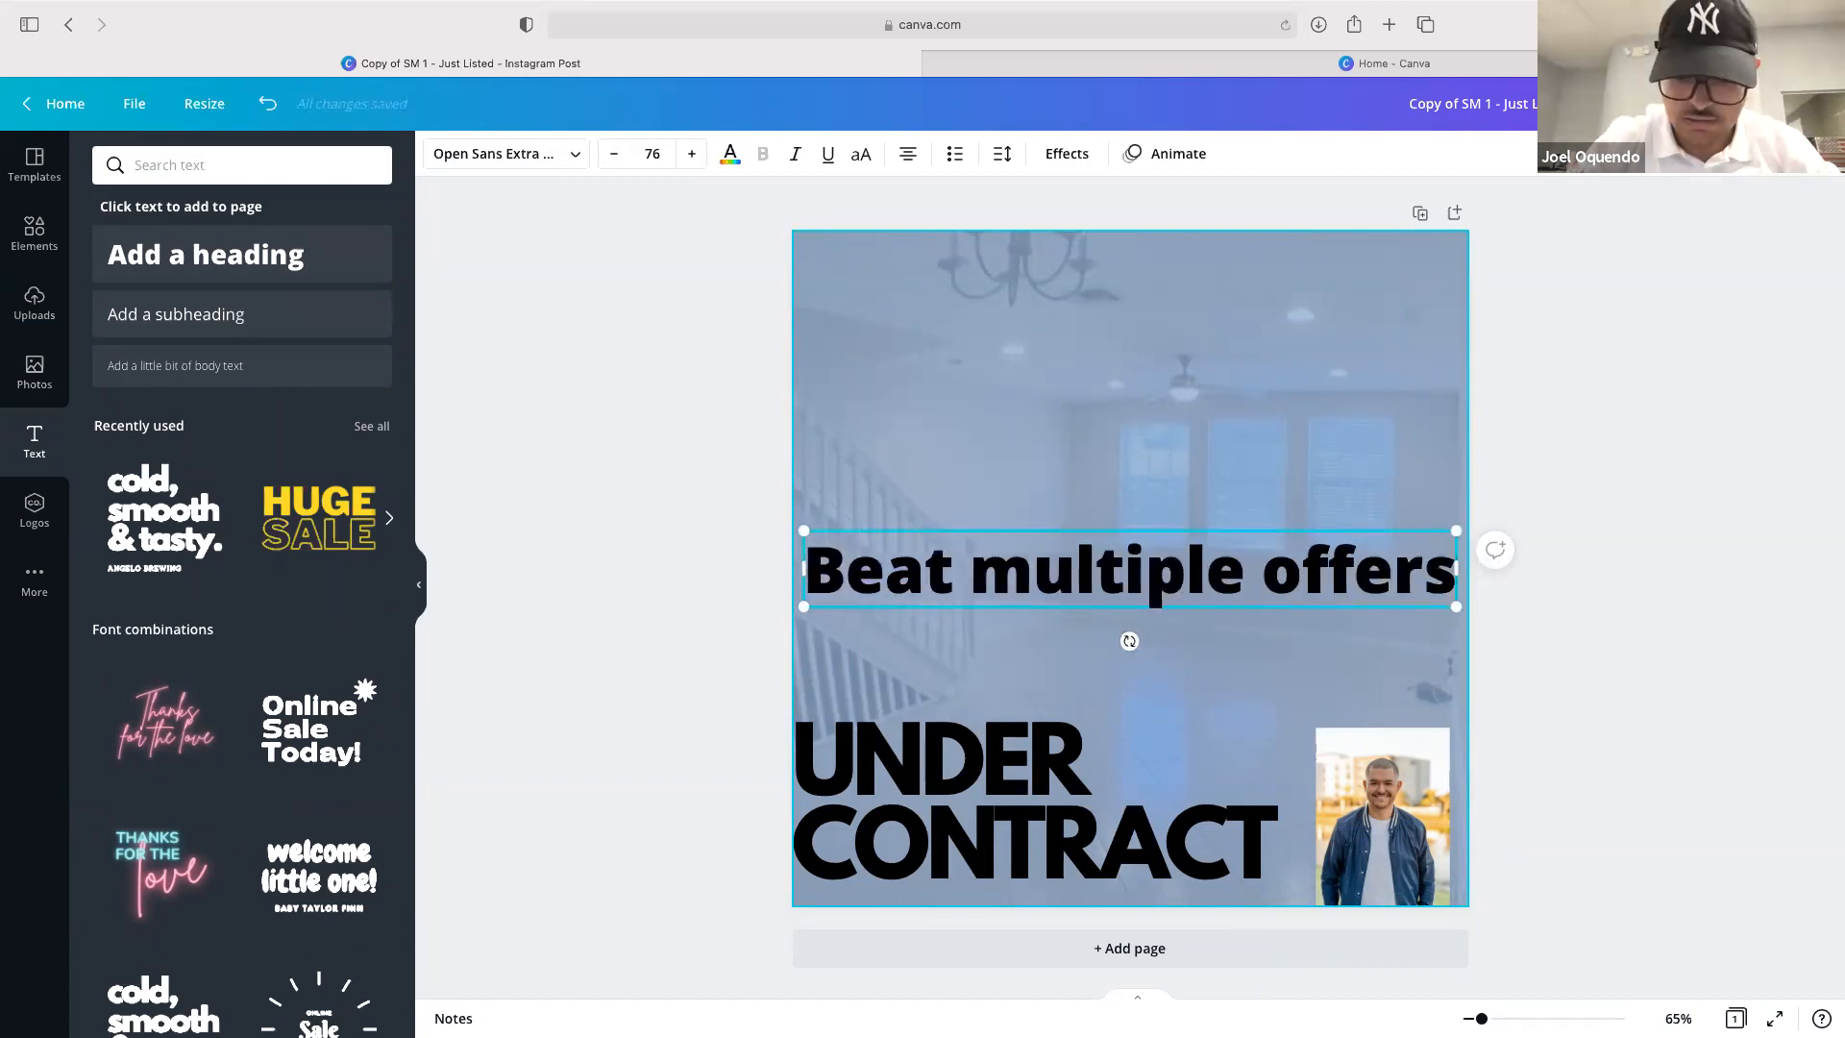
key(Return)
text(| represent)
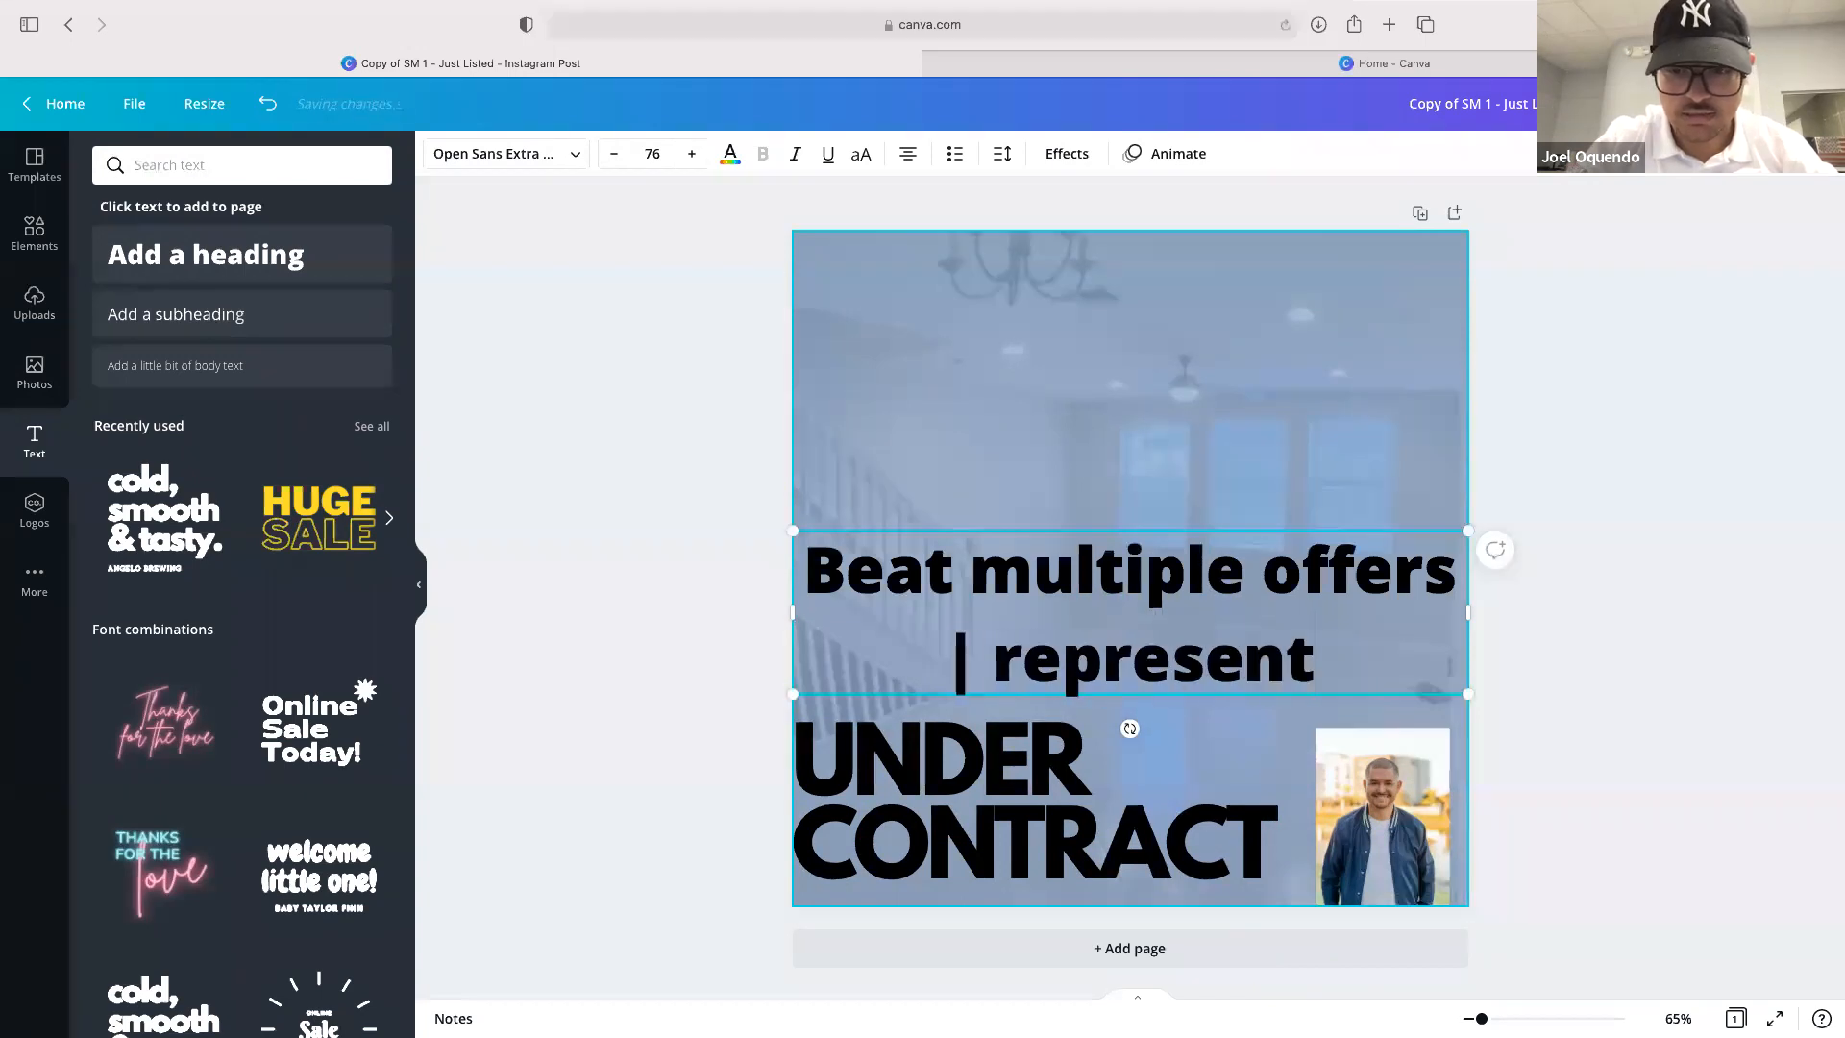
text(ed buyer)
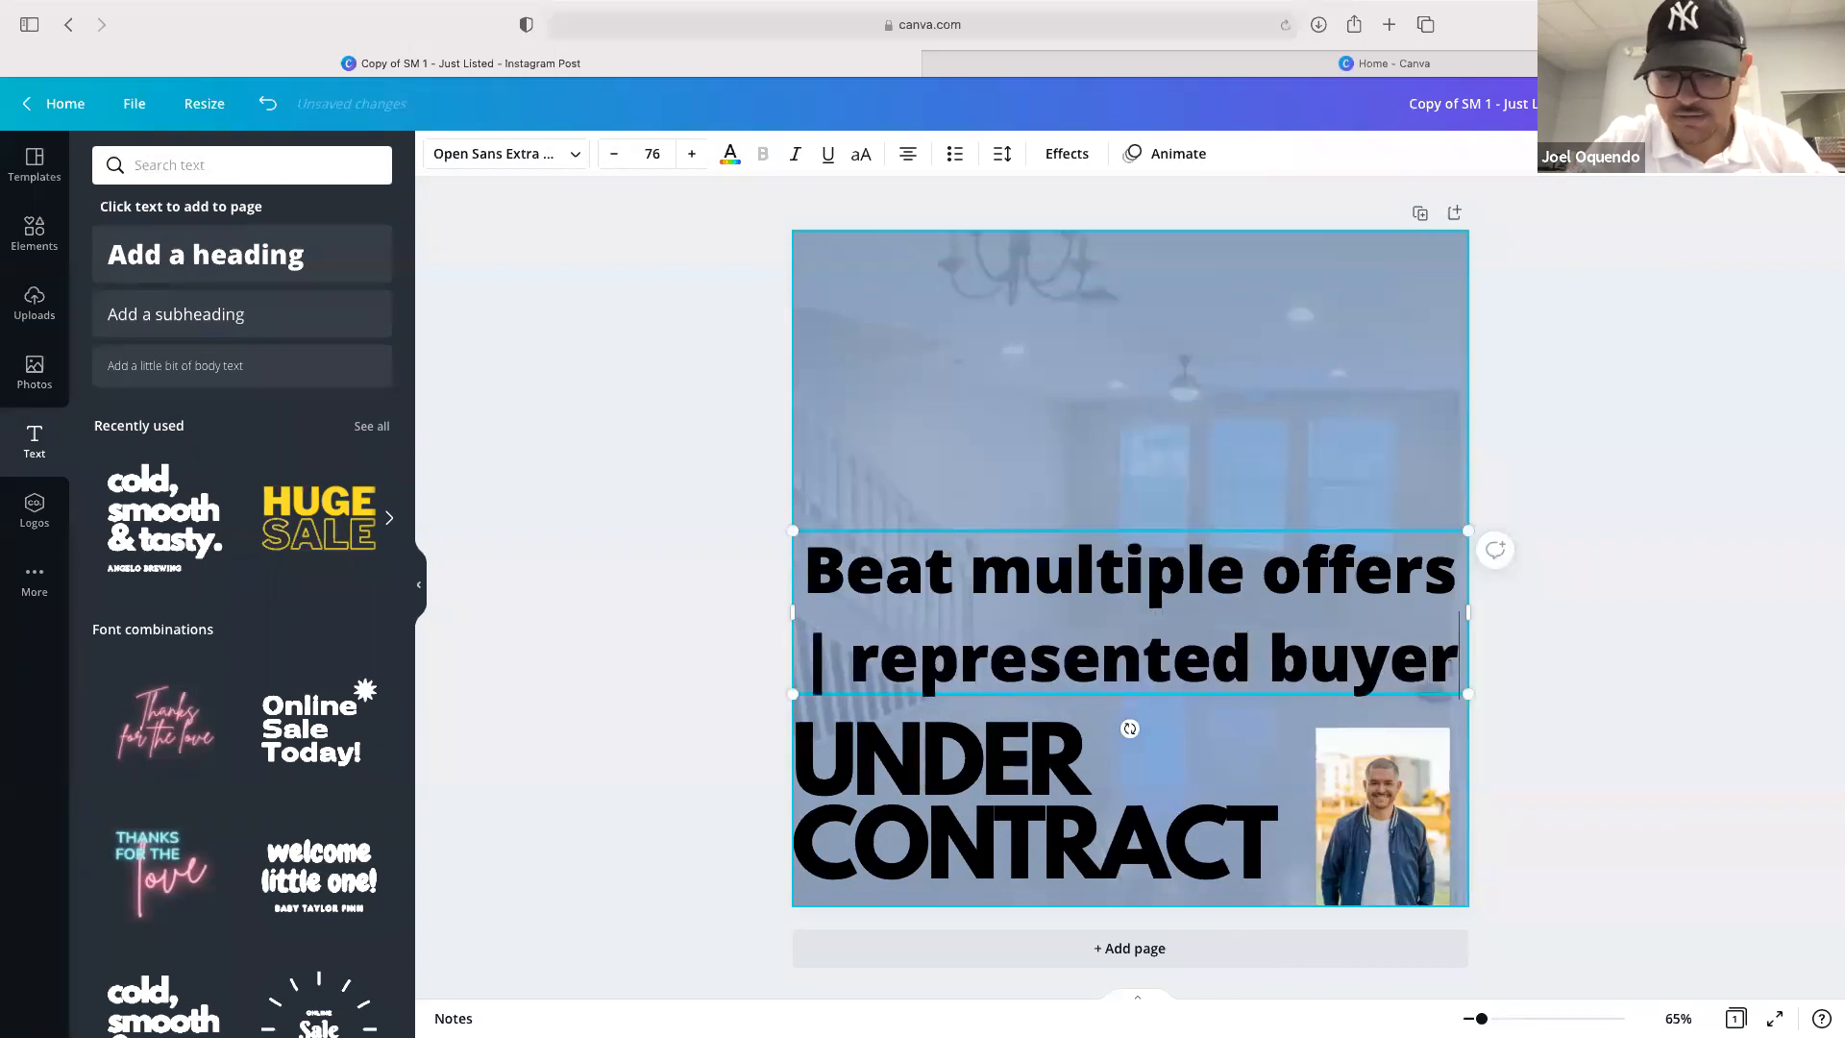
key(Return)
text(|)
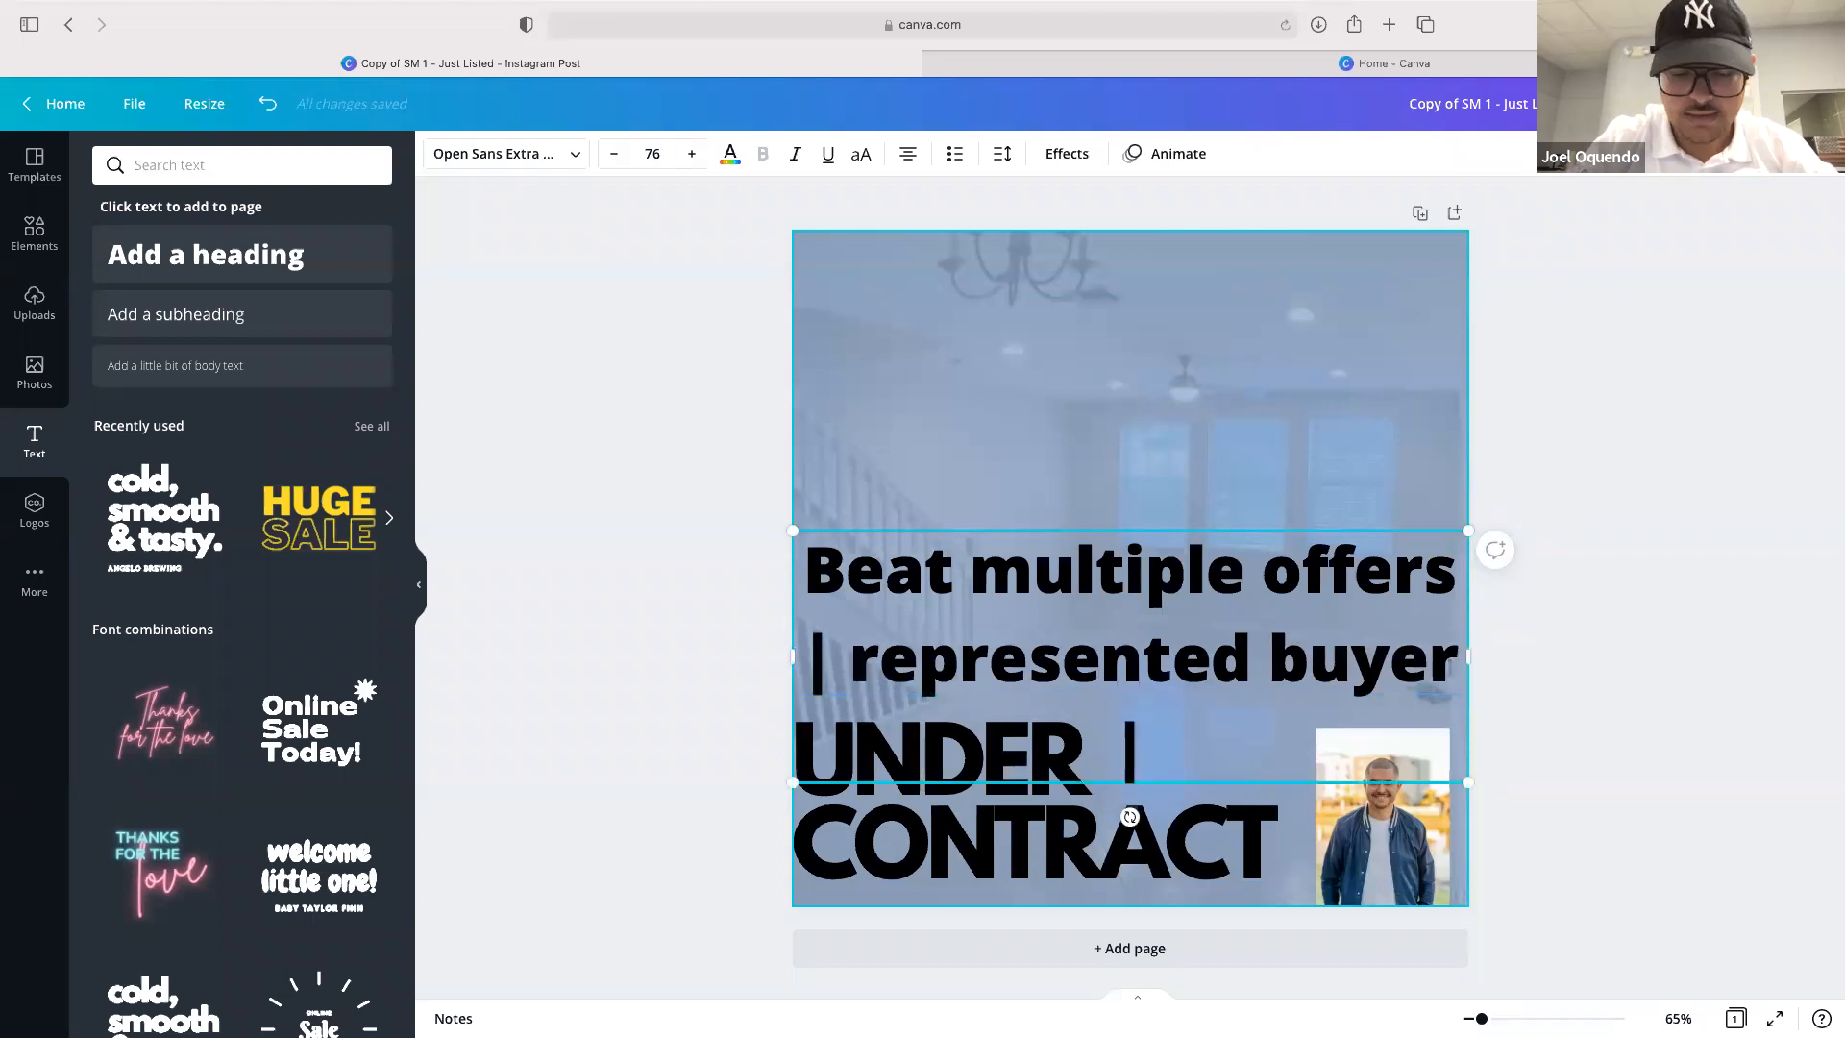
text( w)
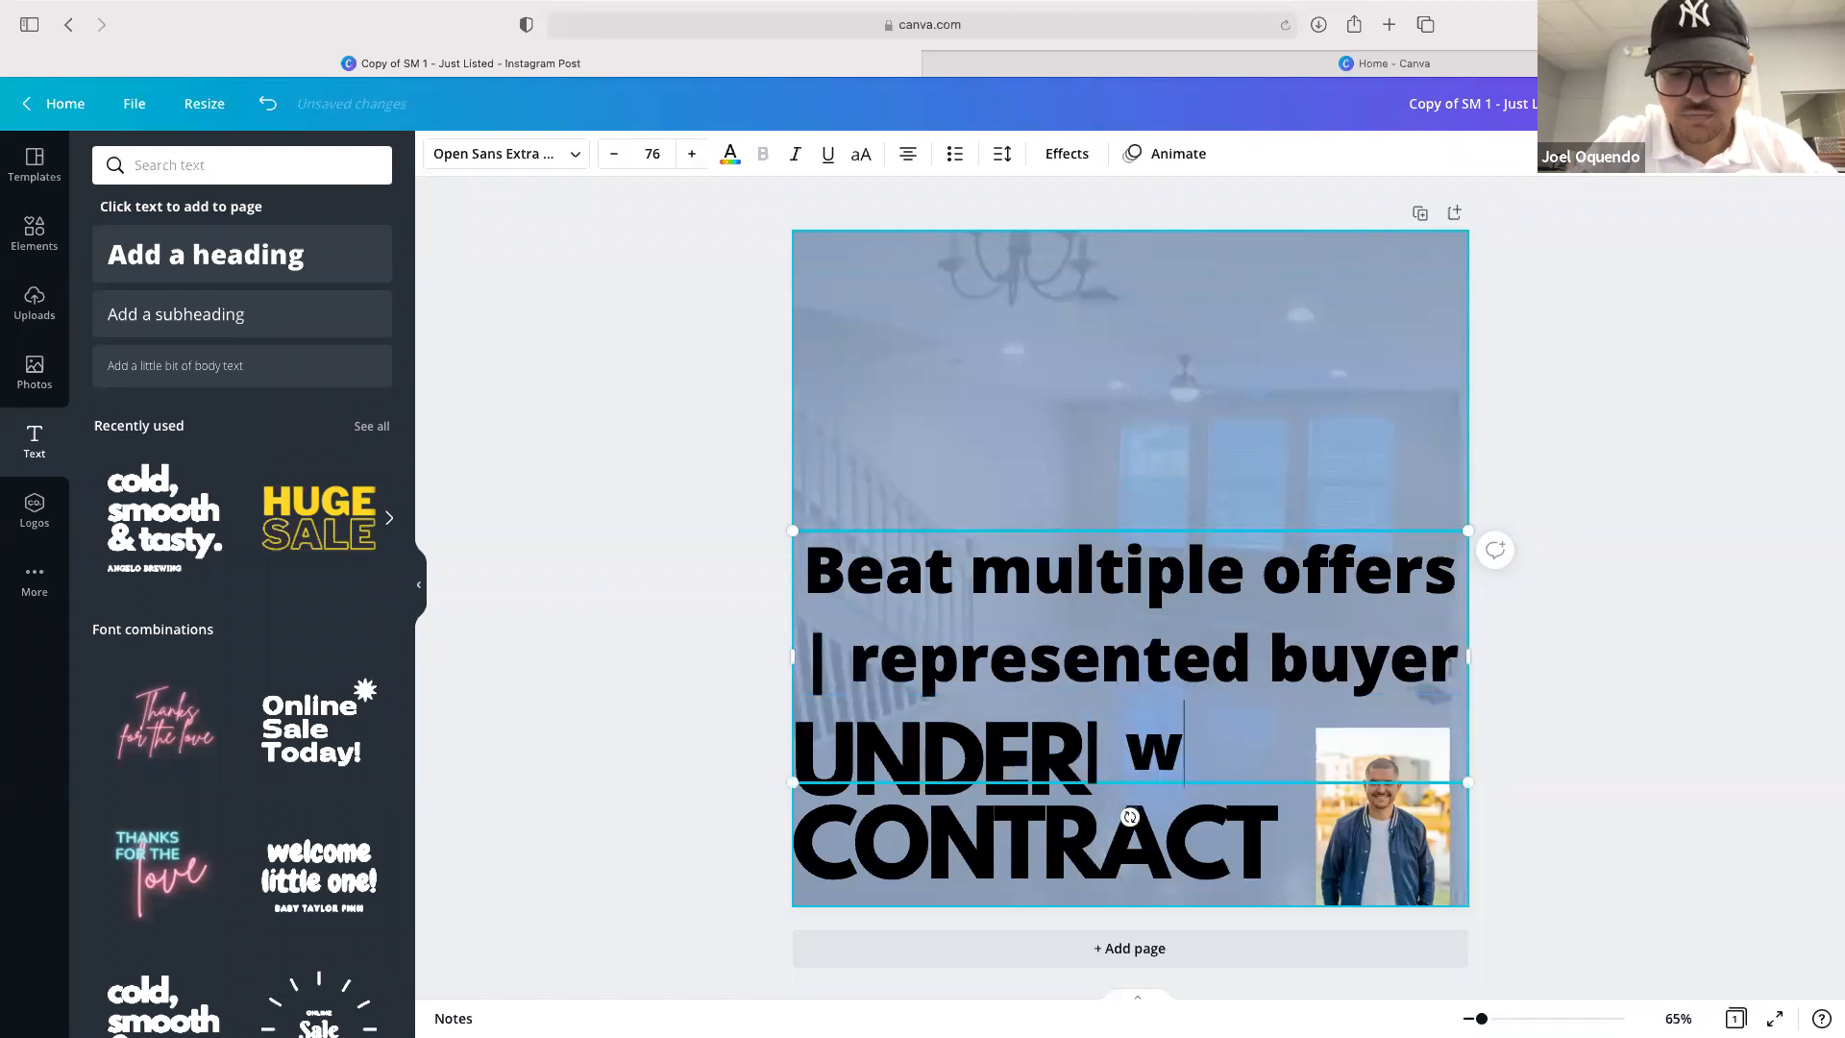
text(est palm beachj)
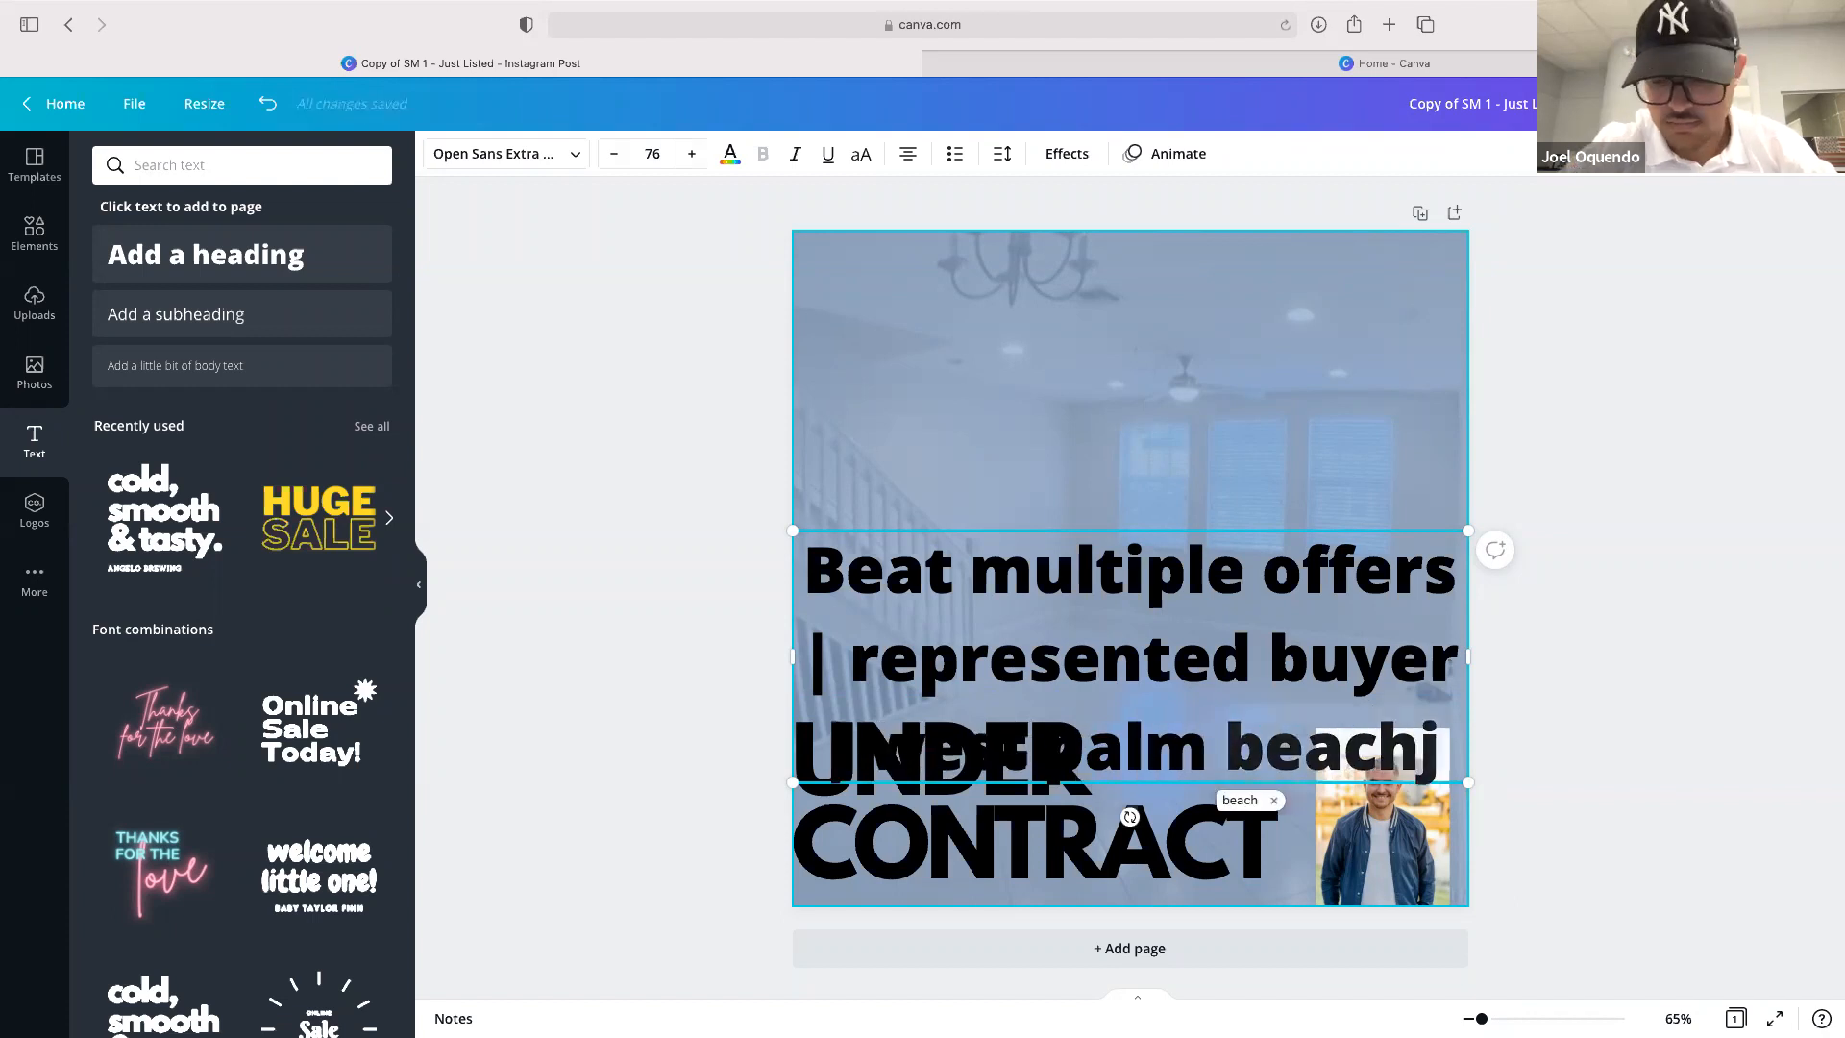
key(BackSpace)
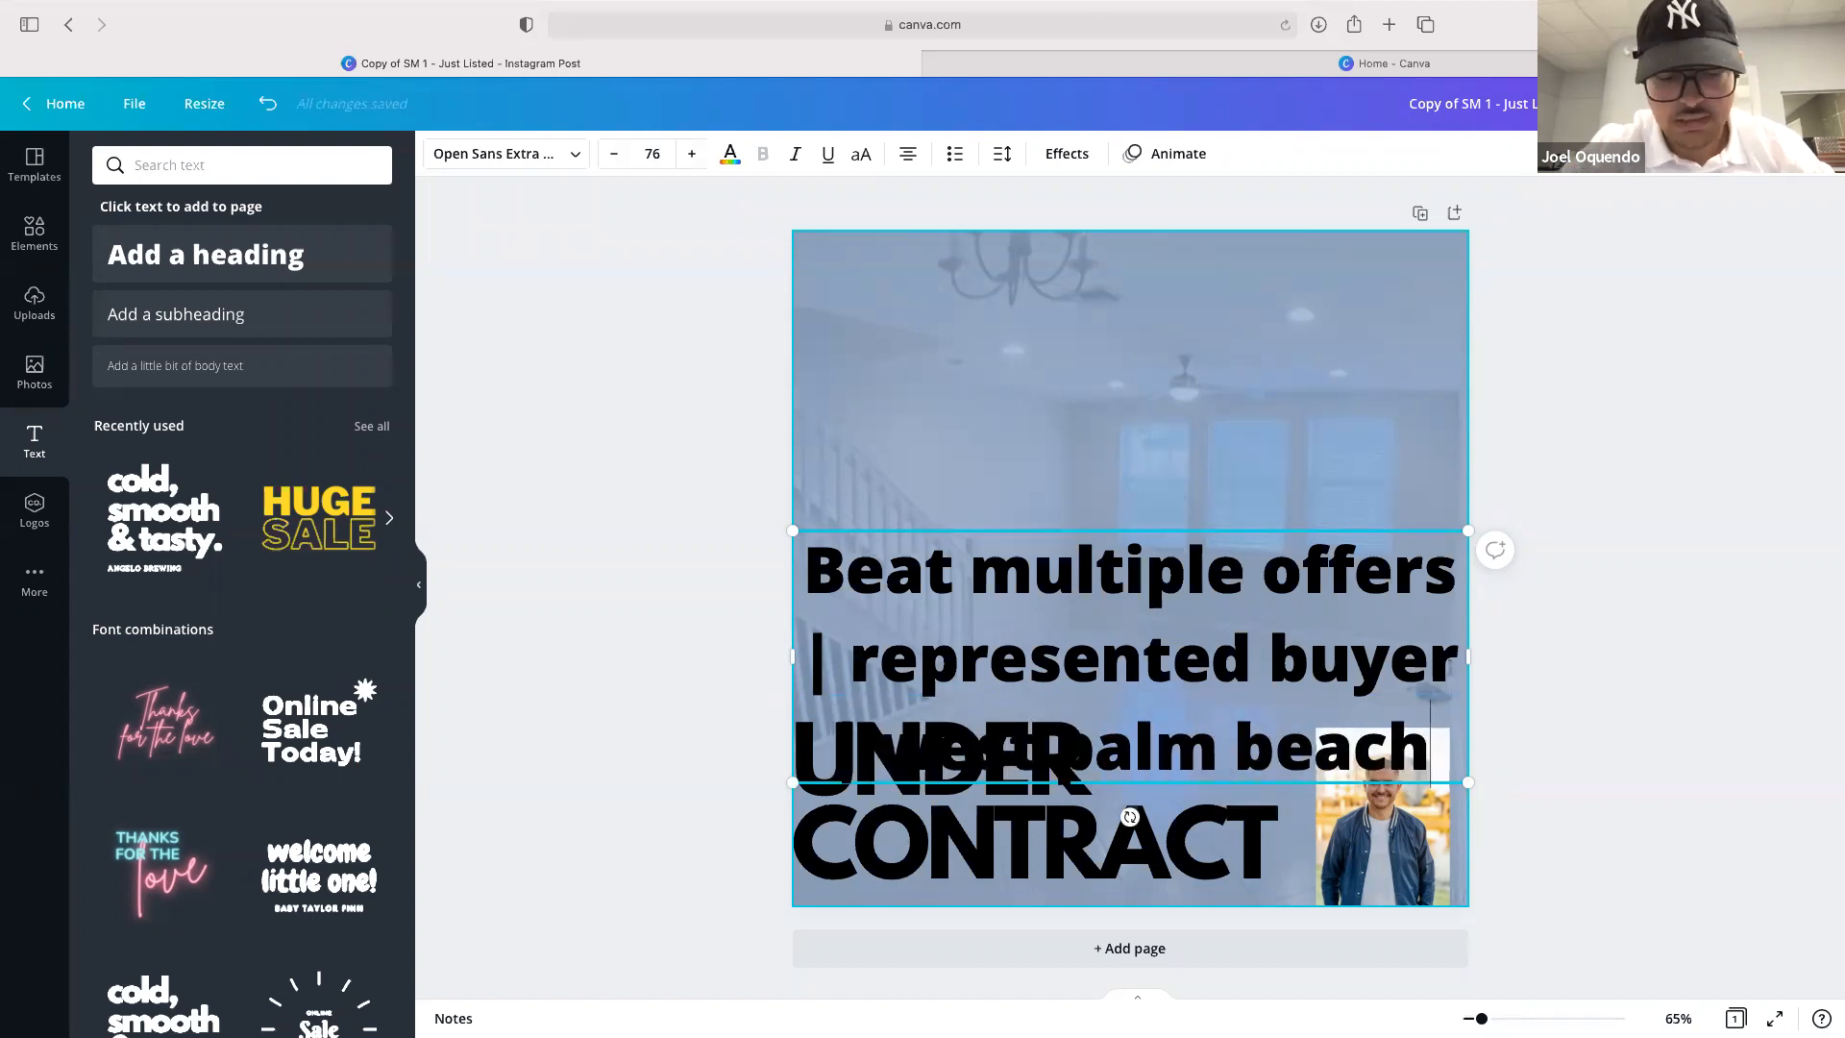
Shrink the new text, move it to the top of the post, and scale it across the width to size 25.5
key(super+a)
click(653, 156)
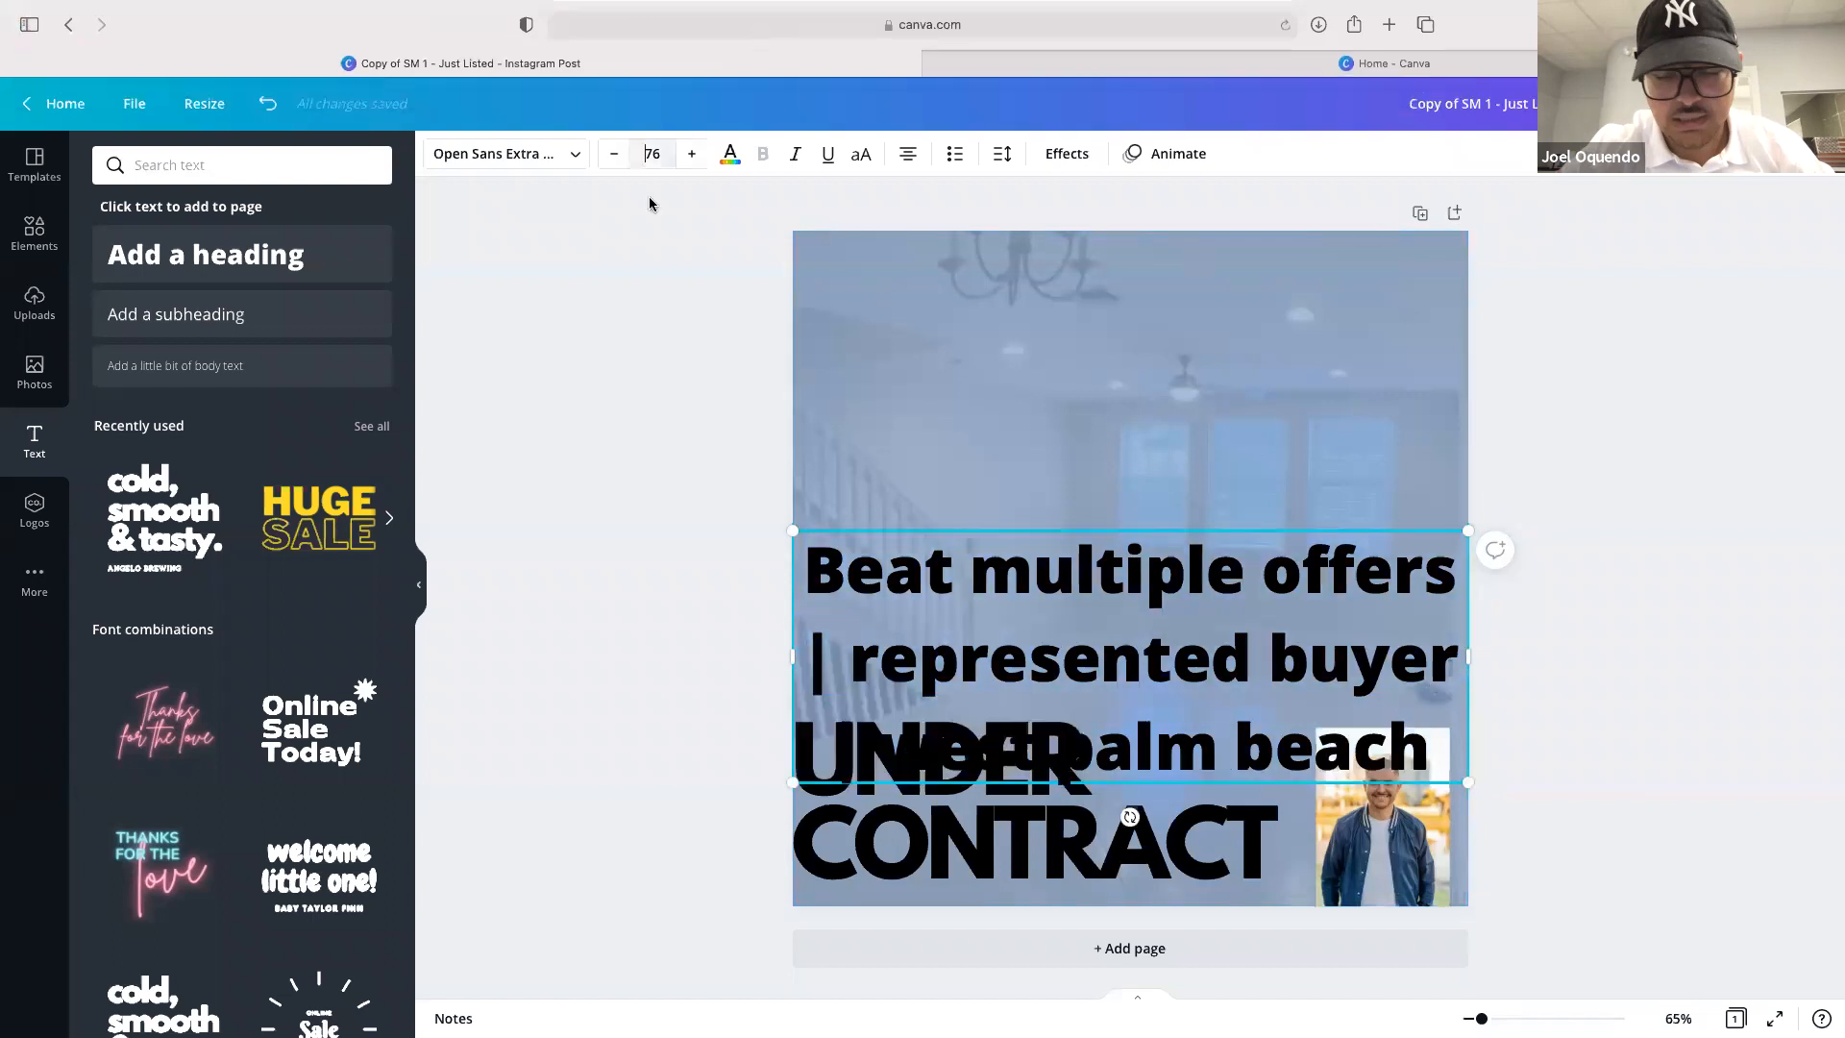
click(650, 282)
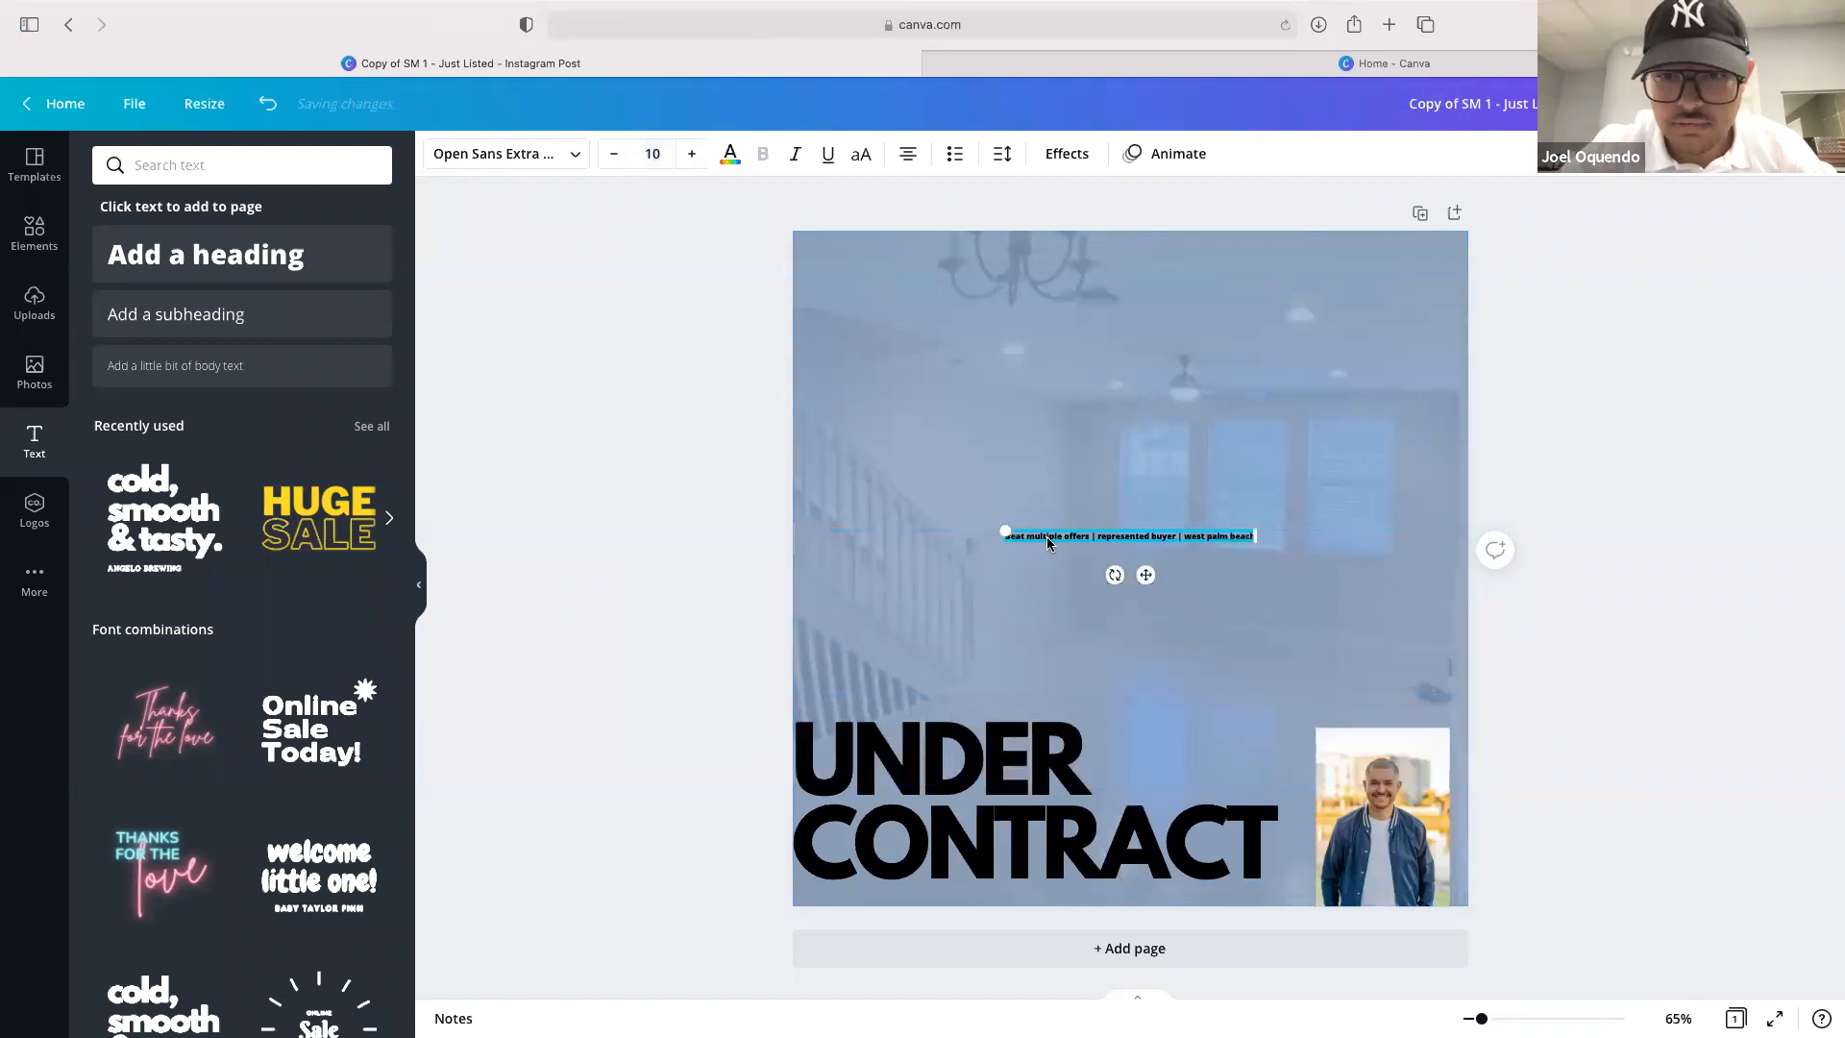
drag(1145, 570, 1143, 317)
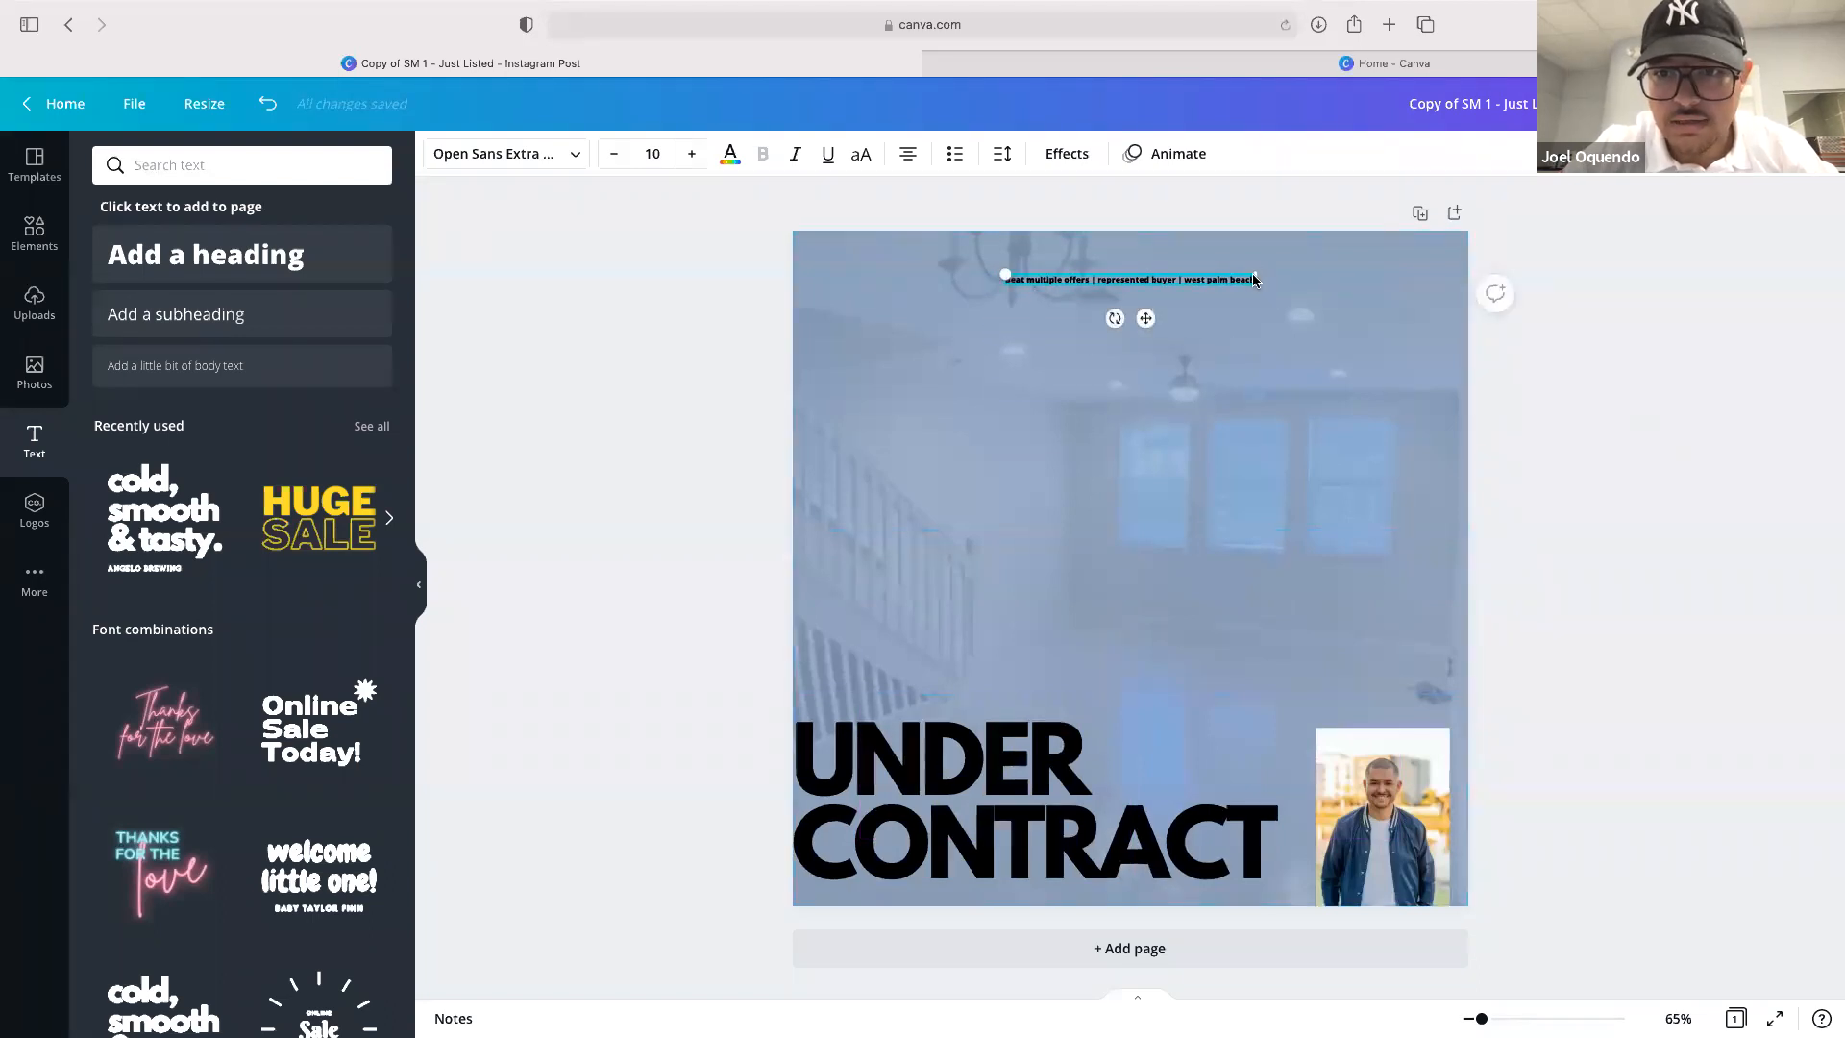
drag(1364, 273, 1453, 257)
drag(1002, 266, 811, 258)
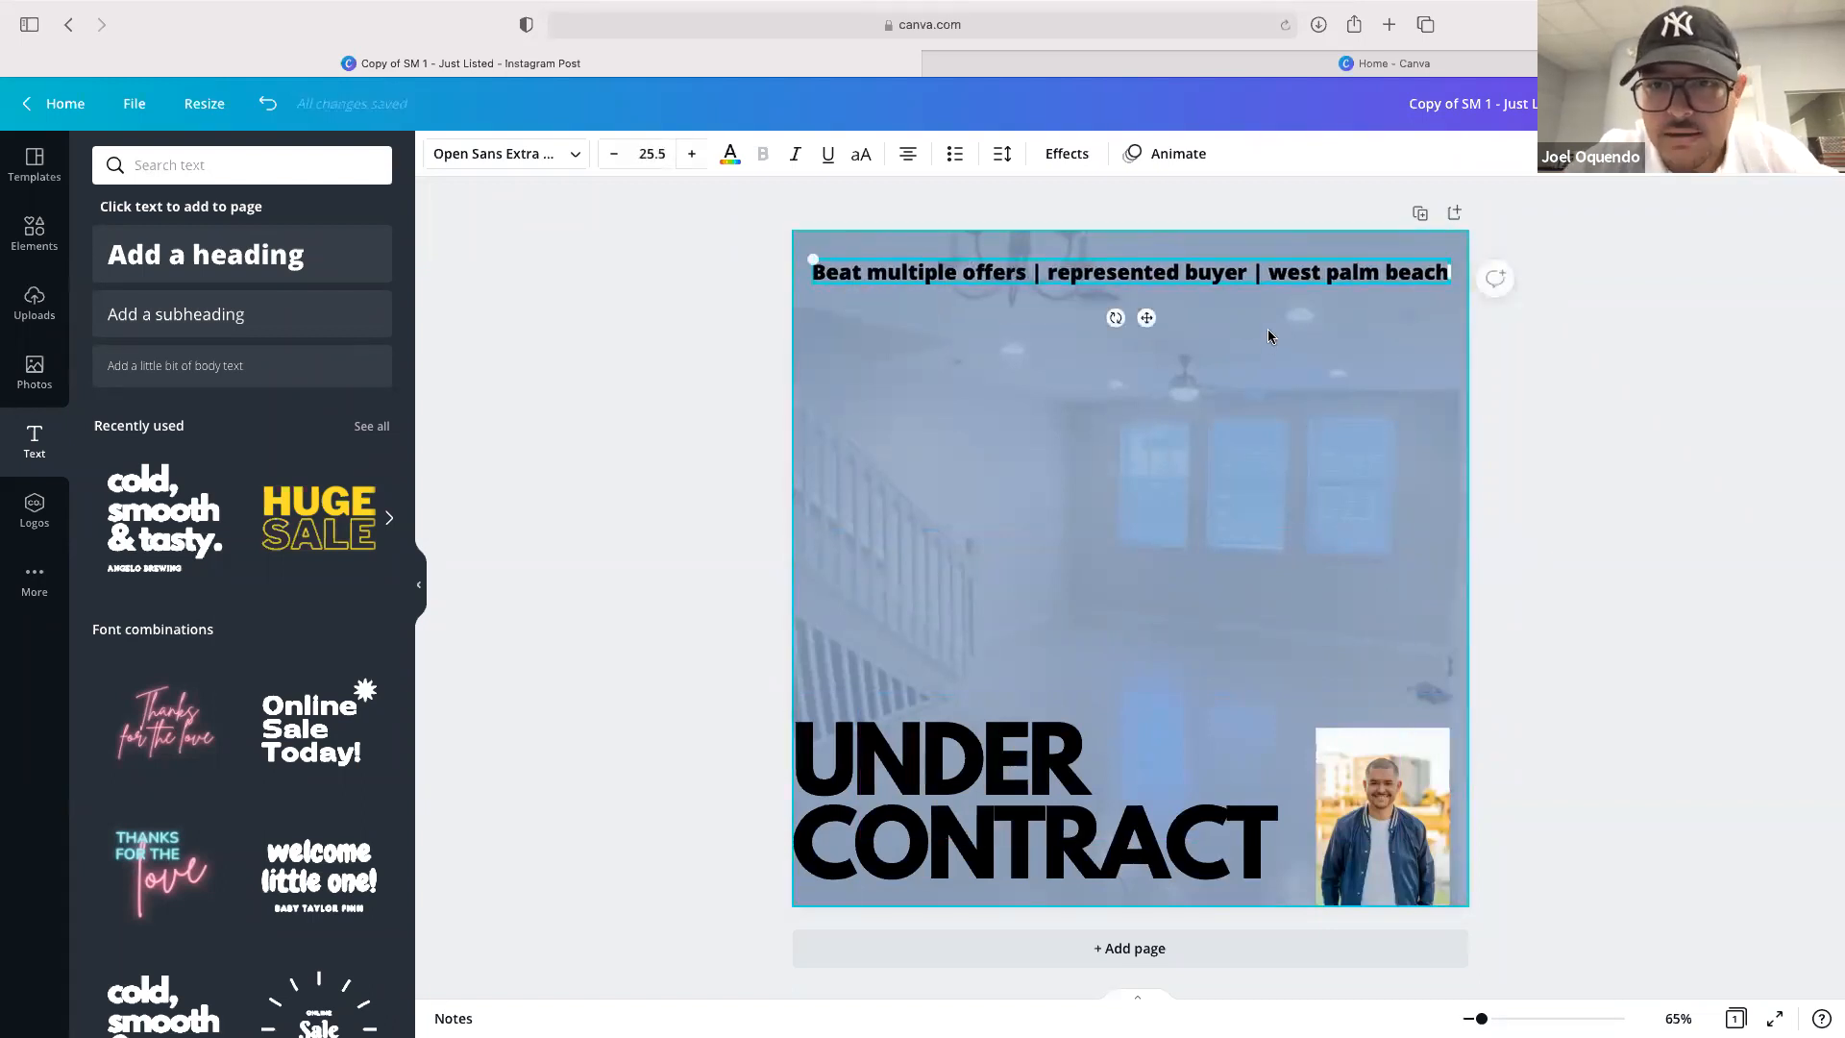
click(1554, 434)
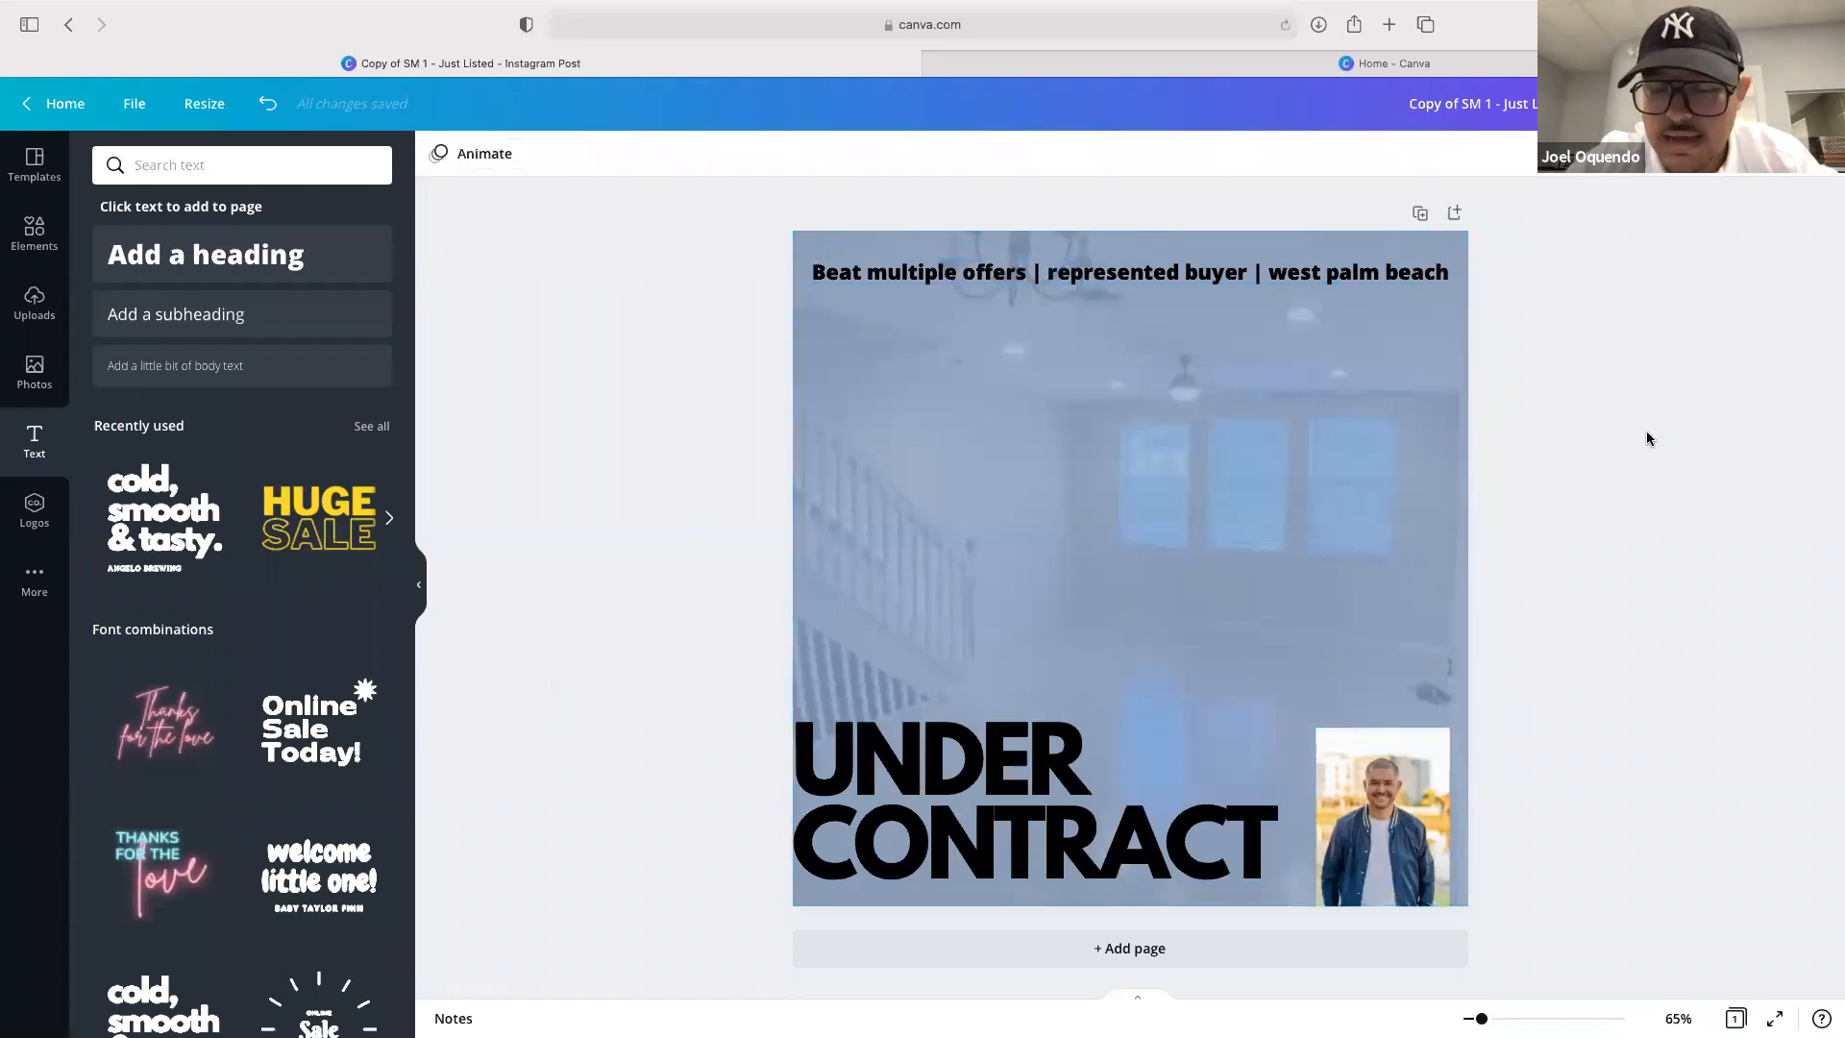
Move the UNDER CONTRACT heading to the middle of the post and centre-align its text
drag(1034, 751, 1126, 450)
double_click(1128, 457)
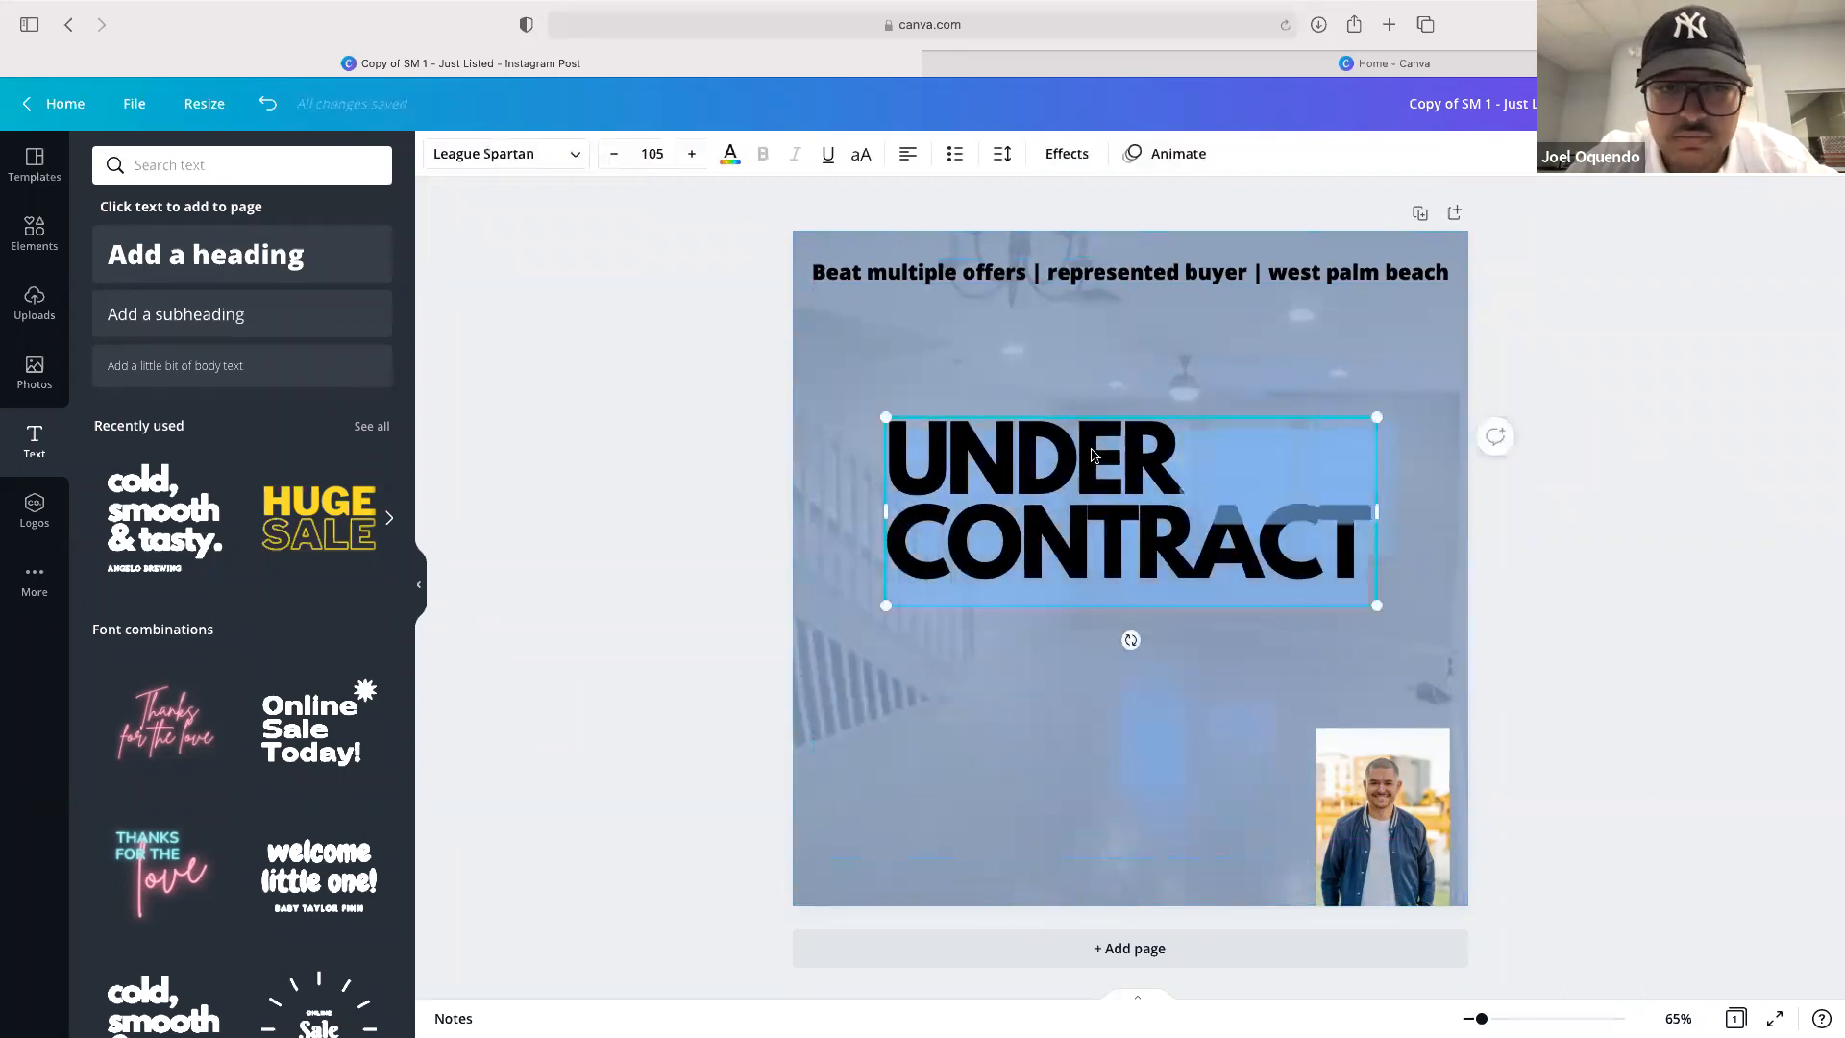
click(907, 156)
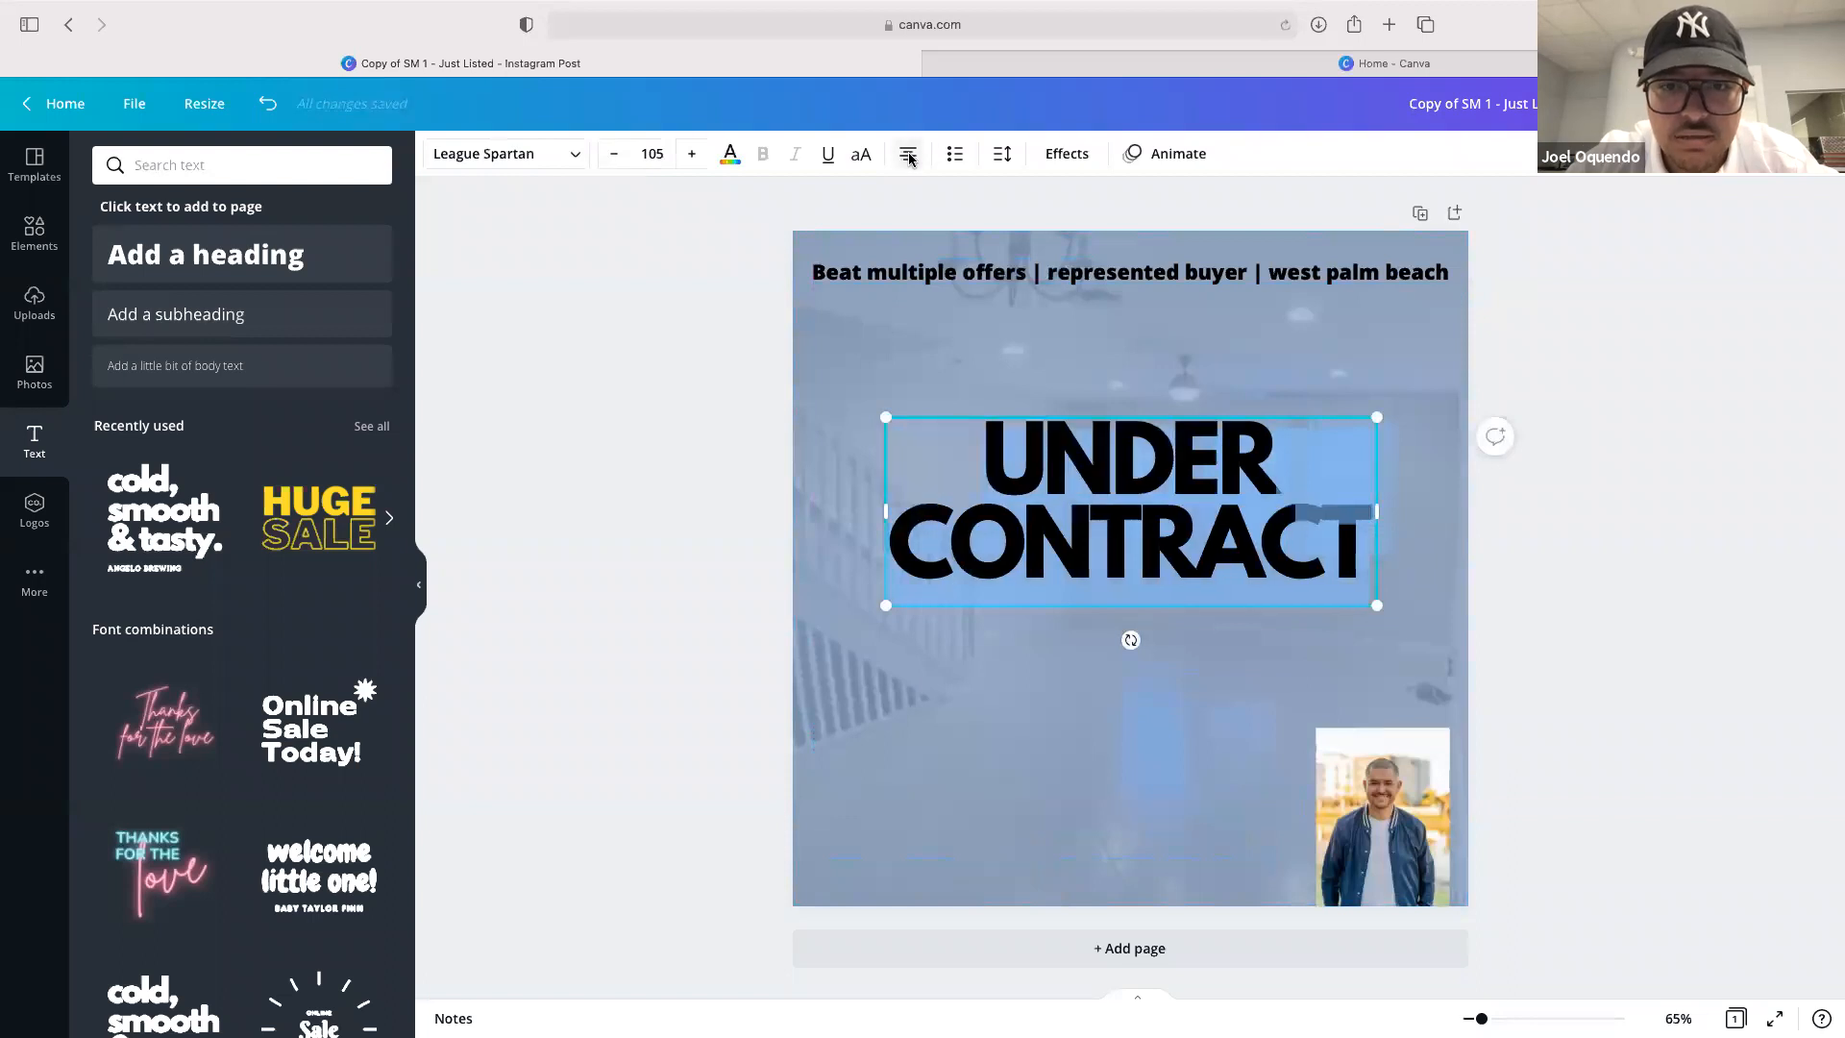
click(1554, 655)
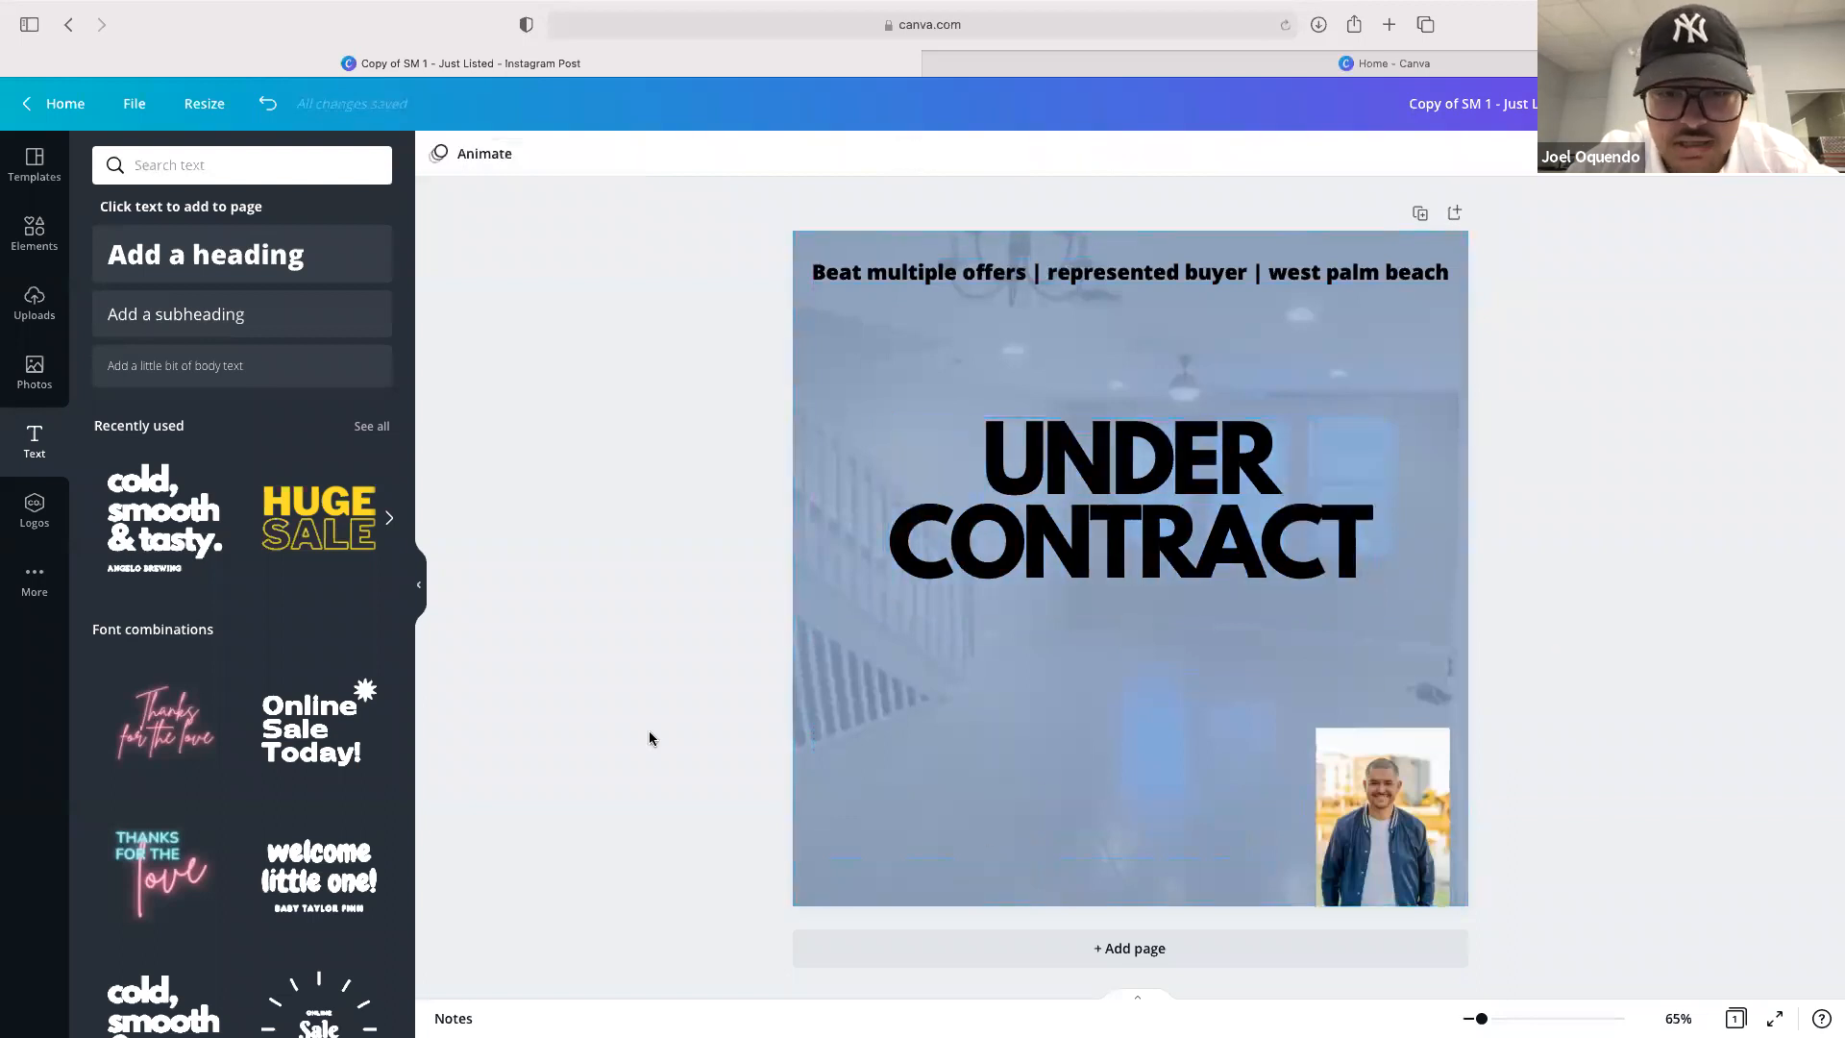
Add a heading containing the agent's name, phone number and lifestyleir.com, separated by vertical bars
click(235, 261)
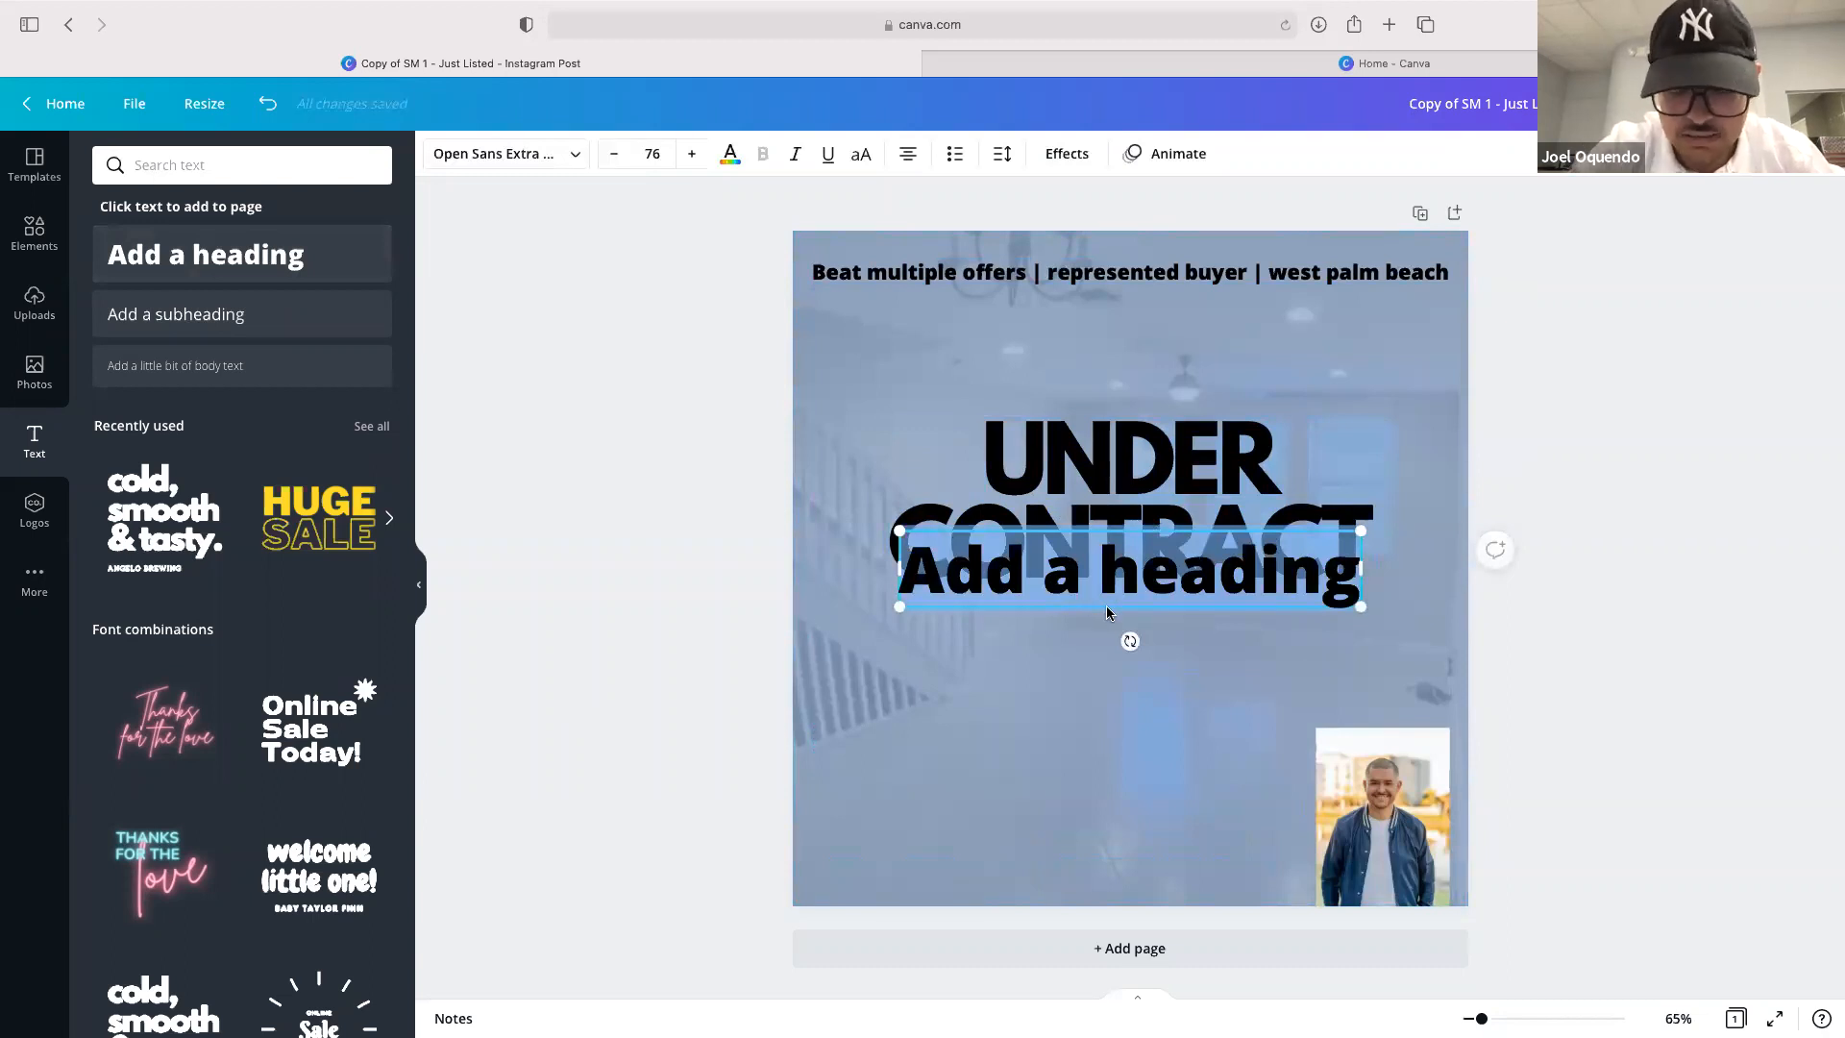
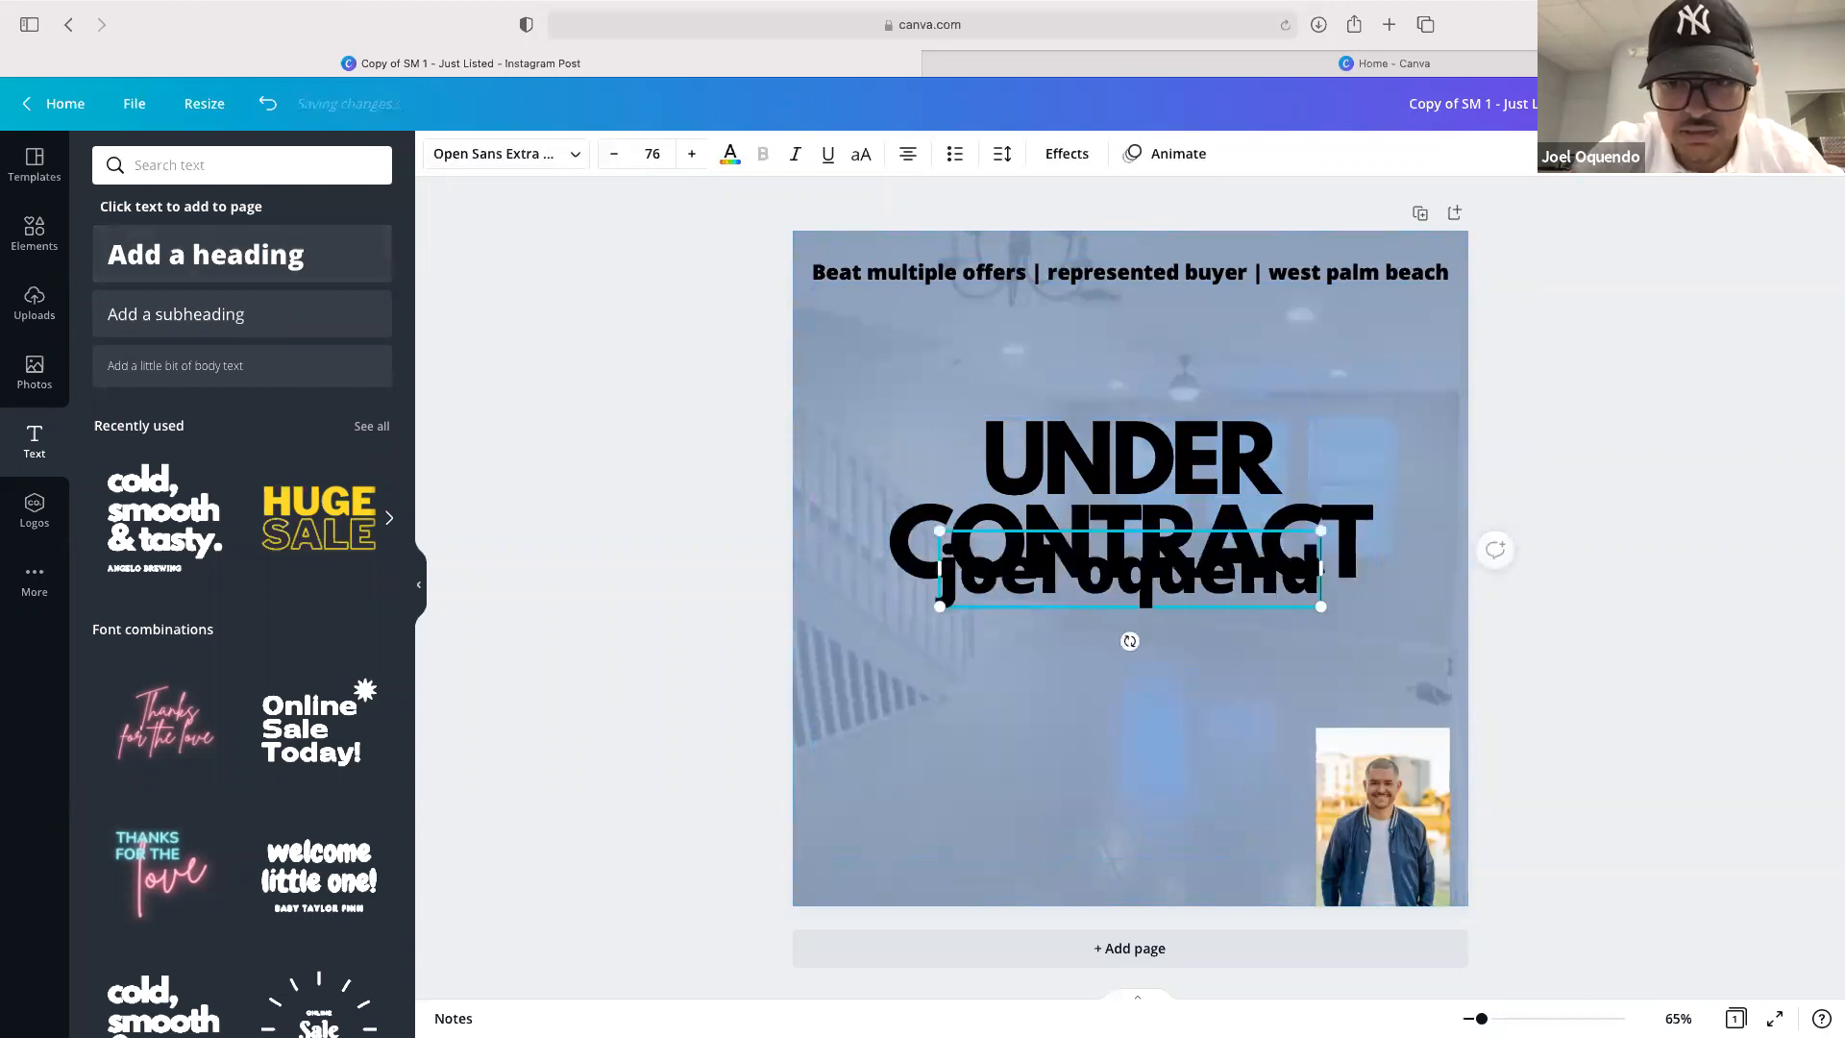
text( |)
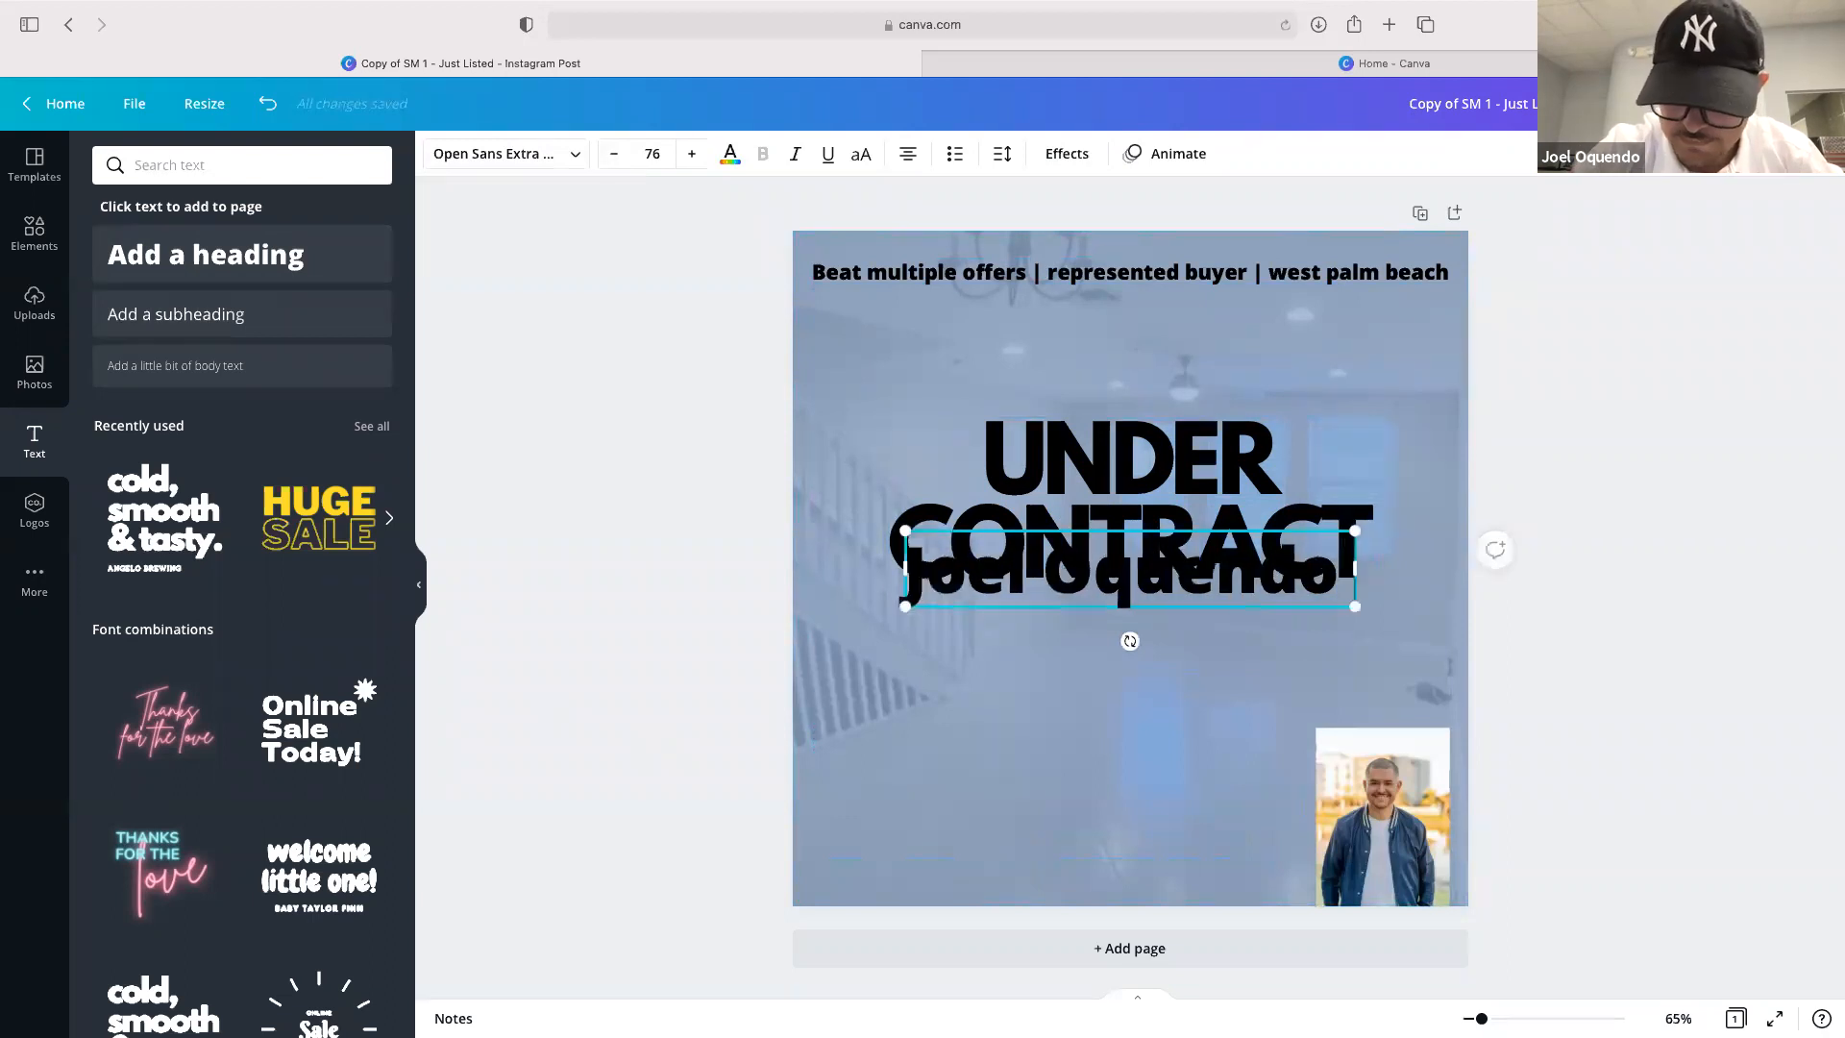
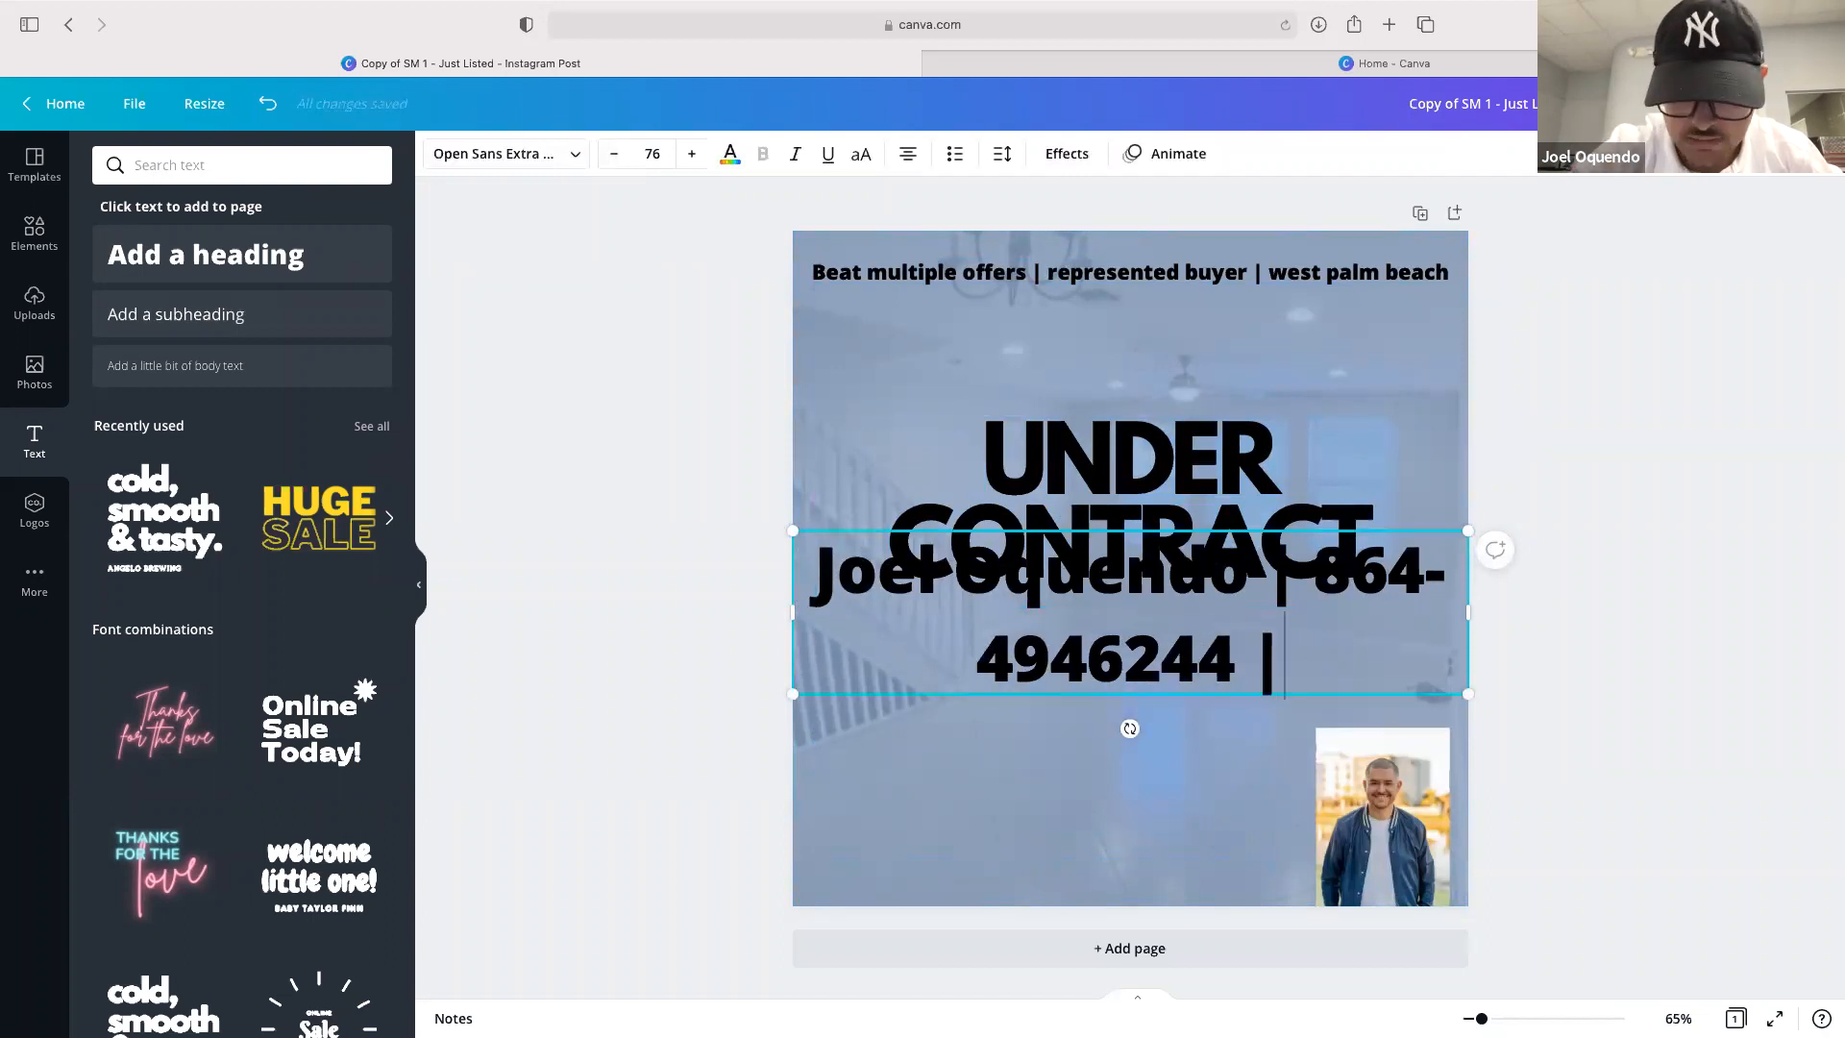
text(j)
key(BackSpace)
text(lifestyleir)
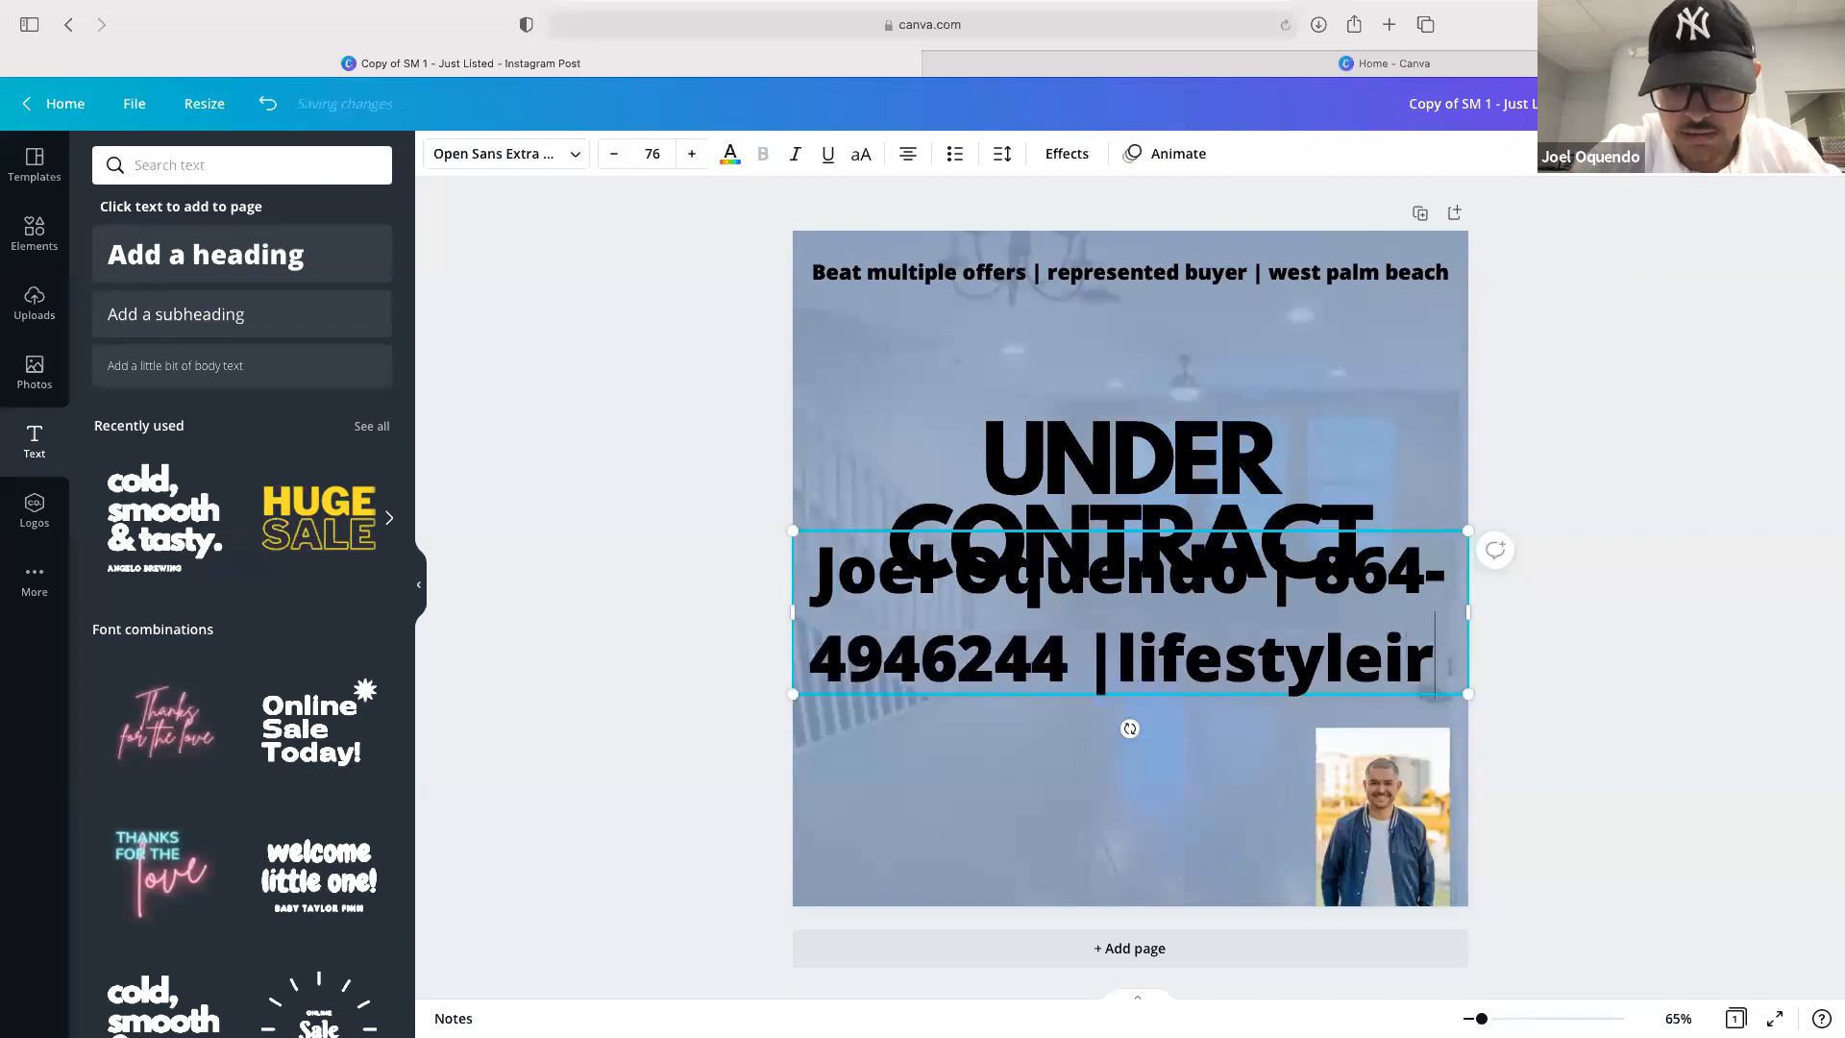
text(.com)
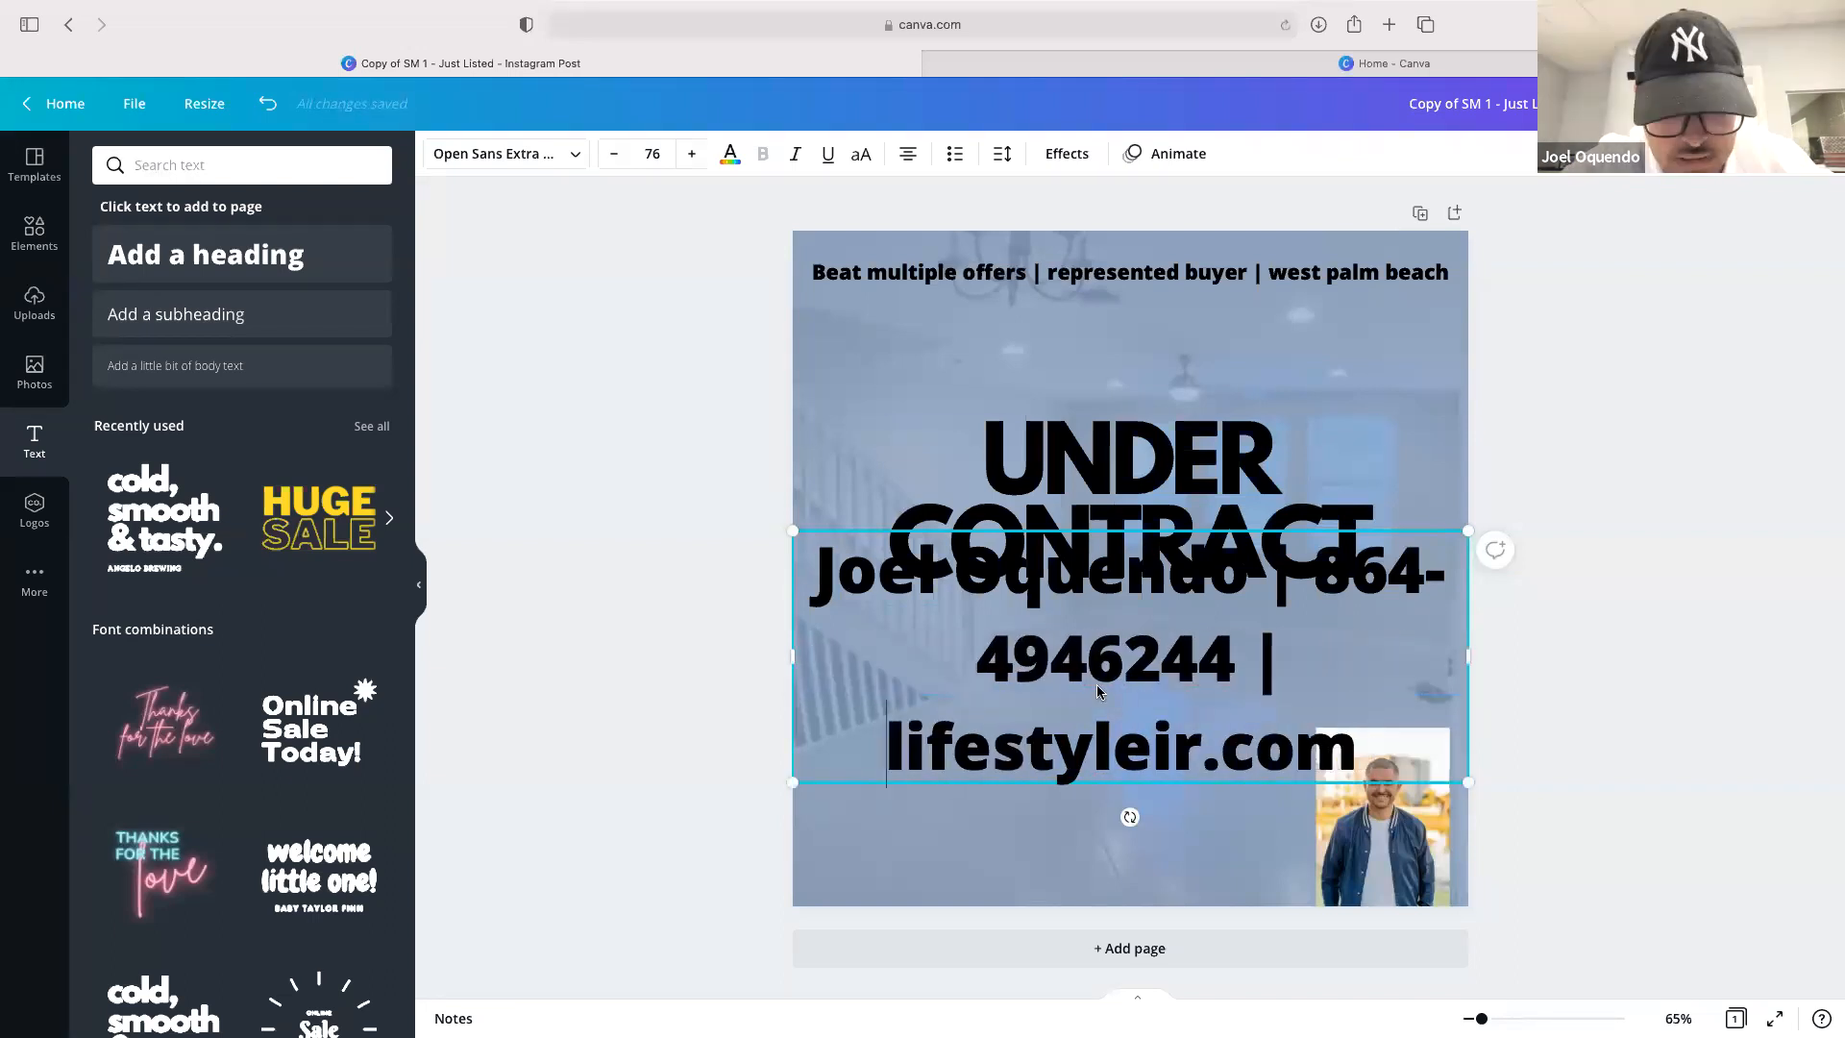
Shrink the contact text to about size 25.7 and place it along the bottom-left of the post beside the headshot
key(super+a)
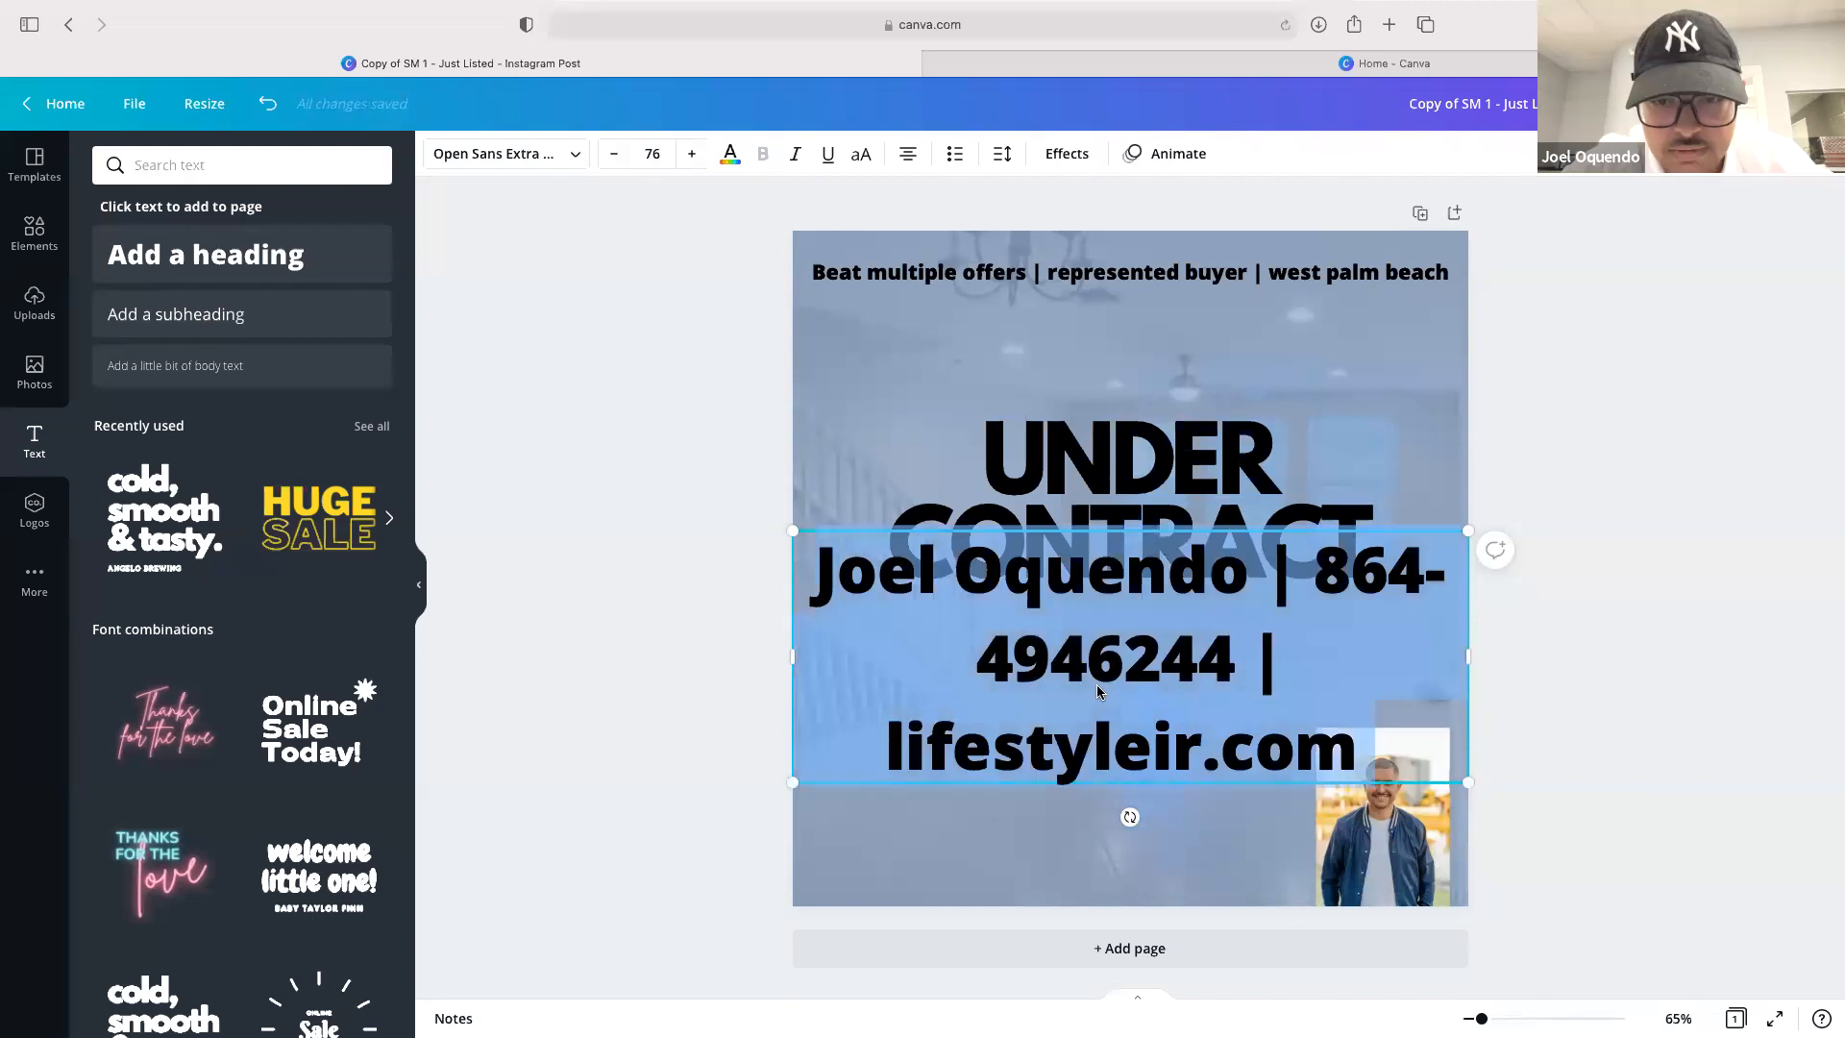
click(652, 156)
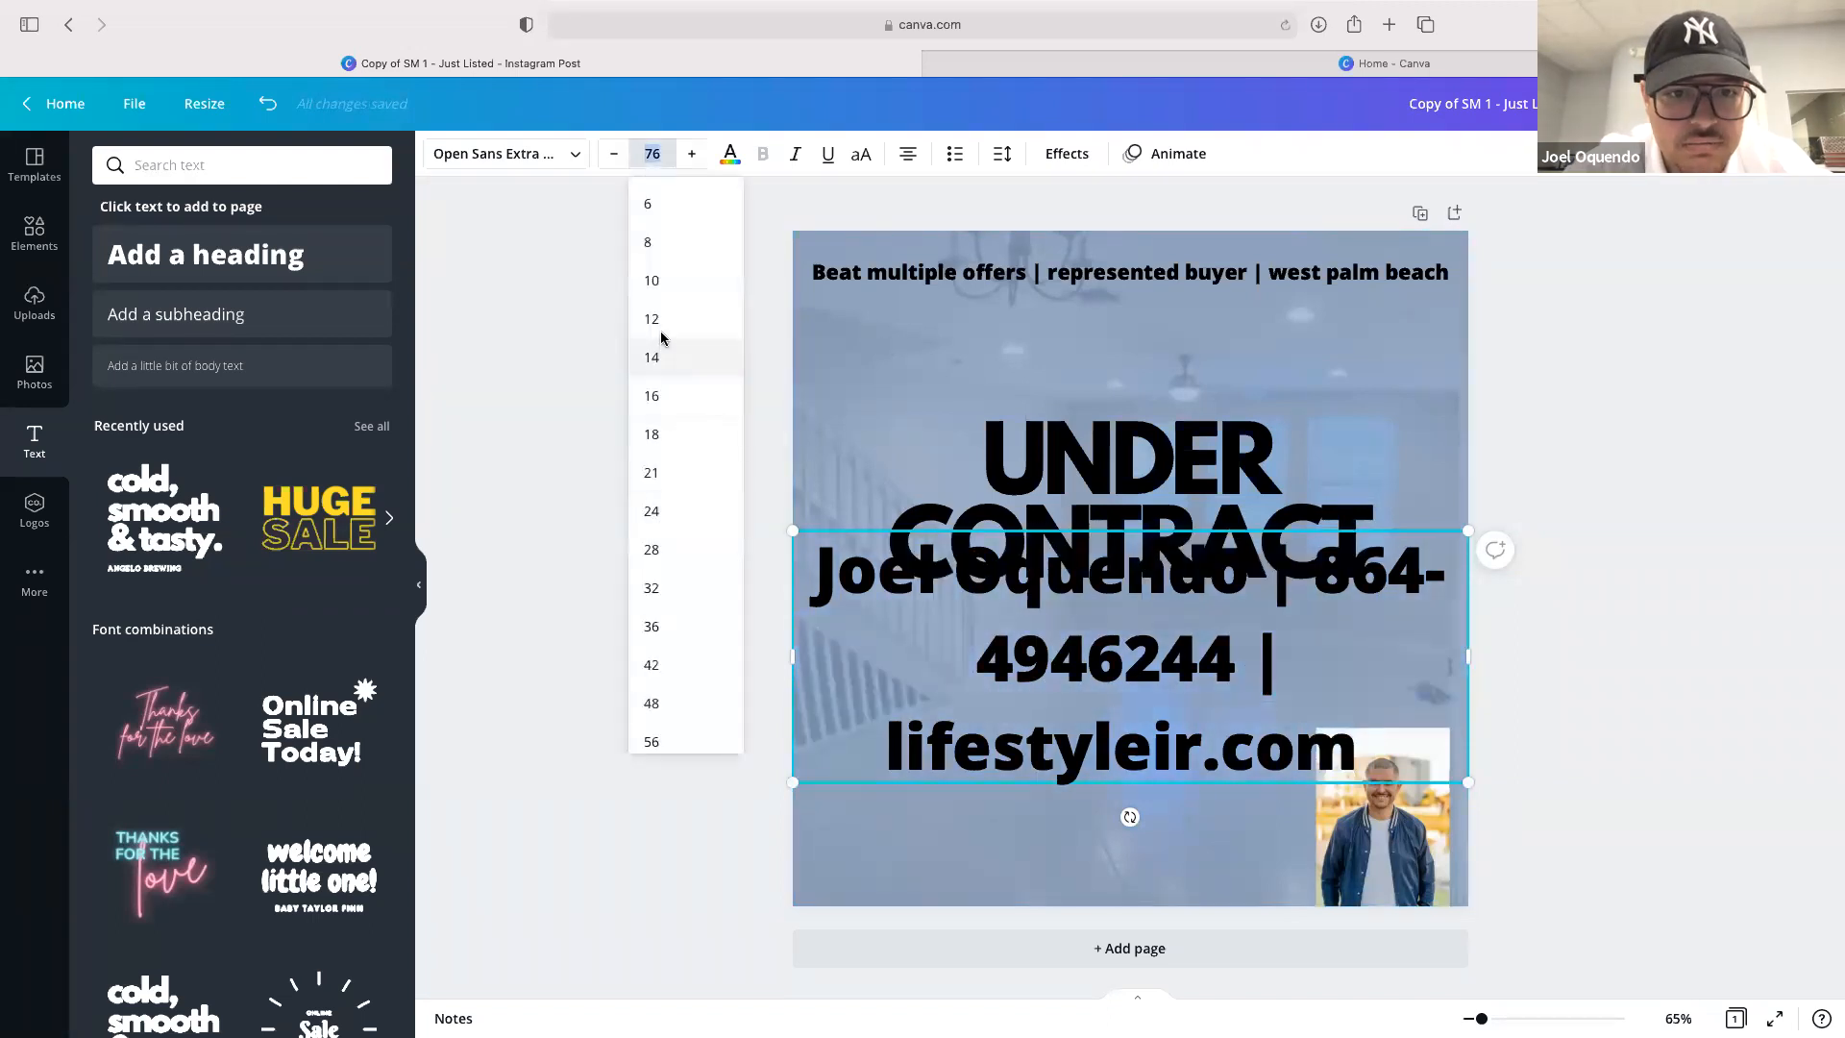
click(659, 327)
drag(1144, 577, 1208, 865)
drag(1047, 821, 797, 805)
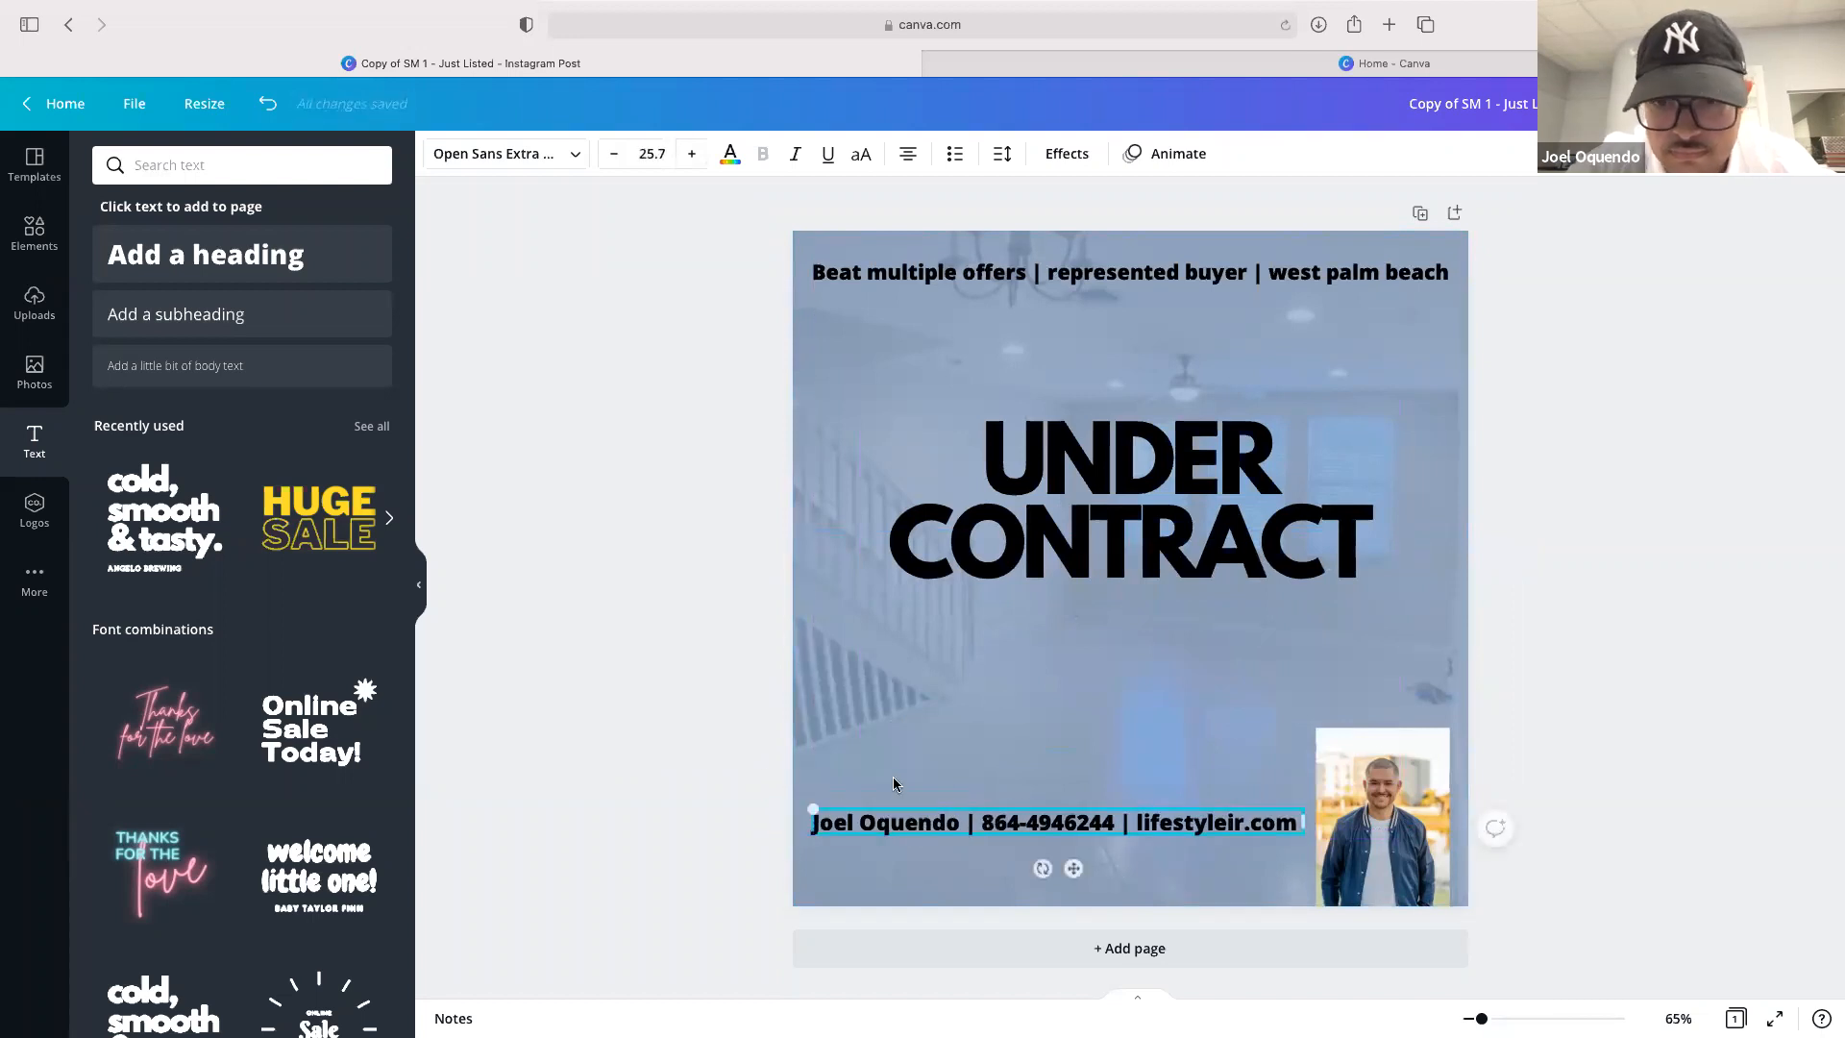
drag(1078, 869, 1078, 885)
click(1539, 667)
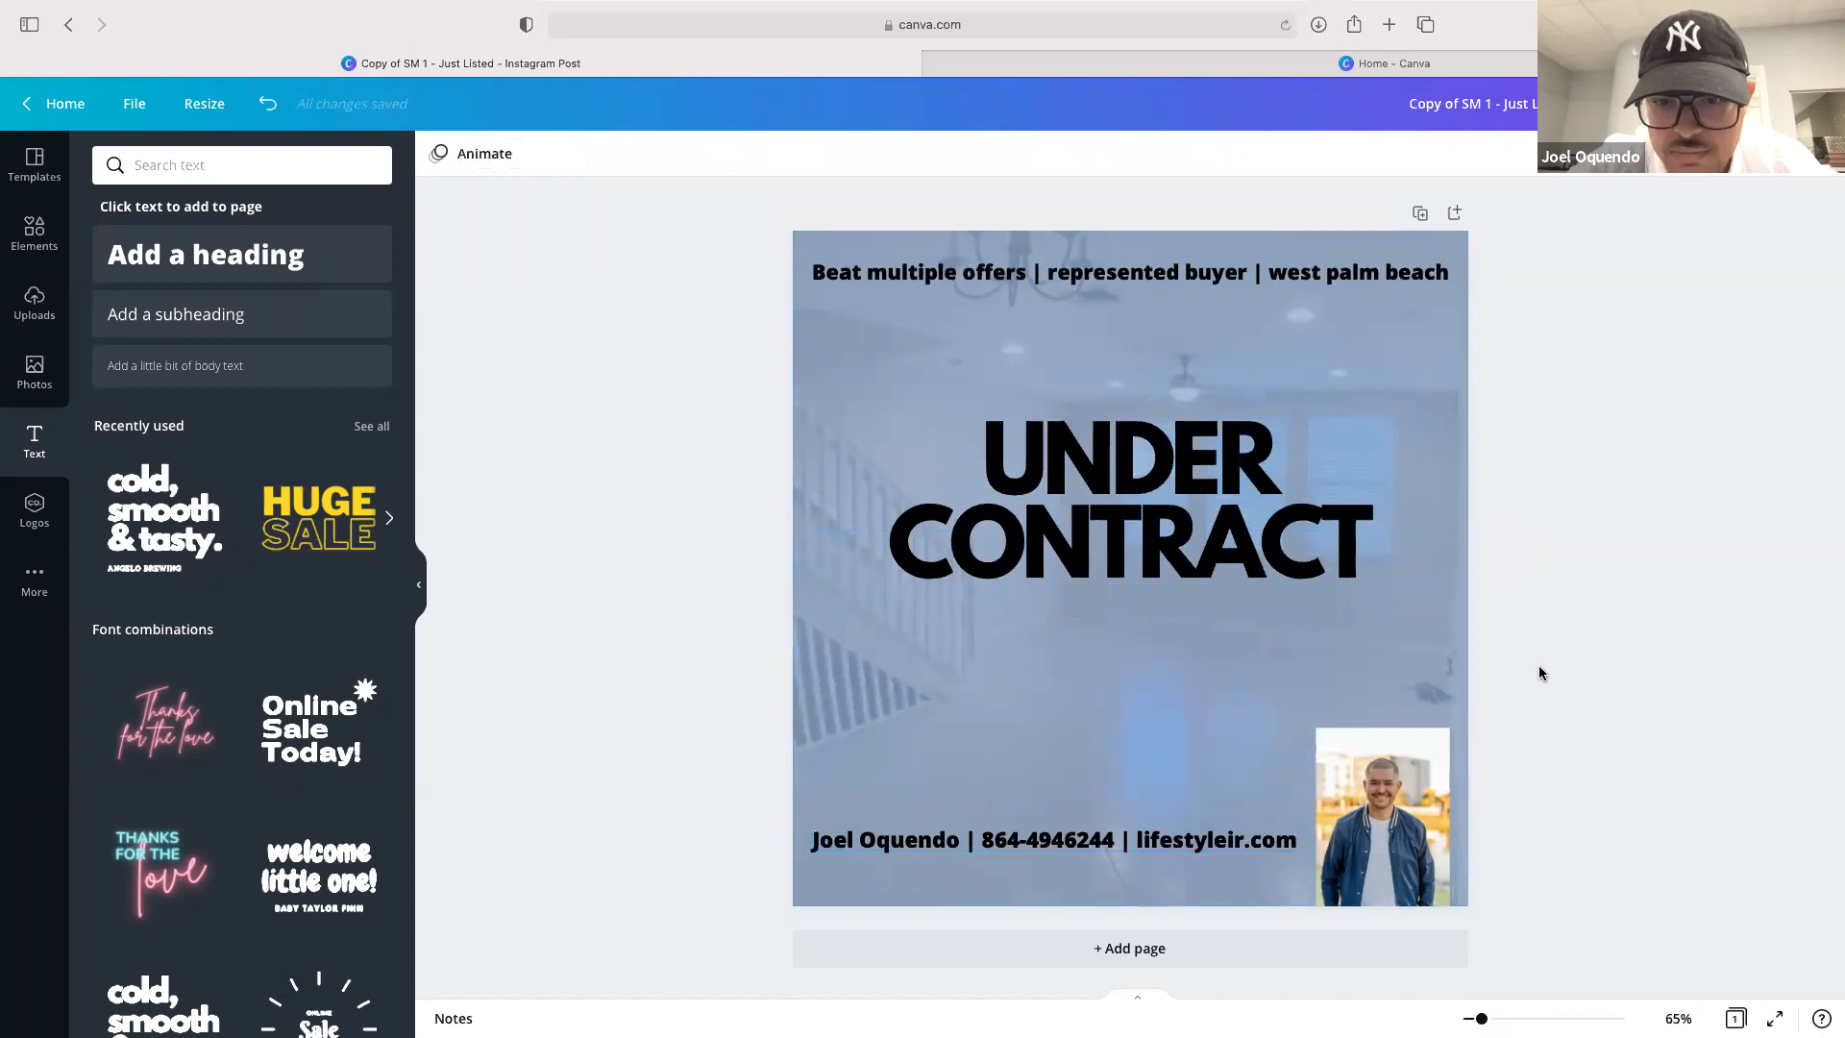
key(super+z)
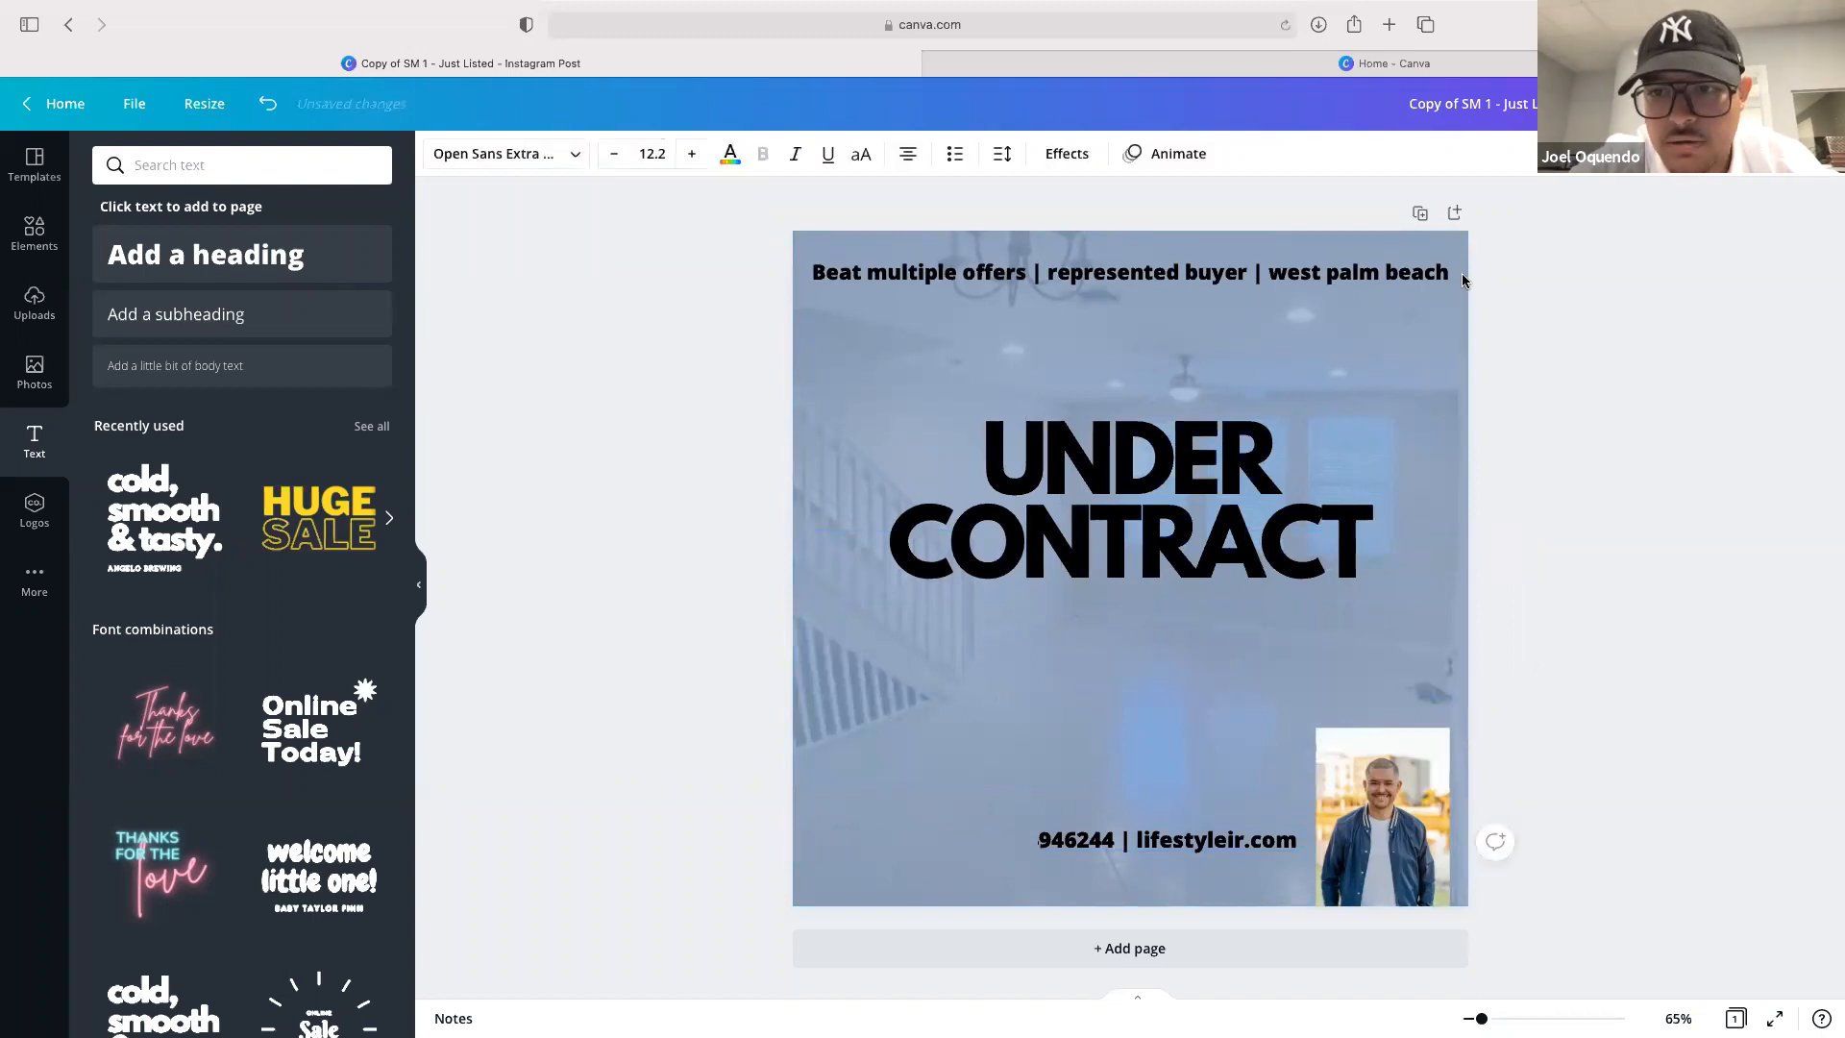
Change the background photo's colour overlay to the tan shade from the photo colours
click(1458, 354)
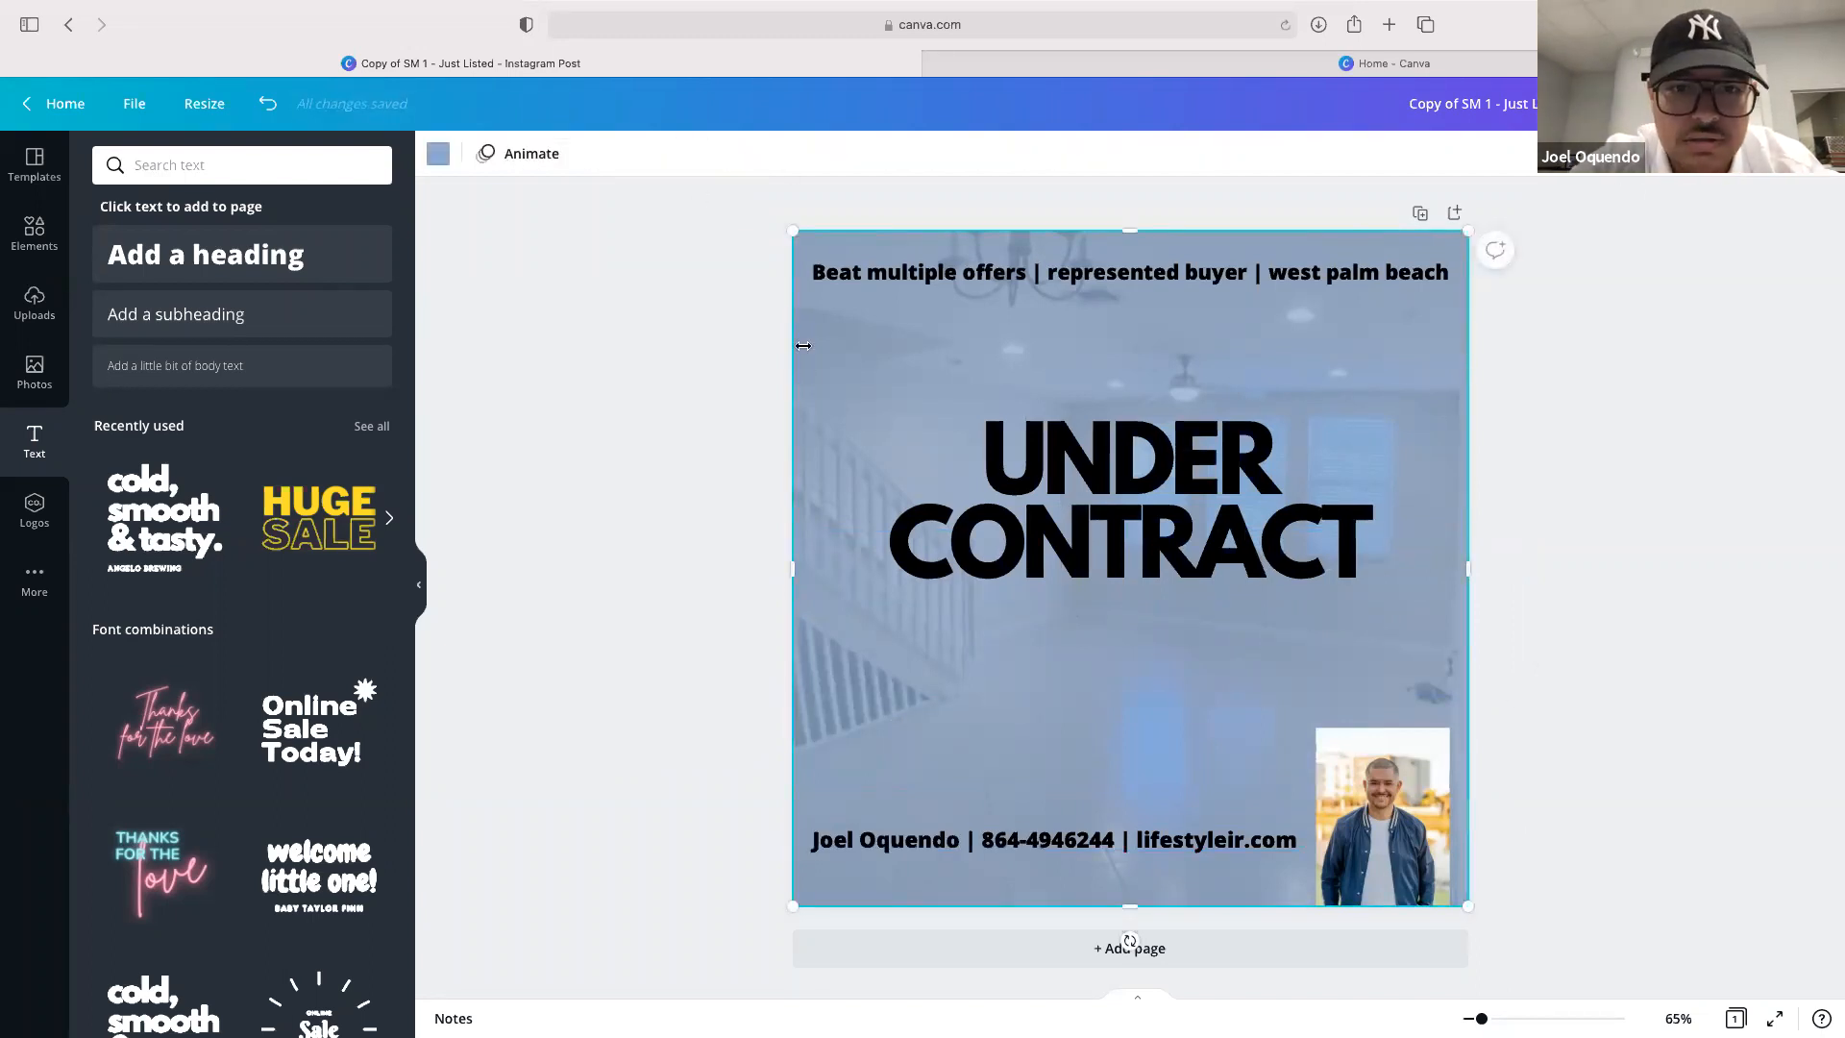
click(438, 154)
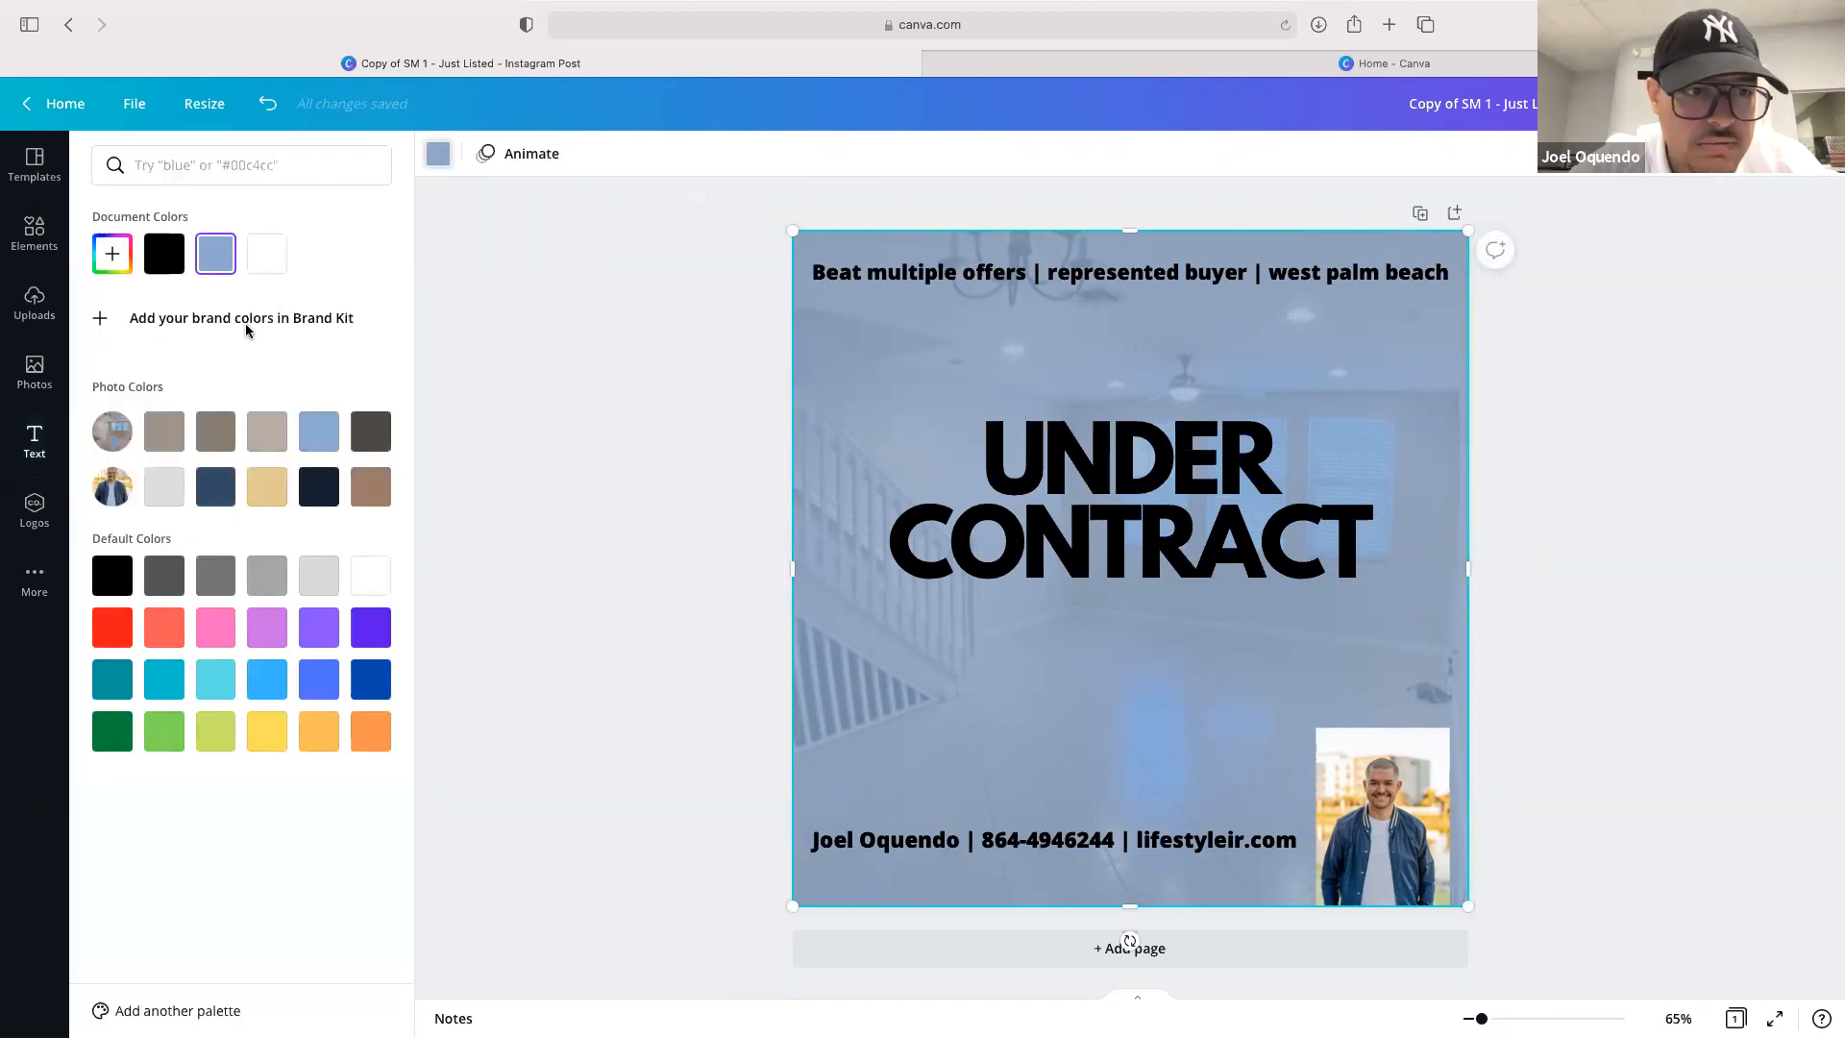
click(119, 633)
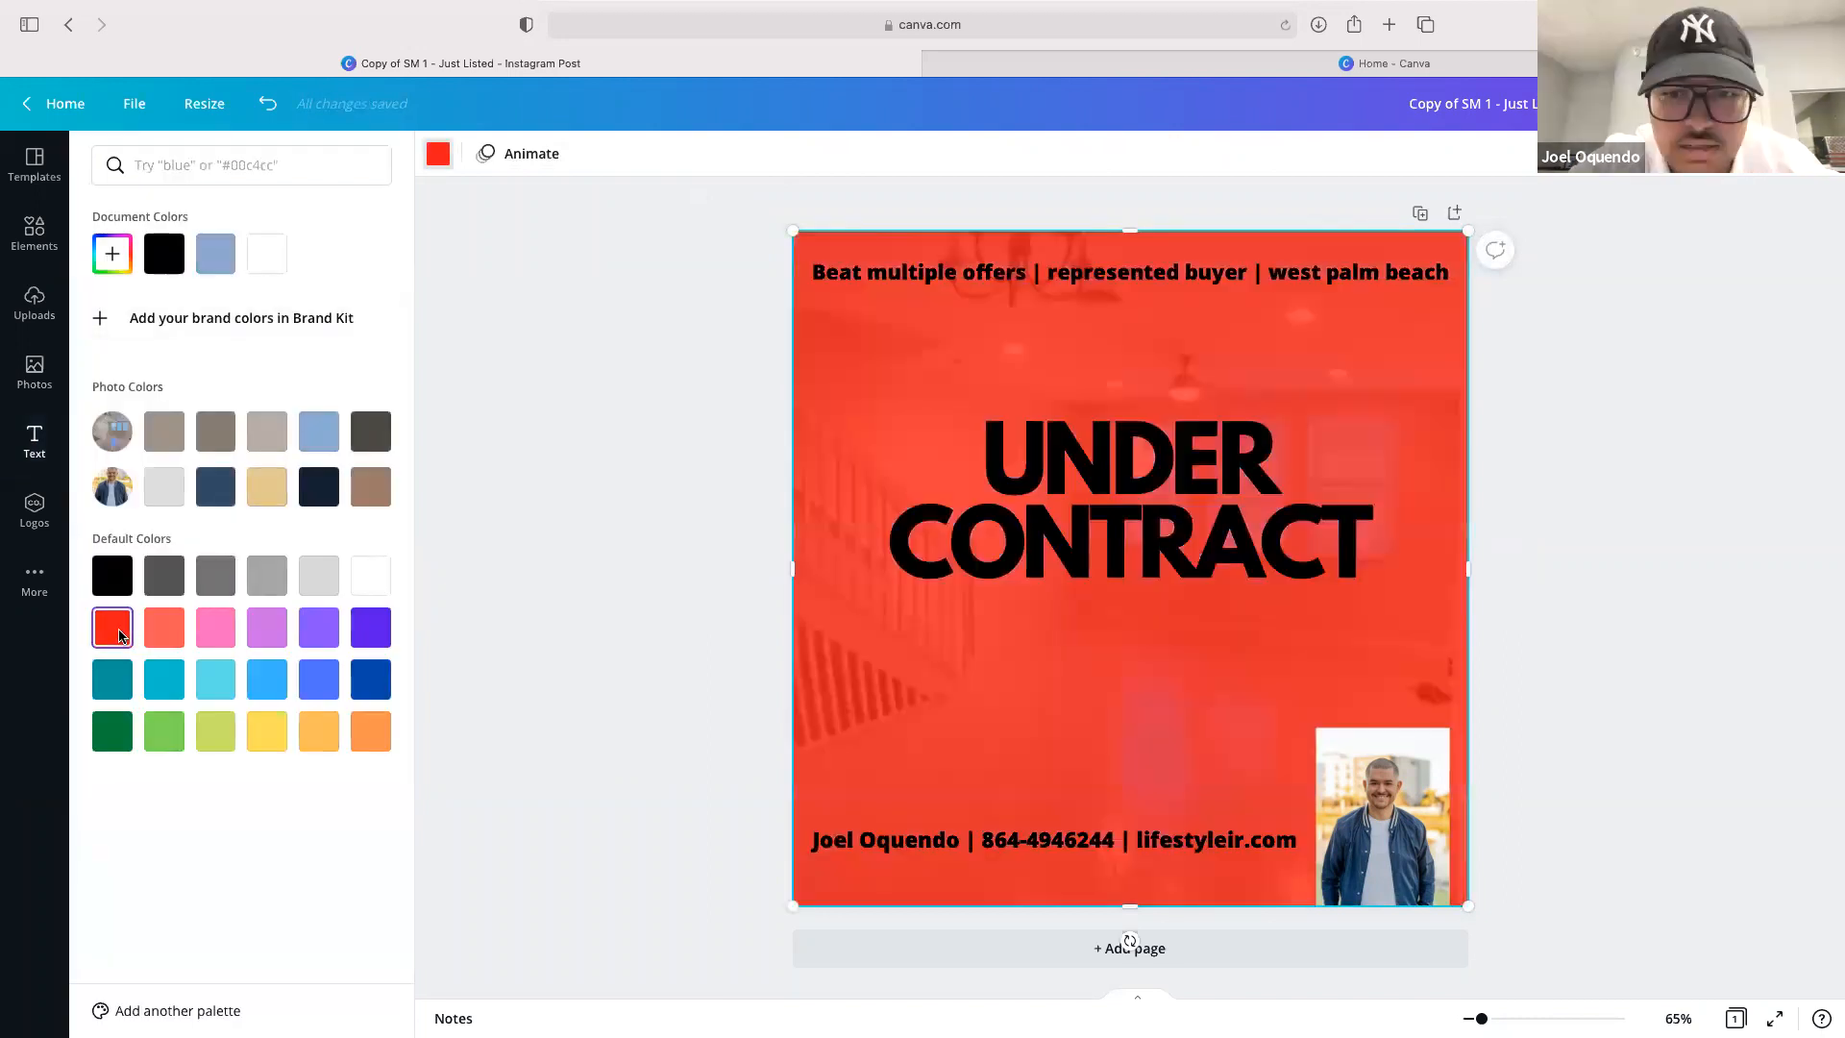
click(222, 629)
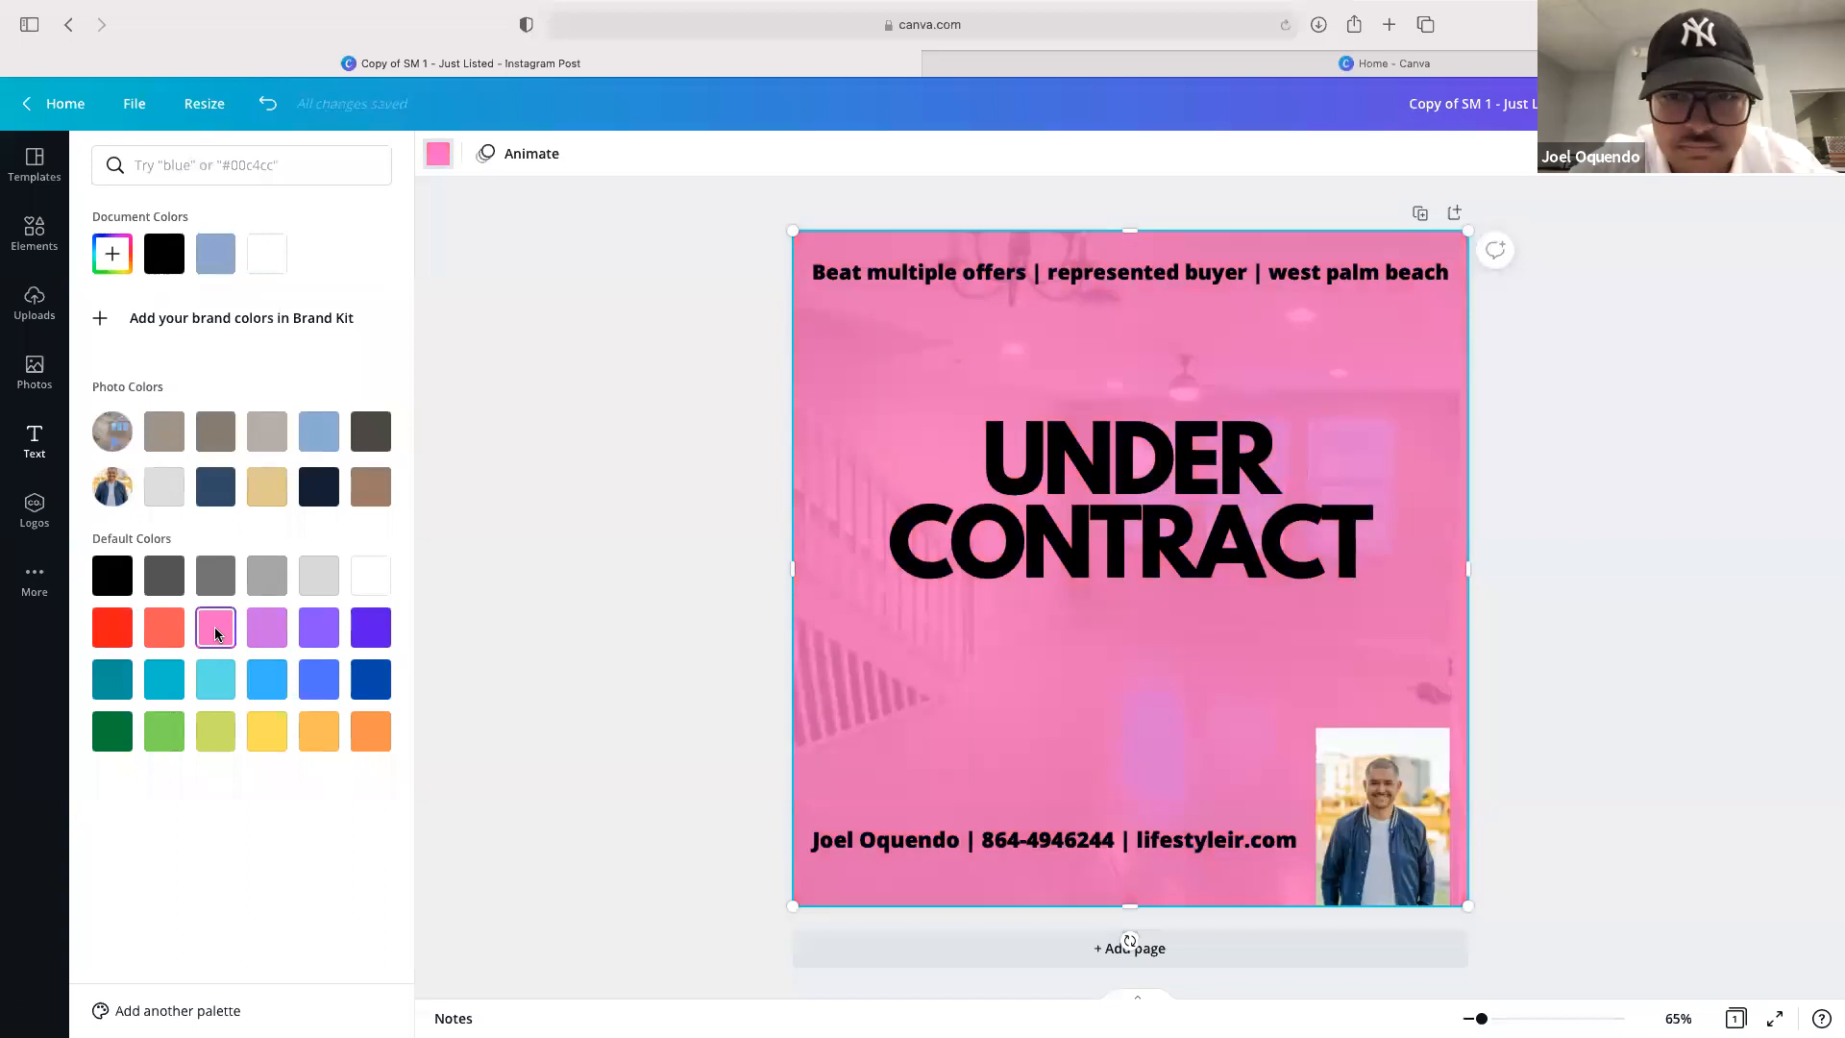
click(275, 688)
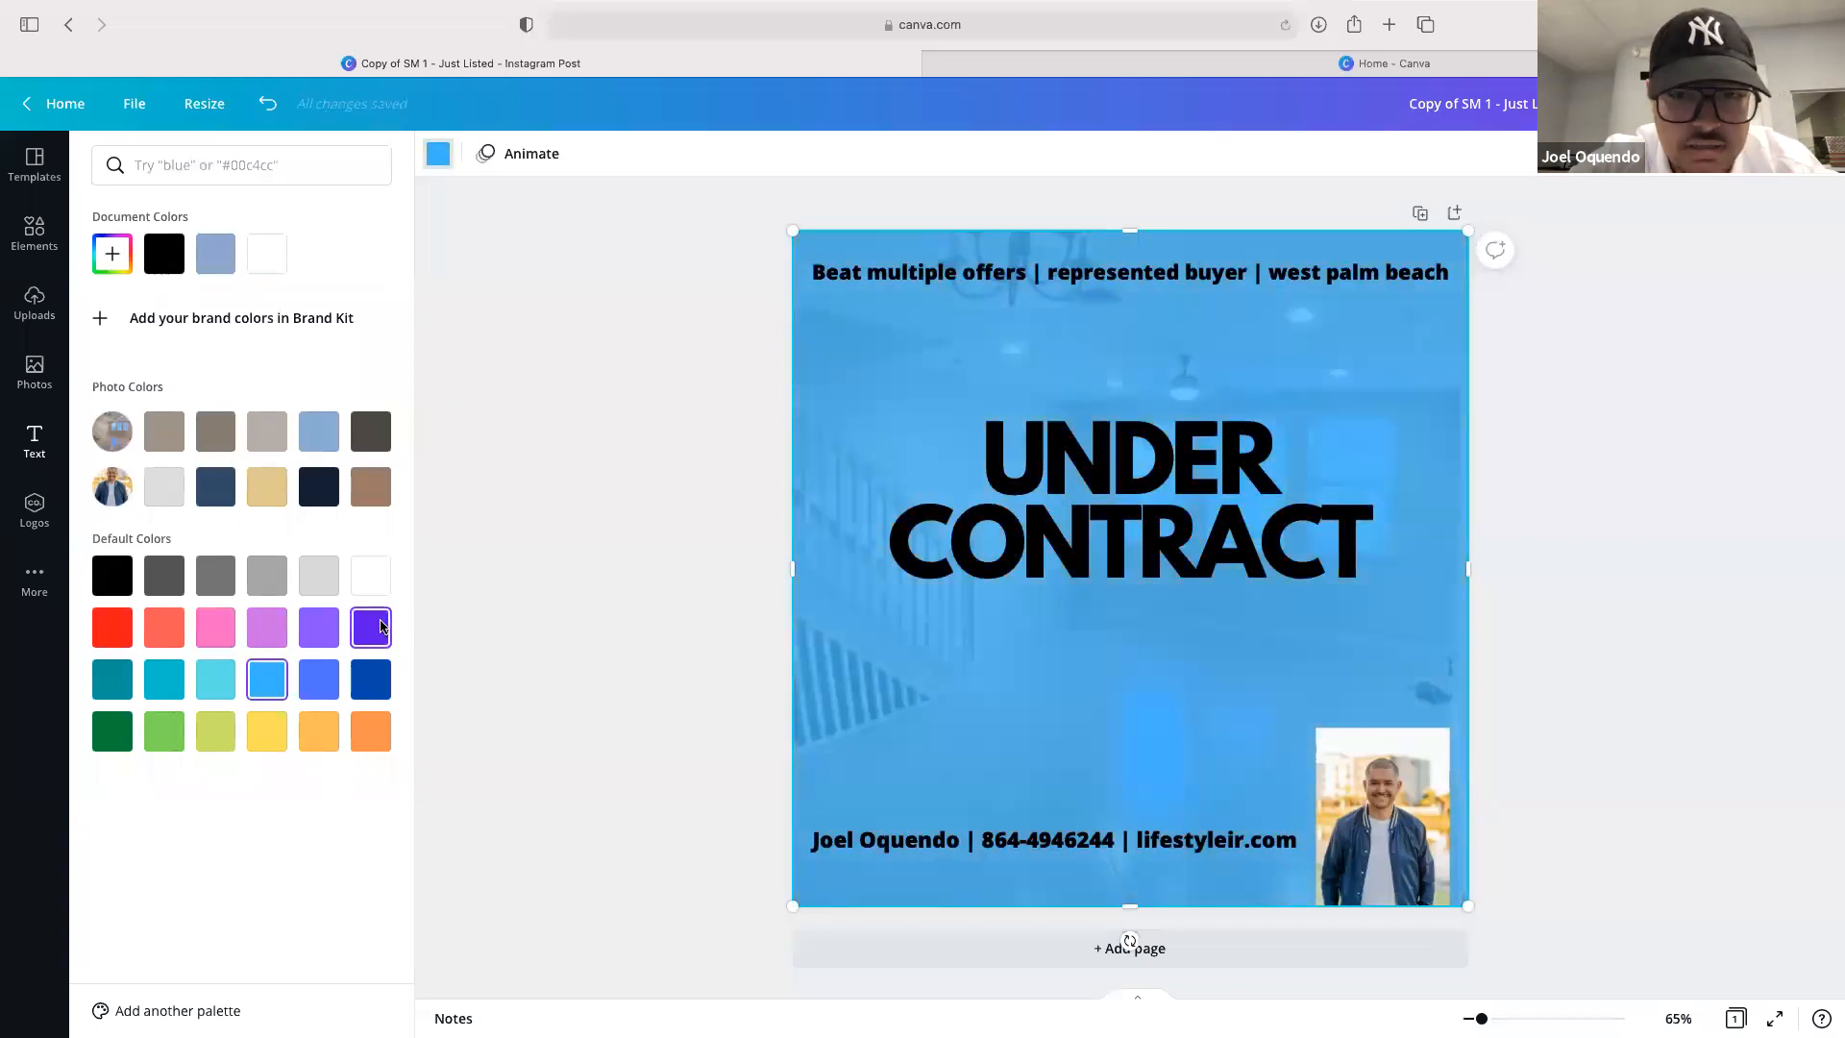
click(372, 627)
click(319, 577)
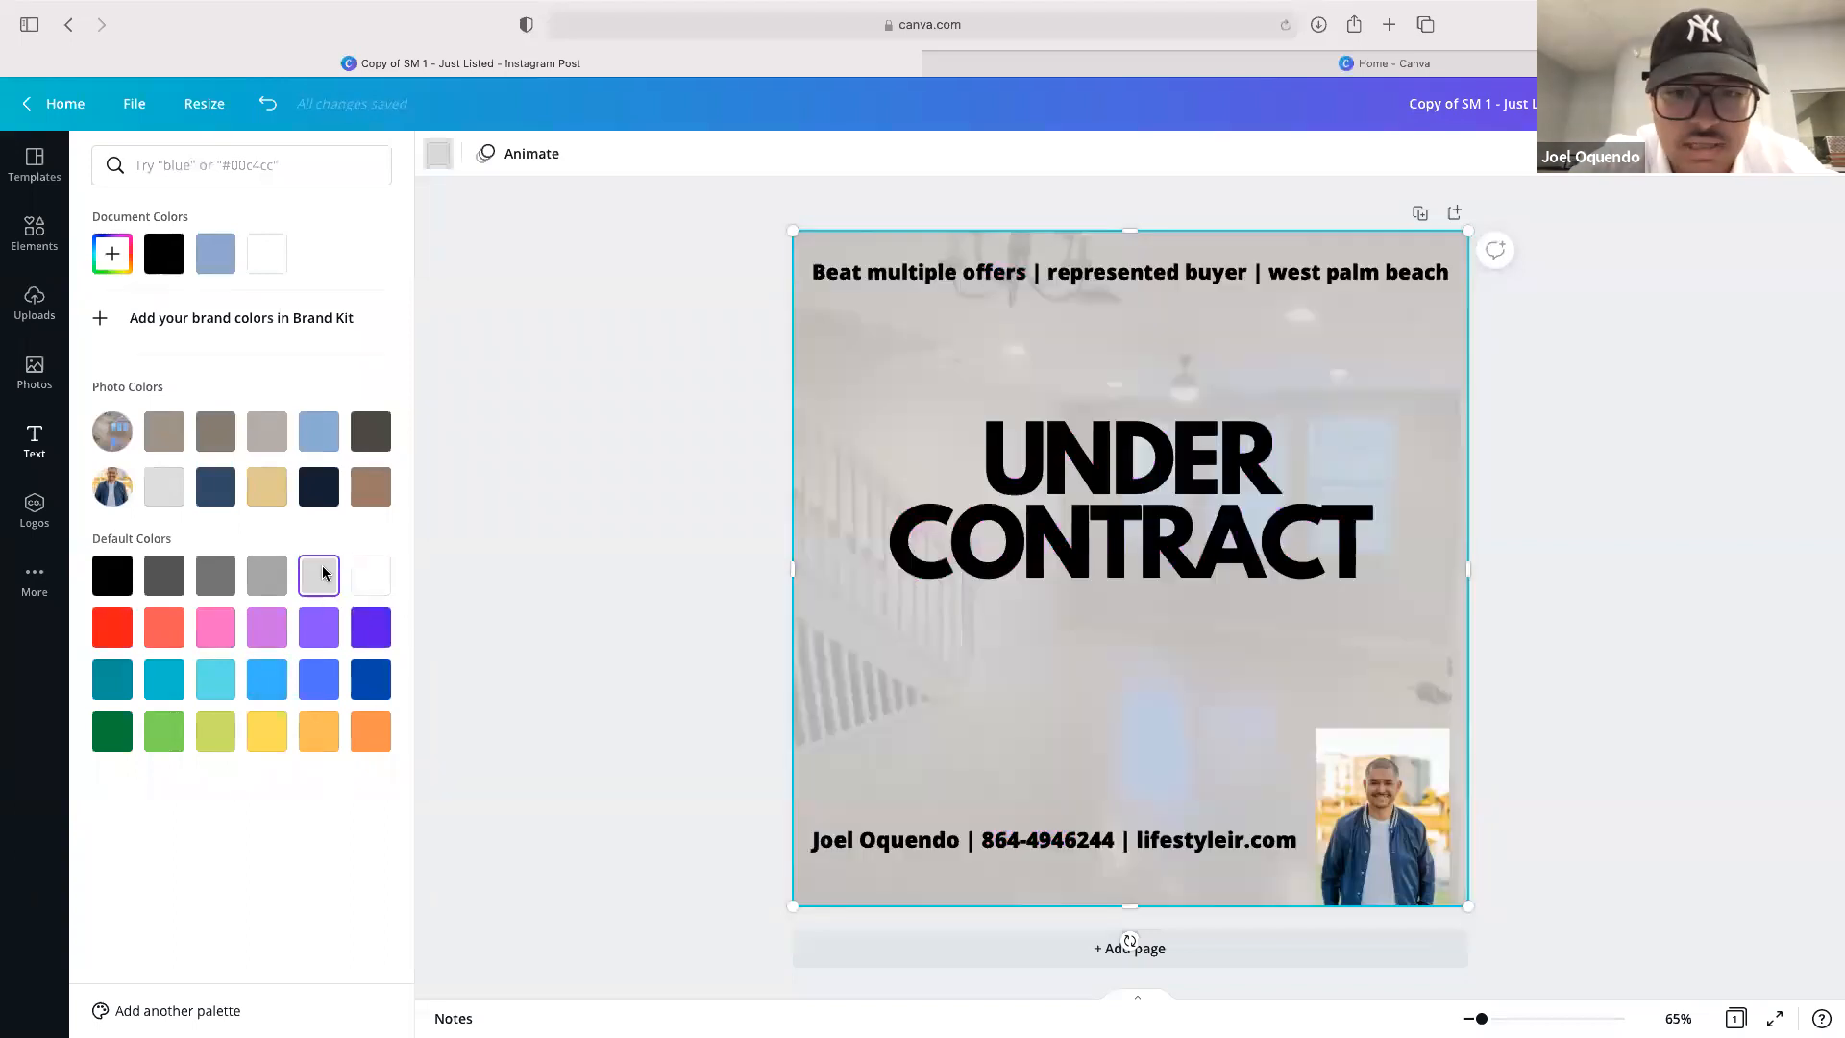
click(213, 578)
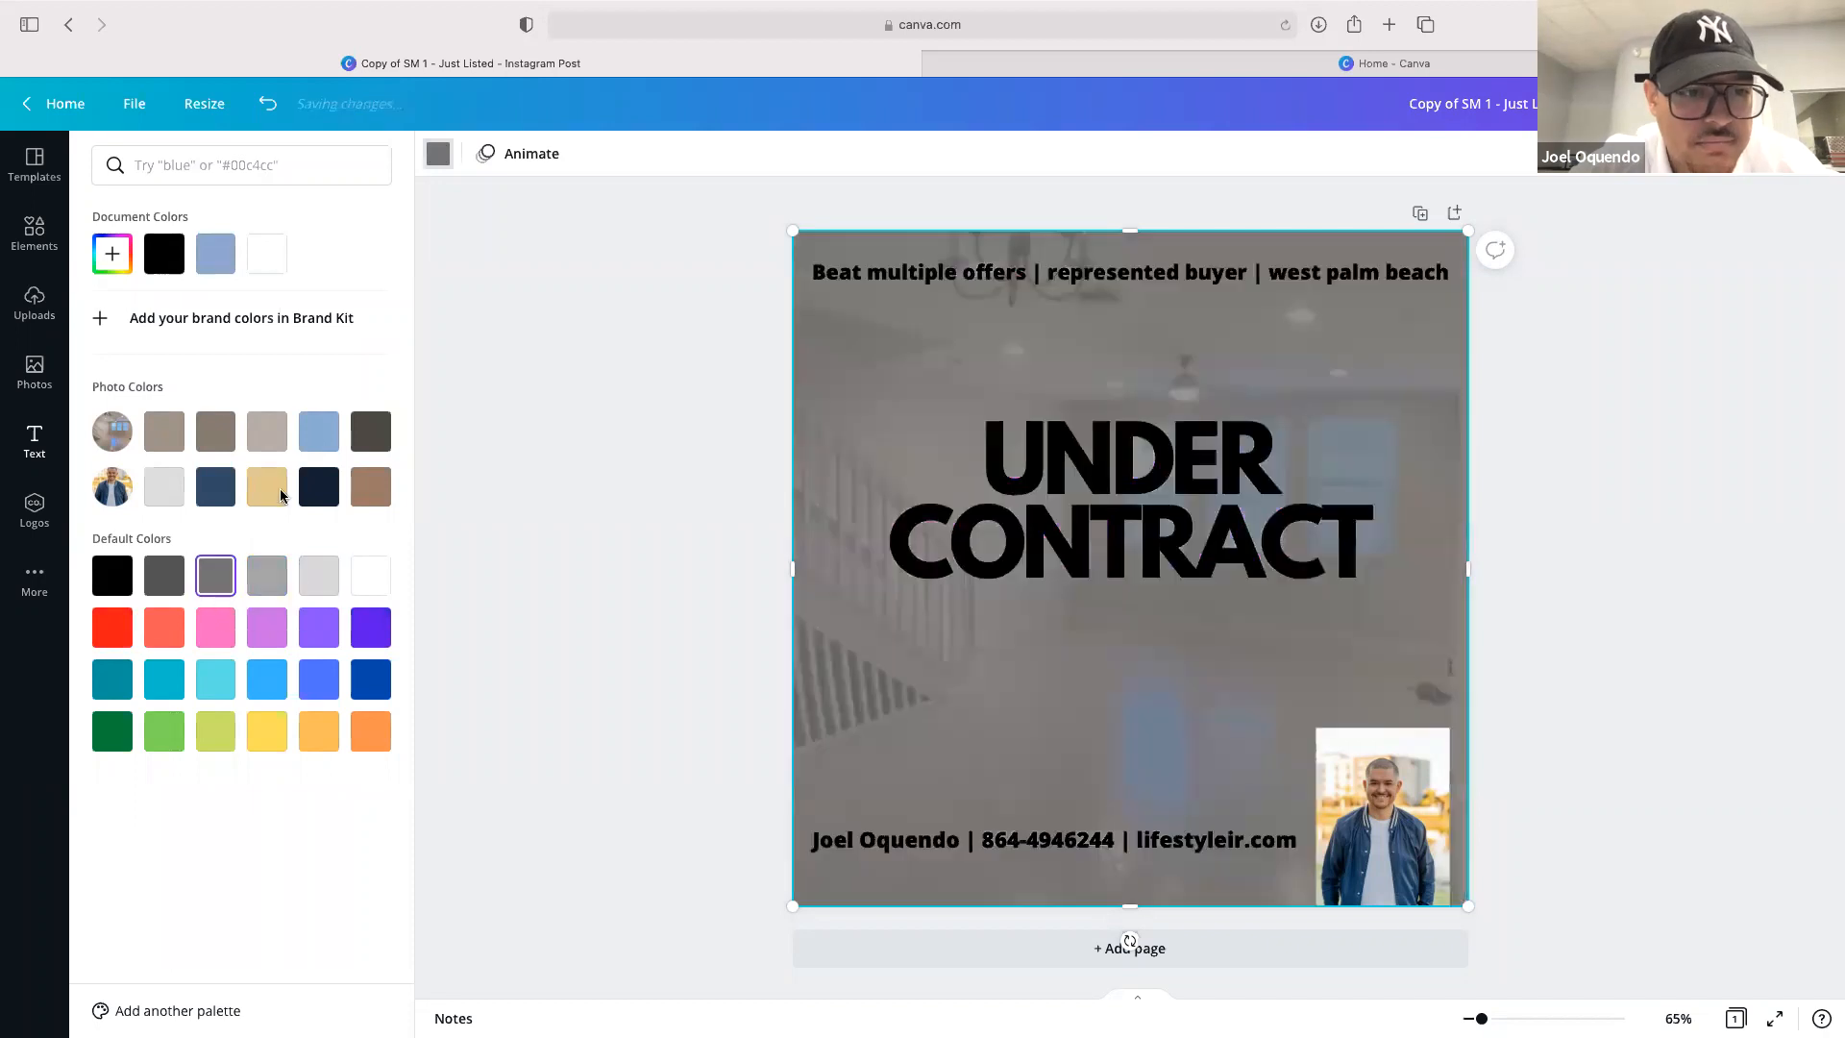
click(271, 486)
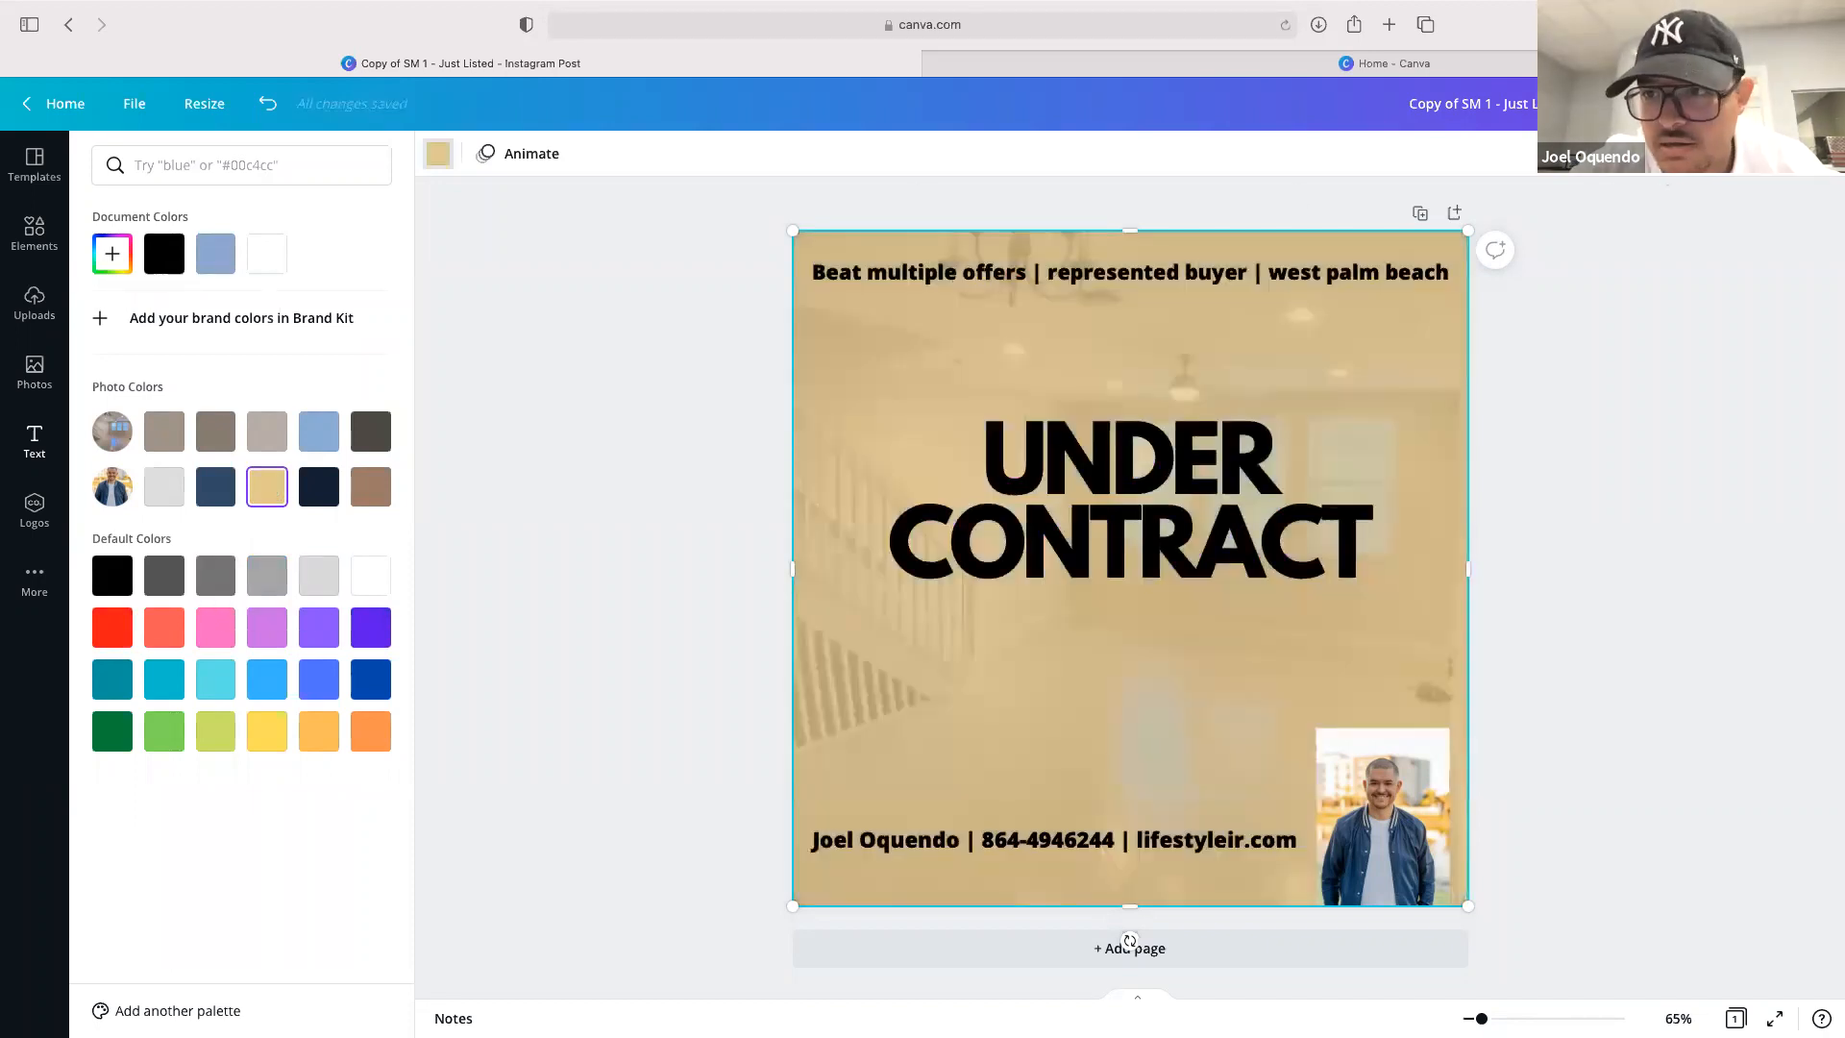
Set the background's transparency to 40
click(1651, 154)
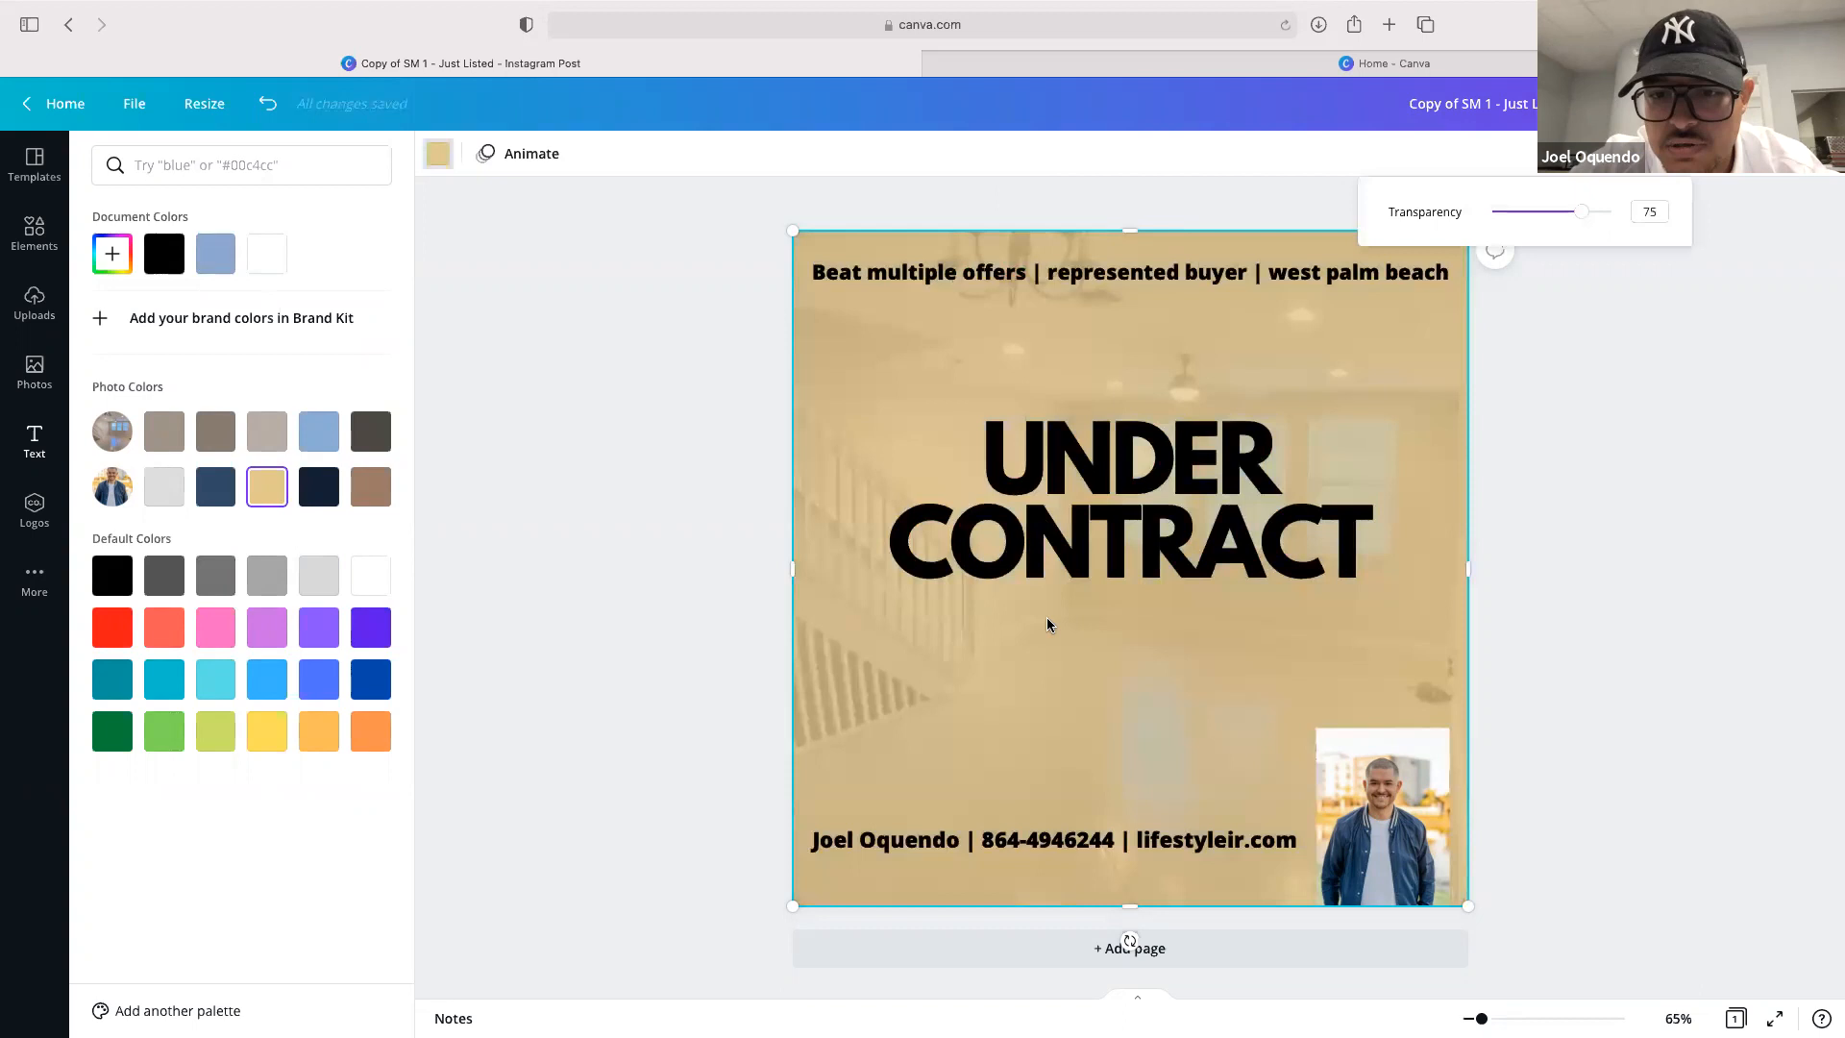
click(1595, 516)
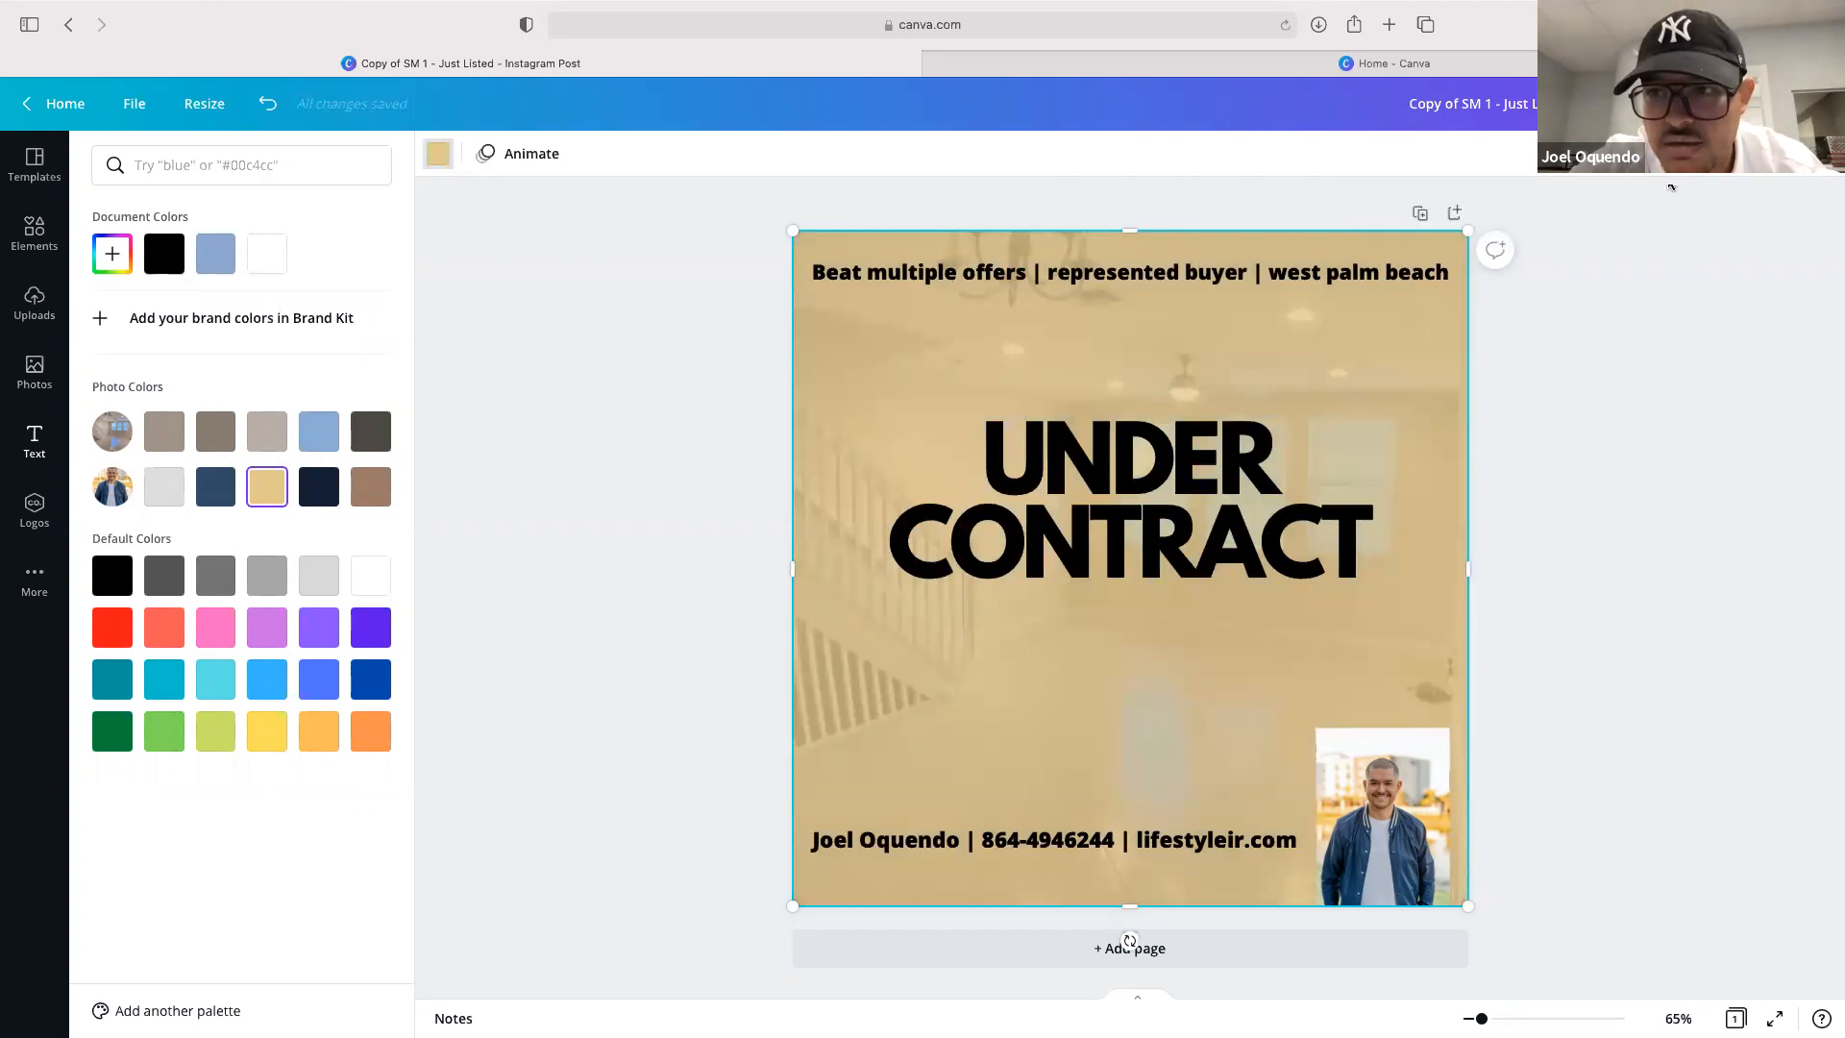
click(1655, 156)
drag(1581, 218, 1541, 218)
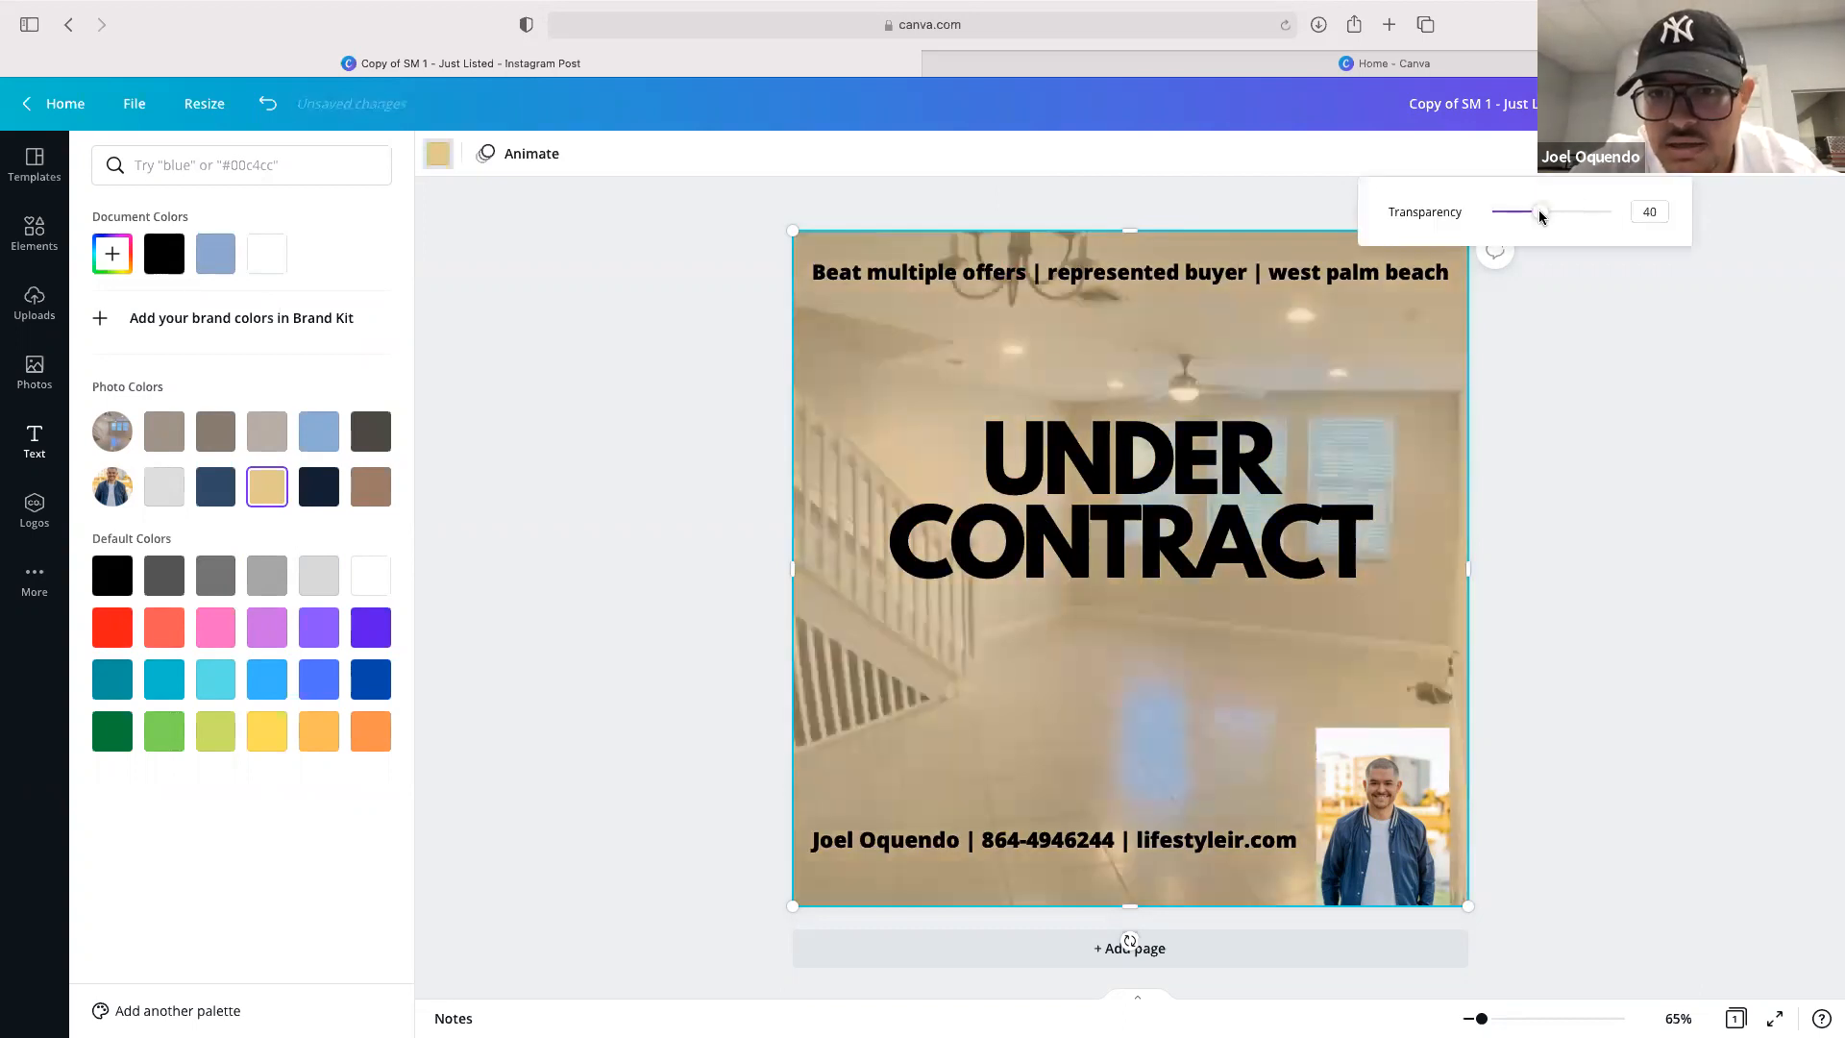
click(1608, 451)
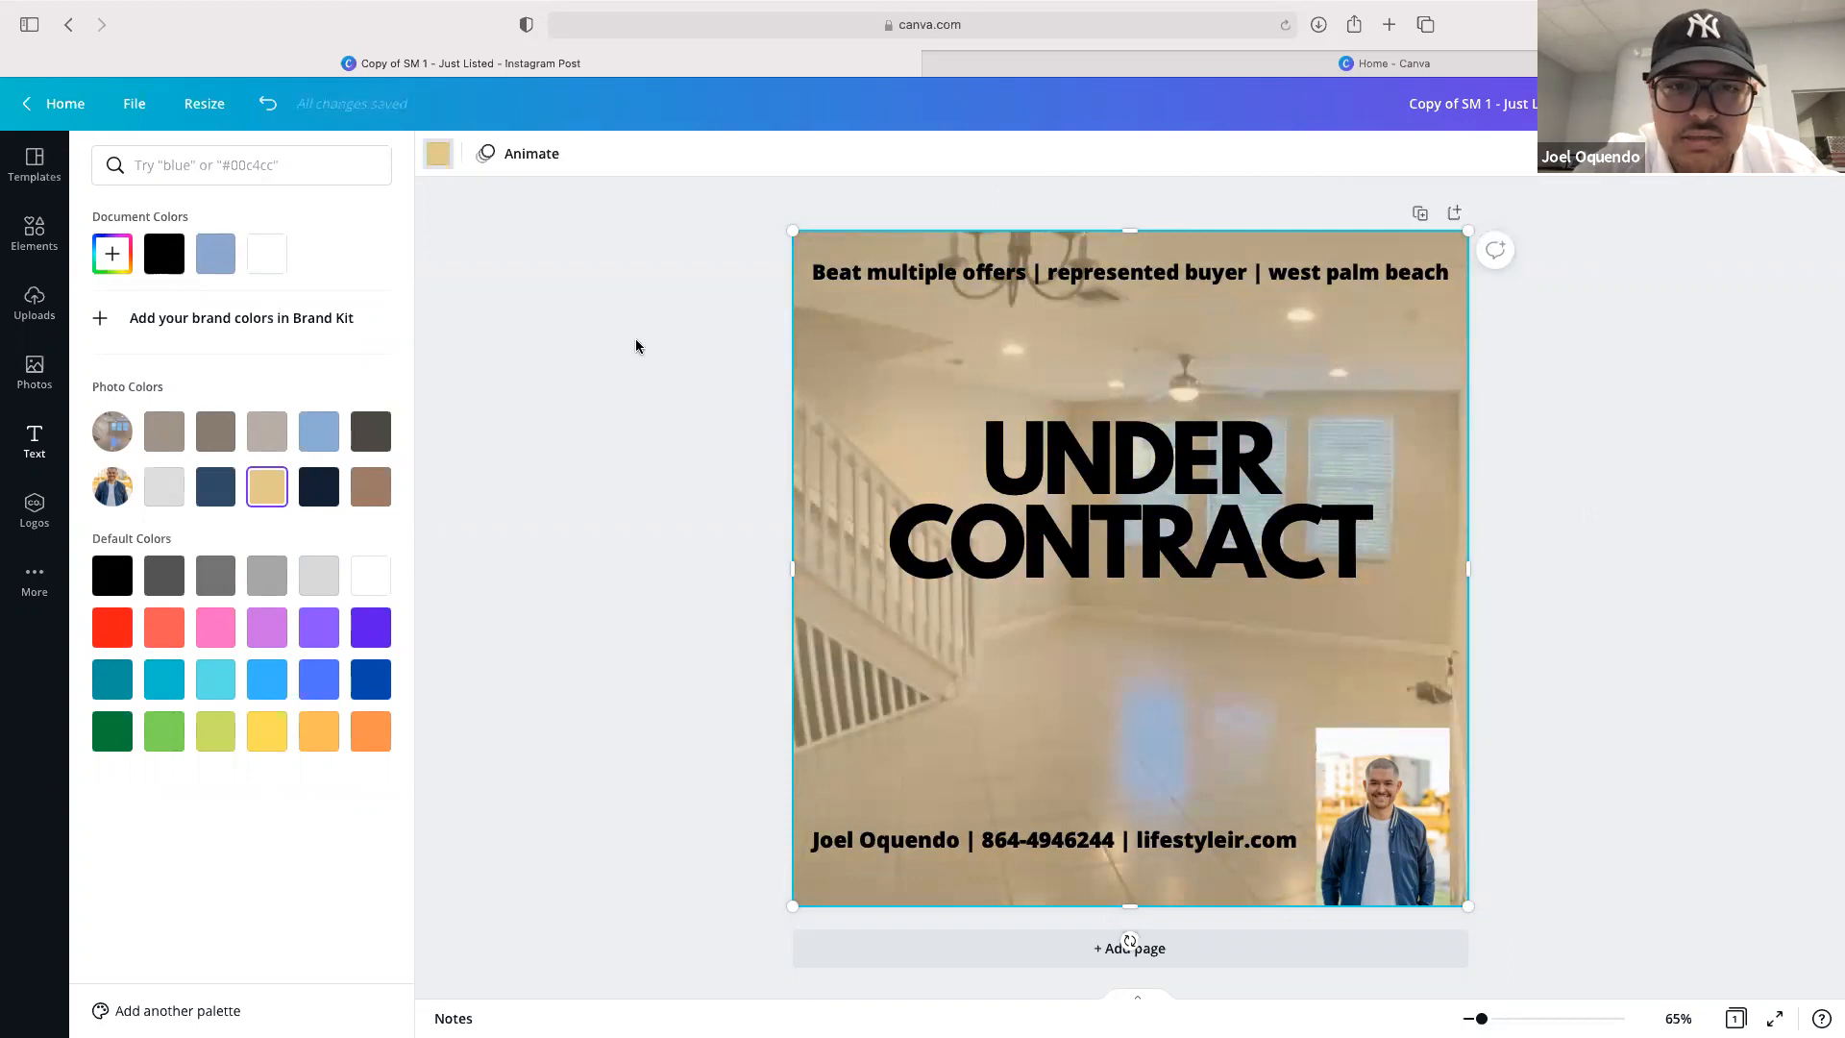
click(636, 346)
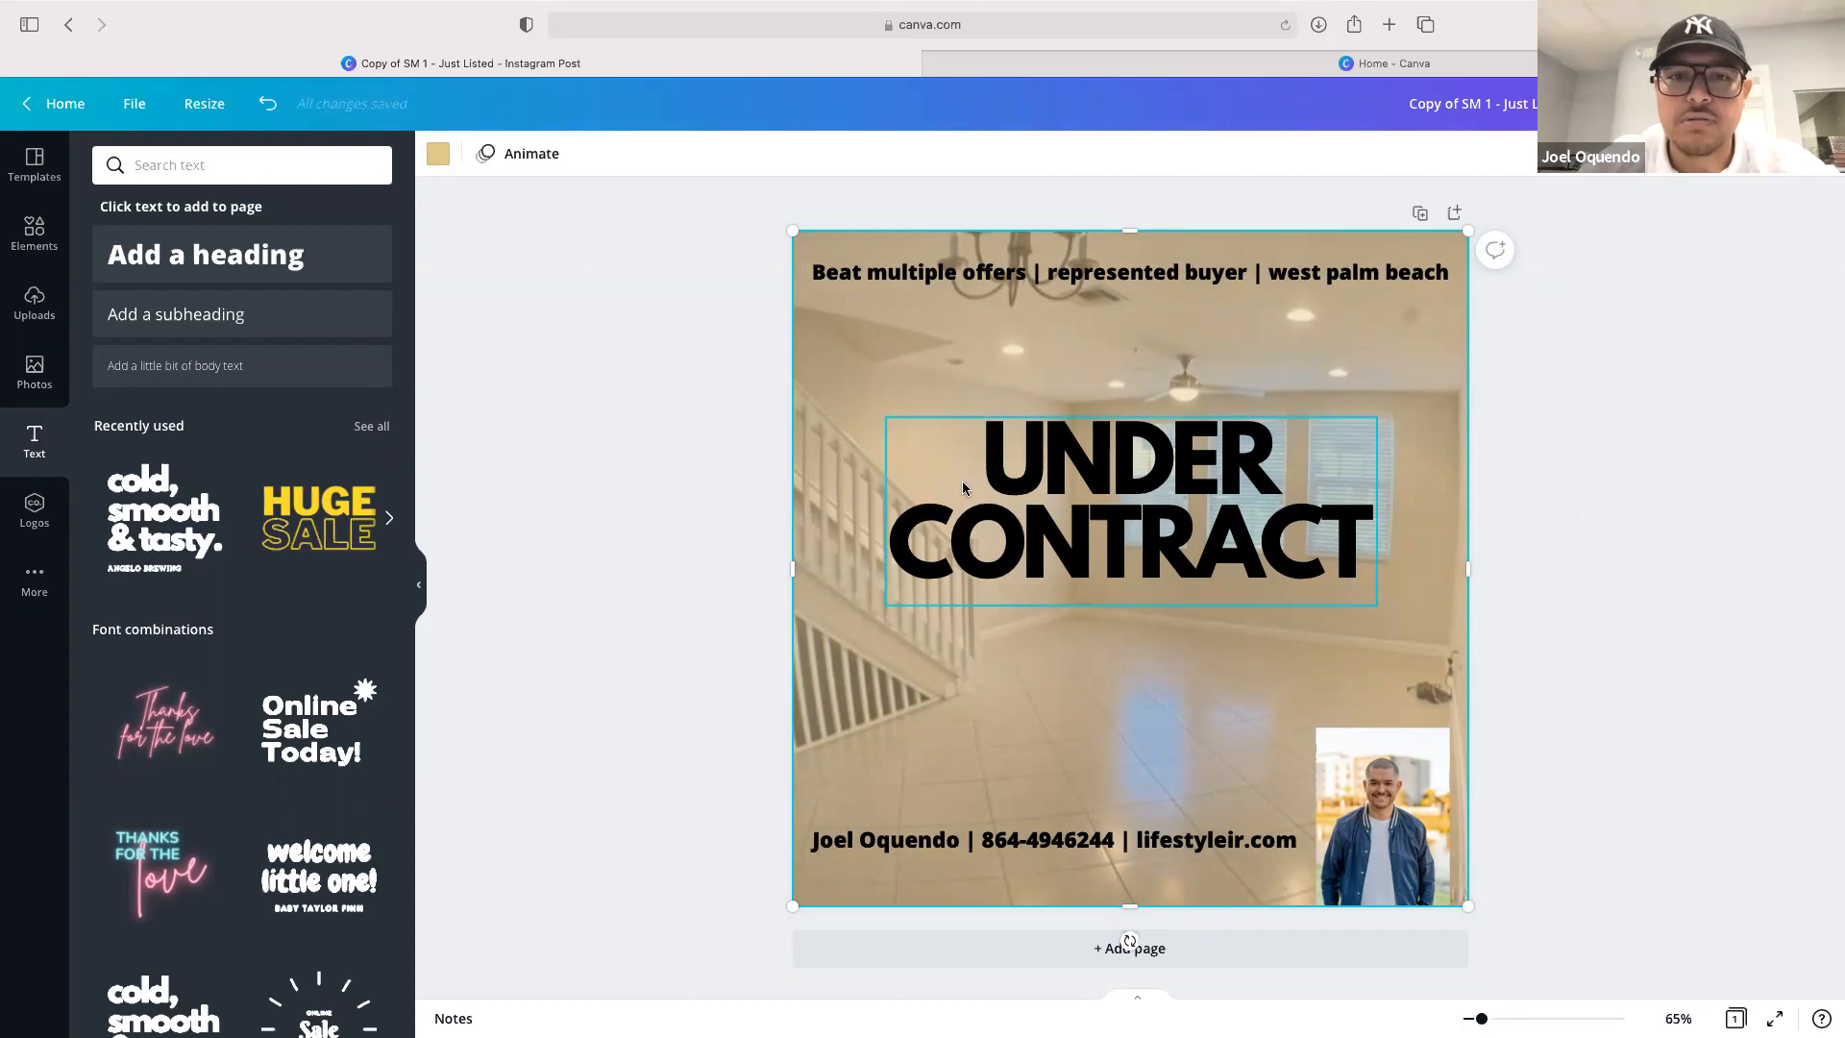
scroll(239, 609, down, 10)
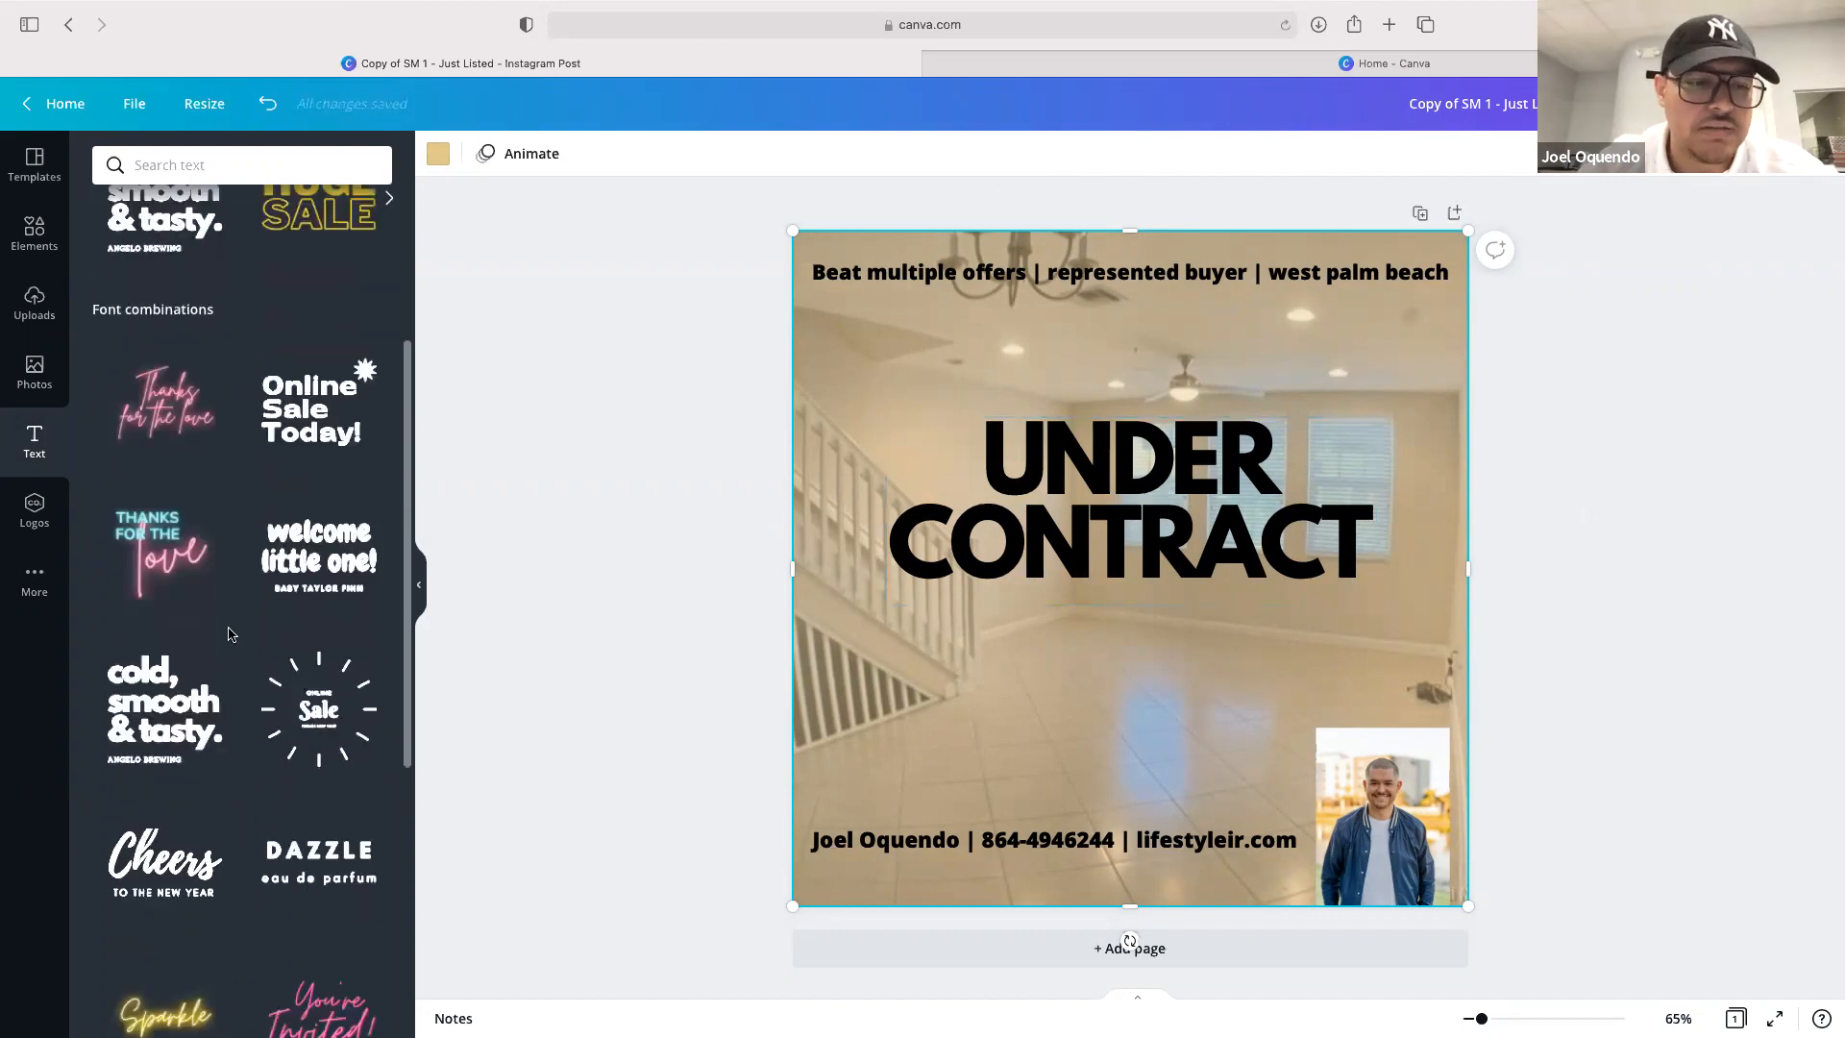
scroll(229, 633, down, 1)
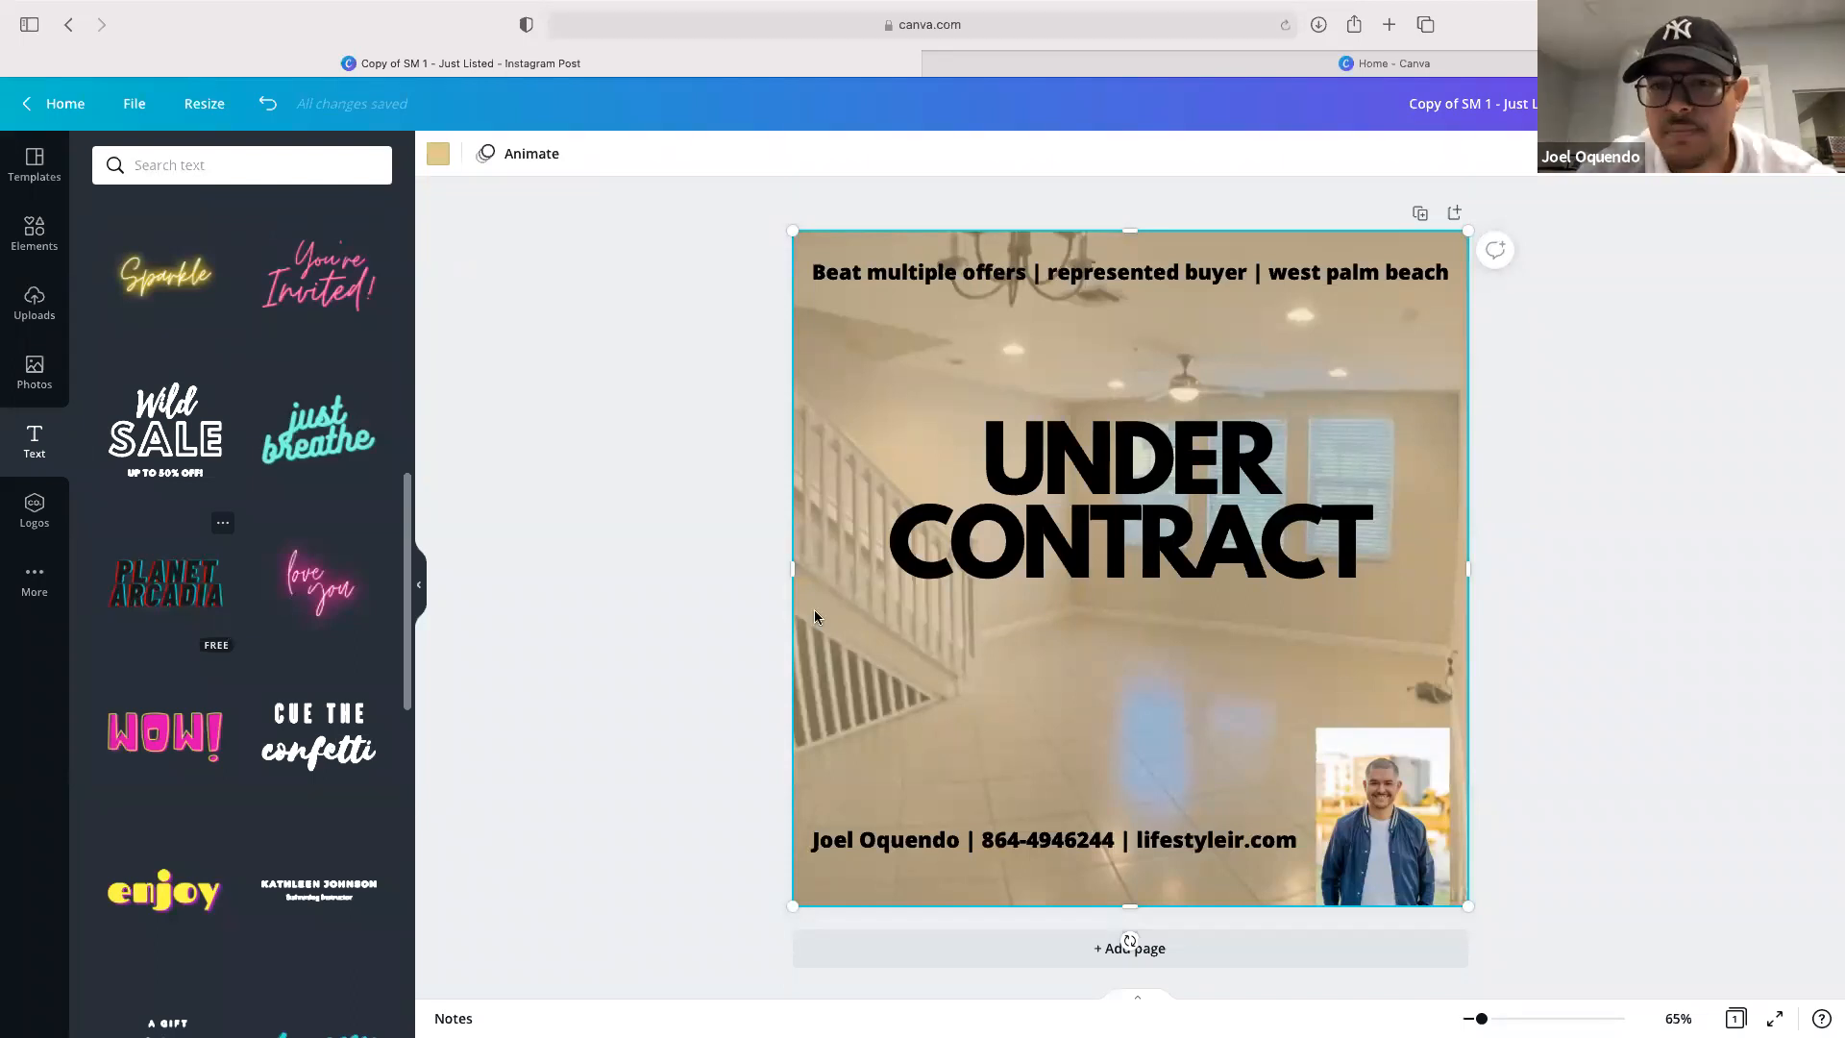
click(1589, 435)
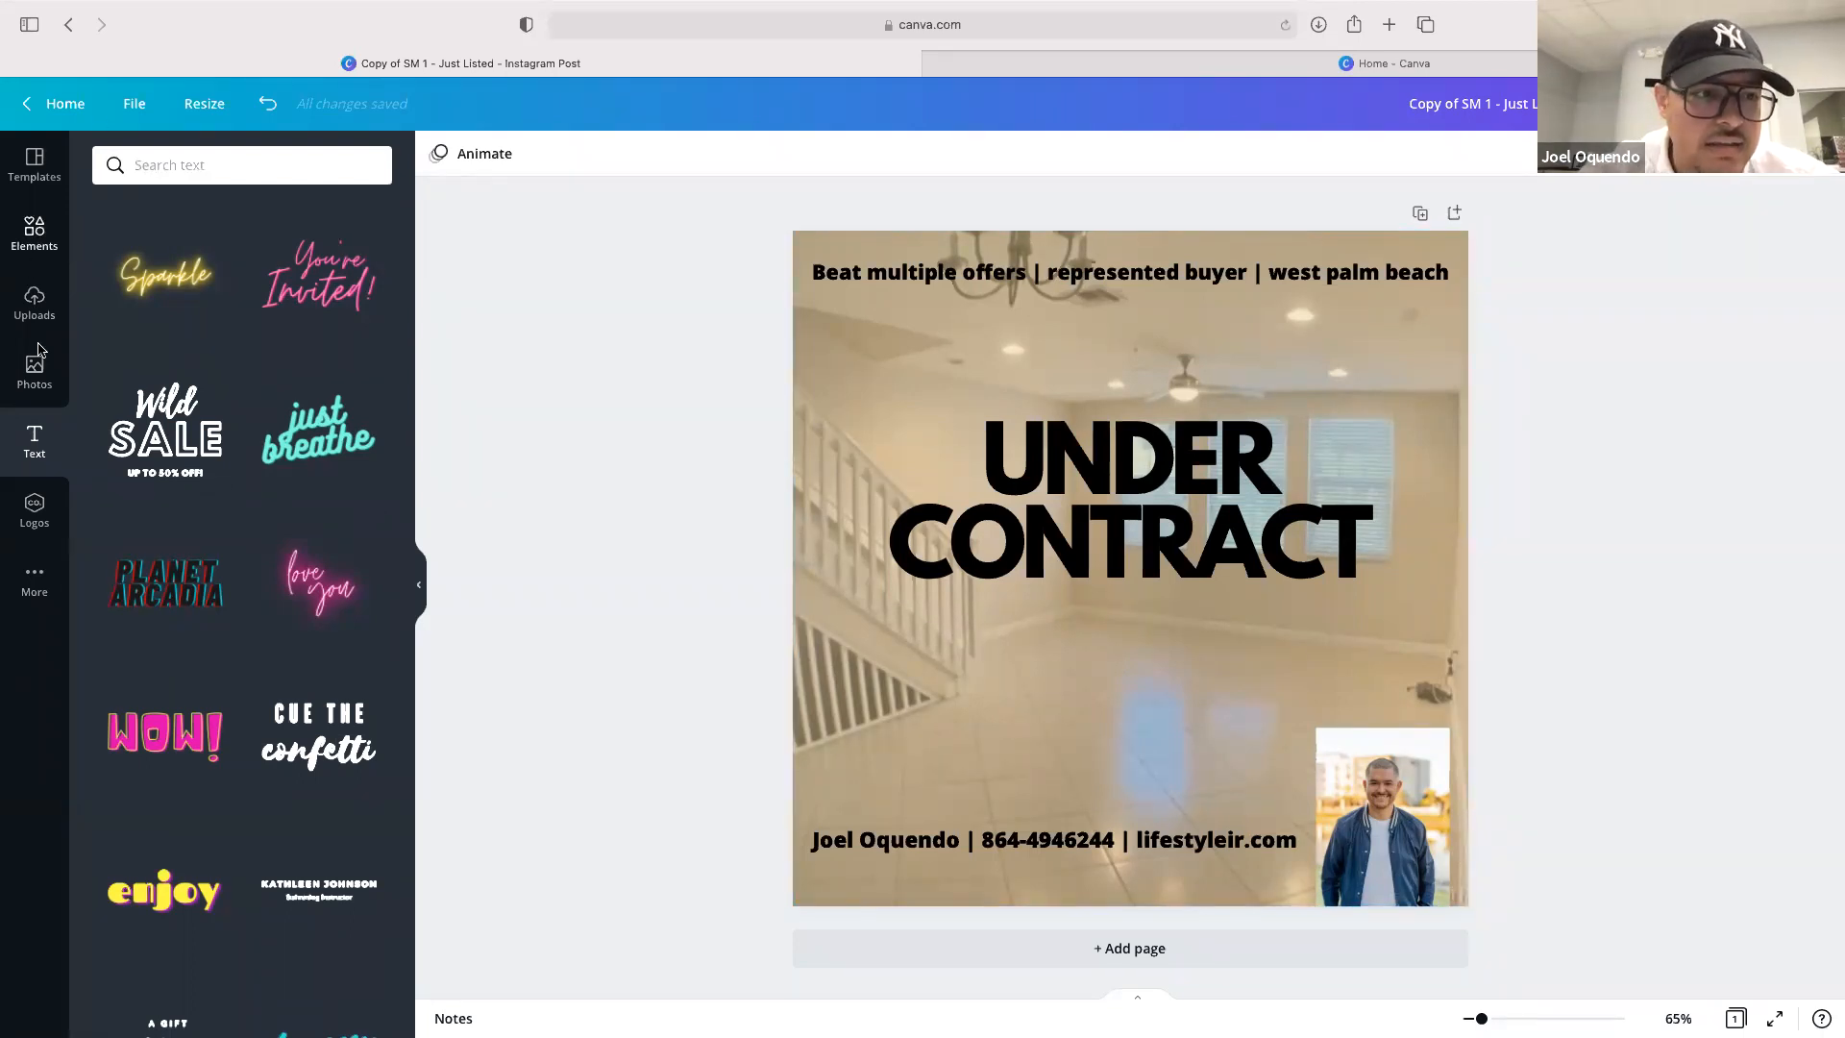
Browse the uploaded images and the stock photo library for a suitable picture
click(36, 235)
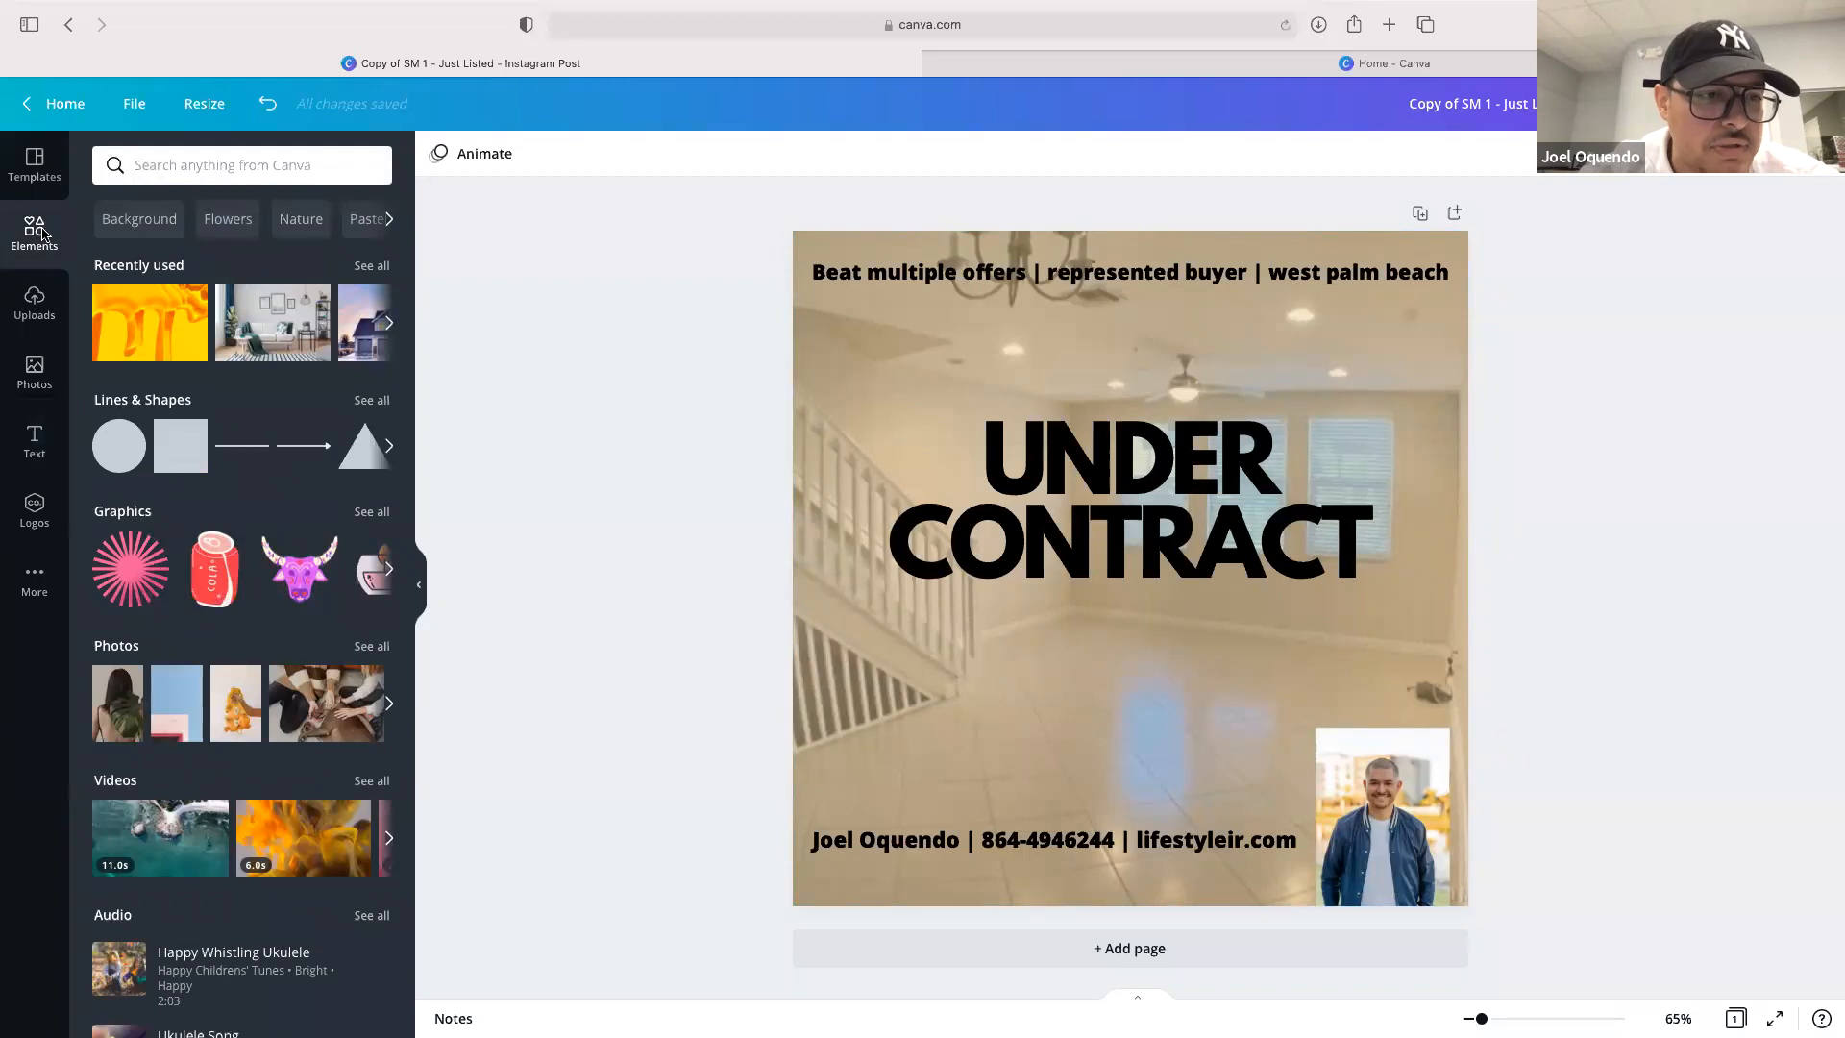
click(35, 317)
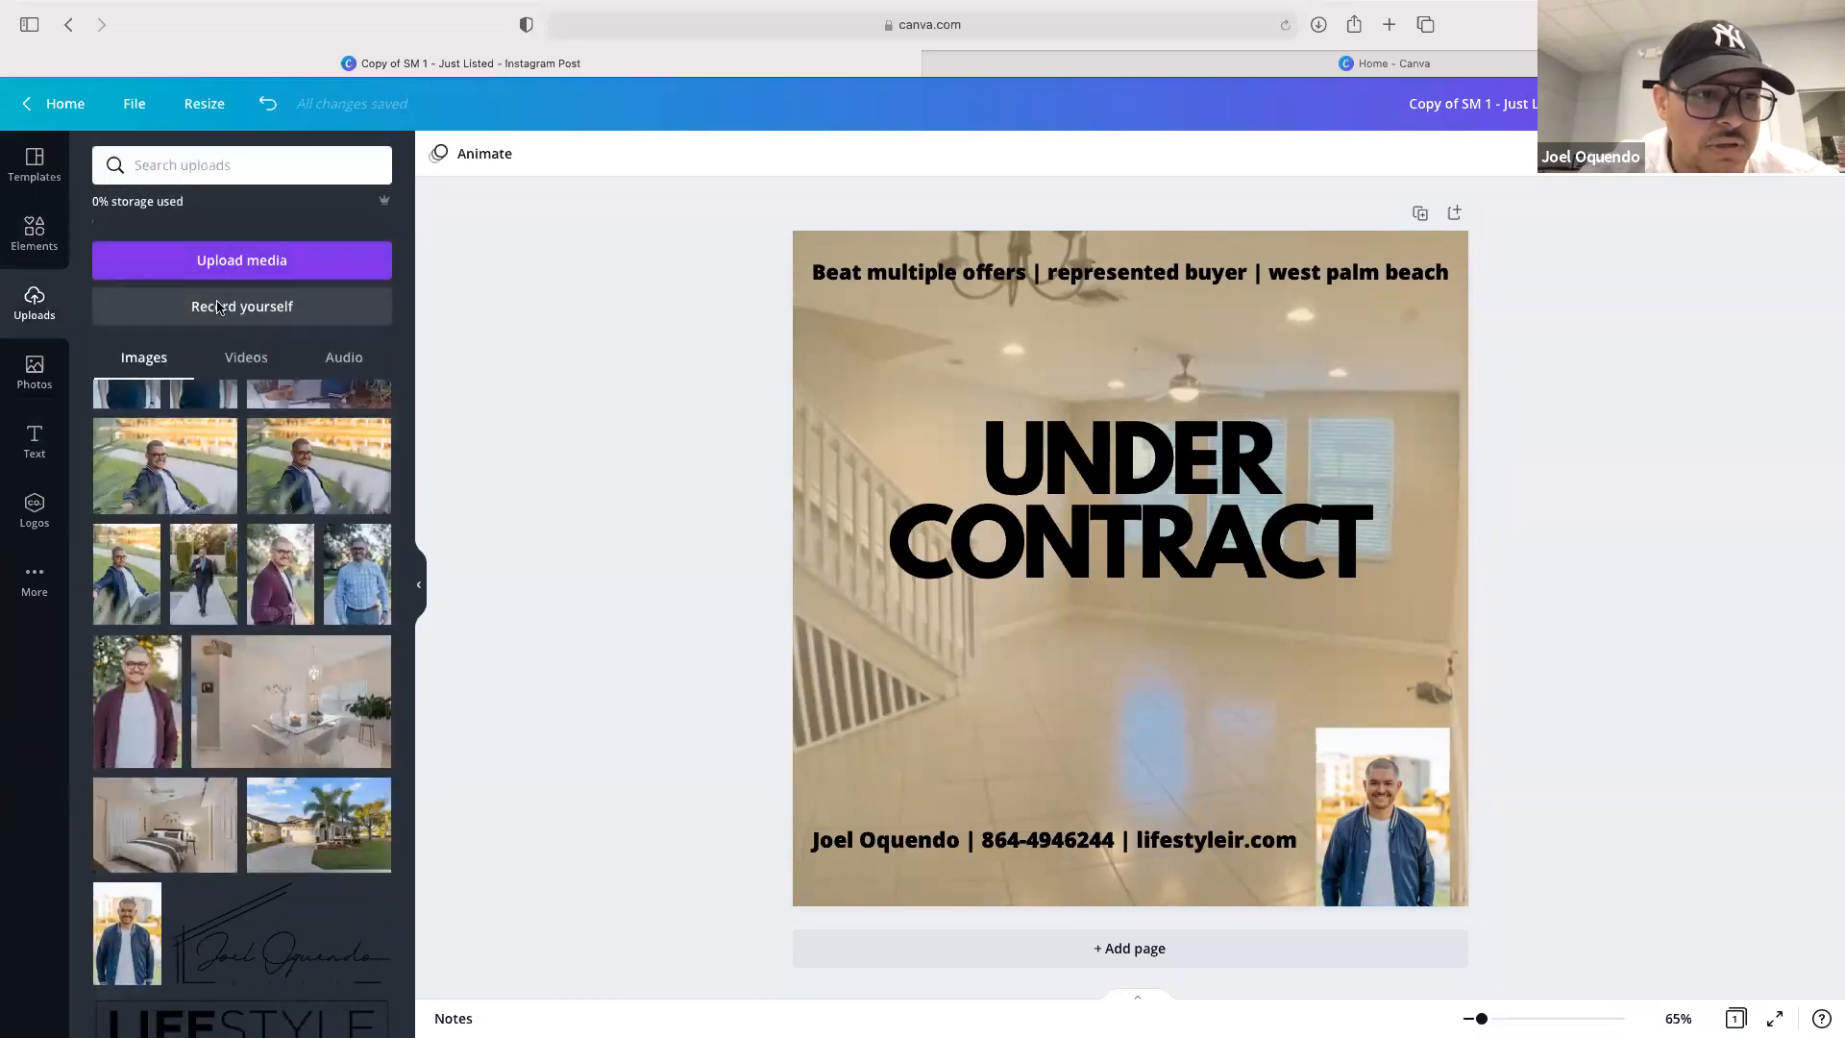
scroll(256, 600, down, 2)
scroll(256, 599, down, 10)
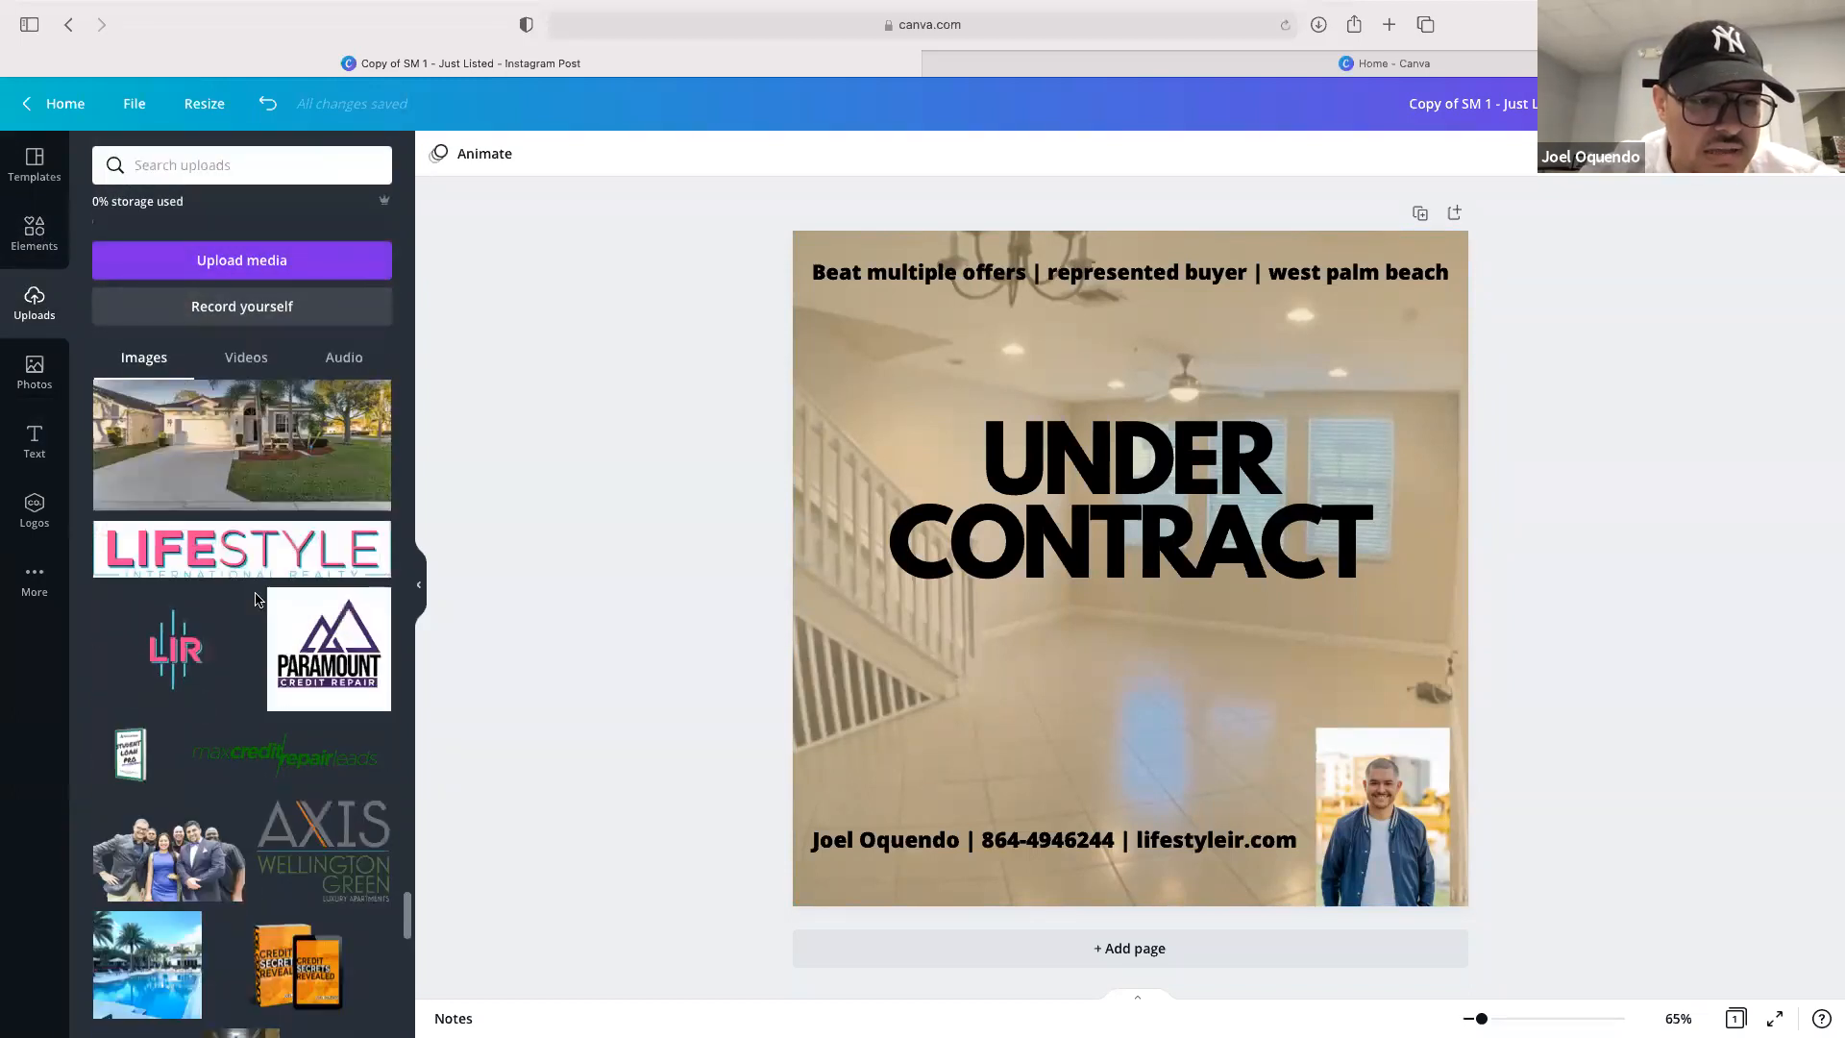
scroll(256, 599, up, 5)
scroll(256, 598, up, 8)
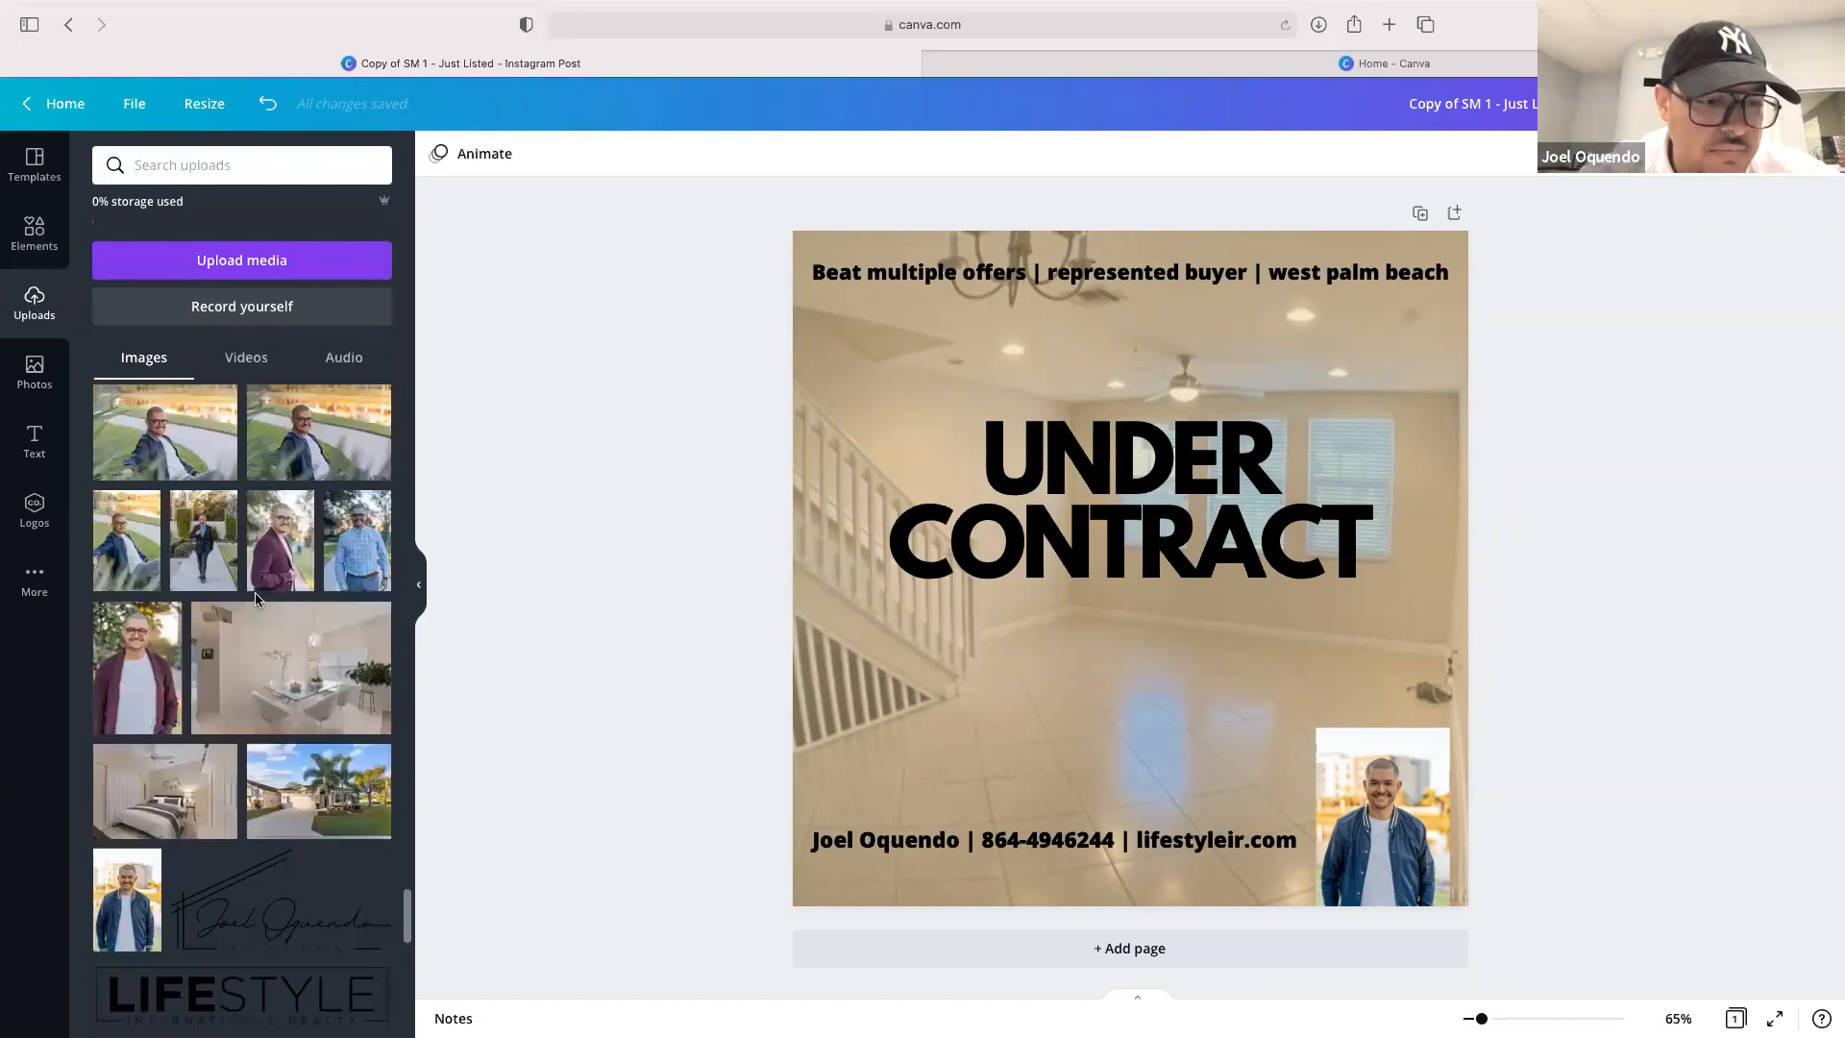
scroll(256, 598, up, 10)
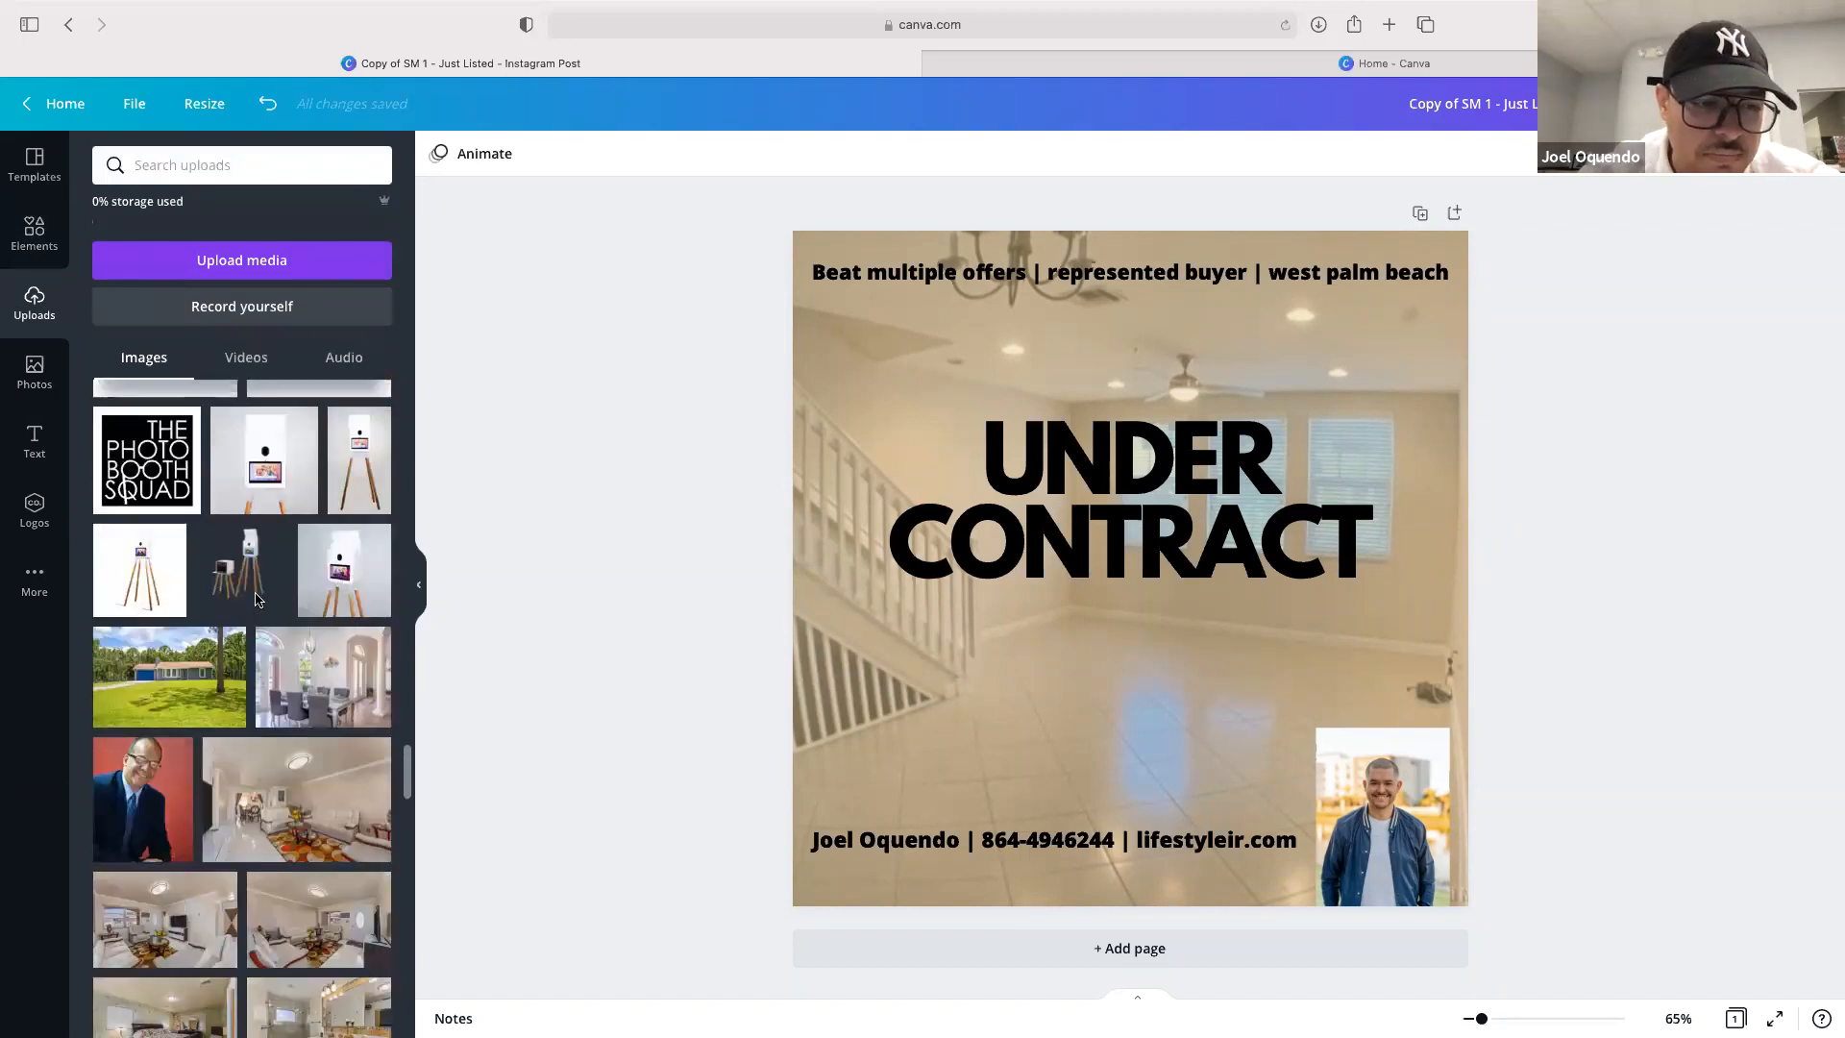
scroll(255, 599, up, 10)
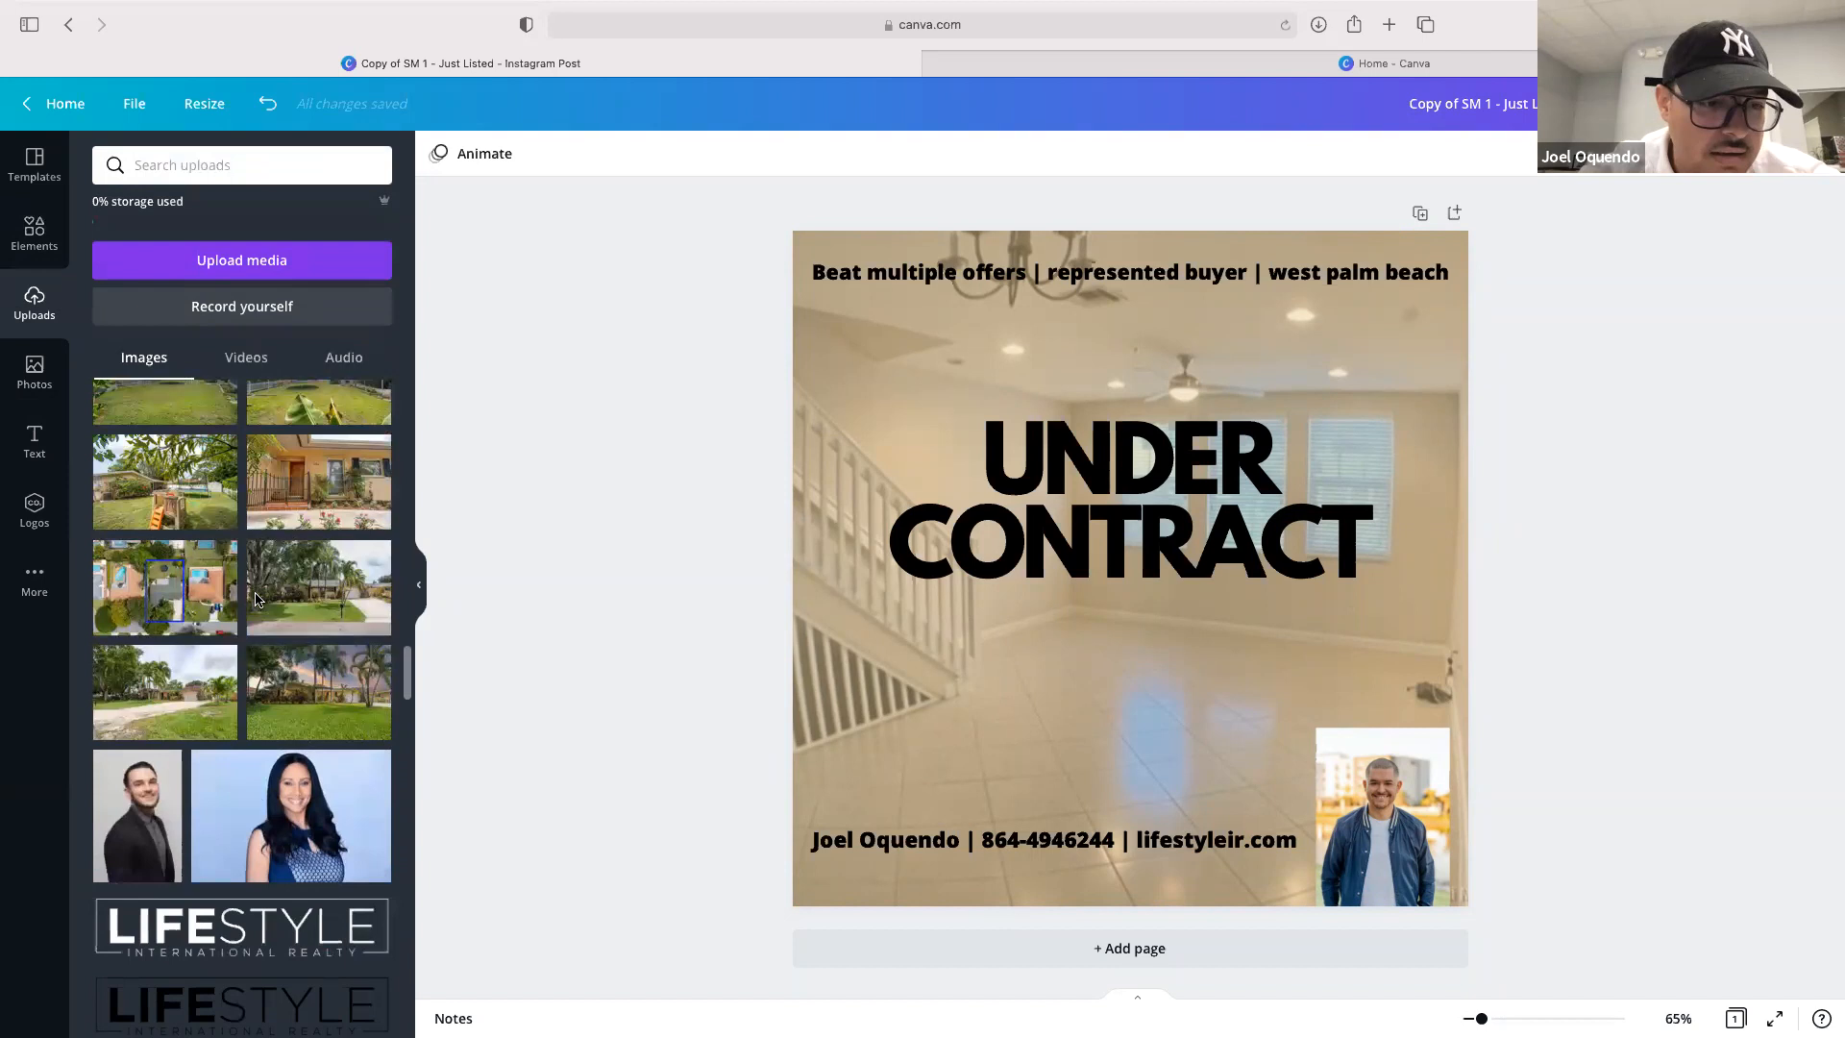
scroll(255, 597, up, 10)
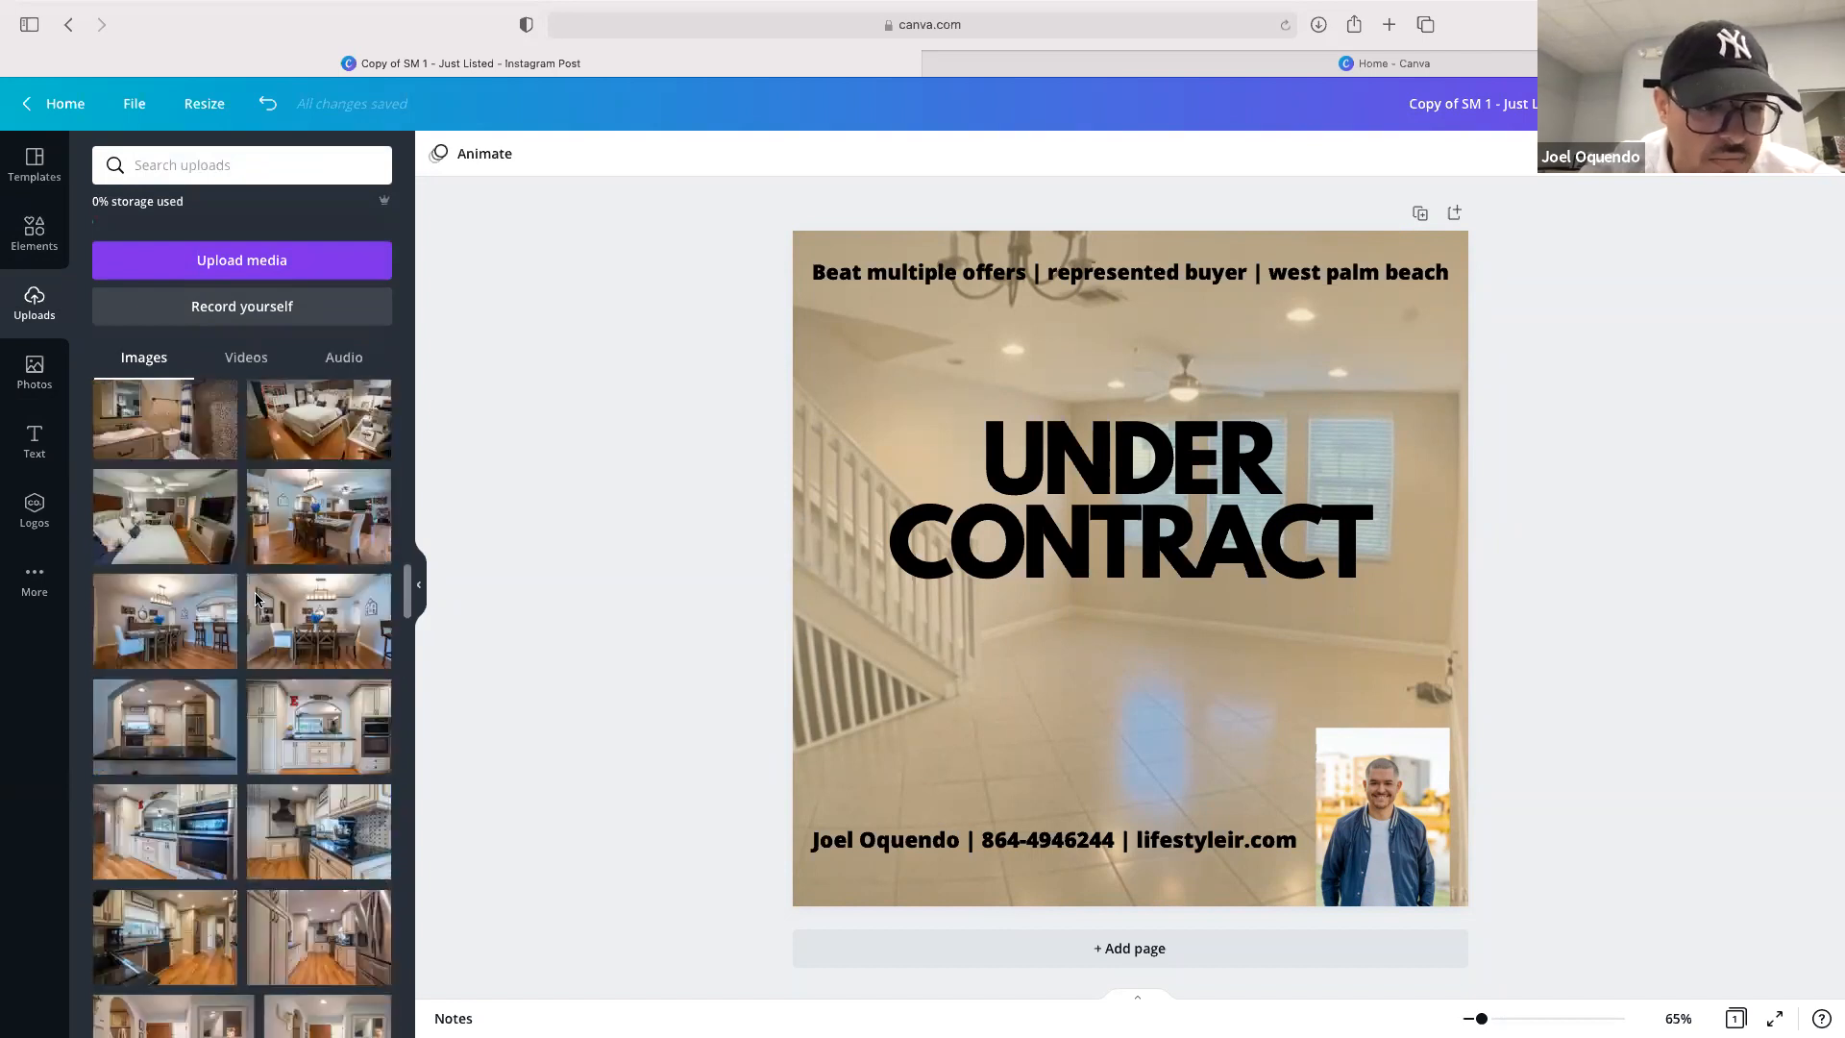
scroll(256, 599, up, 10)
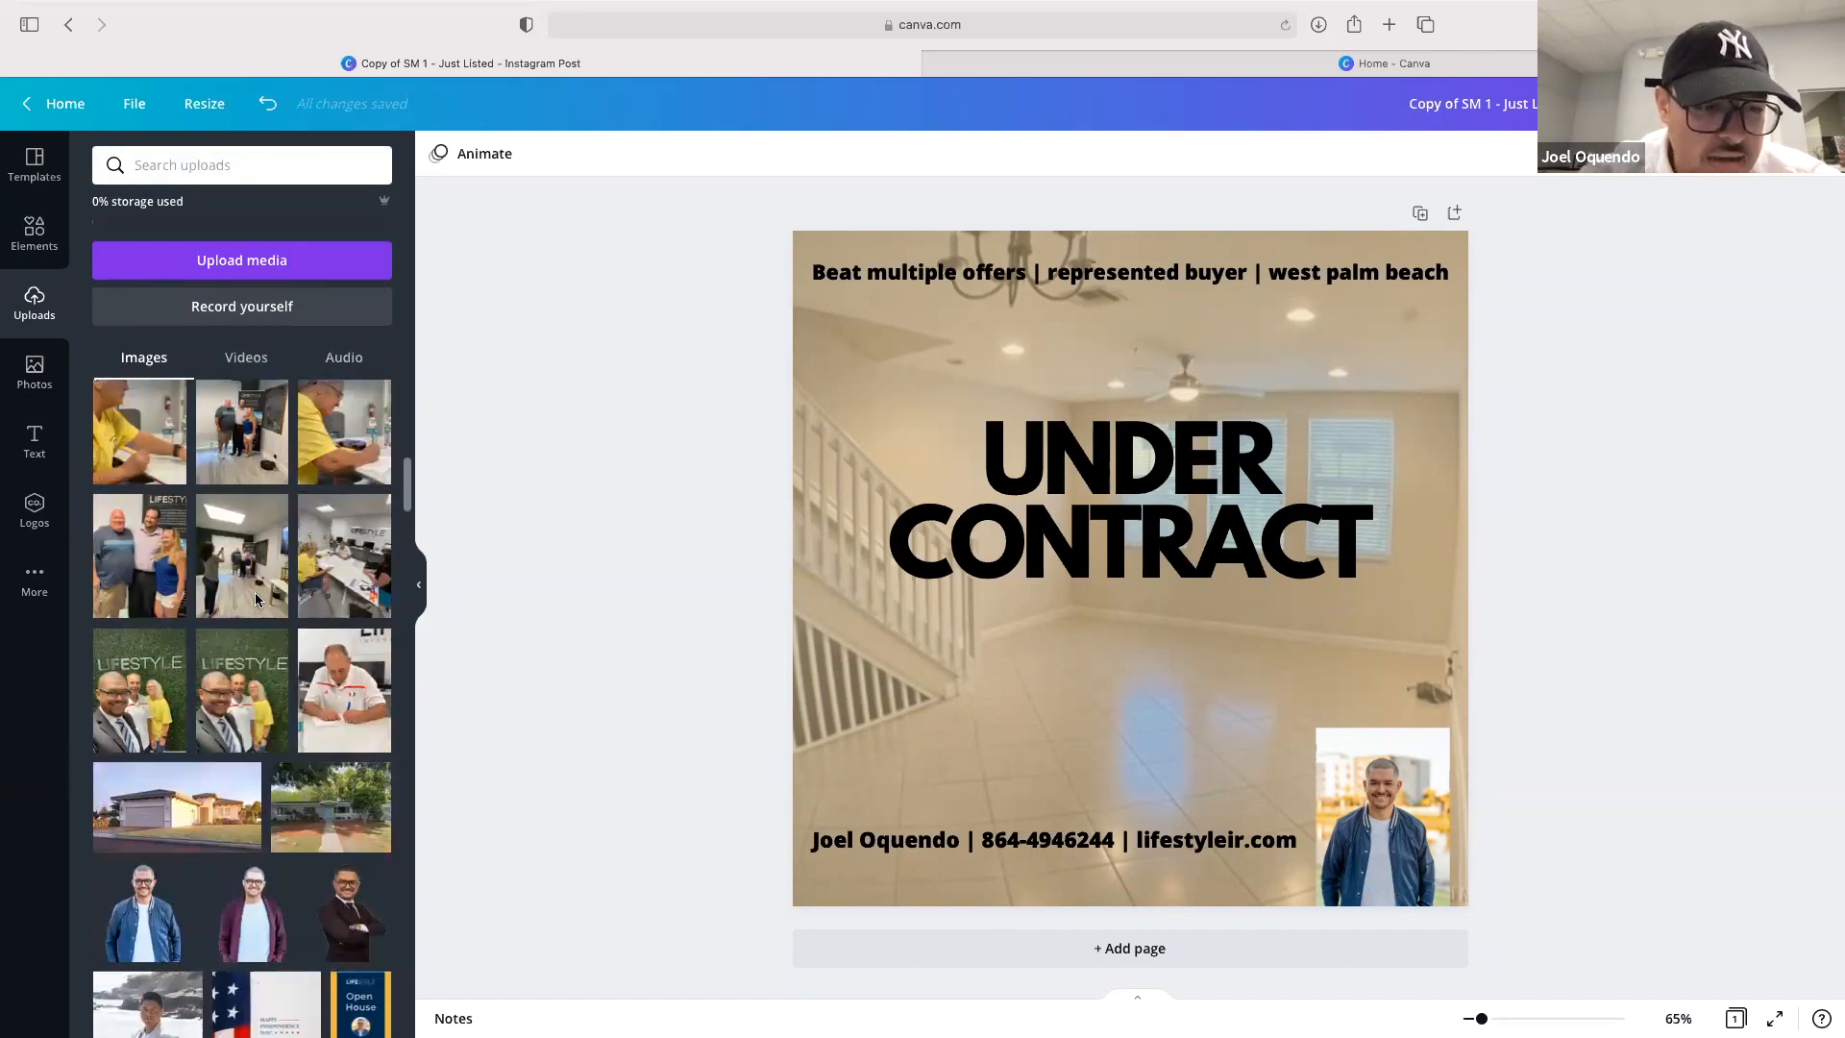
scroll(256, 600, up, 8)
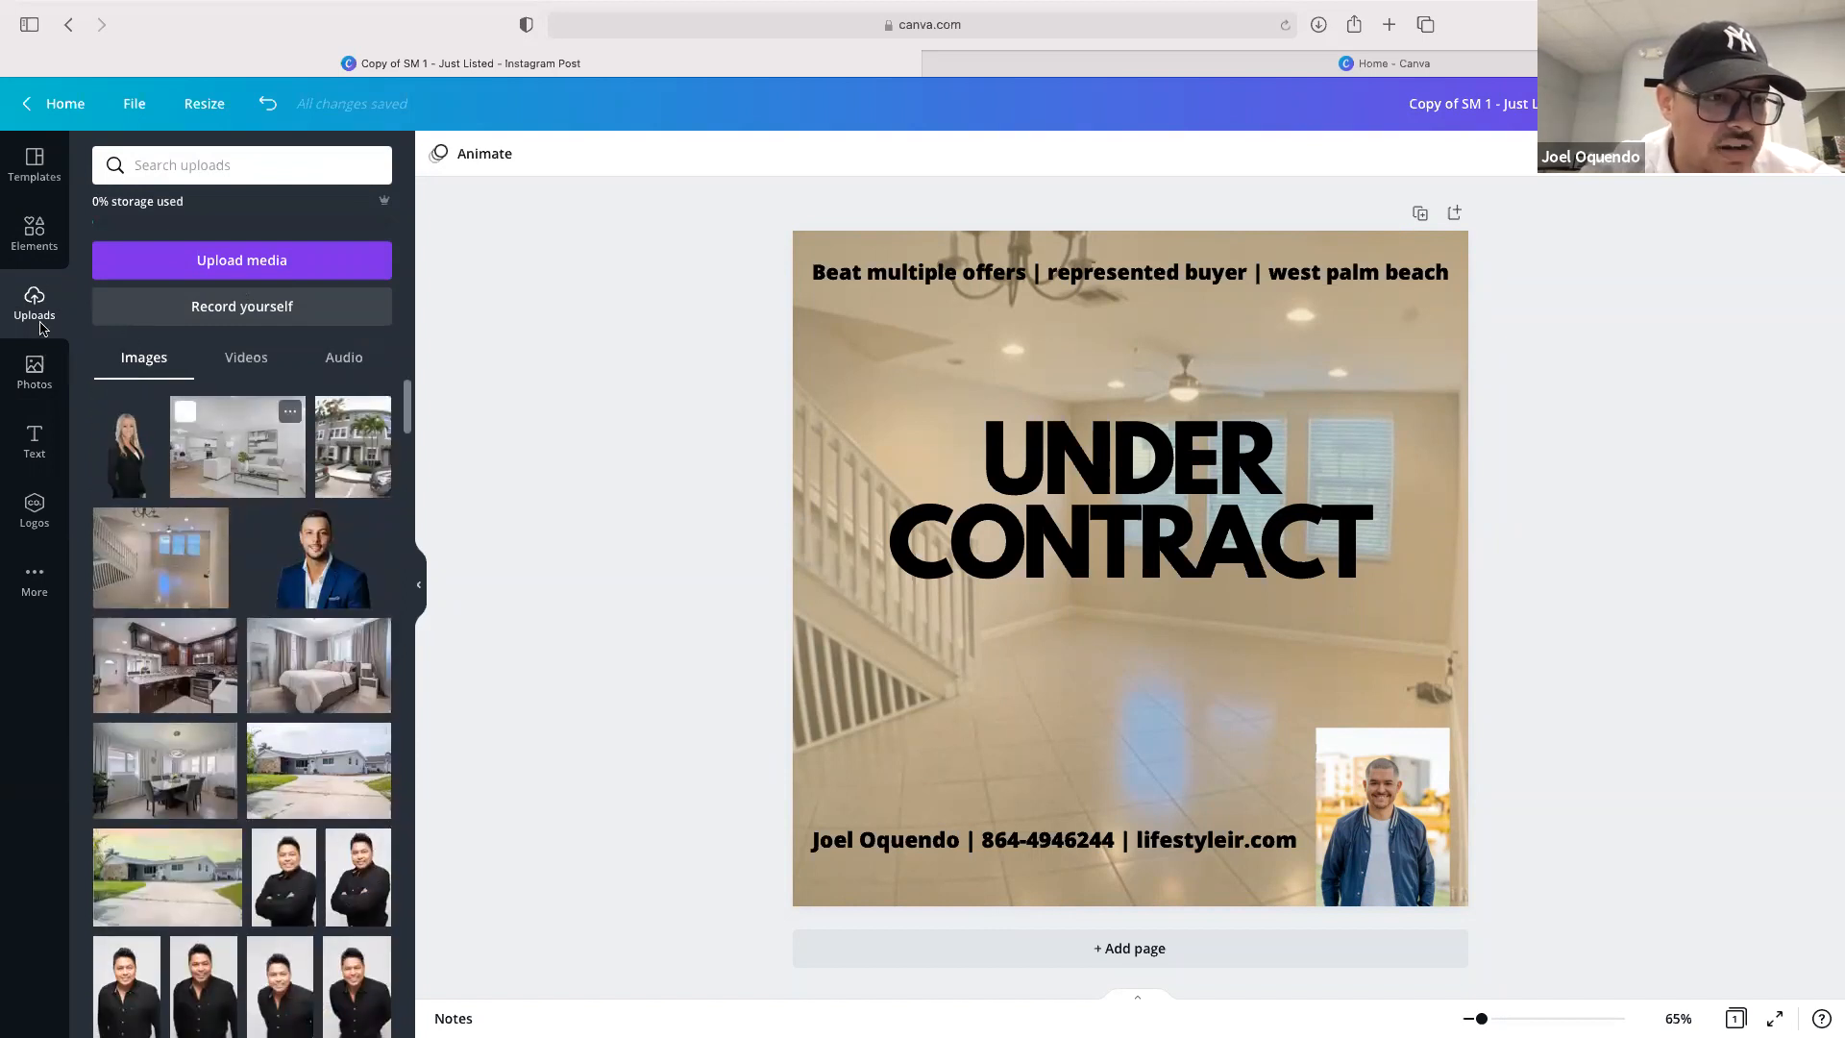
click(33, 370)
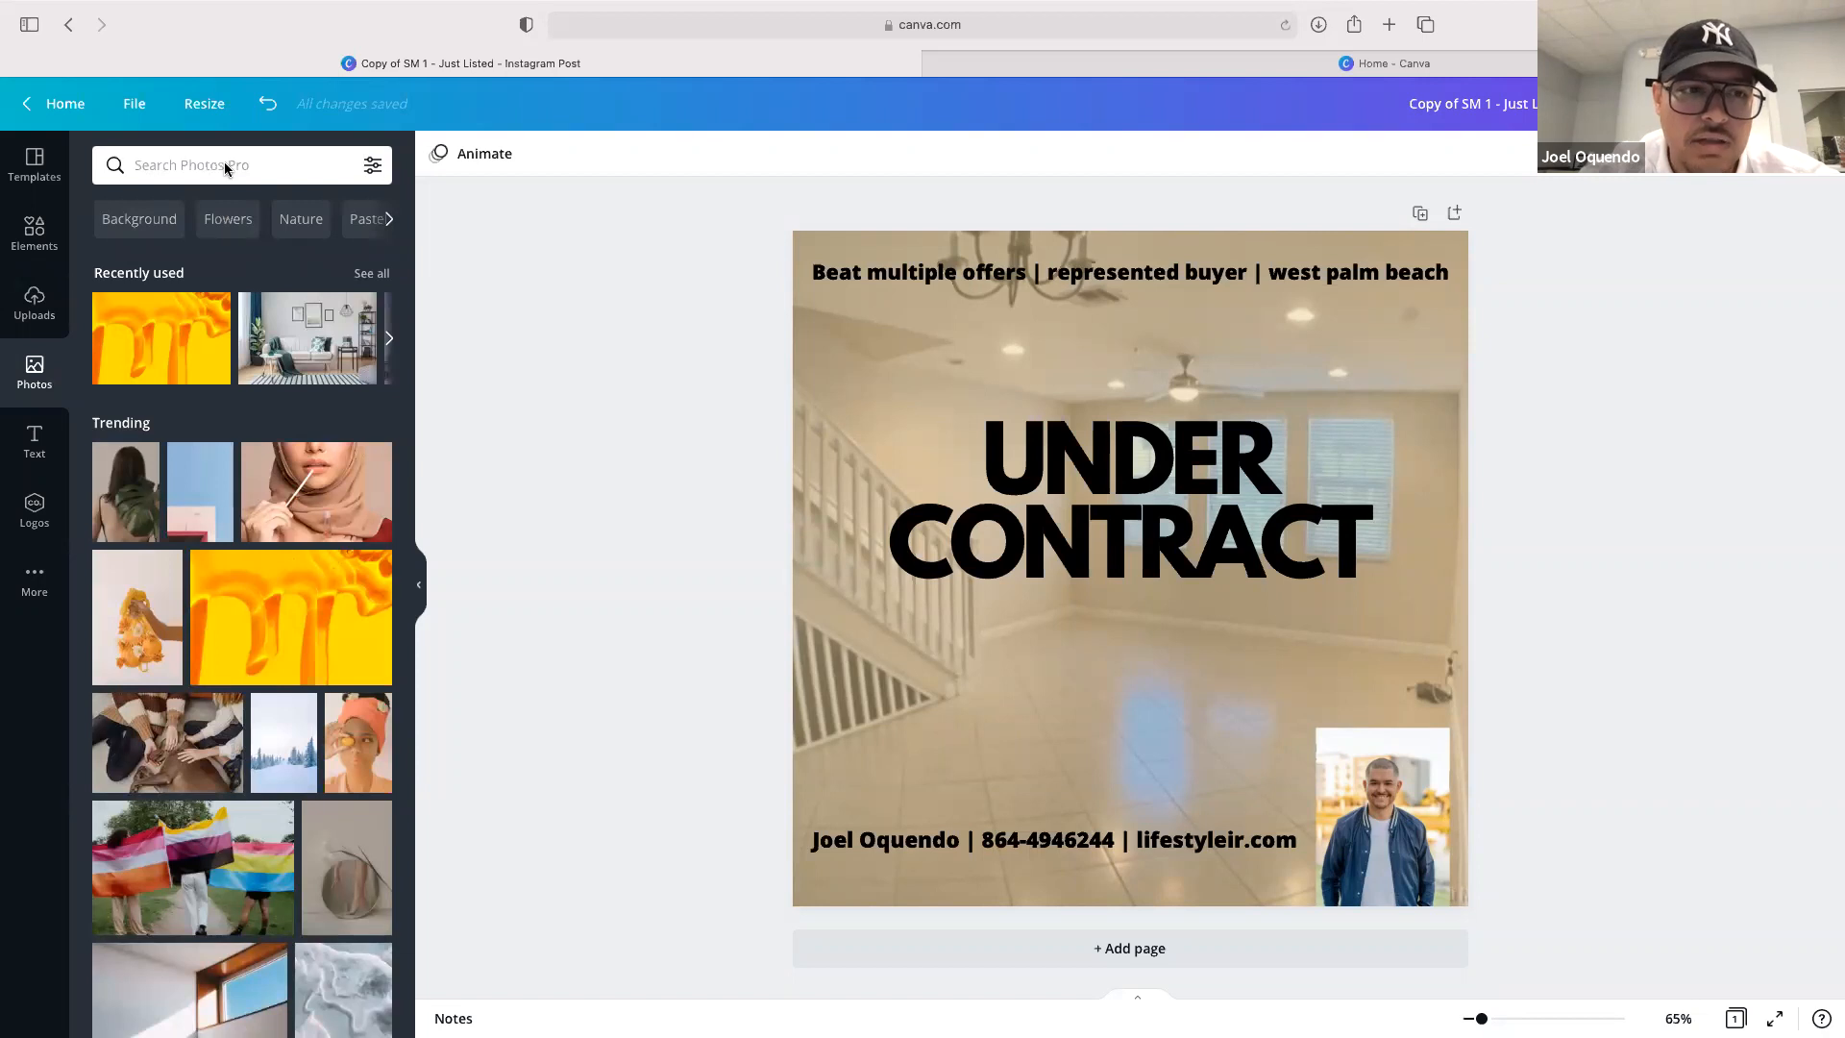
scroll(215, 651, down, 5)
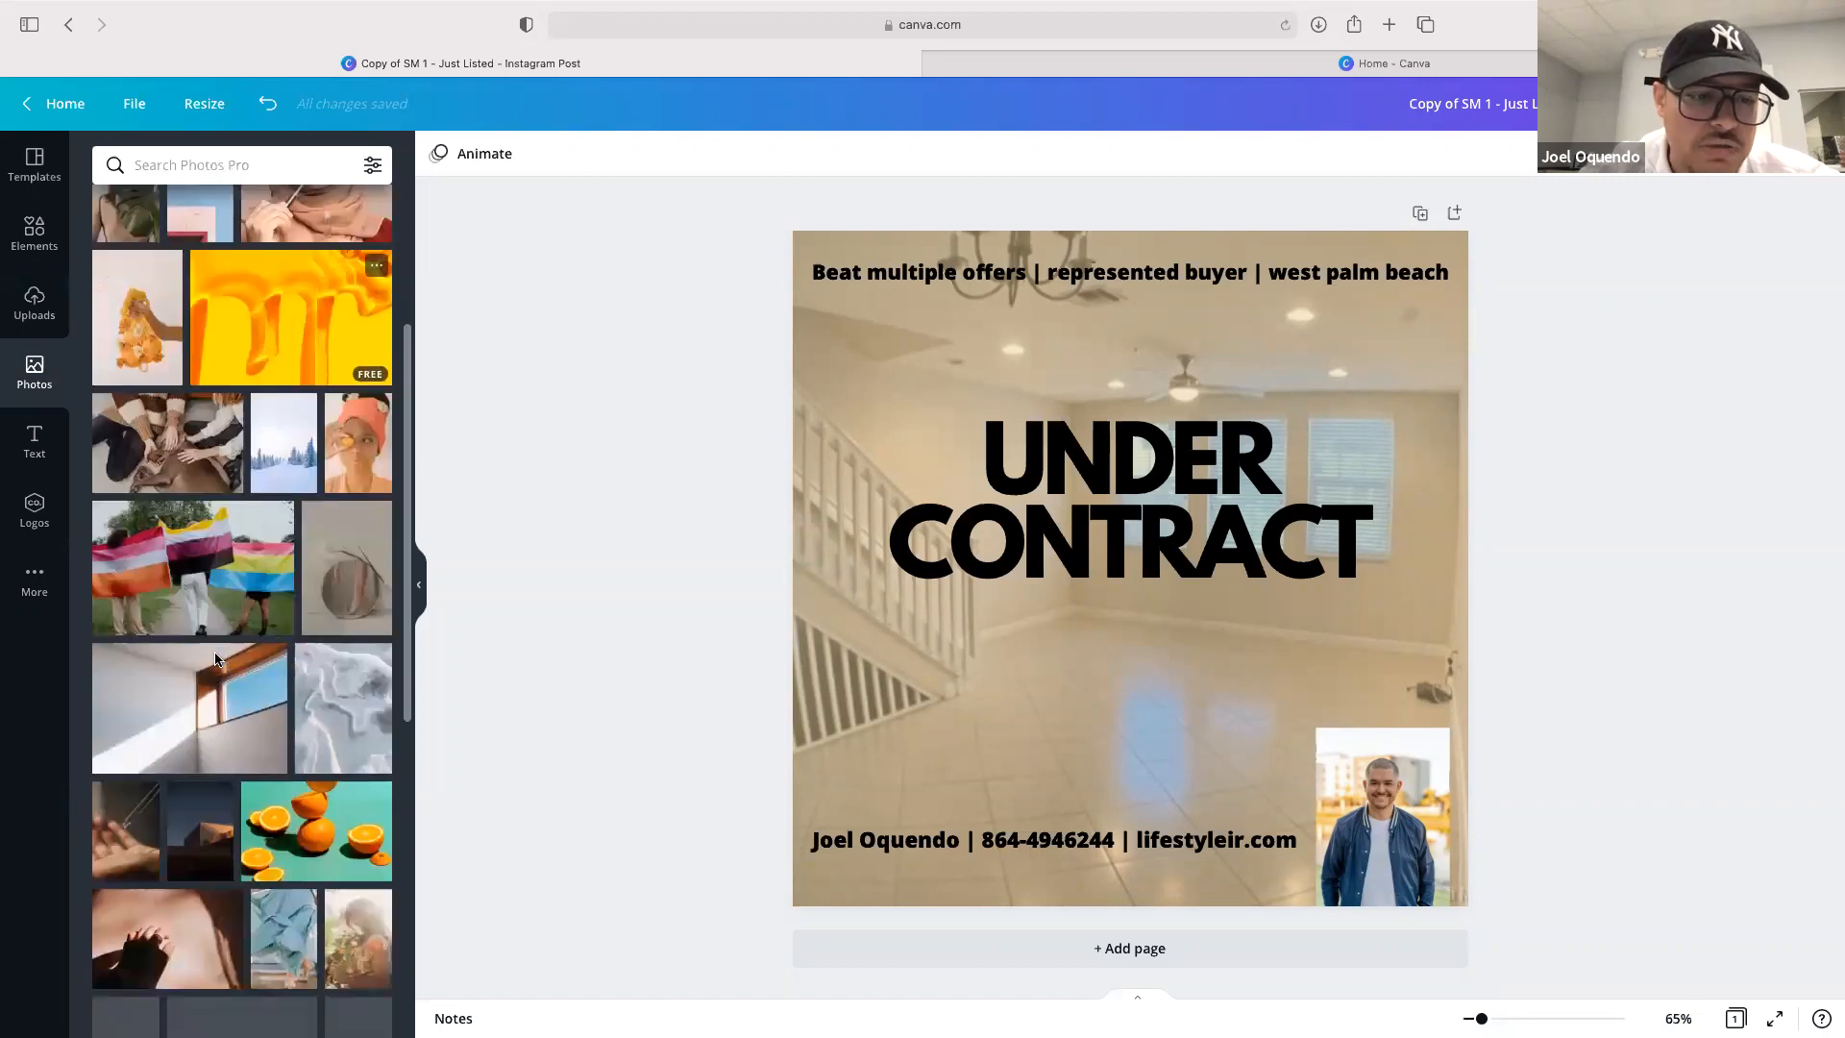
scroll(216, 659, down, 10)
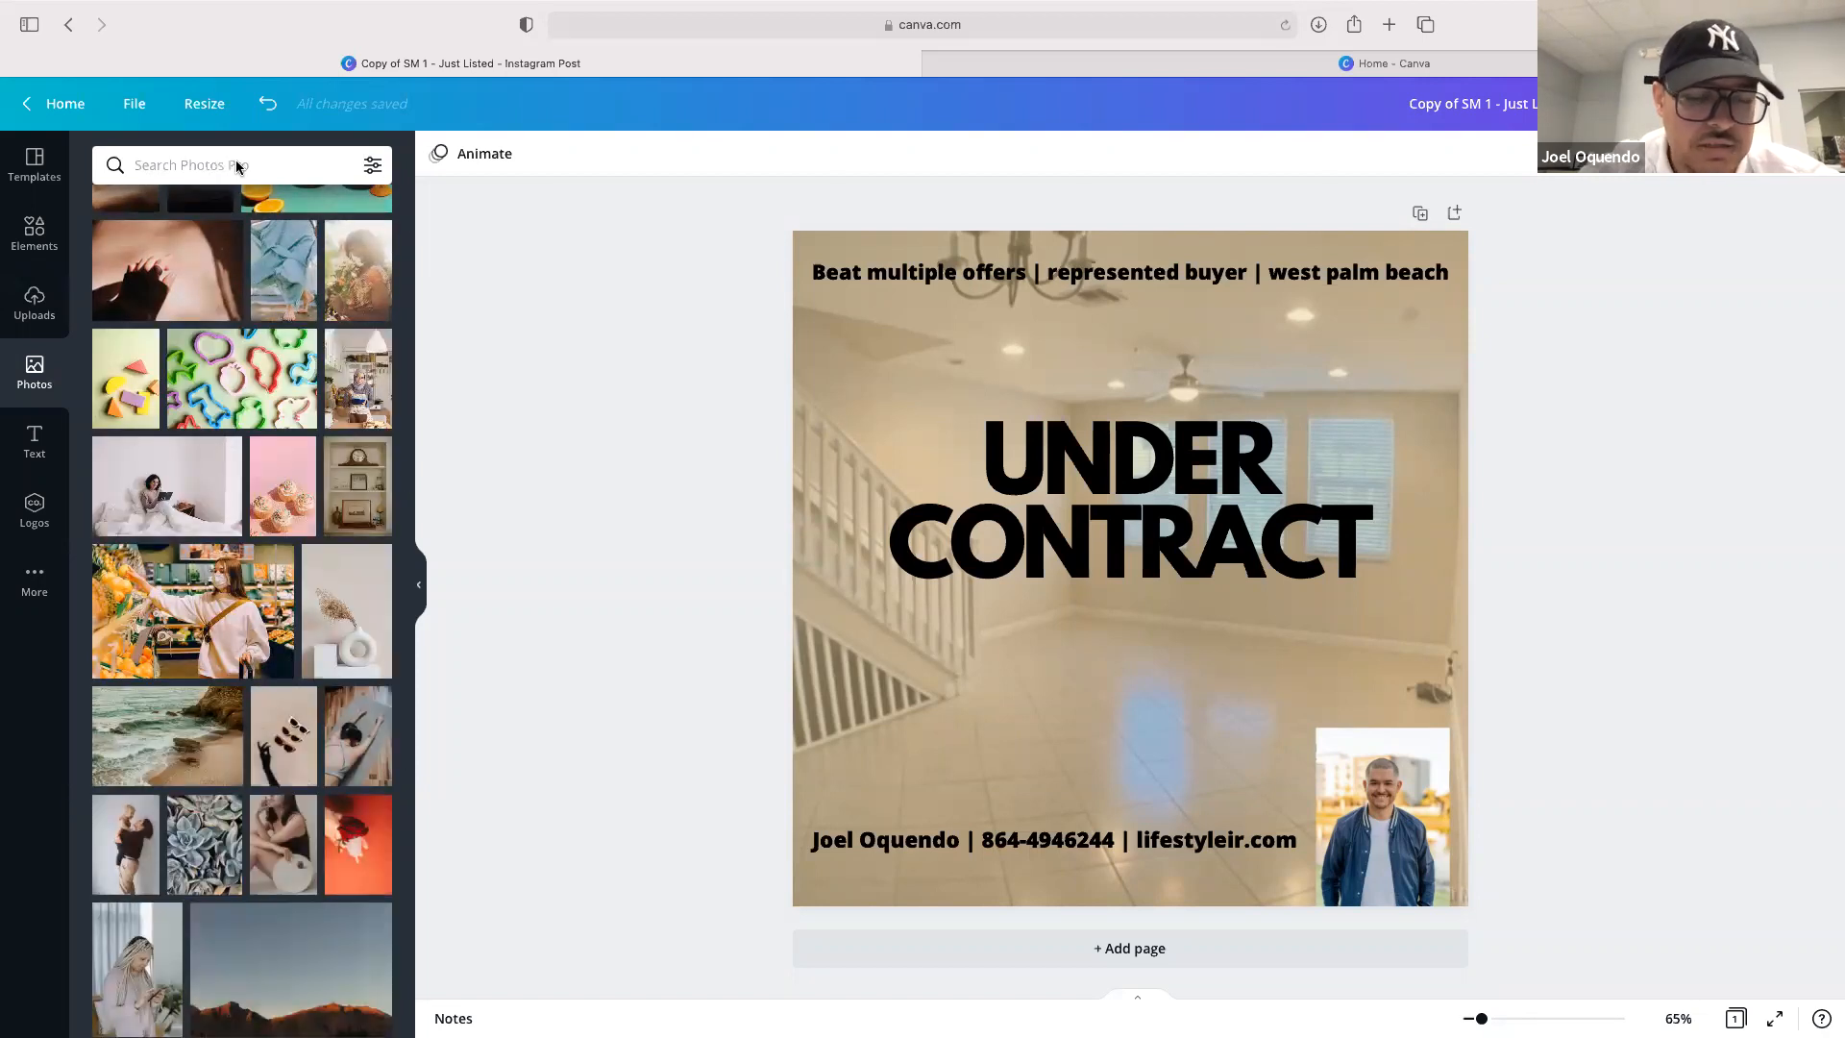
click(236, 166)
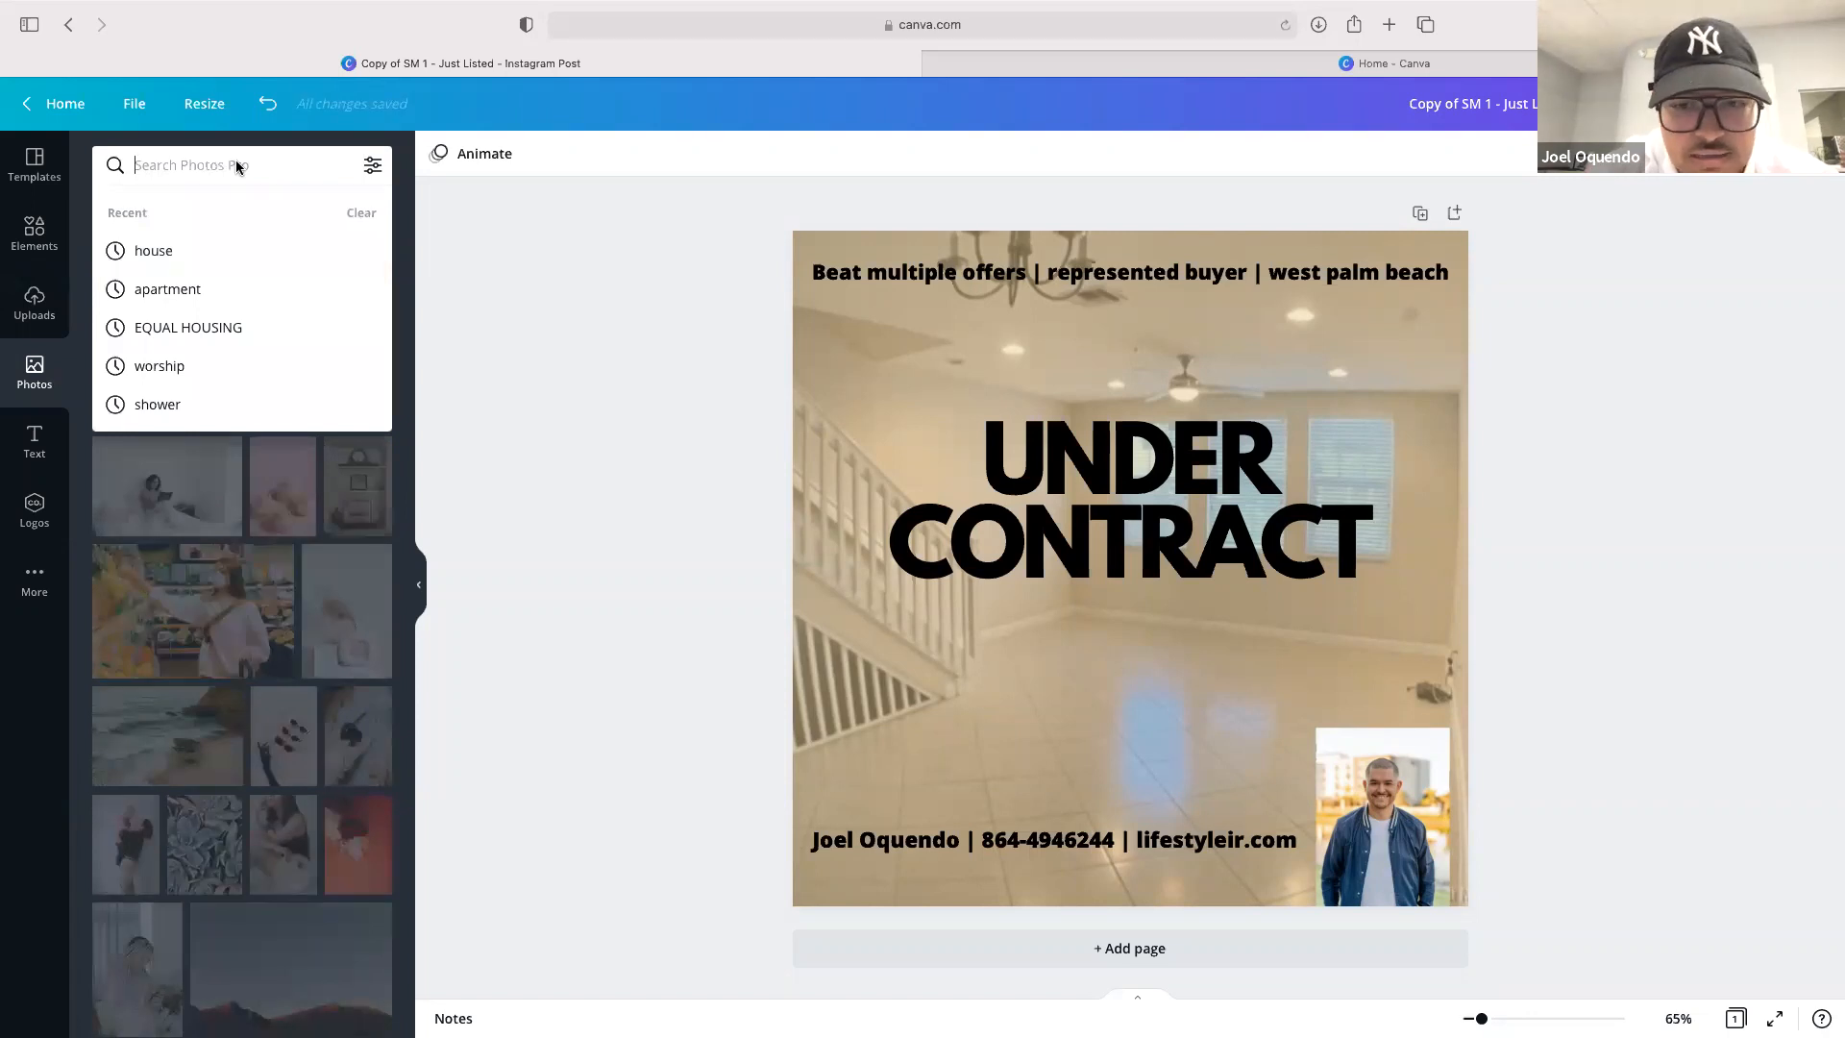
Delete the UNDER CONTRACT headline from the post
click(995, 452)
key(Delete)
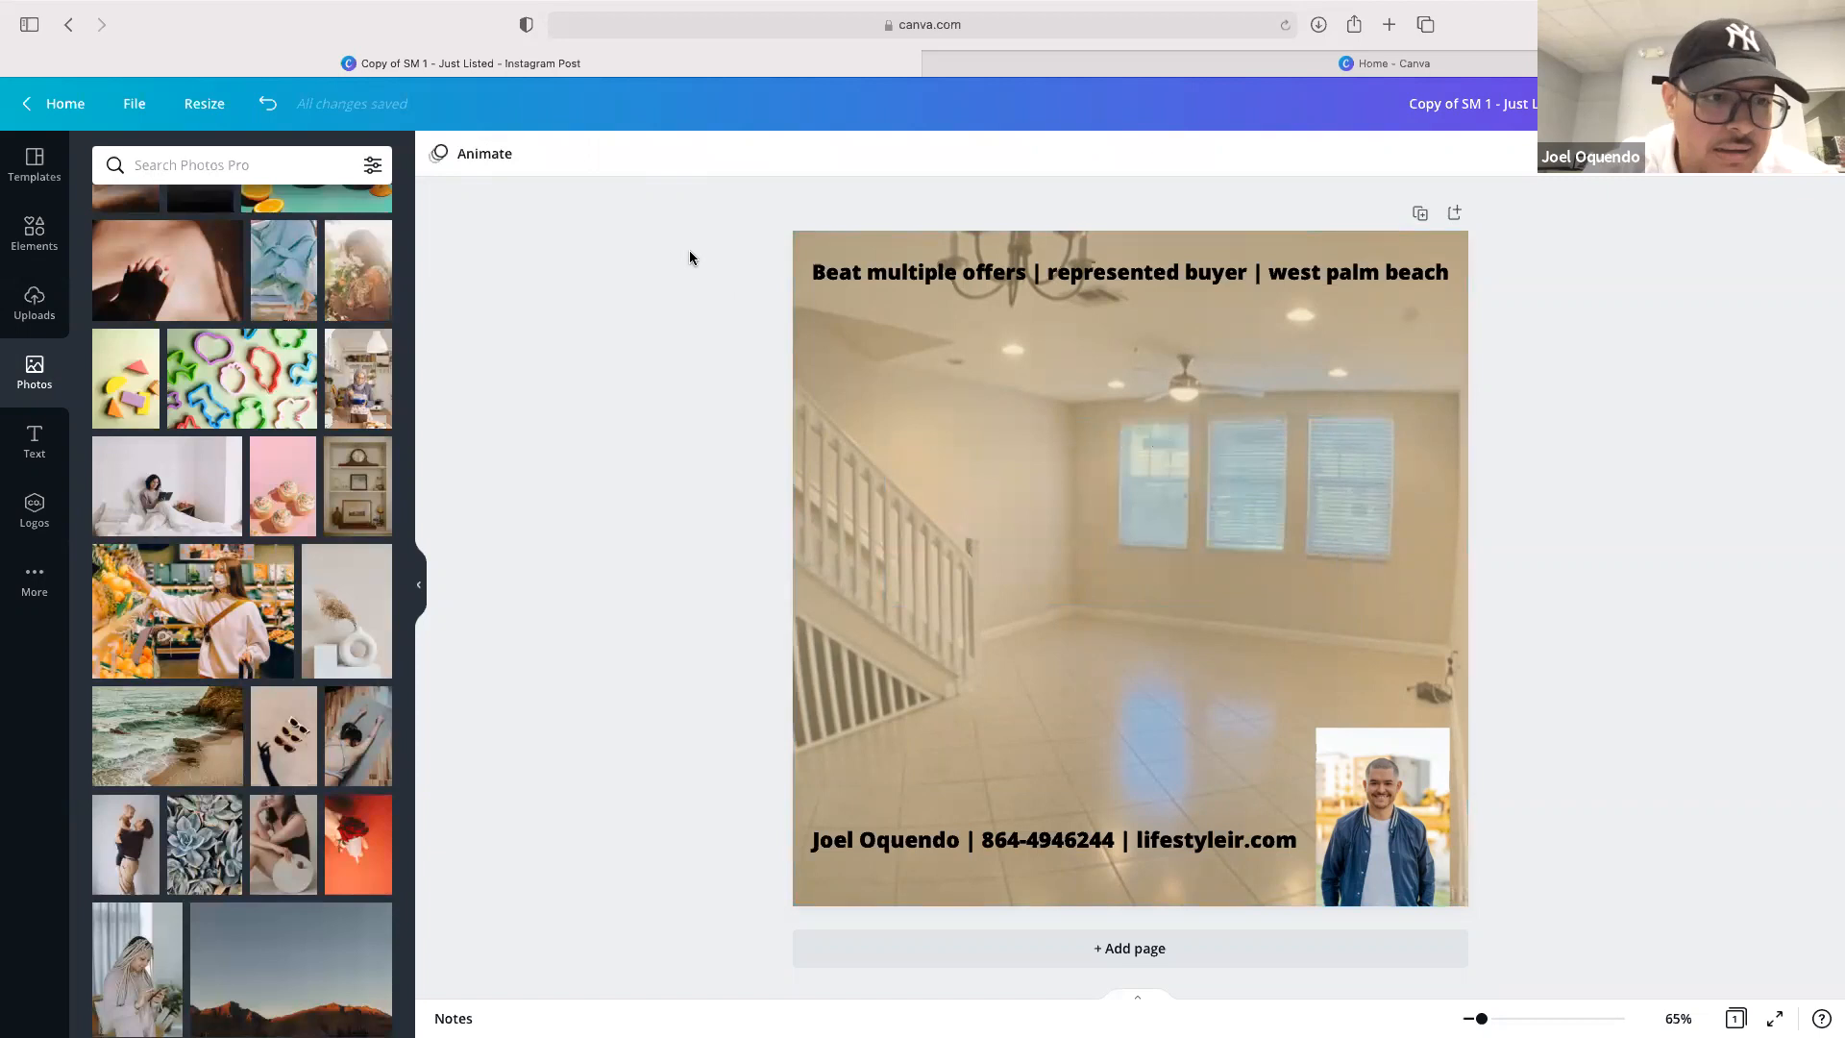
Search the stock photos for house
click(268, 165)
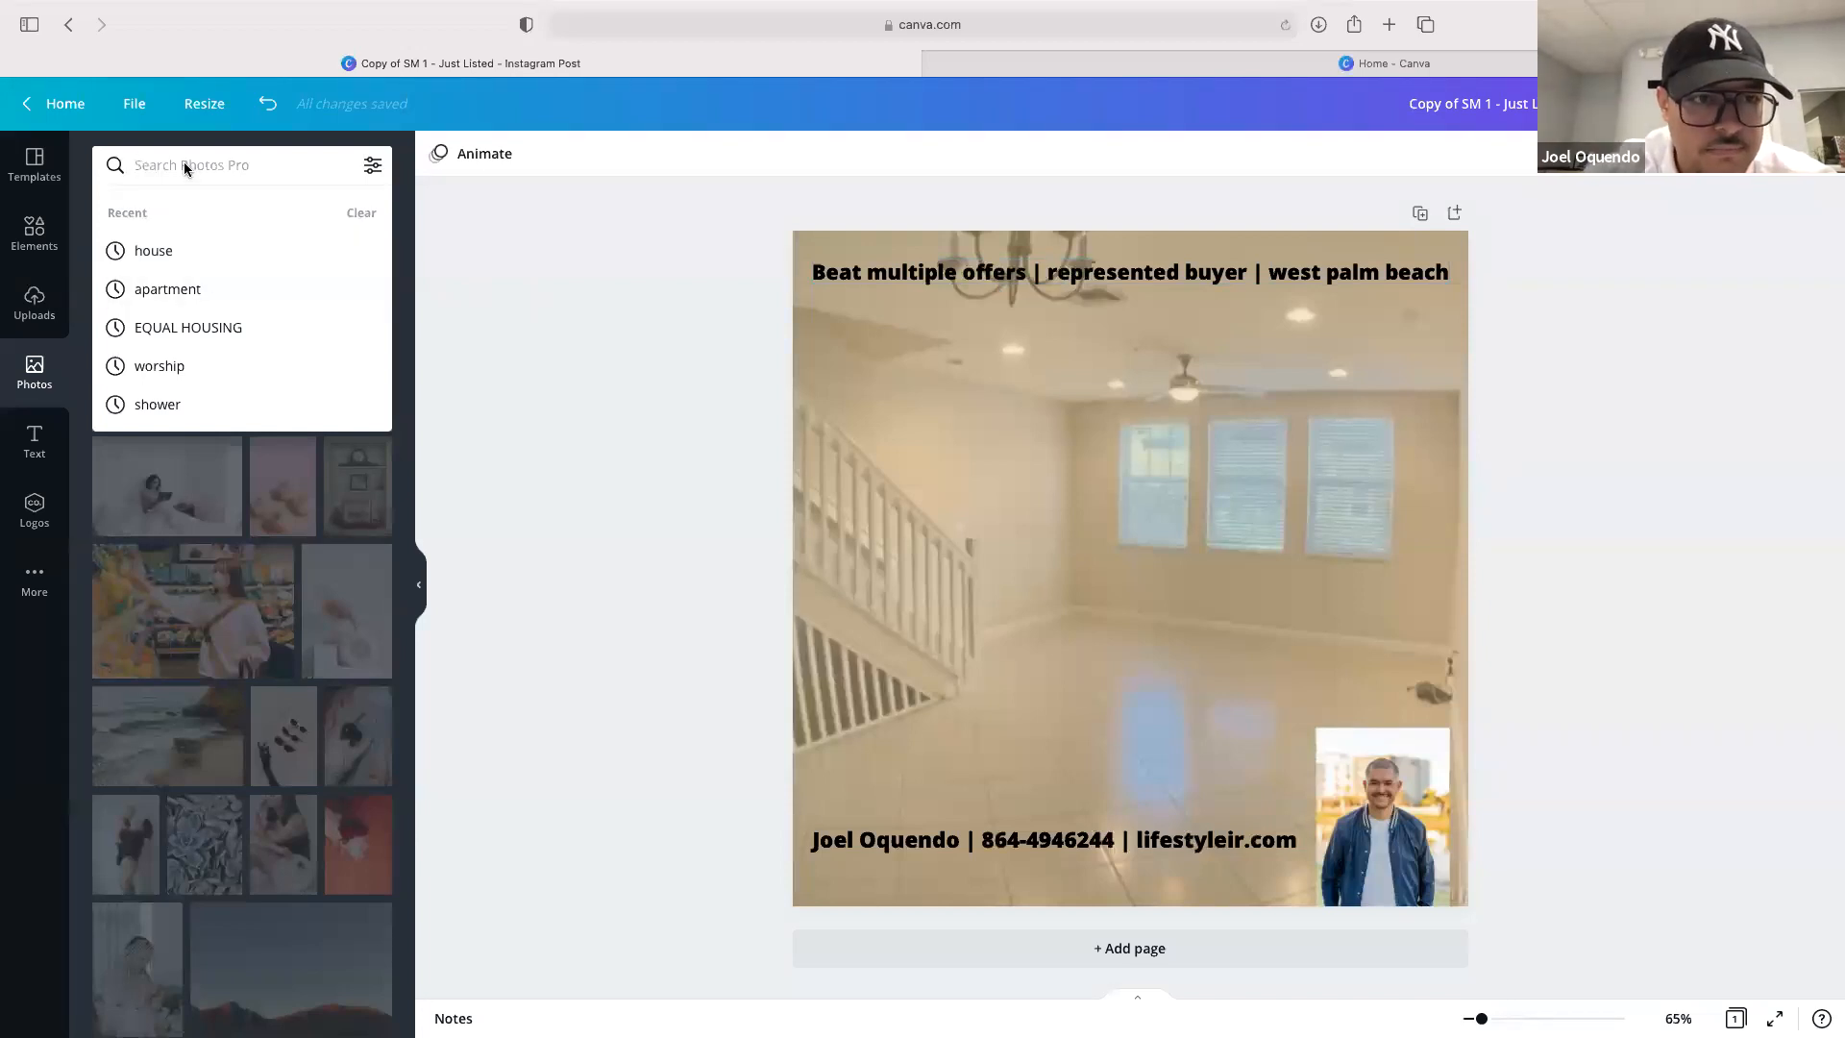
text(house)
key(Return)
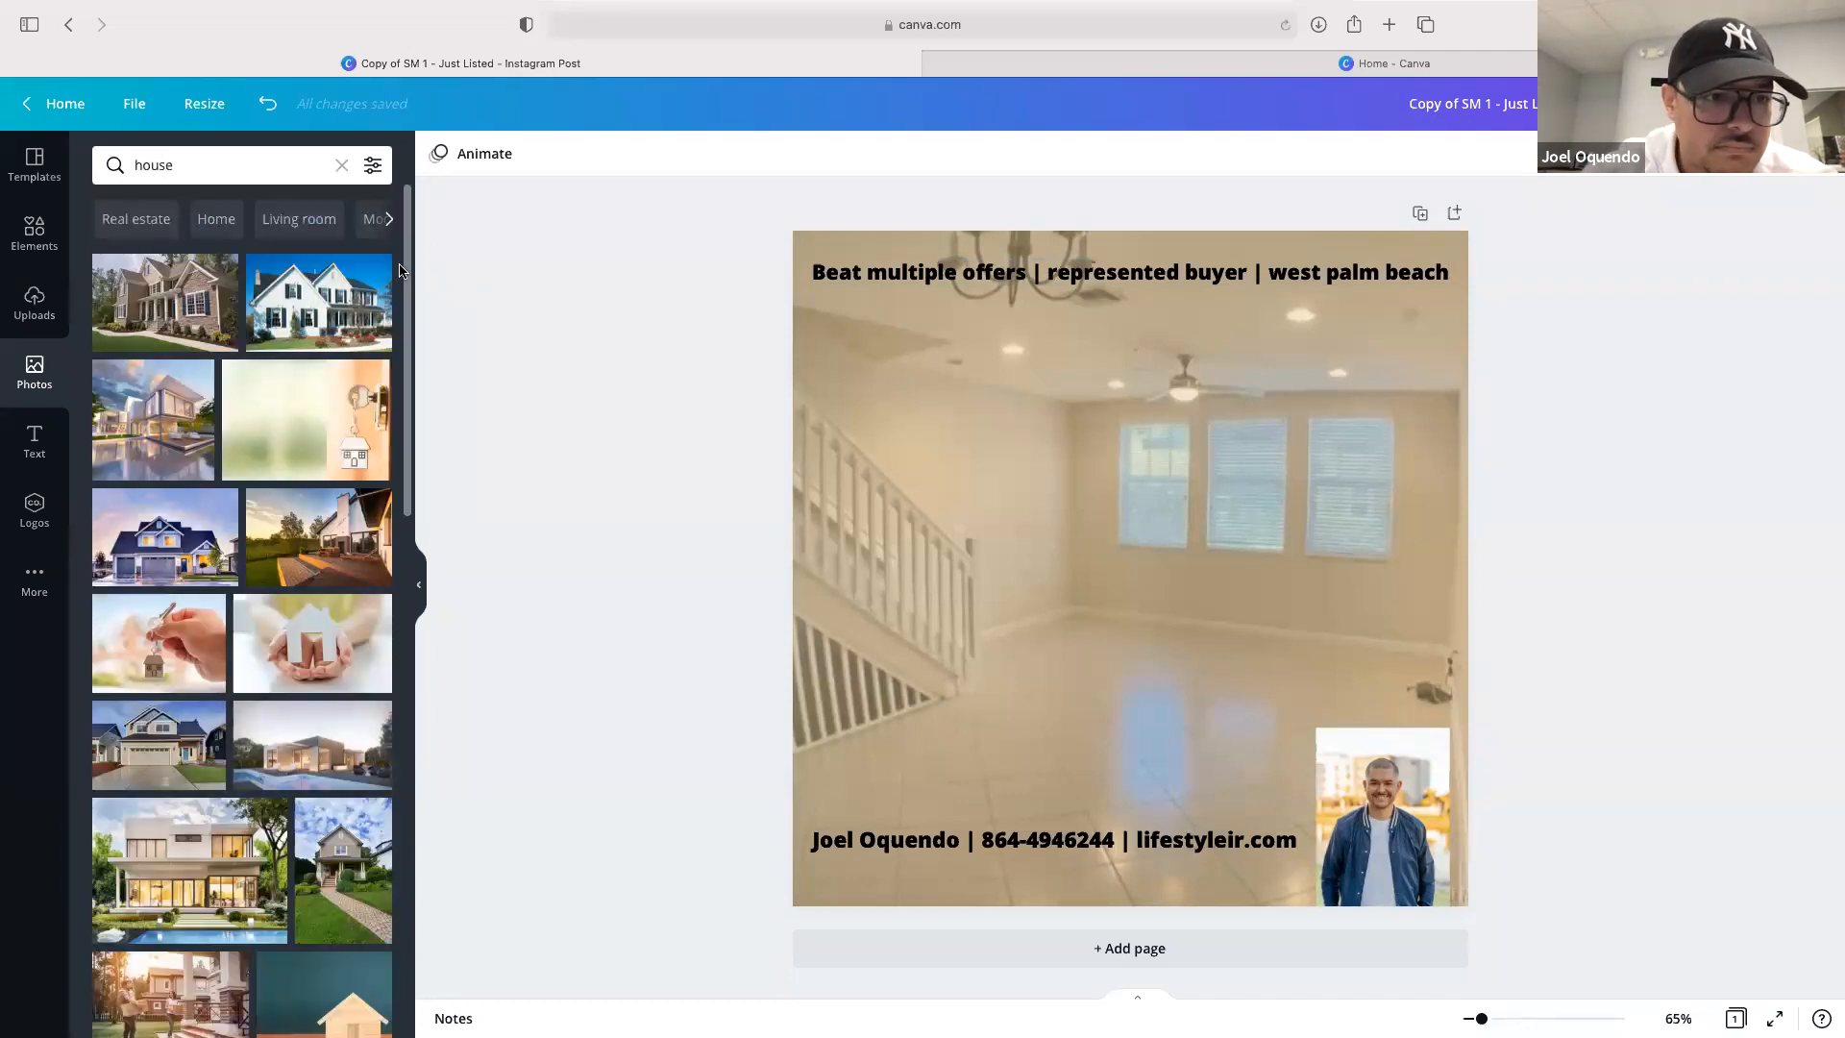
Delete the interior background photo, the subtitle line, the contact line and the agent headshot
drag(894, 473, 972, 466)
click(813, 444)
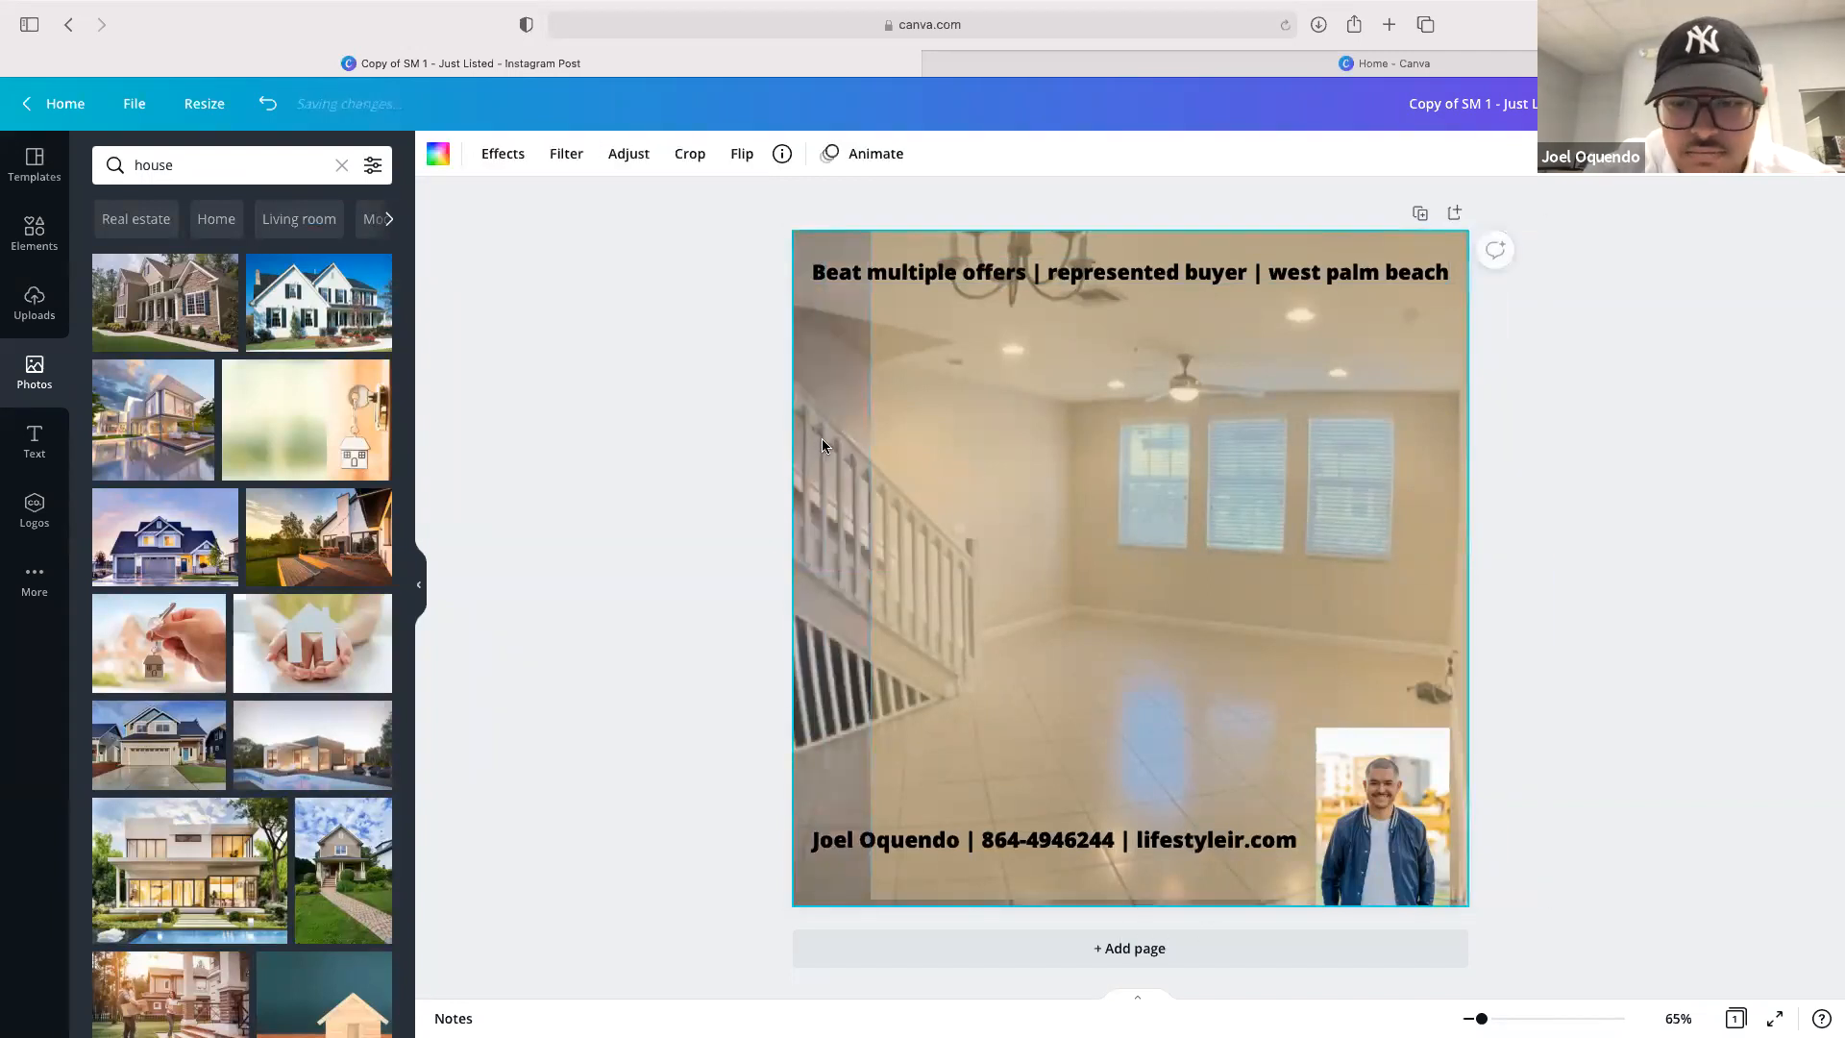
key(Delete)
click(827, 277)
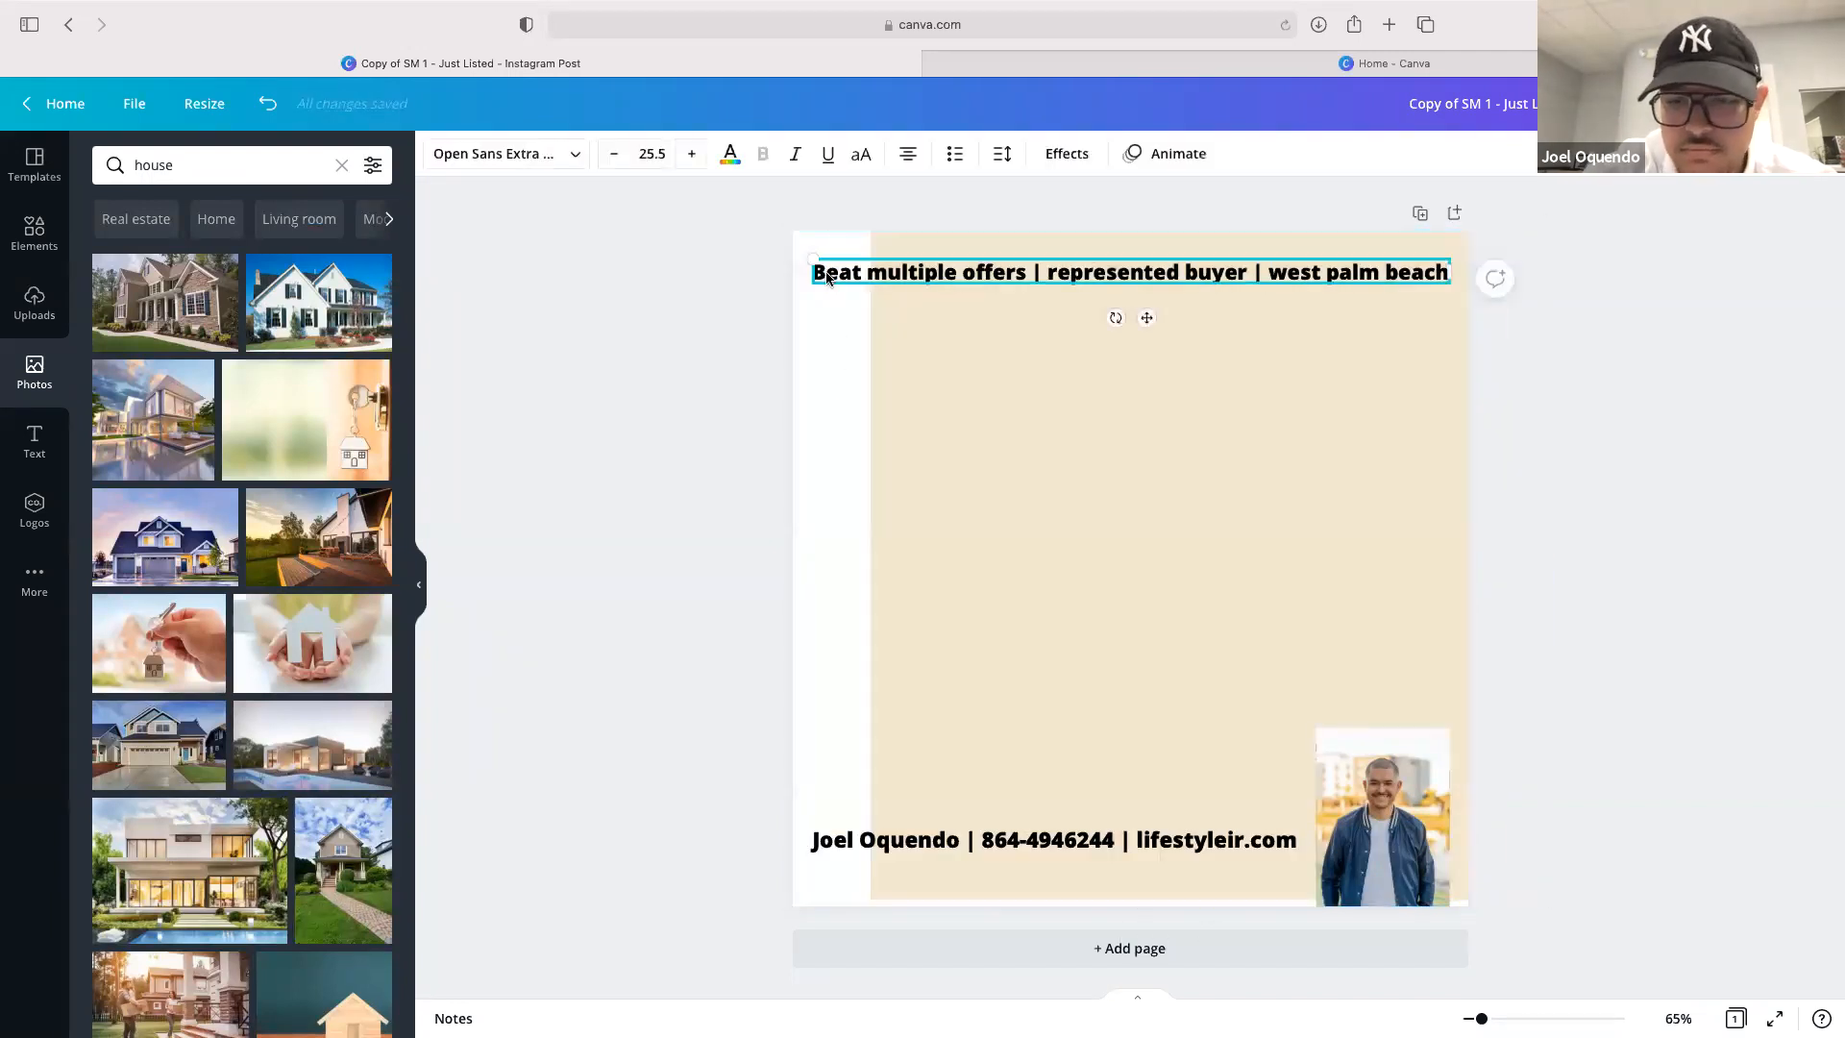
key(Delete)
click(824, 844)
key(Delete)
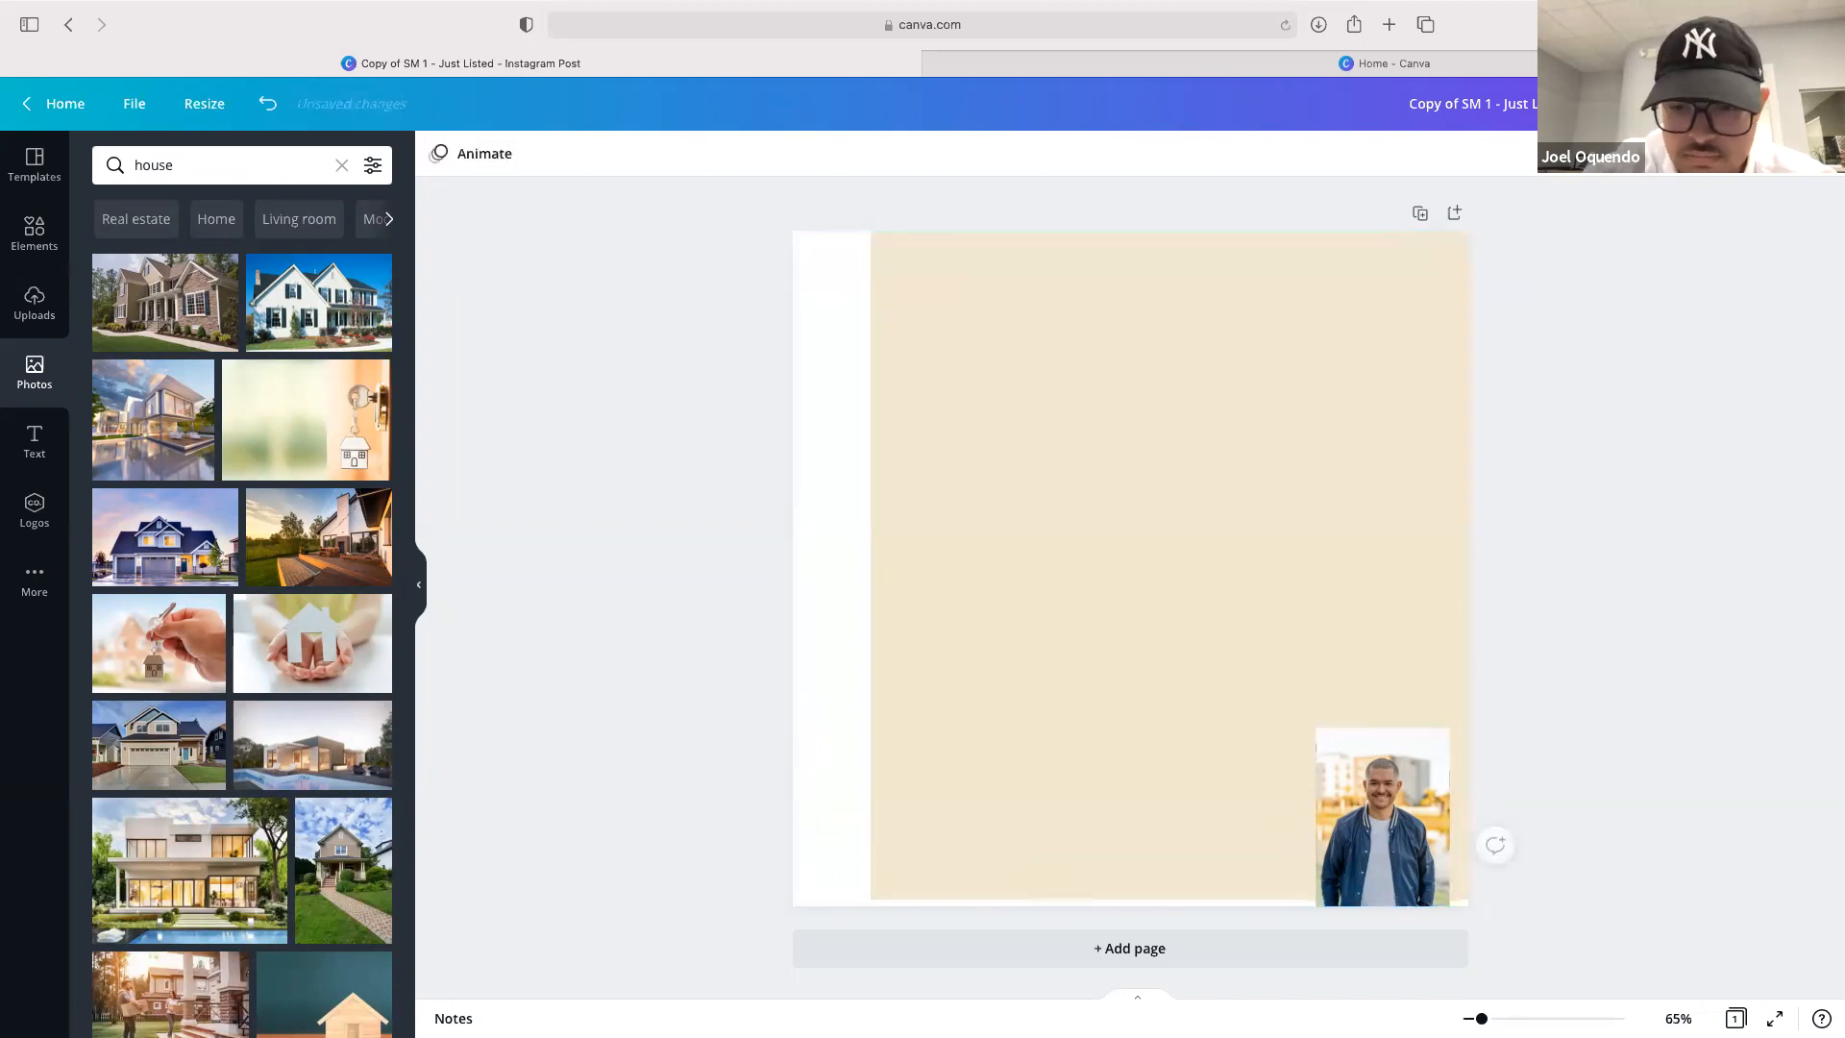
click(1376, 791)
key(Delete)
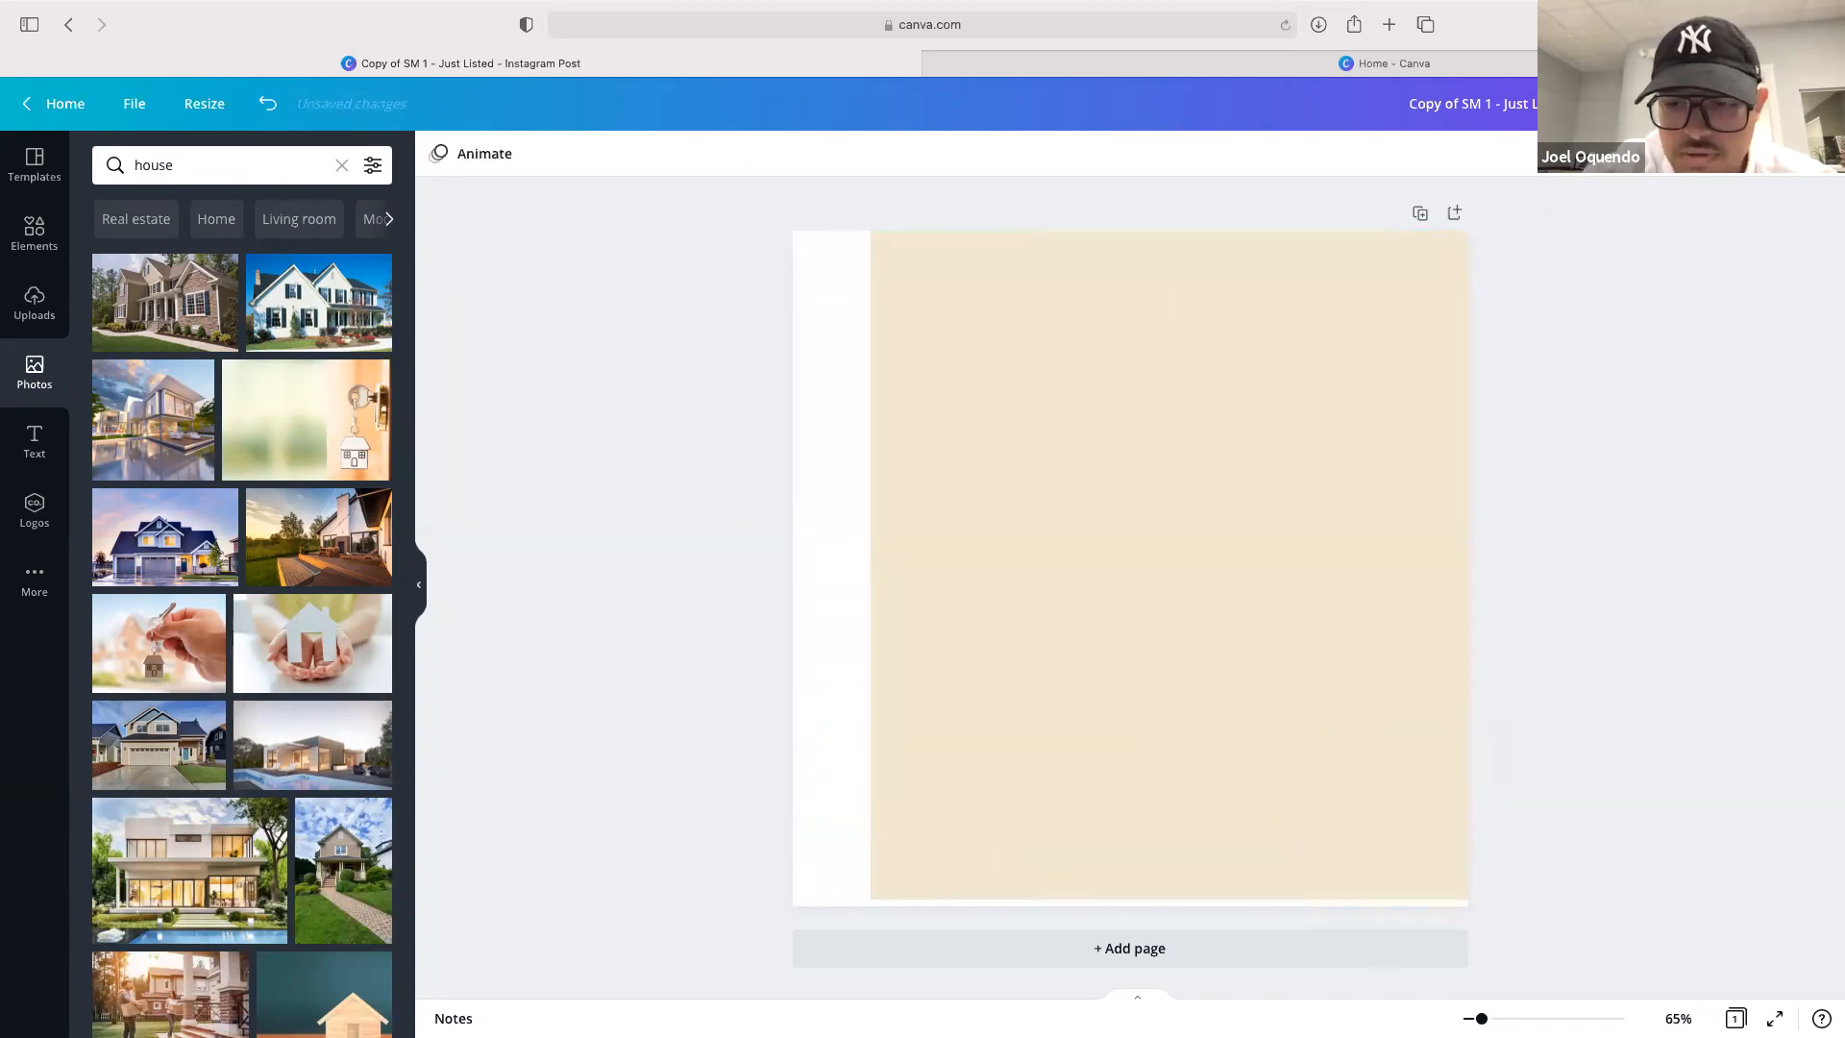
Place the stone house stock photo as the post's full background
drag(143, 298, 803, 315)
drag(1047, 396, 972, 396)
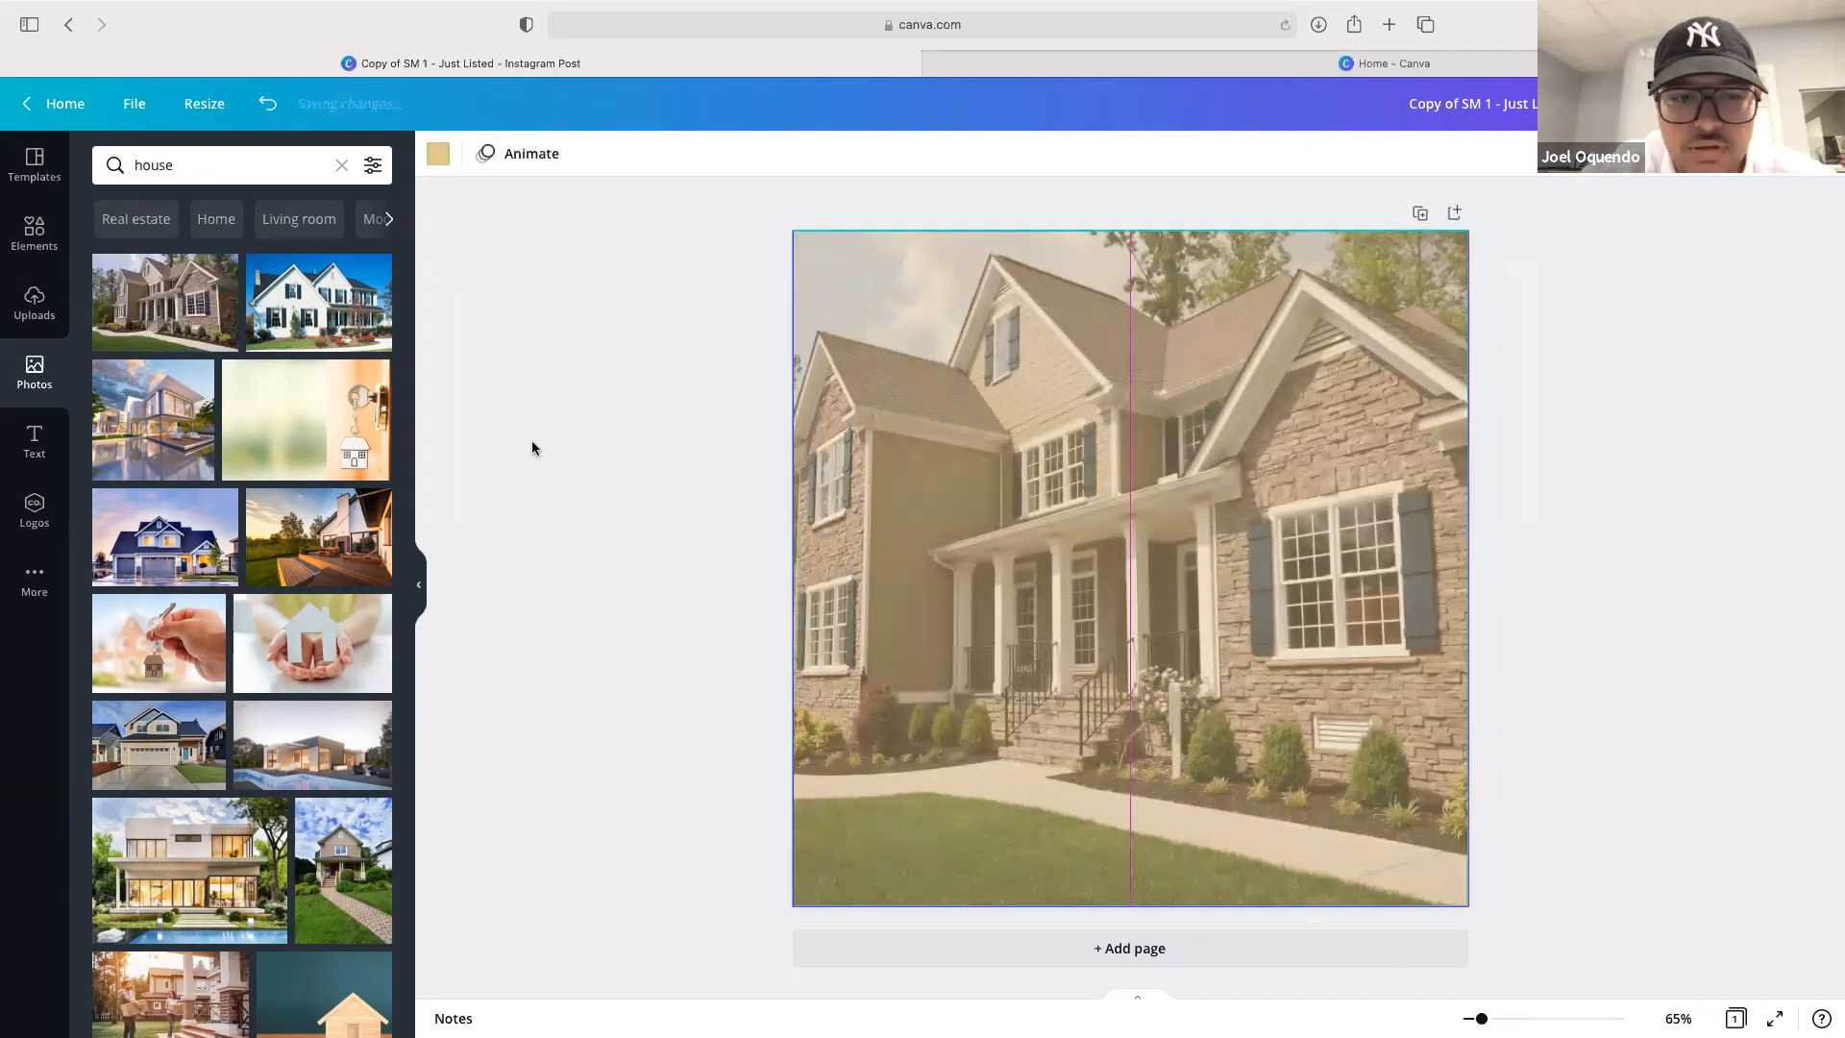
Search text templates for quote and add the "All you need is love" quote to the post
click(36, 433)
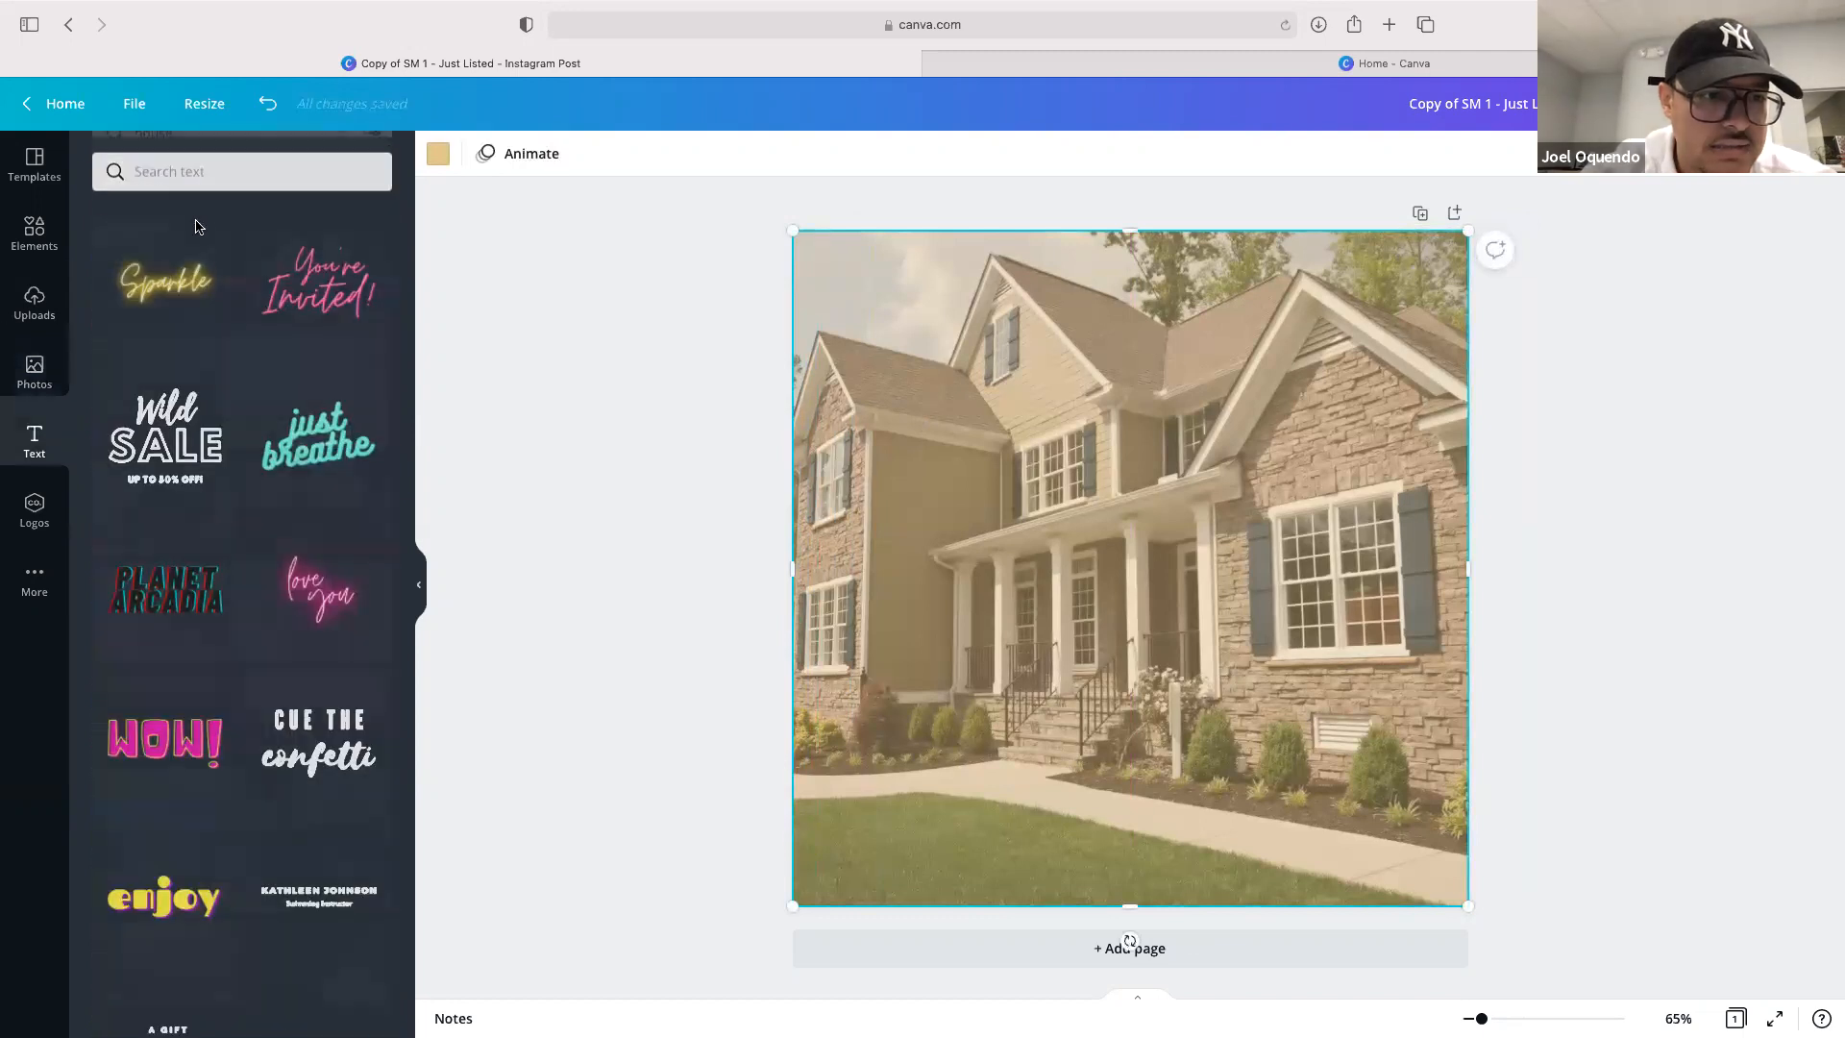
scroll(327, 377, up, 5)
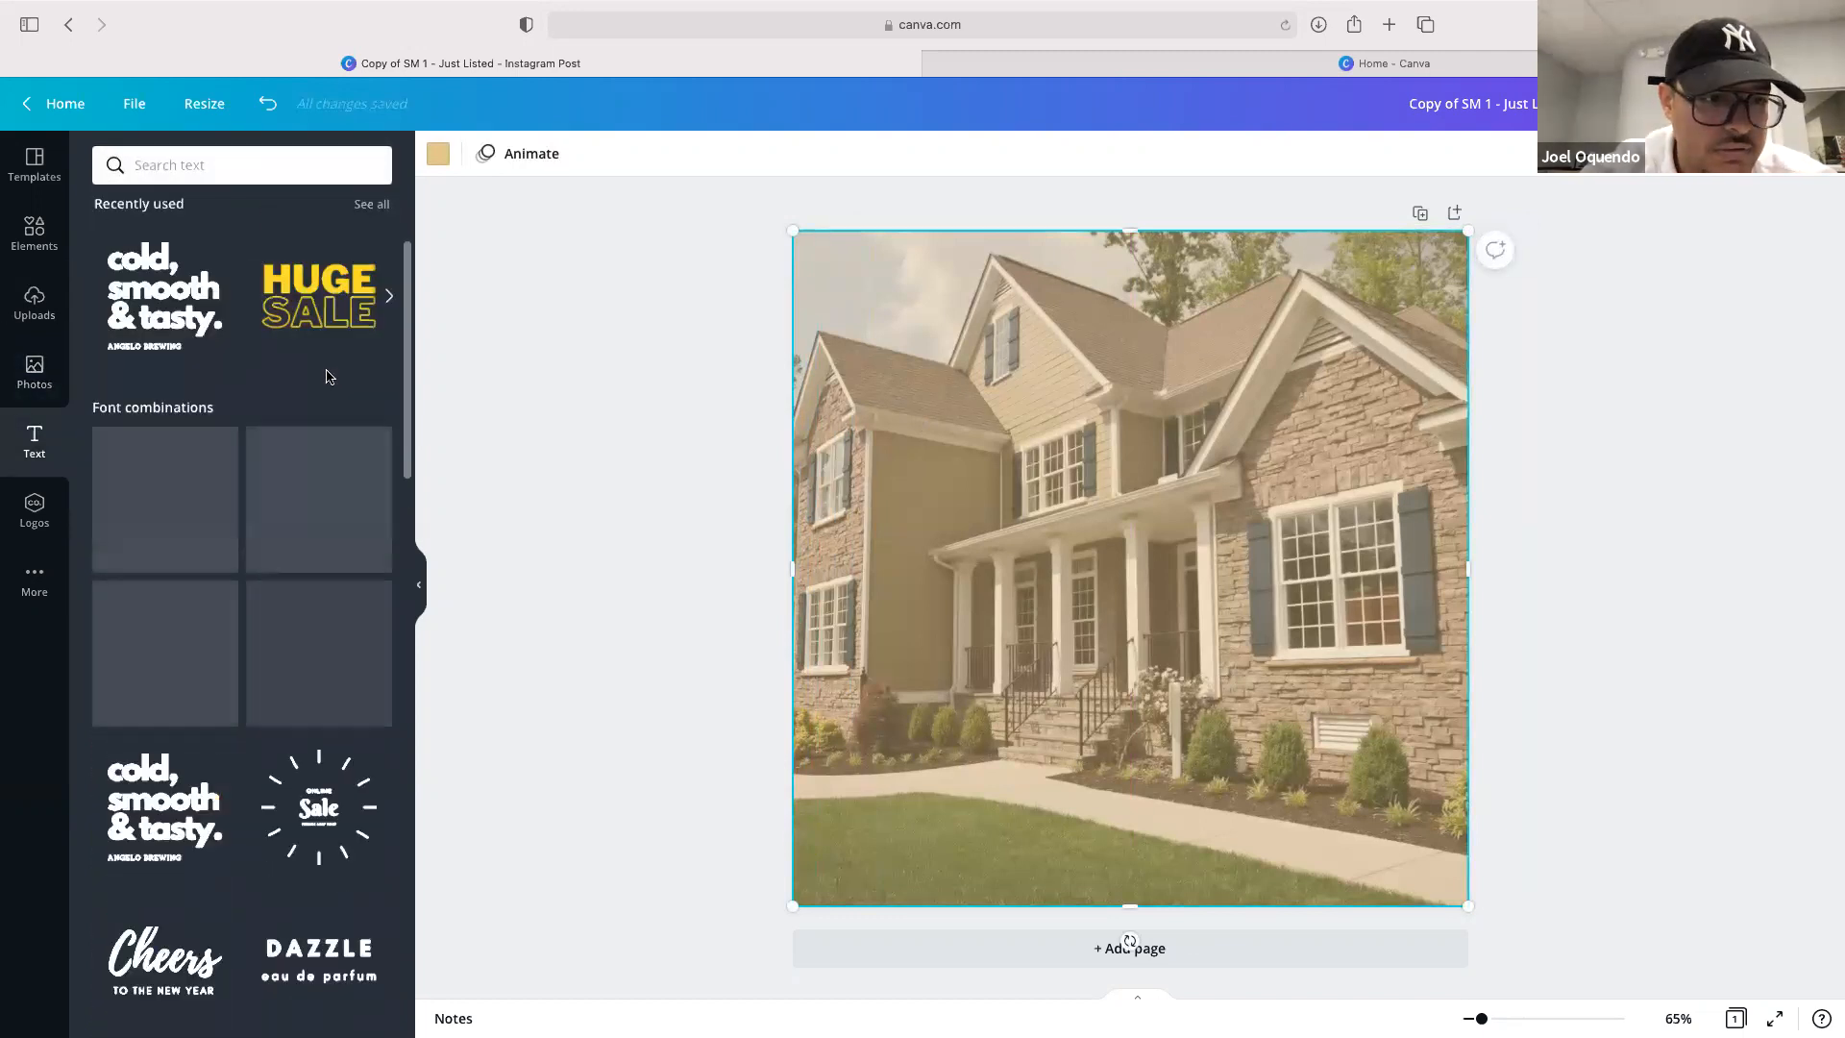
click(232, 170)
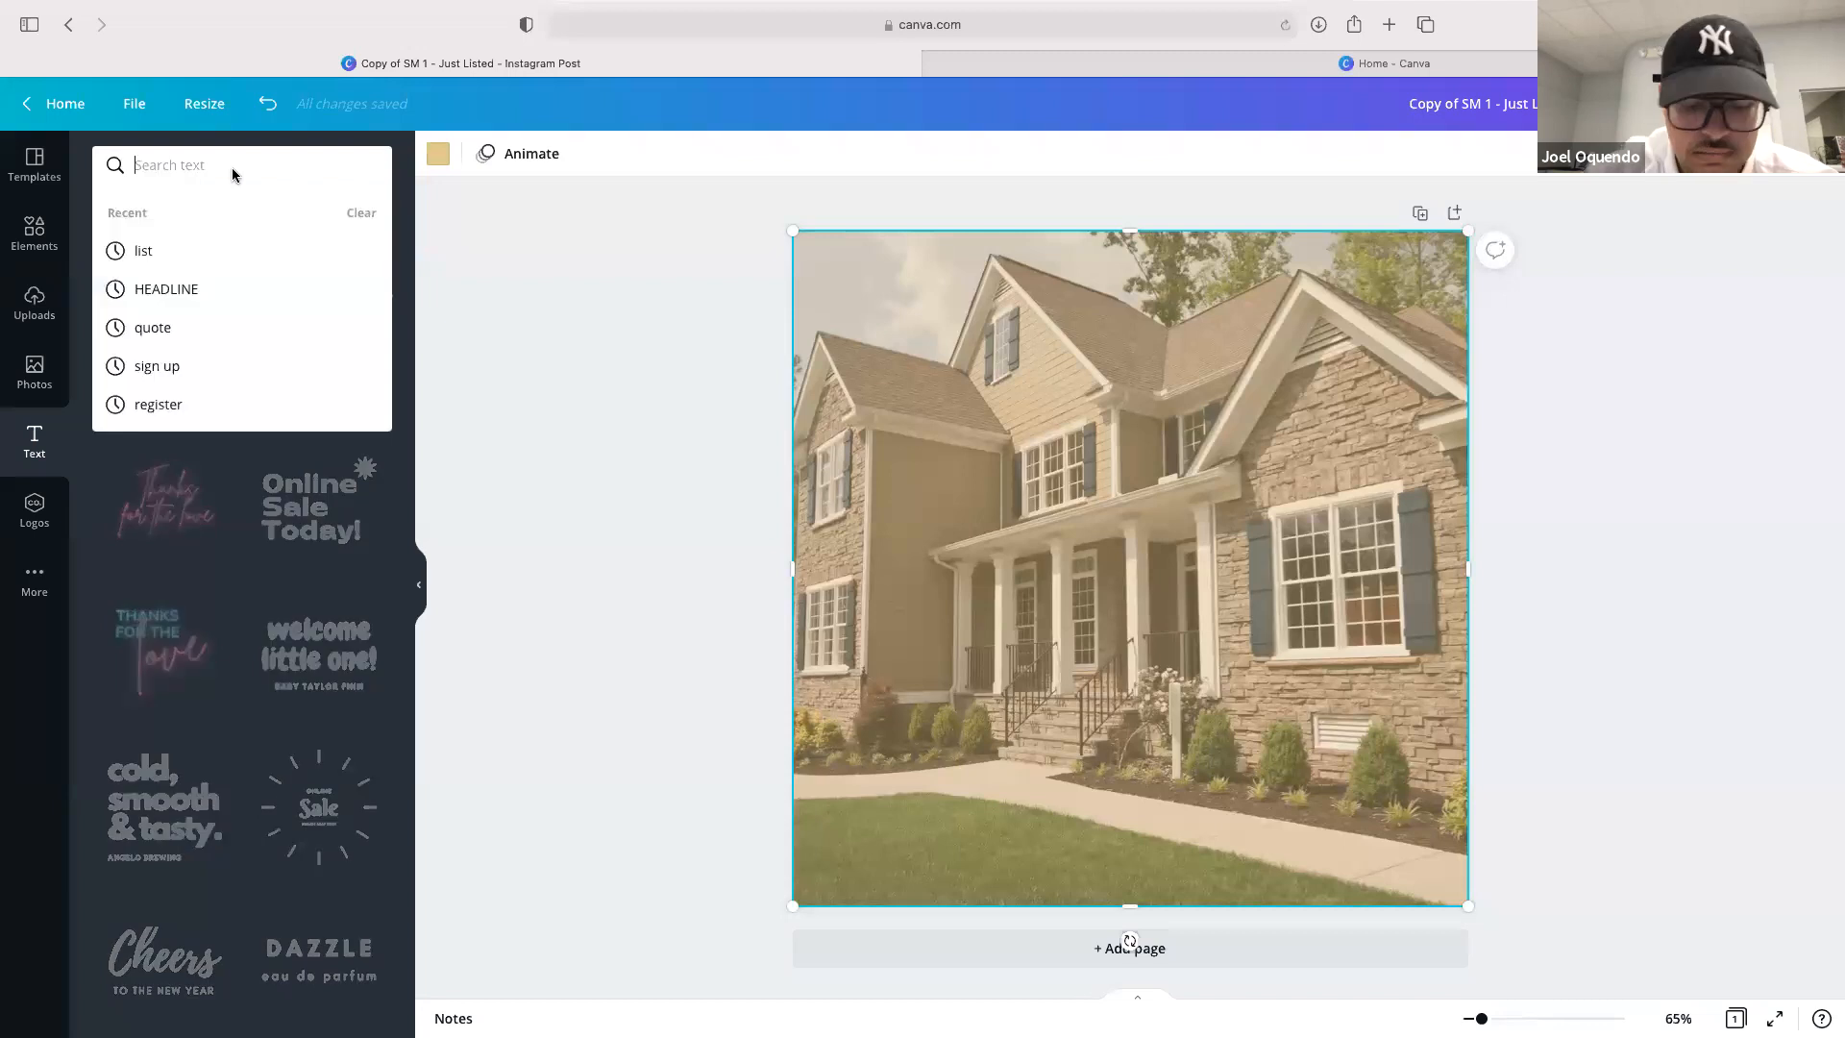
text(quote)
key(Return)
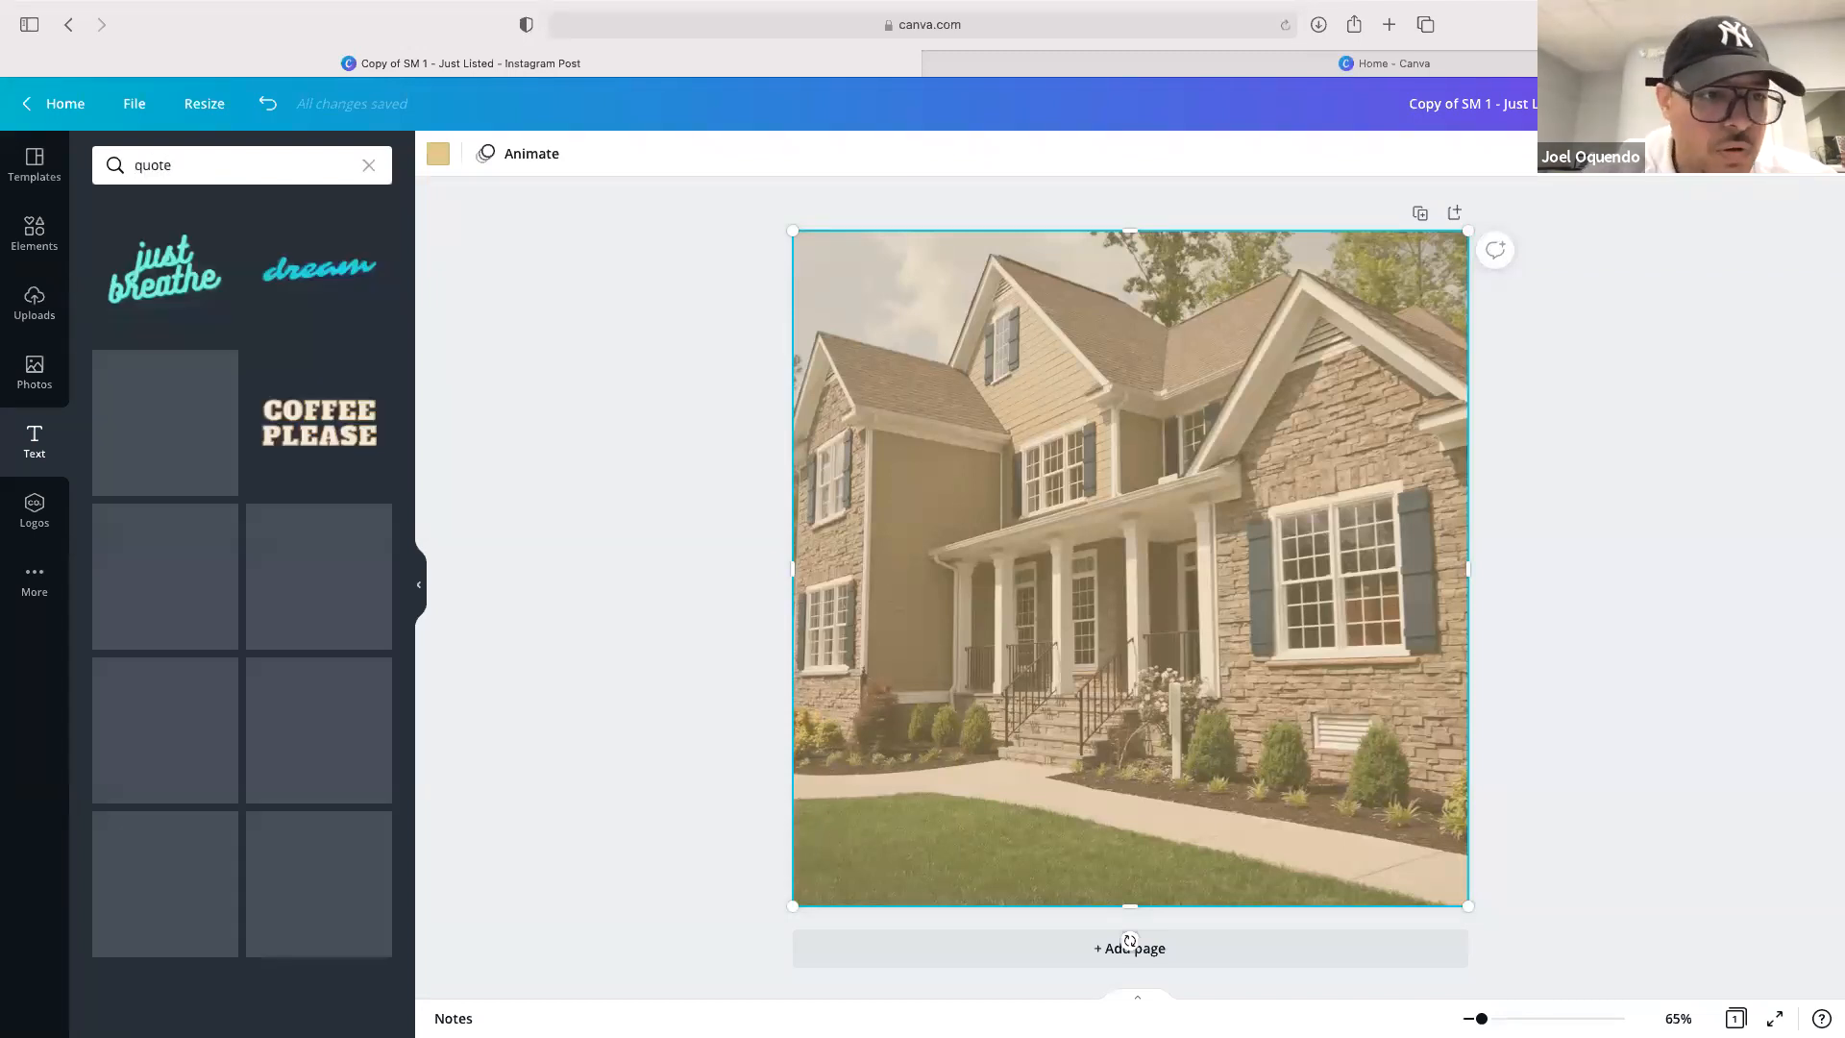
scroll(229, 588, down, 1)
scroll(228, 589, down, 10)
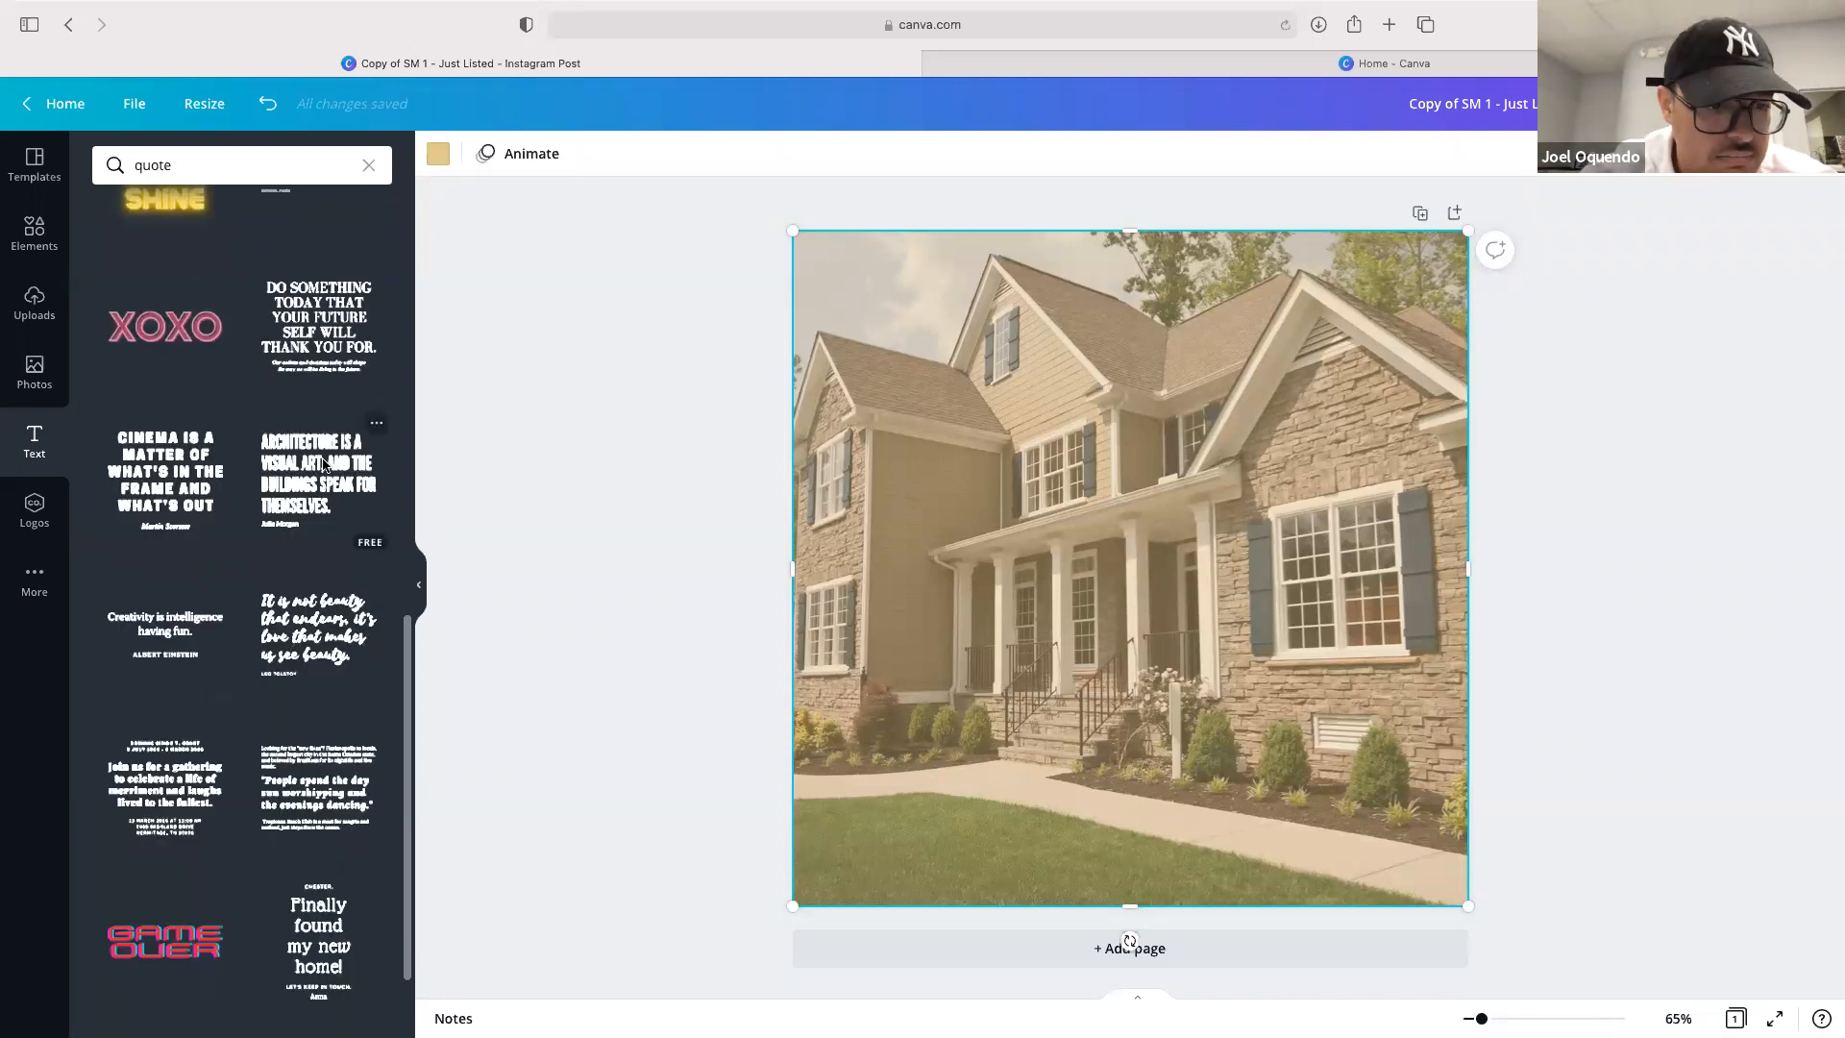
scroll(165, 736, down, 3)
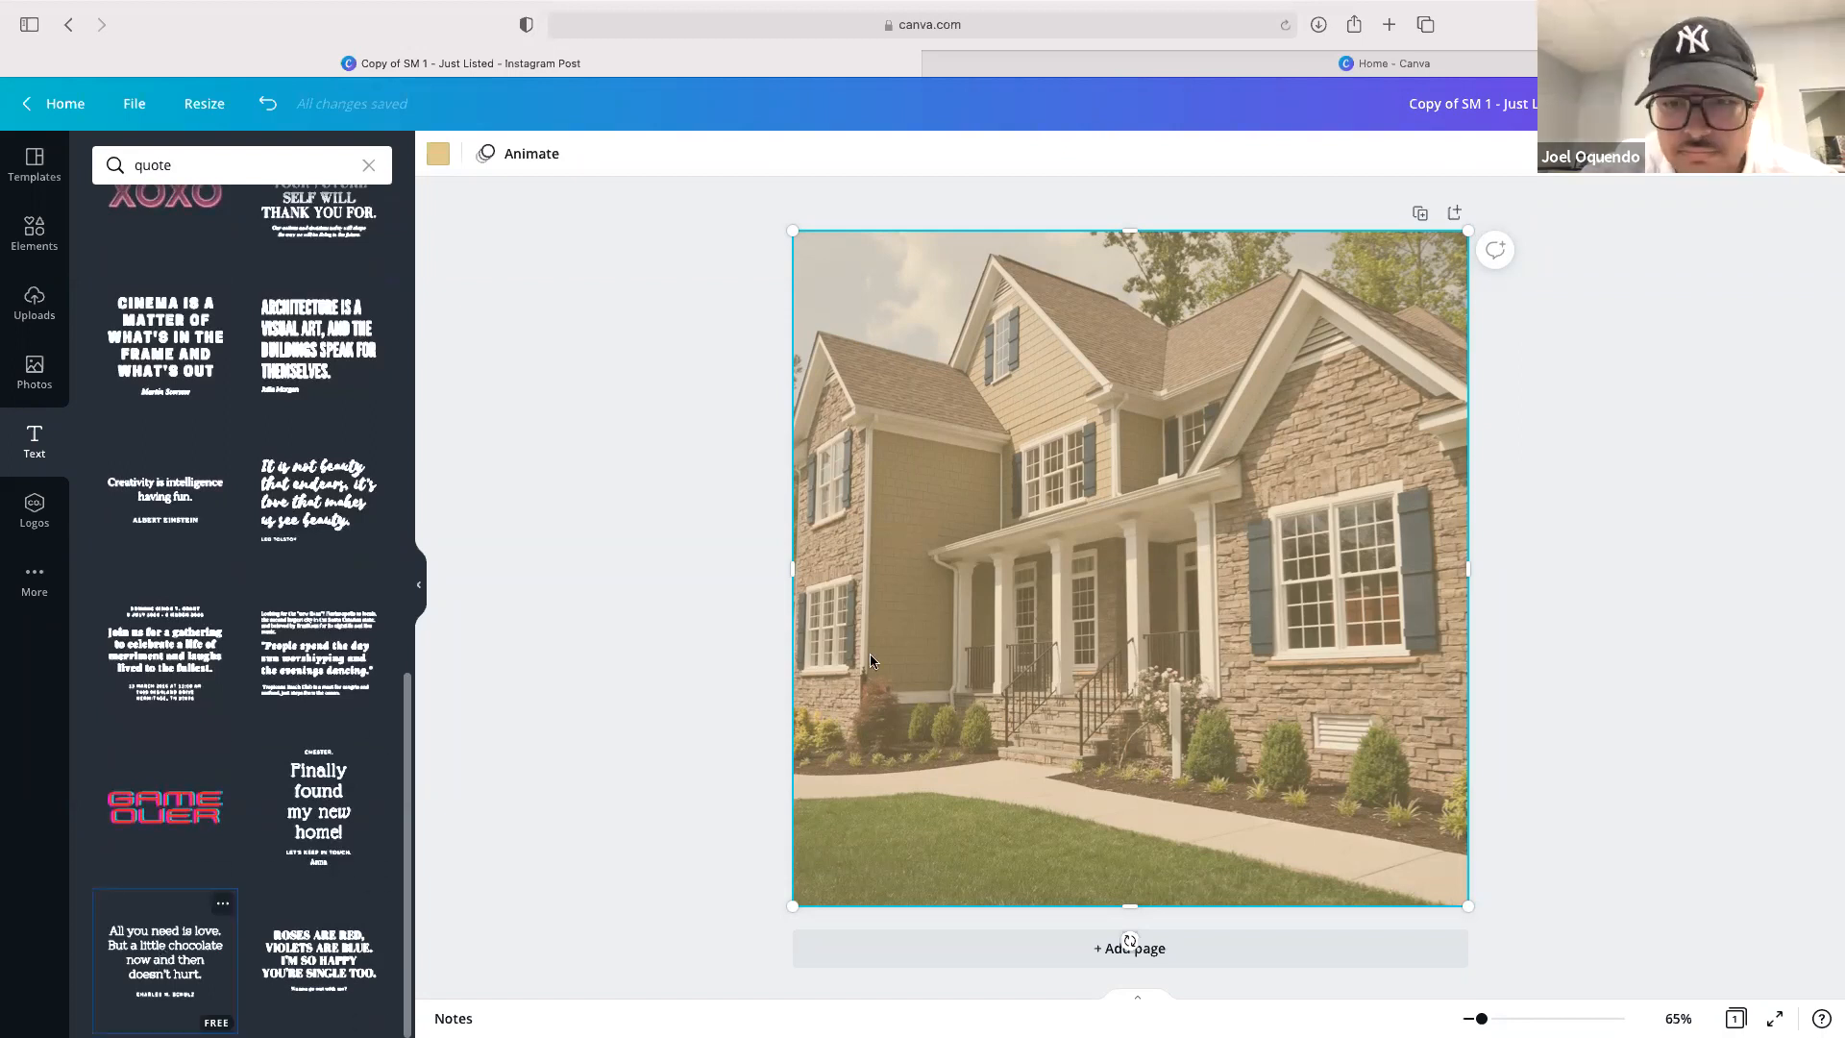
click(228, 914)
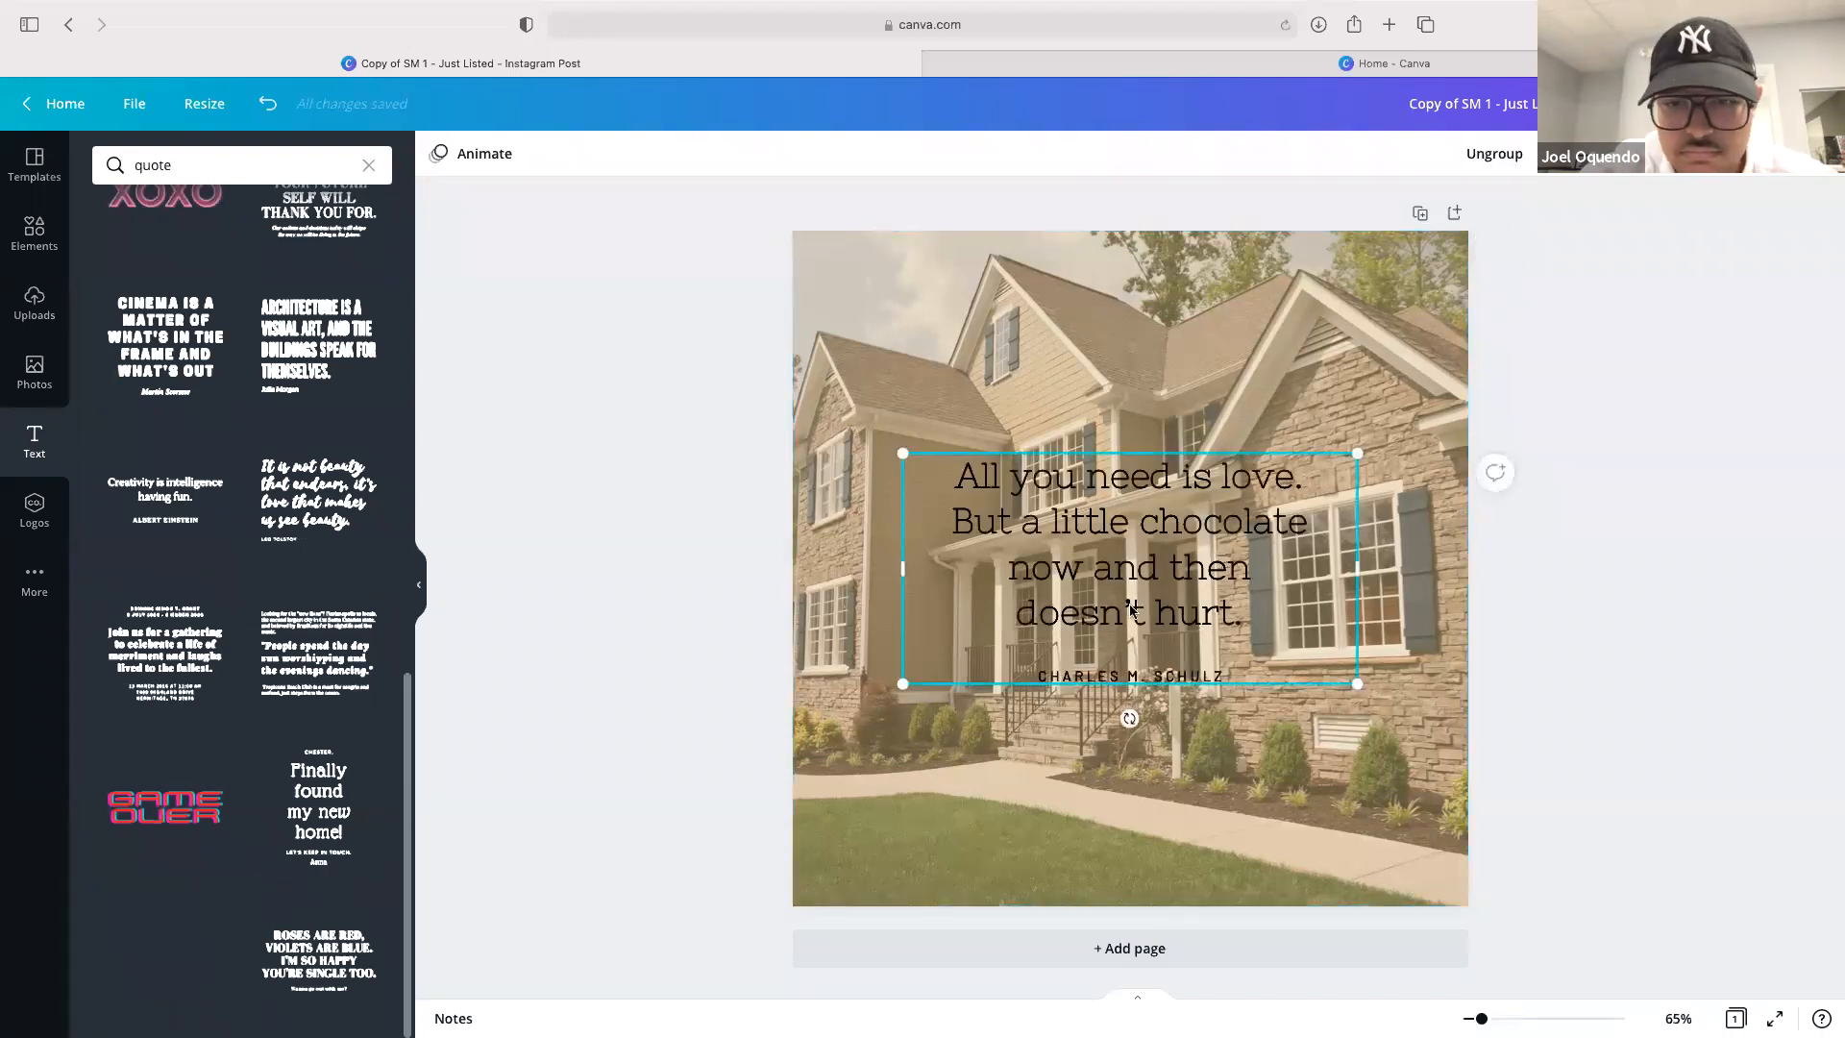
Try to replace the quote's wording with The and remove the stray duplicate text boxes
click(1141, 547)
click(1142, 548)
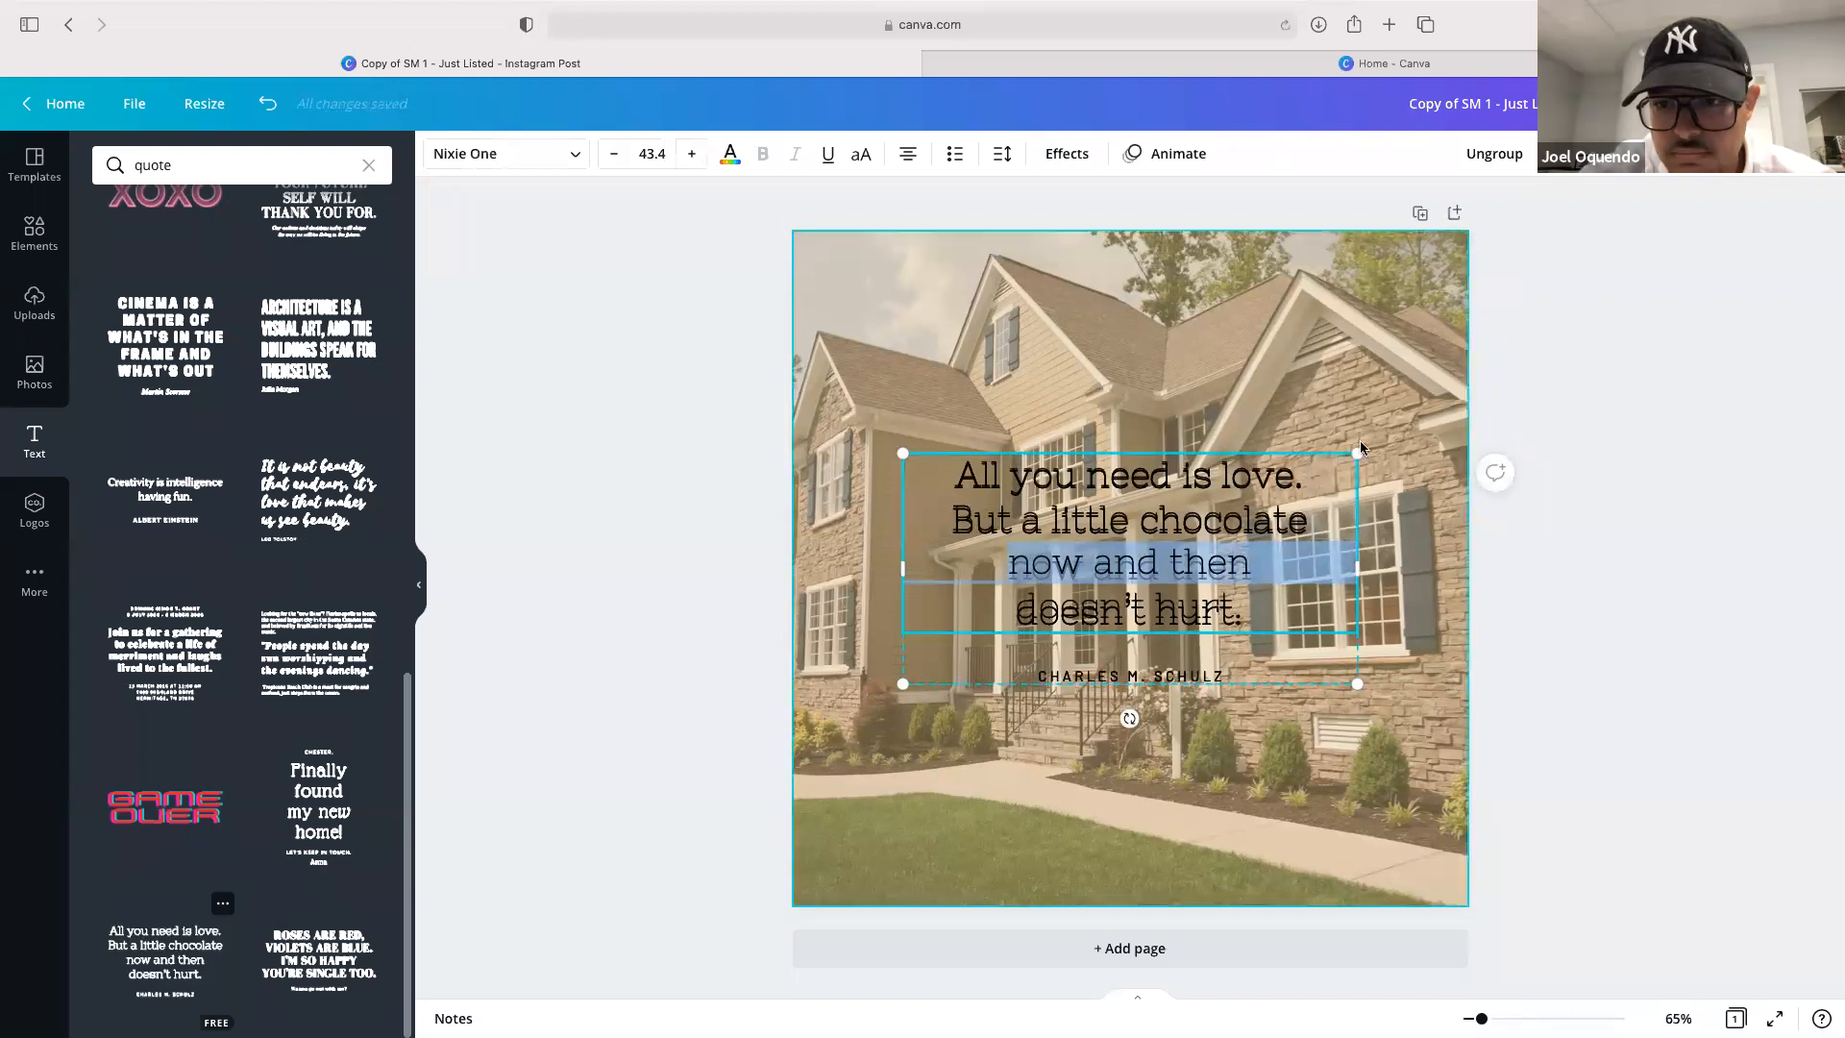
click(1438, 435)
click(1587, 380)
click(1217, 523)
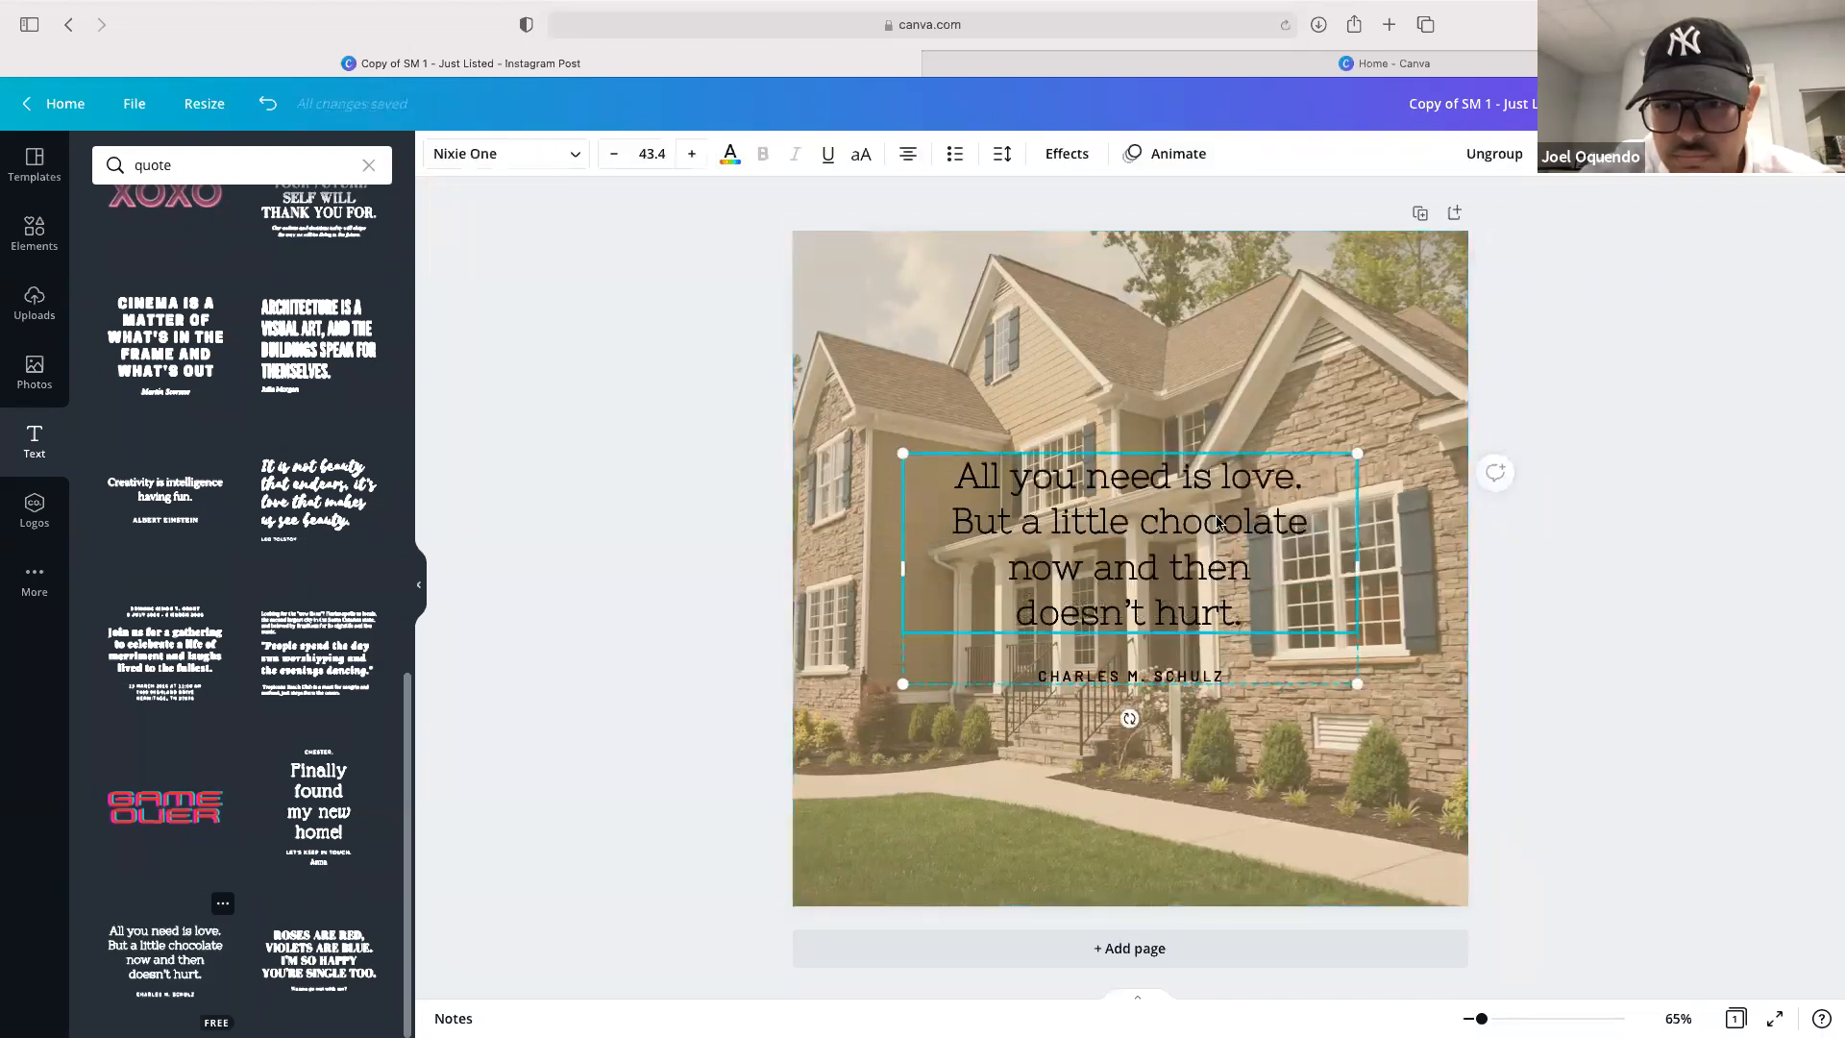
click(1216, 523)
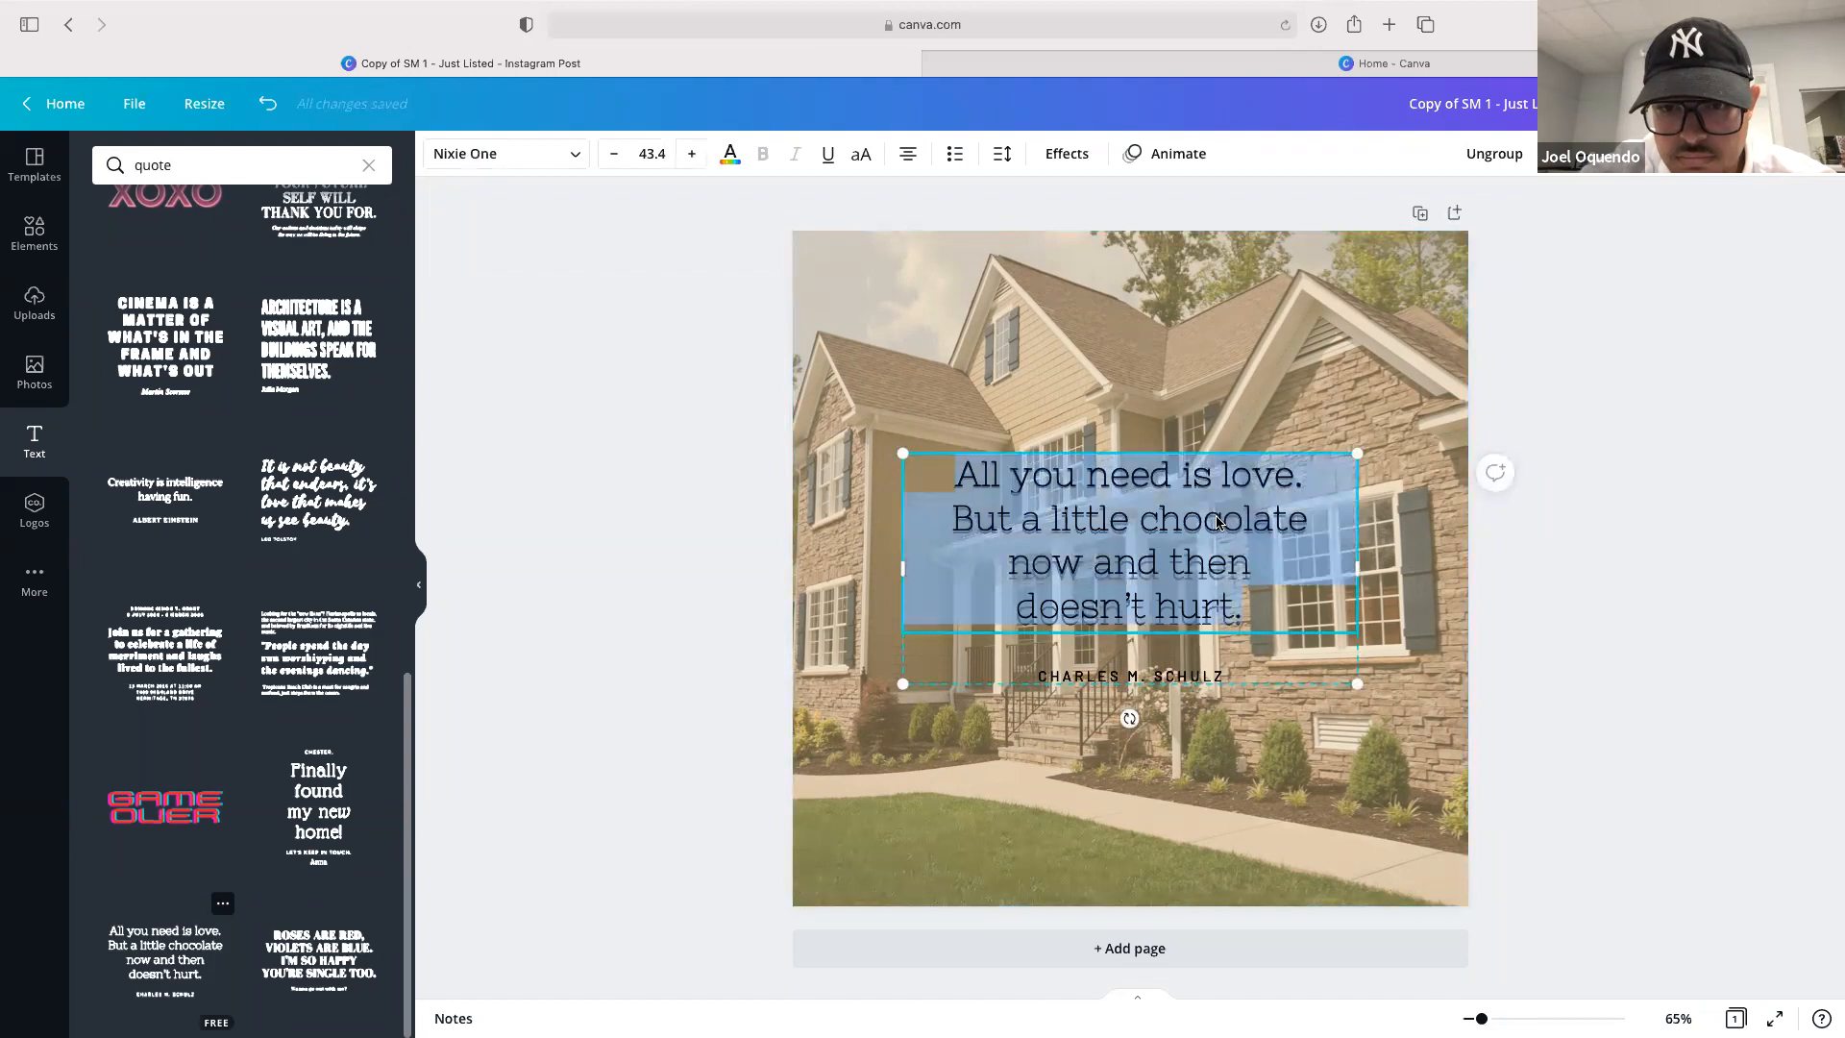
text(The)
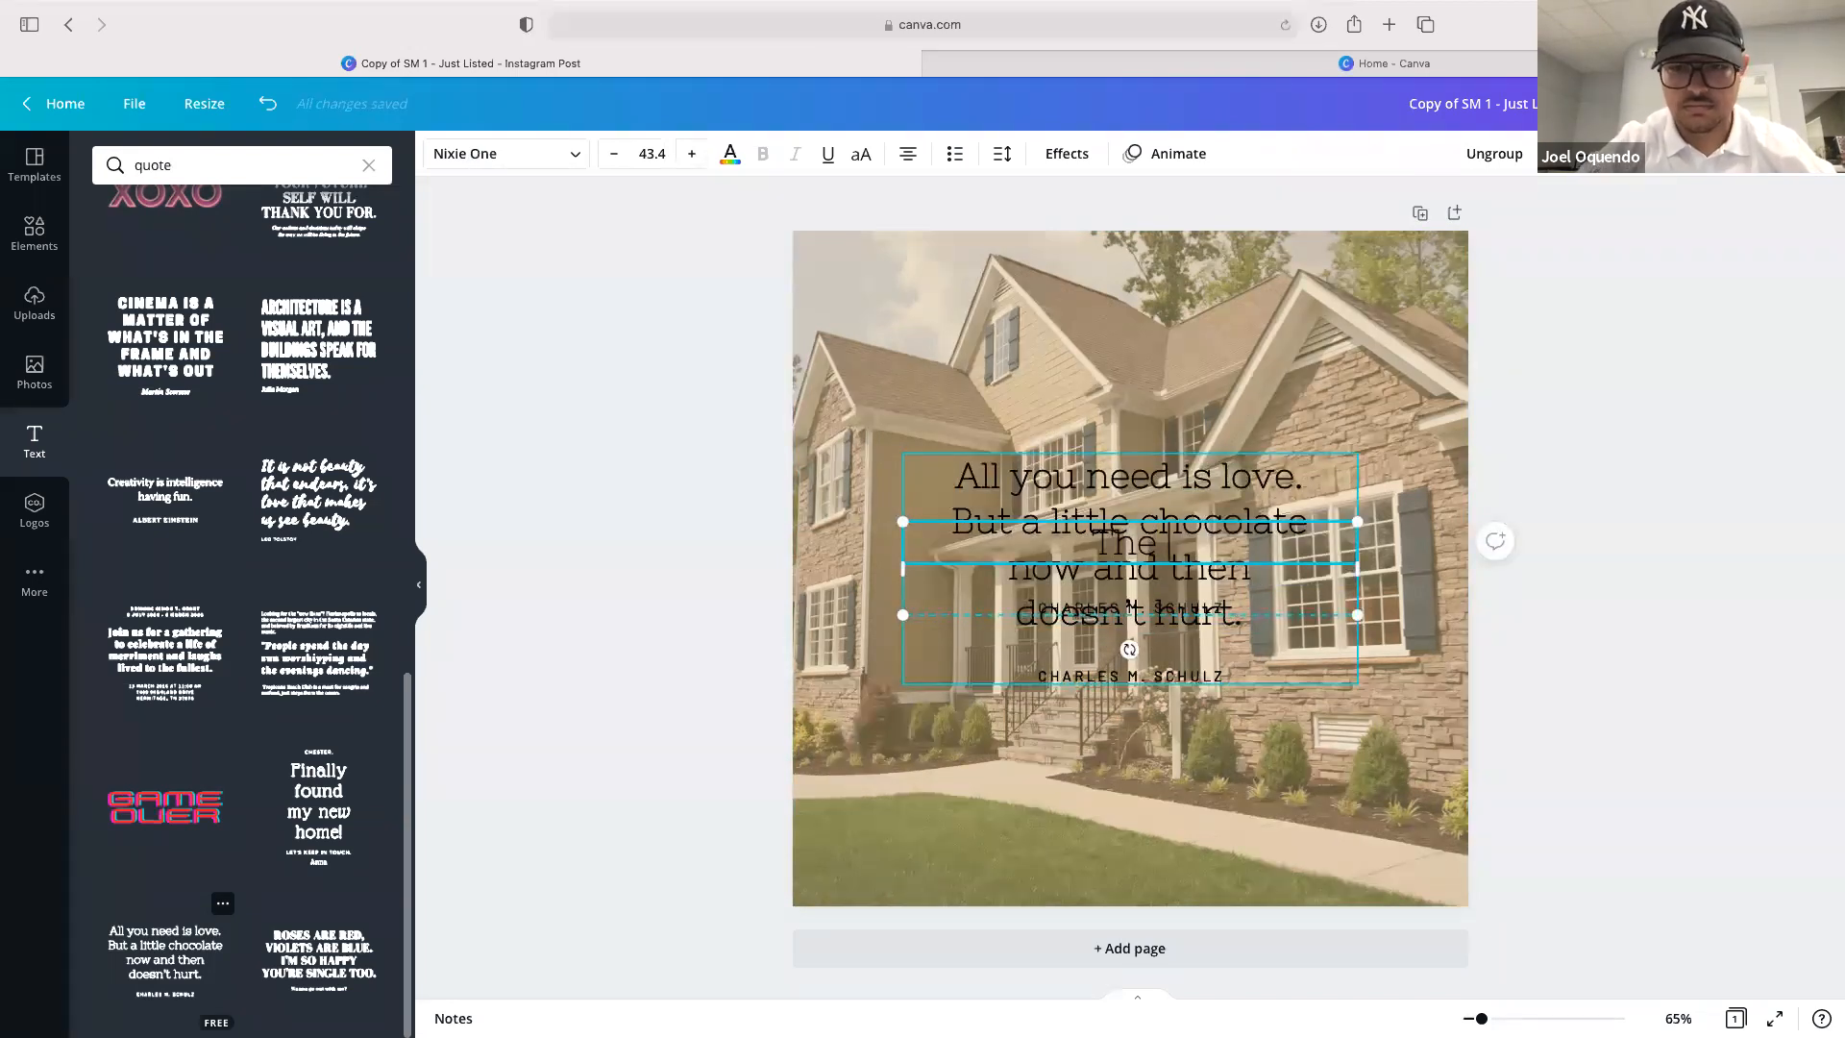
click(1535, 548)
click(1270, 544)
drag(1271, 544, 1287, 742)
key(Delete)
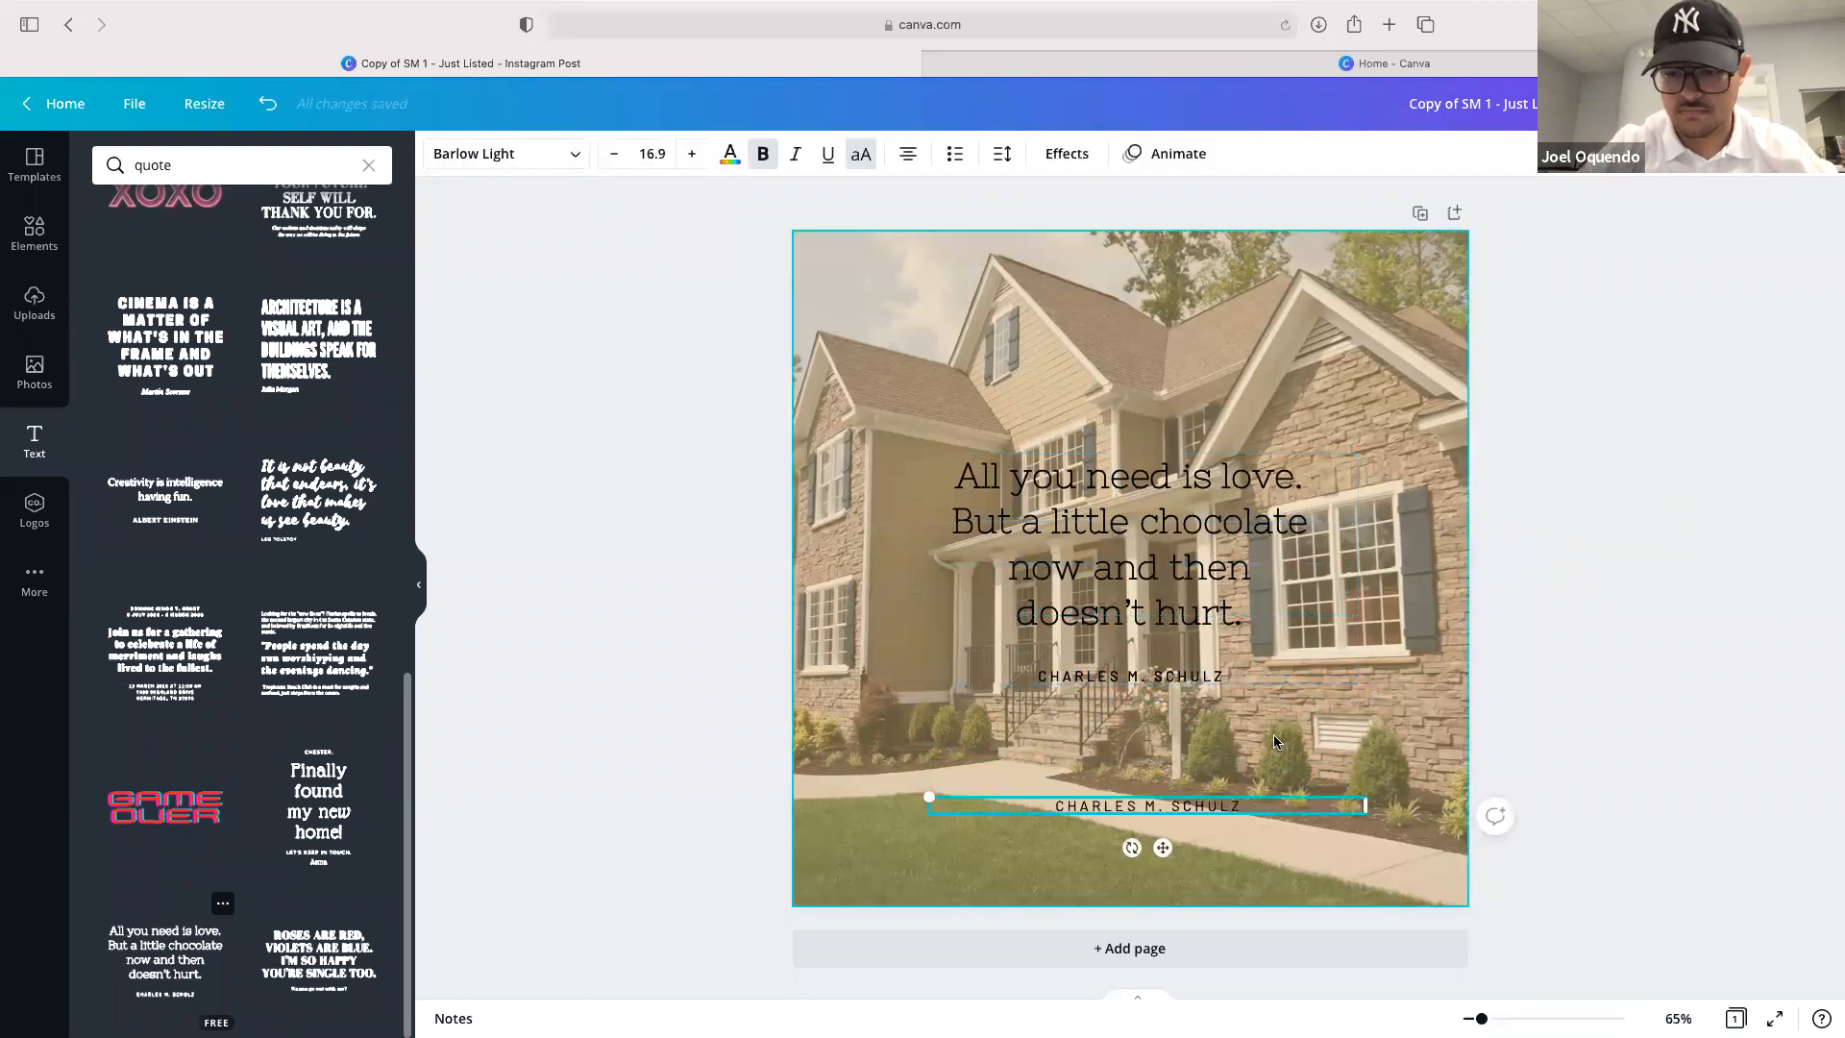
key(Delete)
Move the quote group aside, delete the leftover duplicate author line beneath it, and move the quote back
click(1091, 522)
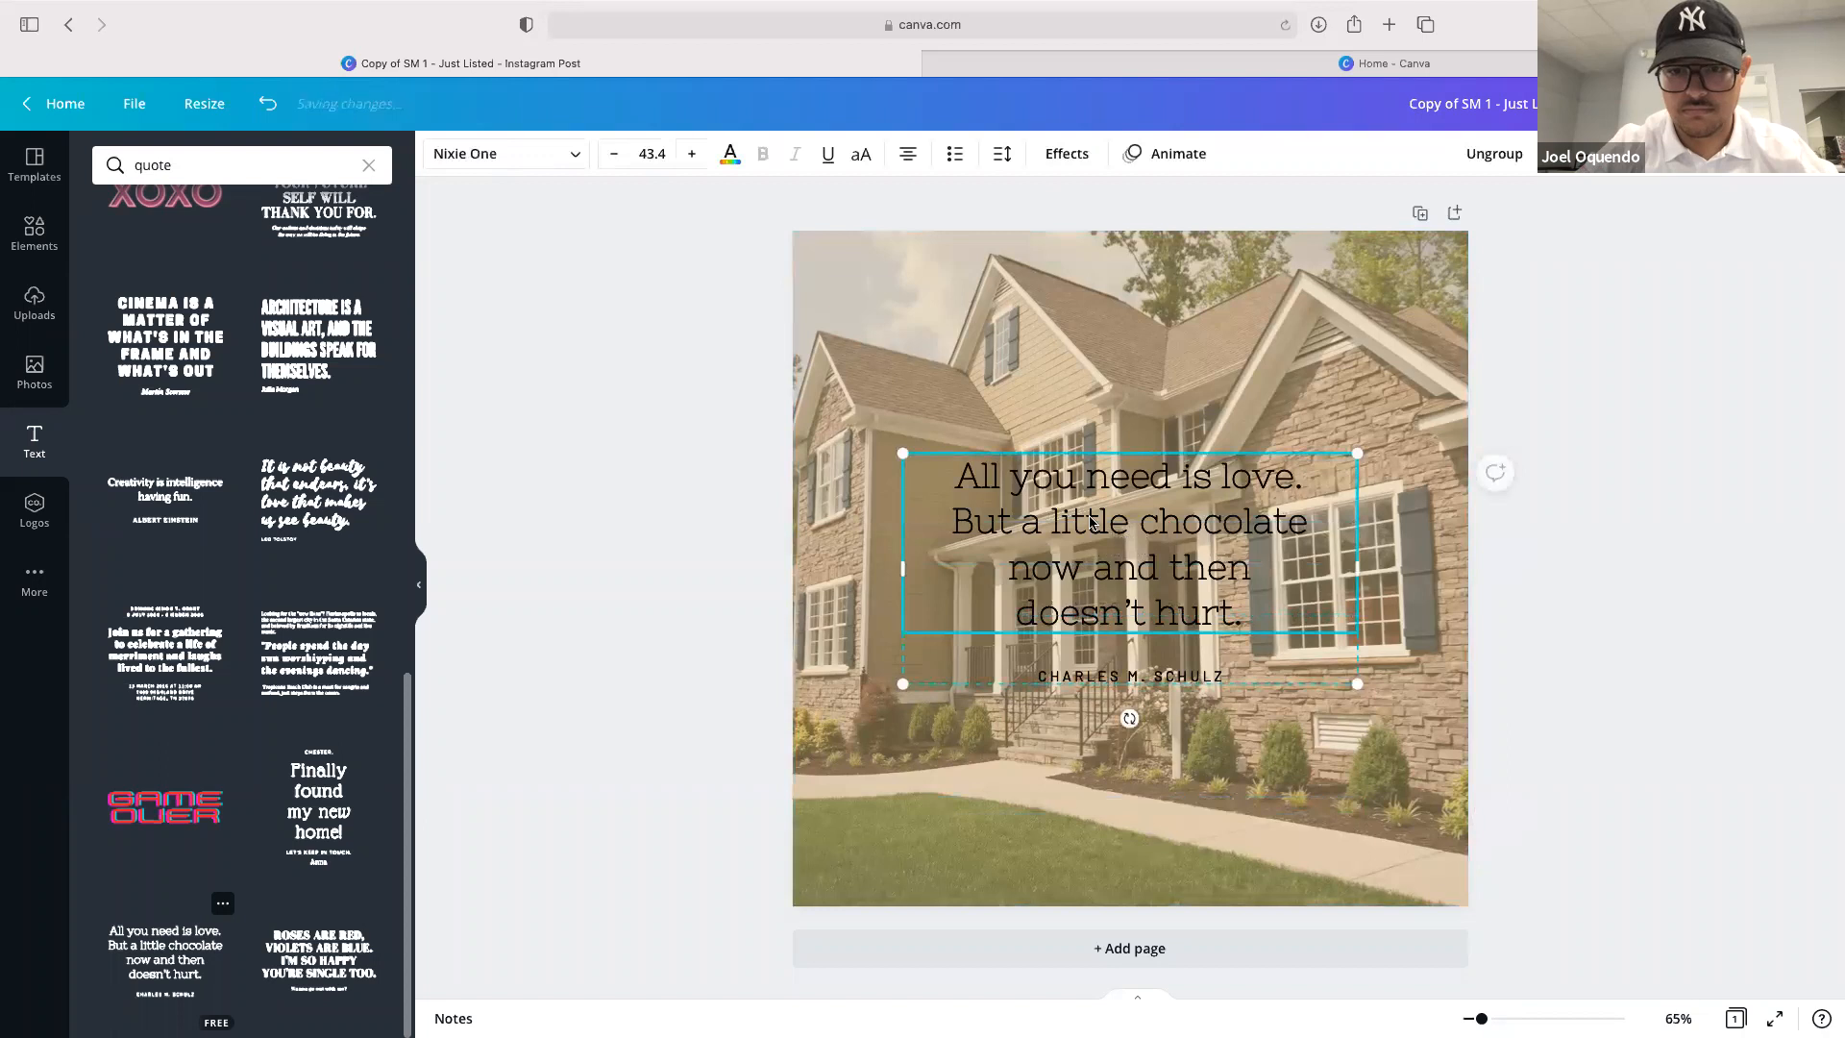
click(1092, 522)
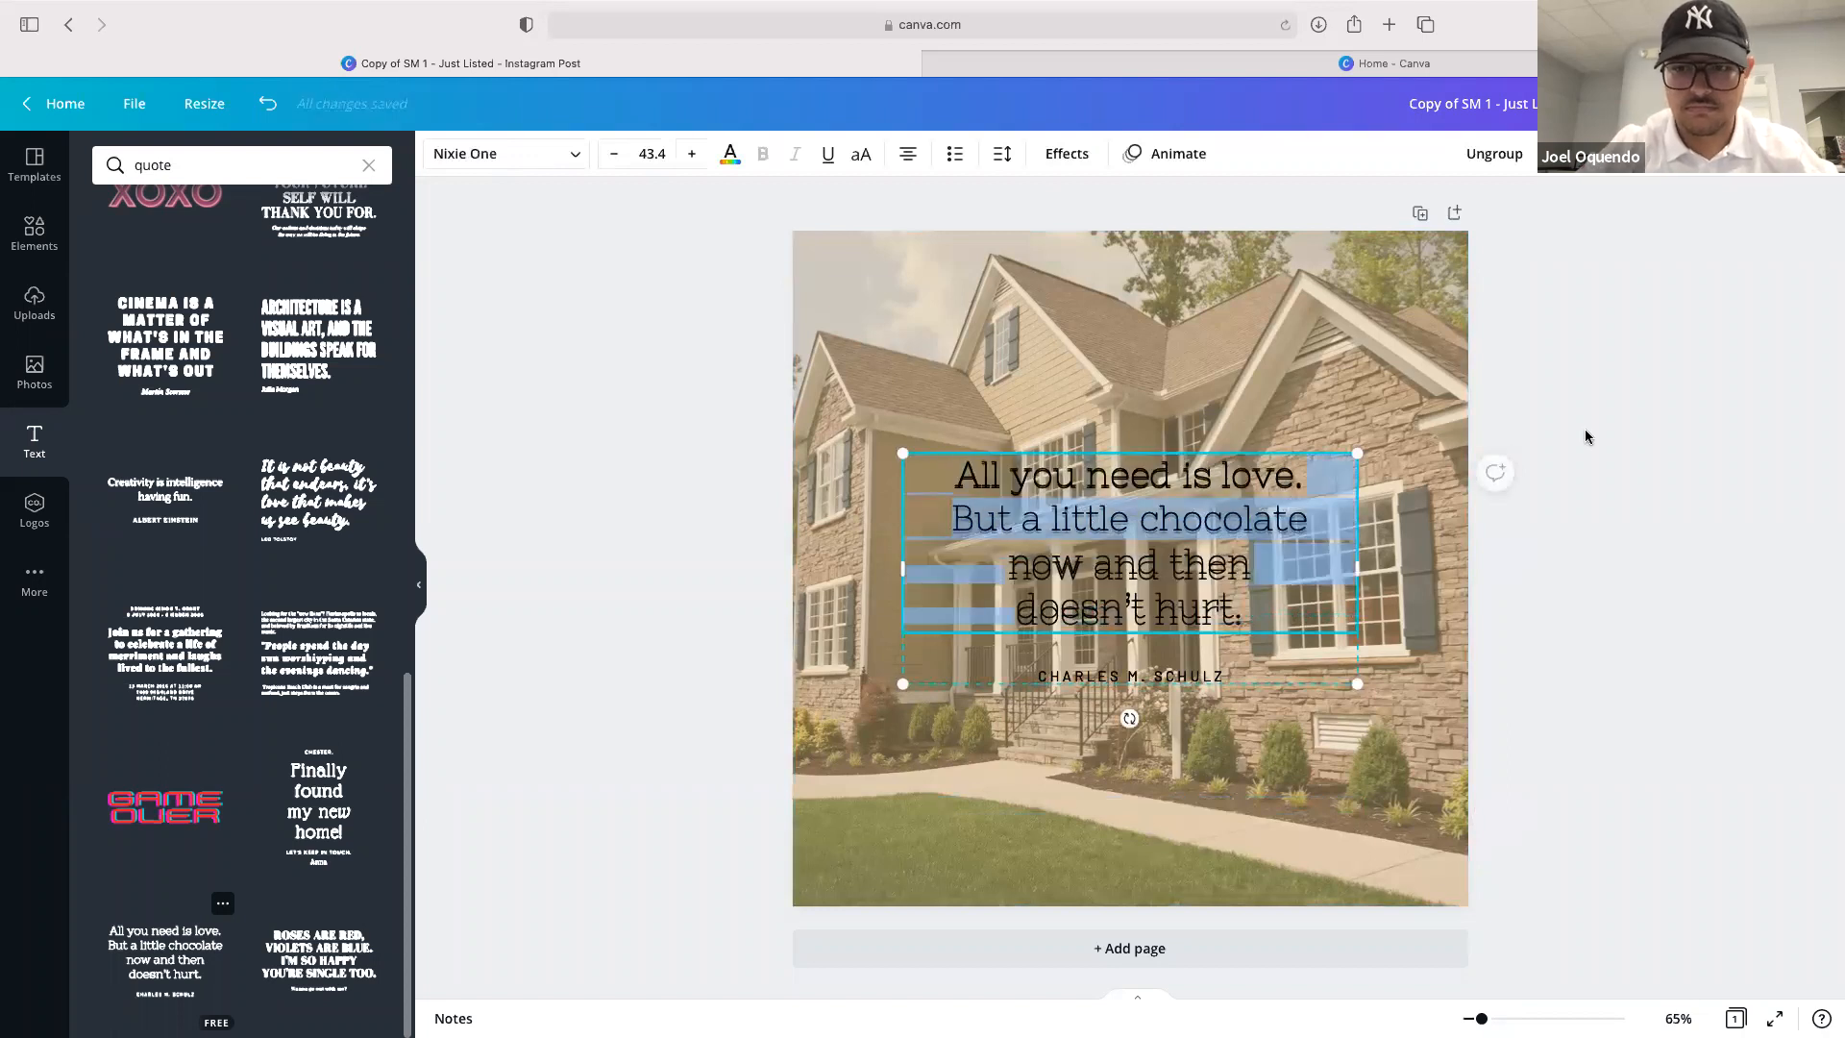
click(1245, 550)
click(1725, 543)
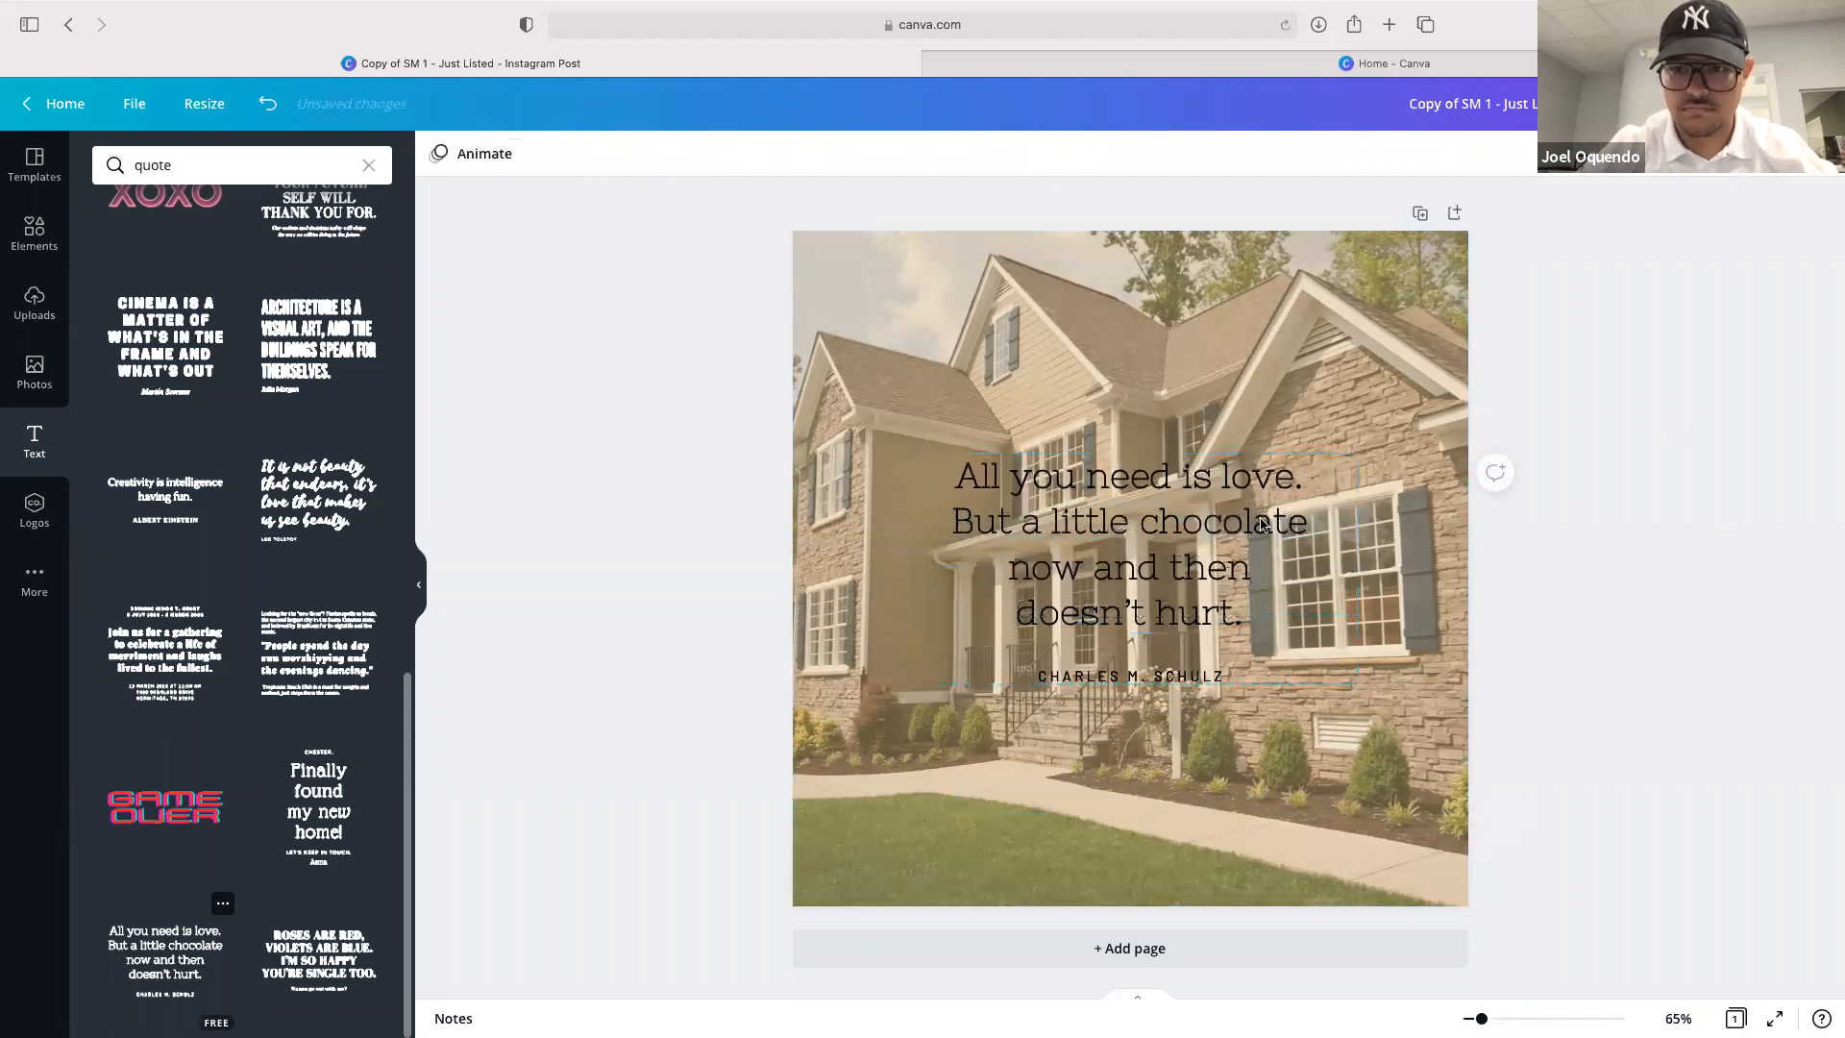
click(1201, 612)
click(1172, 677)
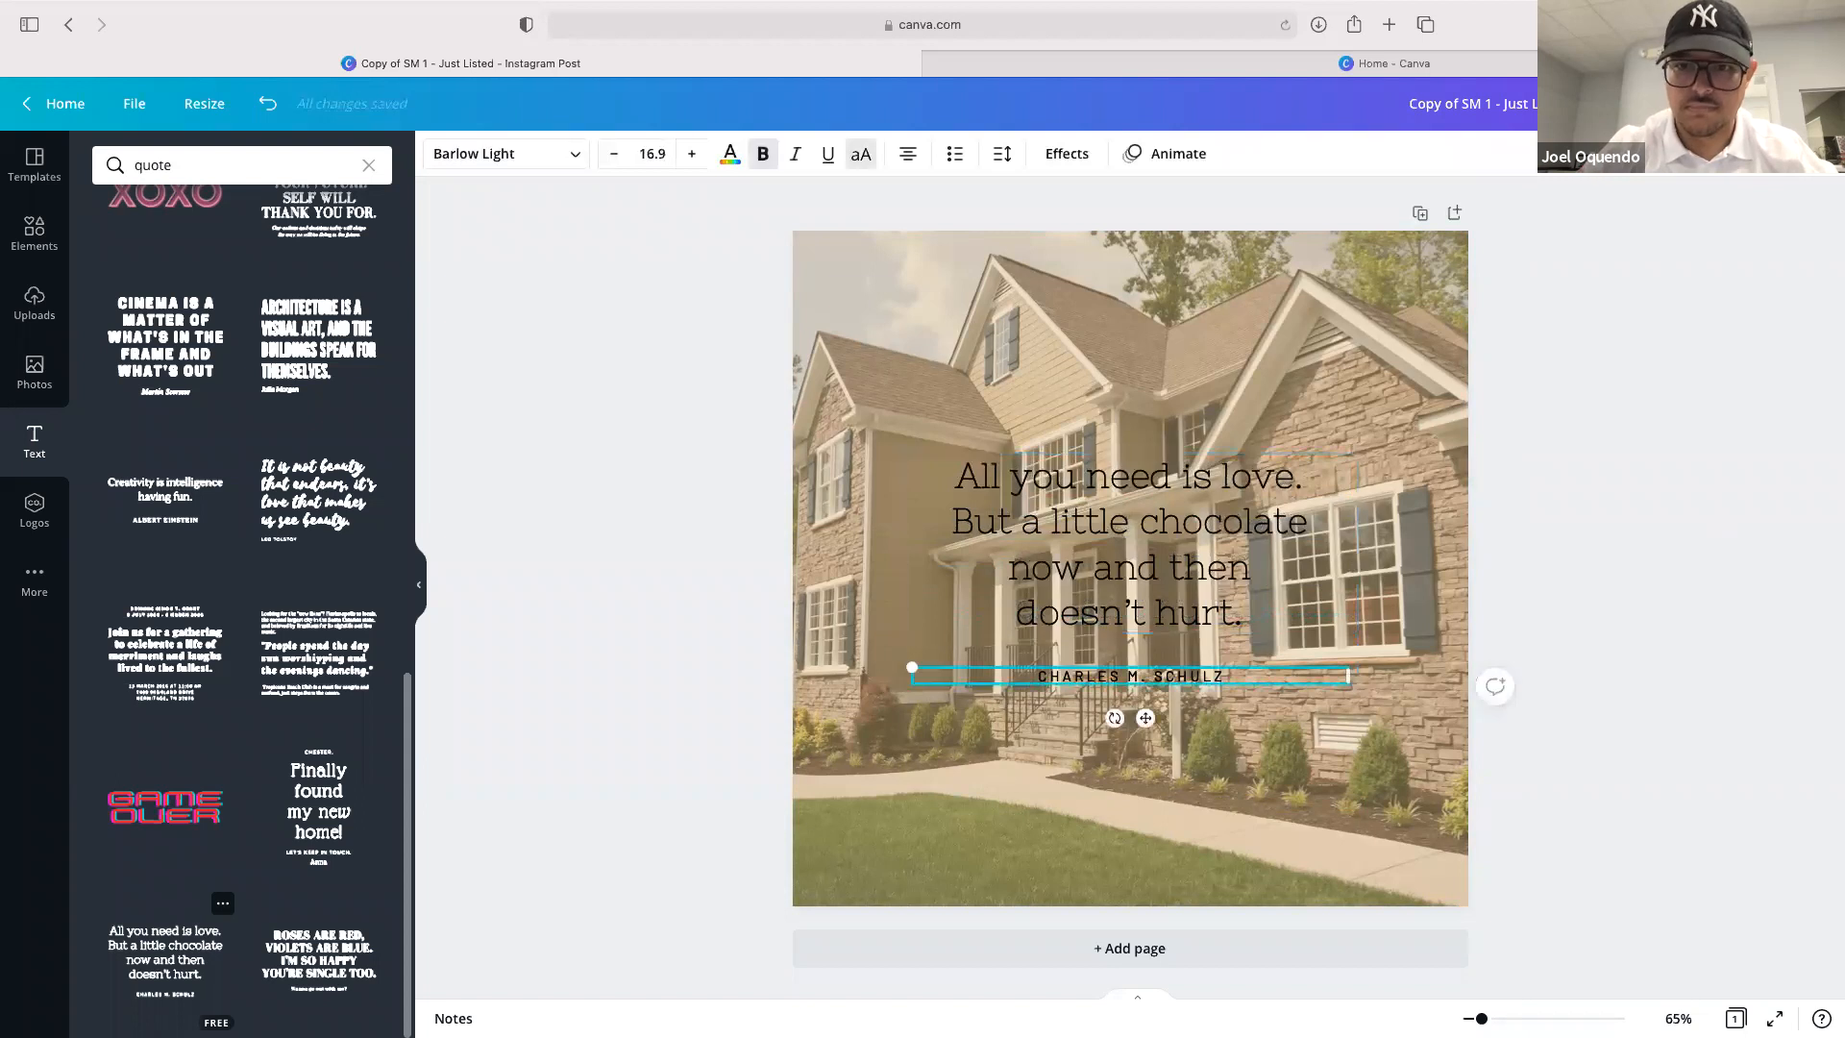
click(1234, 536)
drag(1007, 719, 1180, 454)
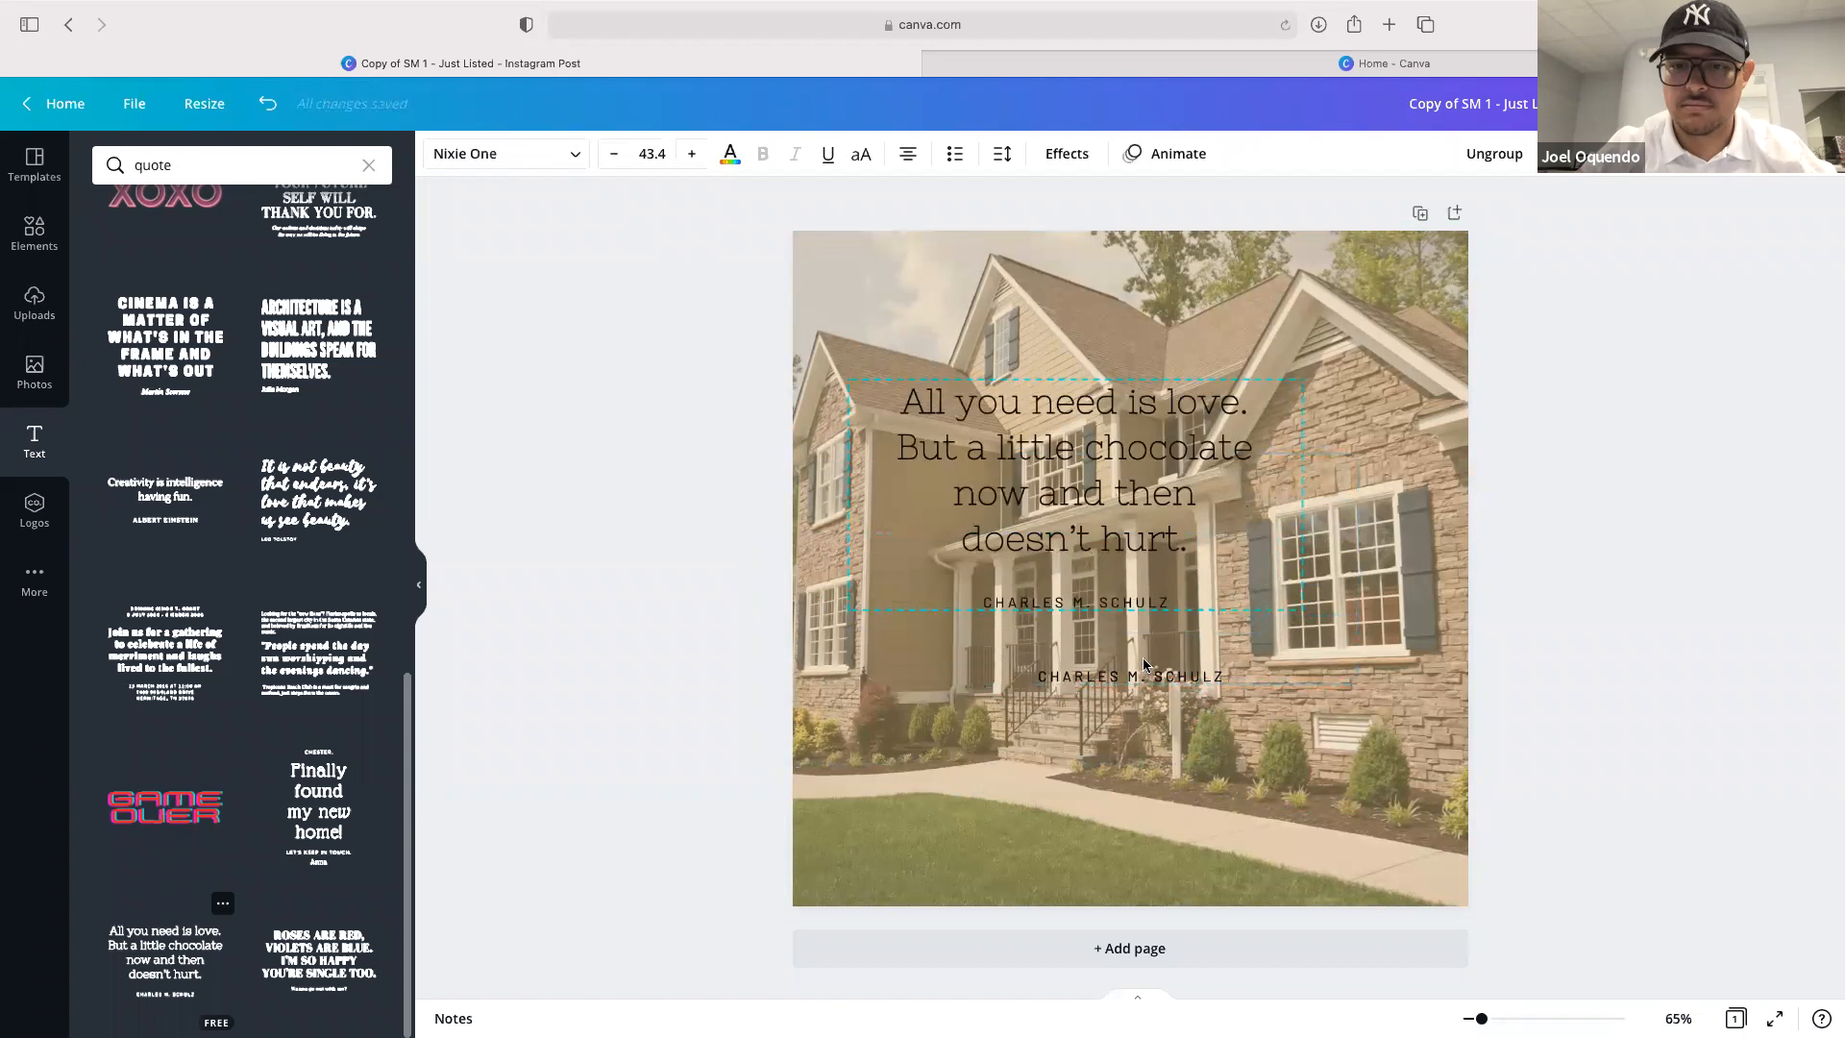
click(1145, 673)
key(Delete)
drag(1089, 540, 1129, 588)
Replace the quote wording with "The best time to buy a house is yesterday...the SECOND best time is TODAY" in quotation marks
double_click(1125, 544)
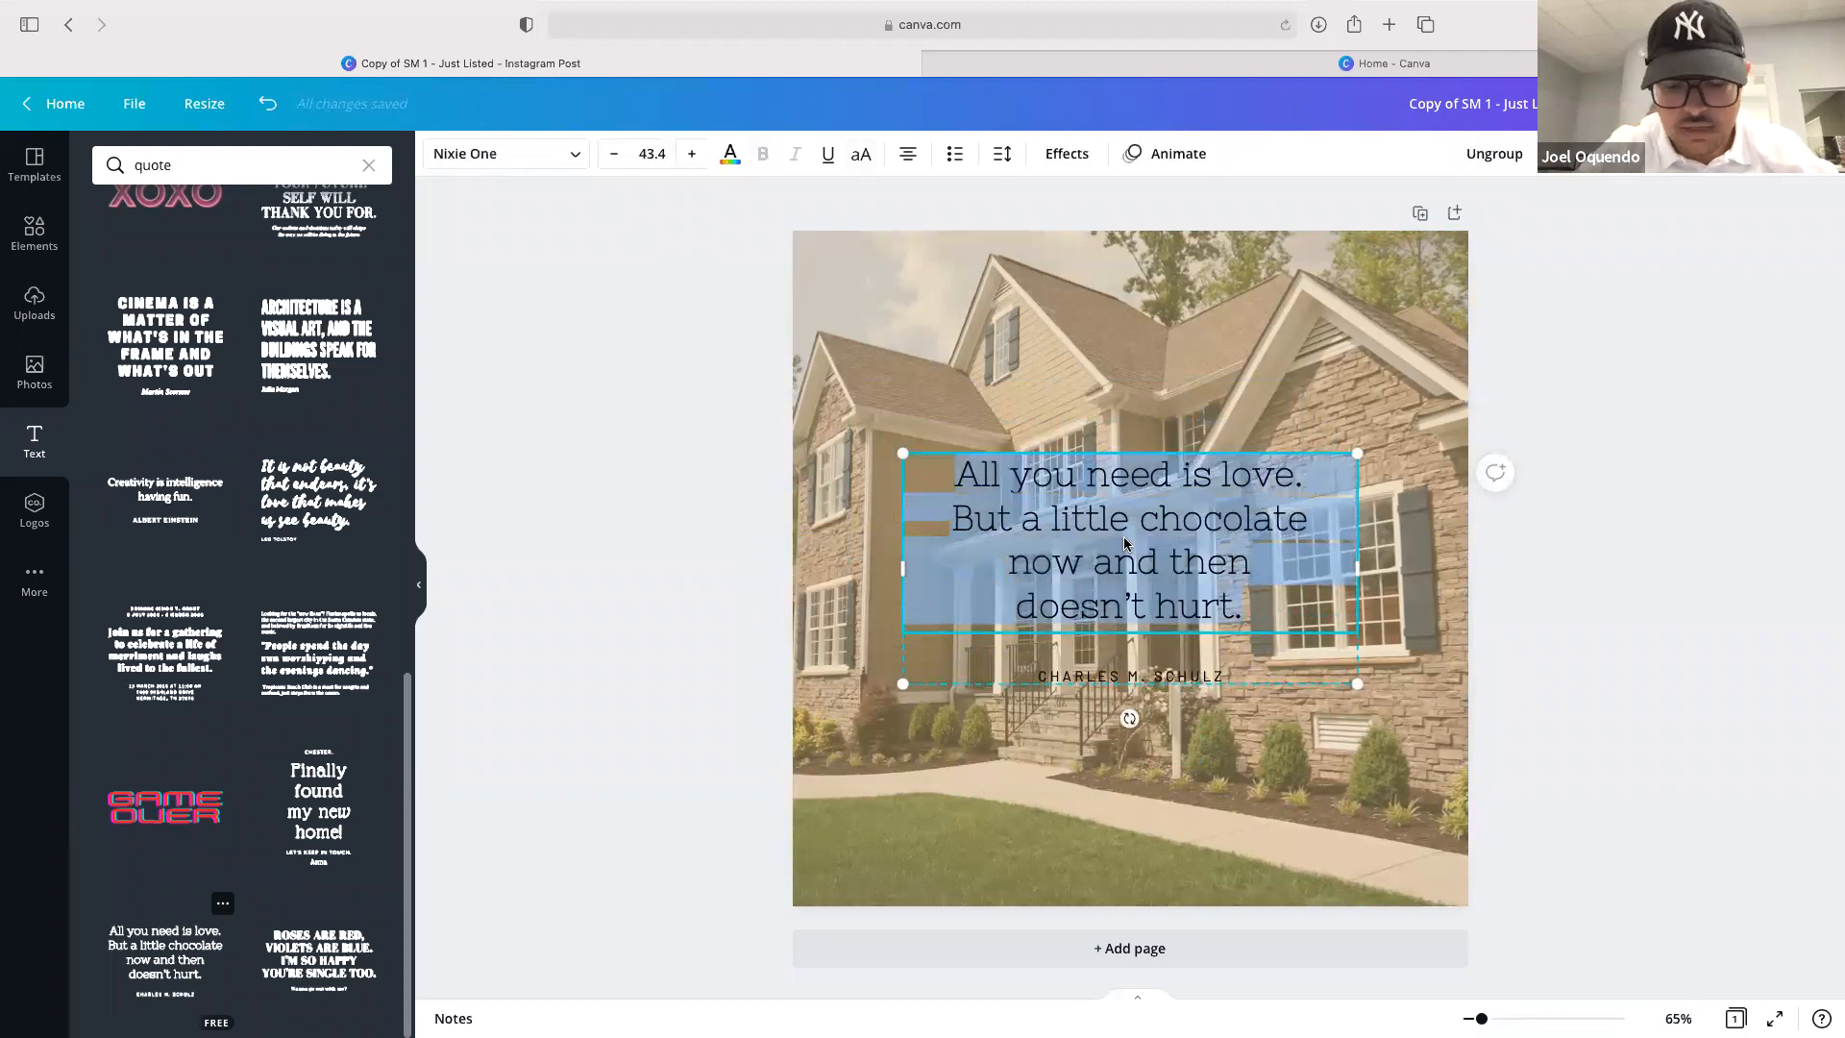
text(The bes)
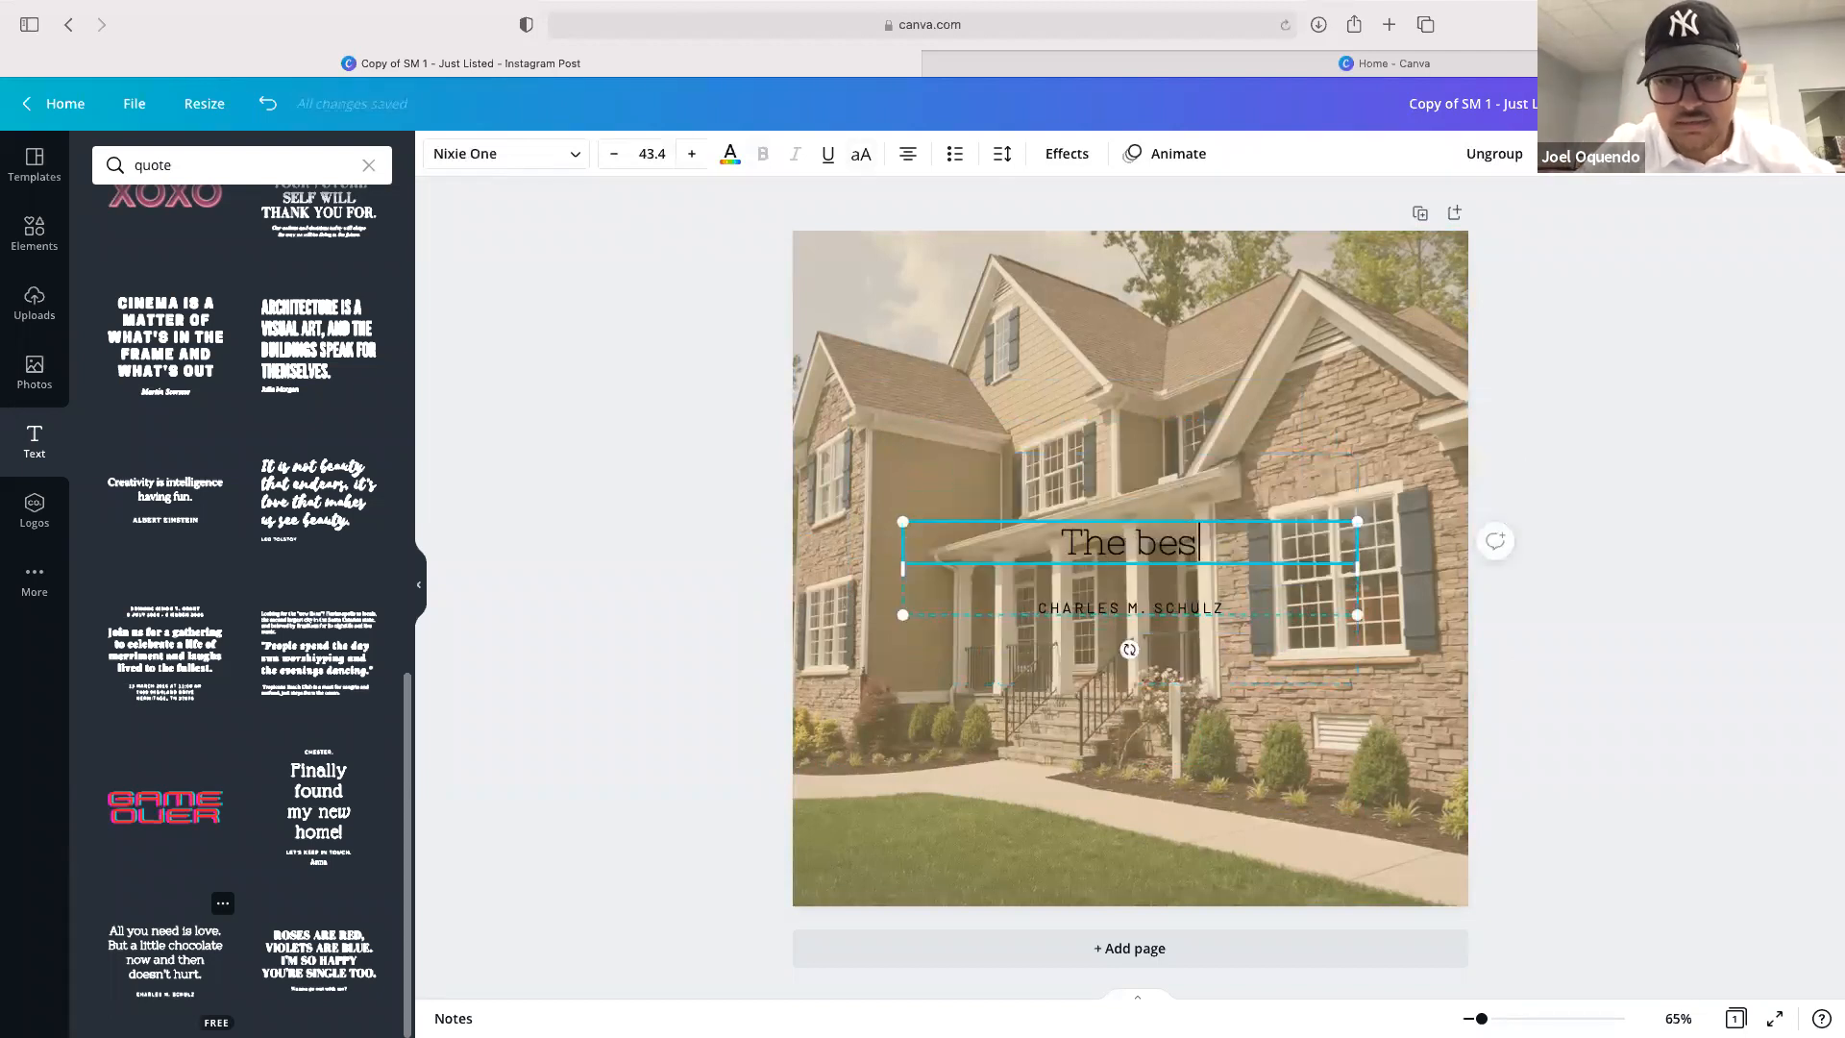
text(t time to b)
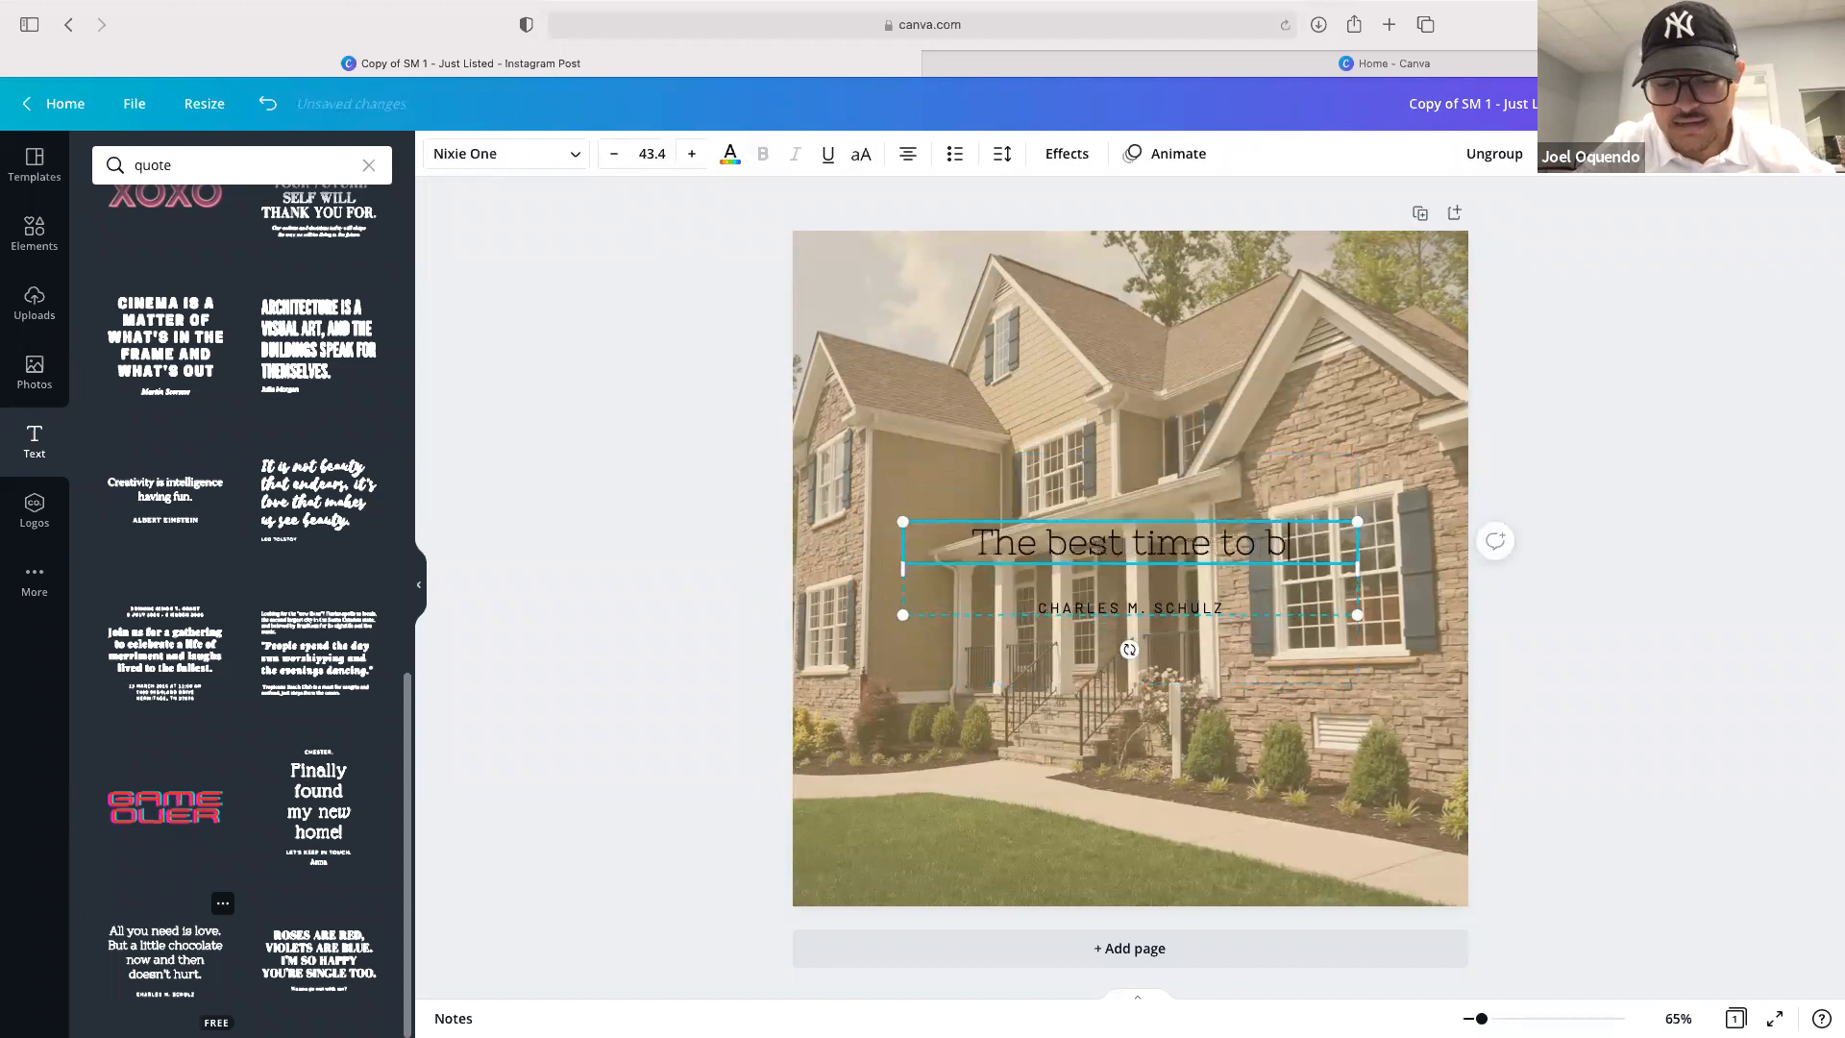
text(uy a house is ye)
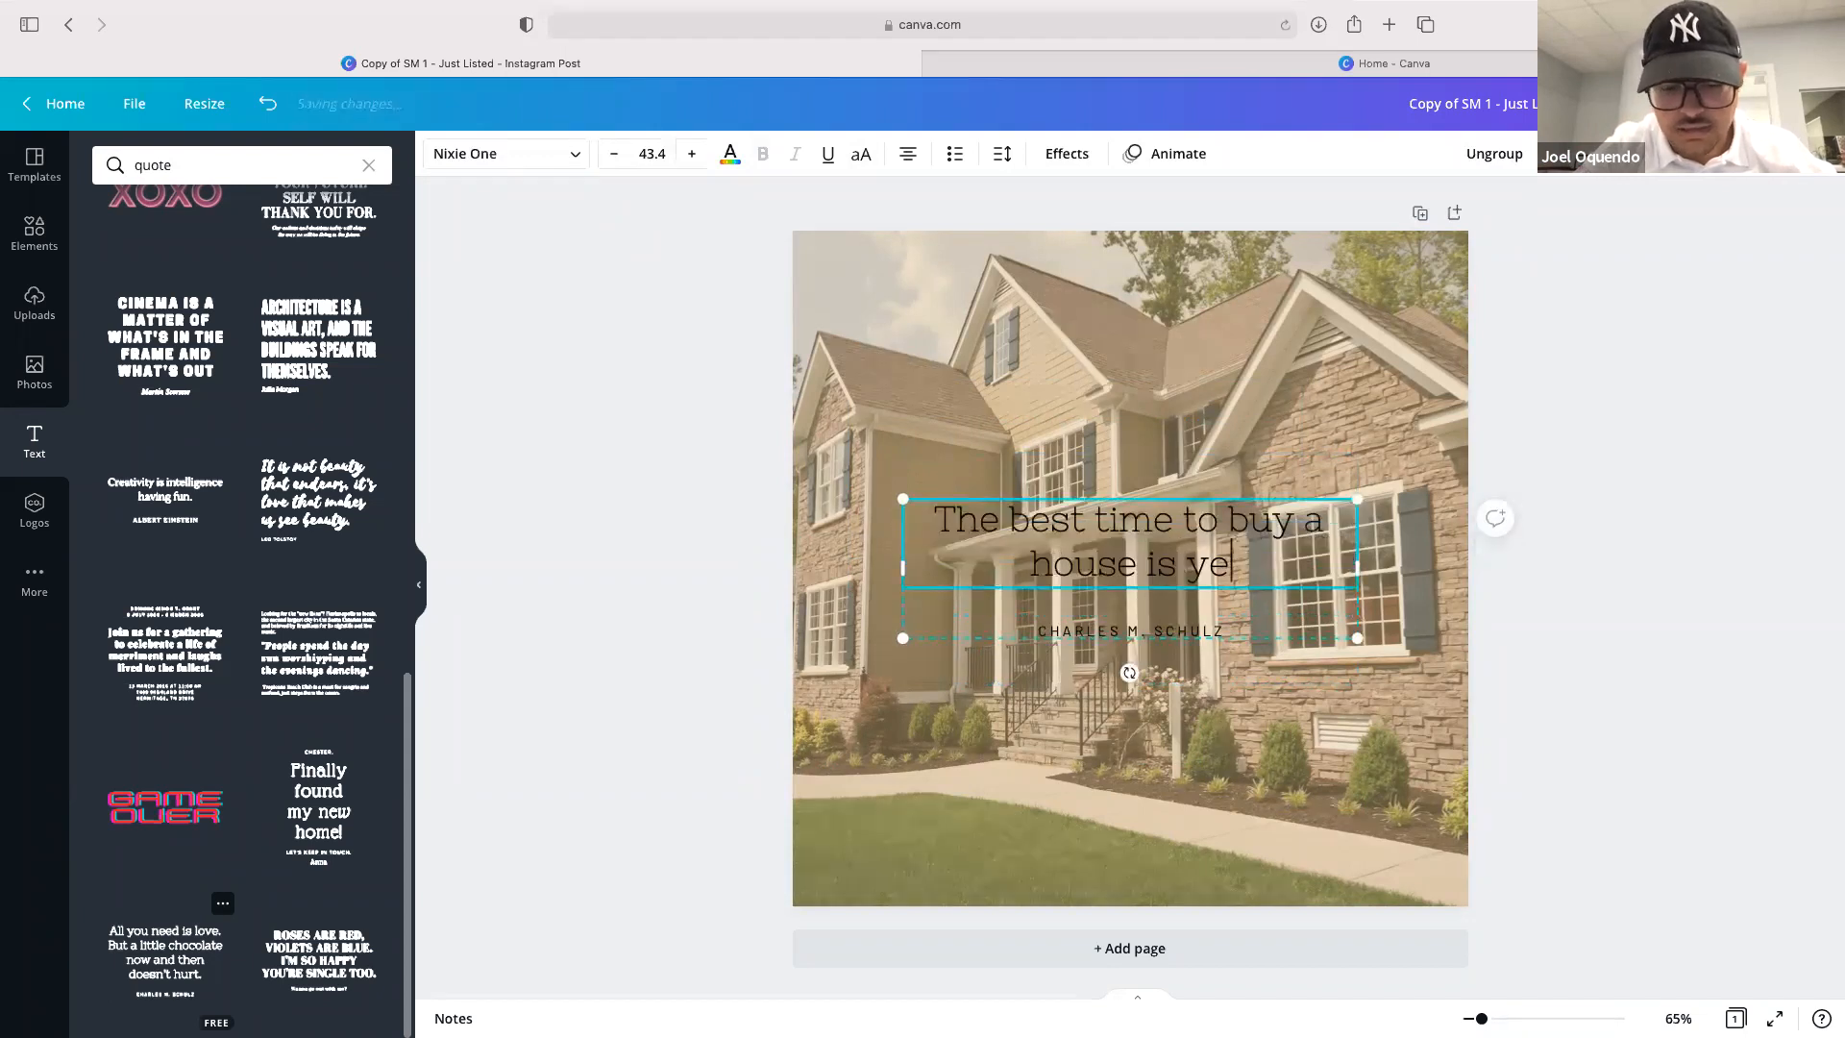
text(sterday.)
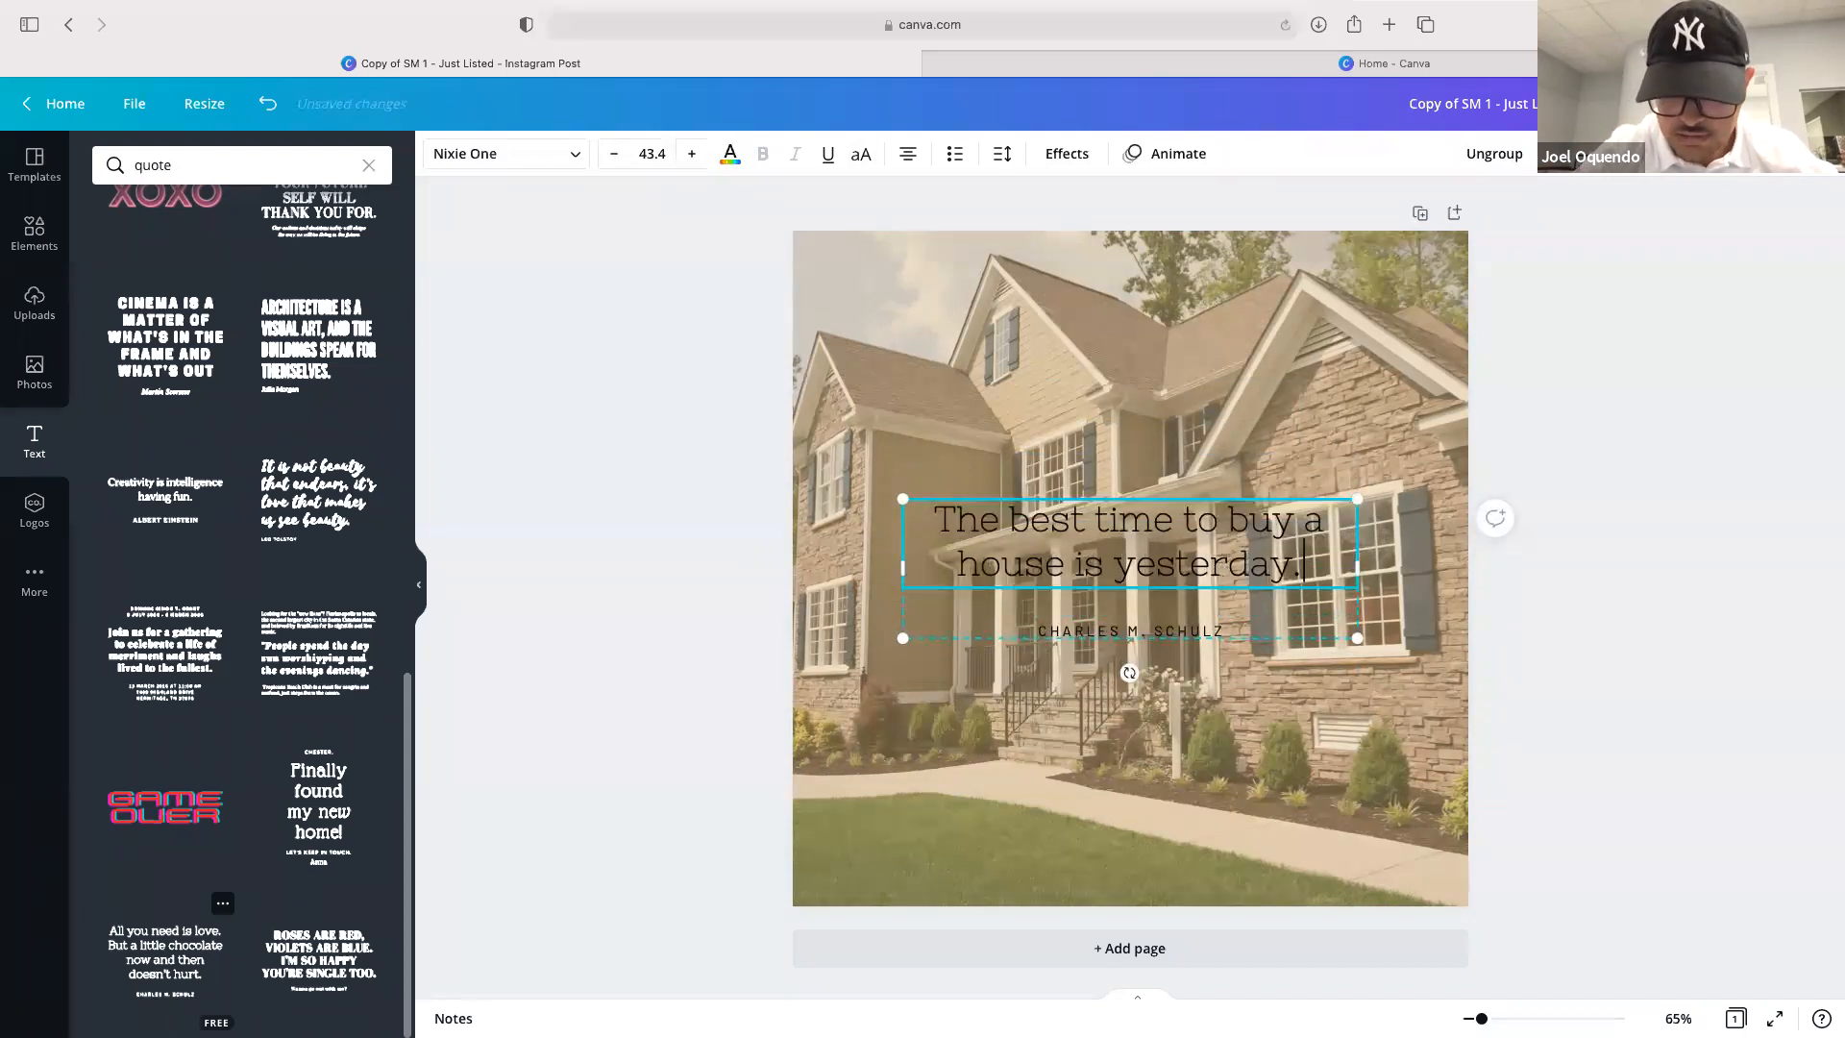
text(..the SE)
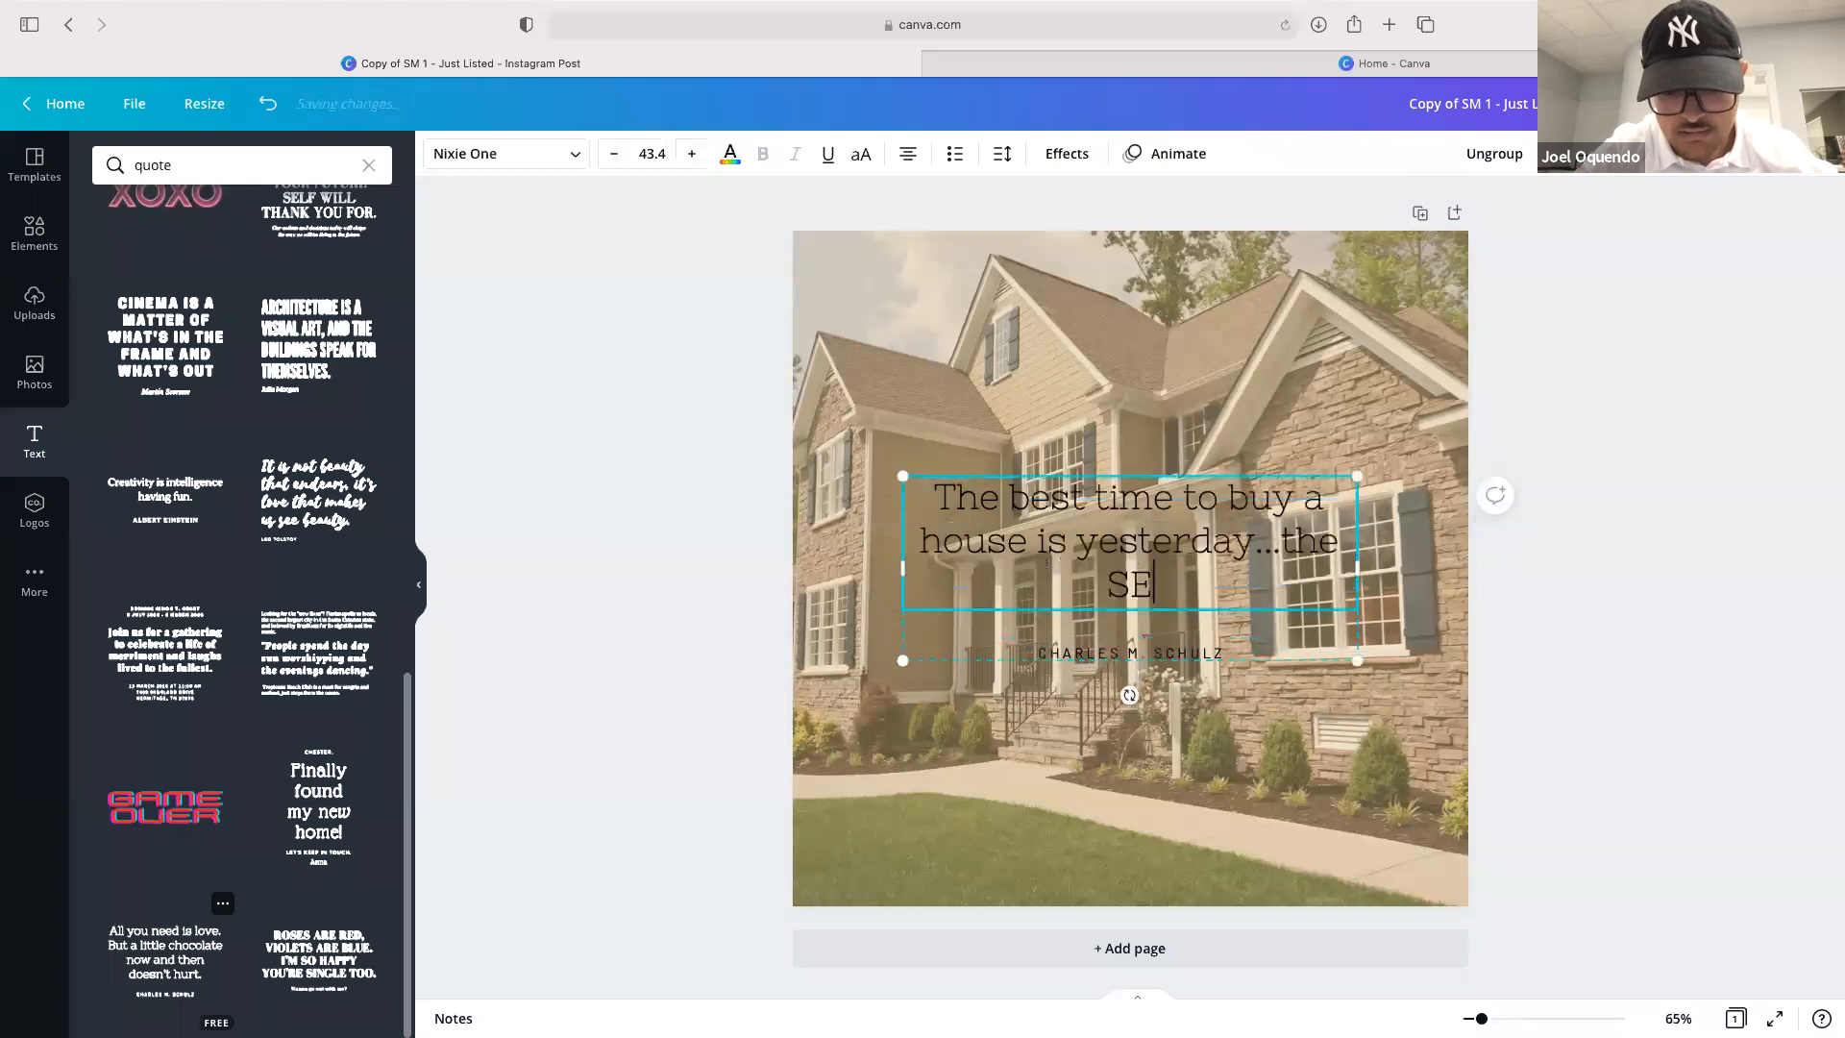
text(COND best time)
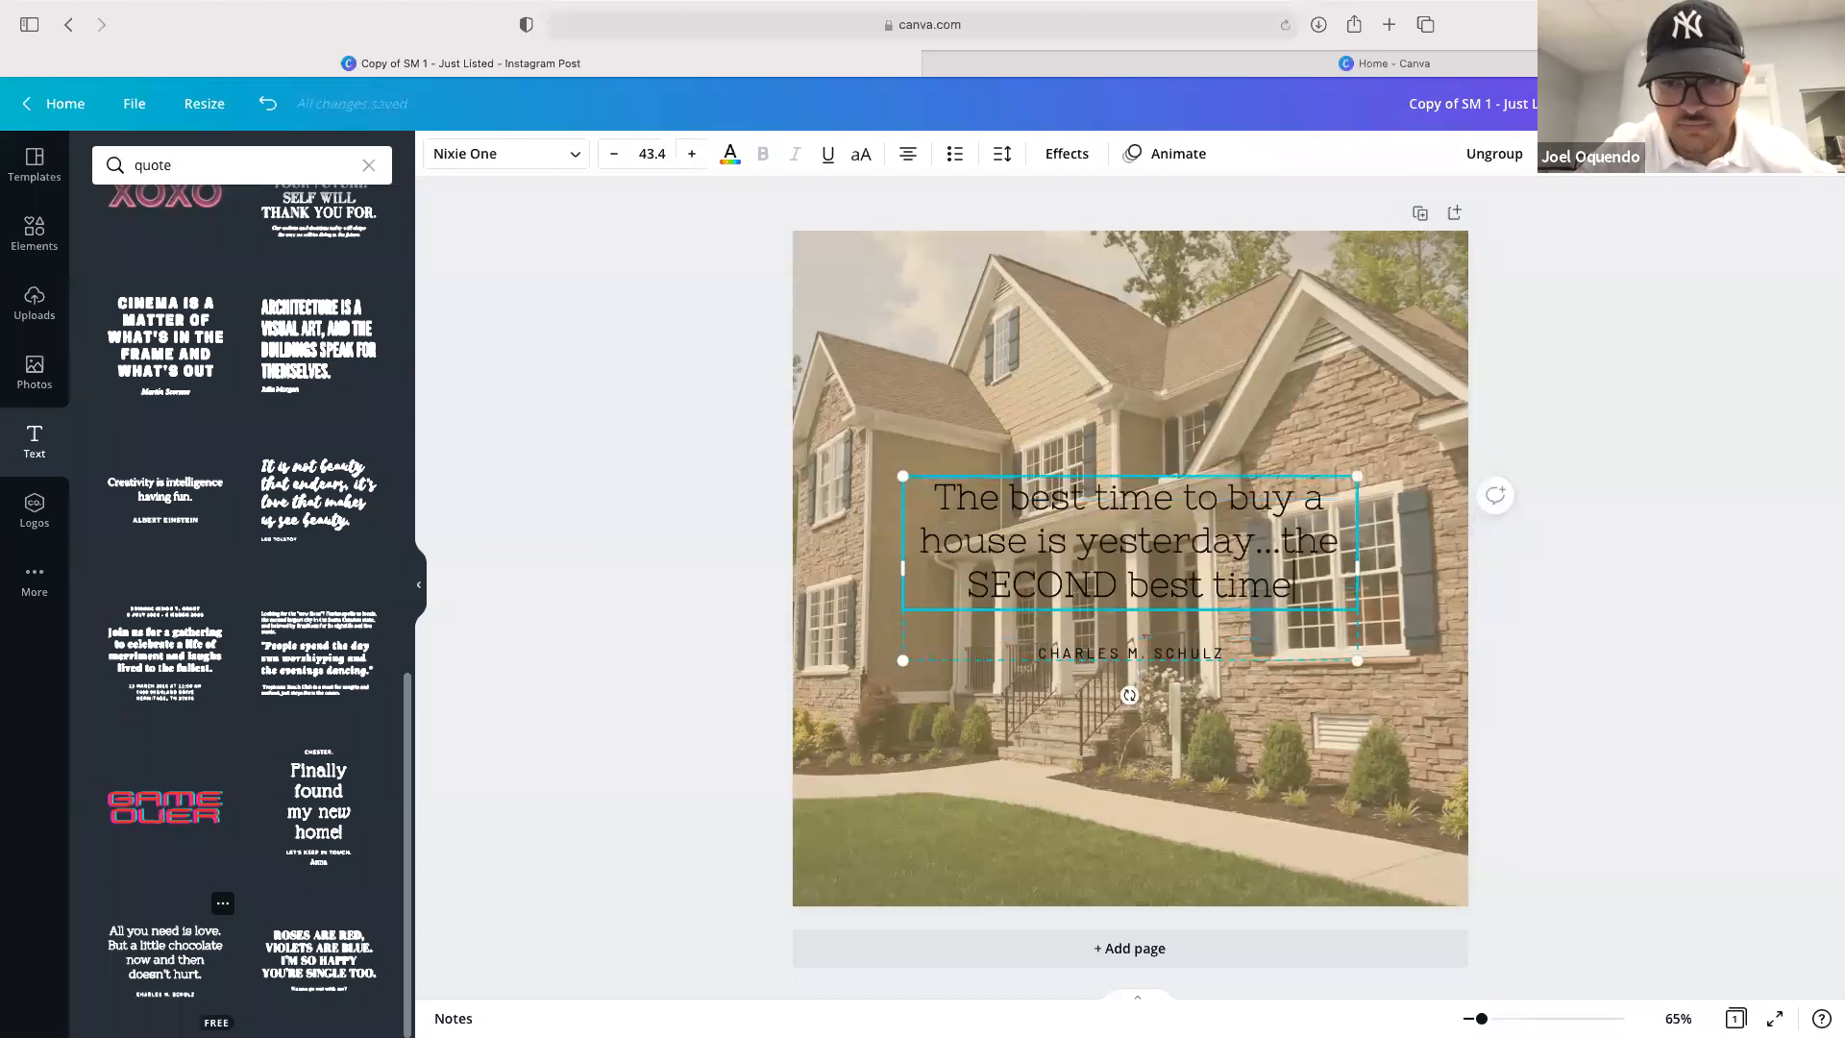
text( is TODAY")
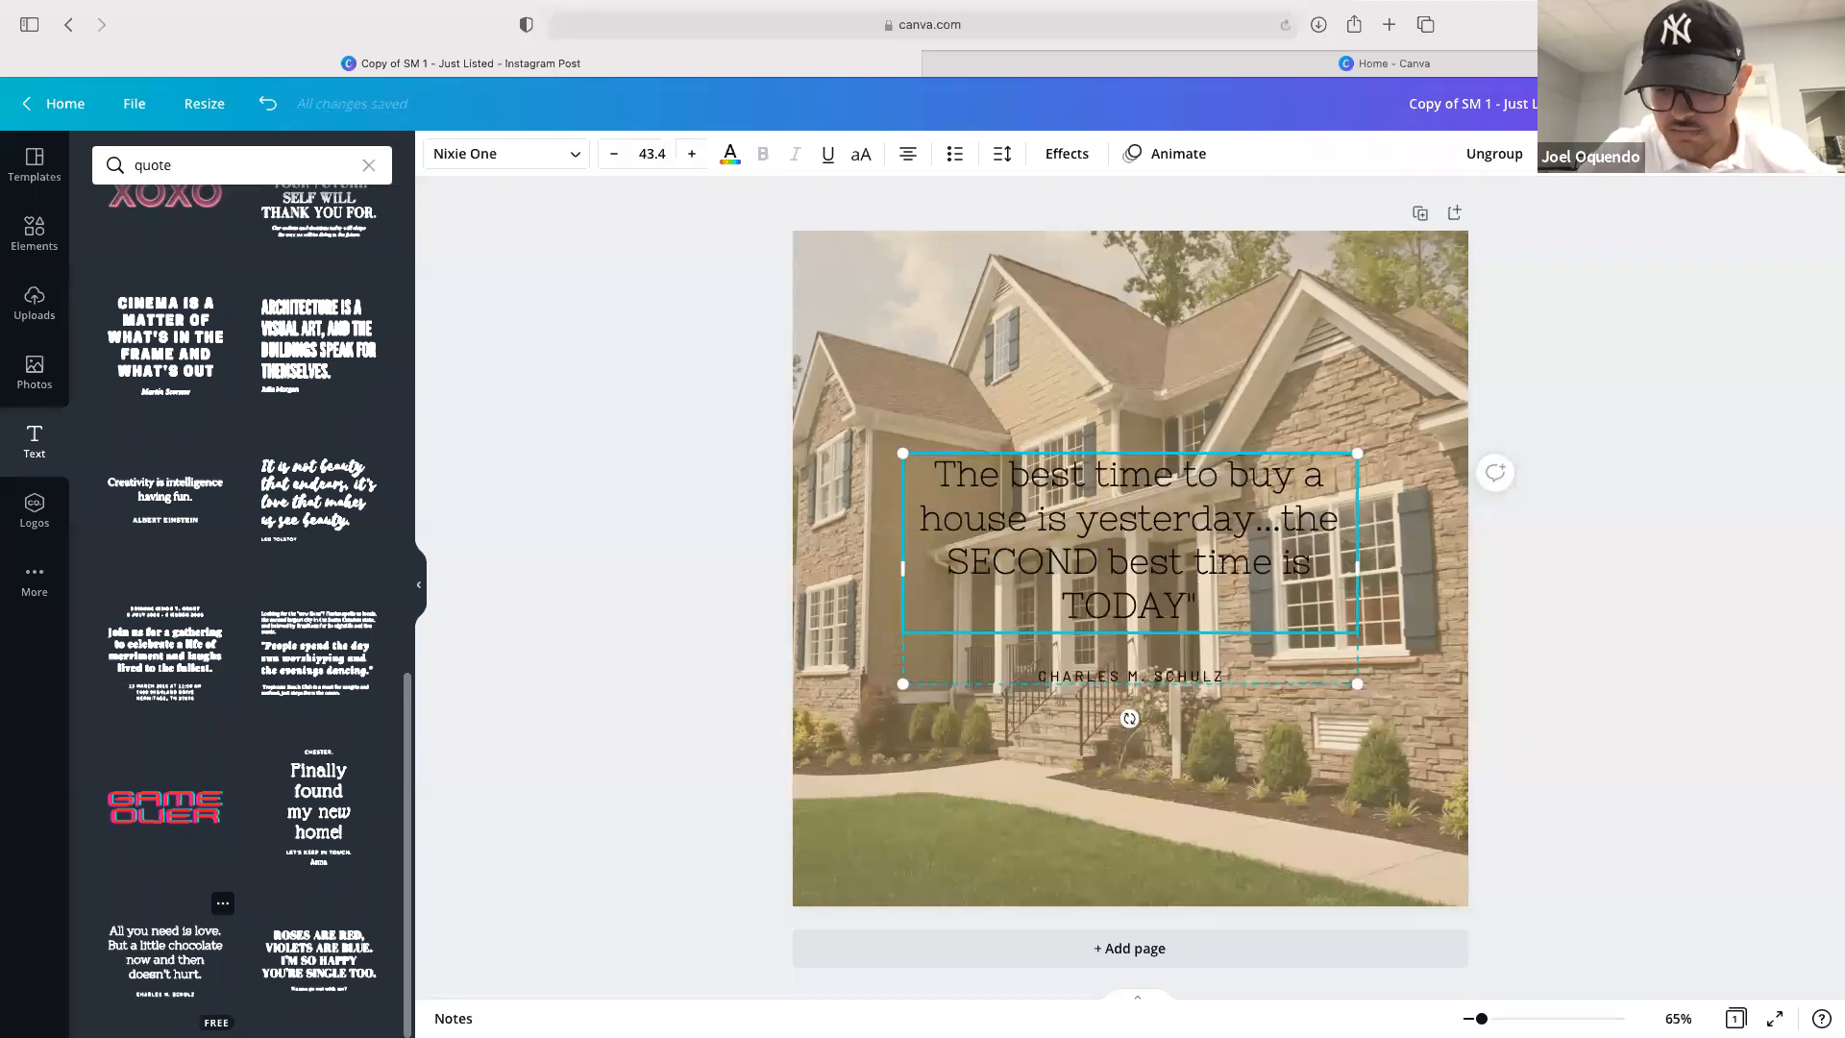
text(")
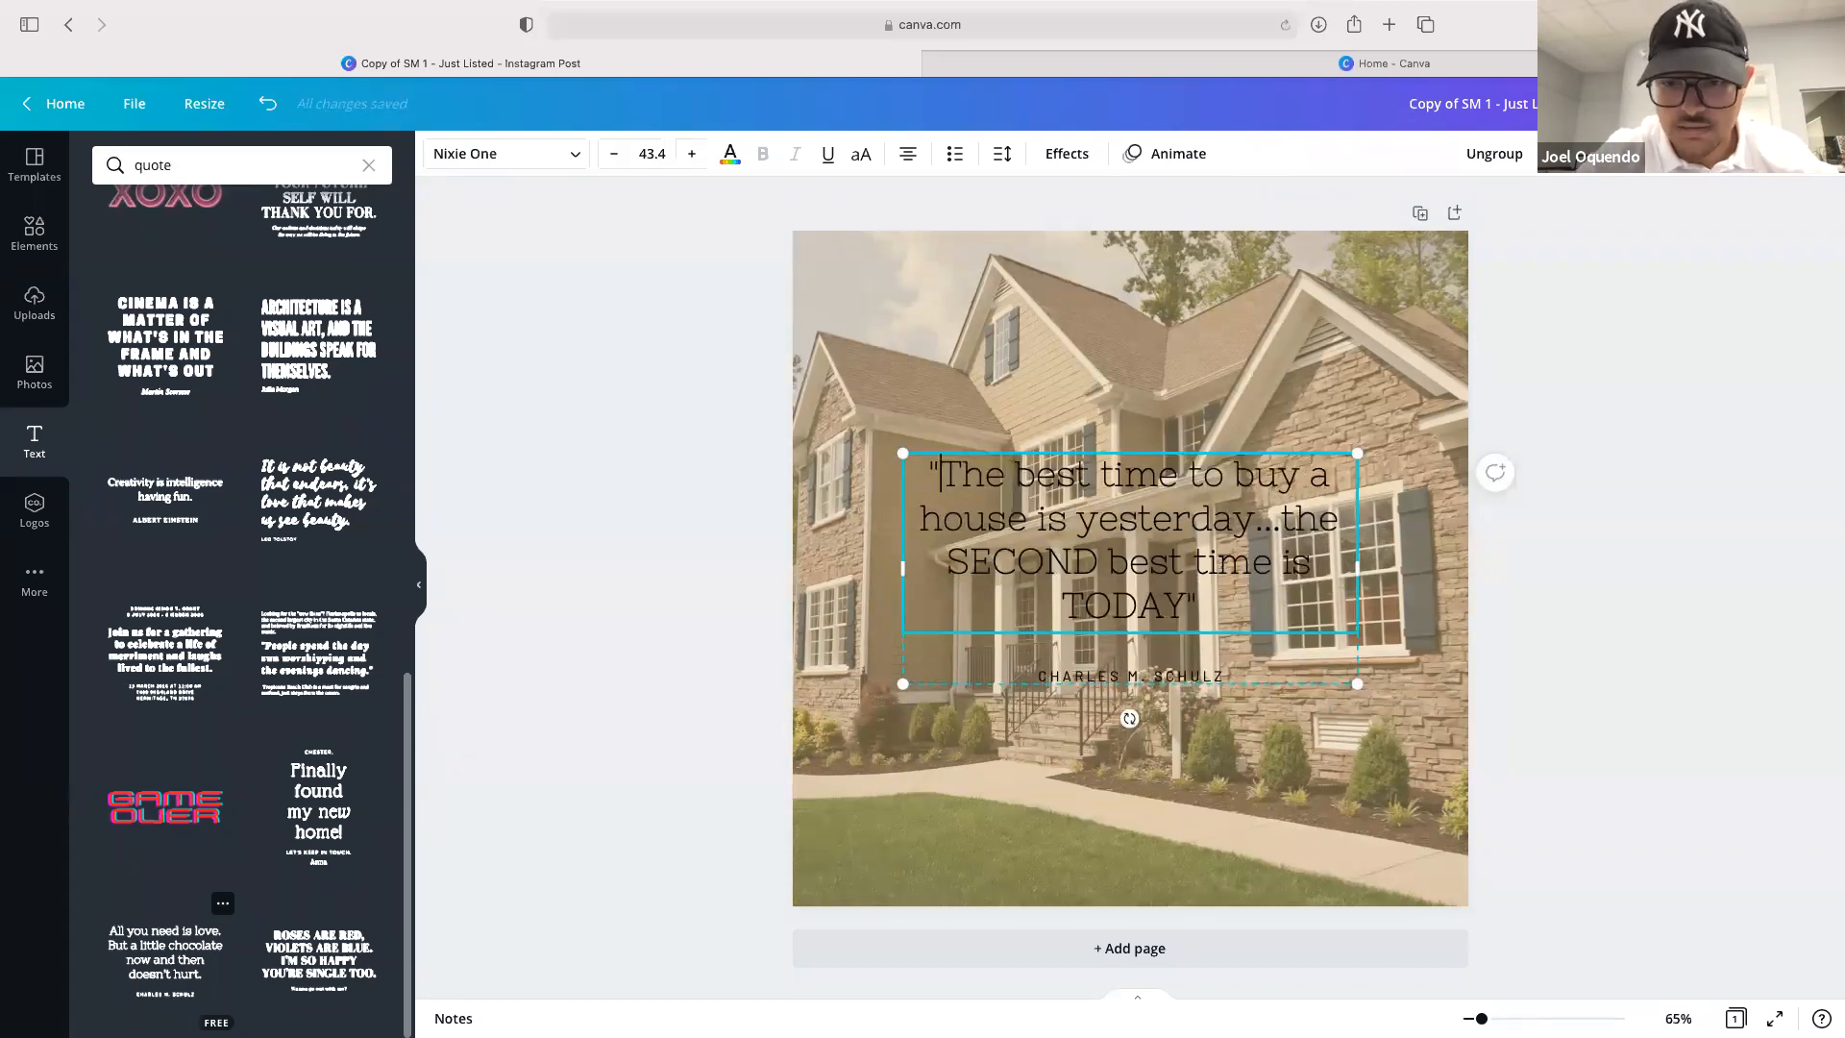
Change the author line beneath the quote to Unknown
triple_click(1141, 679)
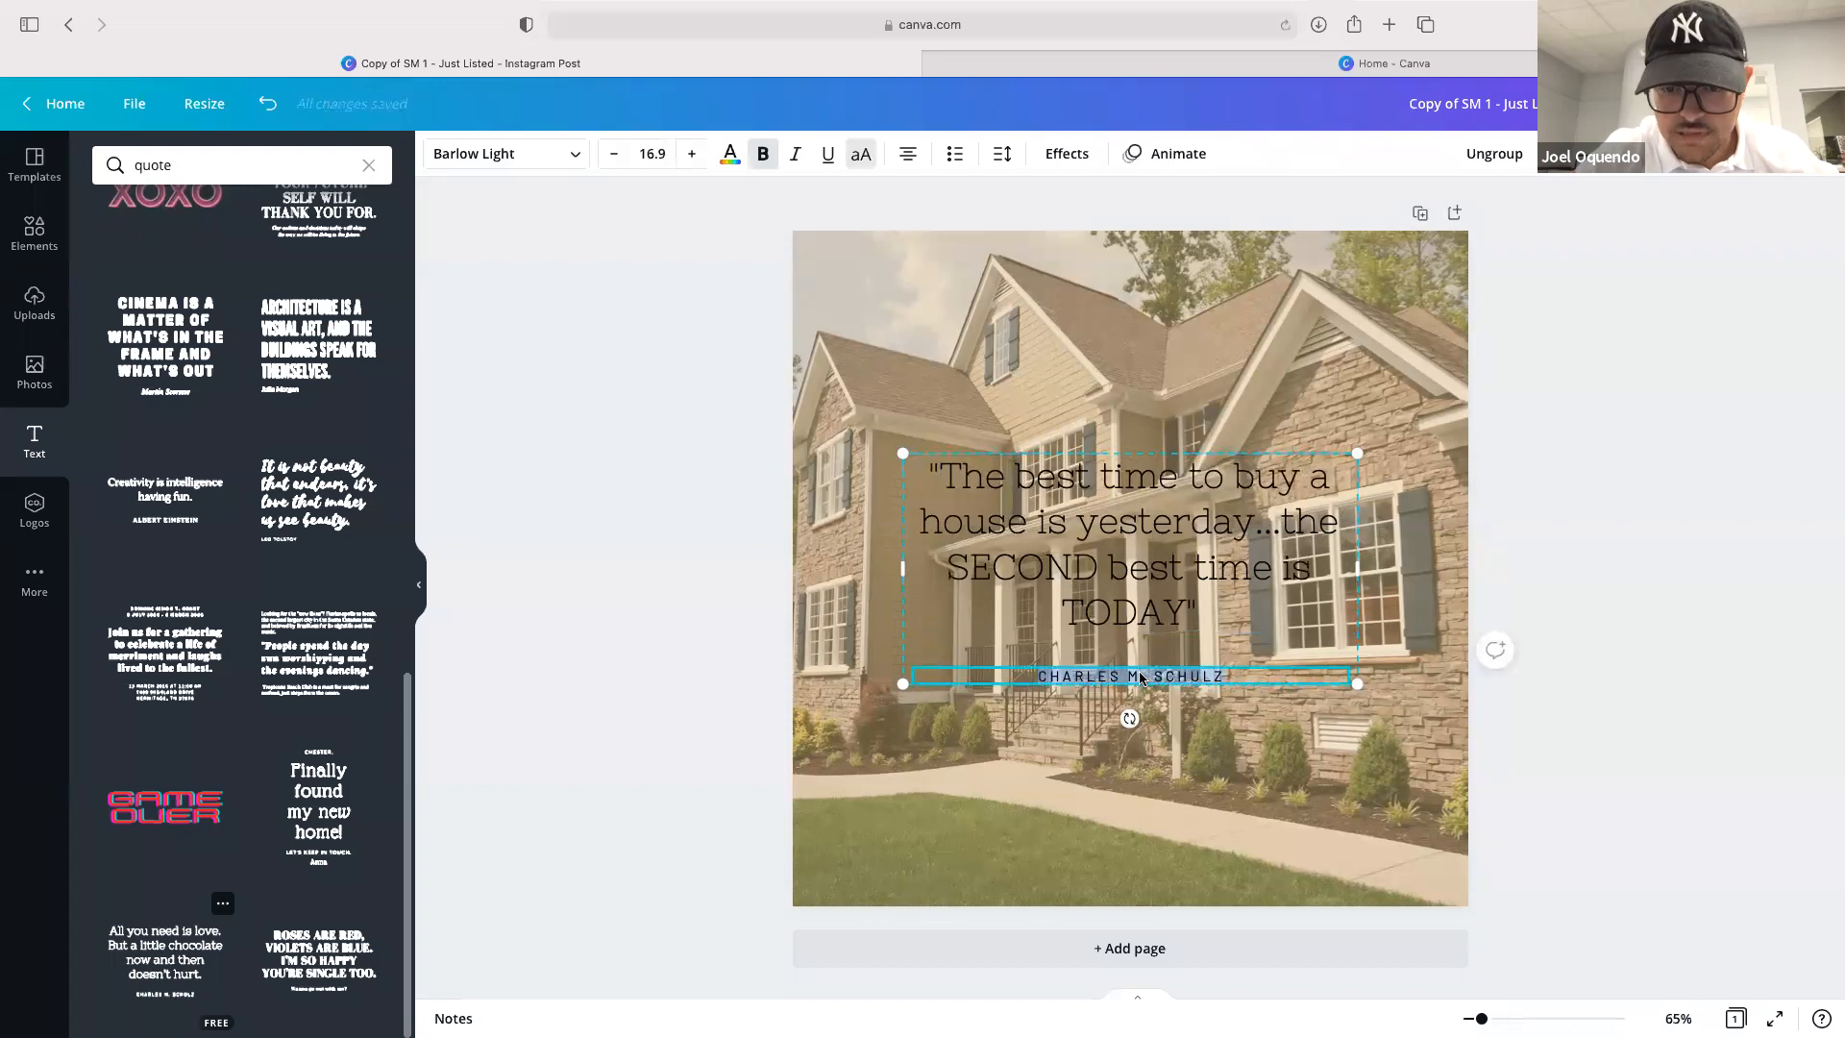
text(Unkn)
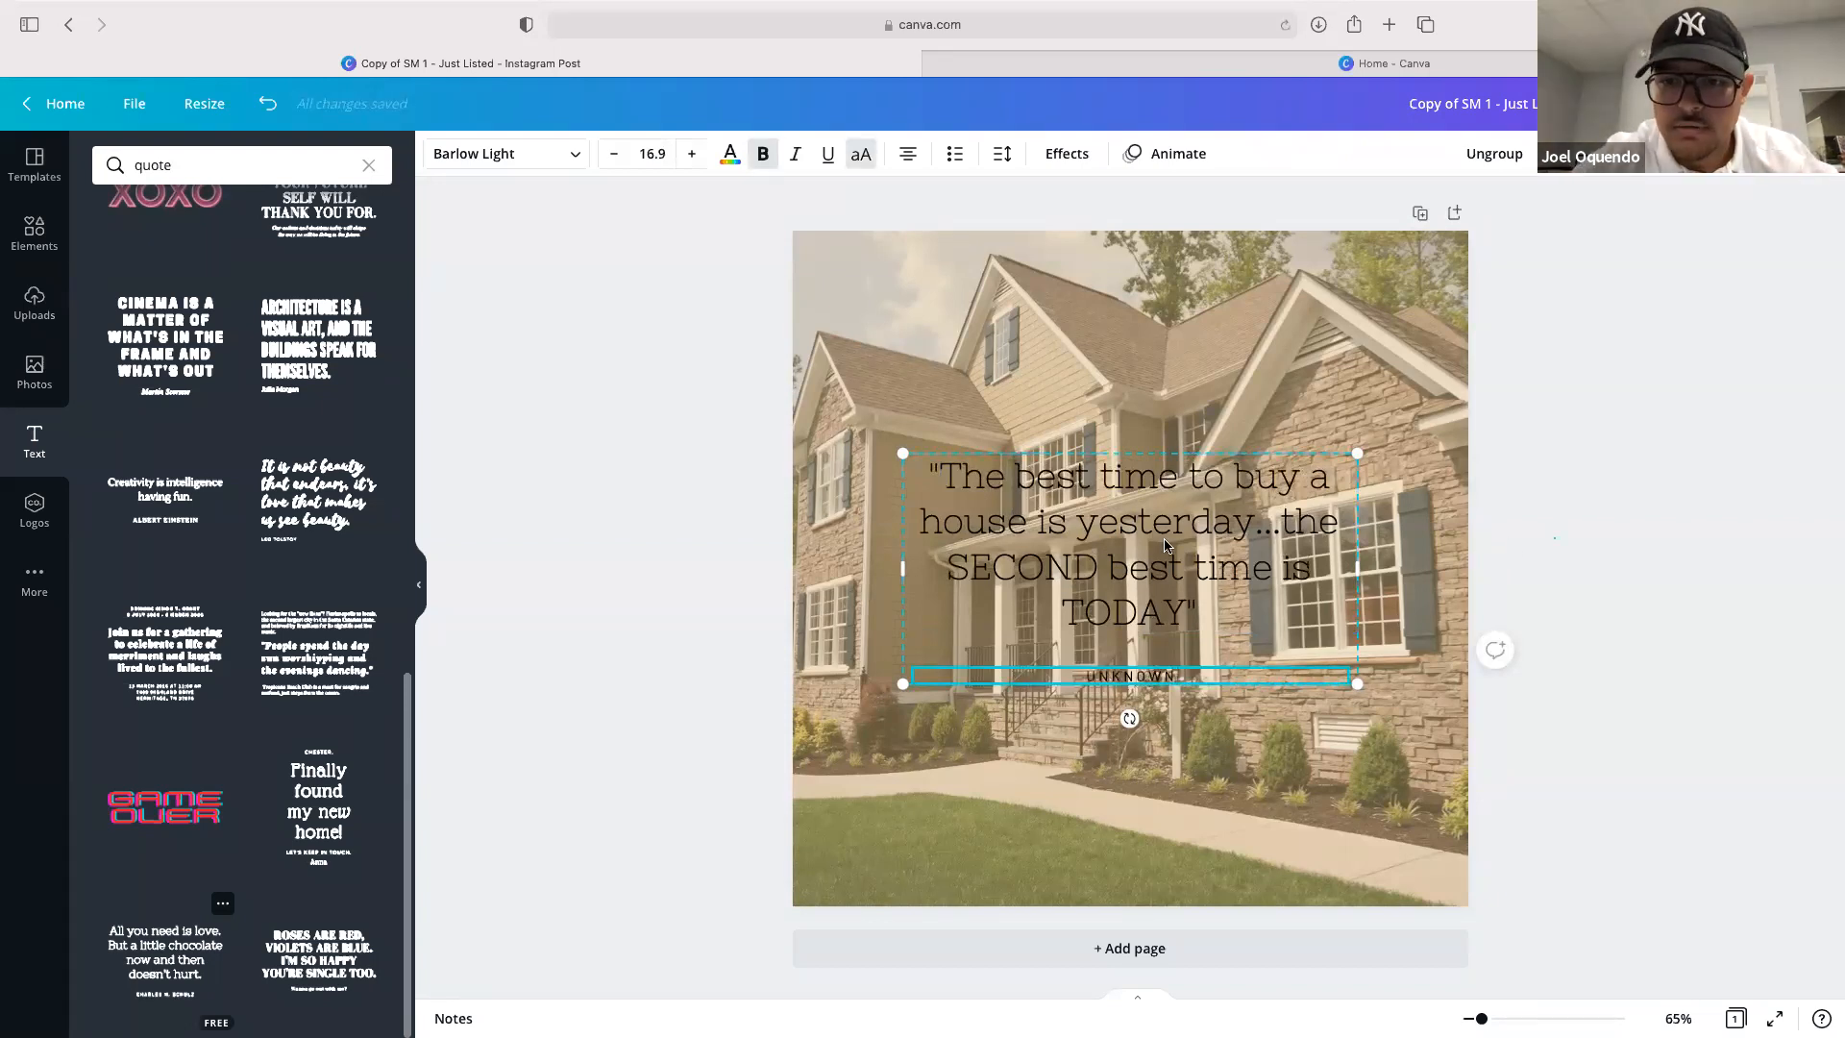
click(1553, 539)
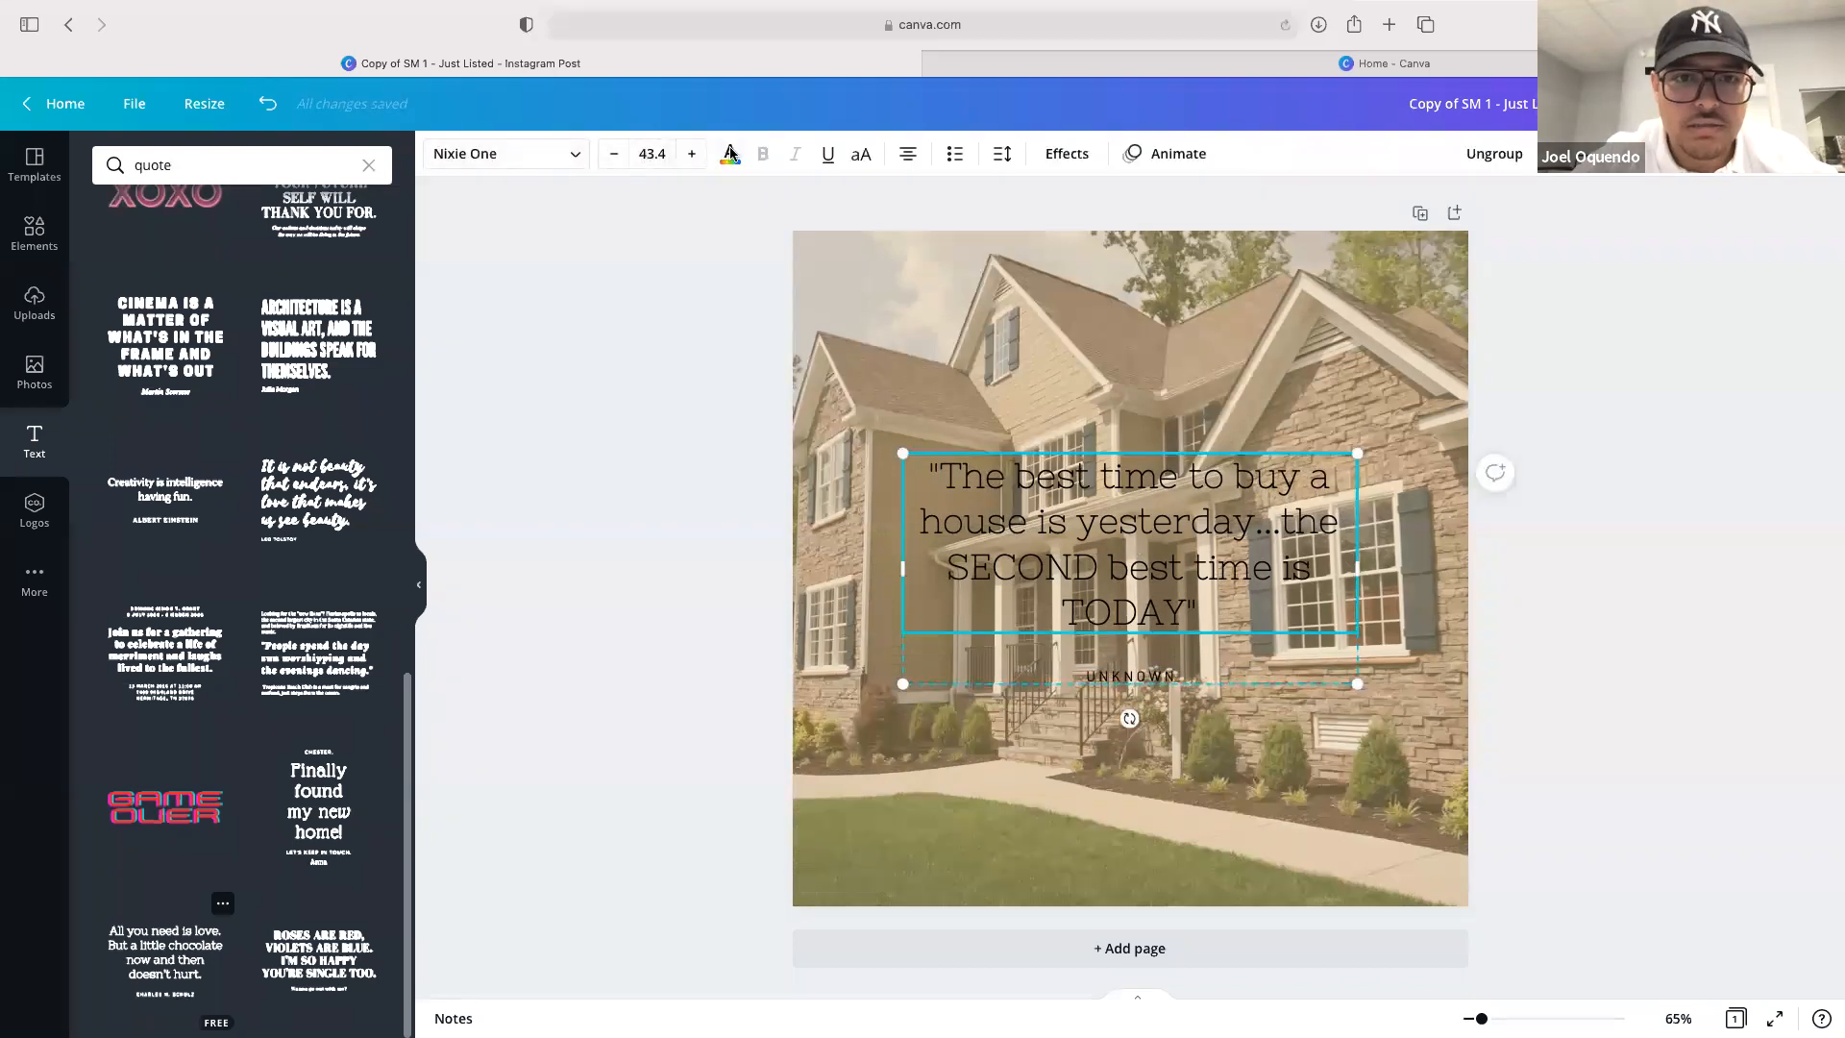
Set the colour of both the quote text and the author line to white
click(730, 156)
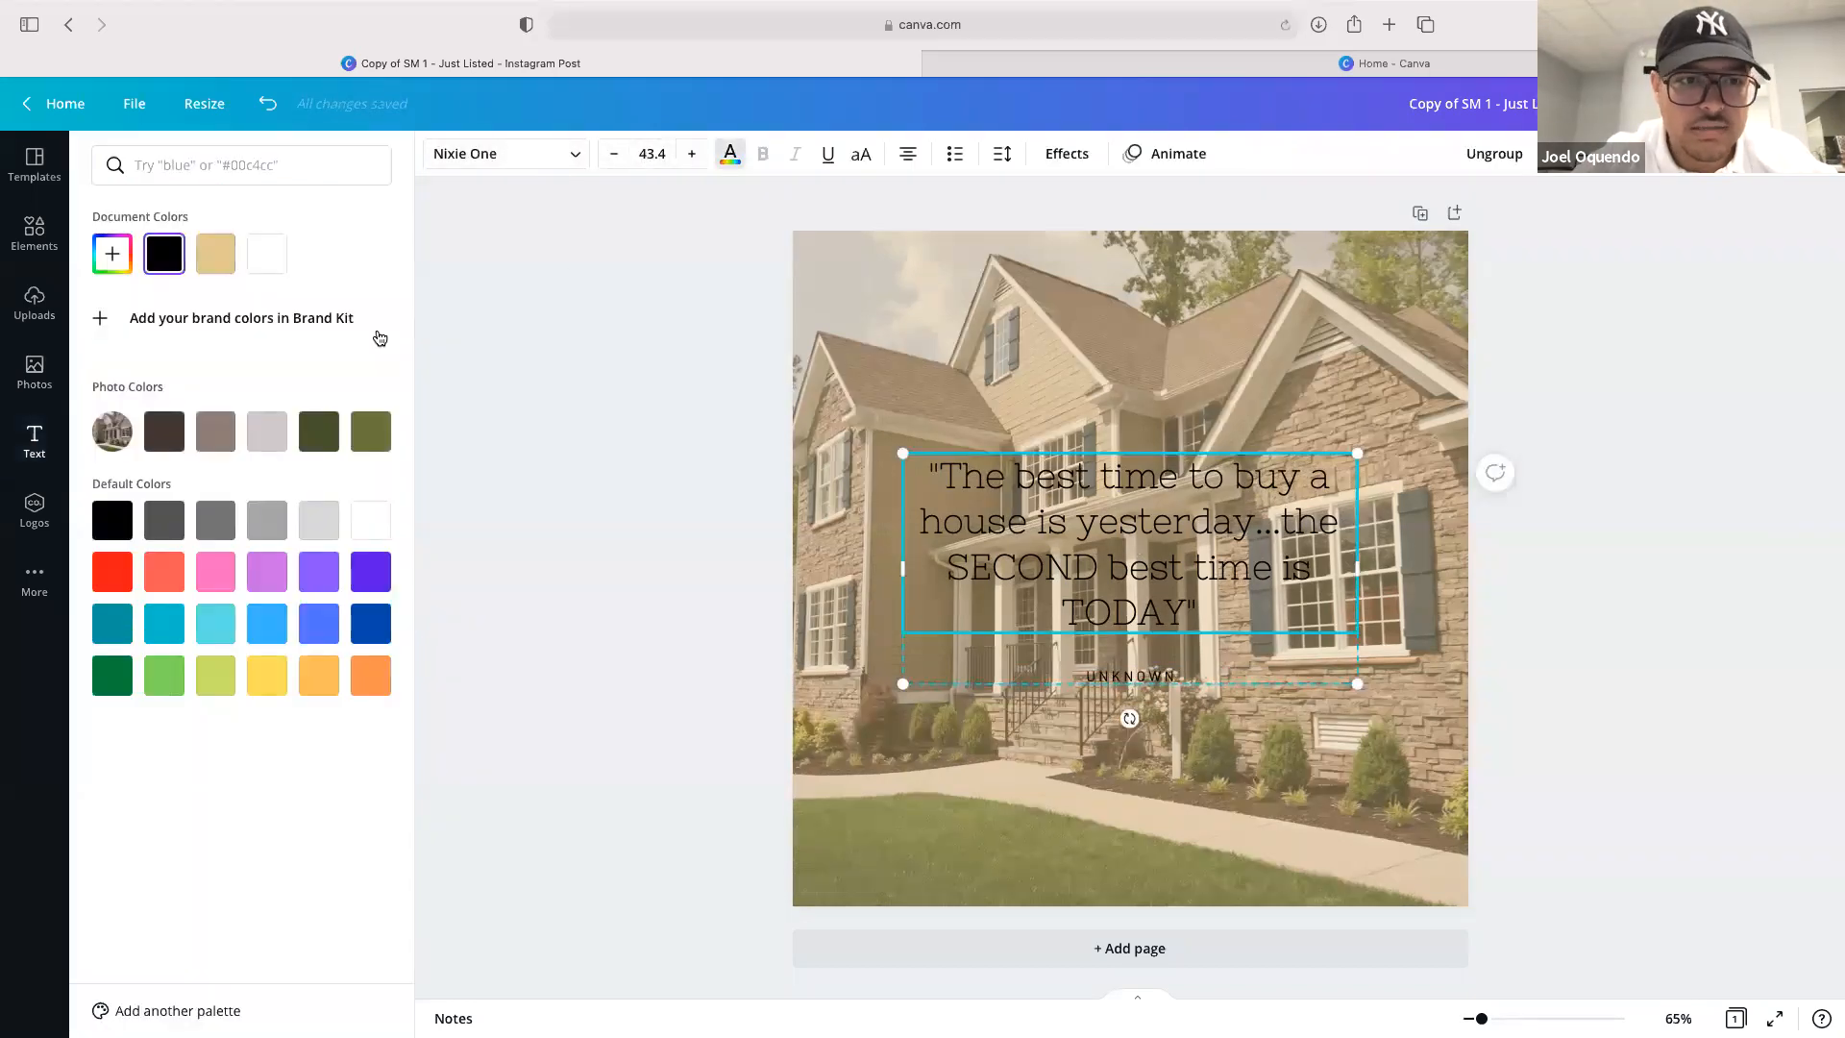
click(260, 257)
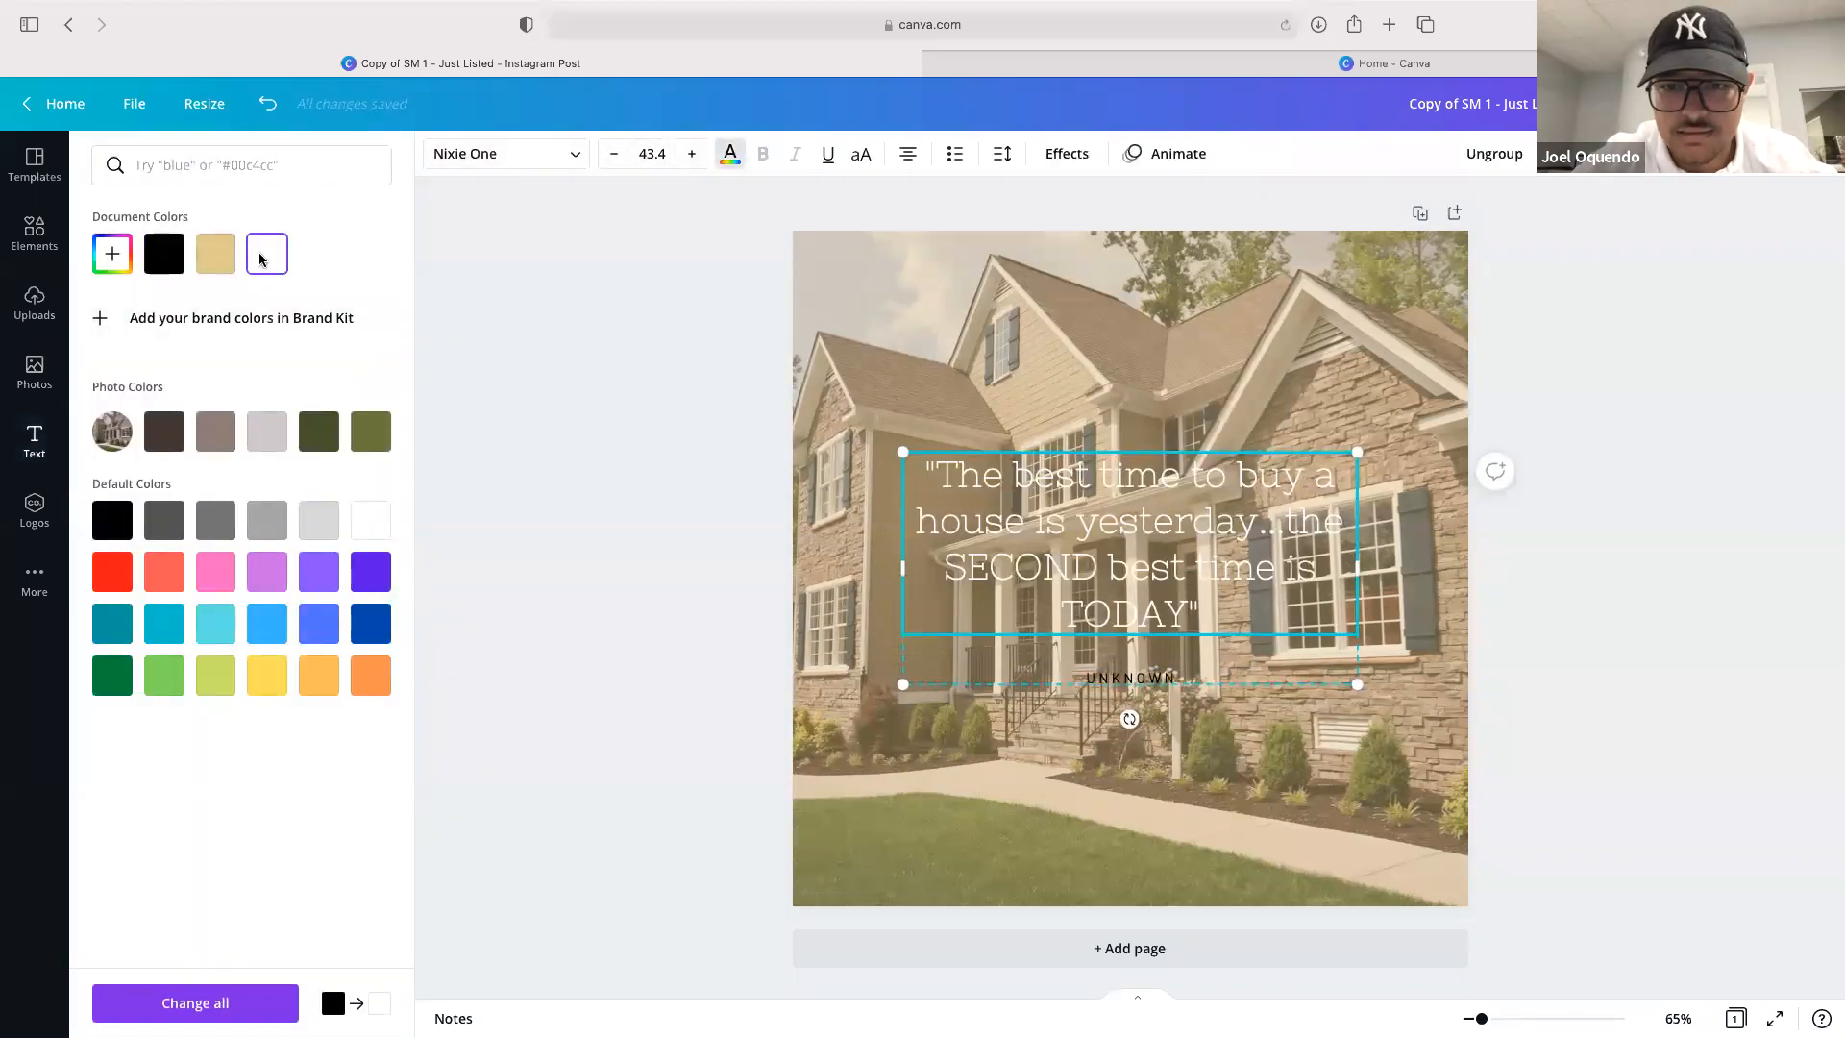
click(1110, 679)
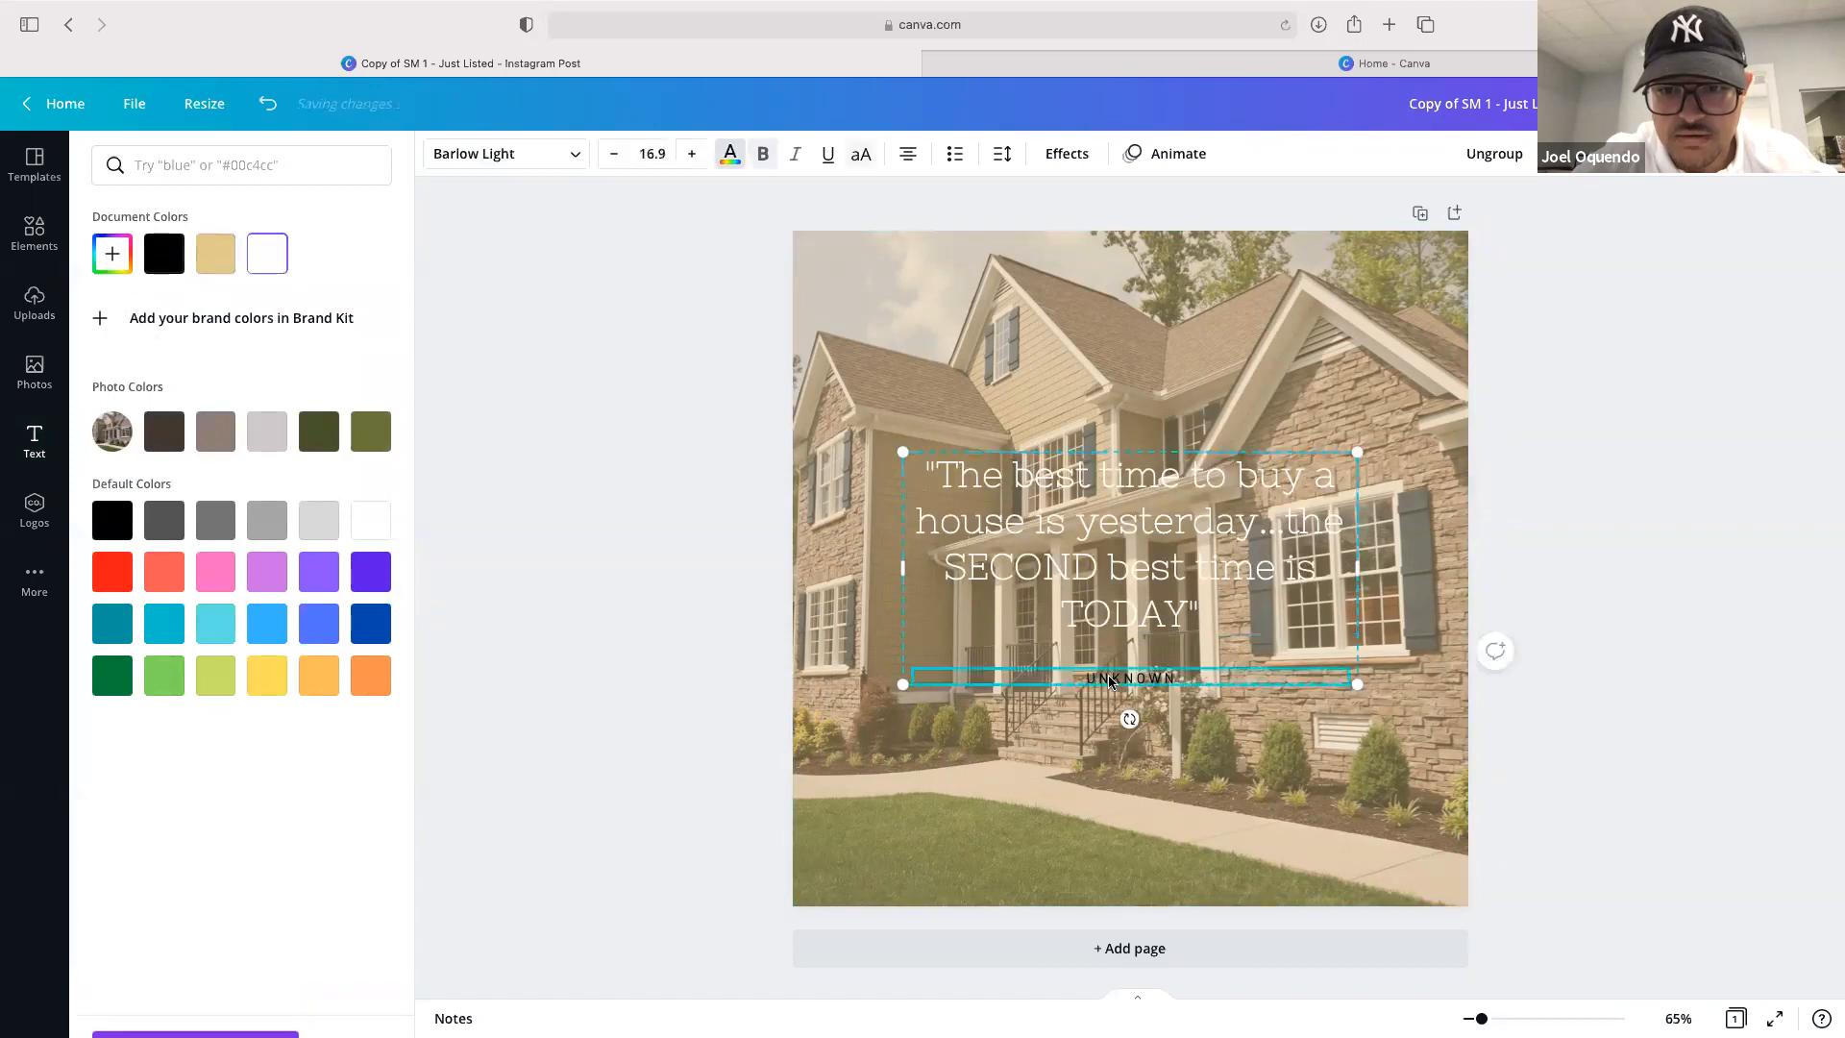
click(267, 255)
Raise the tan overlay's transparency to 73 to soften the house photo
click(1312, 383)
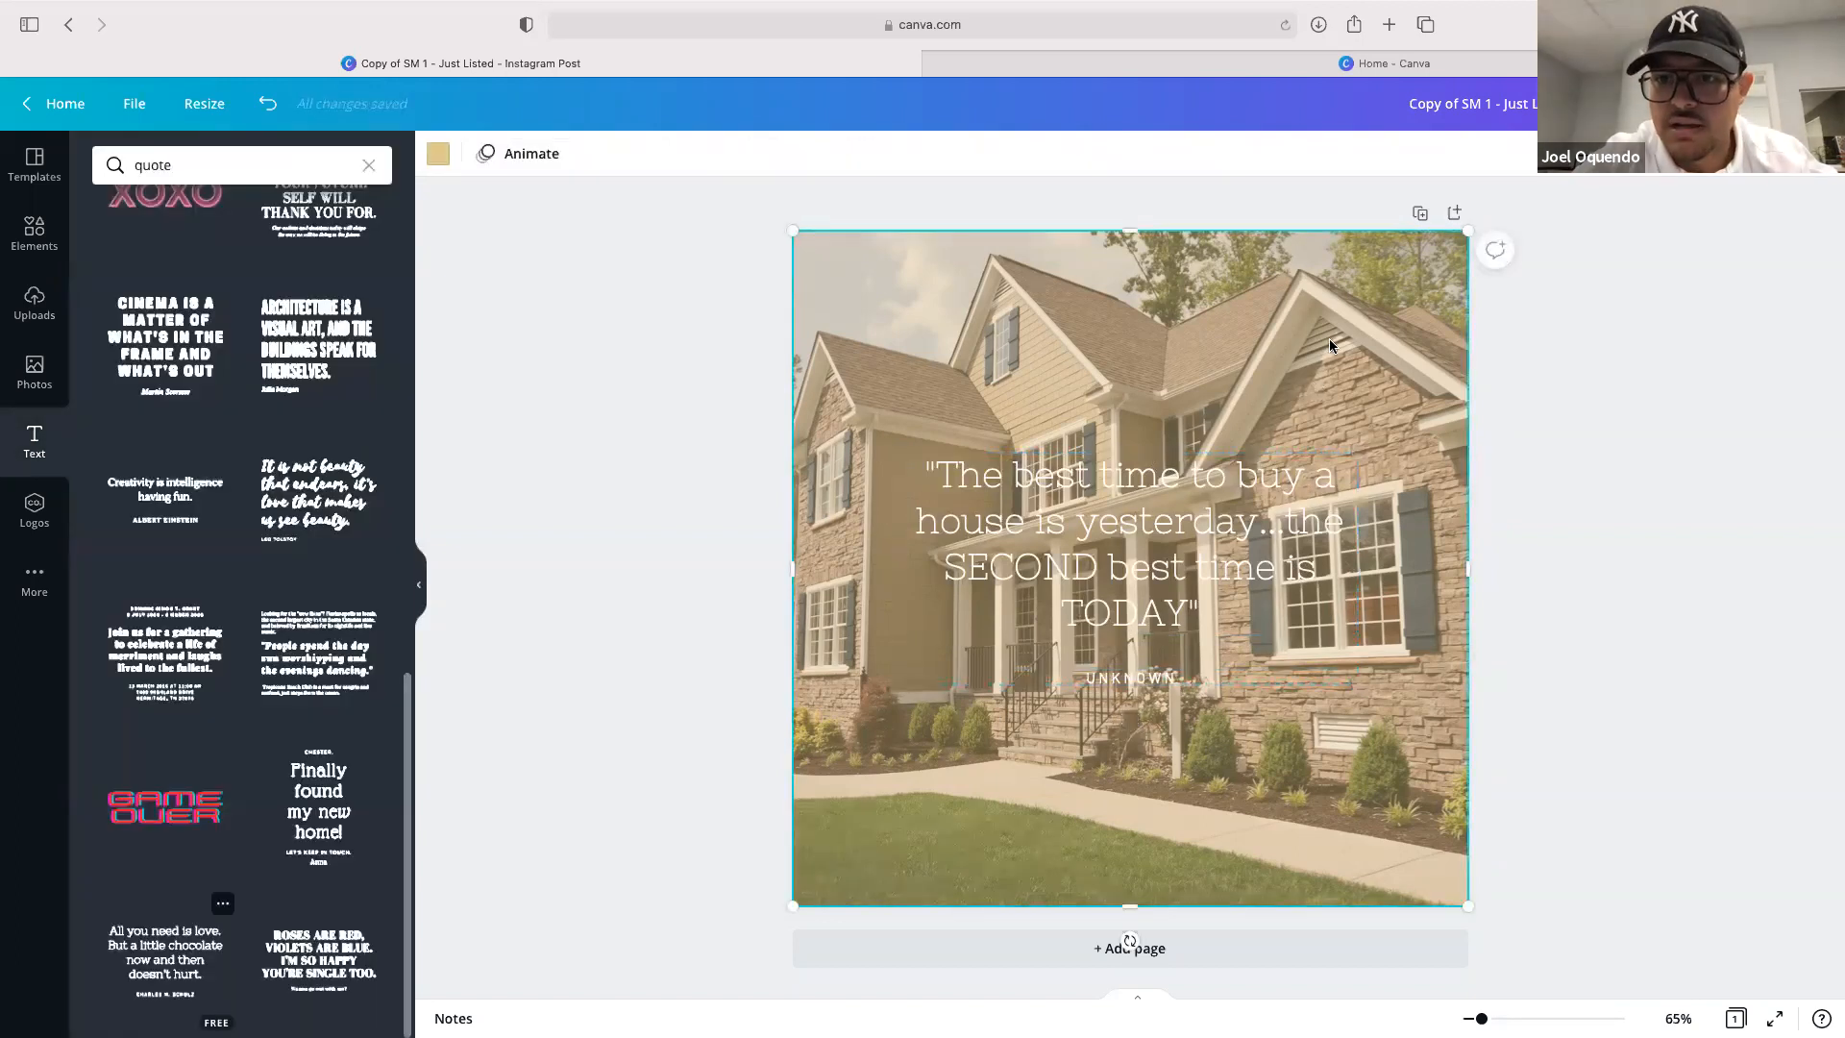
click(1660, 154)
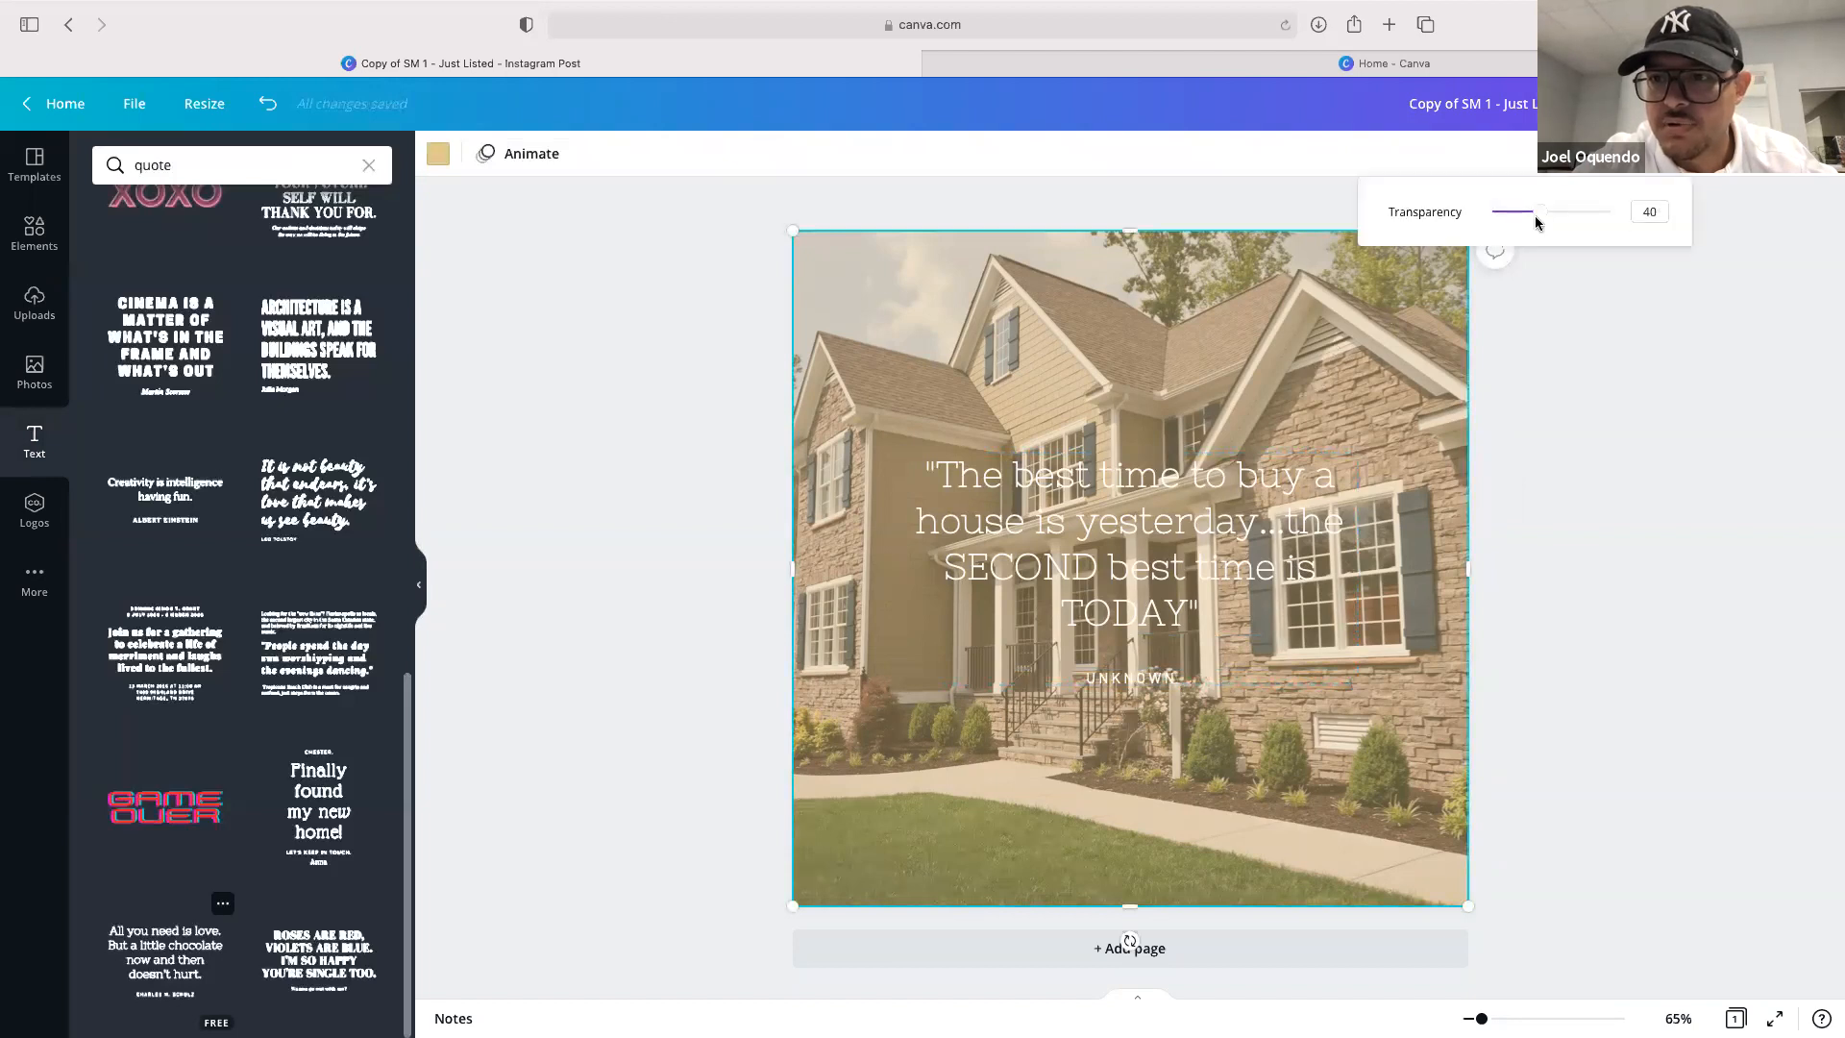
click(1580, 217)
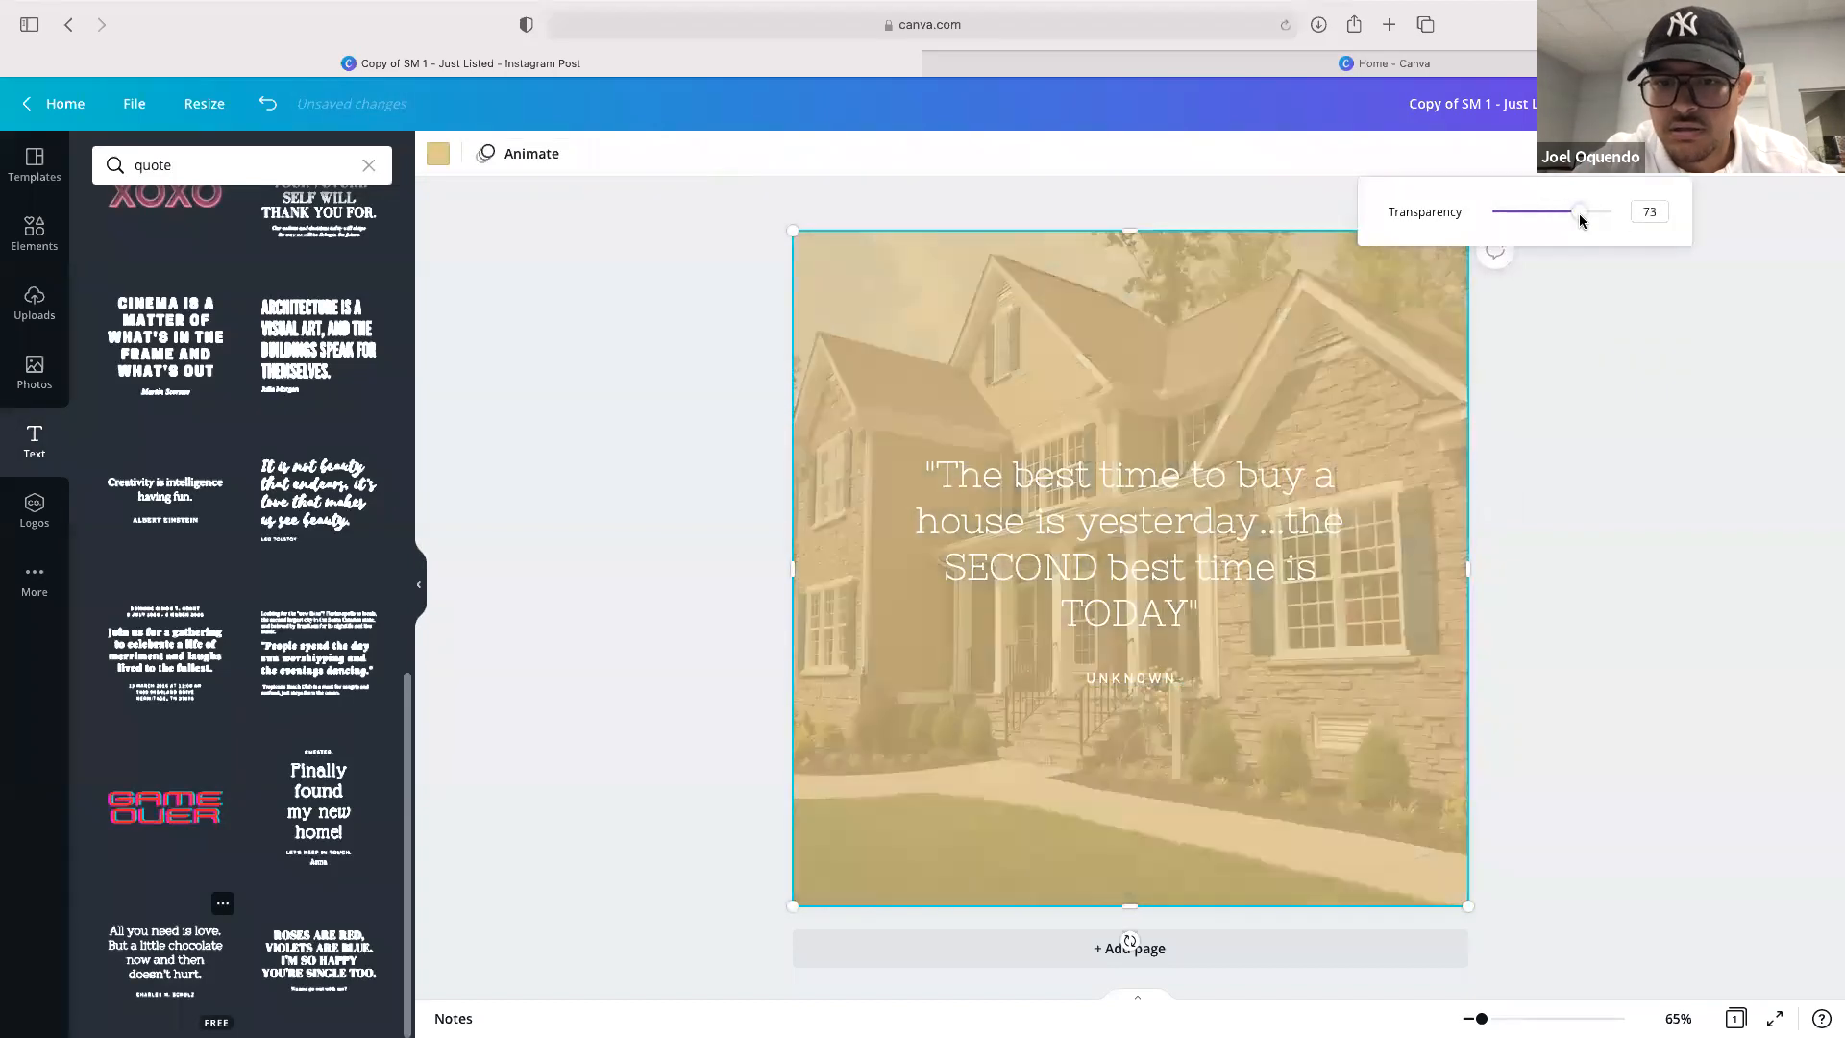
click(1634, 527)
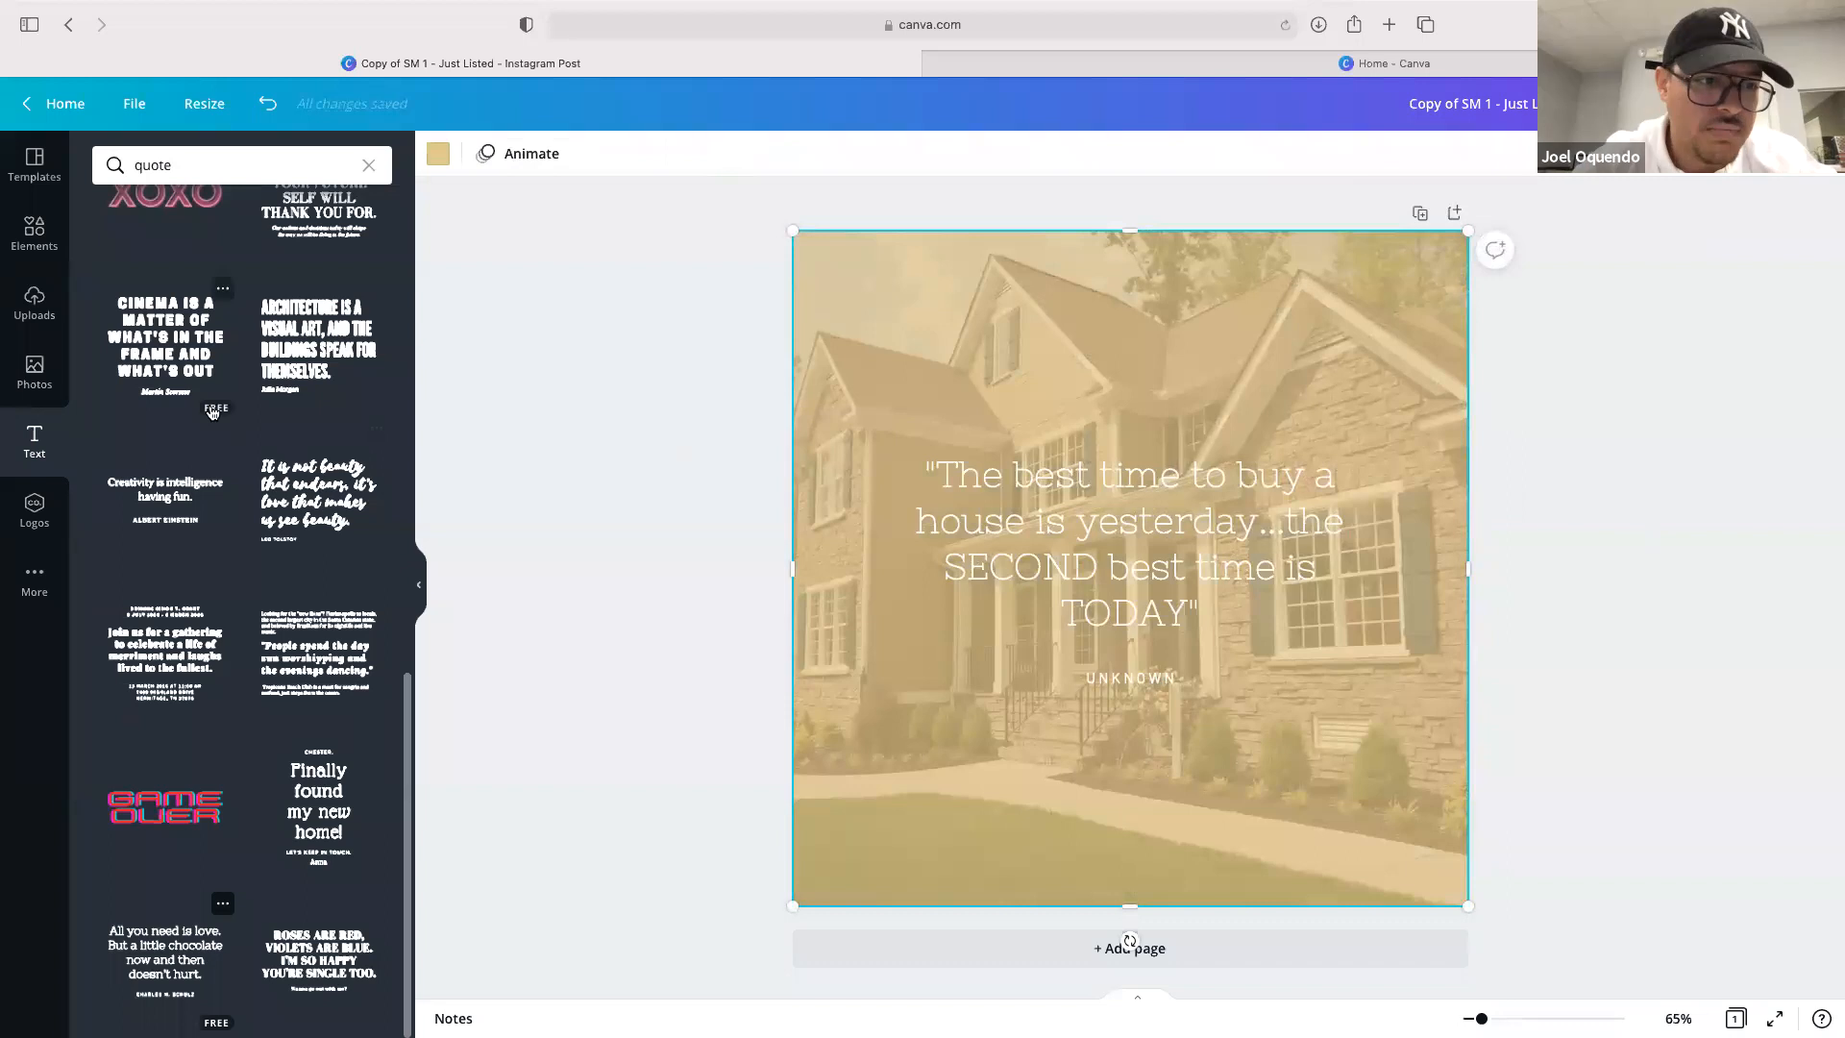
Add the white LIFESTYLE International Realty logo from uploads onto the post
click(34, 303)
scroll(163, 676, down, 10)
scroll(164, 675, down, 15)
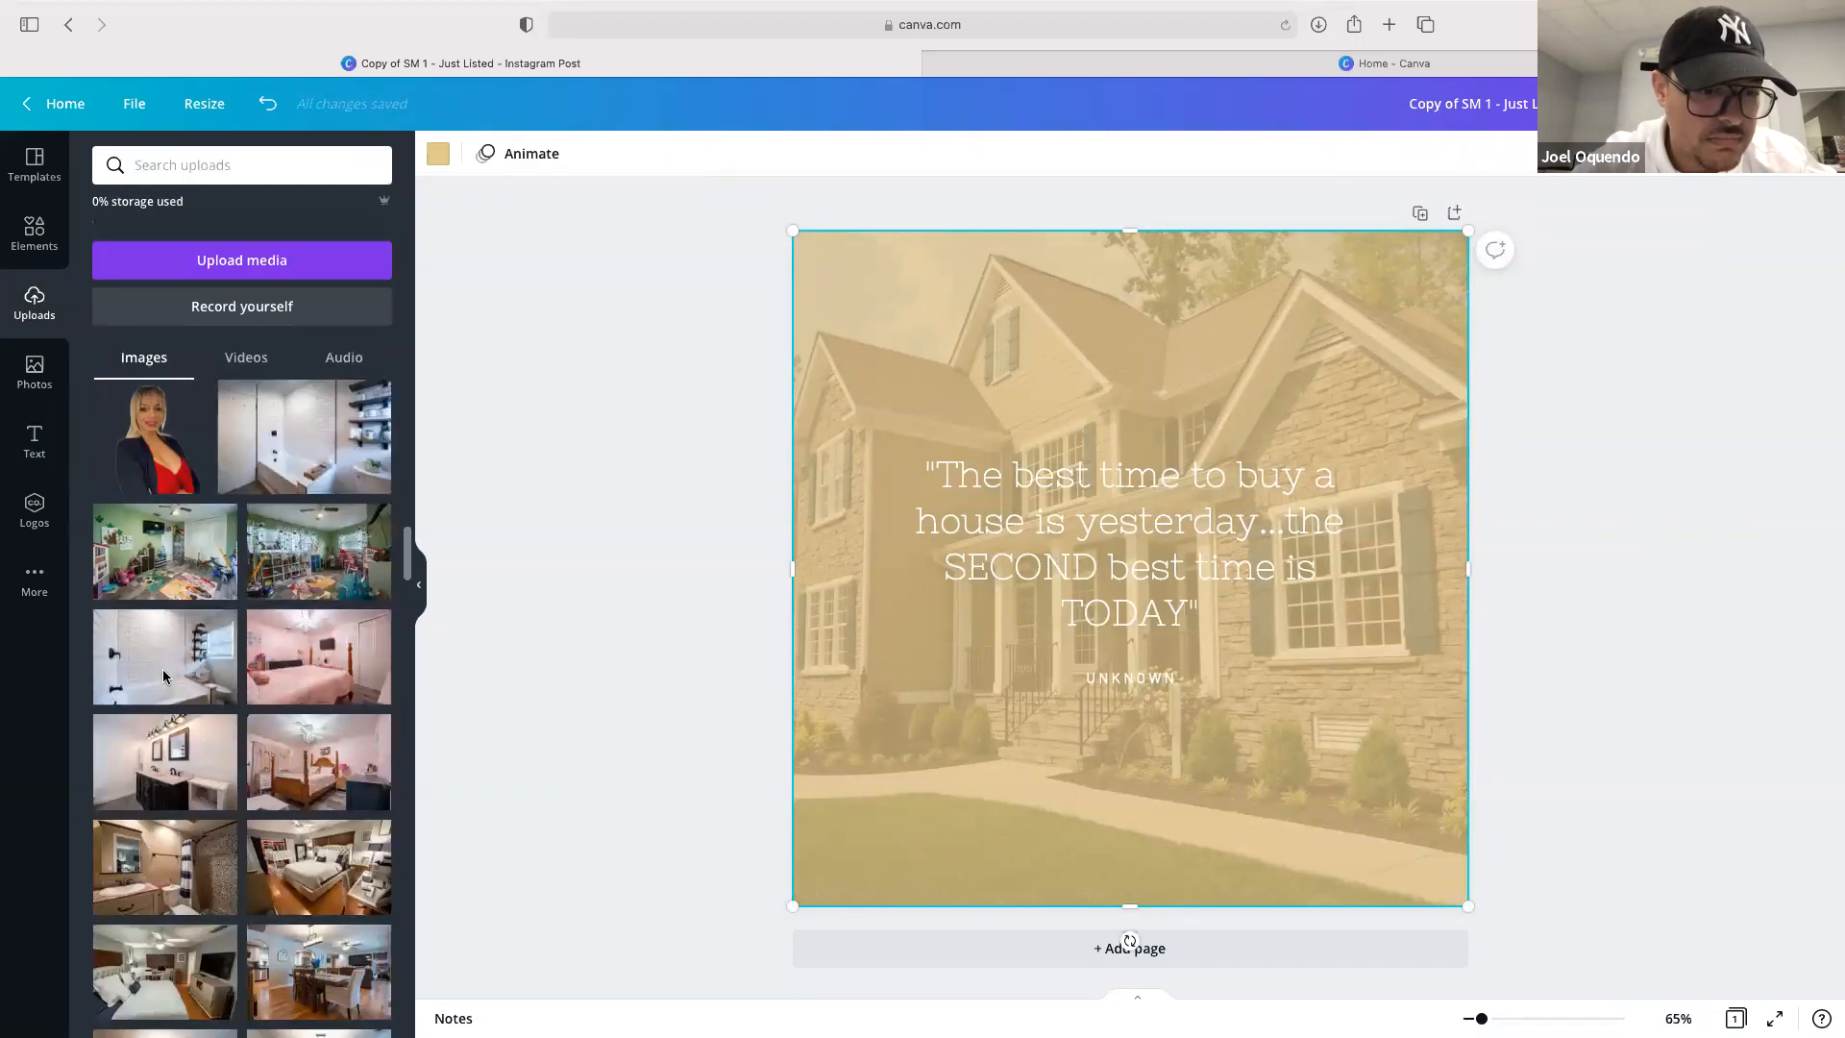
scroll(163, 675, down, 15)
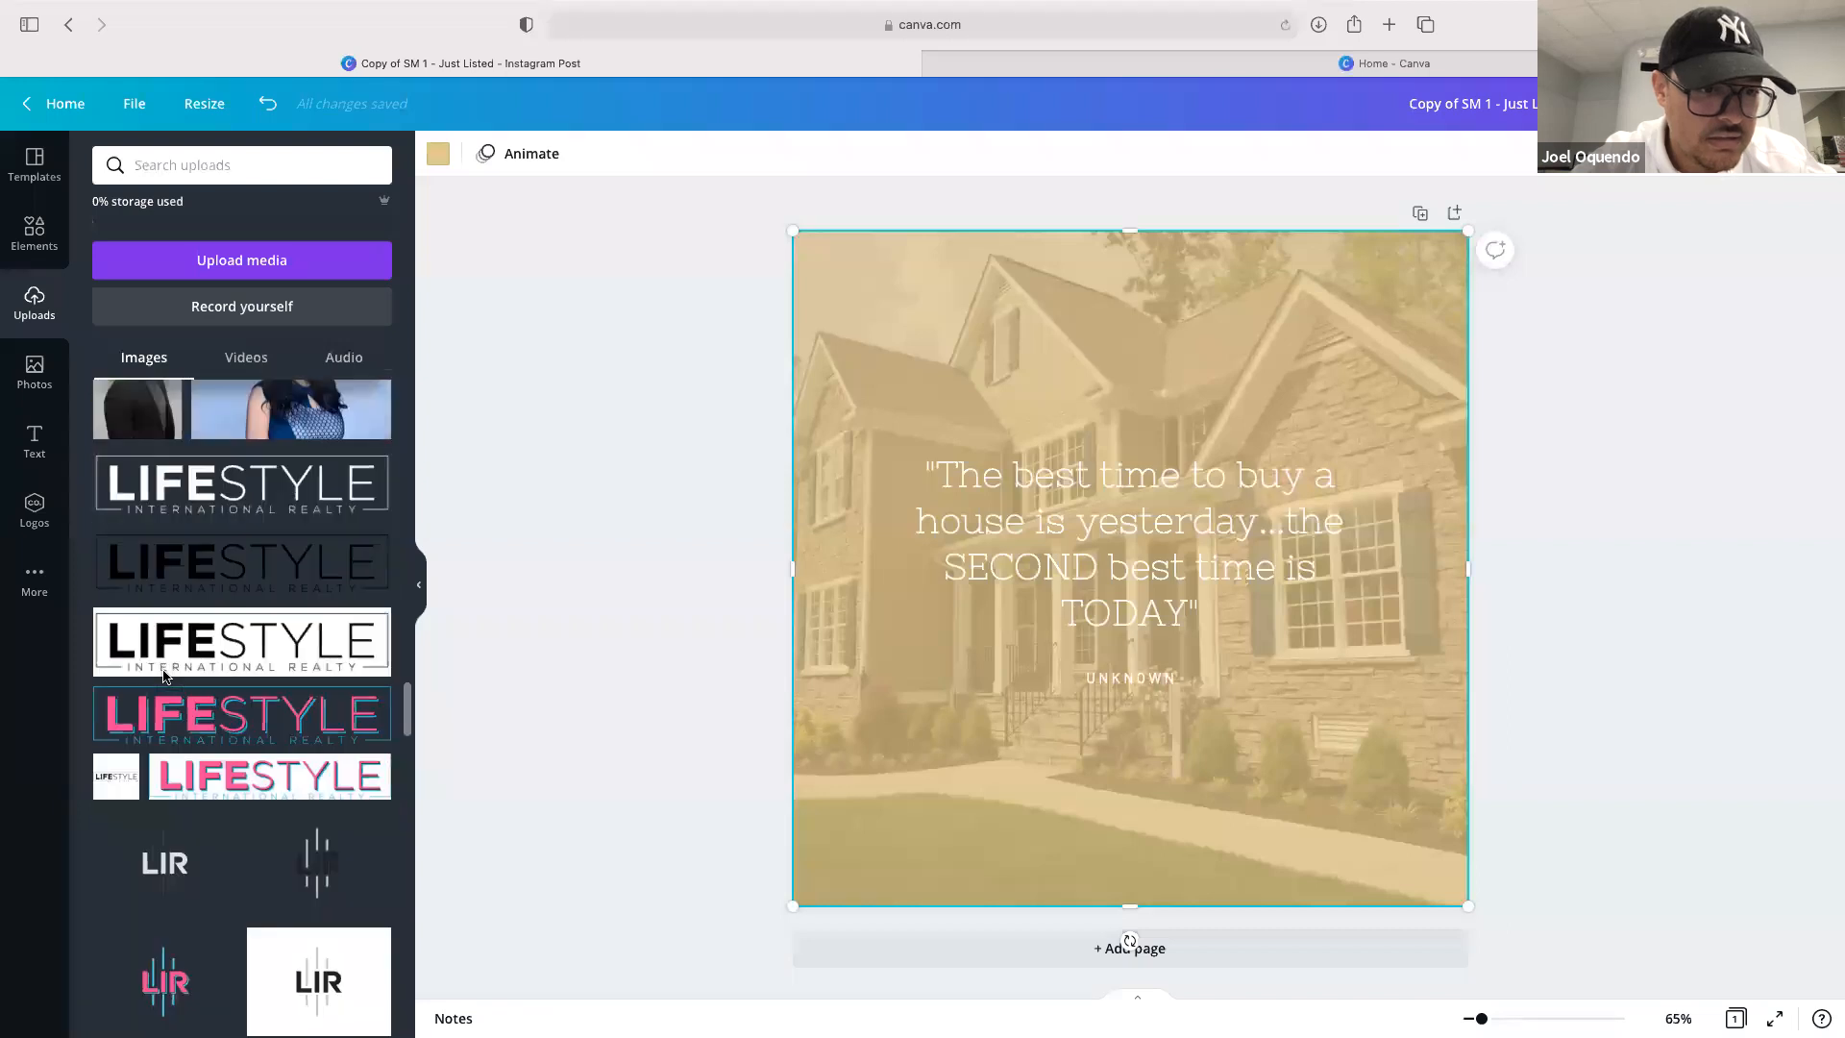
scroll(163, 676, up, 2)
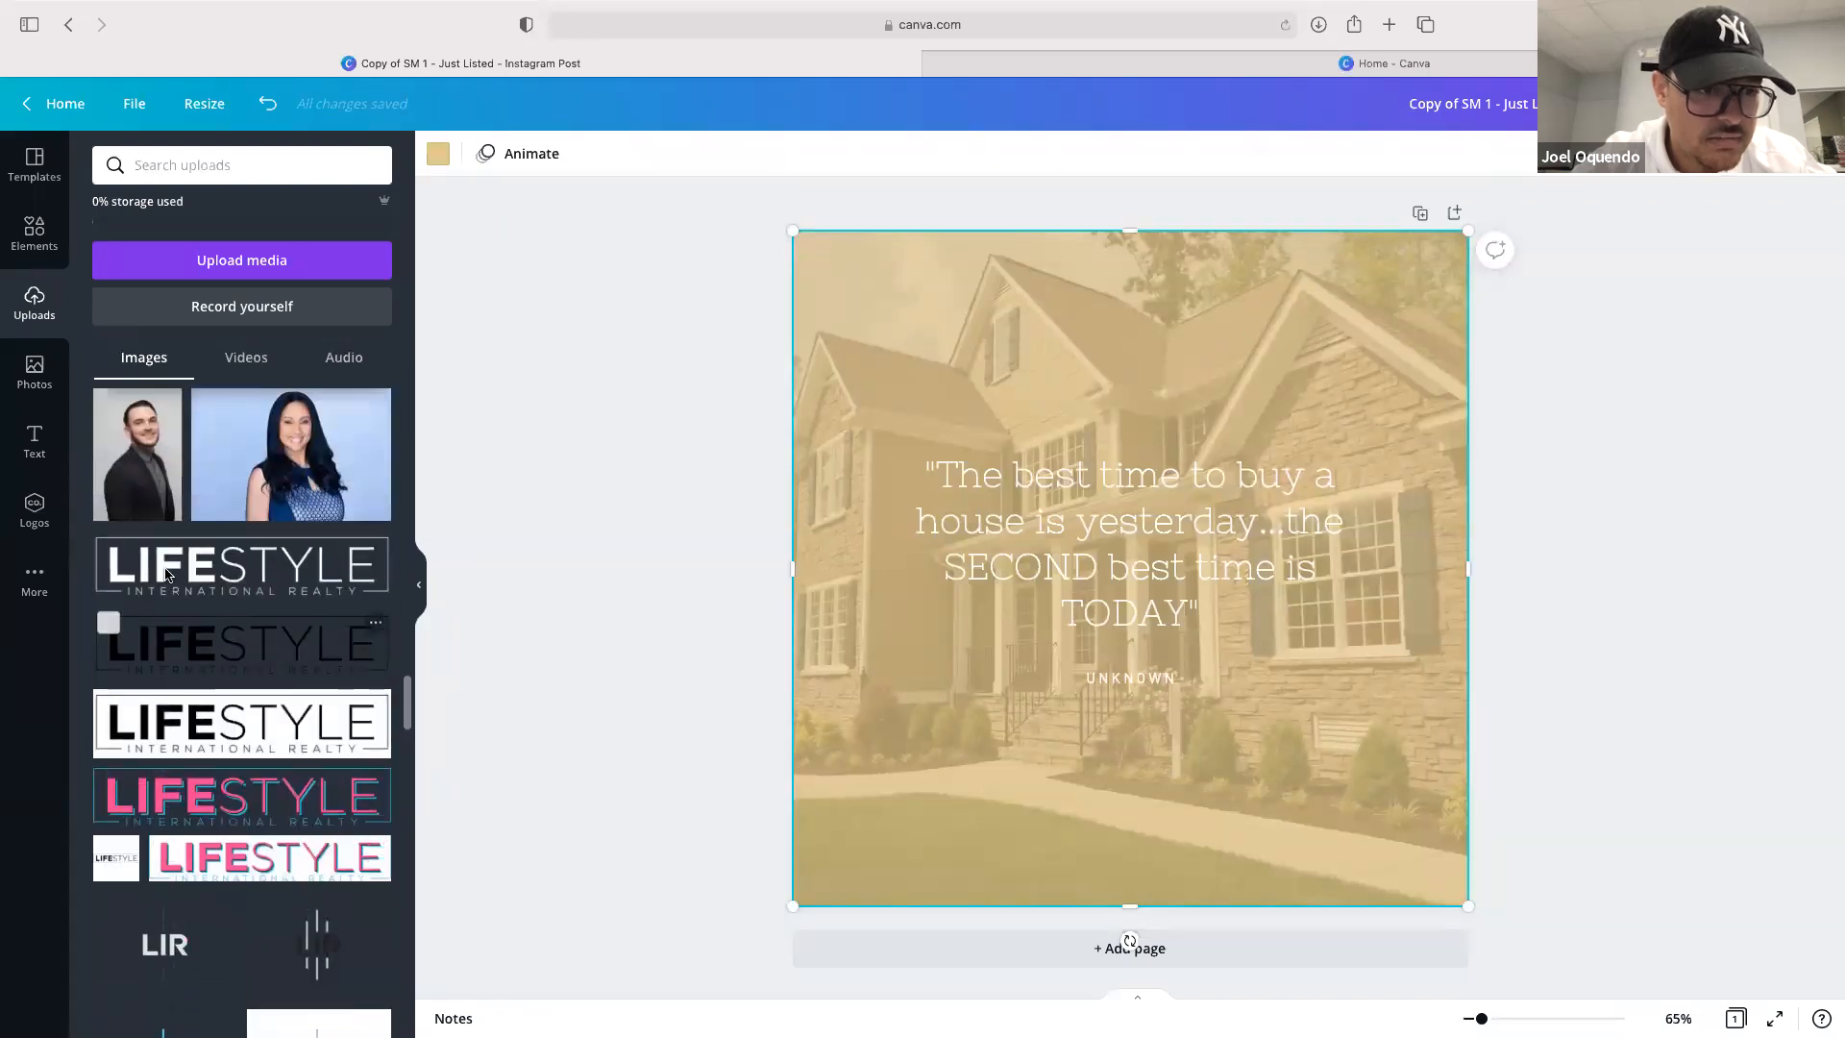
drag(1026, 353, 1026, 354)
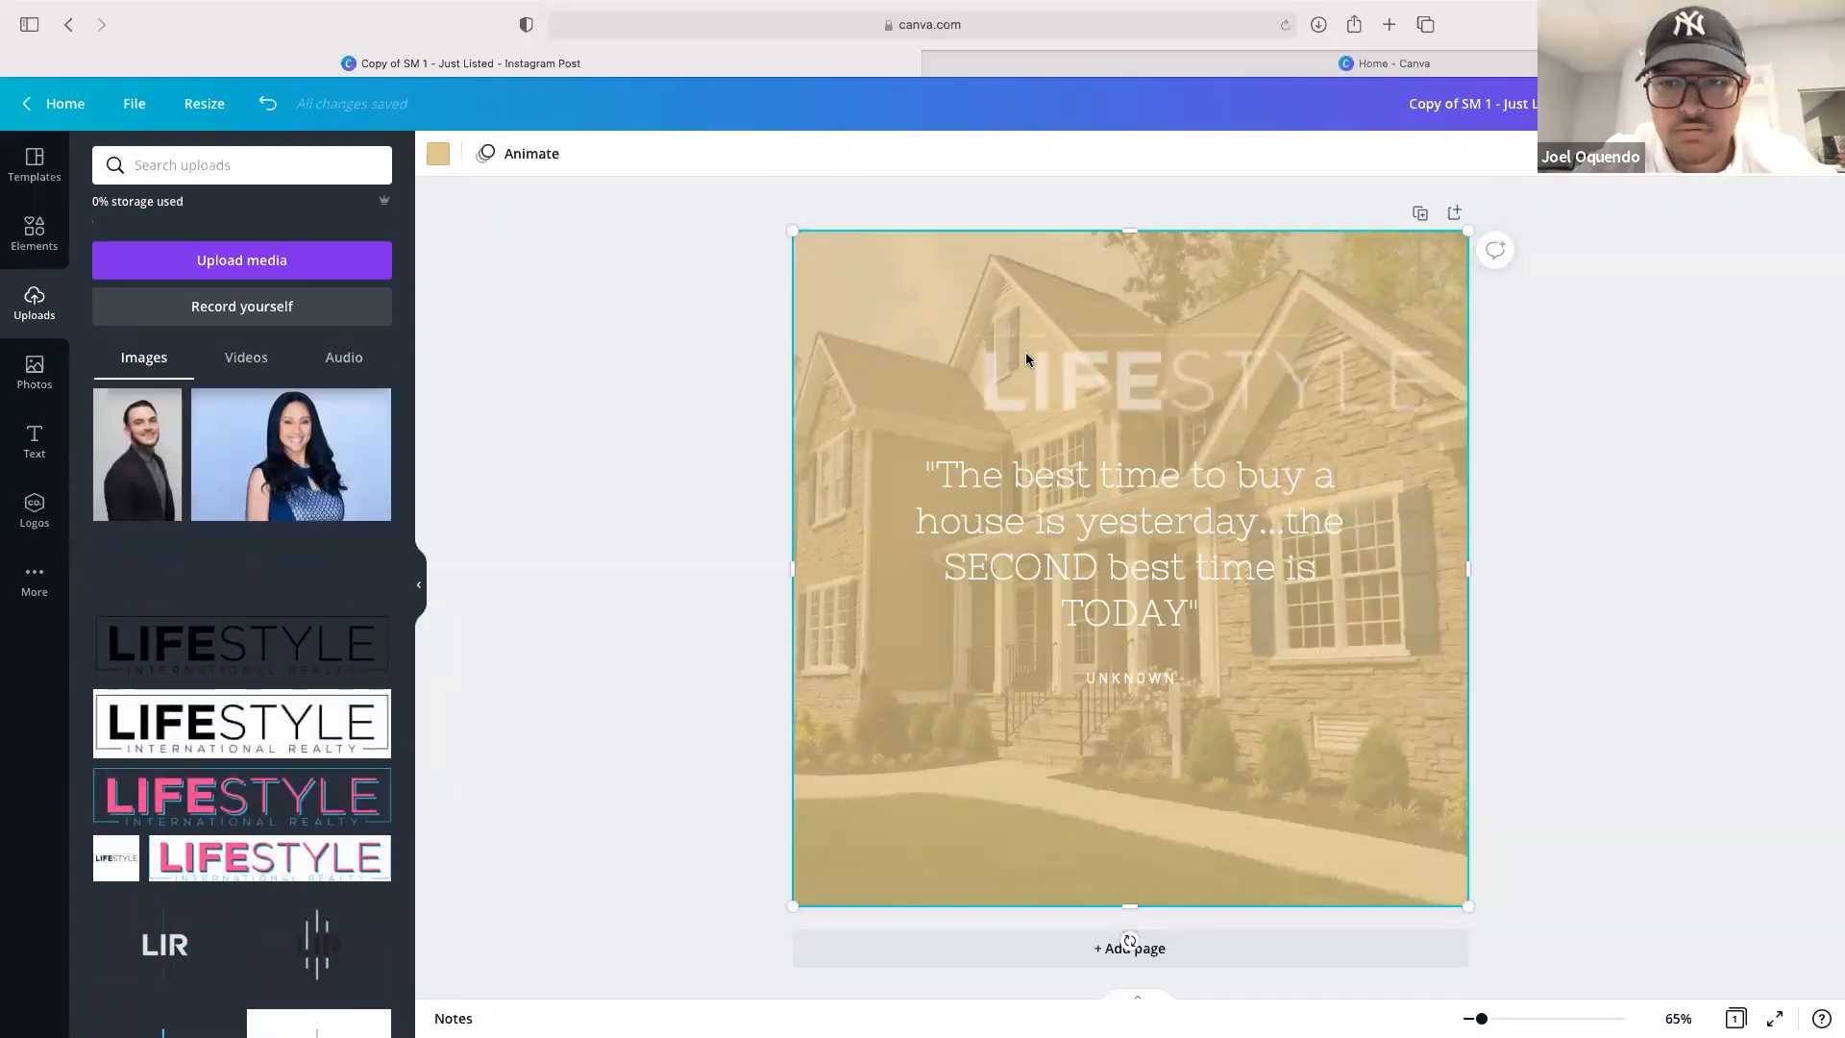
Shrink the LIFESTYLE logo and centre it near the top of the post above the quote
click(1187, 359)
drag(1239, 374, 1160, 329)
drag(1300, 358, 1138, 338)
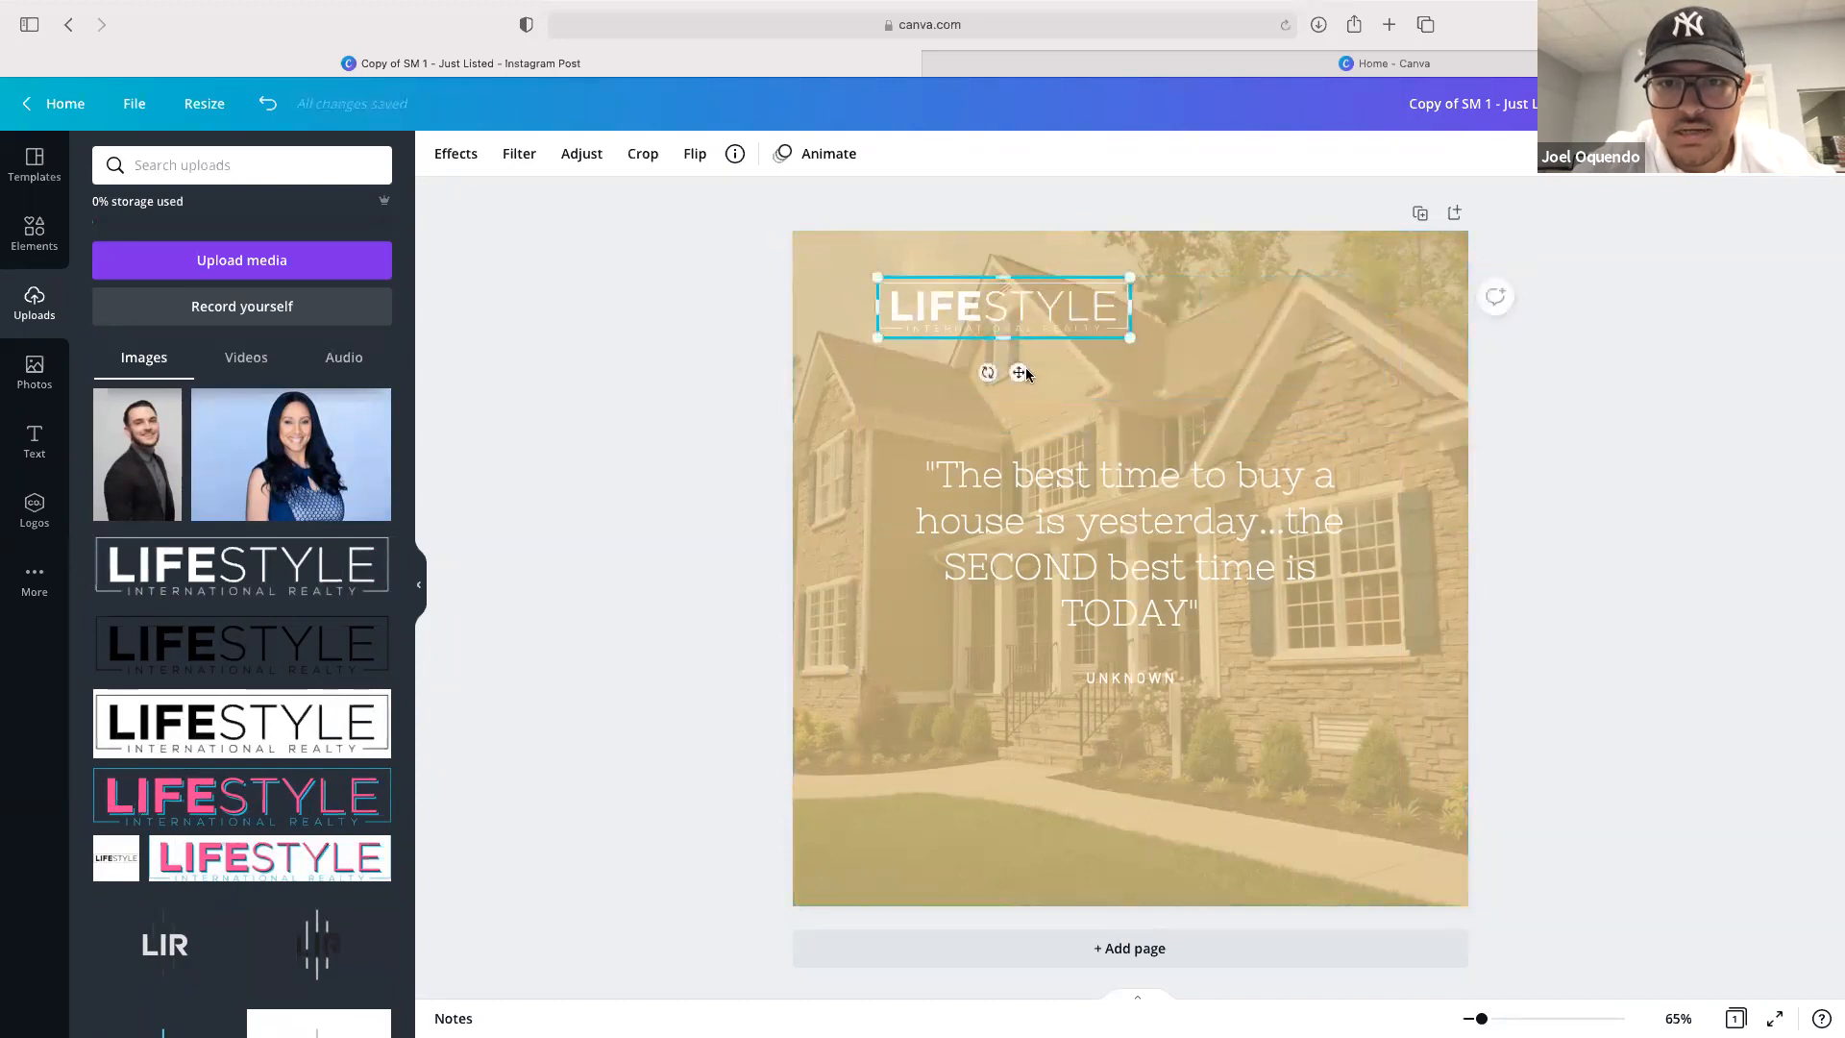
drag(1021, 376, 1148, 362)
click(1531, 495)
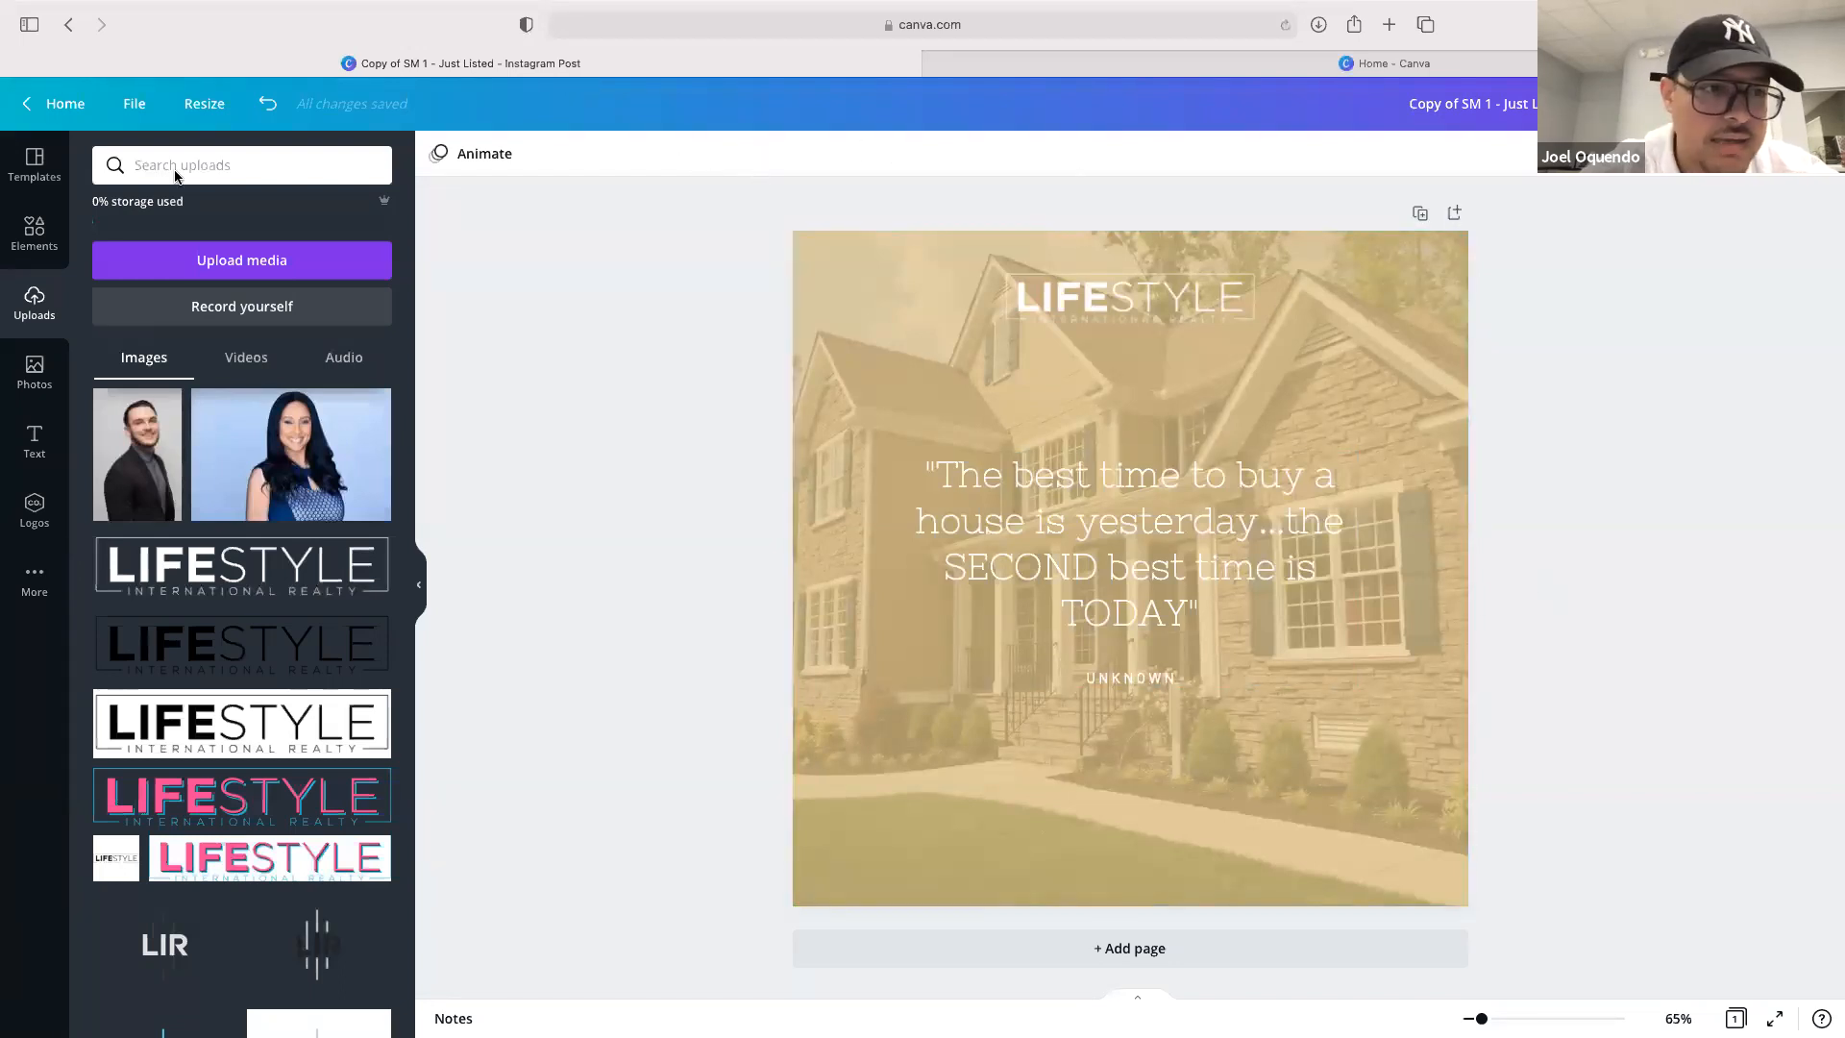
Return to the home page and browse the design categories and recent designs
click(48, 102)
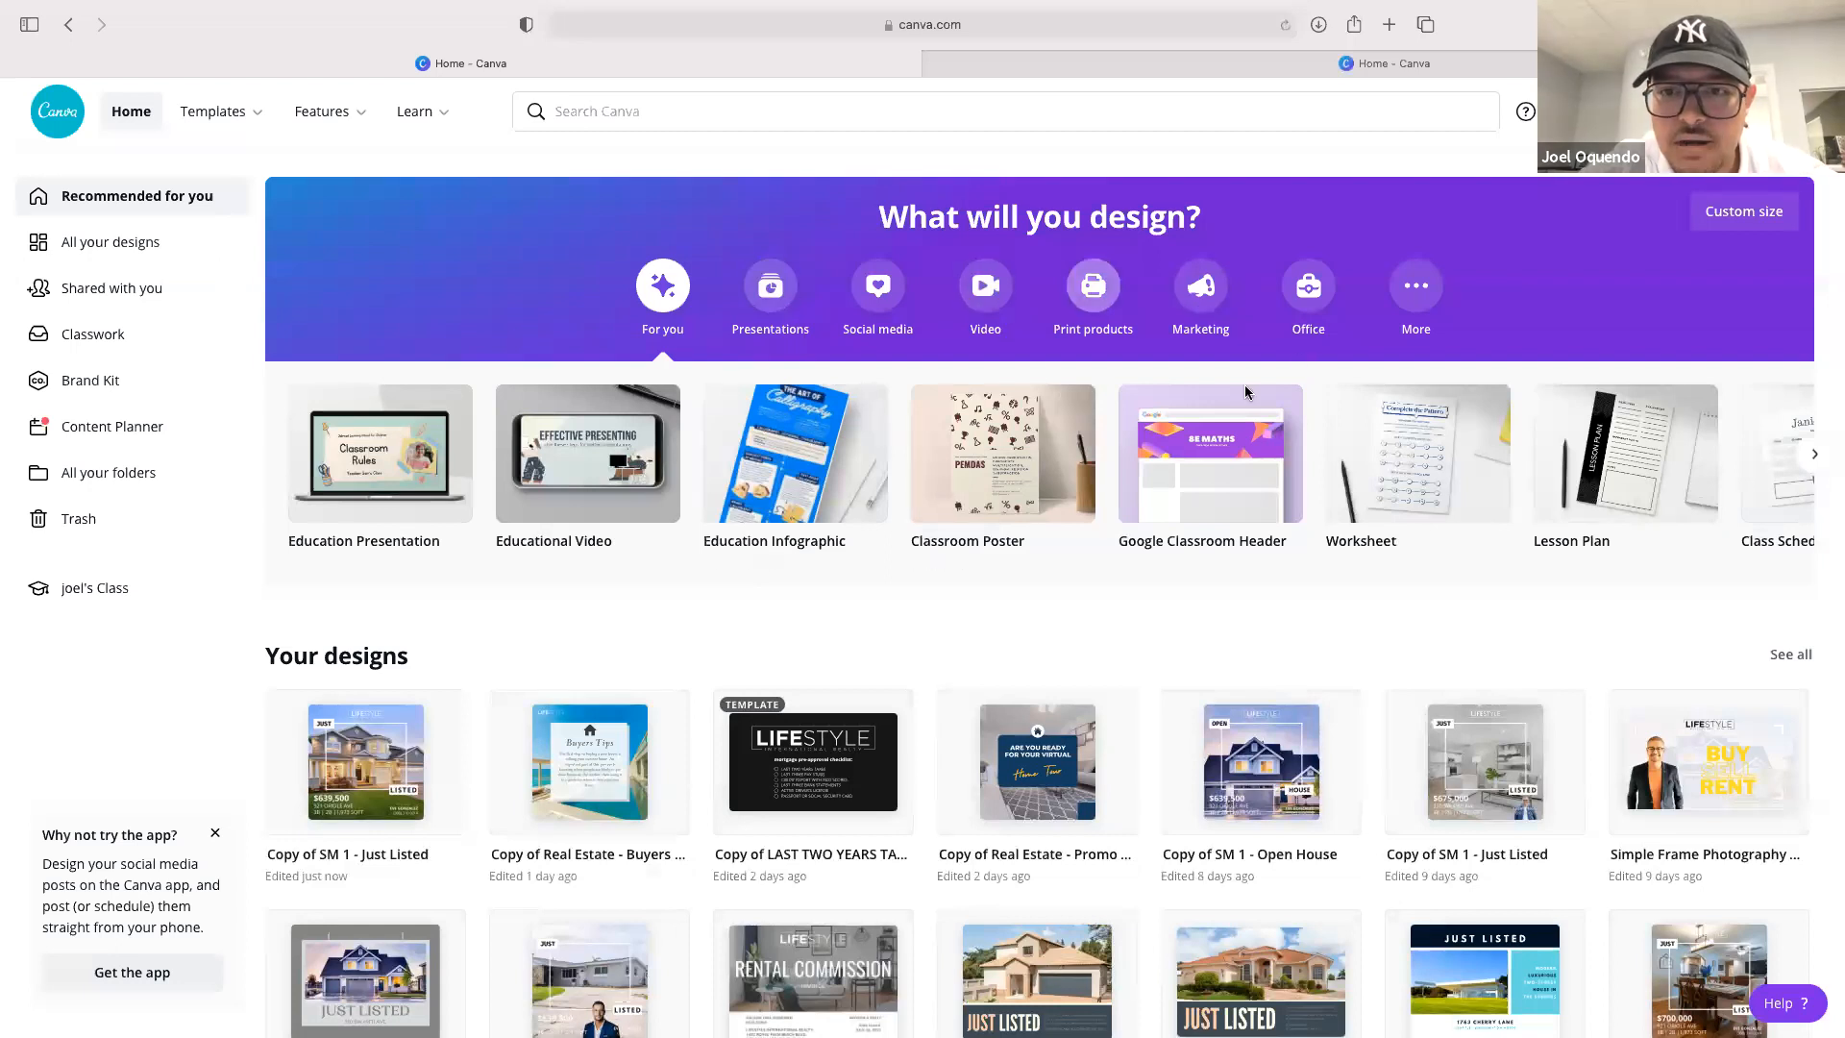
click(1103, 287)
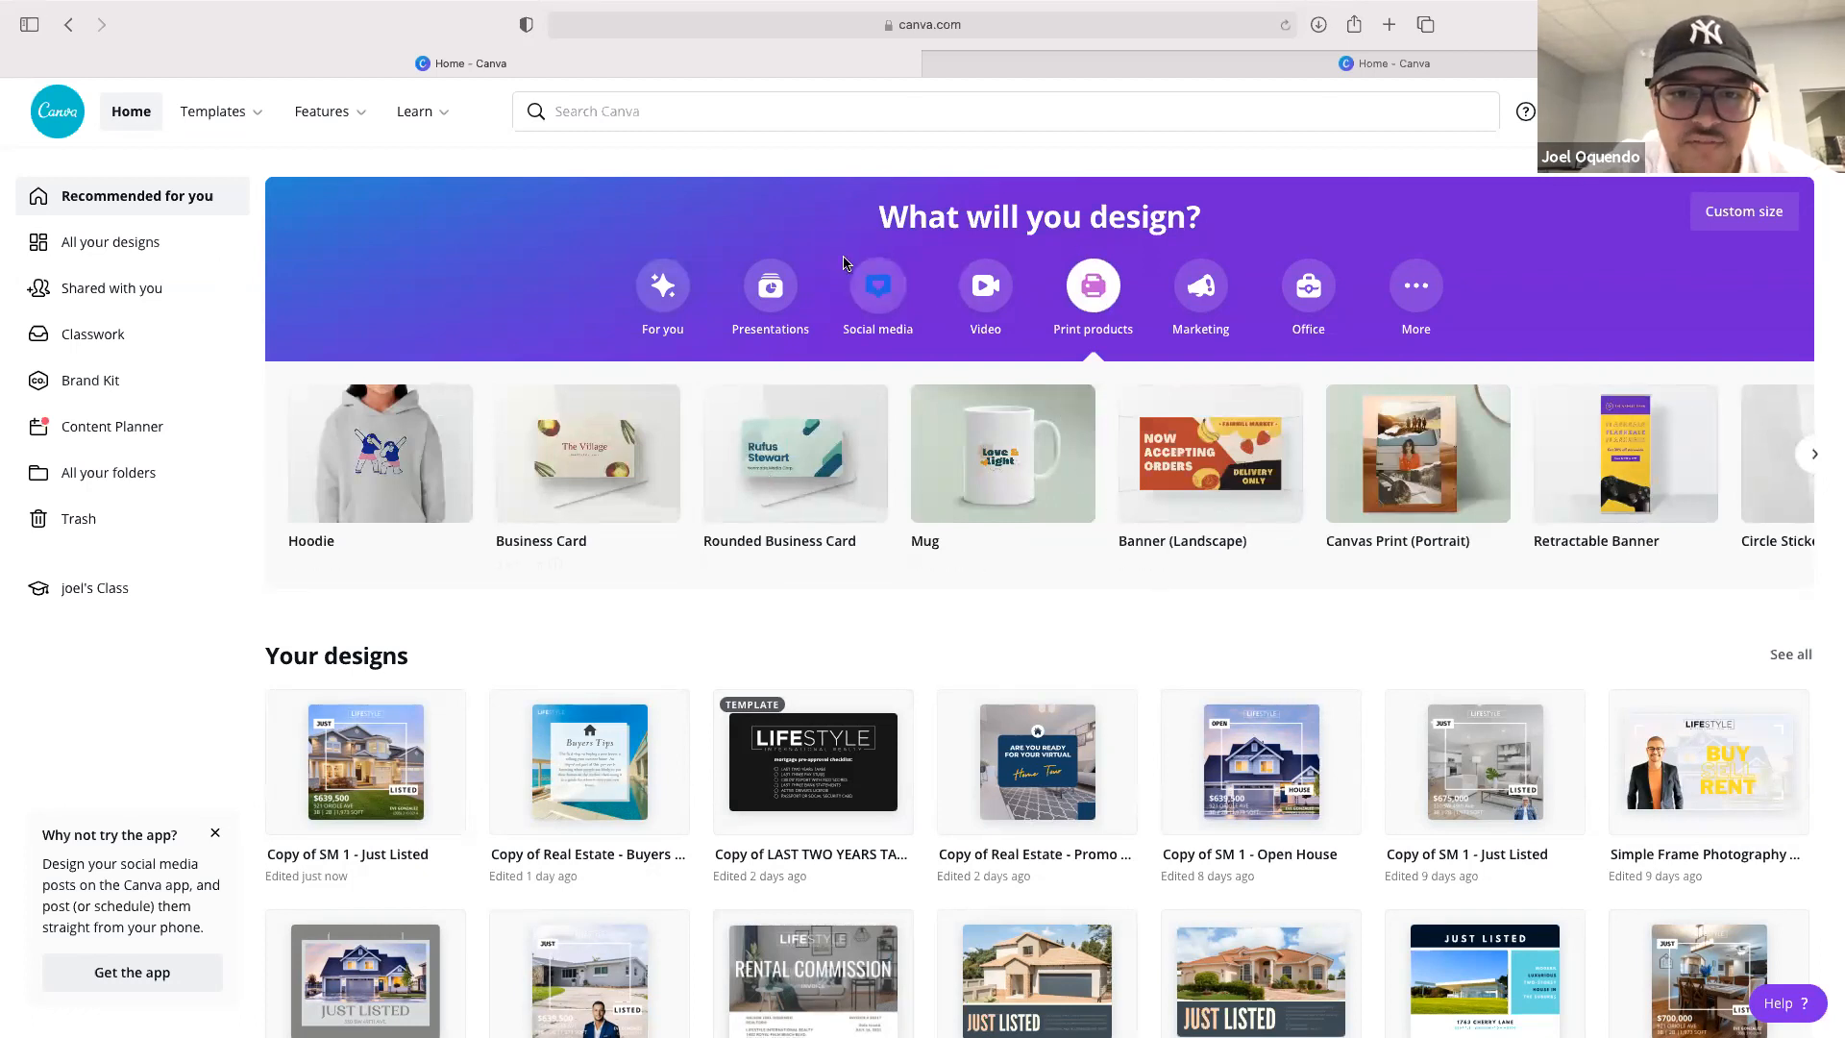
click(771, 287)
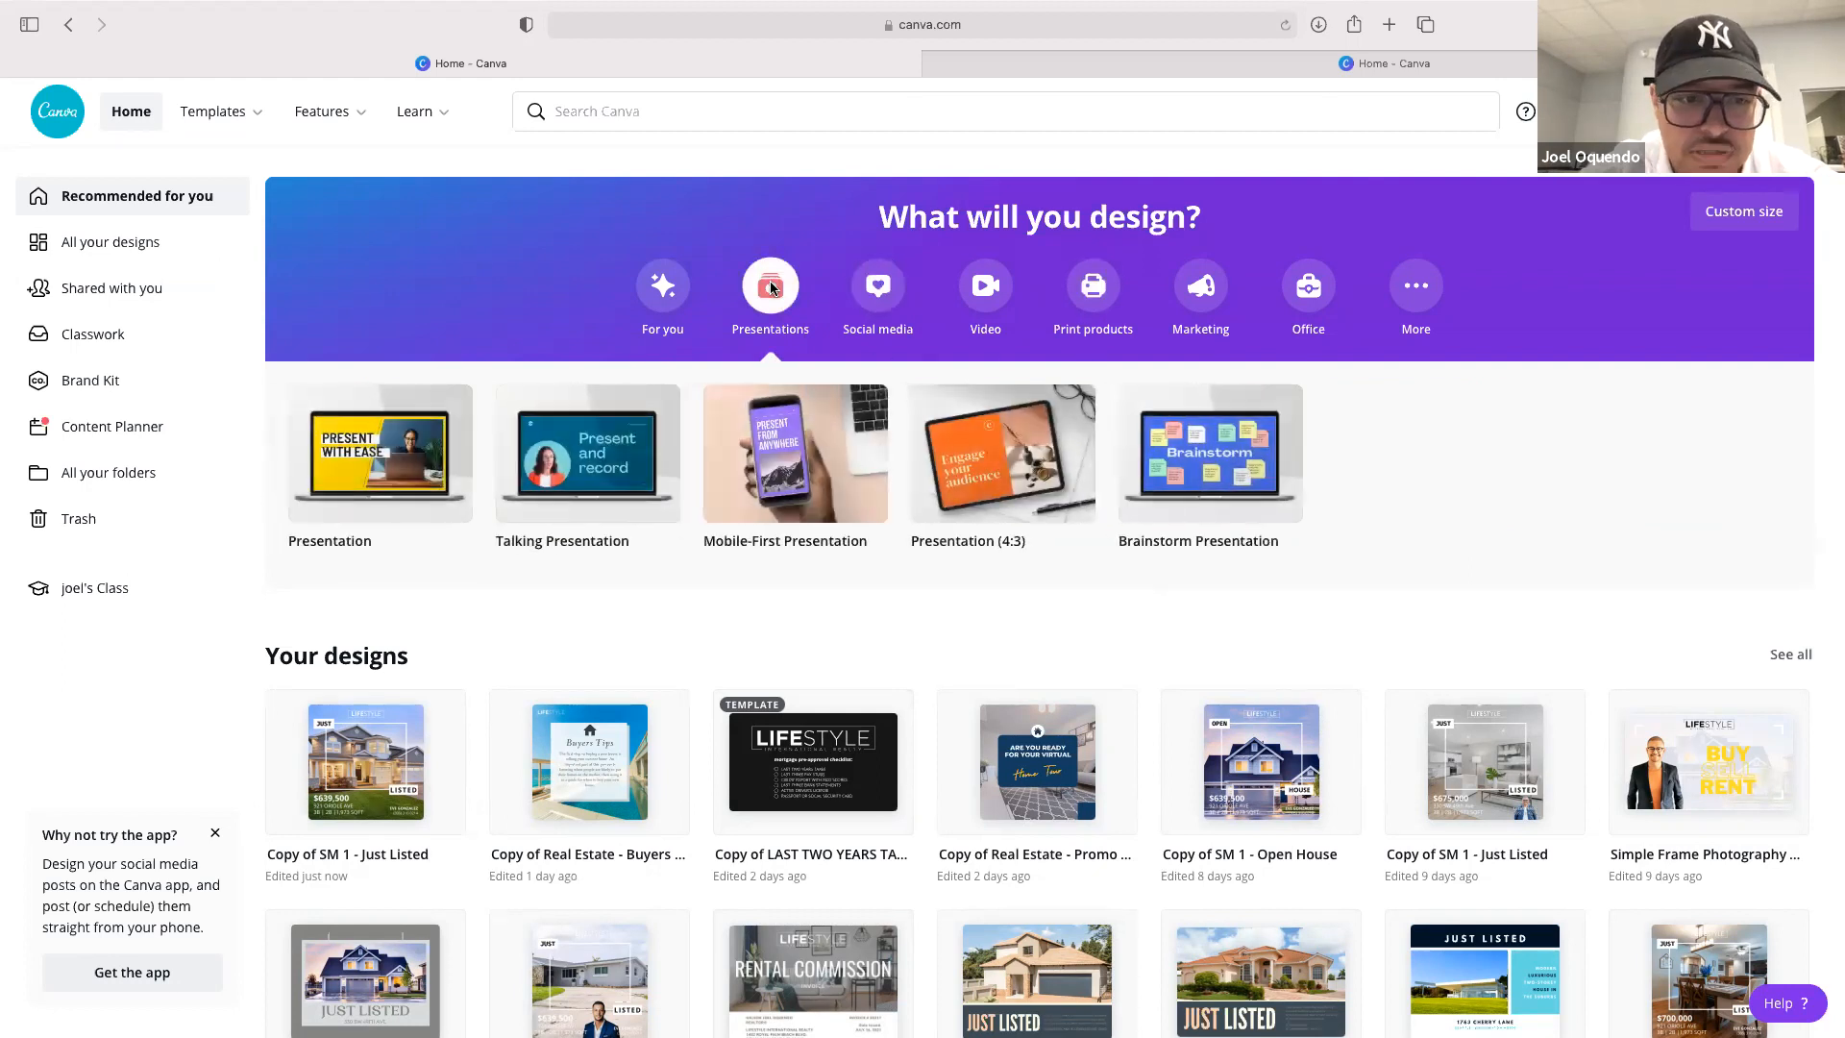
scroll(1062, 661, down, 3)
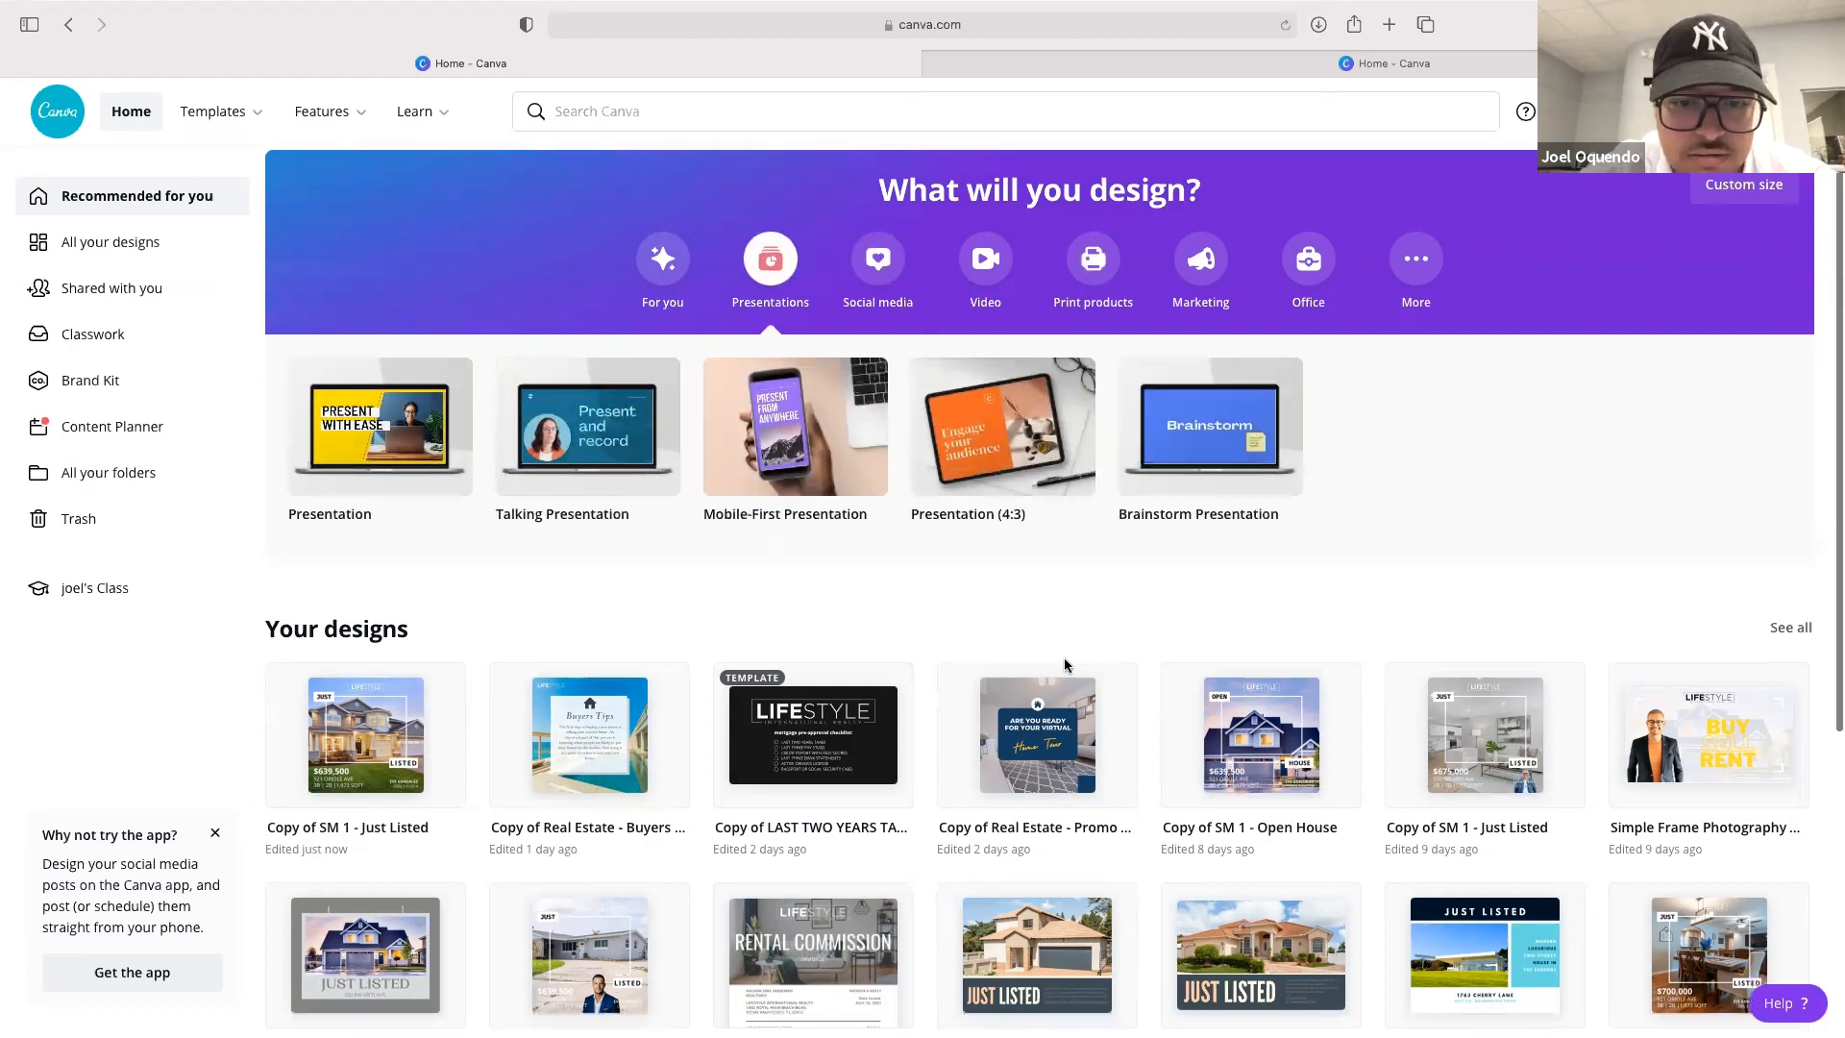
scroll(1064, 663, down, 6)
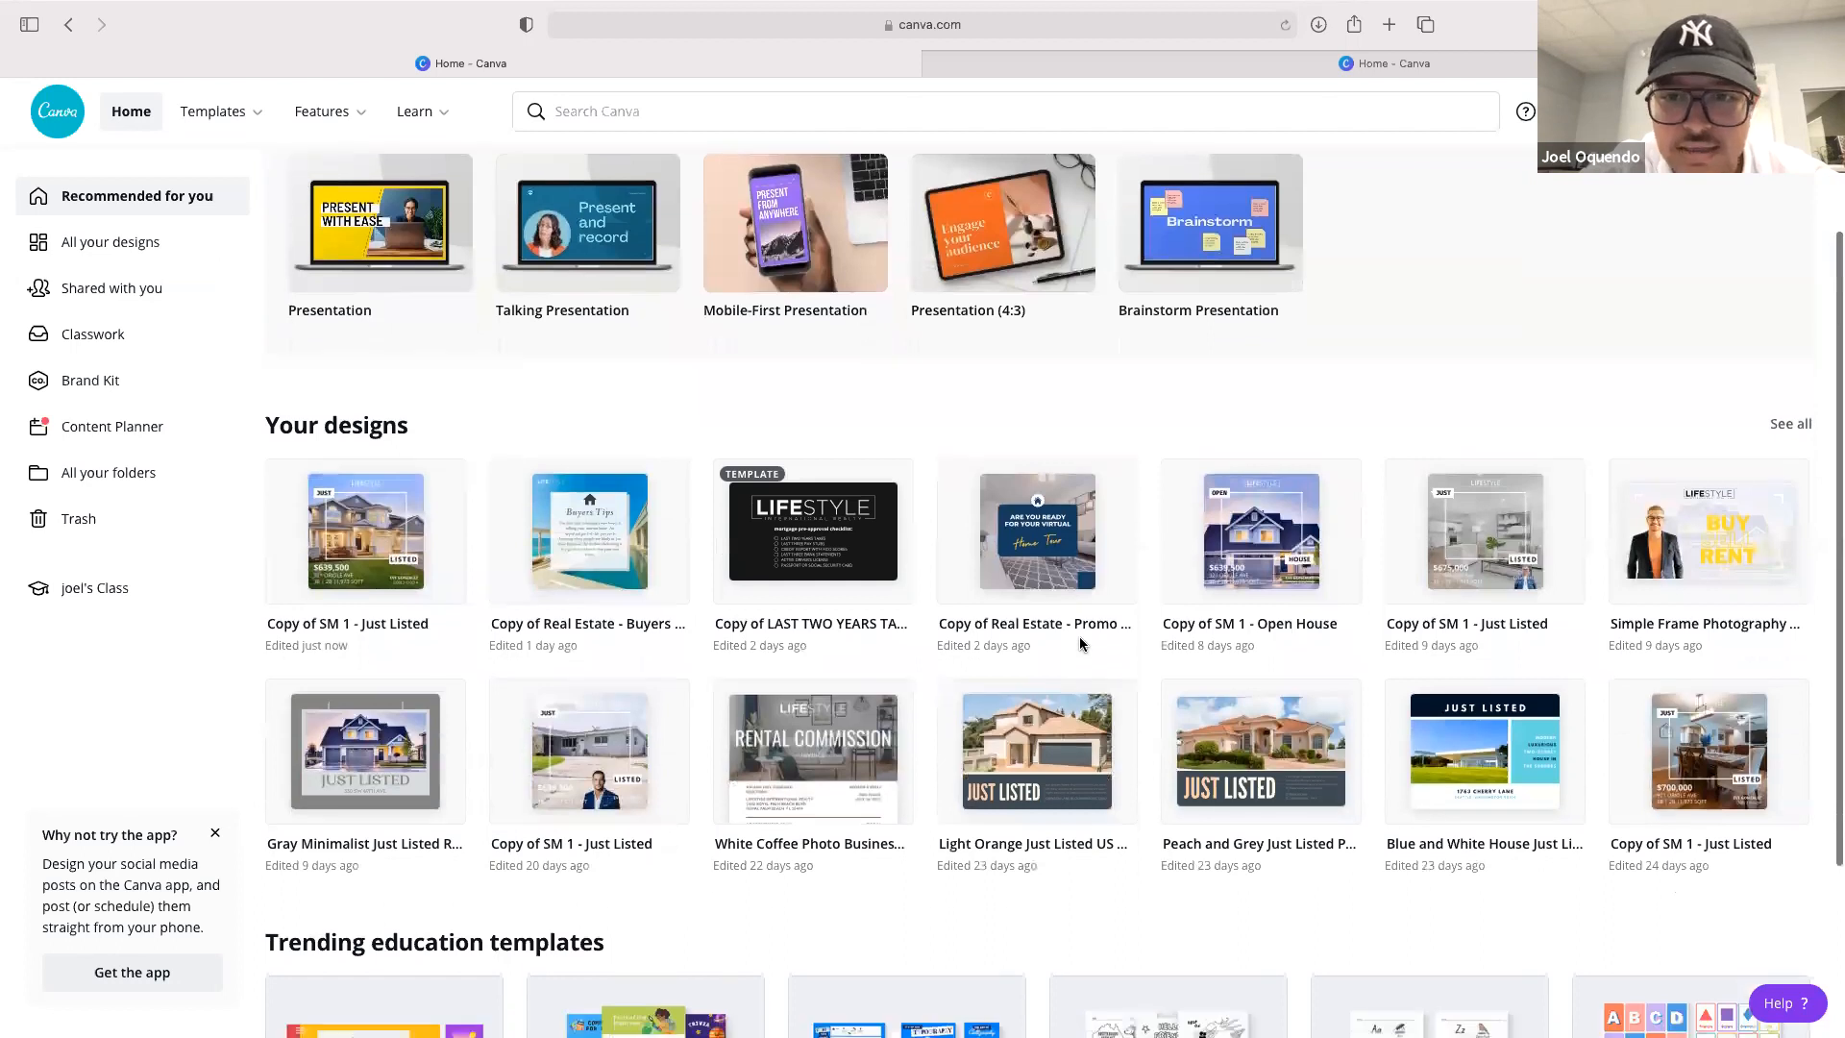
Start a new TikTok Video design from the Video design category
scroll(1201, 273, up, 9)
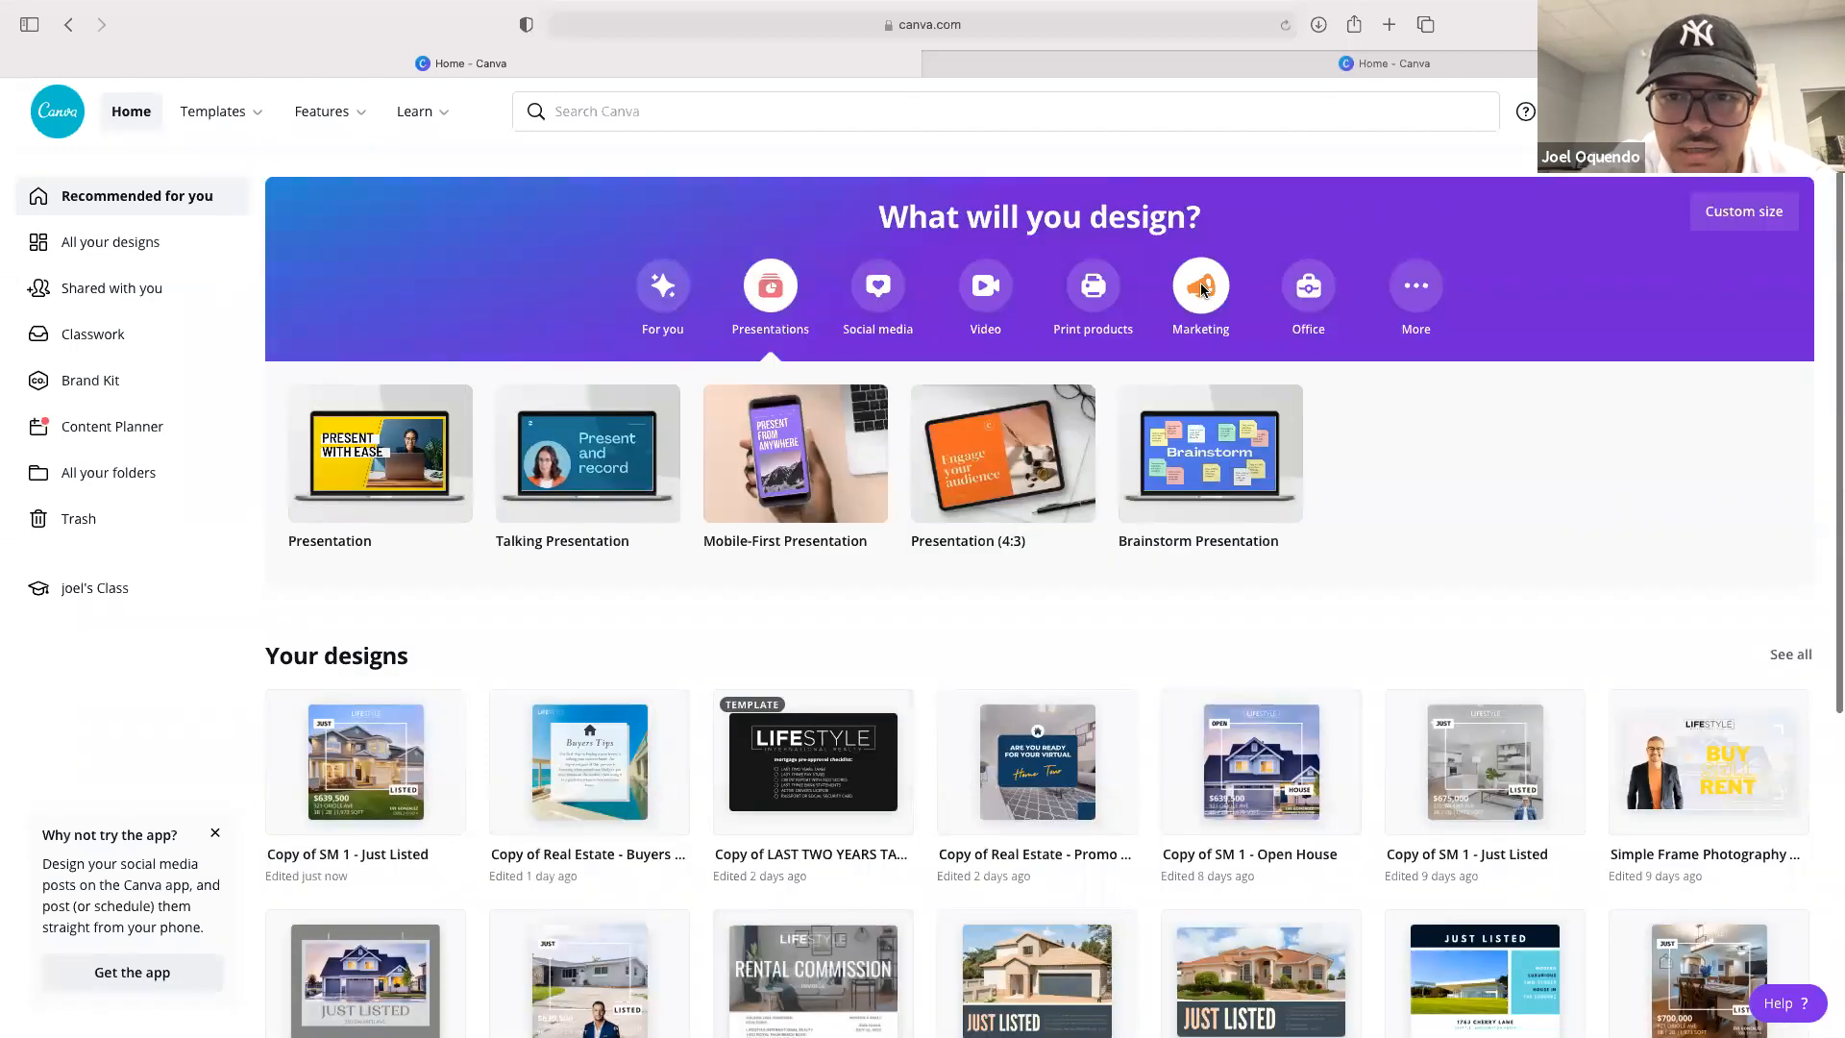
click(993, 284)
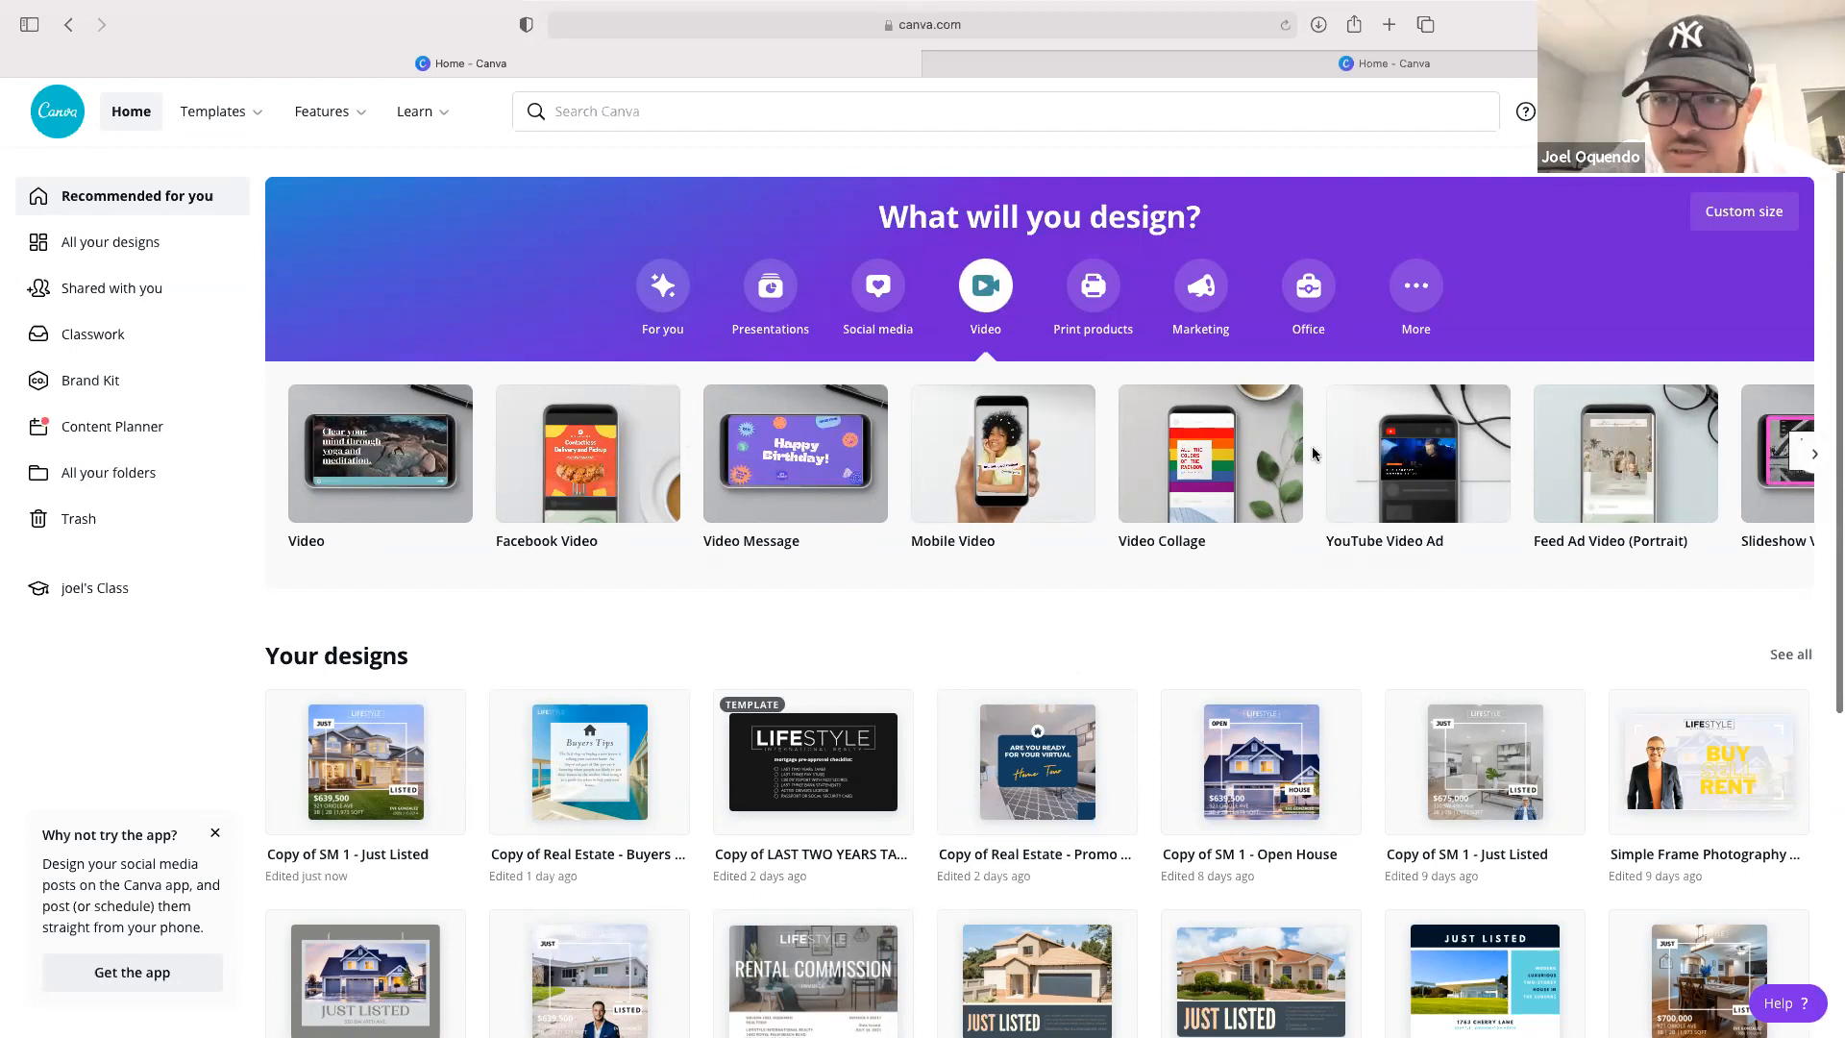
scroll(1546, 452, right, 10)
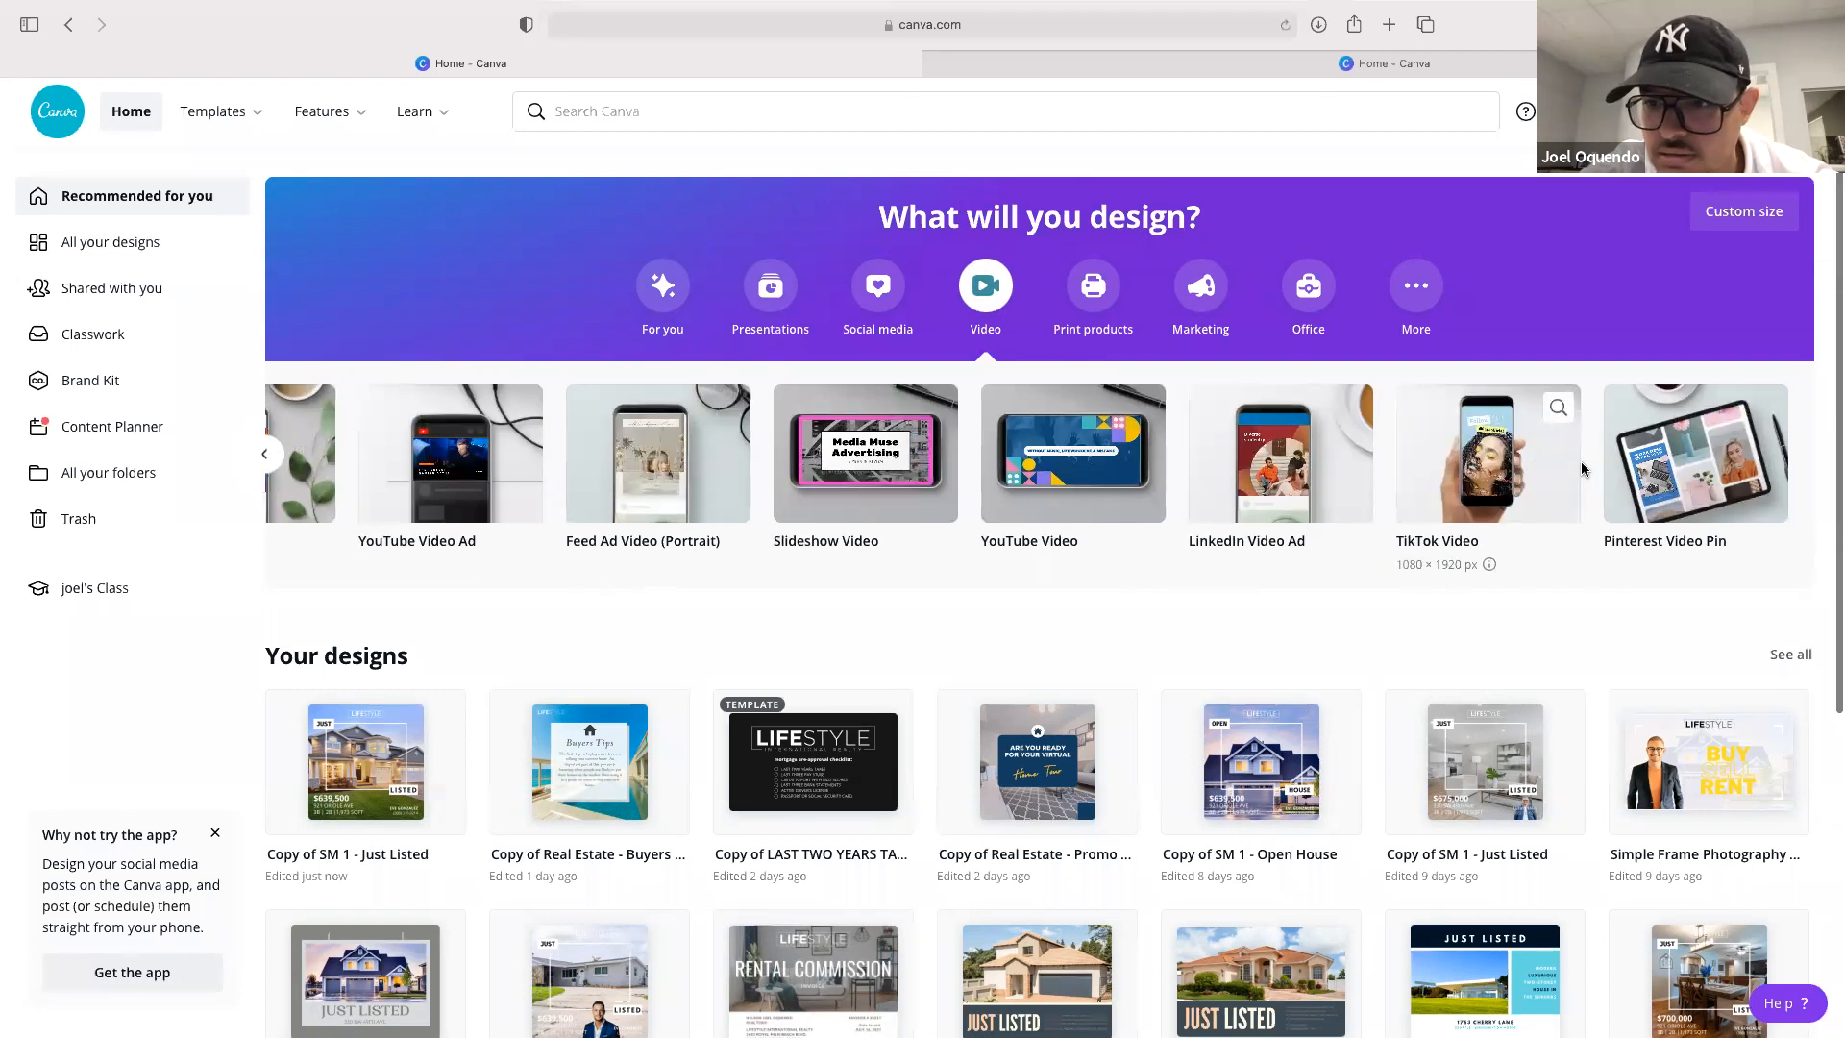
click(1503, 468)
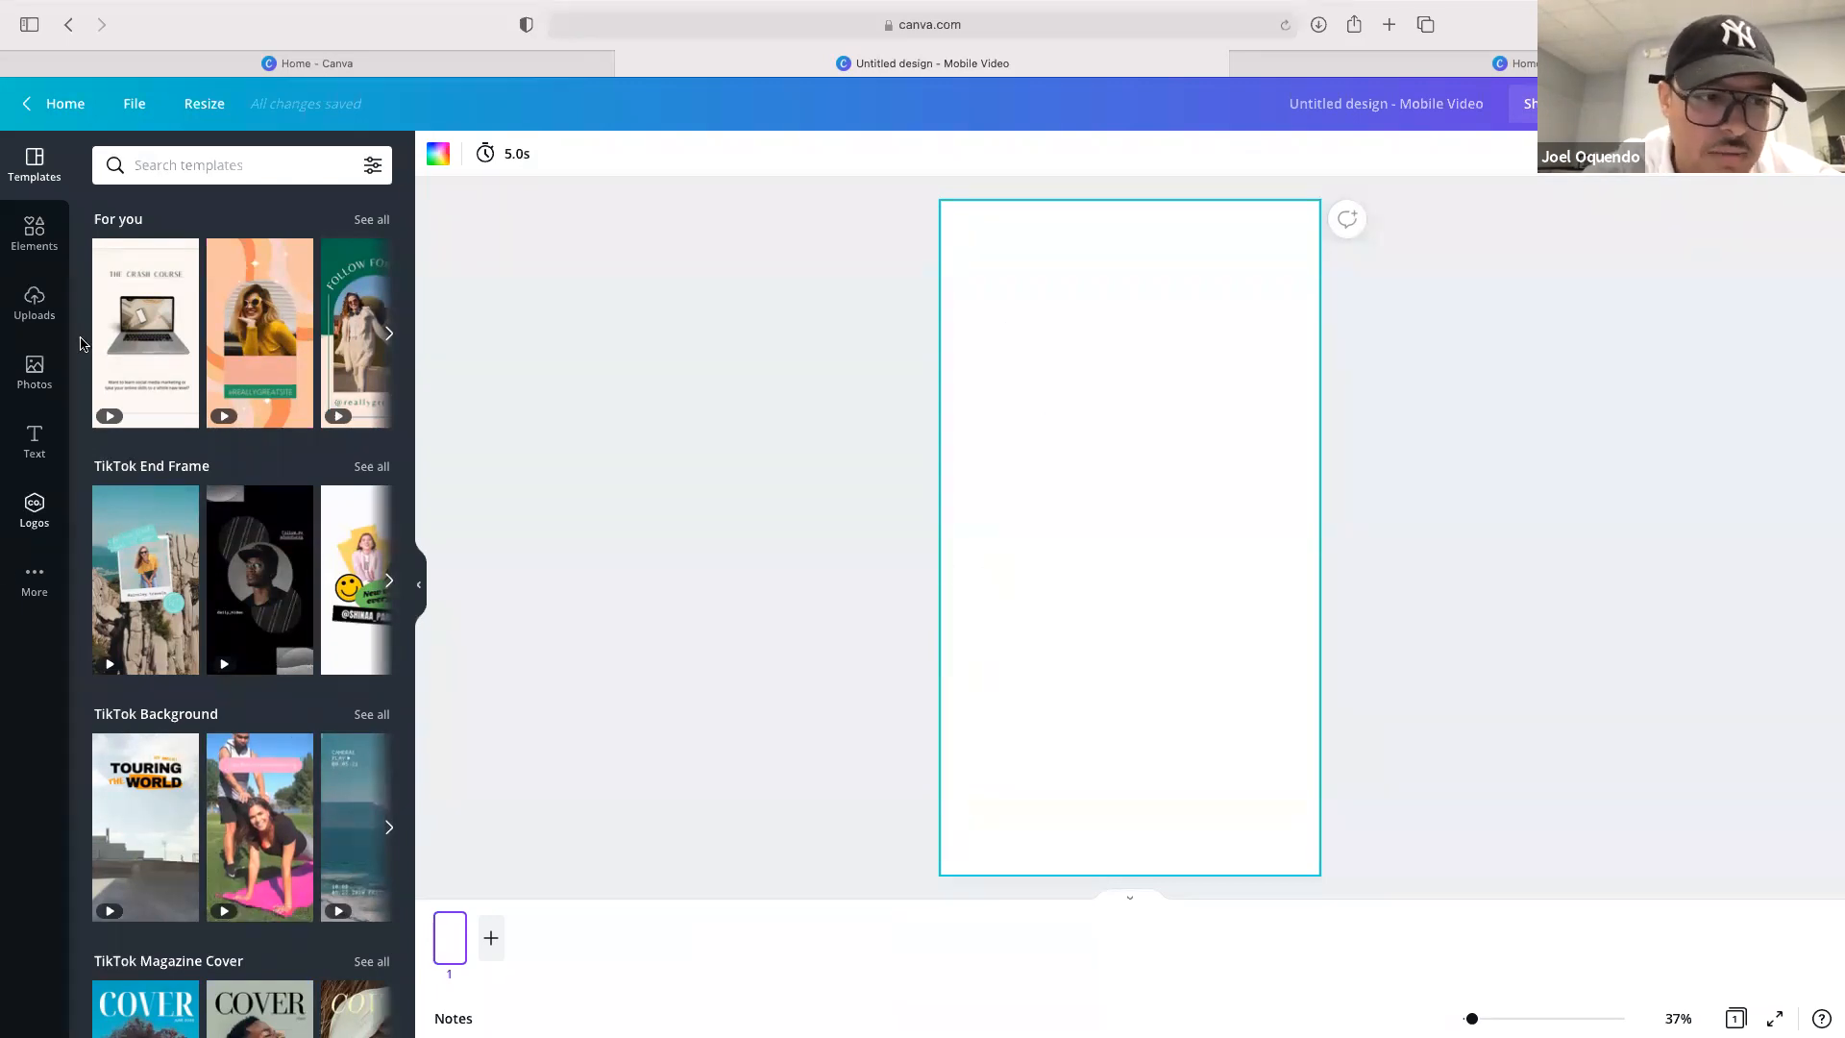
Apply The Crash Course video template to the blank TikTok page, then return to the home page
drag(169, 404, 1009, 394)
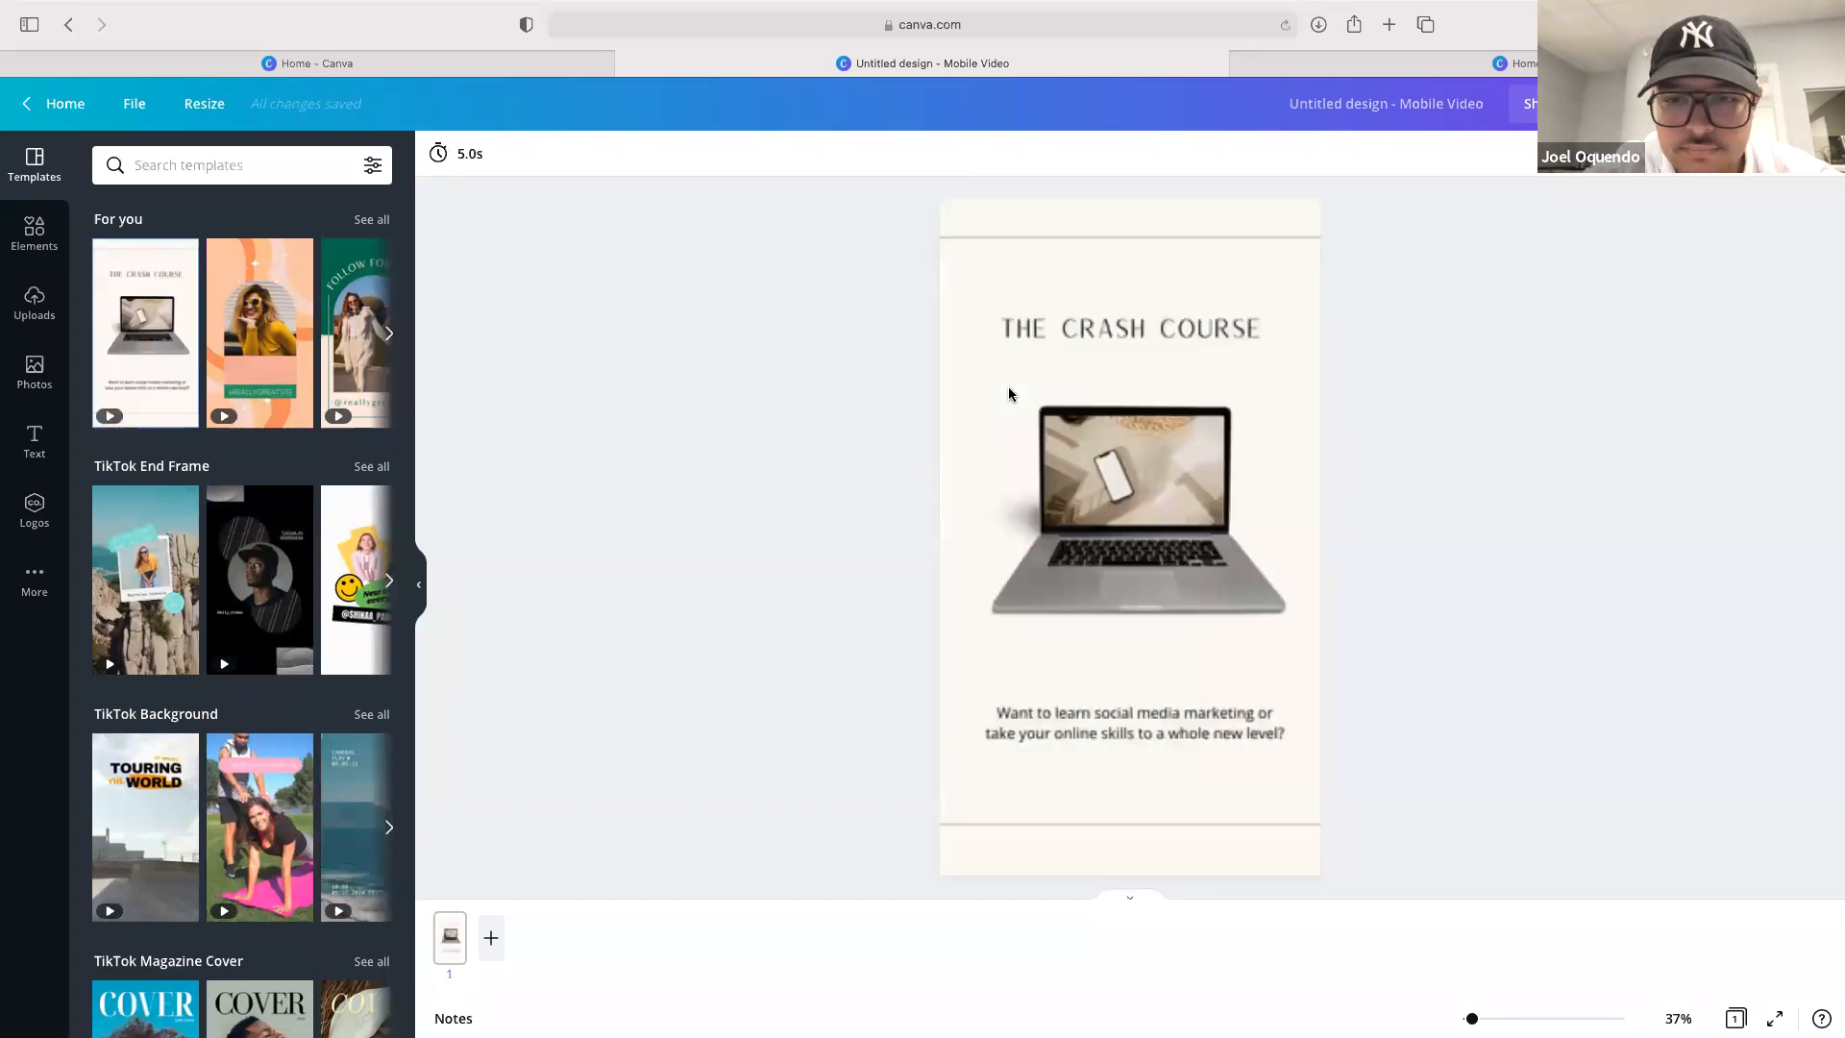
click(1218, 350)
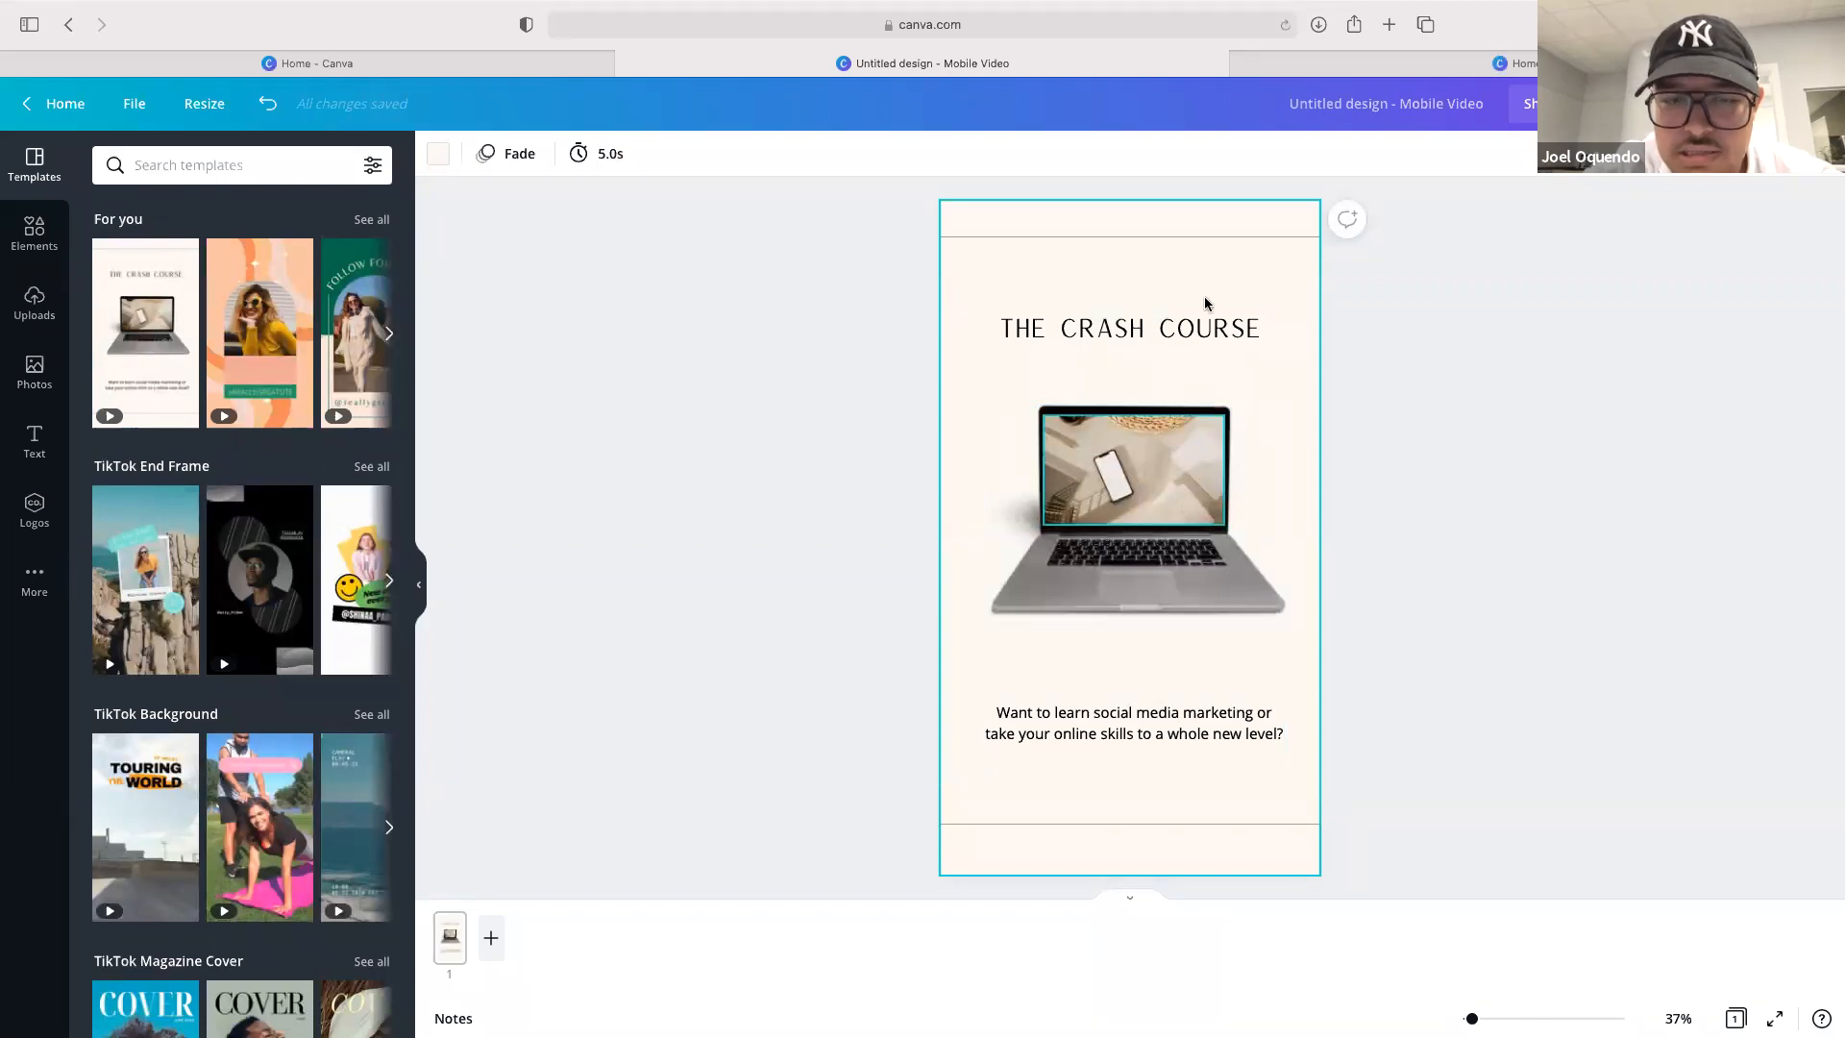
click(67, 104)
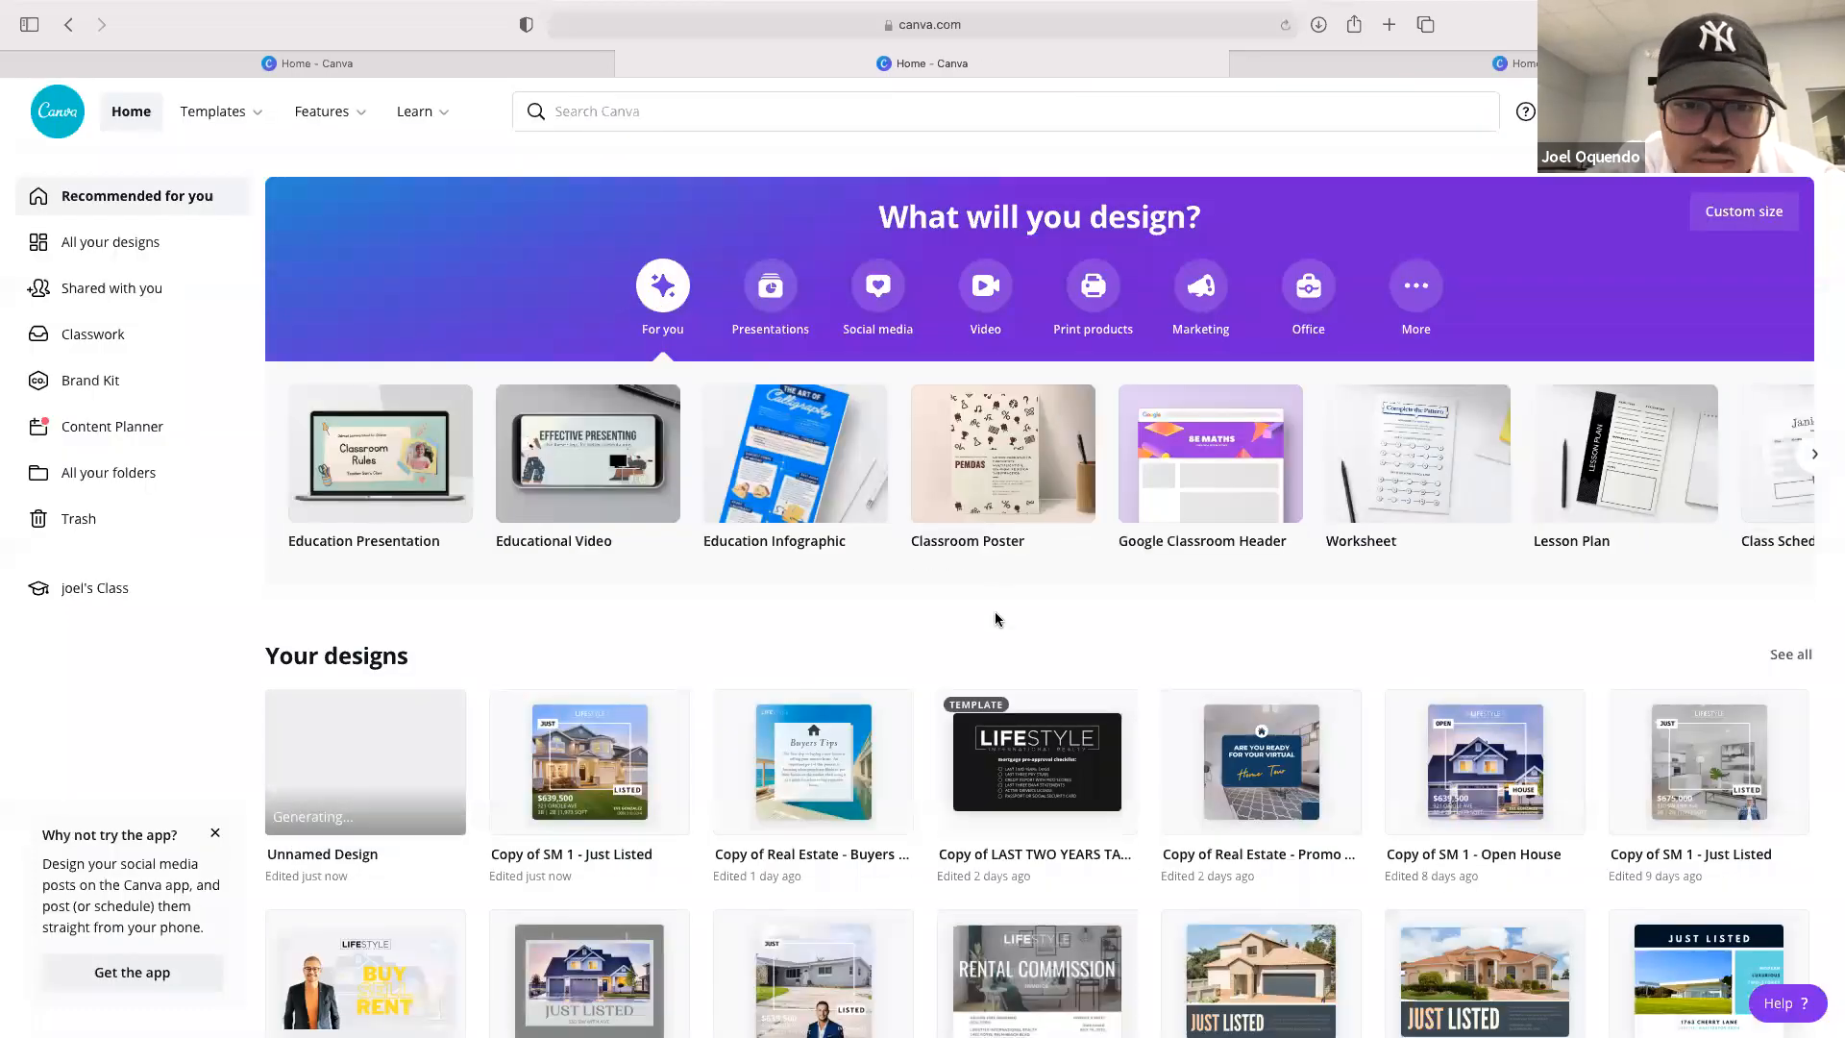
Reopen the Copy of SM 1 - Just Listed quote post and browse the Logos, More apps and Text panels
click(880, 286)
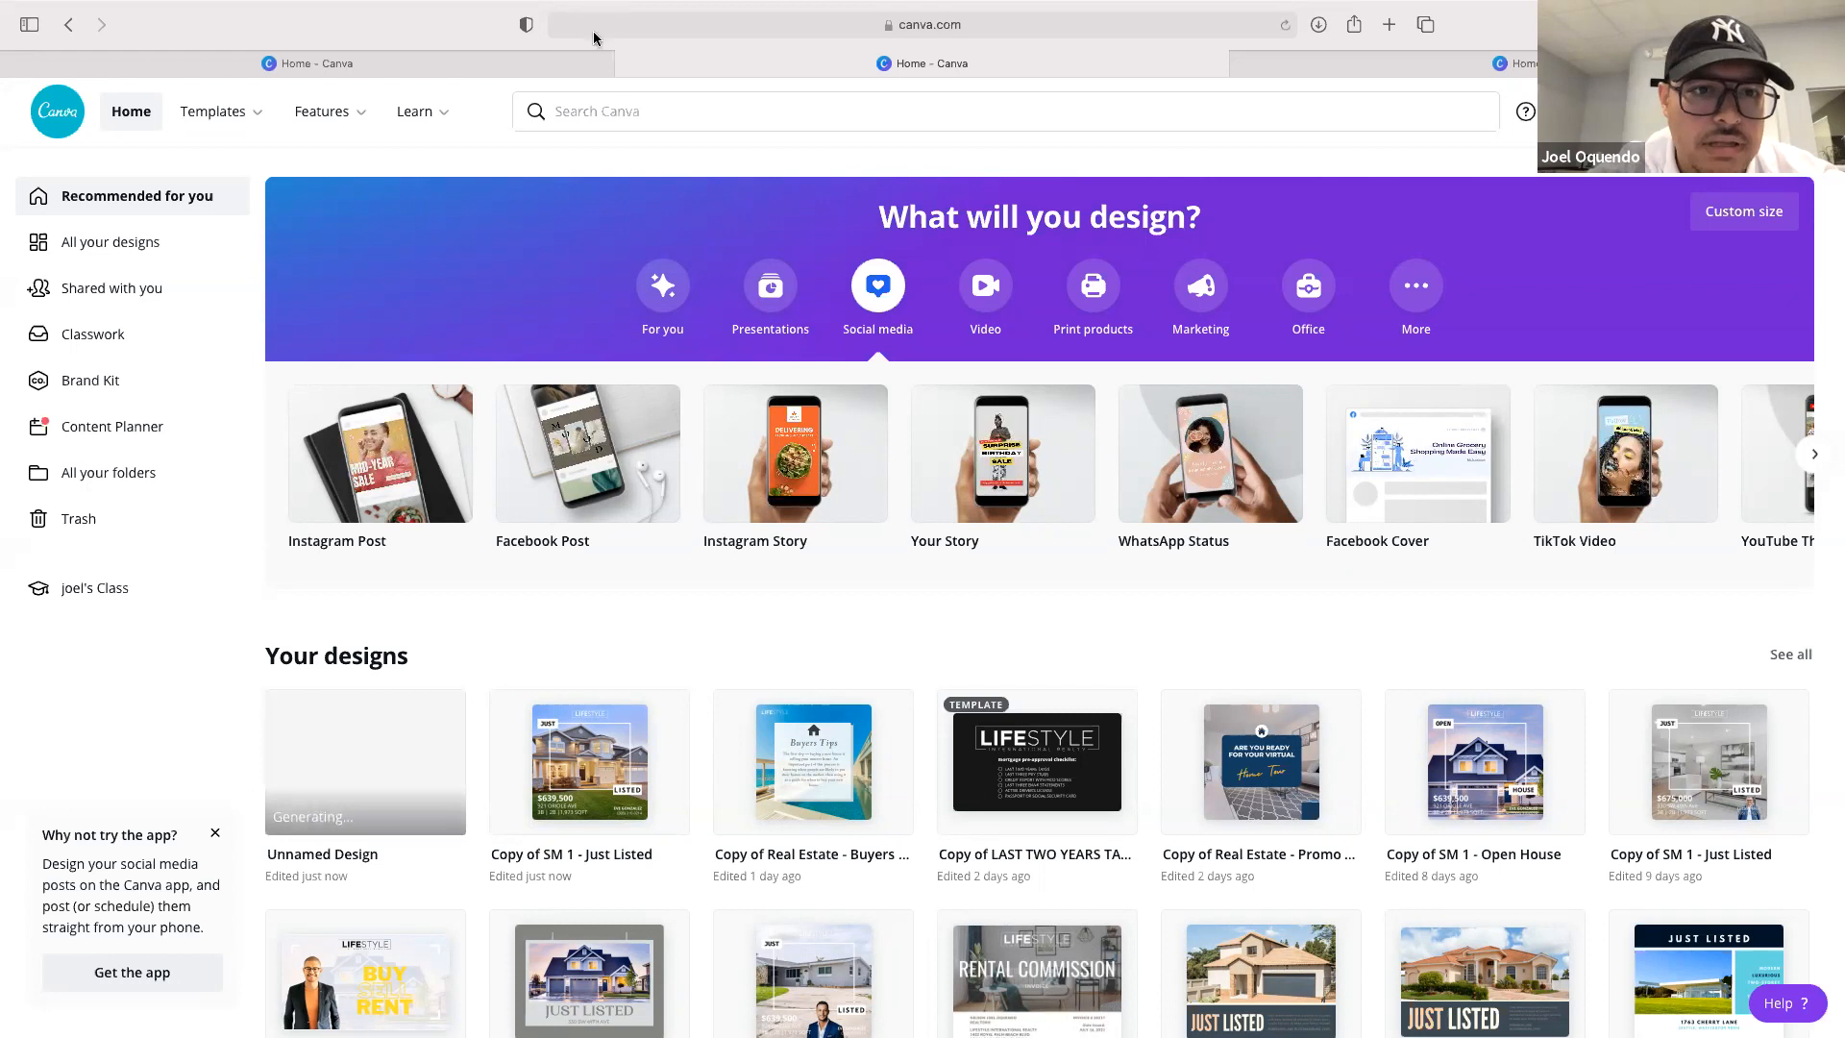
click(597, 774)
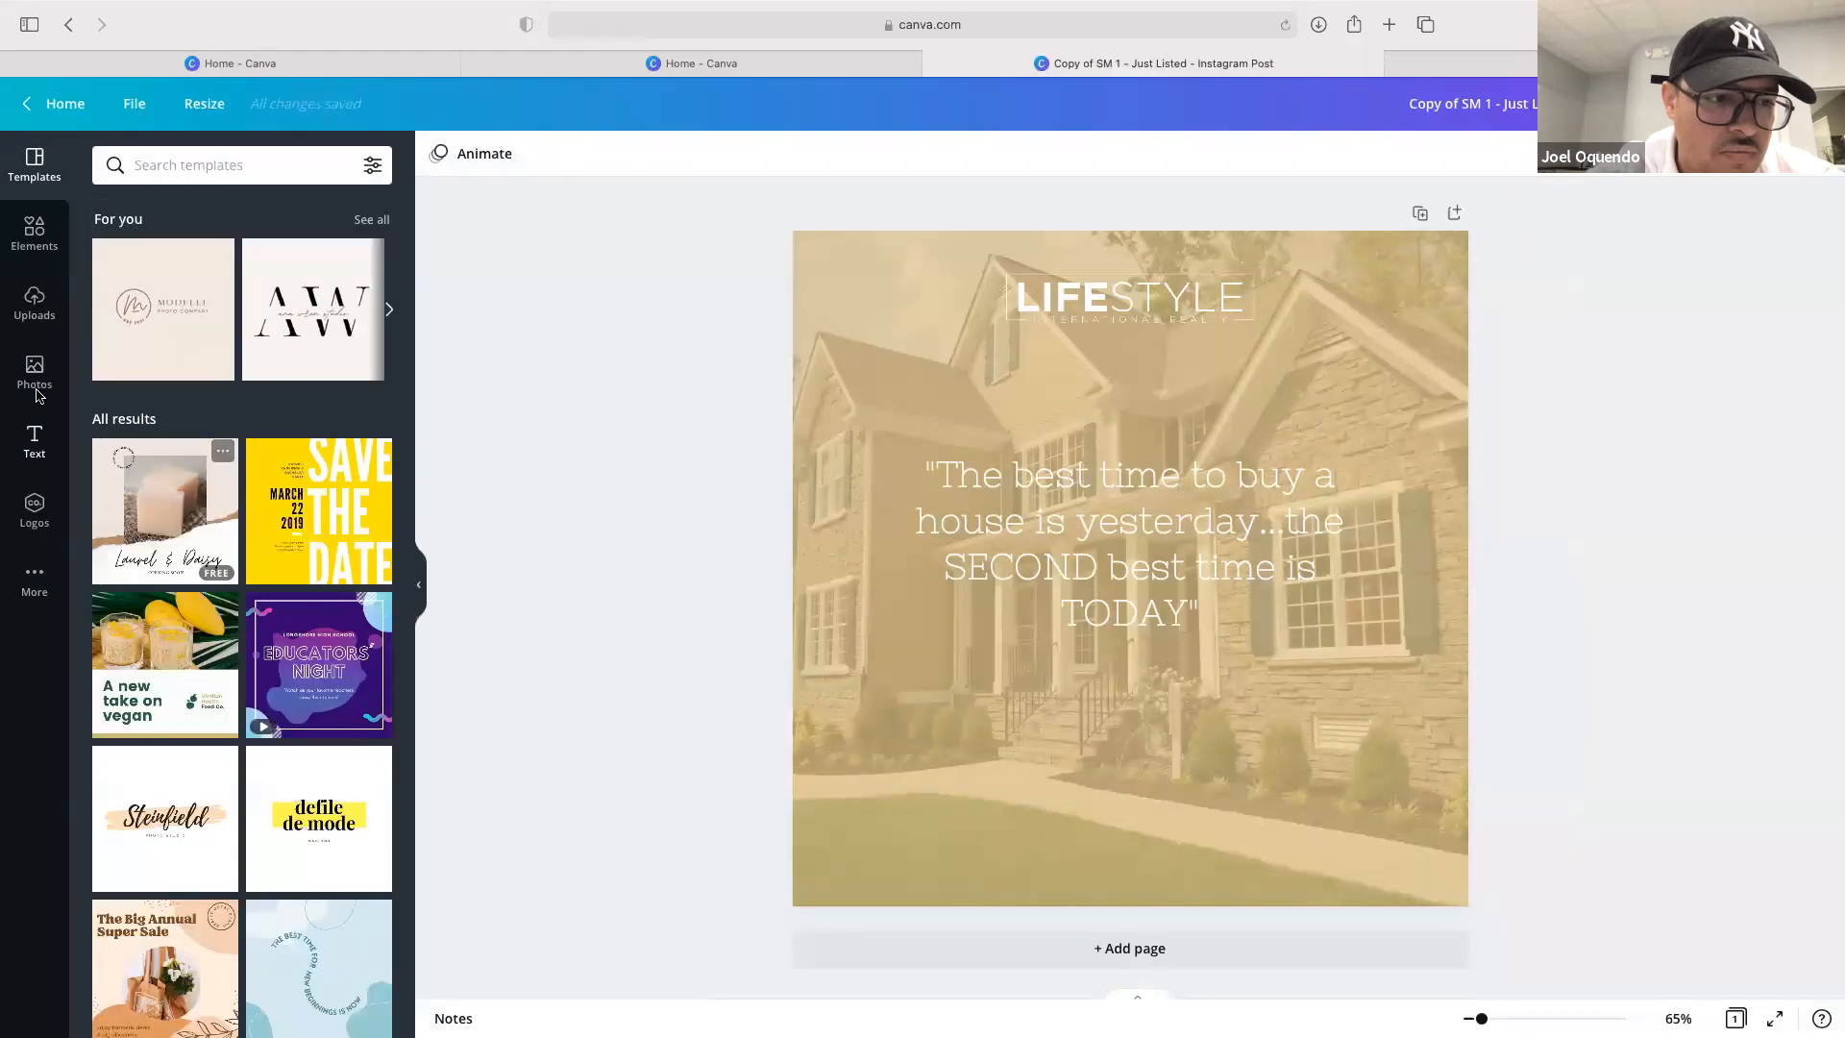
click(33, 510)
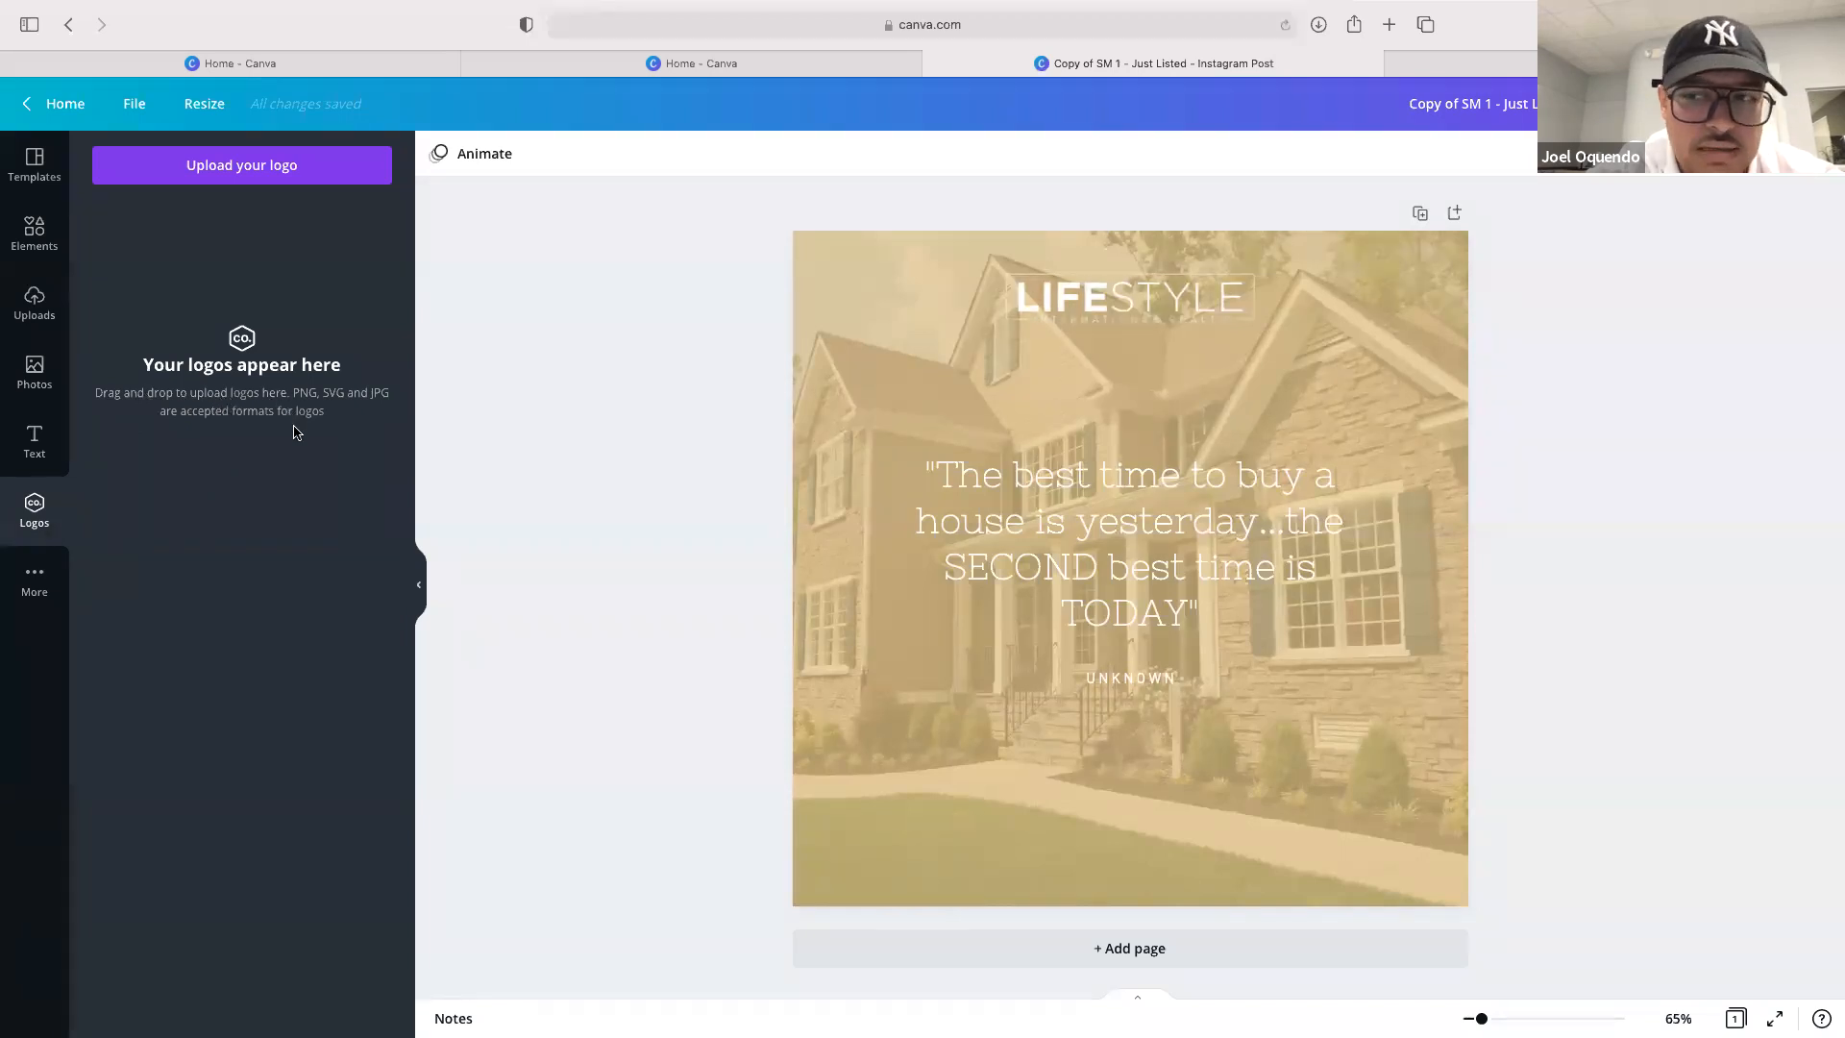
click(35, 579)
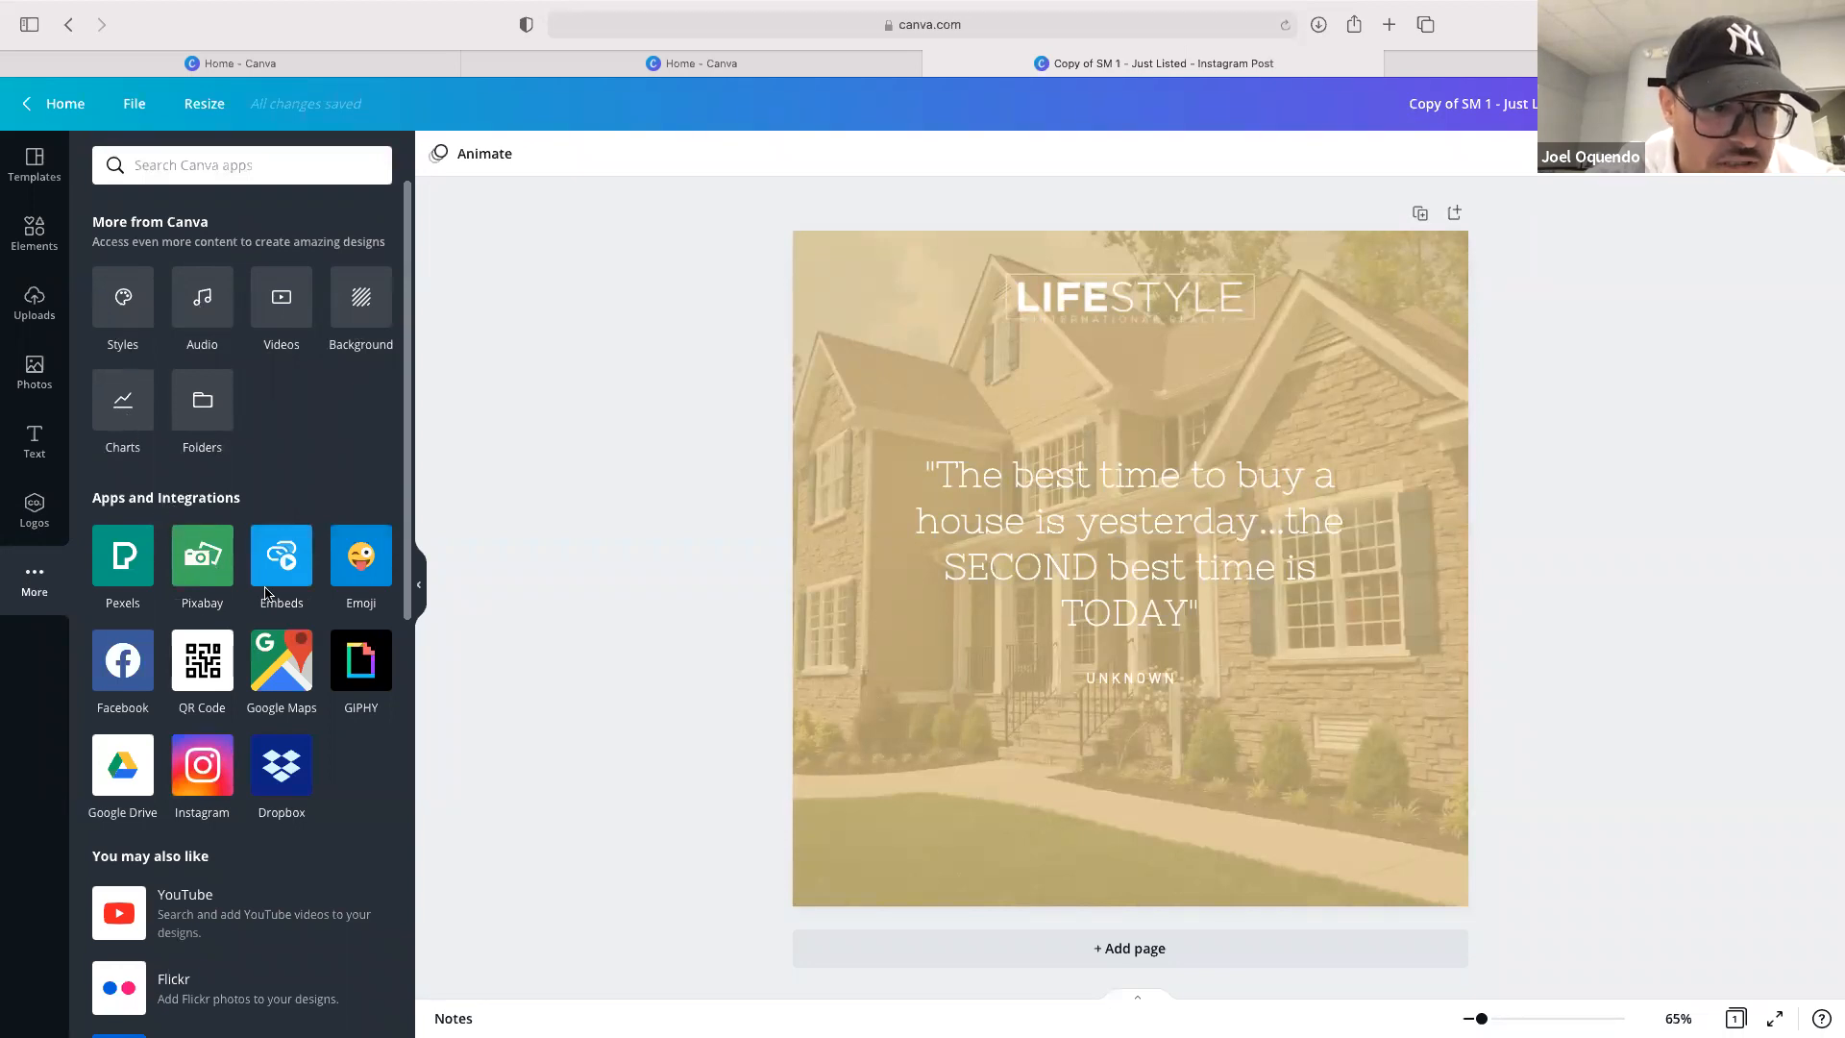
scroll(366, 753, down, 10)
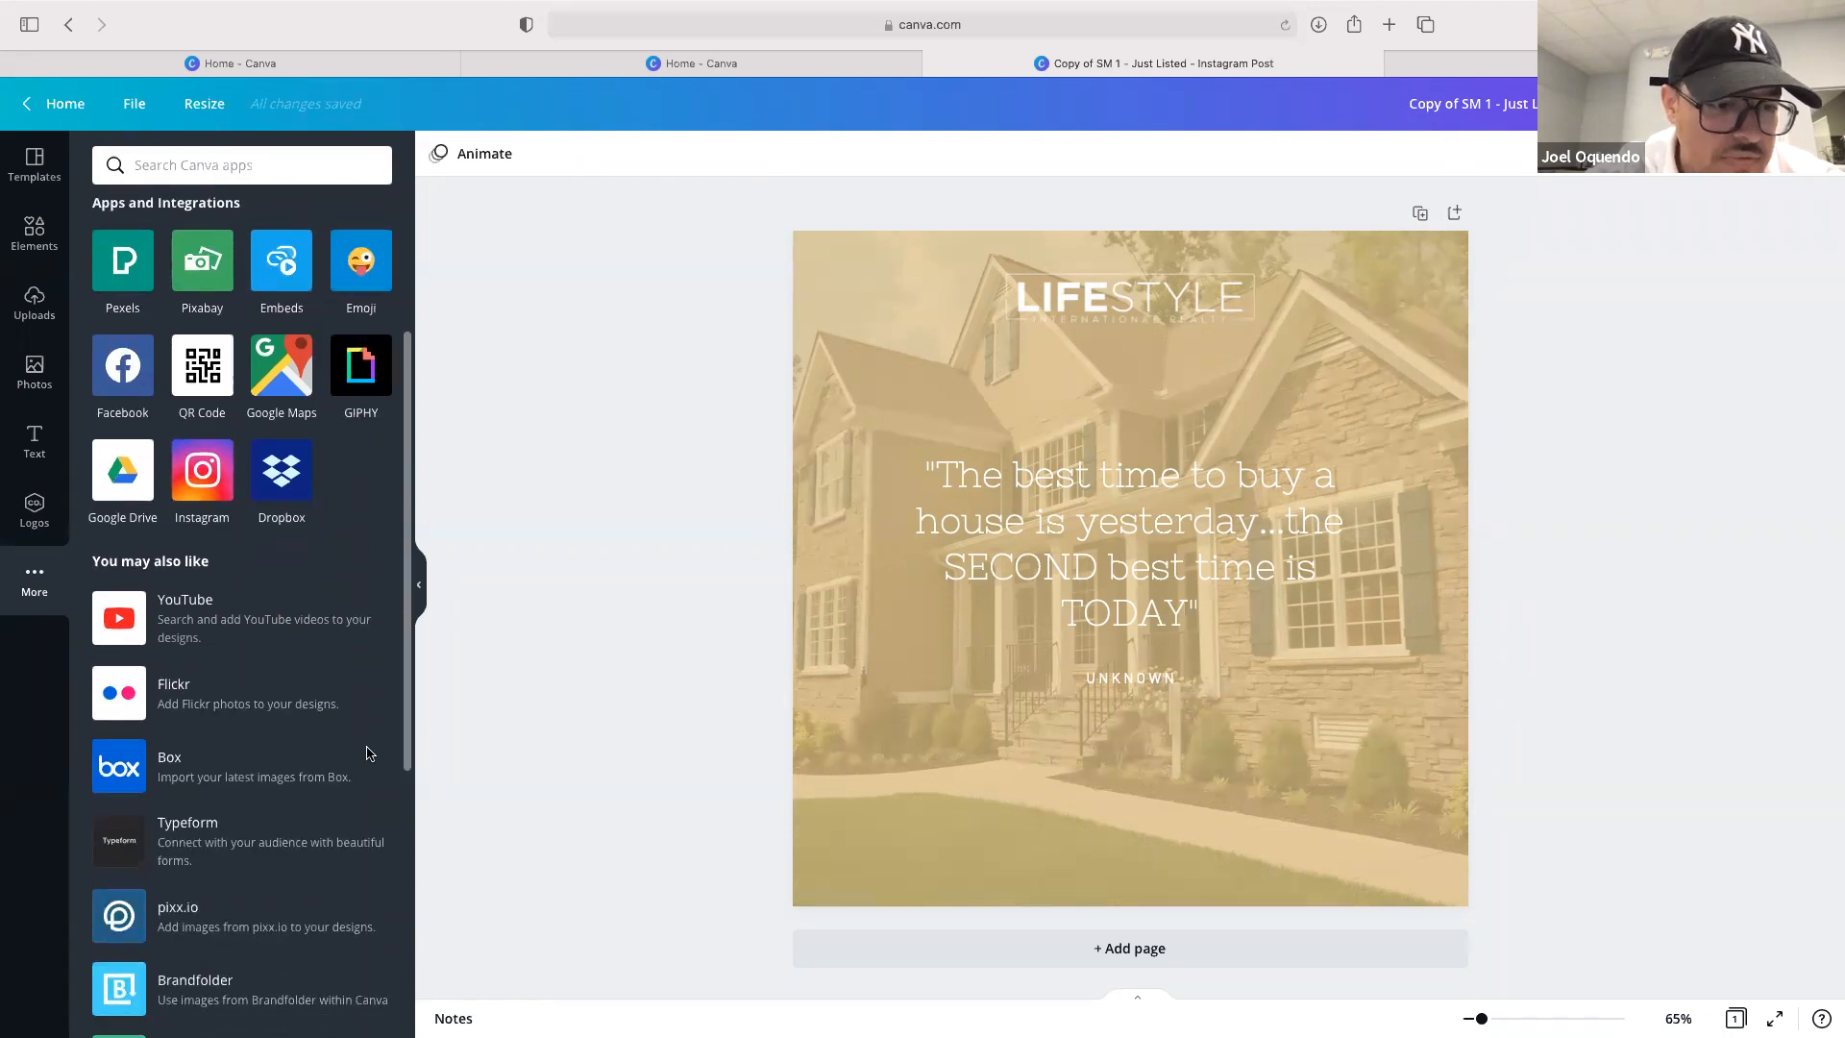
scroll(366, 754, up, 10)
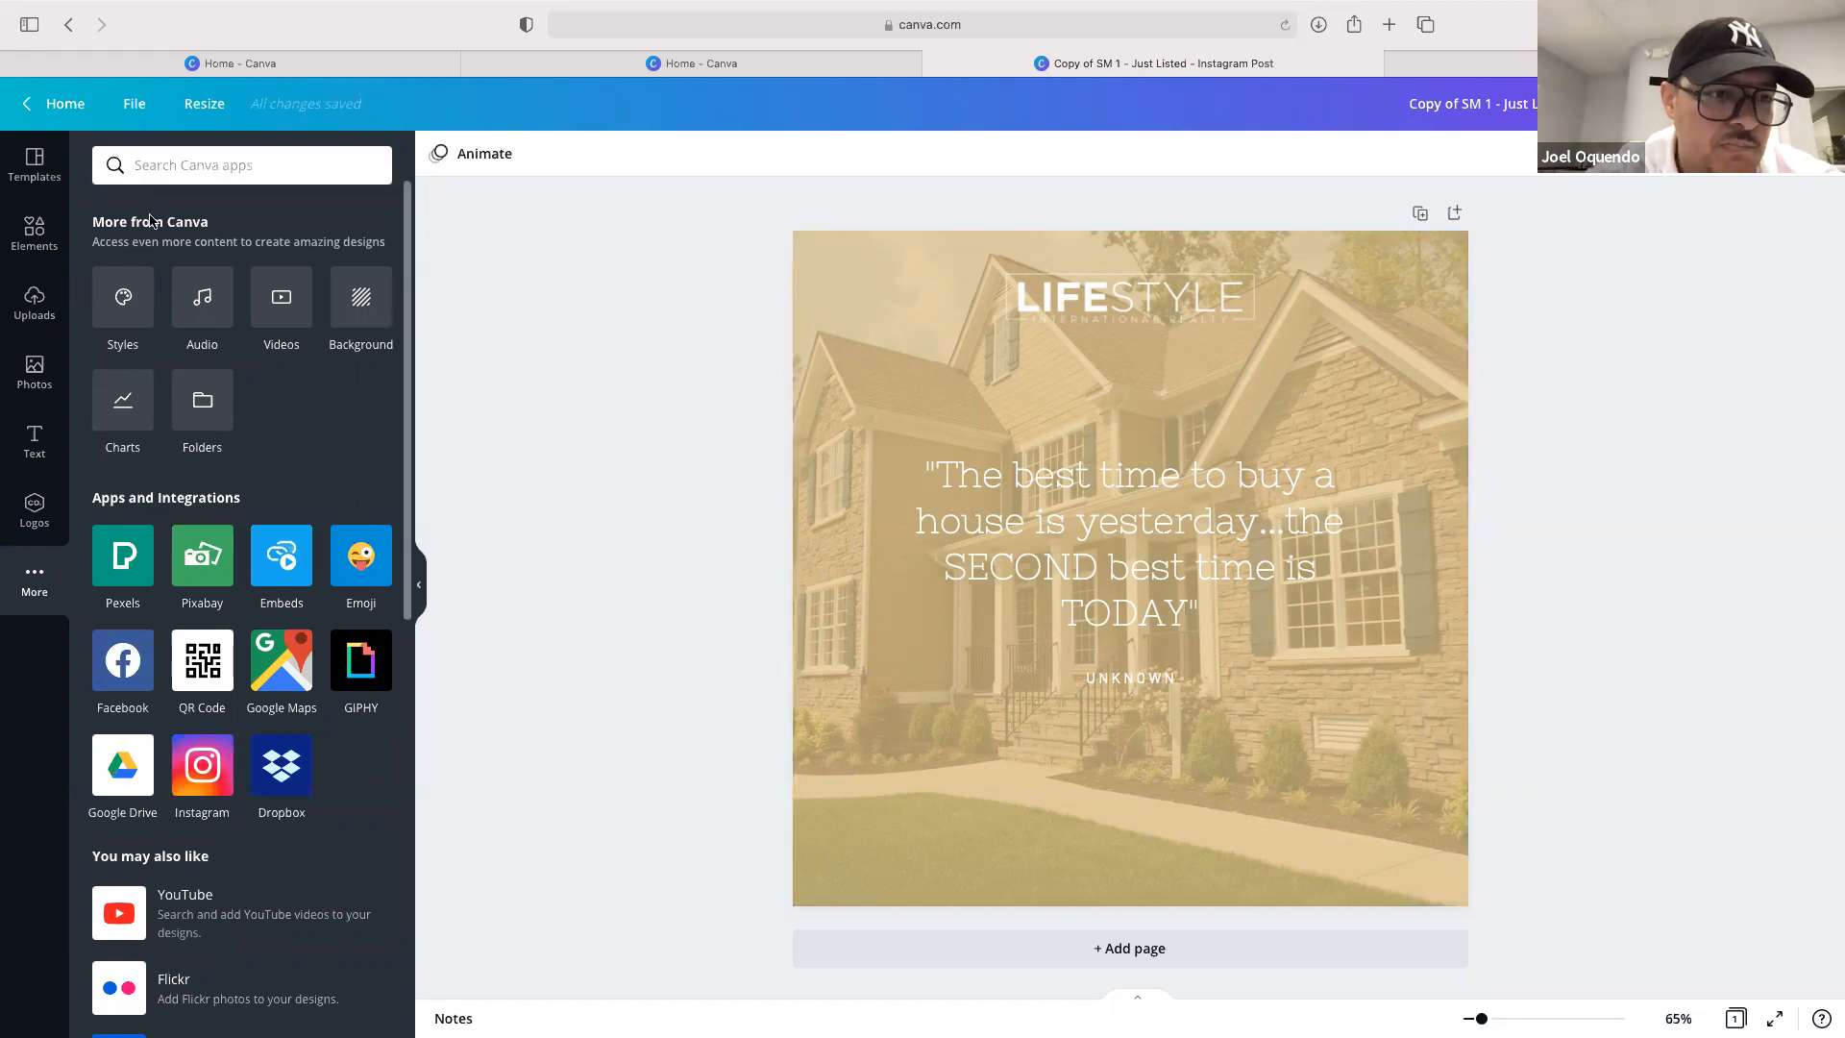
click(29, 165)
click(35, 440)
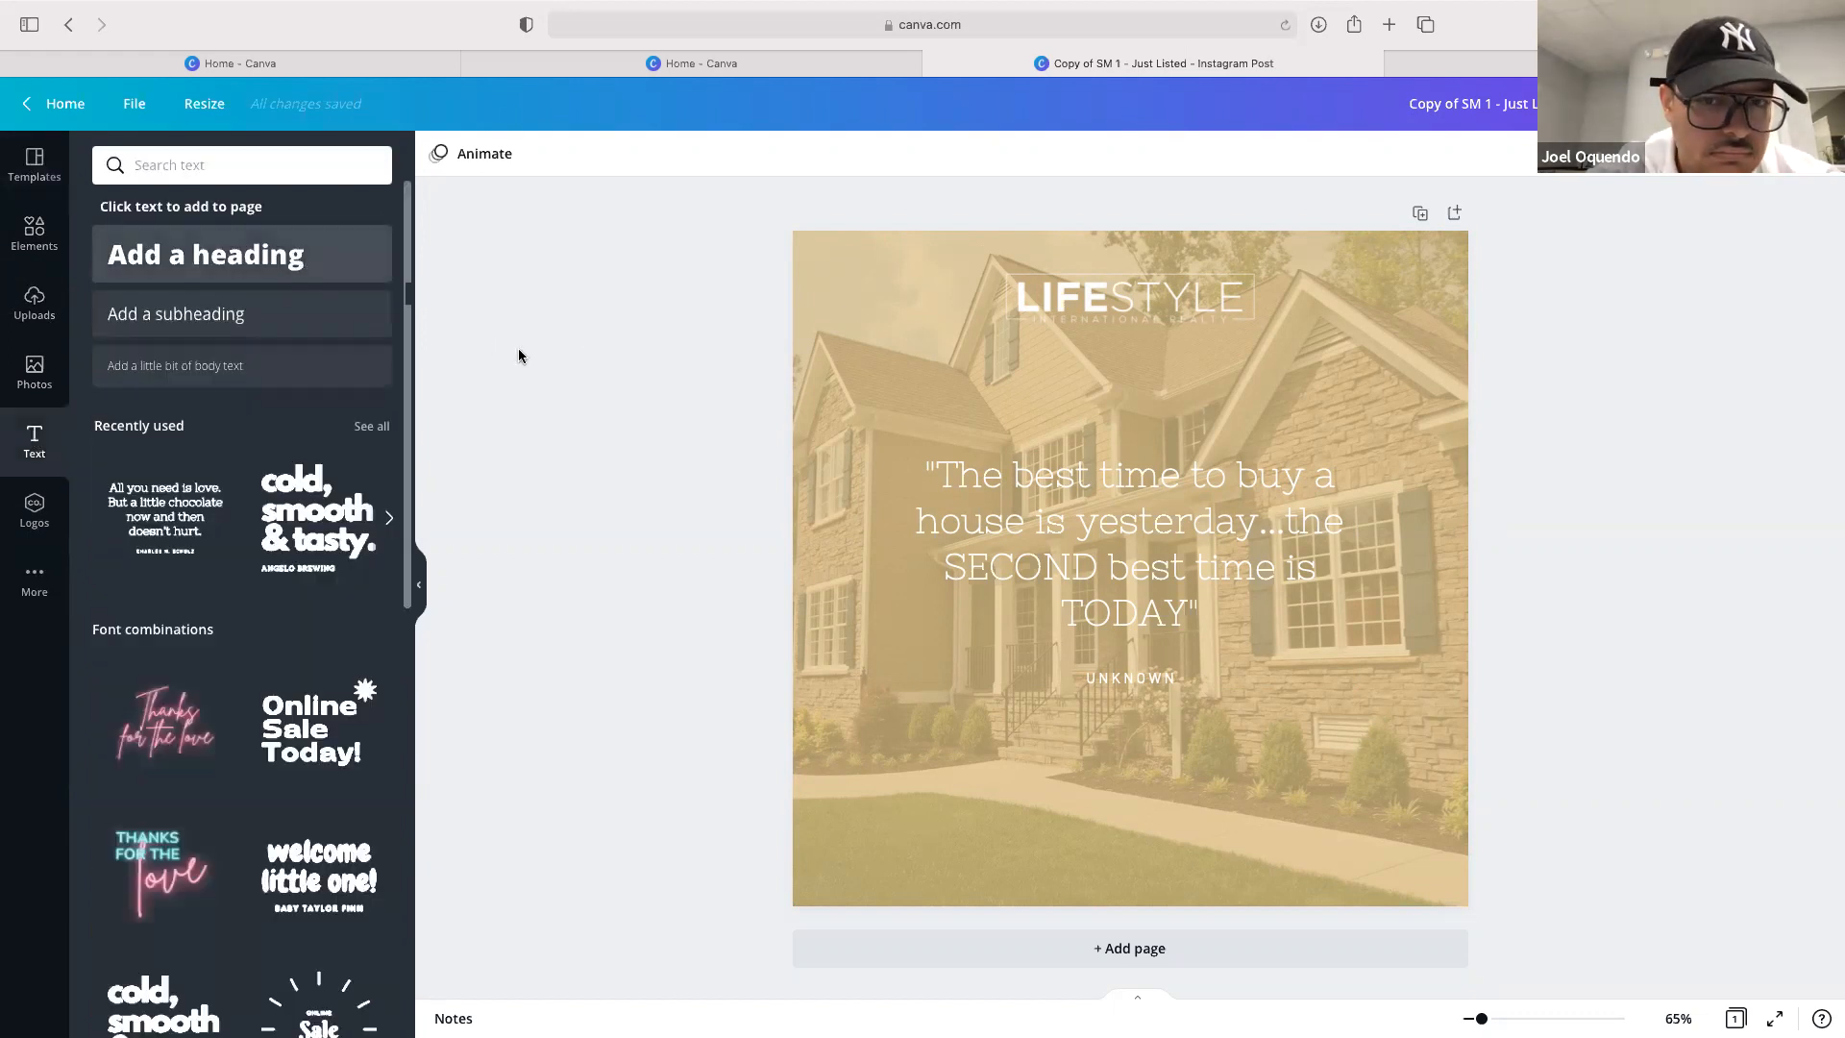
Select the quote text group, browse the font list, and reduce the line spacing to 1.06
click(1092, 503)
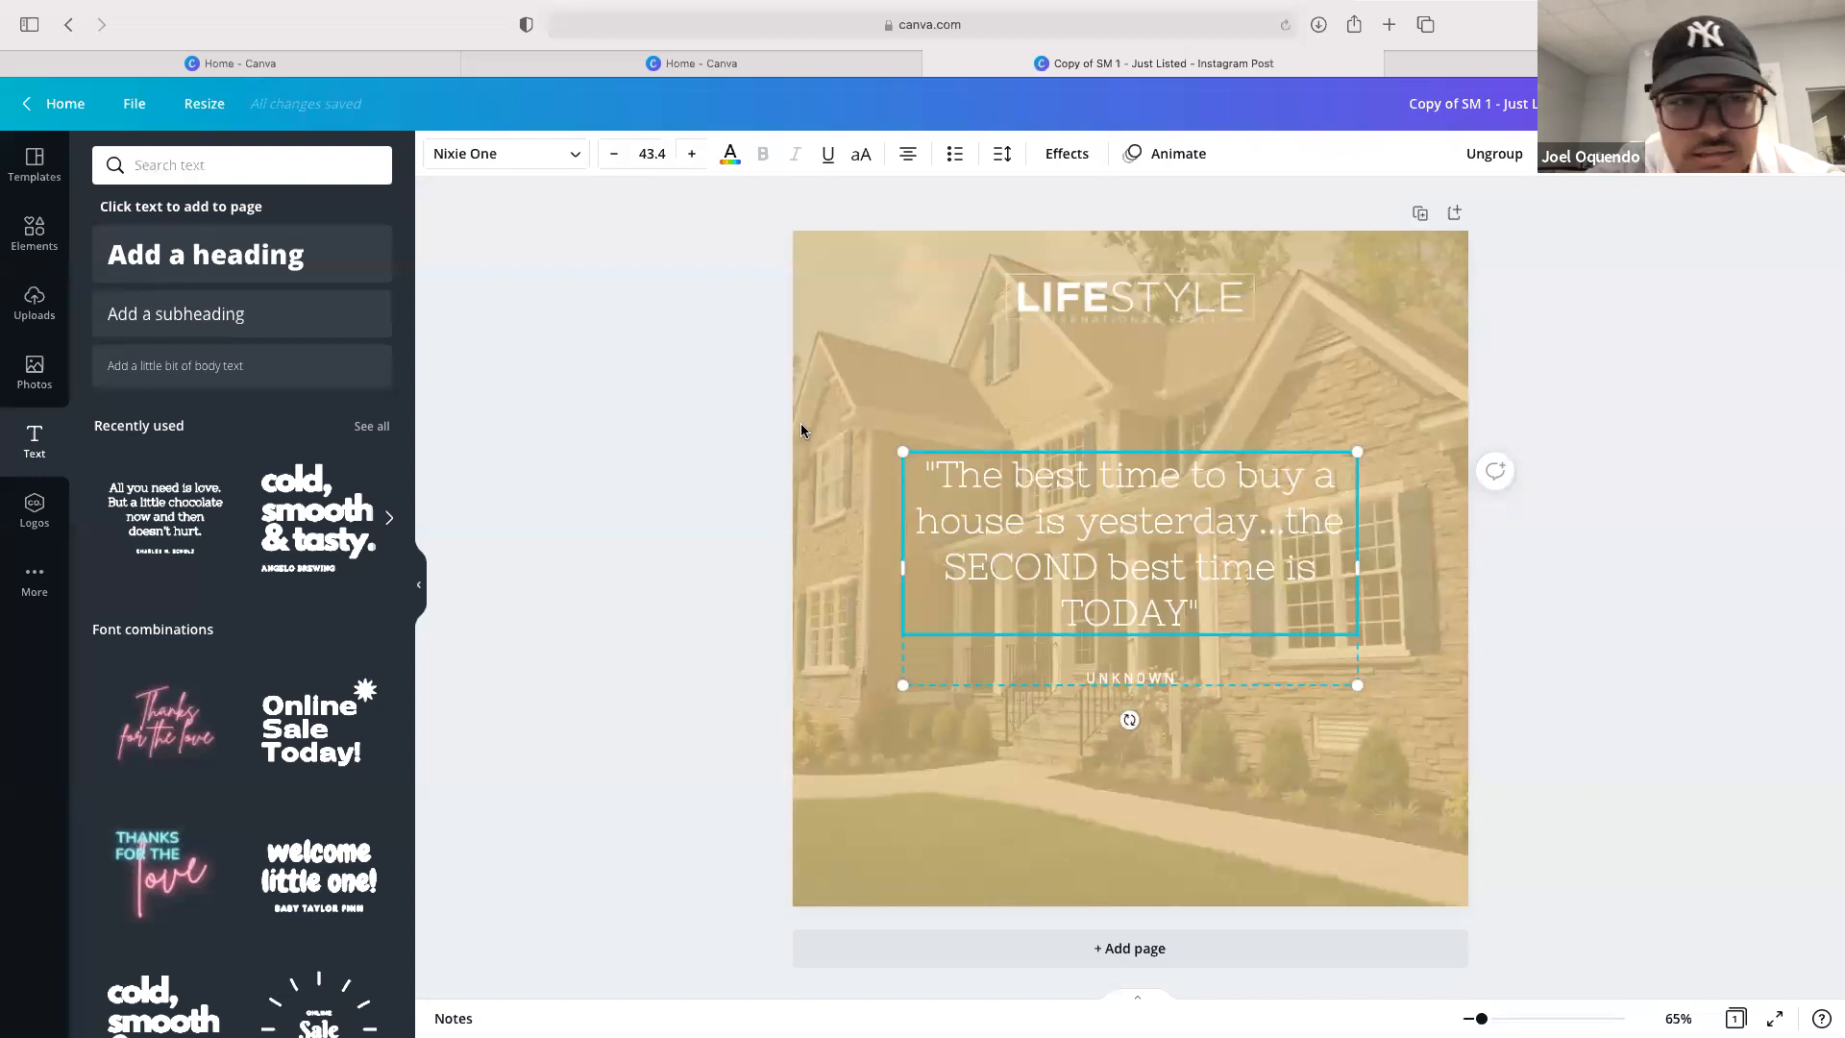
click(565, 155)
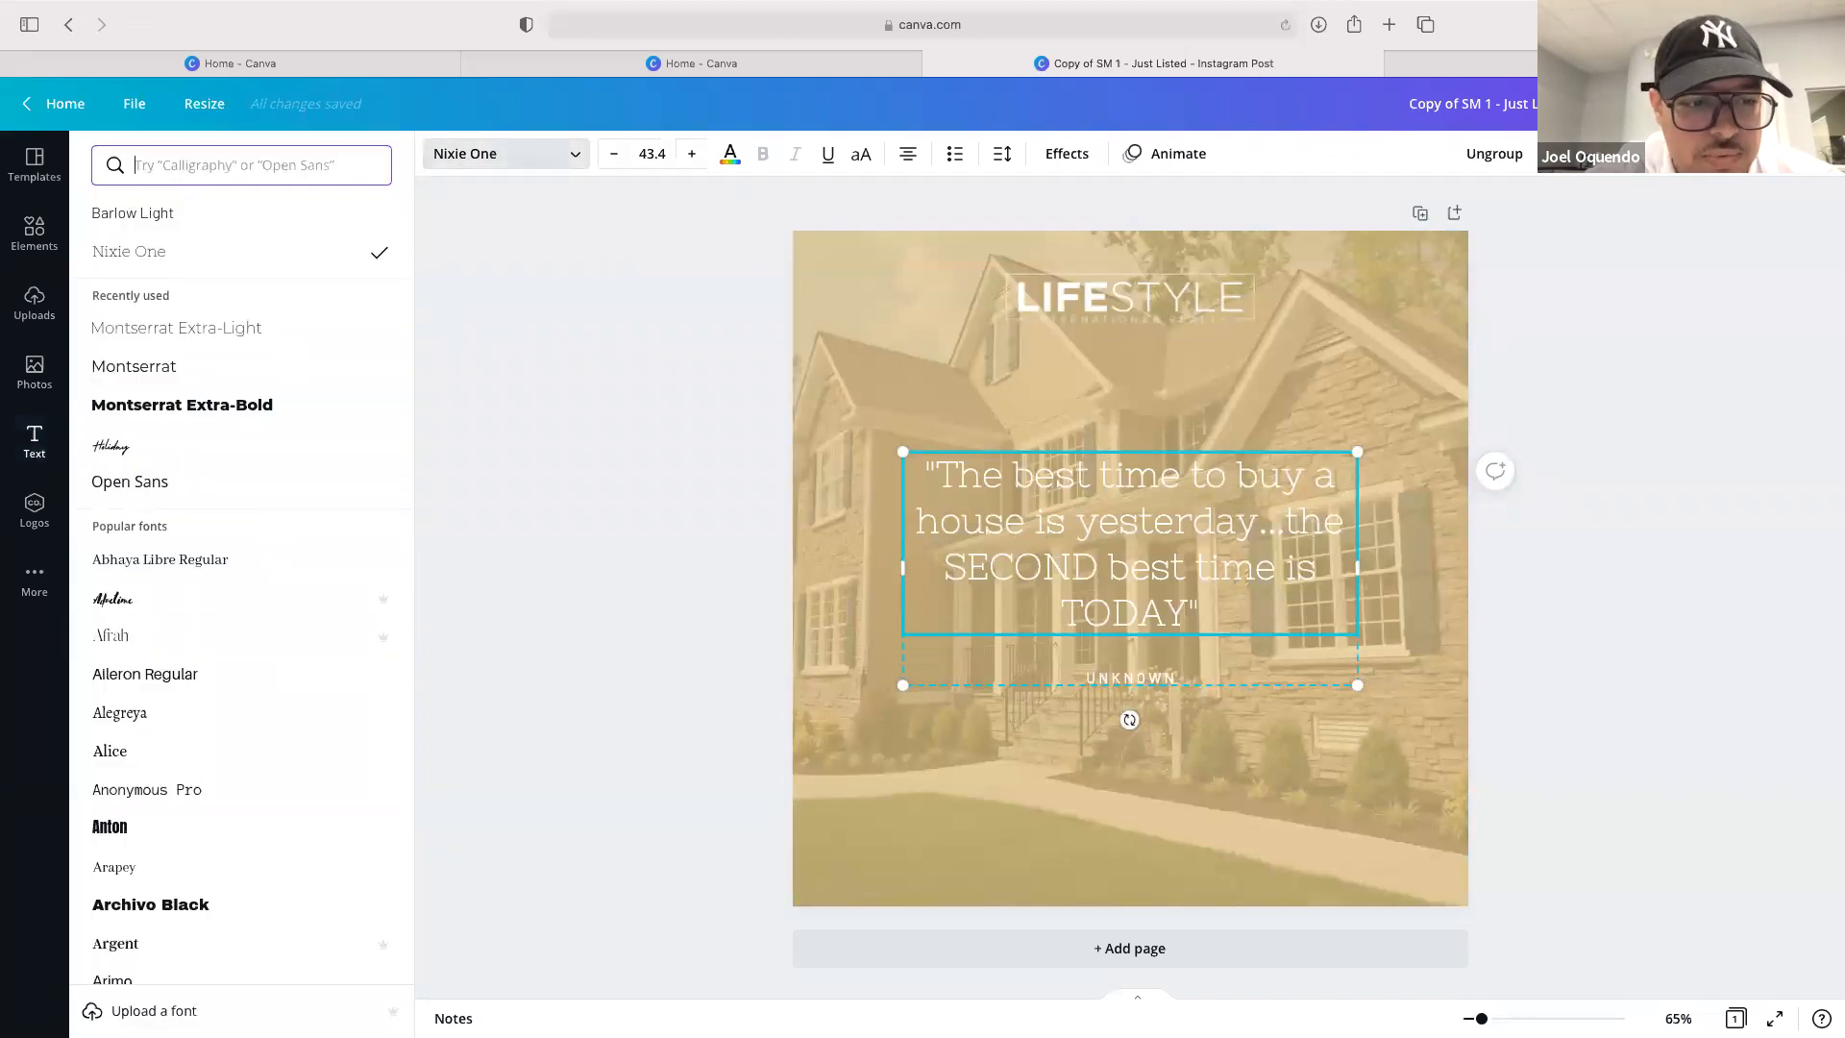
scroll(240, 865, down, 2)
scroll(250, 795, down, 15)
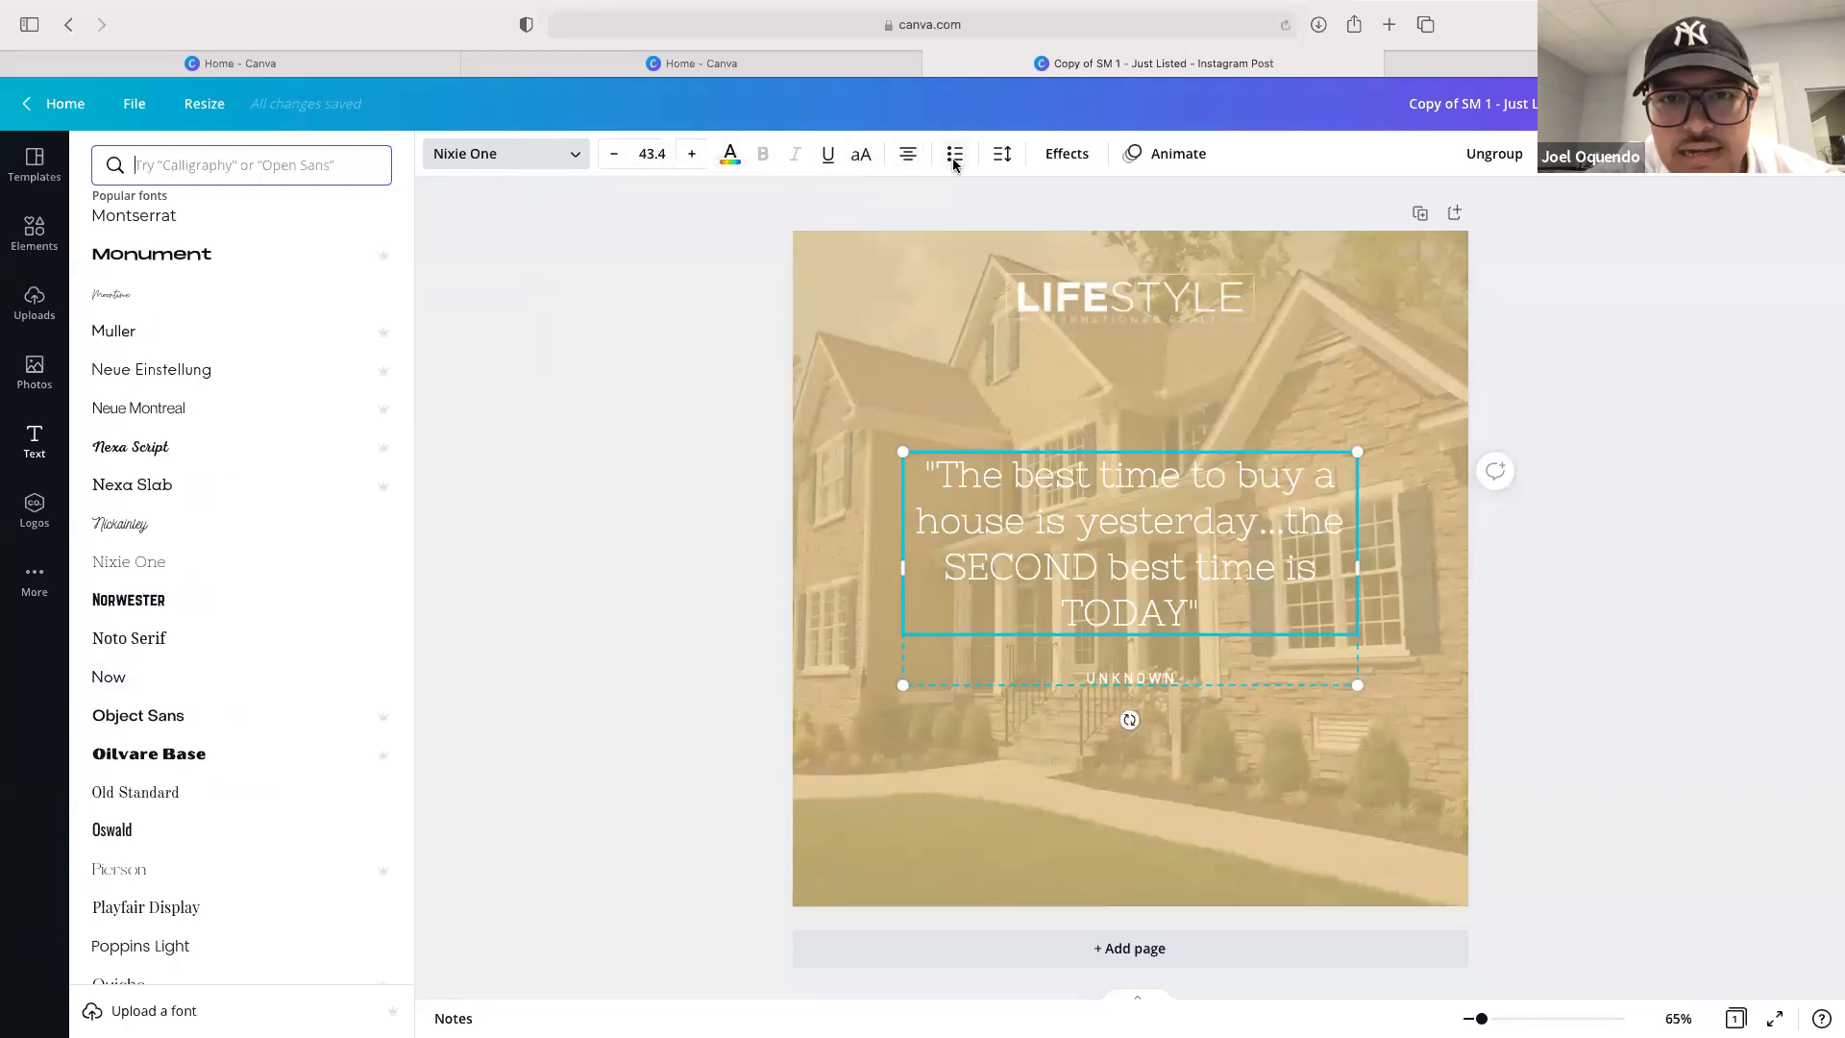
click(1003, 157)
drag(1149, 225, 1158, 262)
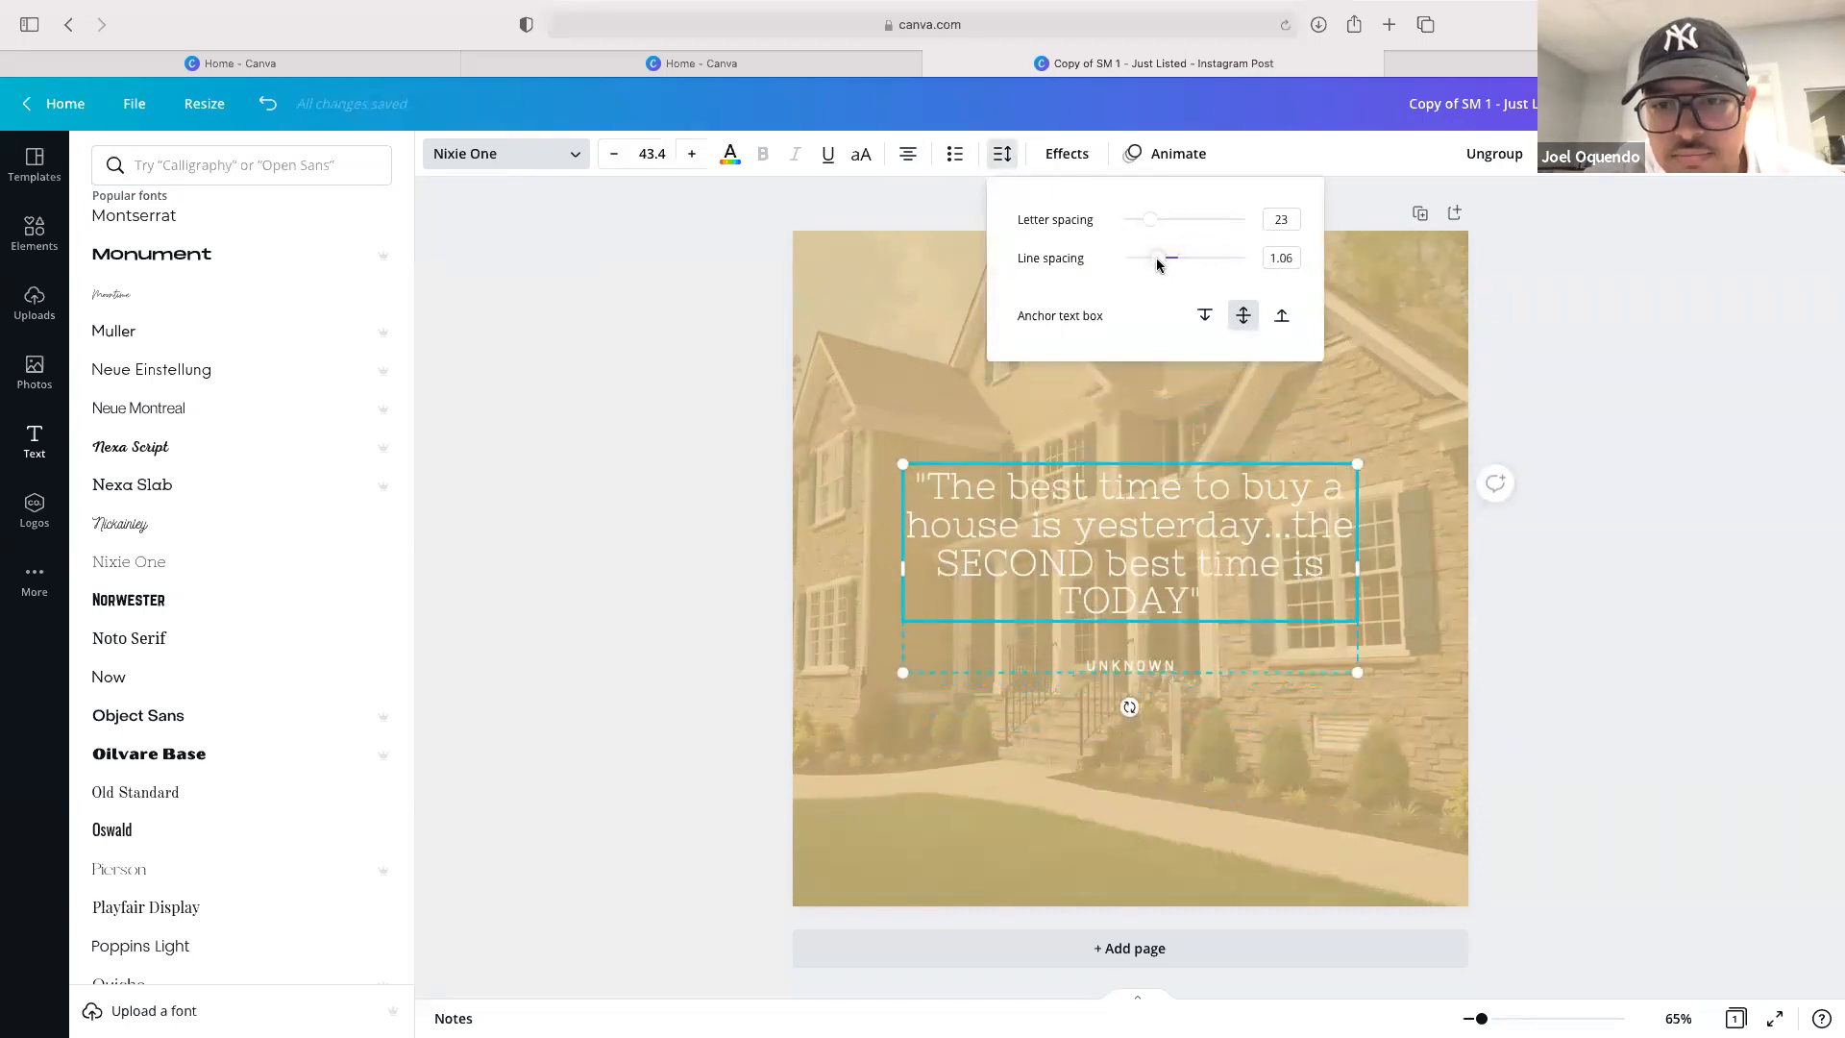
Apply a black Shadow effect to the quote text with blur 100 and transparency 100
click(1056, 157)
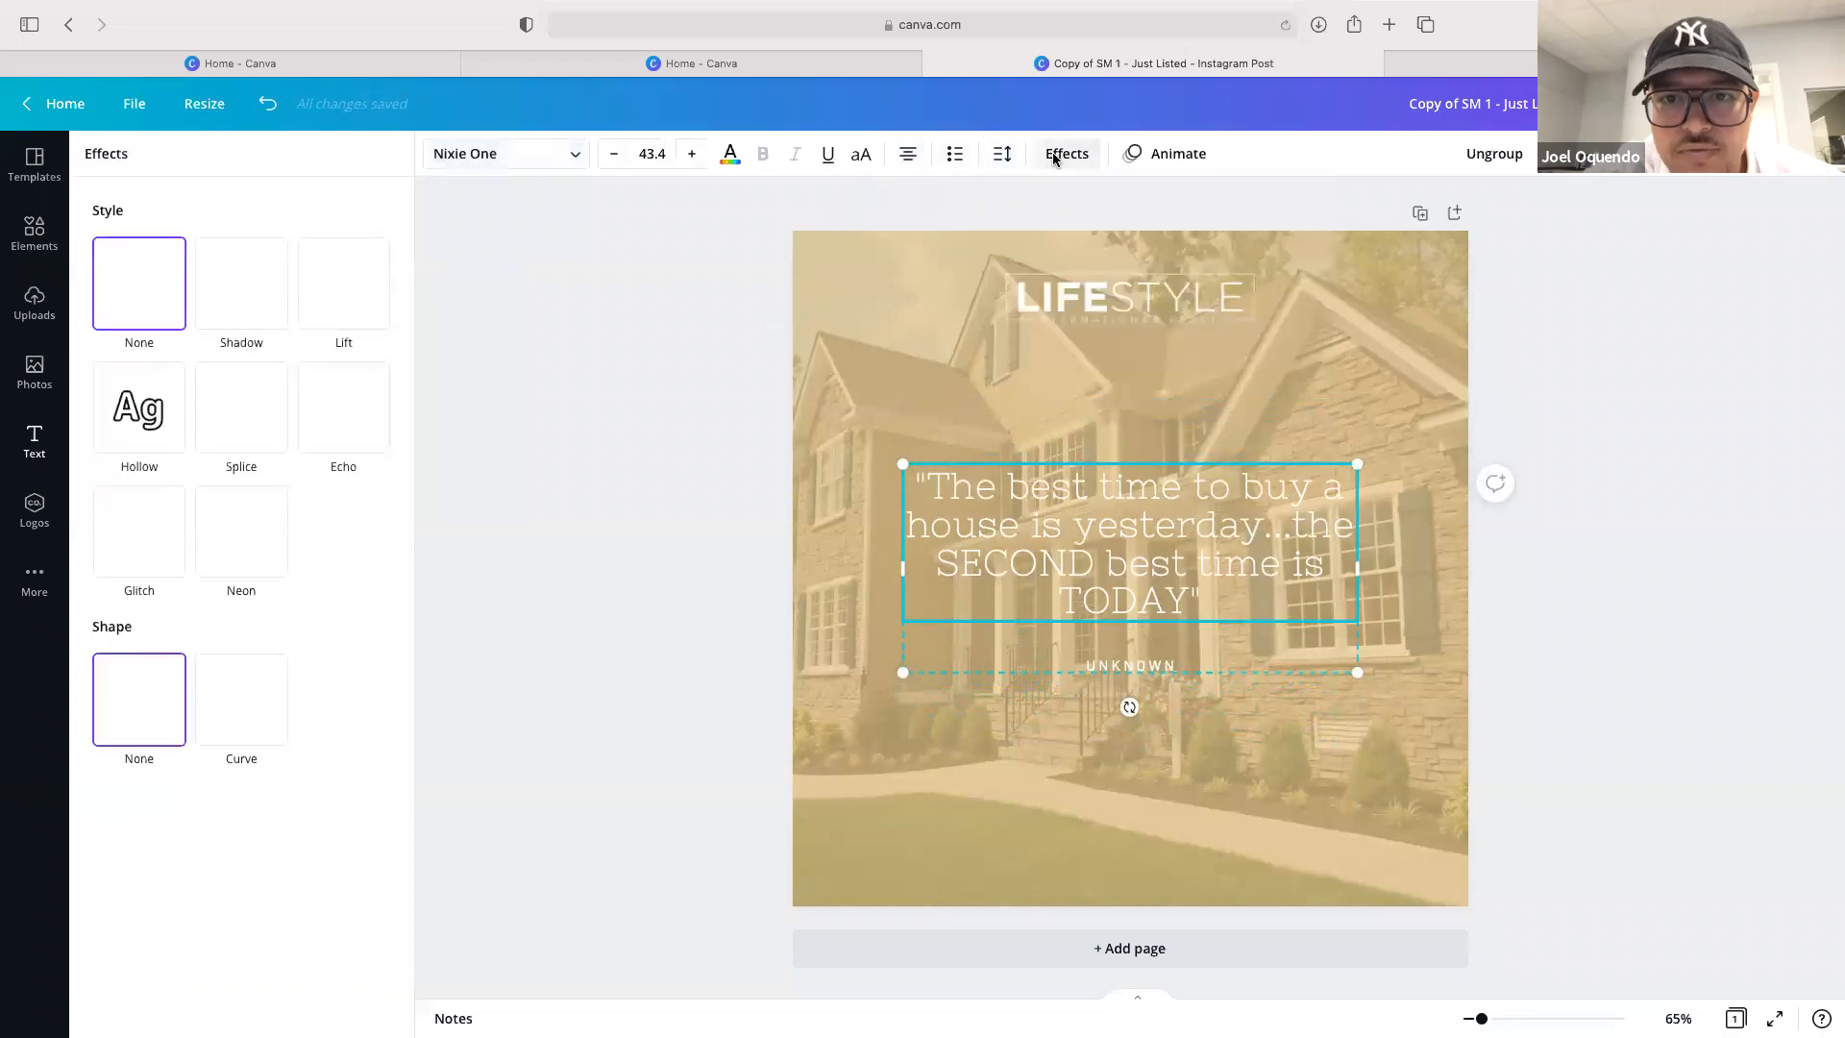
click(234, 298)
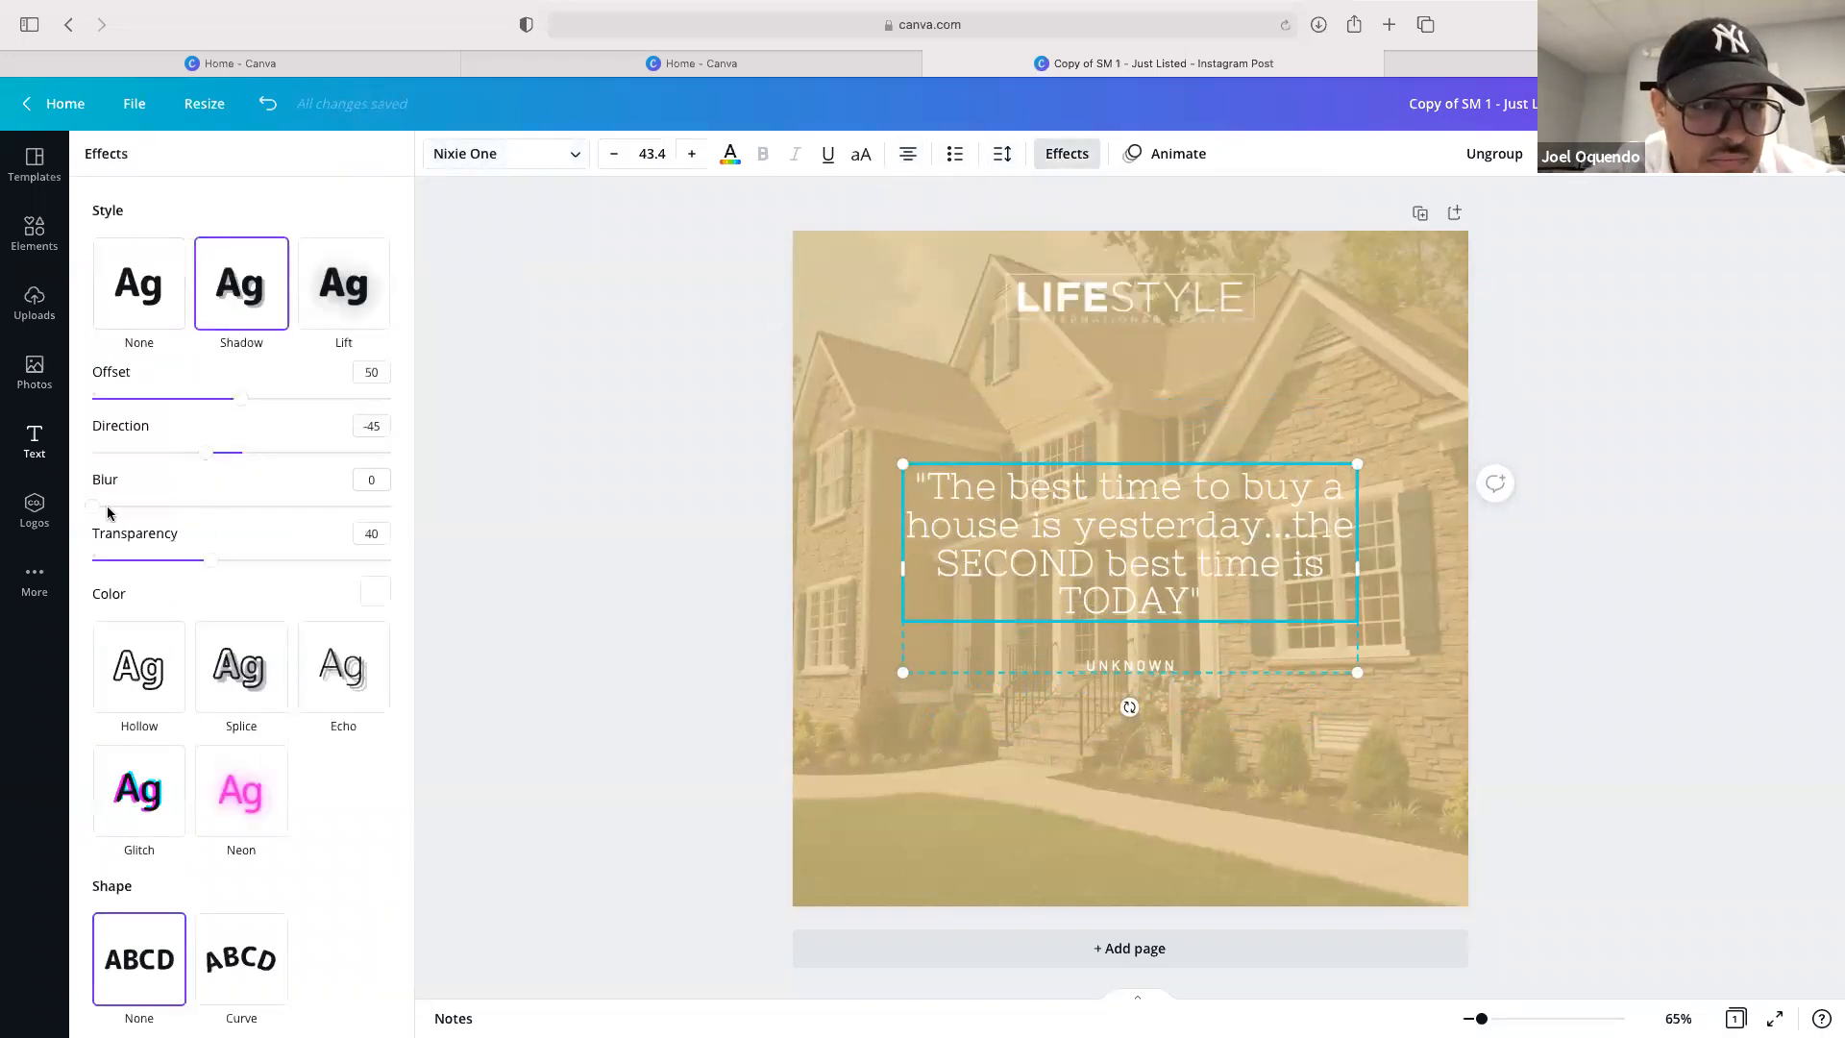
click(375, 593)
click(123, 755)
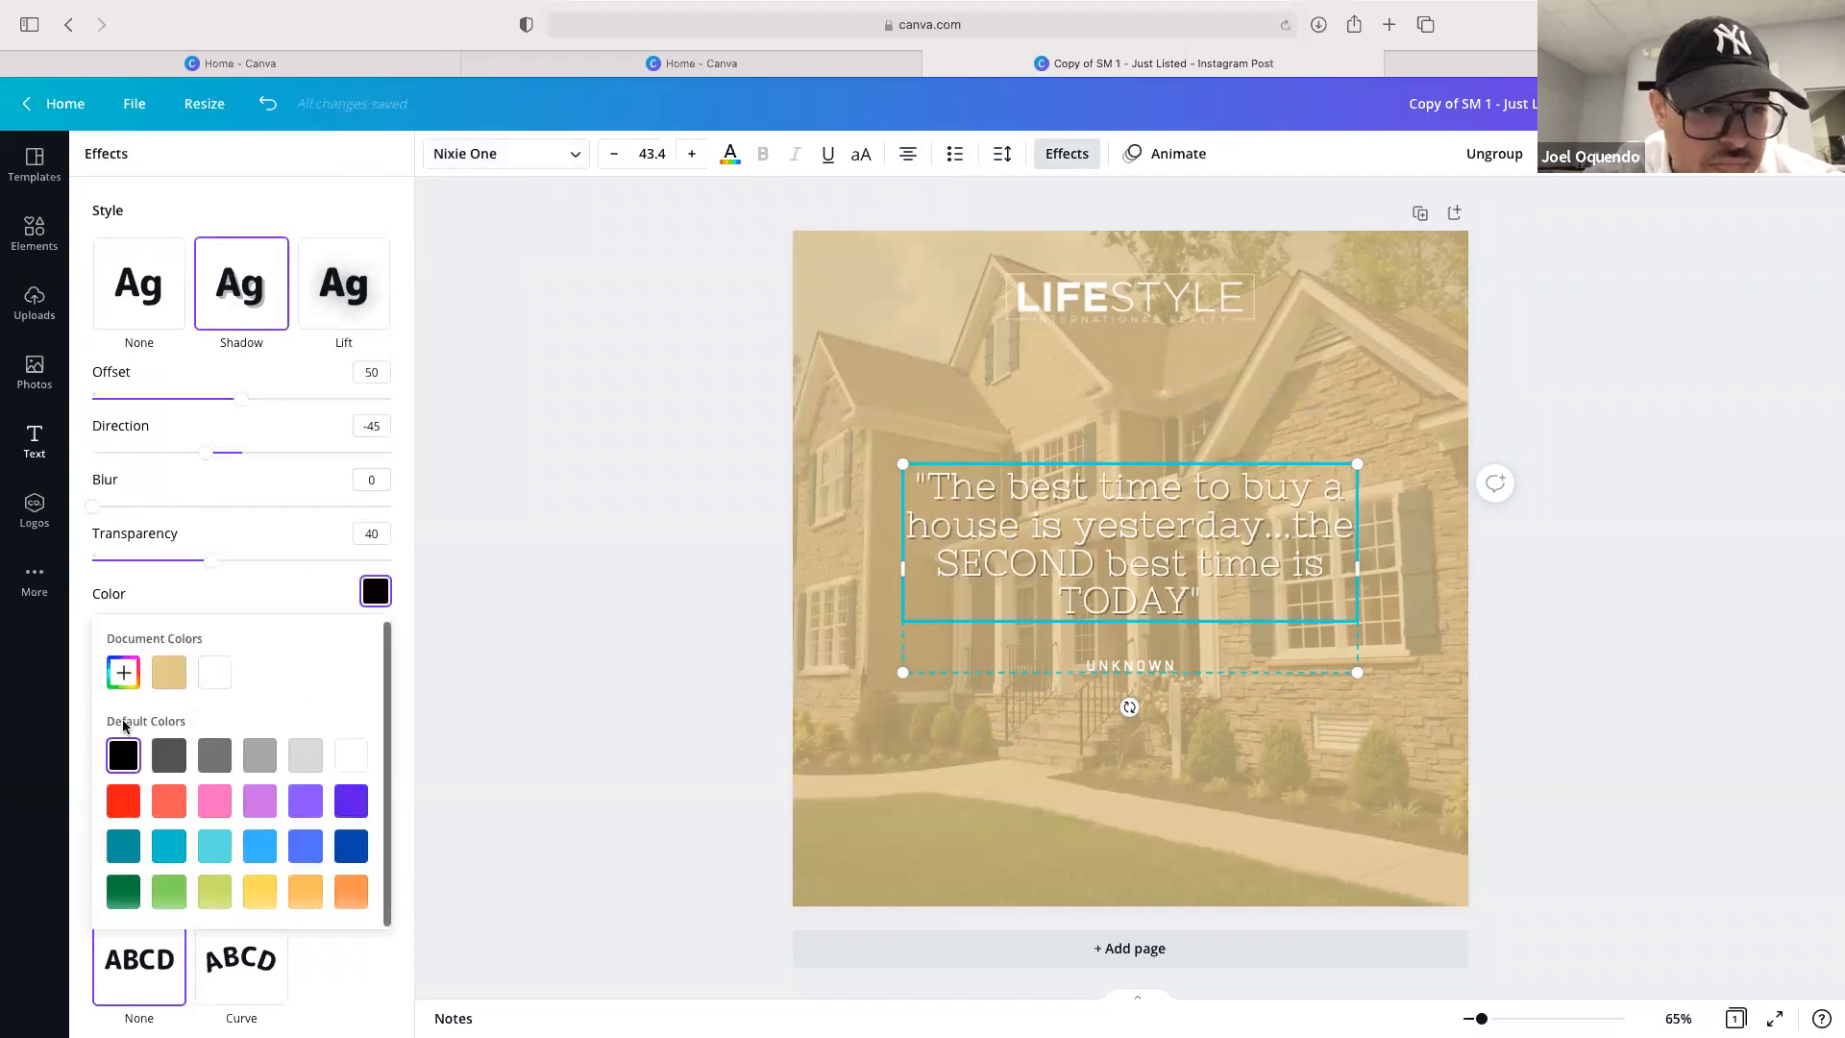
drag(204, 563, 445, 559)
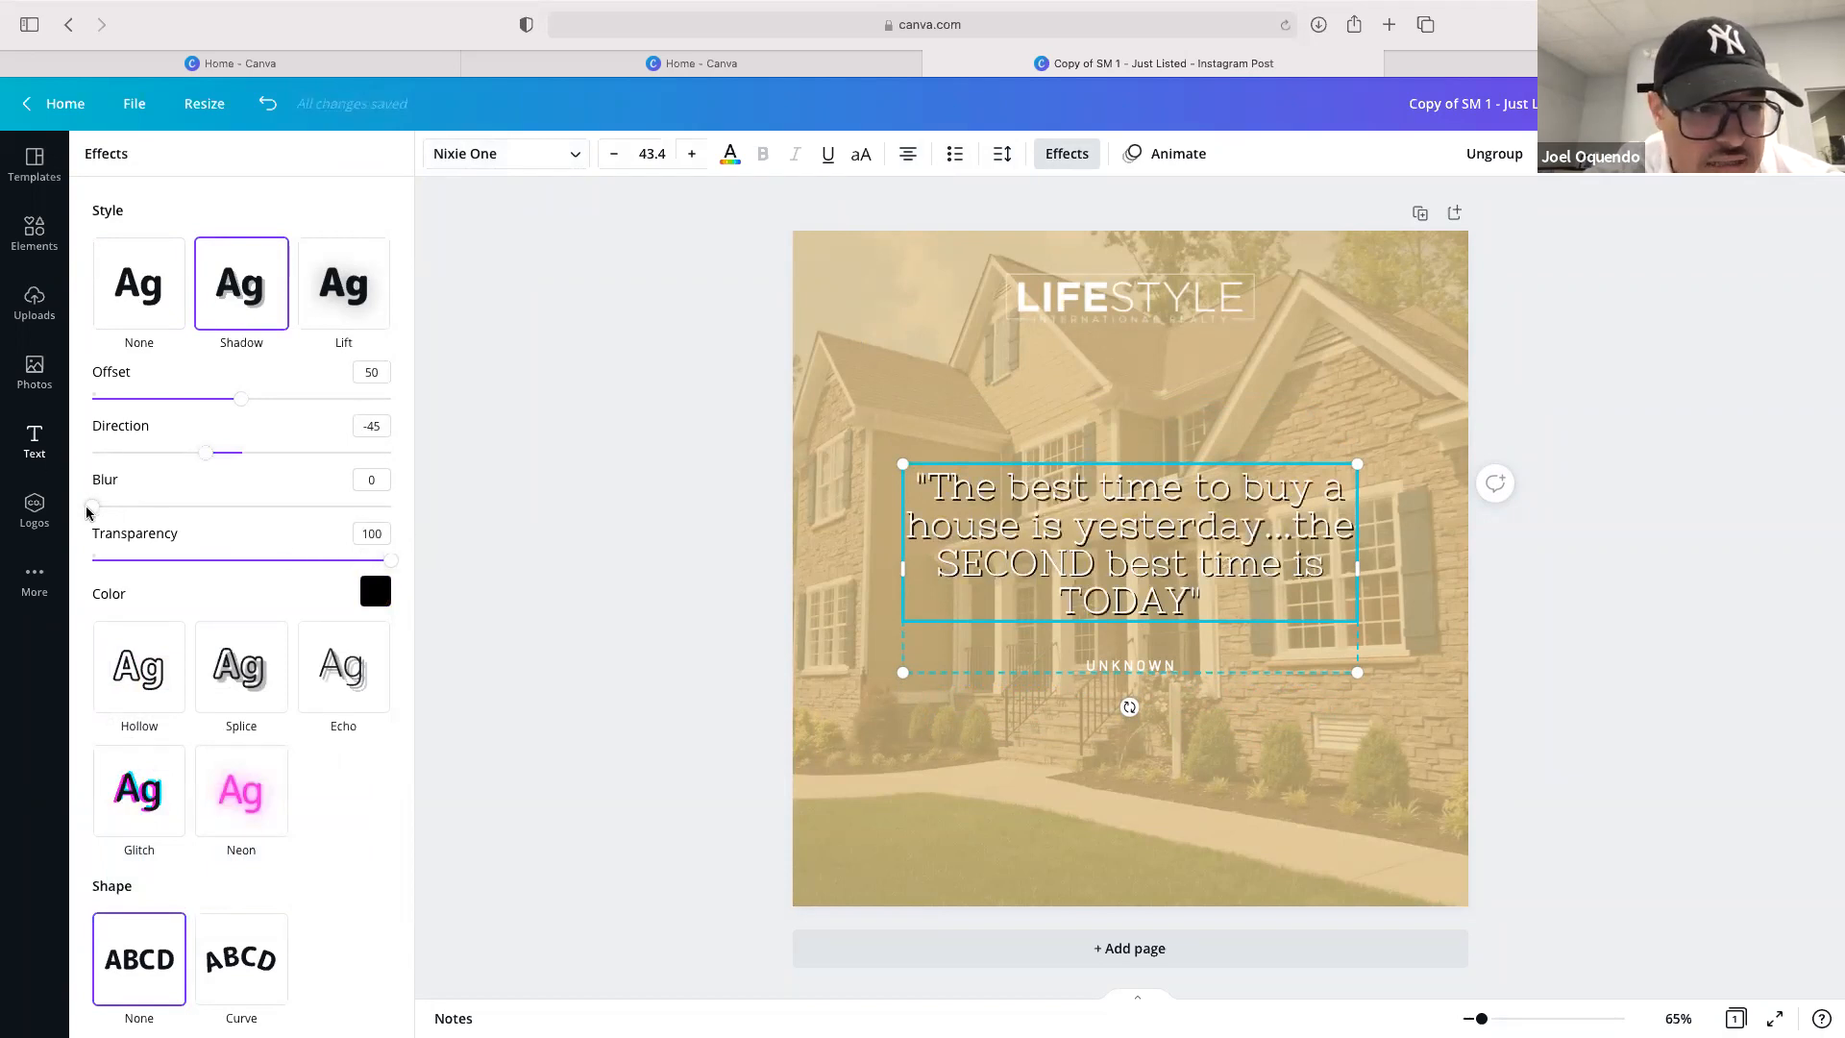
drag(87, 513, 436, 487)
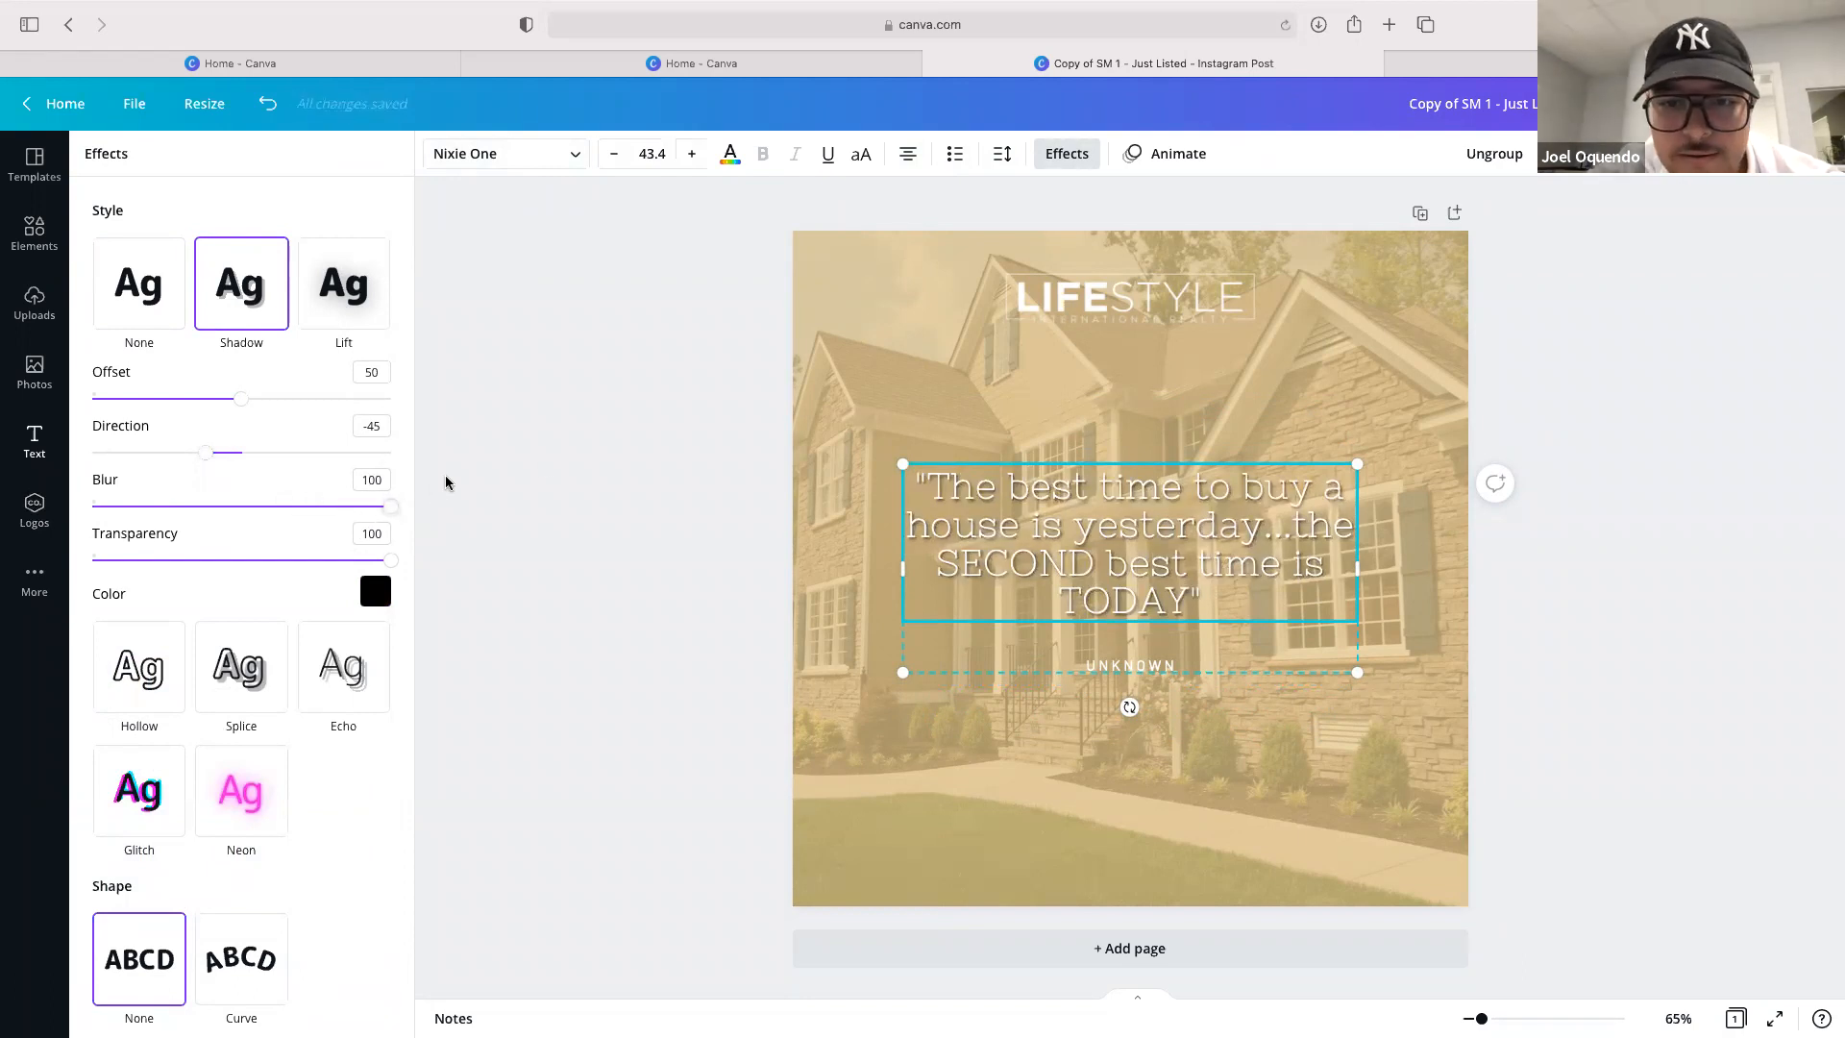
click(819, 514)
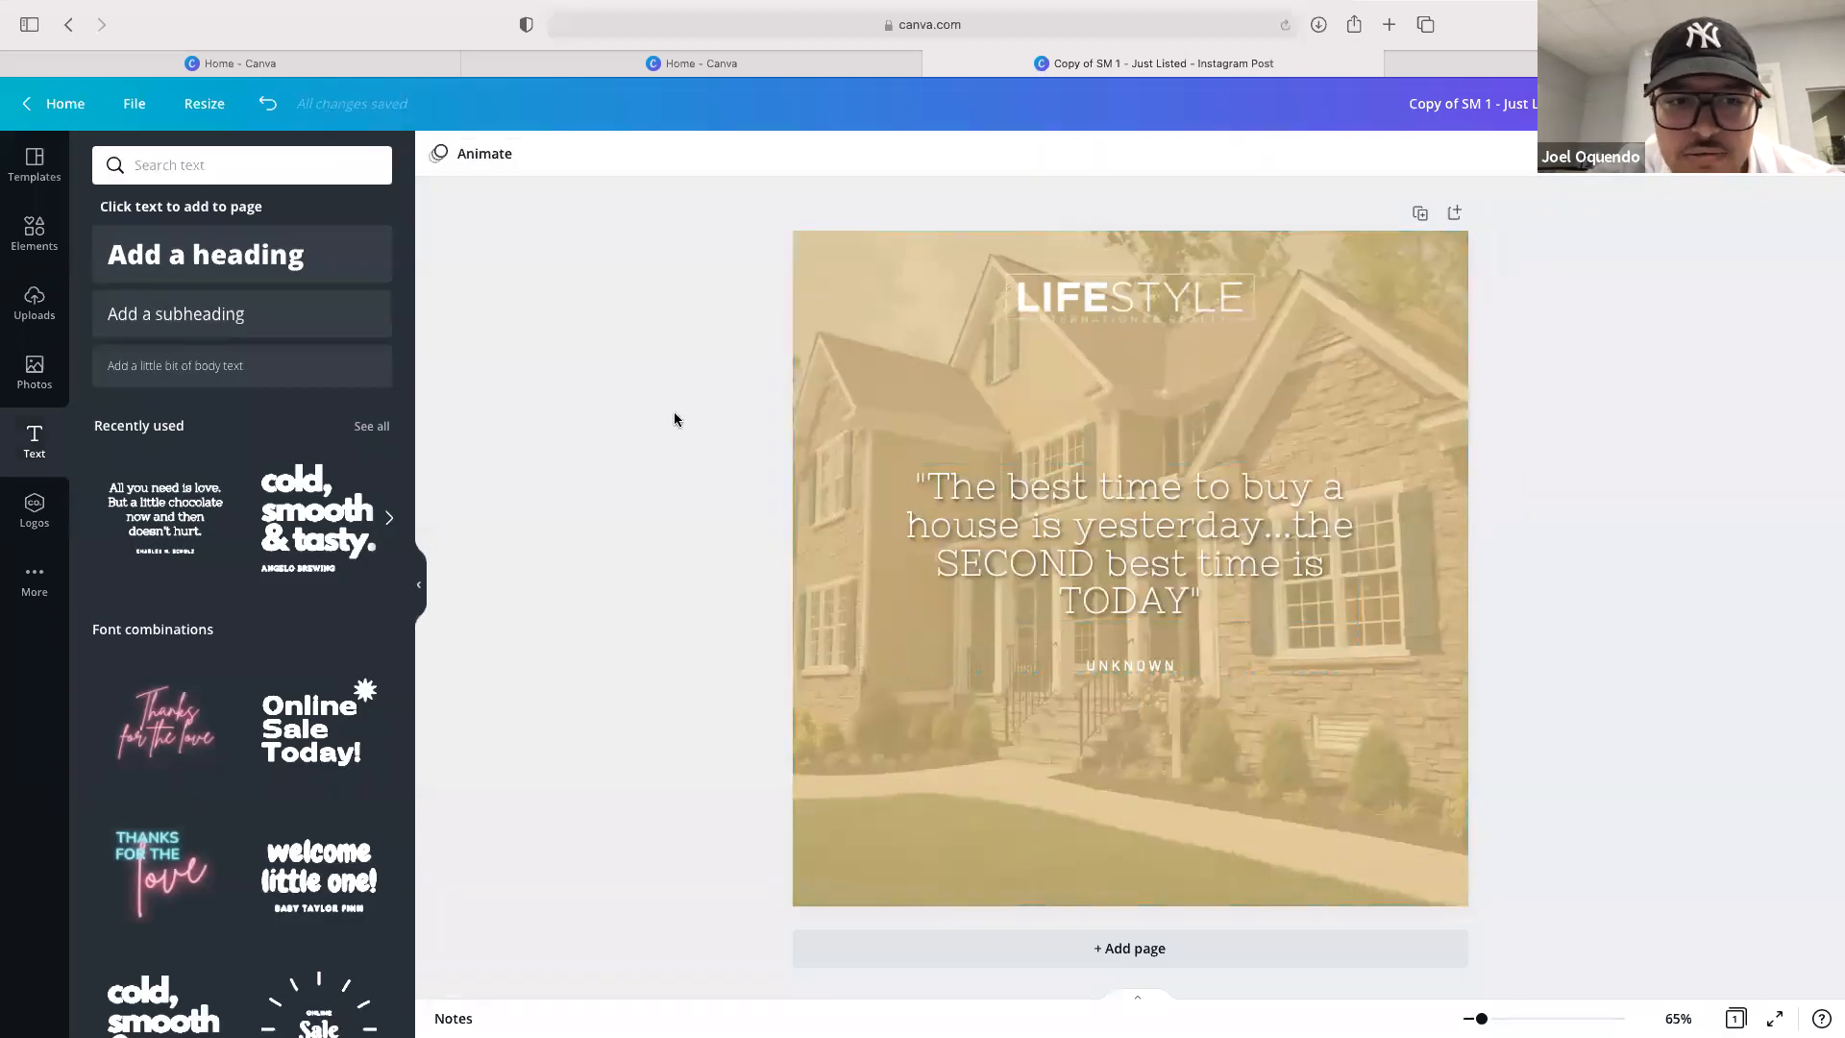
Apply the Bounce text animation to the quote text
click(1059, 500)
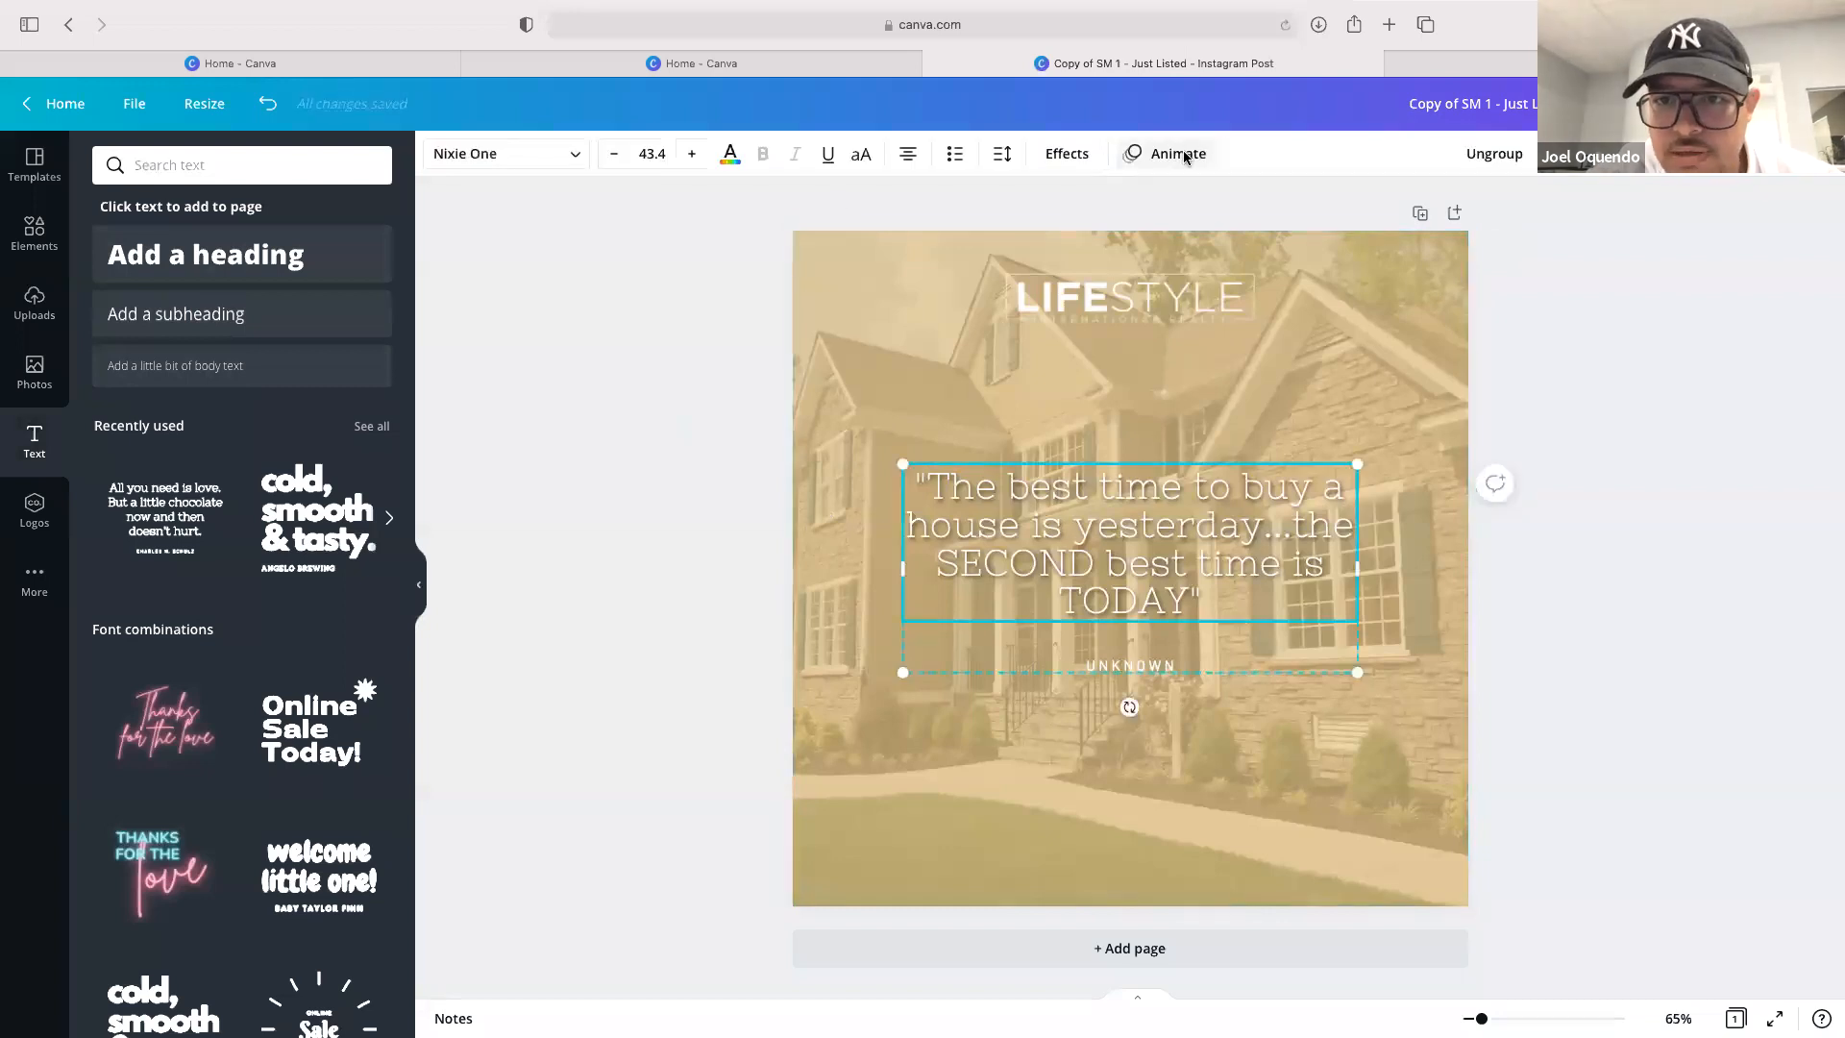
click(1178, 153)
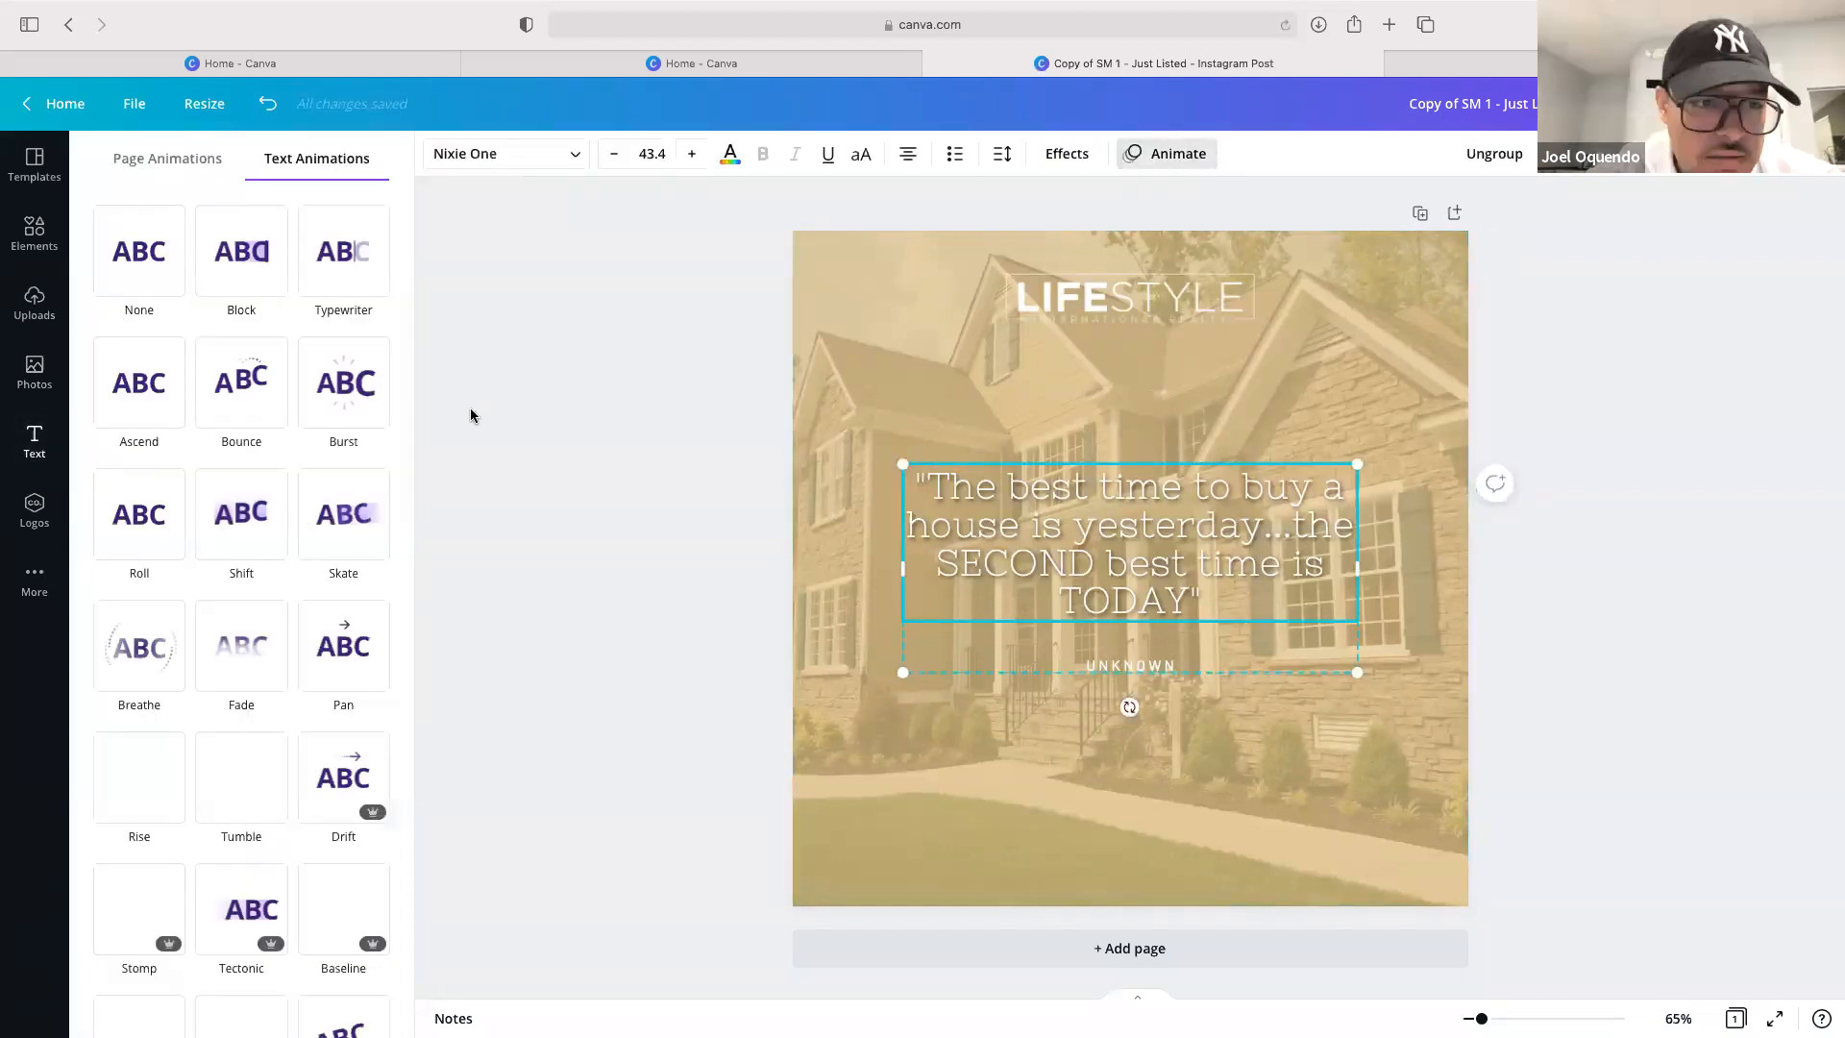
click(236, 375)
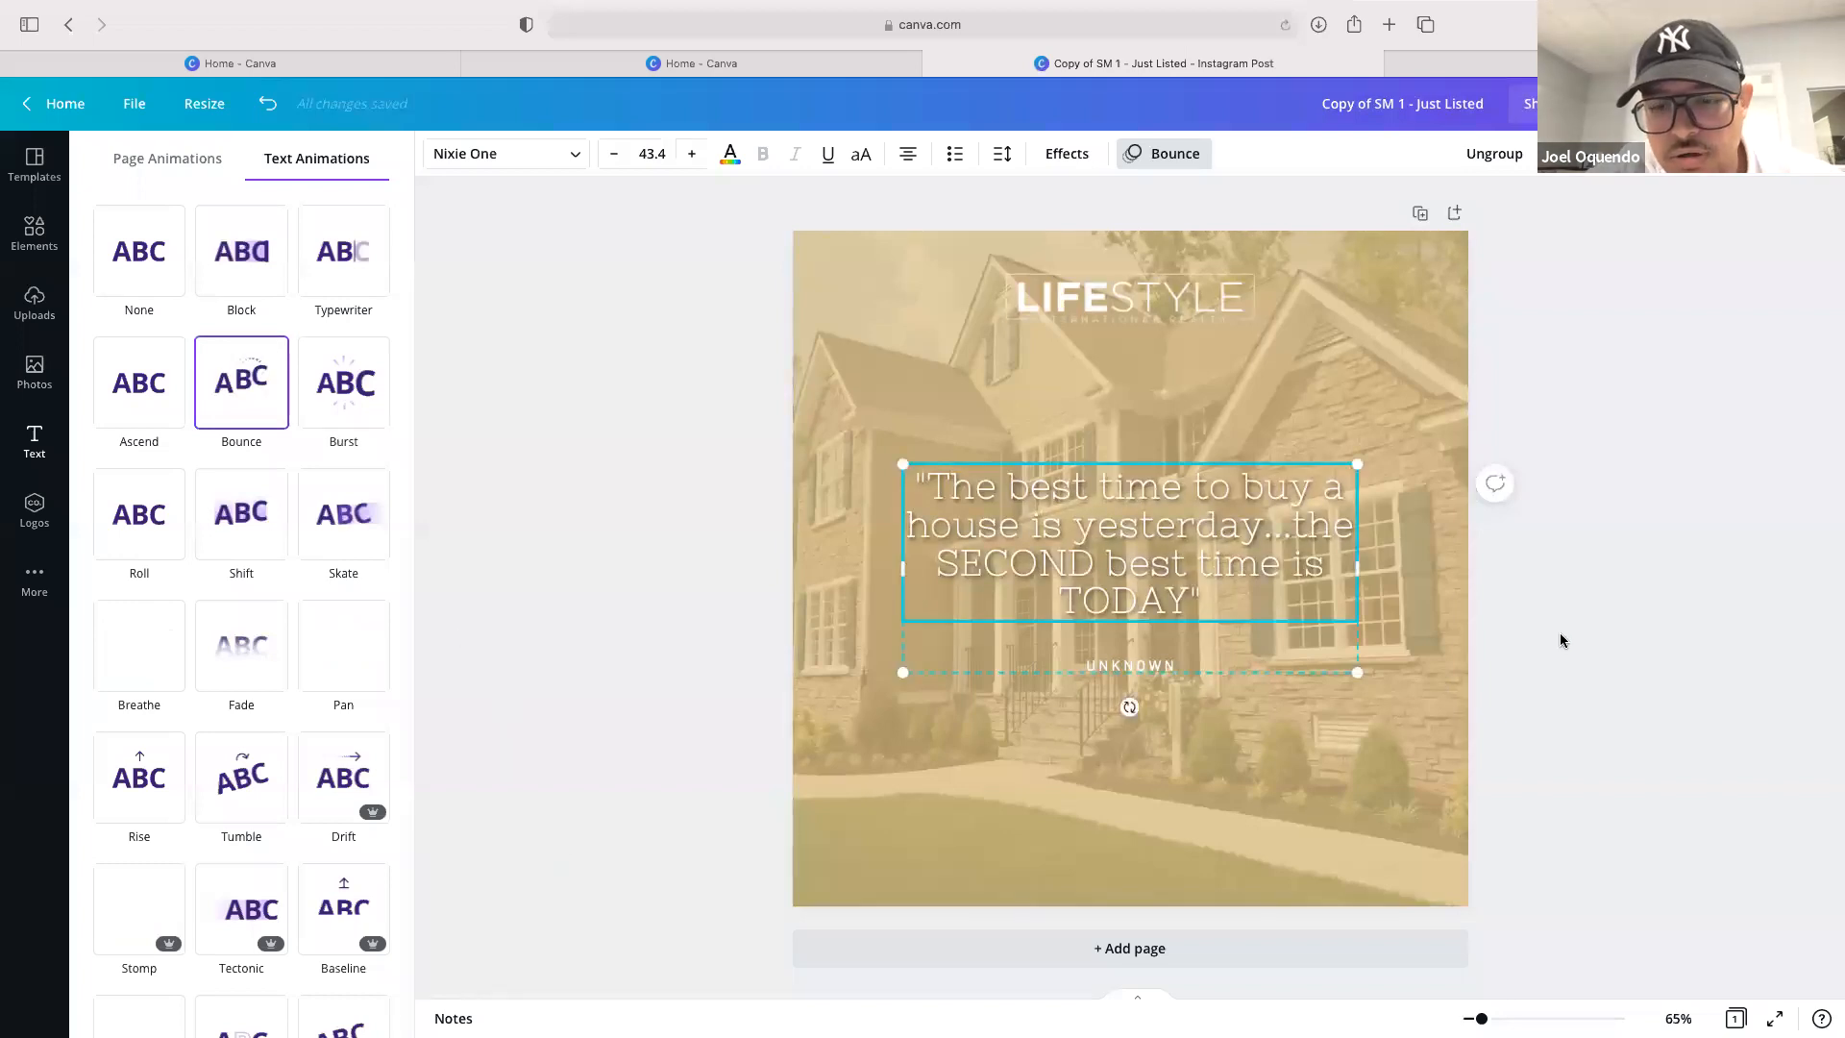
Apply the Bounce text animation to the UNKNOWN attribution line and briefly open the share menu
click(1147, 666)
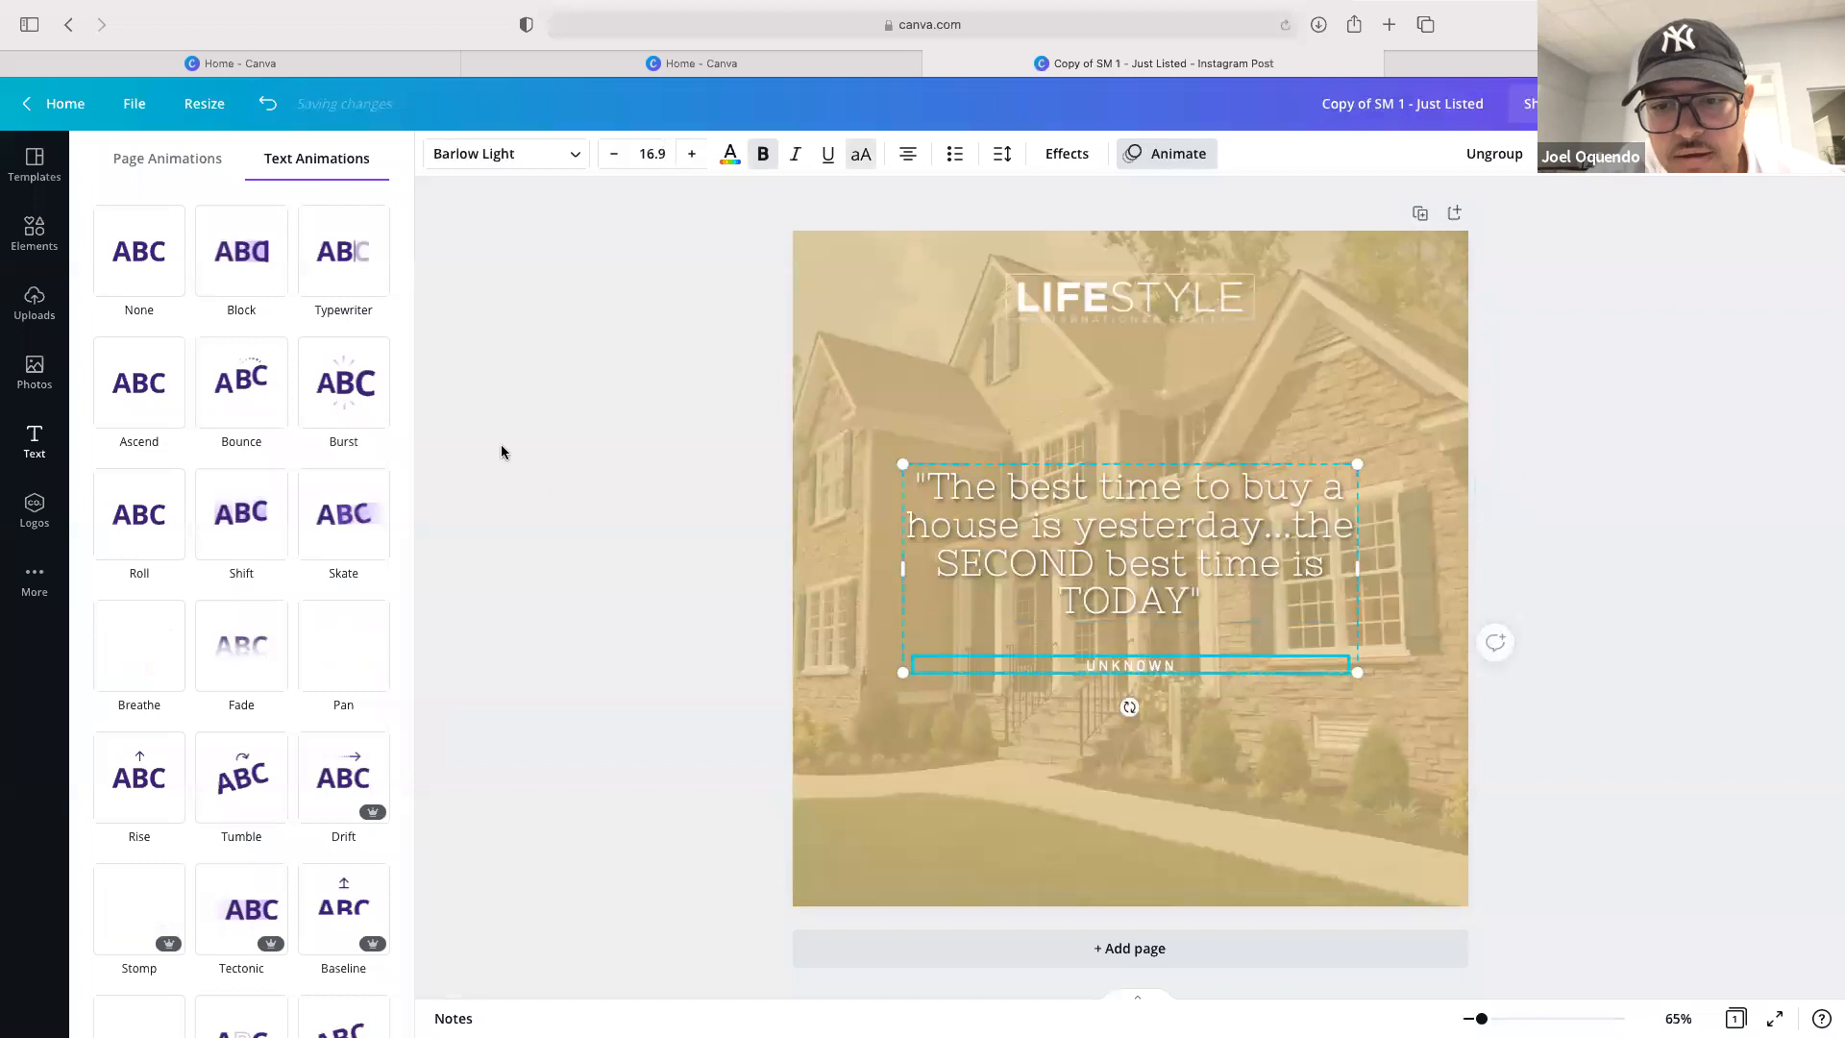
click(241, 380)
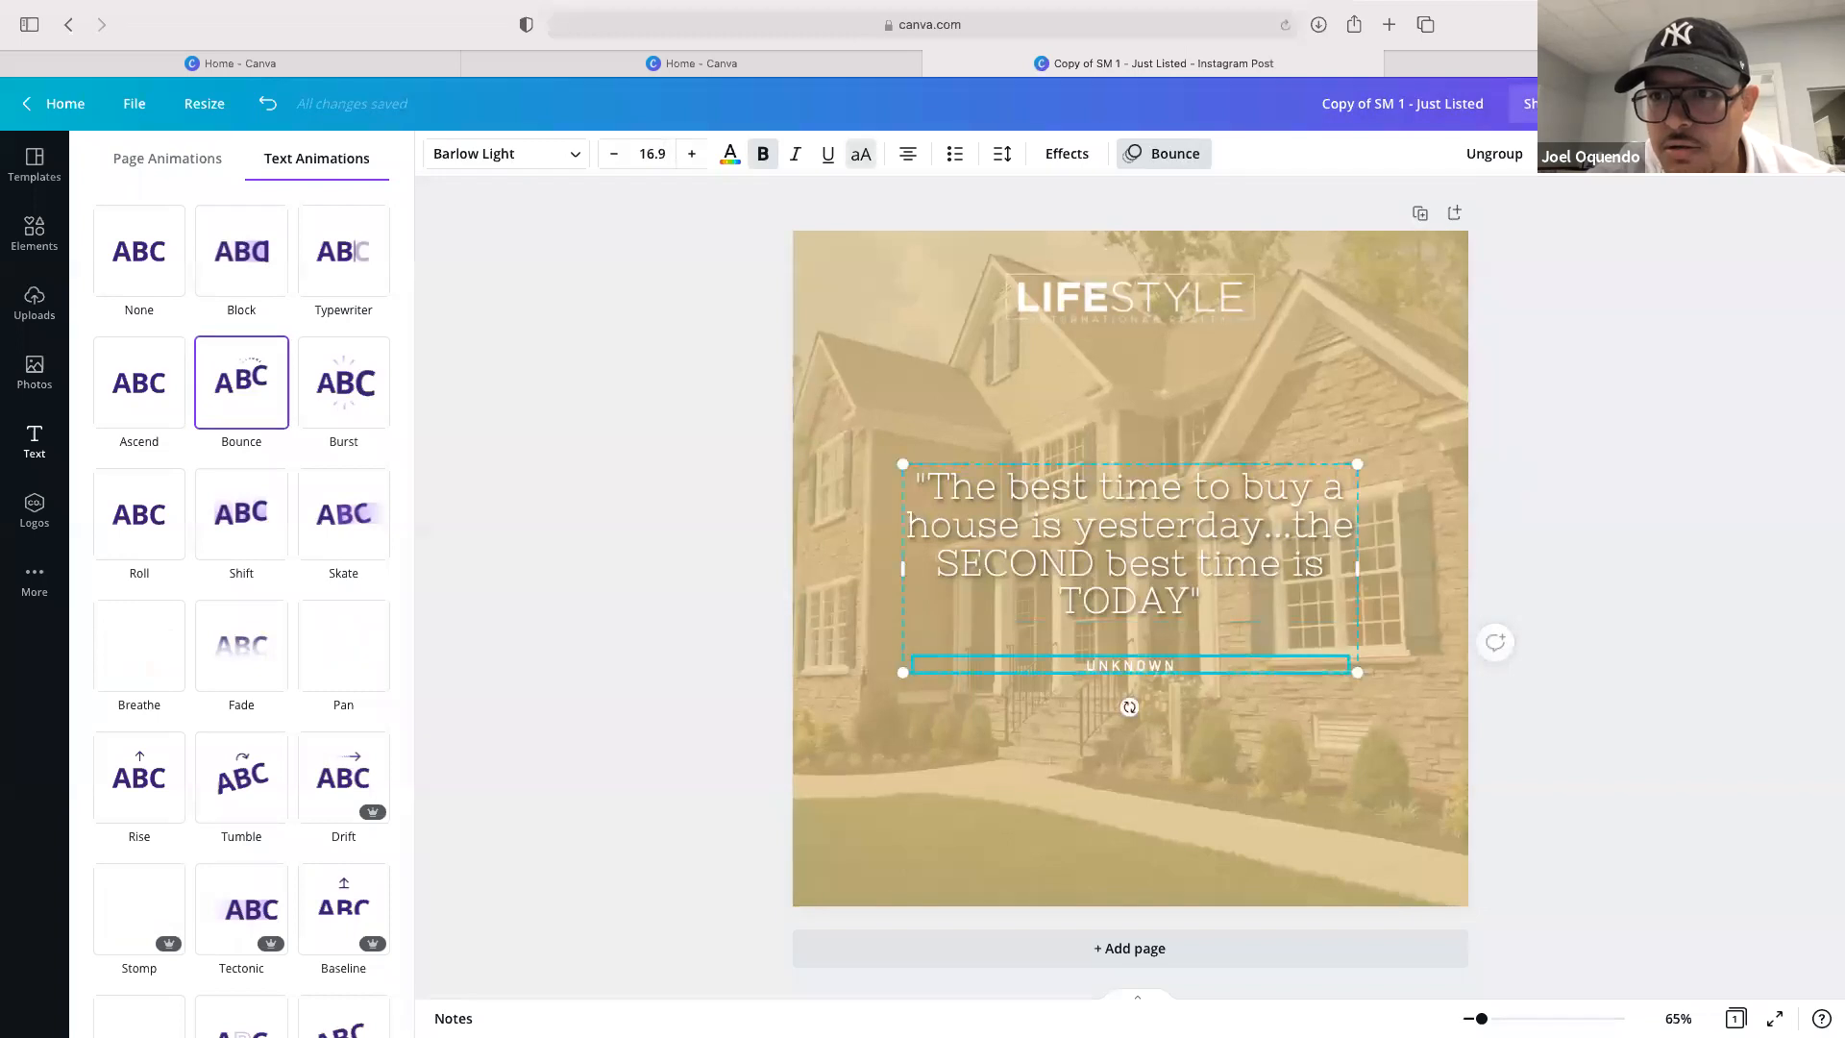
click(1530, 103)
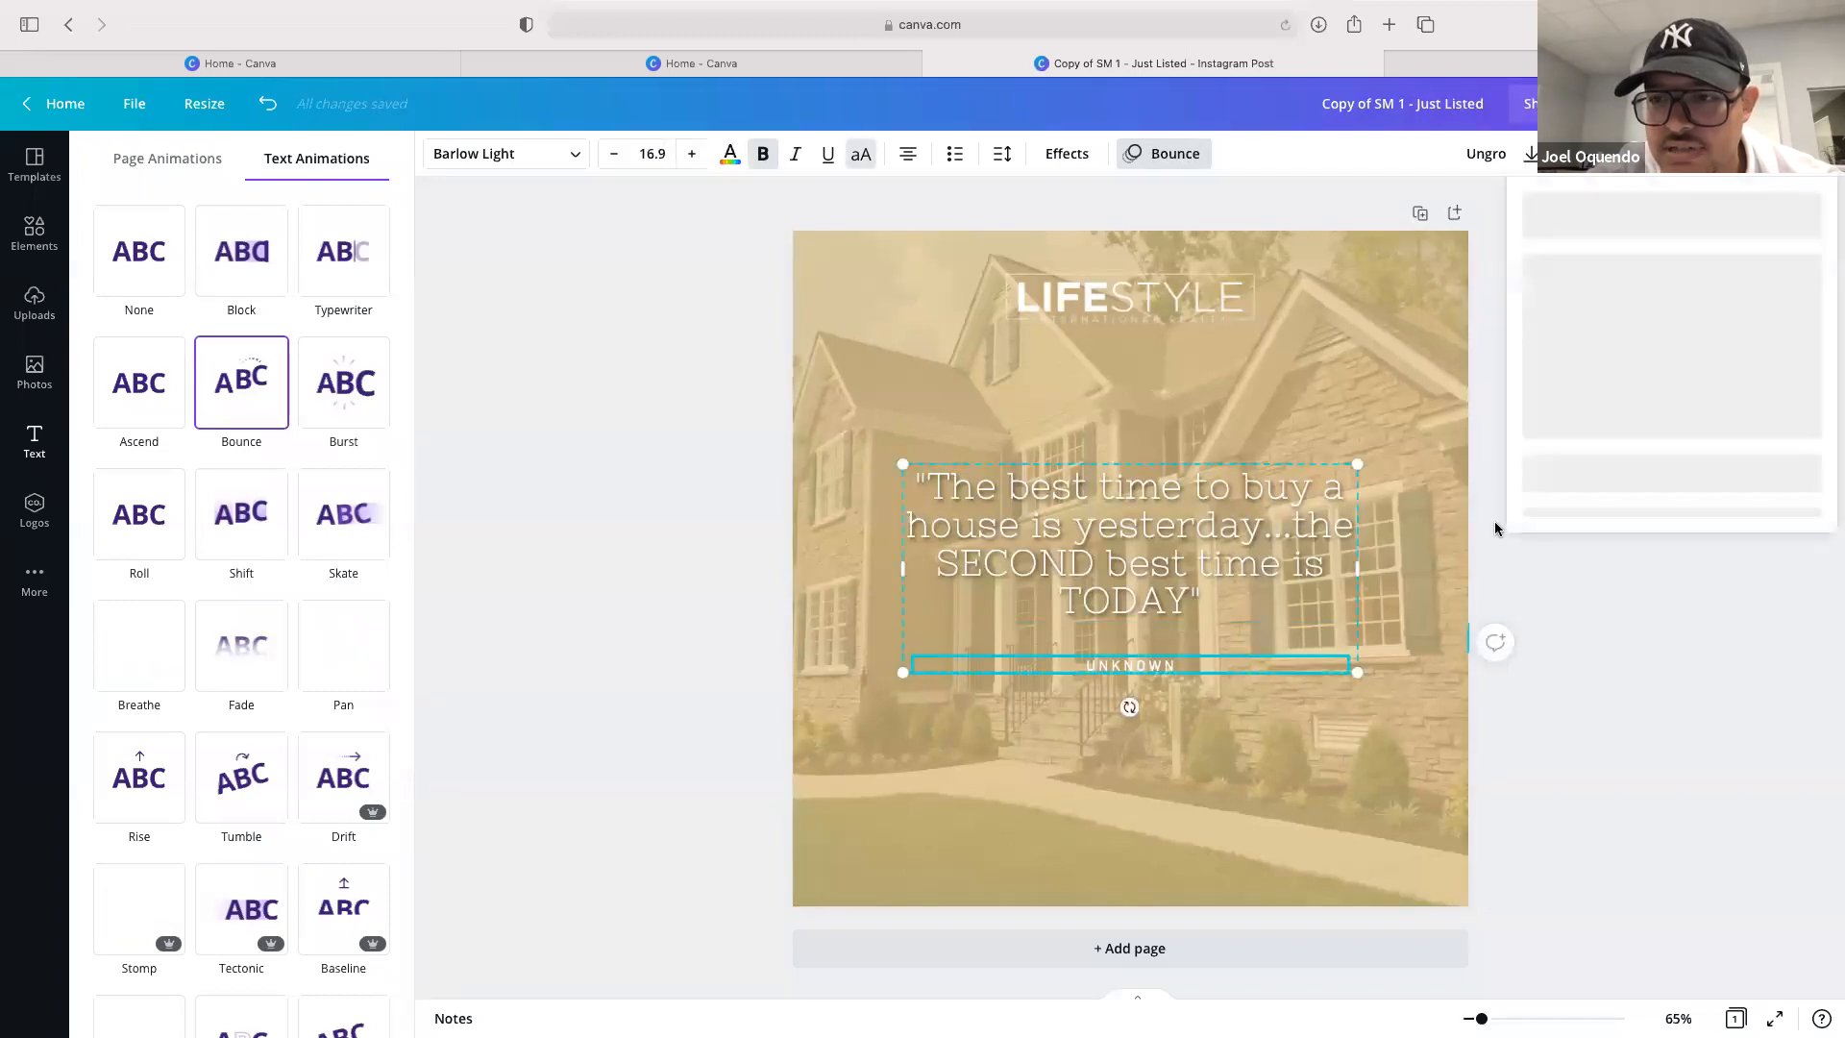
click(1148, 625)
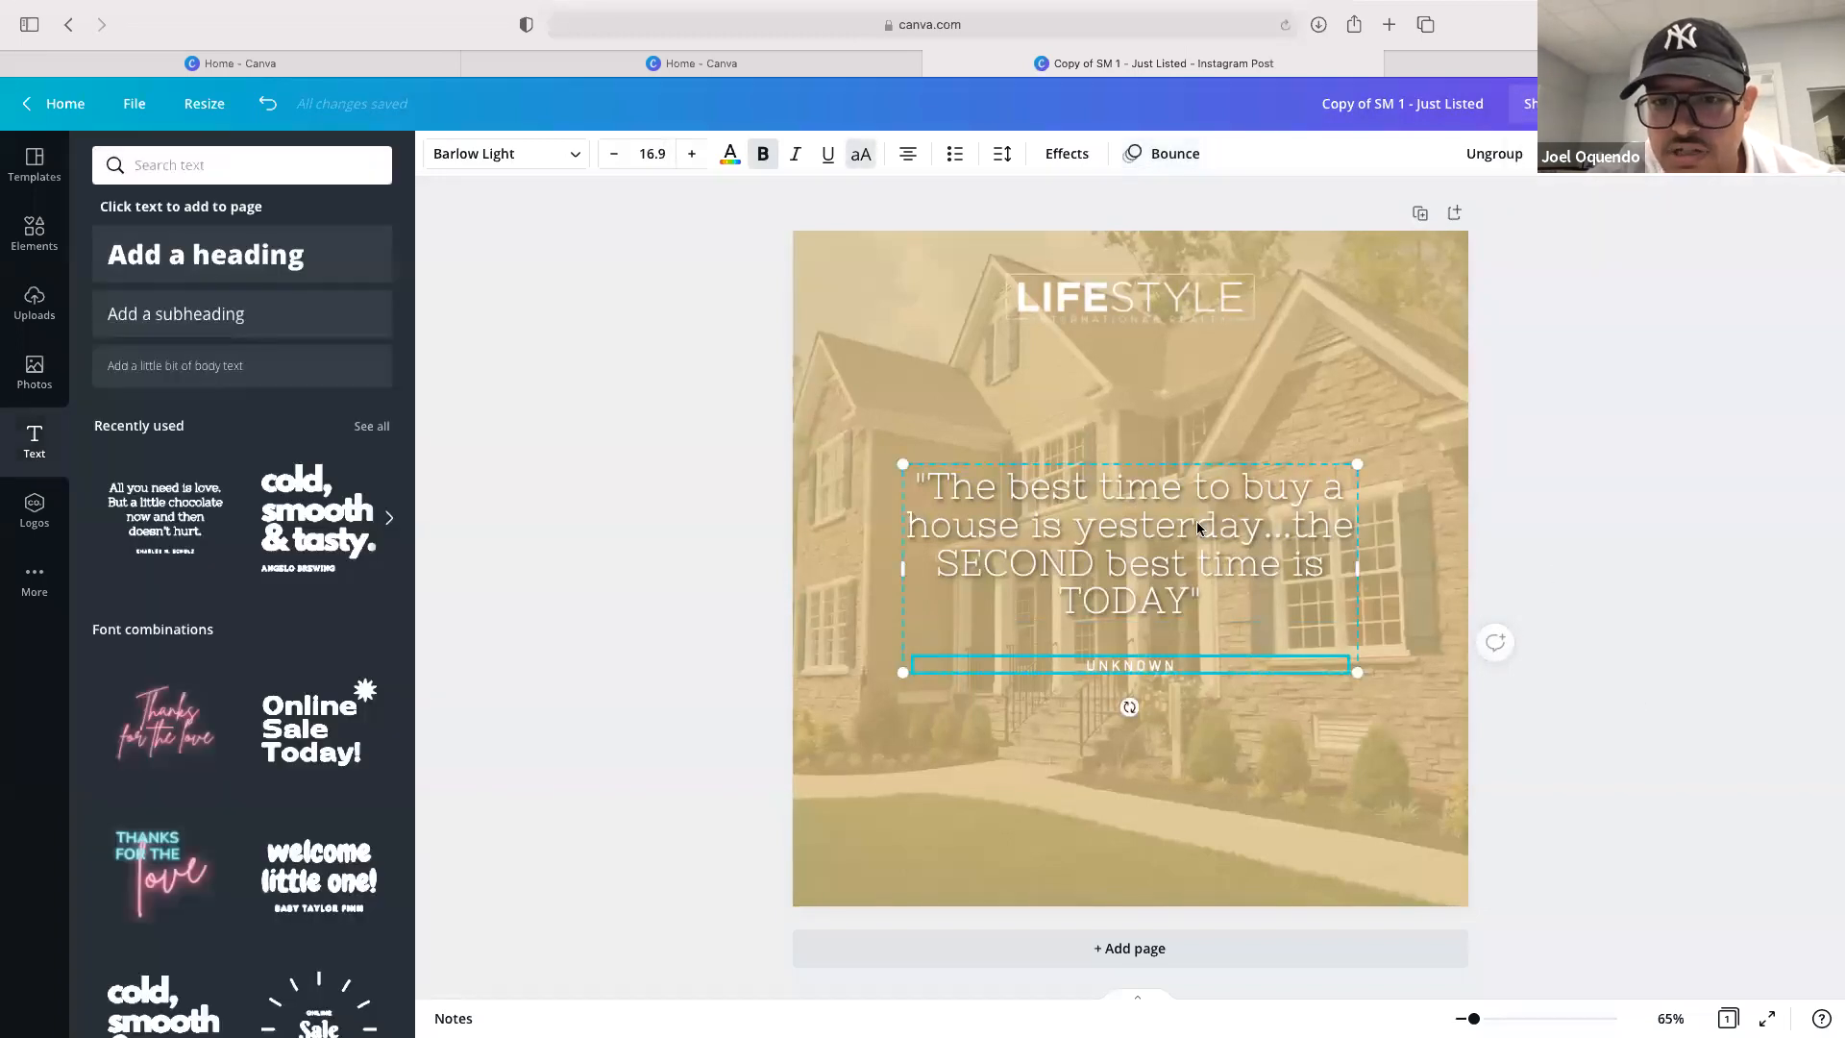